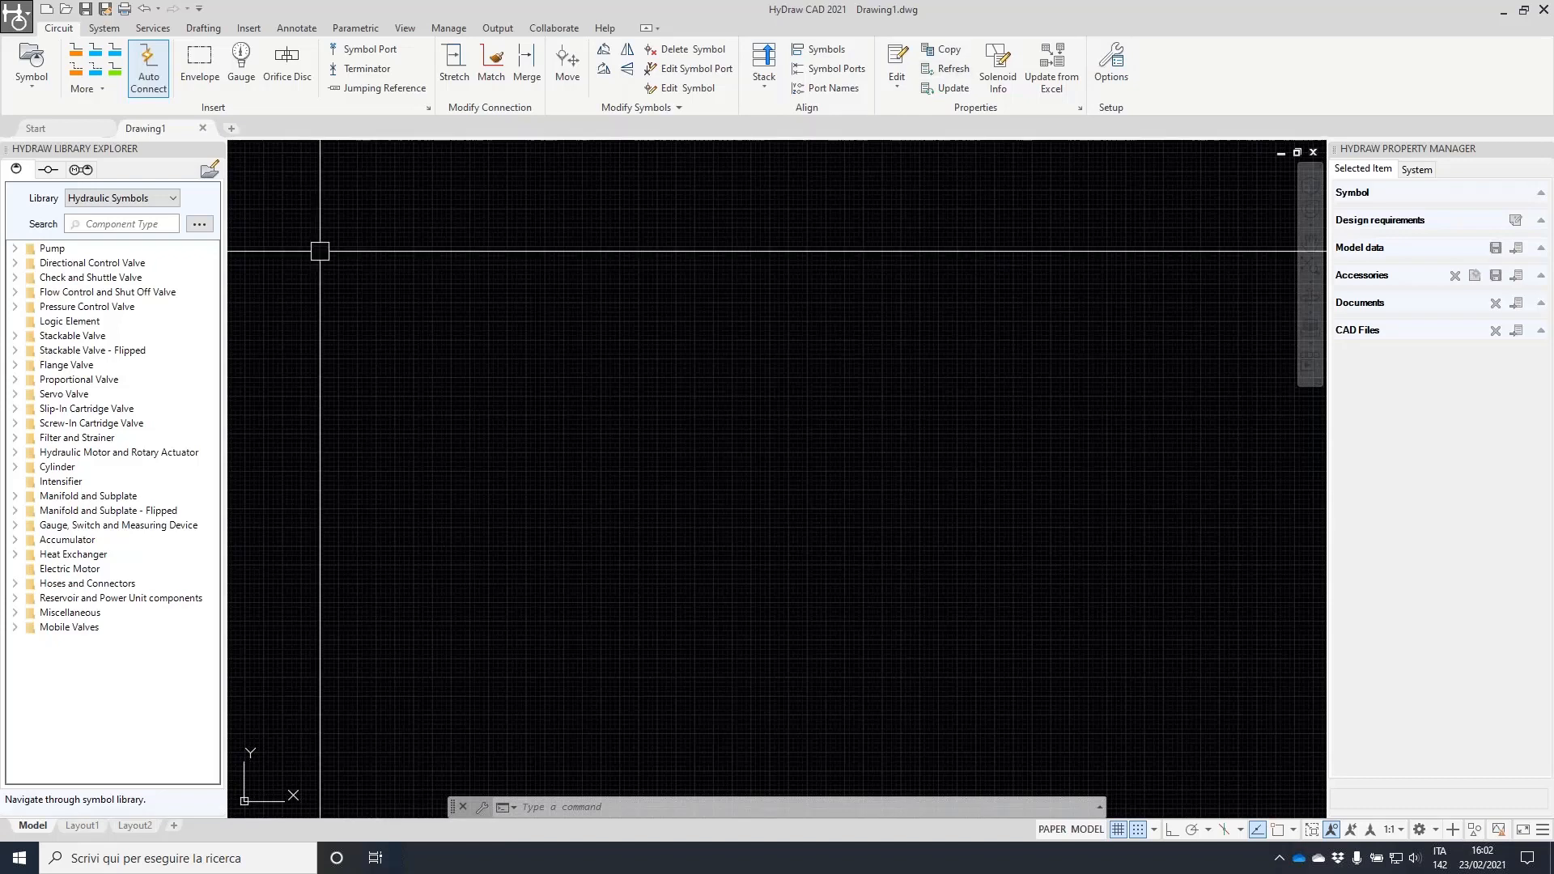
- Switch to HyDraw CAD 2020 and start a new drawing from a template
left_click(154, 31)
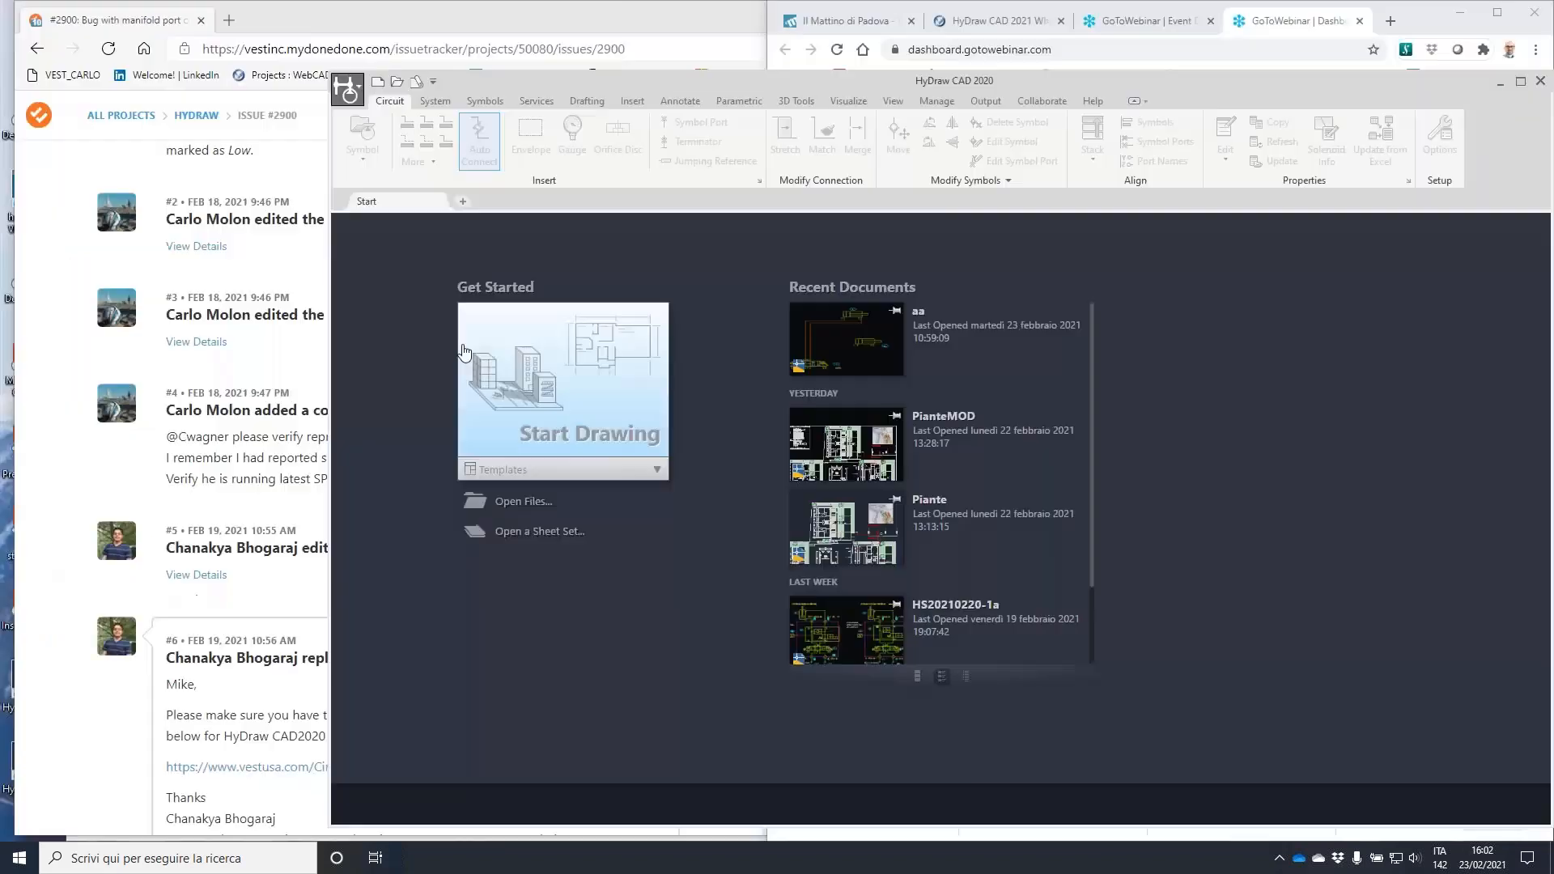
left_click(576, 471)
left_click(531, 534)
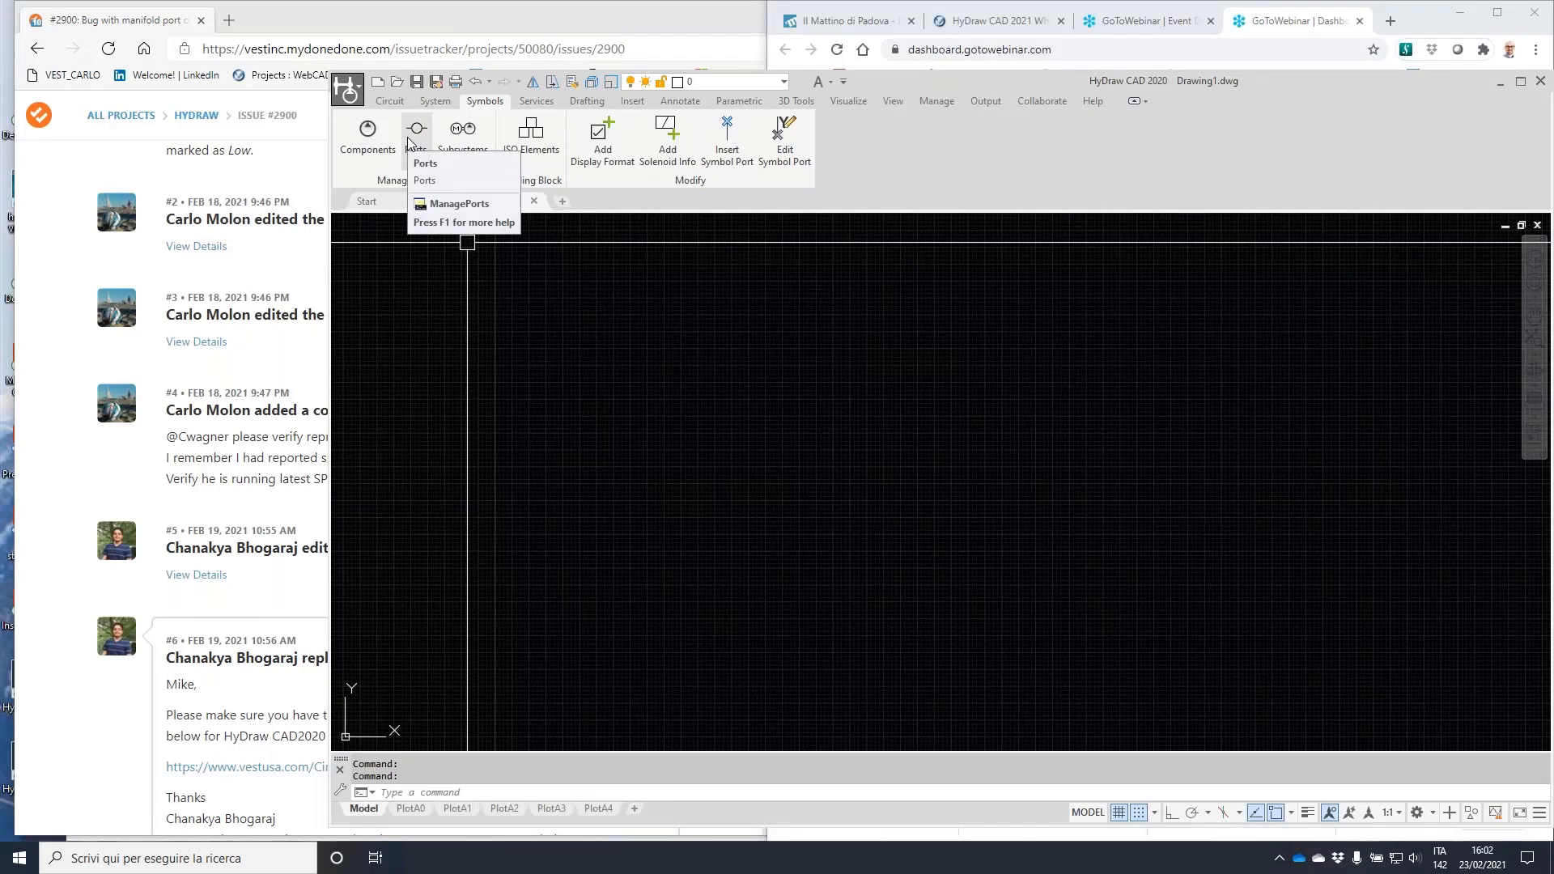
- Minimize the issue tracker, webinar dashboard, Download folder and chat windows behind the HyDraw CAD 2020 drawing
left_click(708, 18)
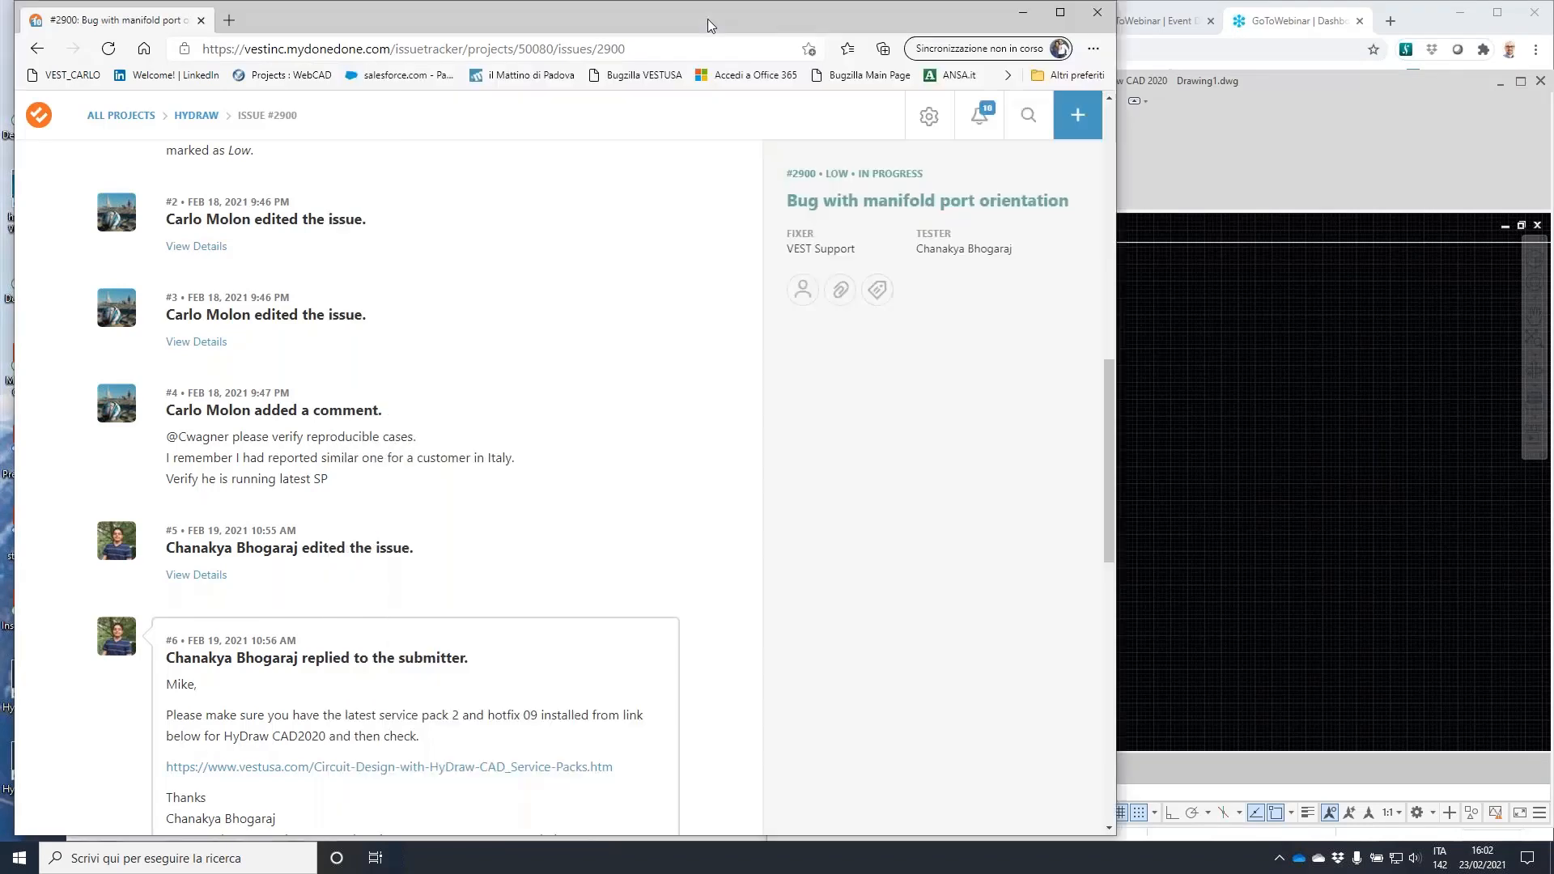
left_click(1023, 14)
left_click(1425, 17)
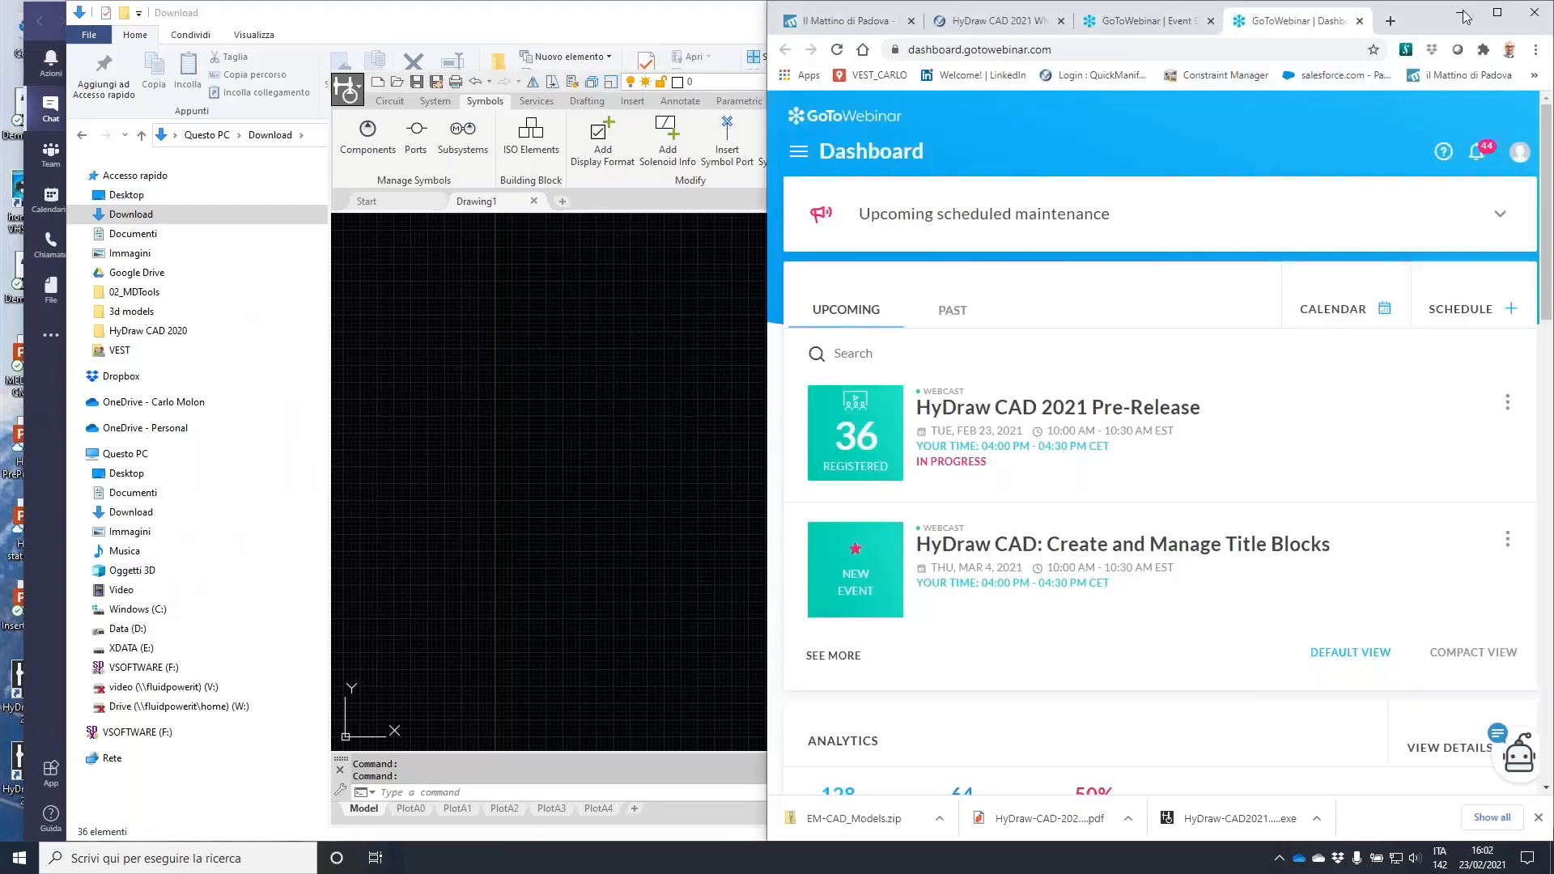
left_click(1464, 15)
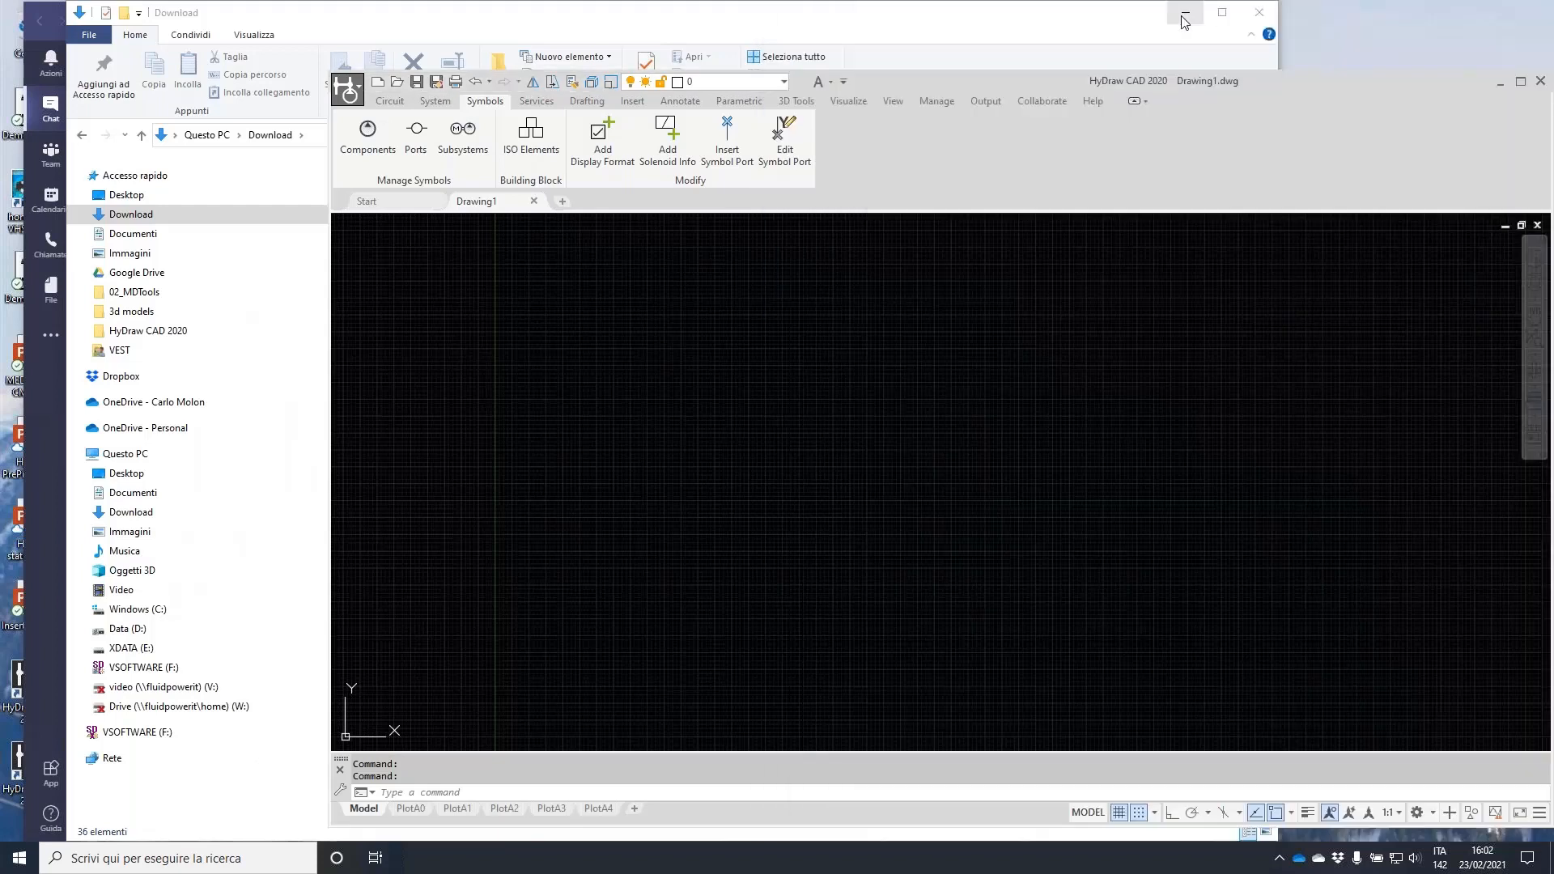
left_click(1184, 22)
left_click(1183, 16)
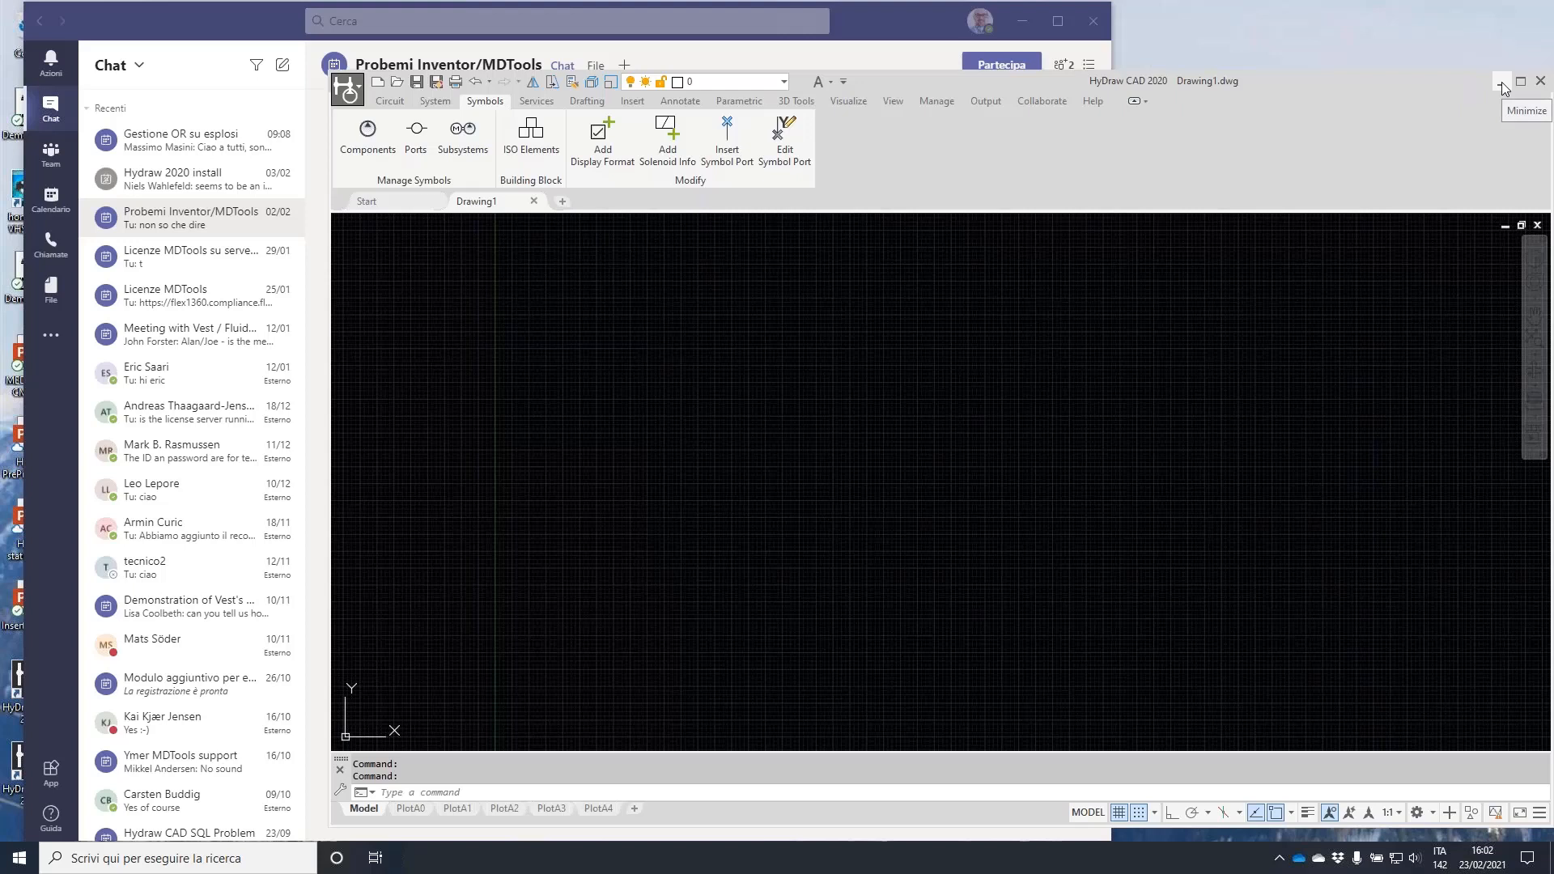
left_click(1023, 24)
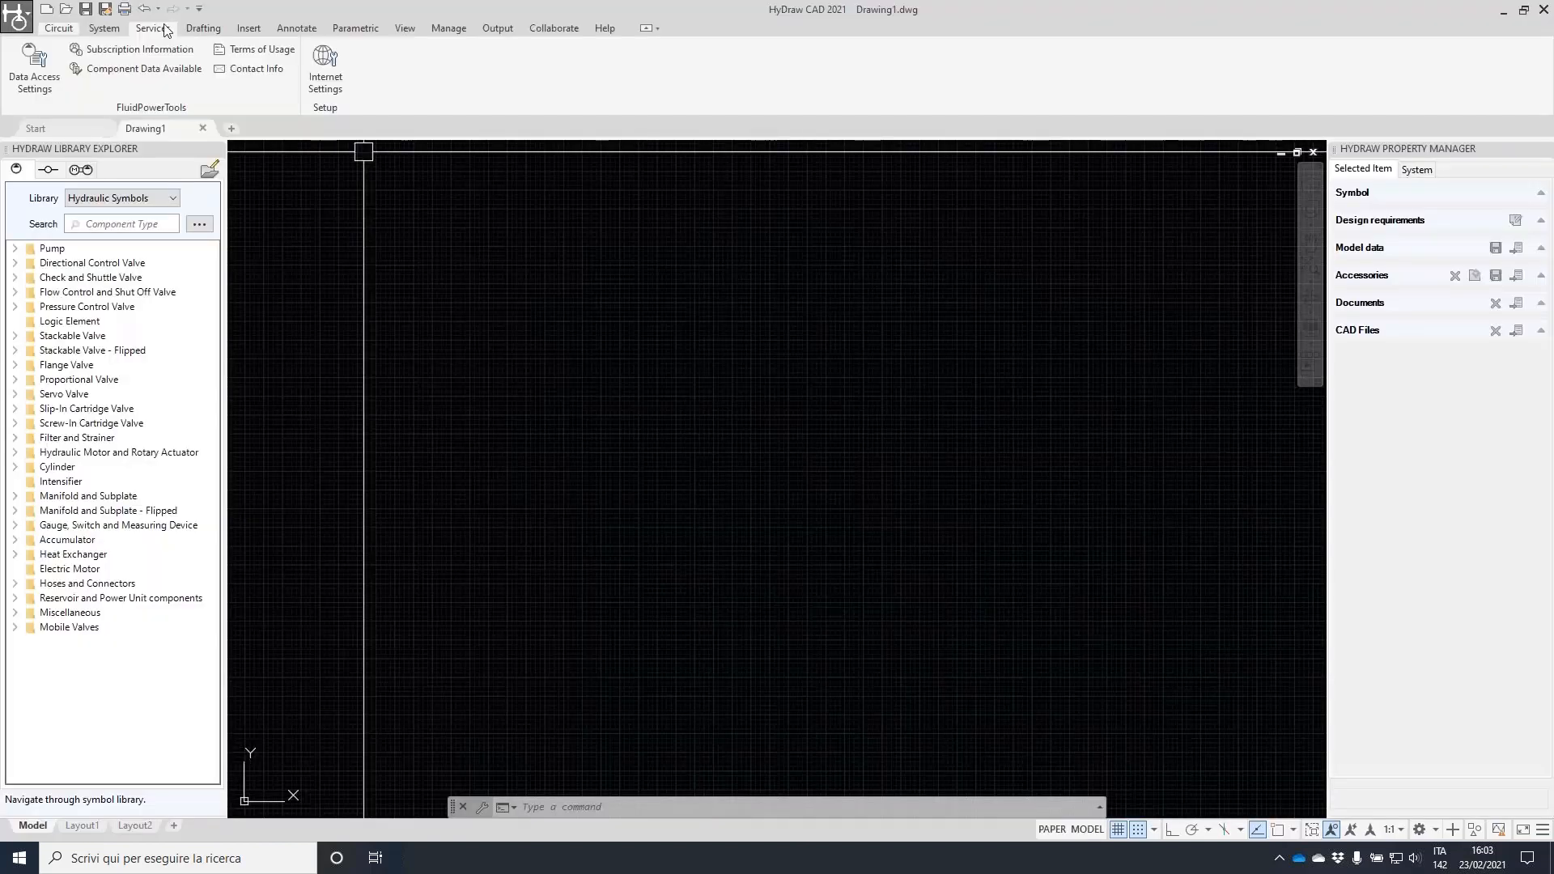
- In HyDraw CAD 2021, examine the Connector command among the list tools for the system
left_click(111, 29)
left_click(160, 28)
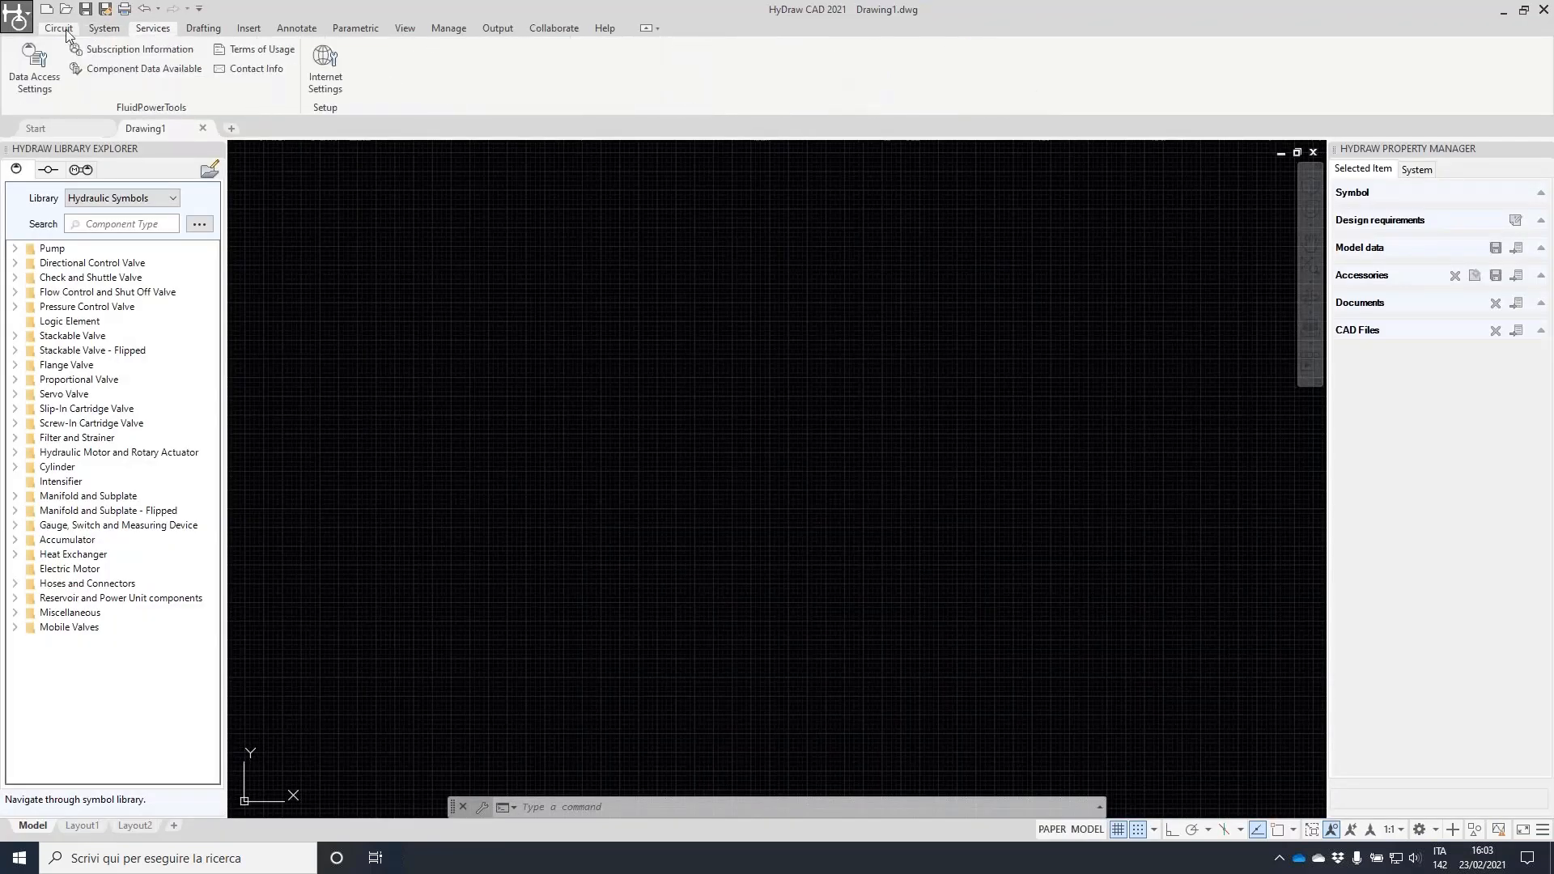
left_click(102, 33)
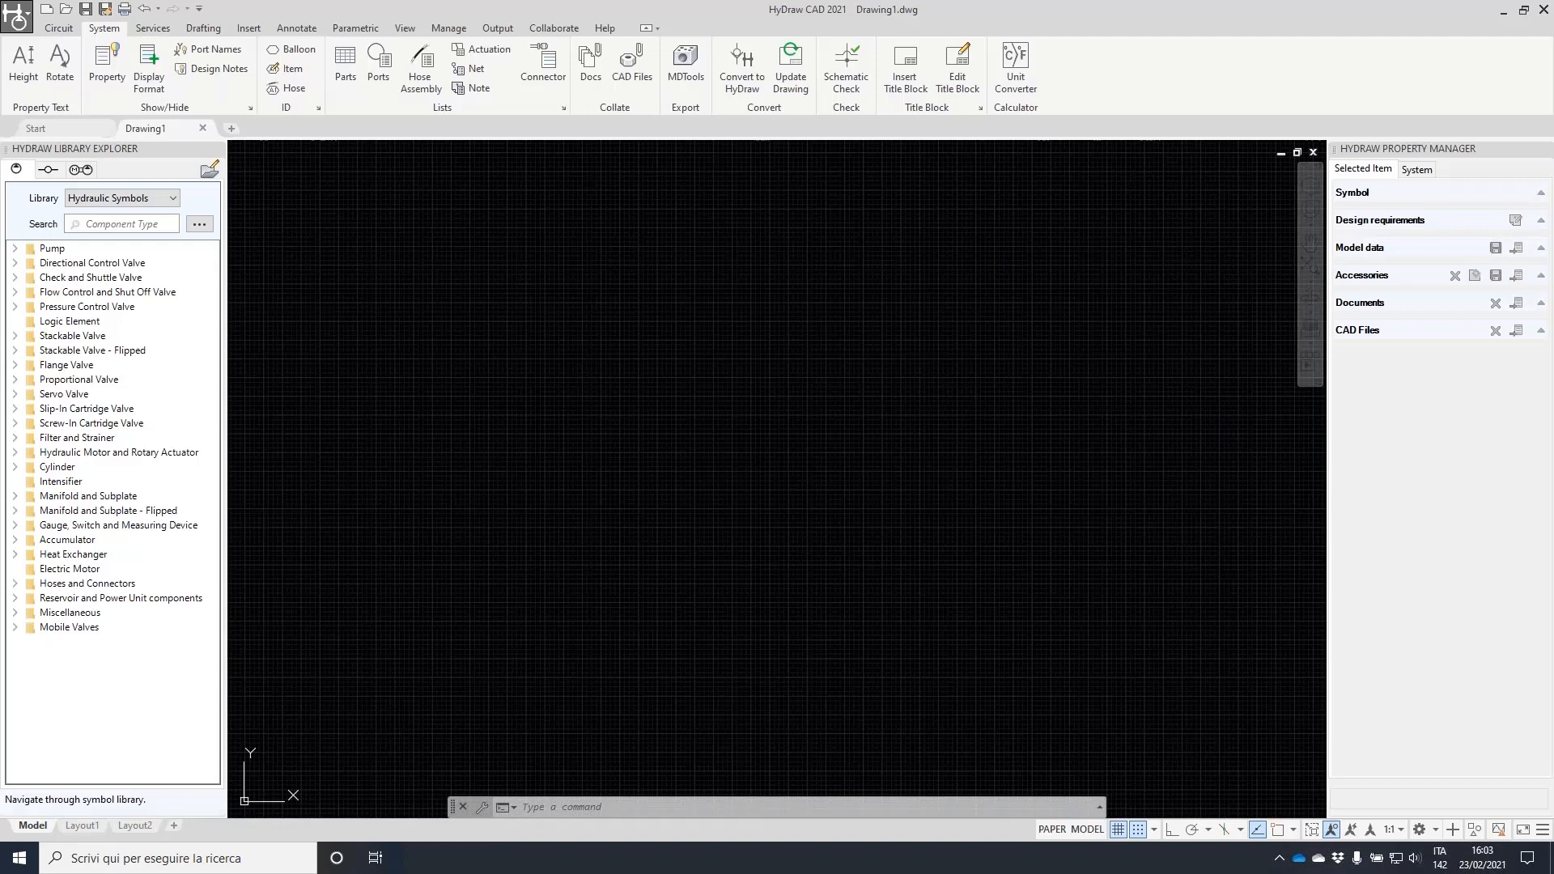
mouse_move(530, 26)
left_mouse_down()
mouse_move(531, 105)
mouse_move(542, 7)
mouse_move(497, 11)
left_mouse_up()
mouse_move(564, 104)
left_mouse_down()
mouse_move(522, 114)
mouse_move(558, 112)
left_mouse_up()
mouse_move(513, 23)
left_mouse_down()
mouse_move(544, 120)
mouse_move(571, 29)
mouse_move(538, 18)
left_mouse_up()
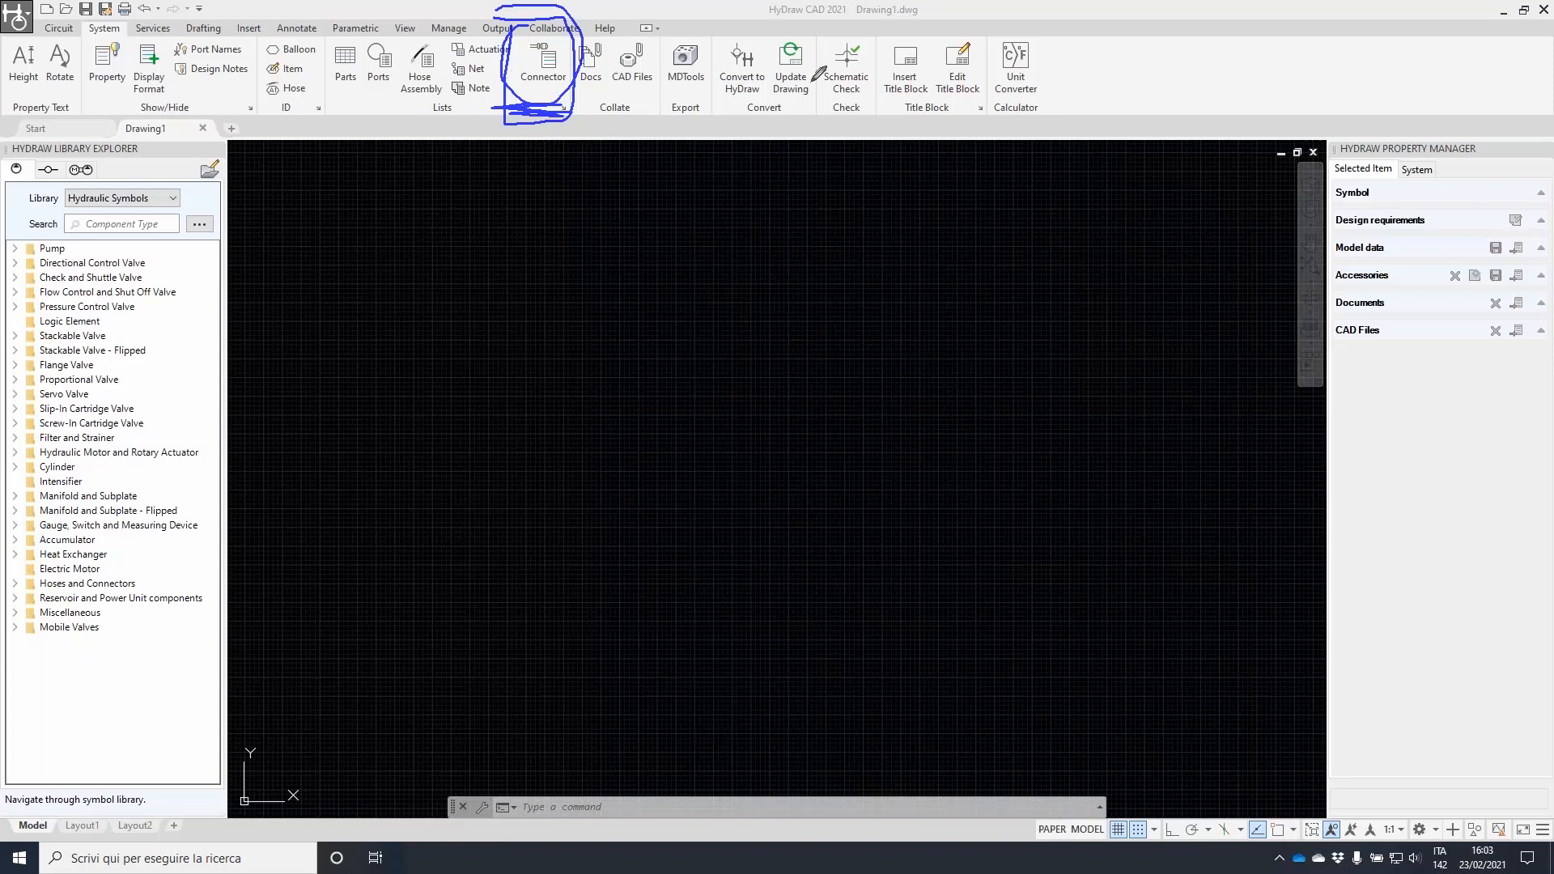
- Open the HyDraw options and review the application settings, including Search Criteria, Display Format, External Port and Lists & Charts
left_click(60, 30)
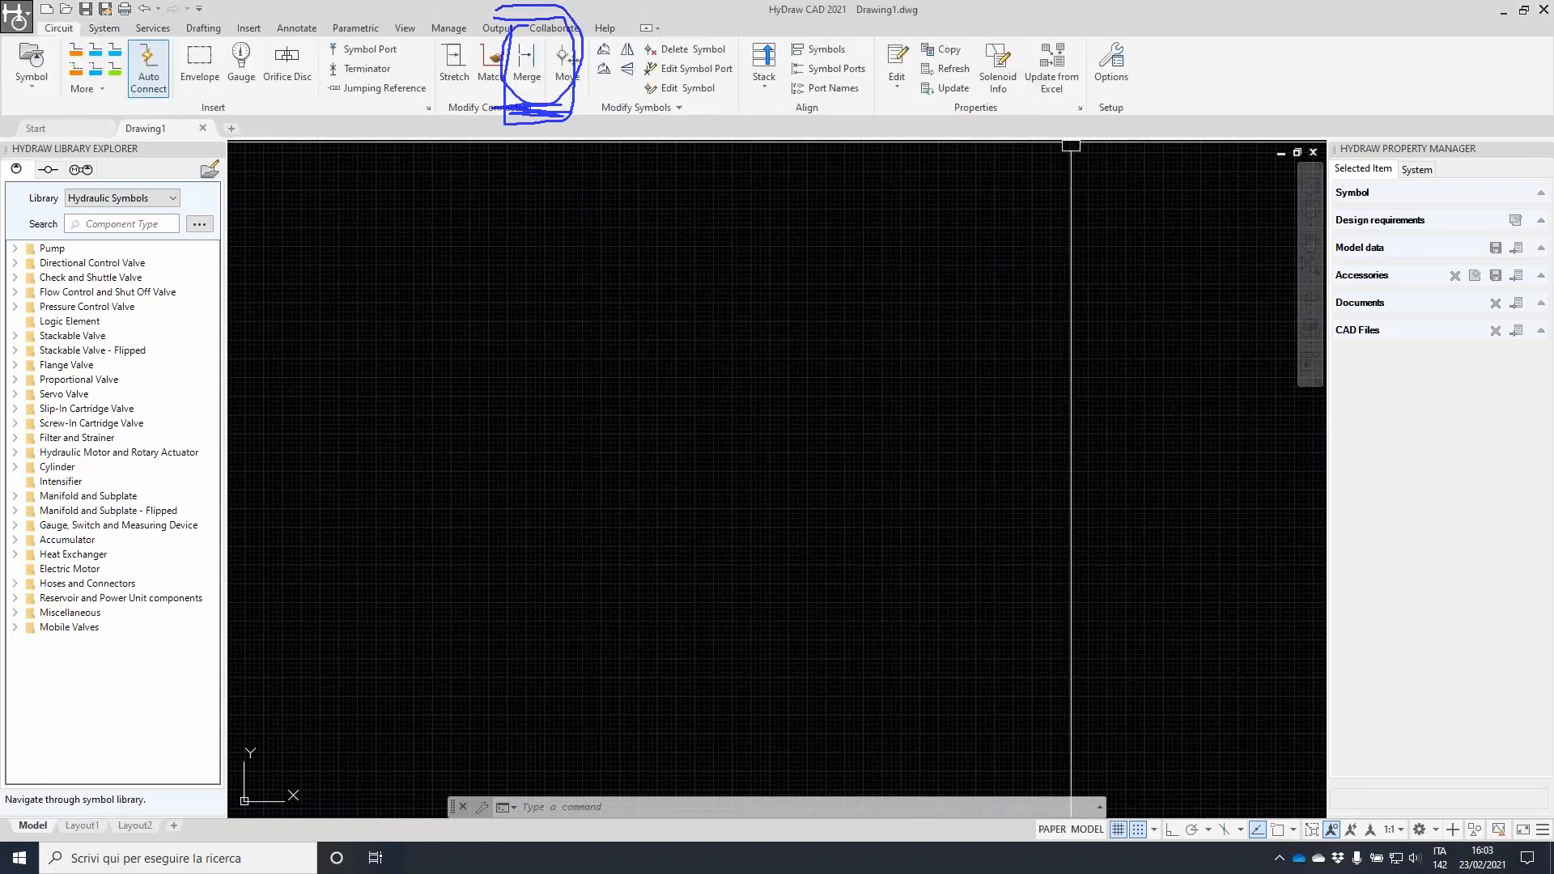
left_click(1114, 58)
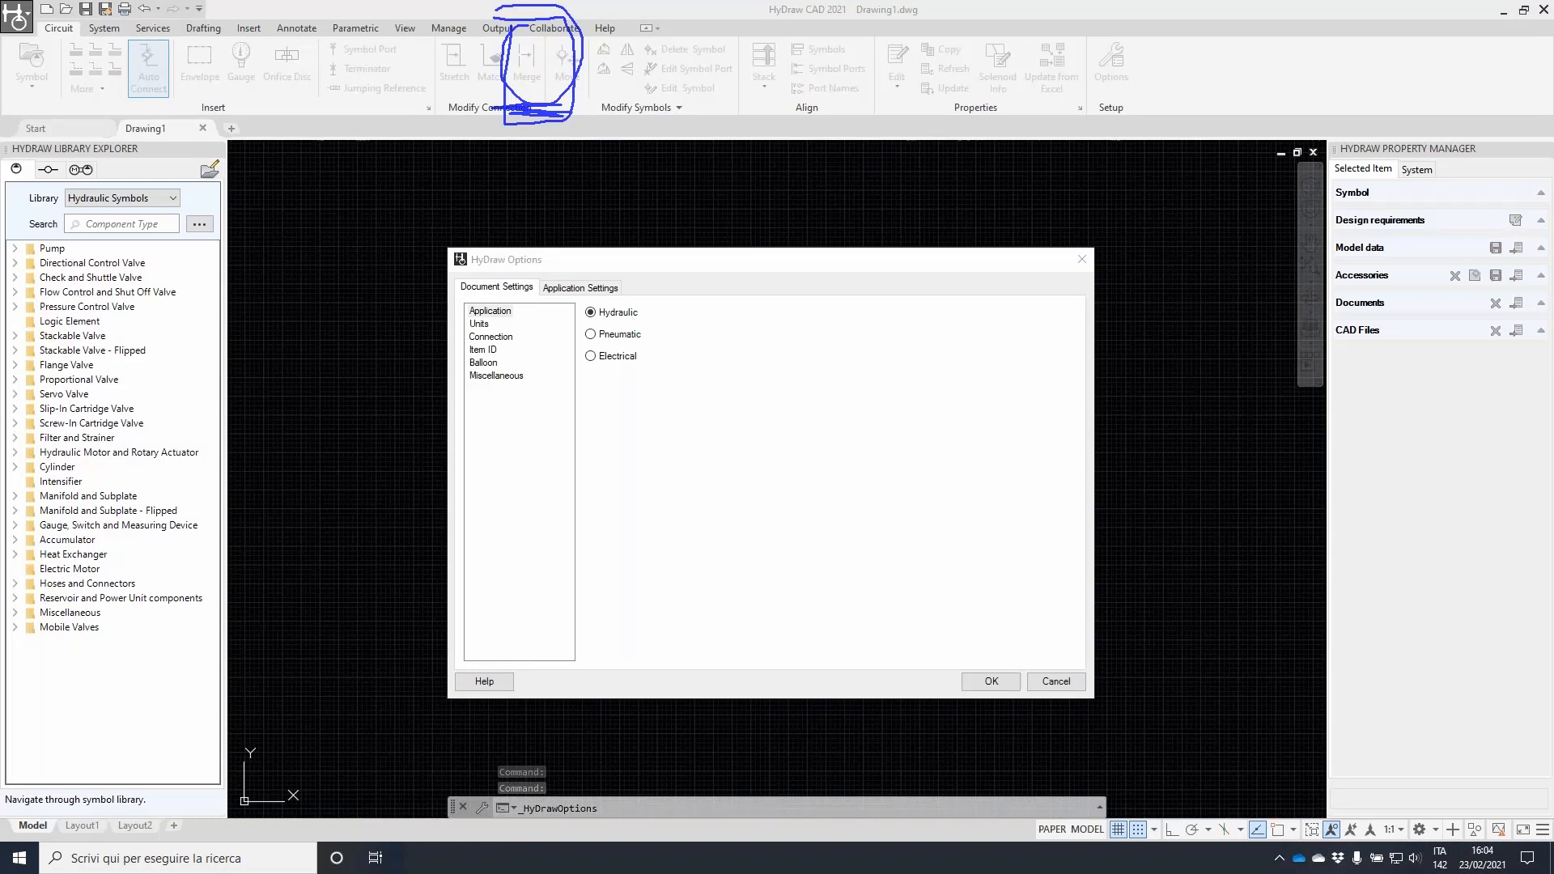
mouse_move(482, 260)
left_mouse_down()
mouse_move(504, 315)
mouse_move(486, 247)
mouse_move(428, 268)
left_mouse_up()
mouse_move(569, 261)
left_mouse_down()
mouse_move(640, 283)
mouse_move(540, 261)
left_mouse_up()
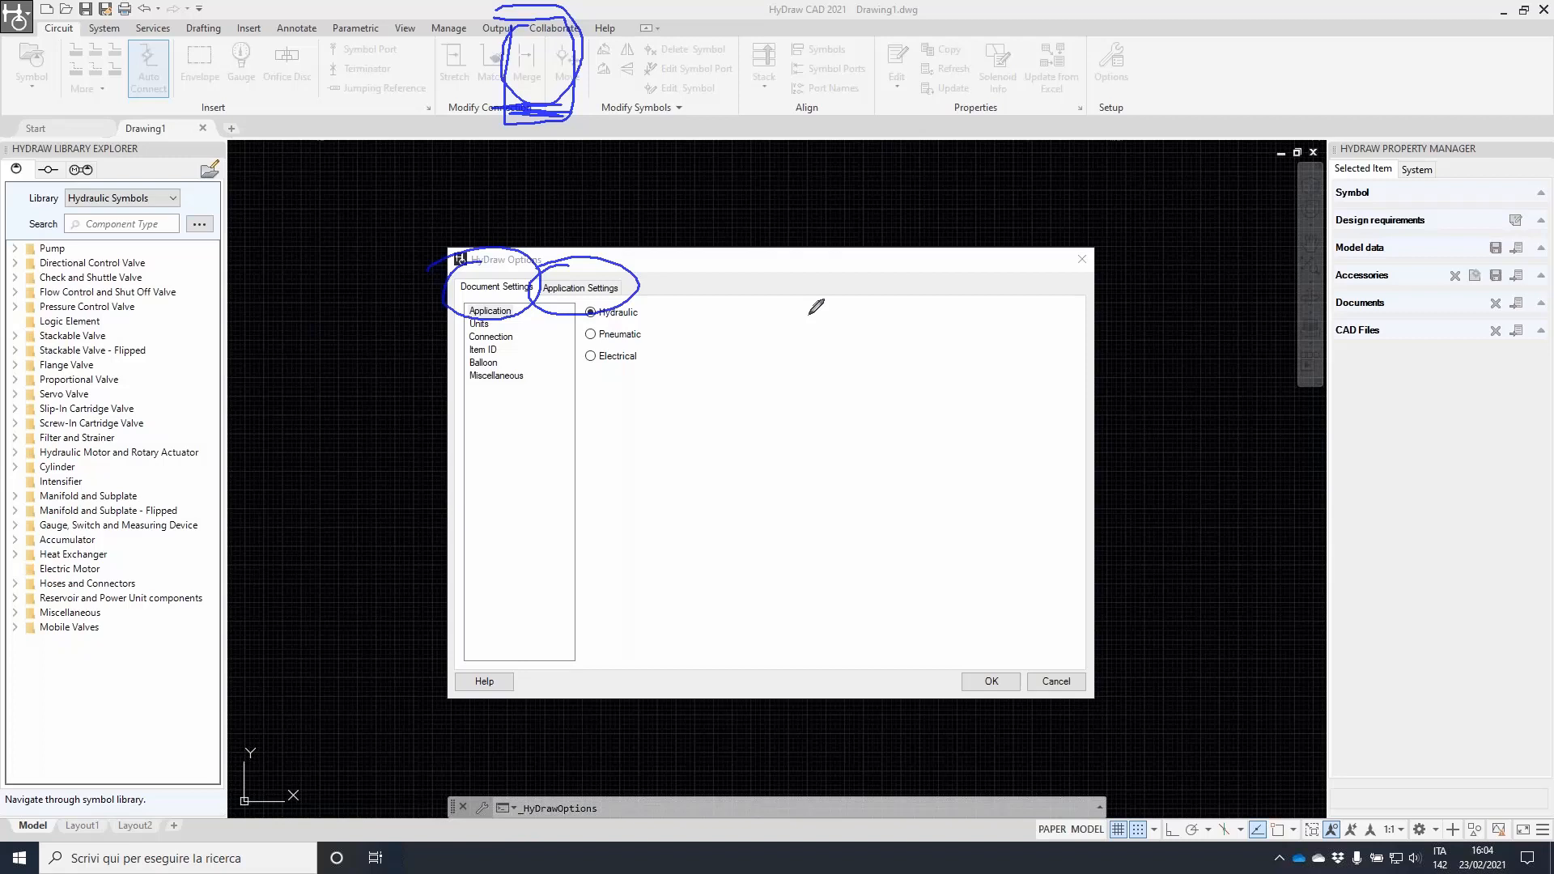
left_click(584, 293)
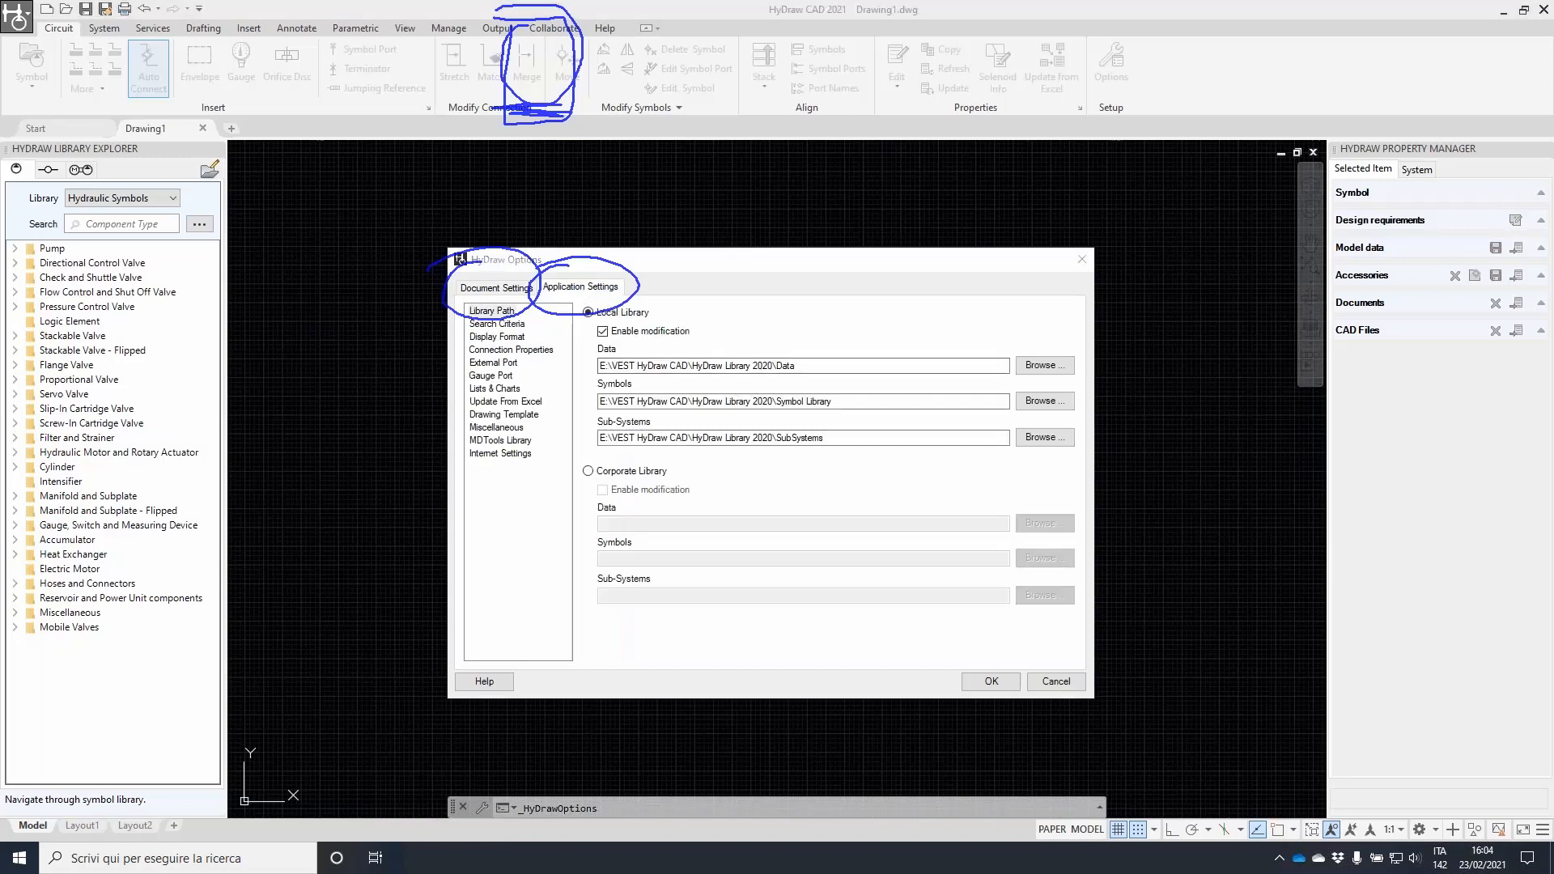
left_click(491, 311)
left_click(497, 324)
left_click(508, 337)
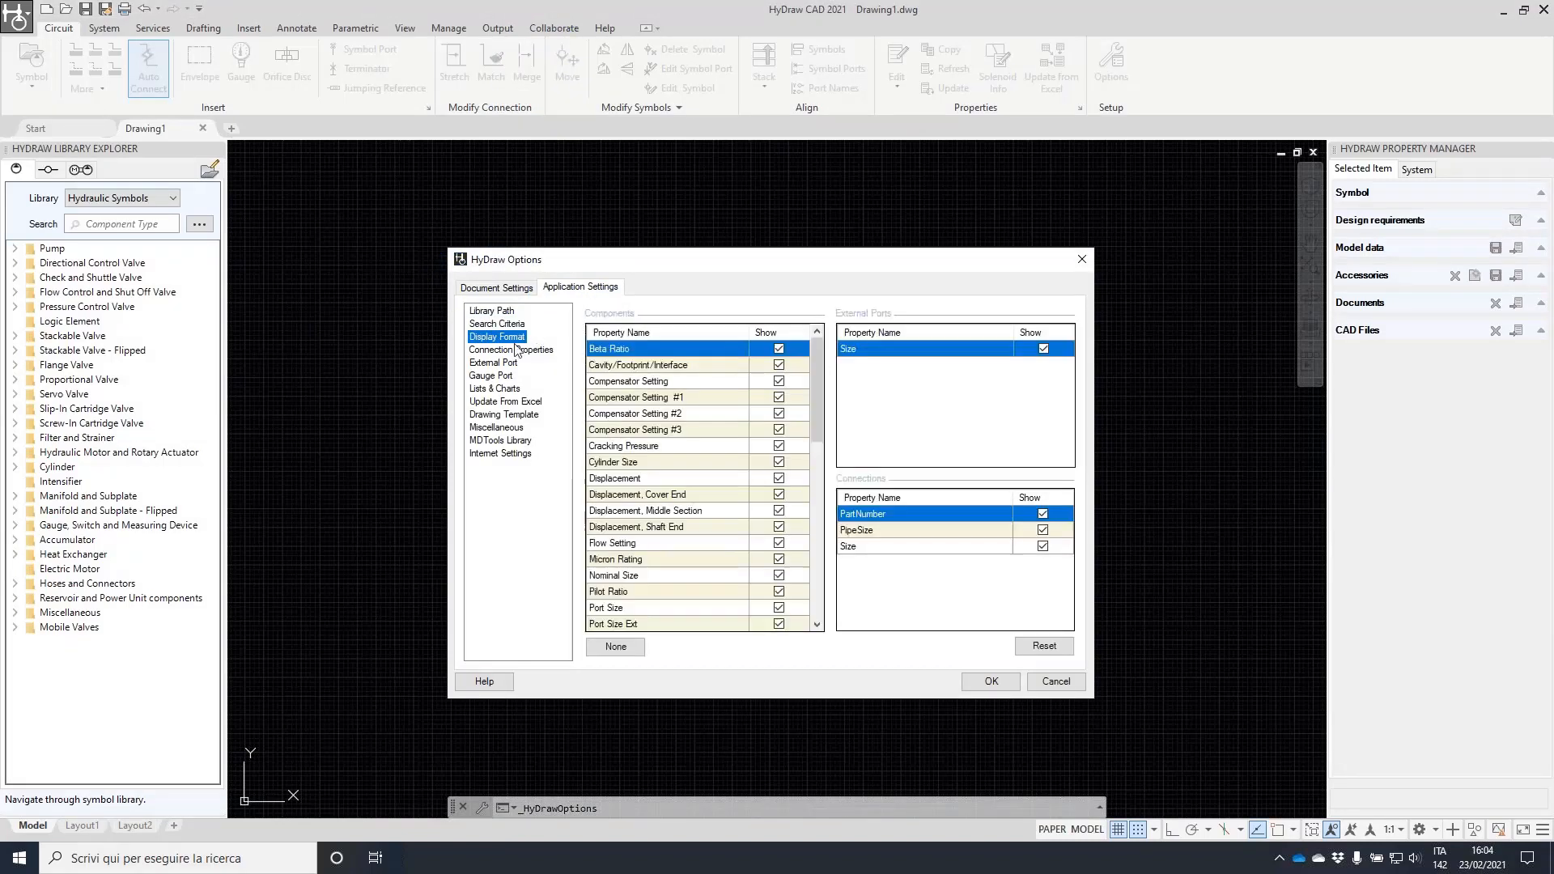
left_click(499, 362)
left_click(496, 389)
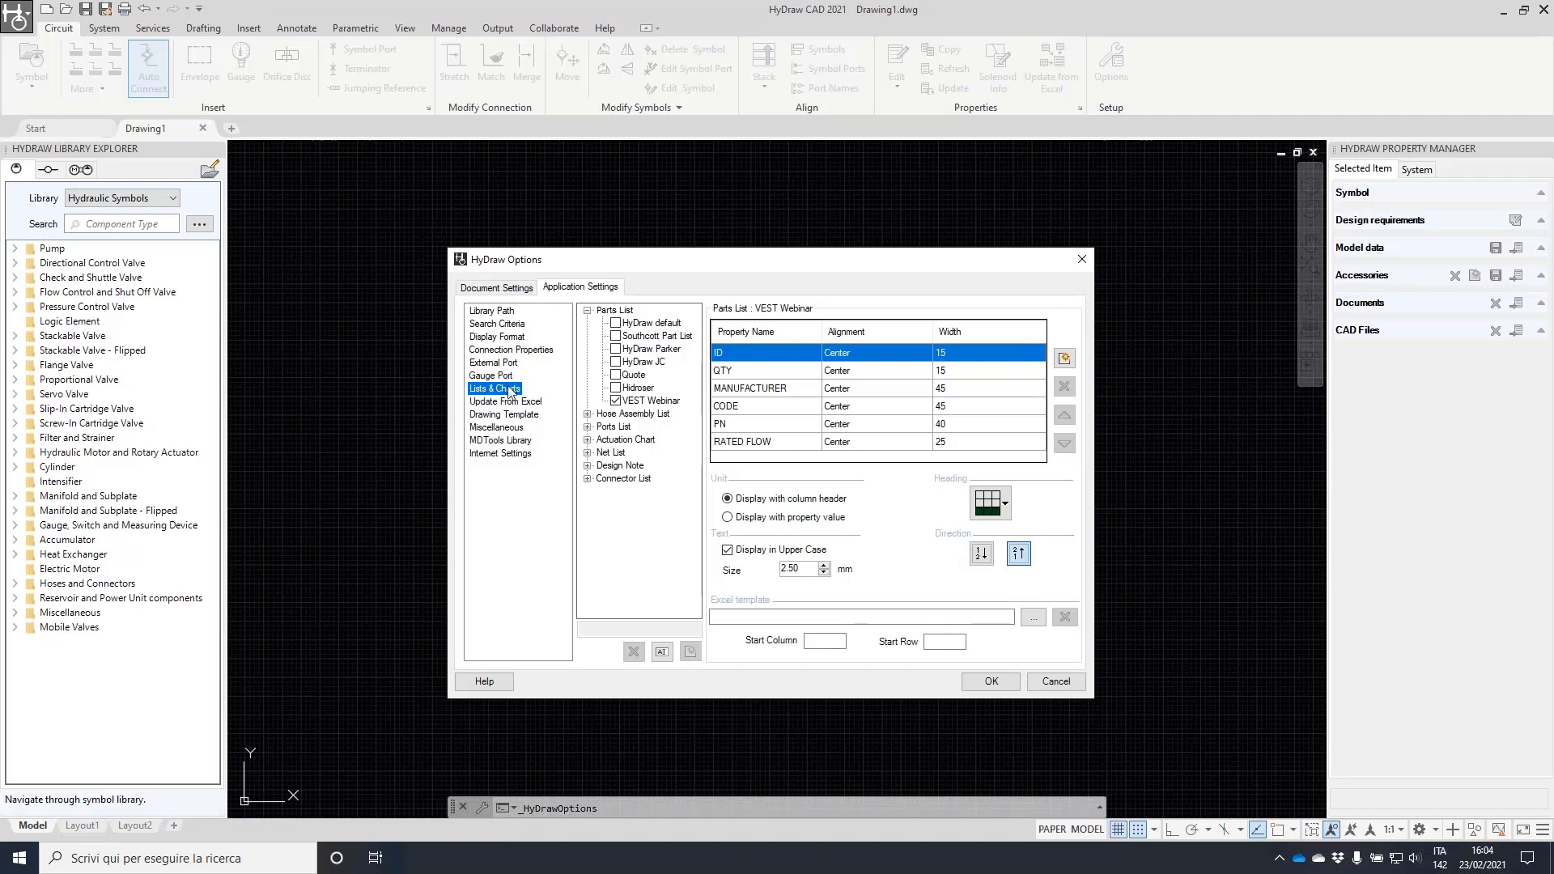
- Examine the Connector List formats for Pipe & Tube and Hose, and compare them with the Hose Assembly List
left_click(591, 480)
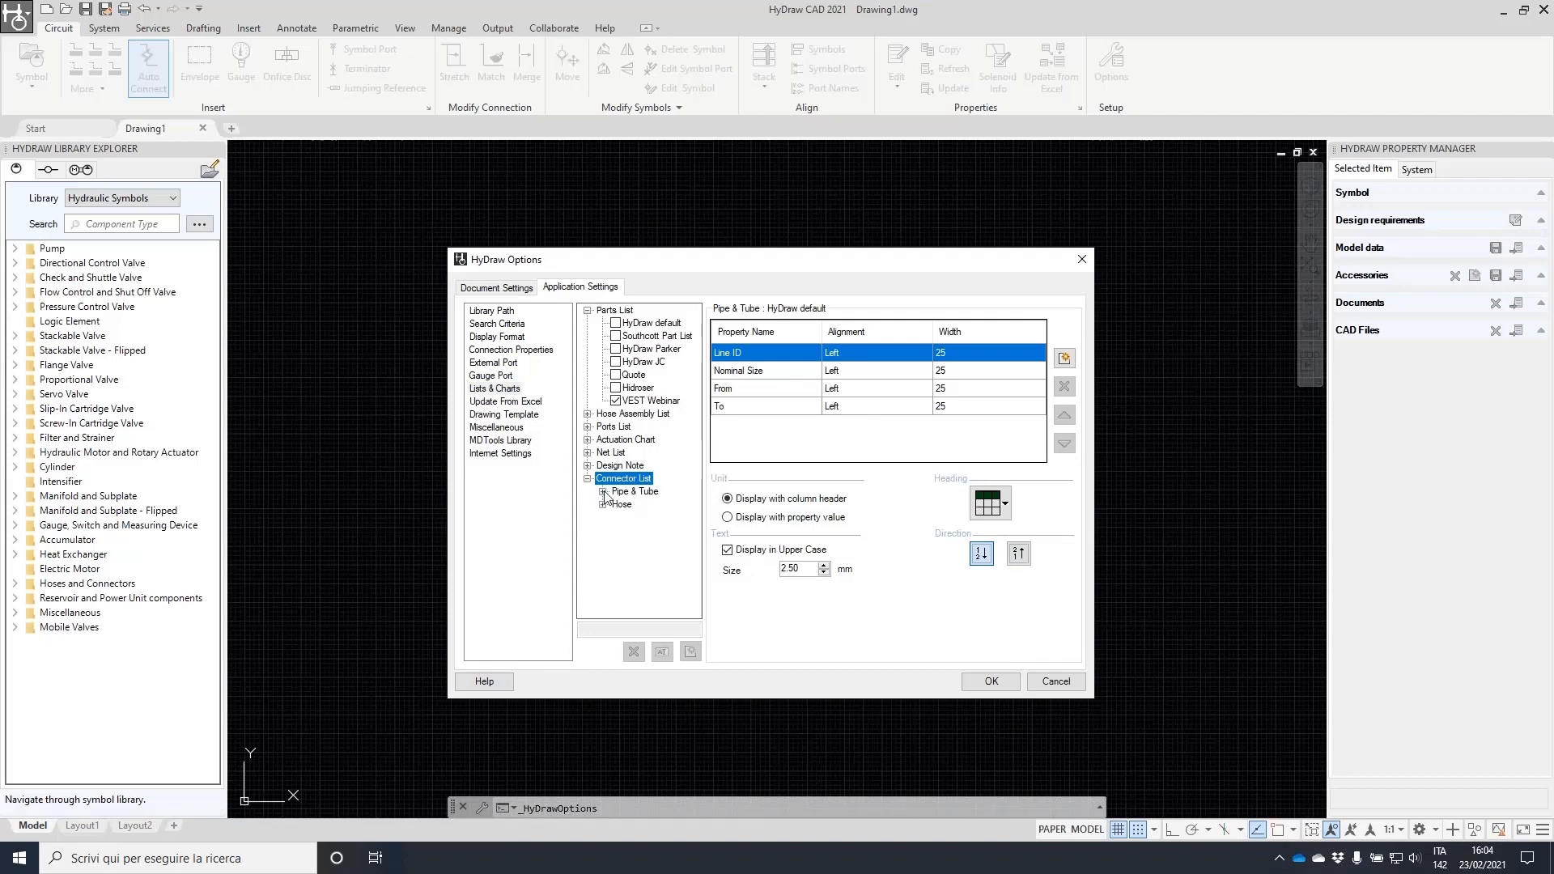
left_click(604, 493)
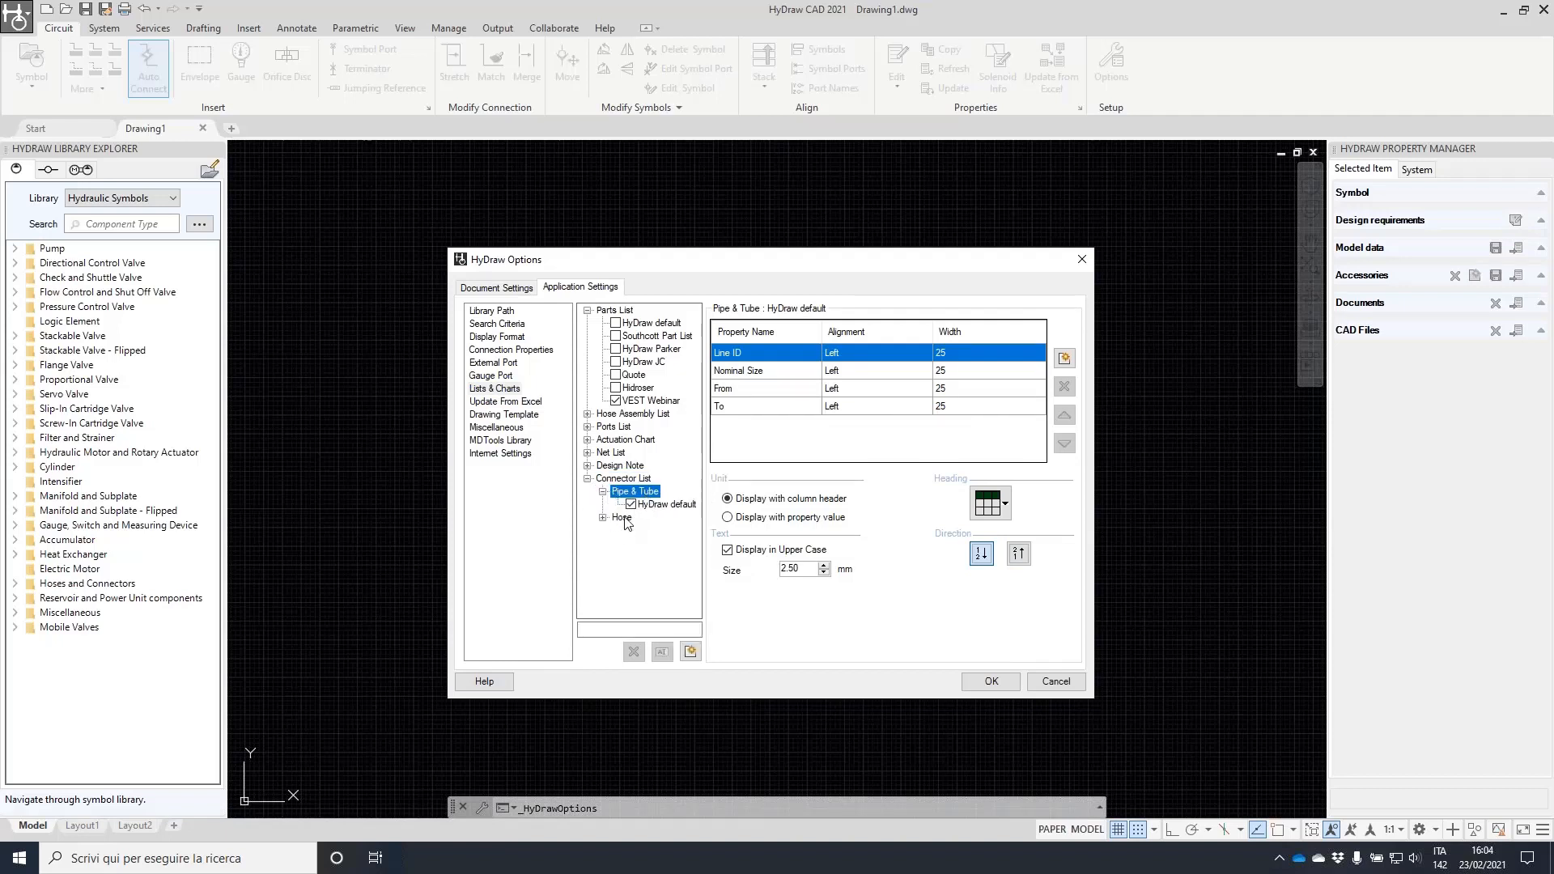
left_click(623, 519)
double_click(610, 518)
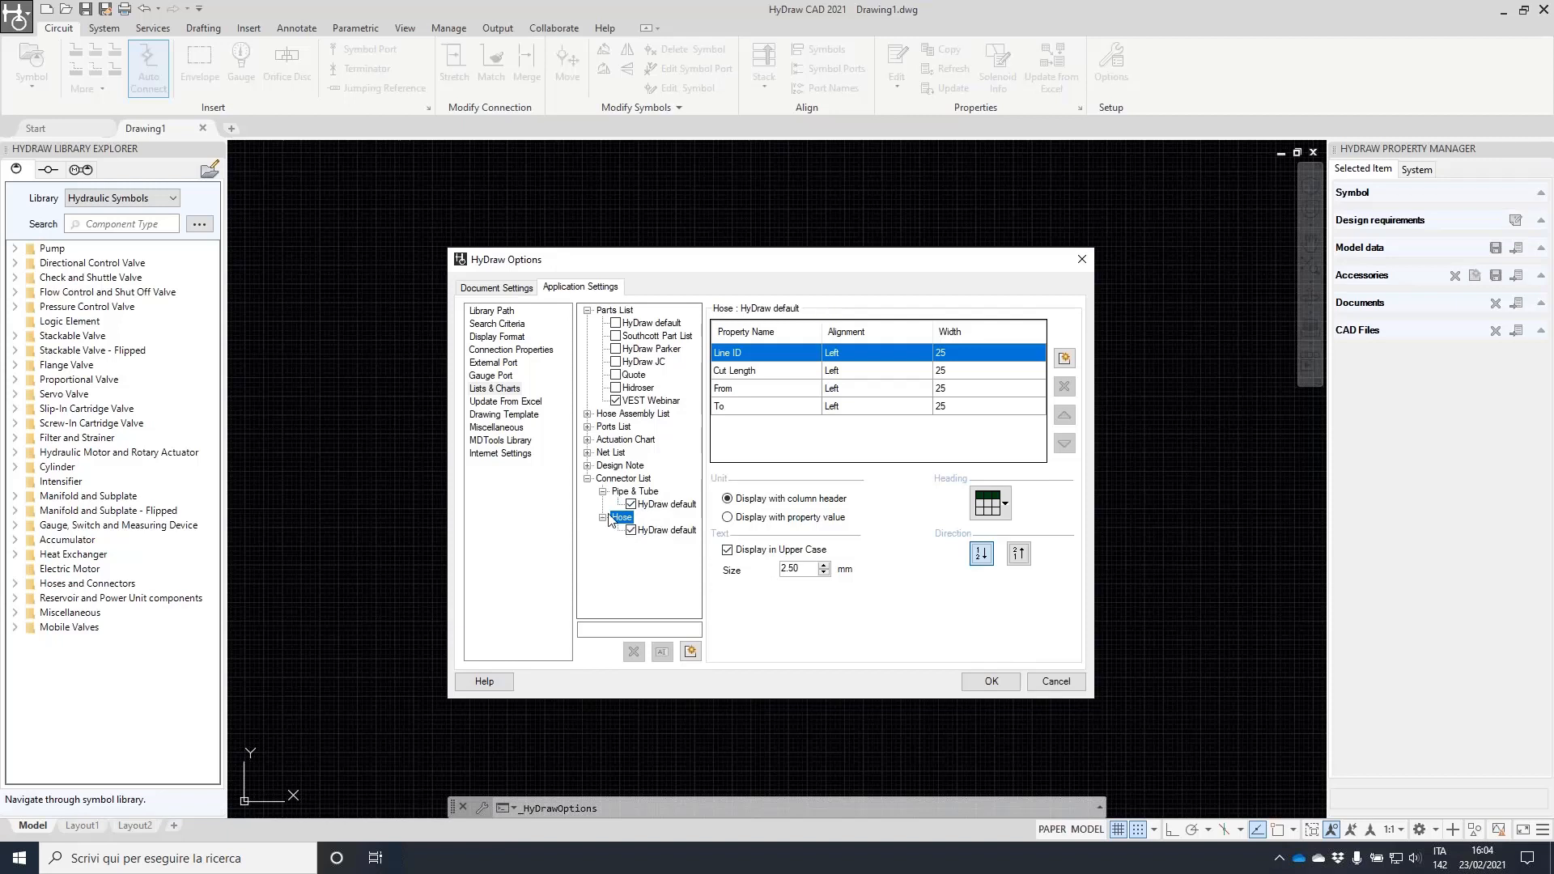
left_click(588, 414)
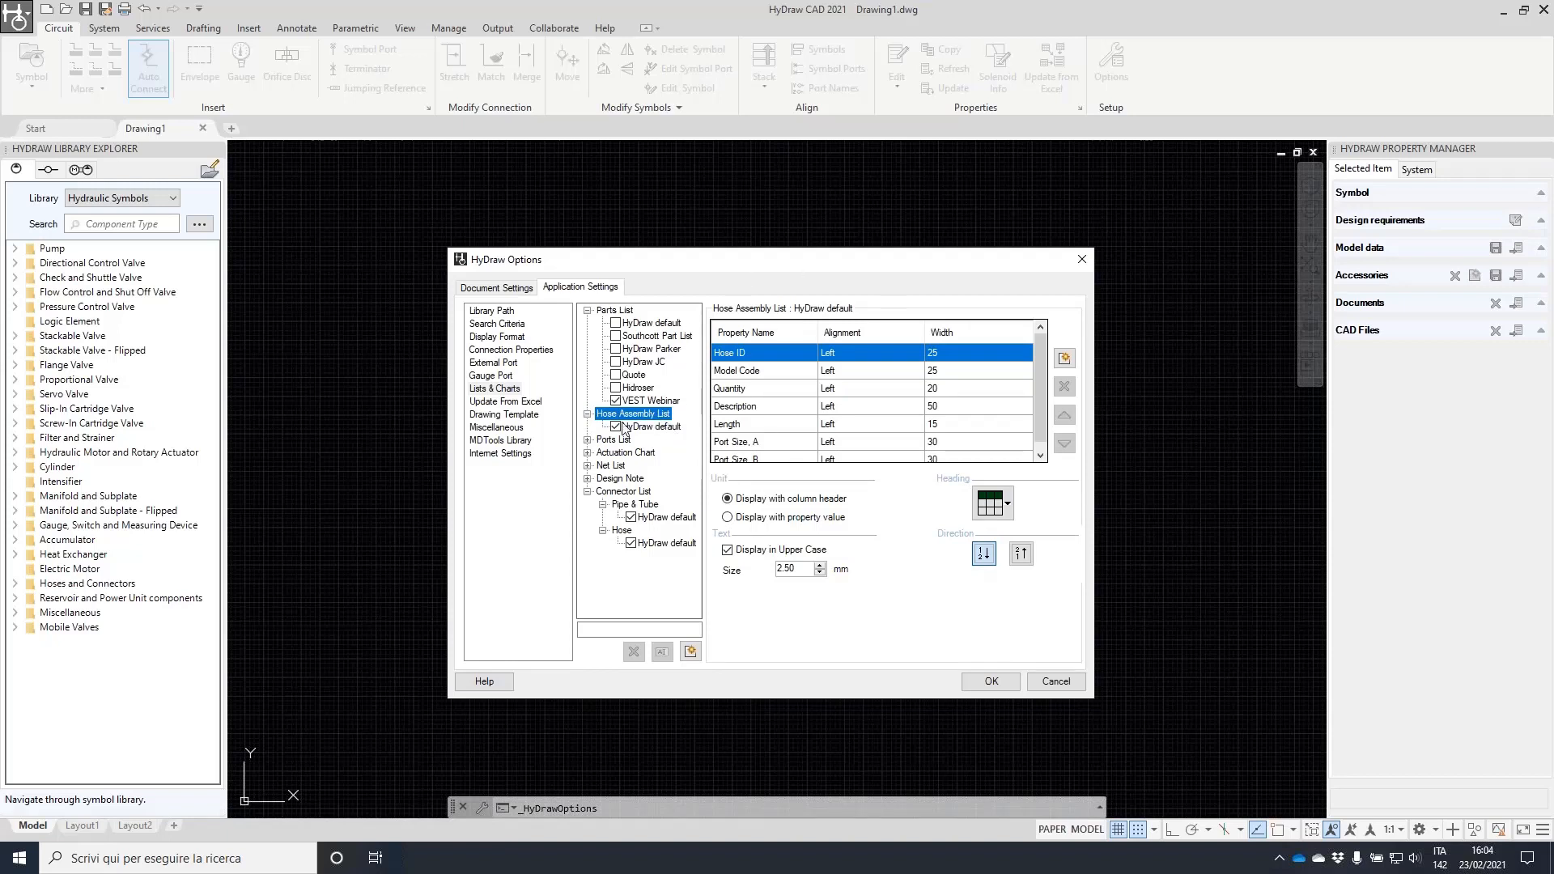
left_click(623, 491)
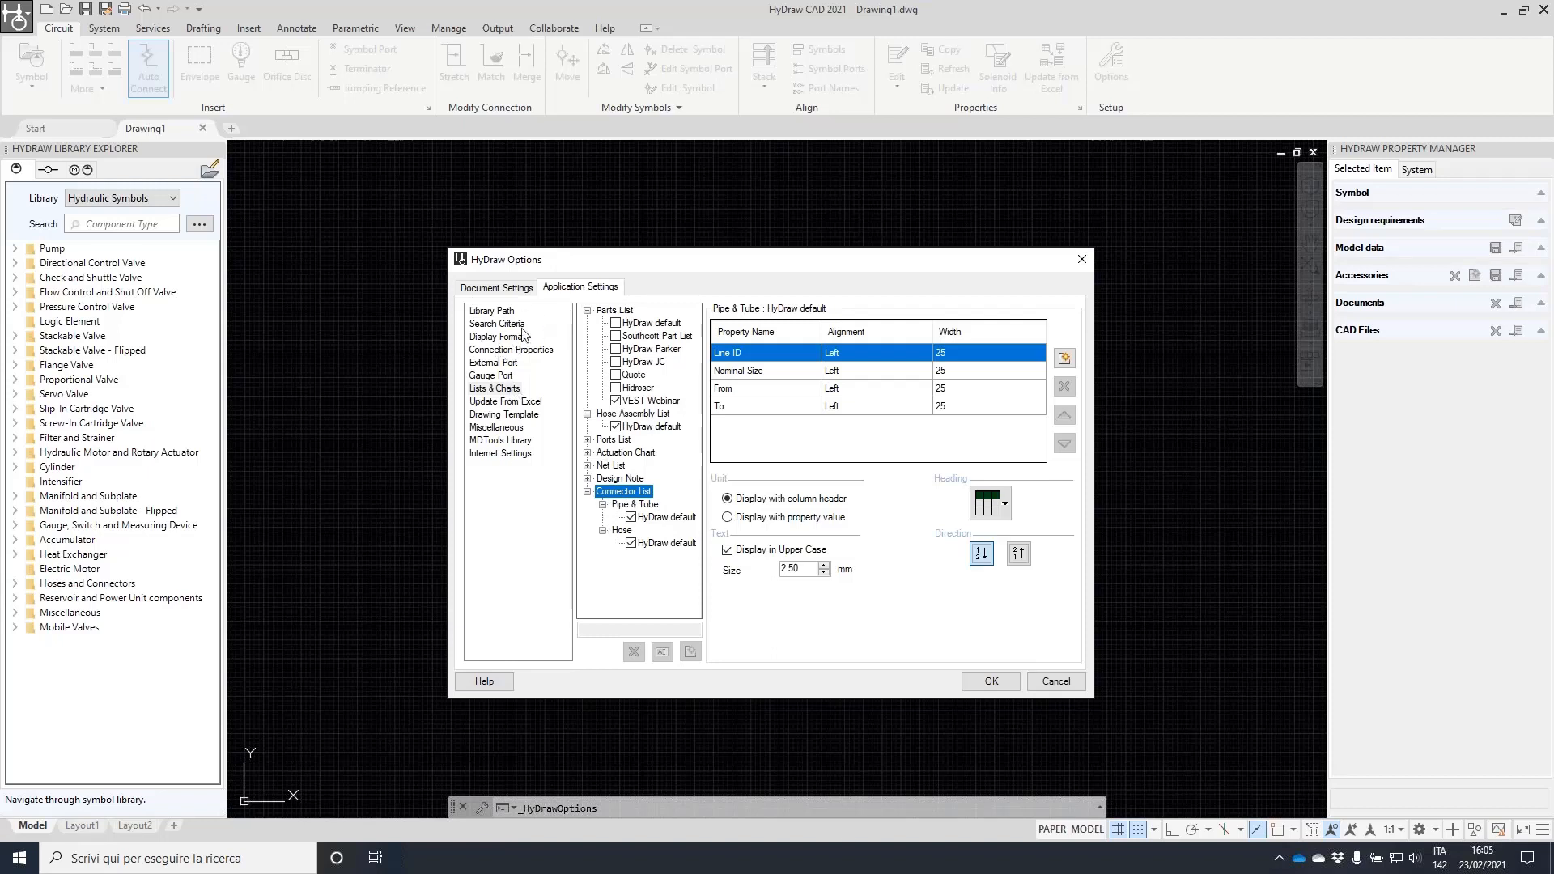
- Review the document's Connection settings for distance between lines and Line ID & Properties, and close the options without saving
left_click(506, 288)
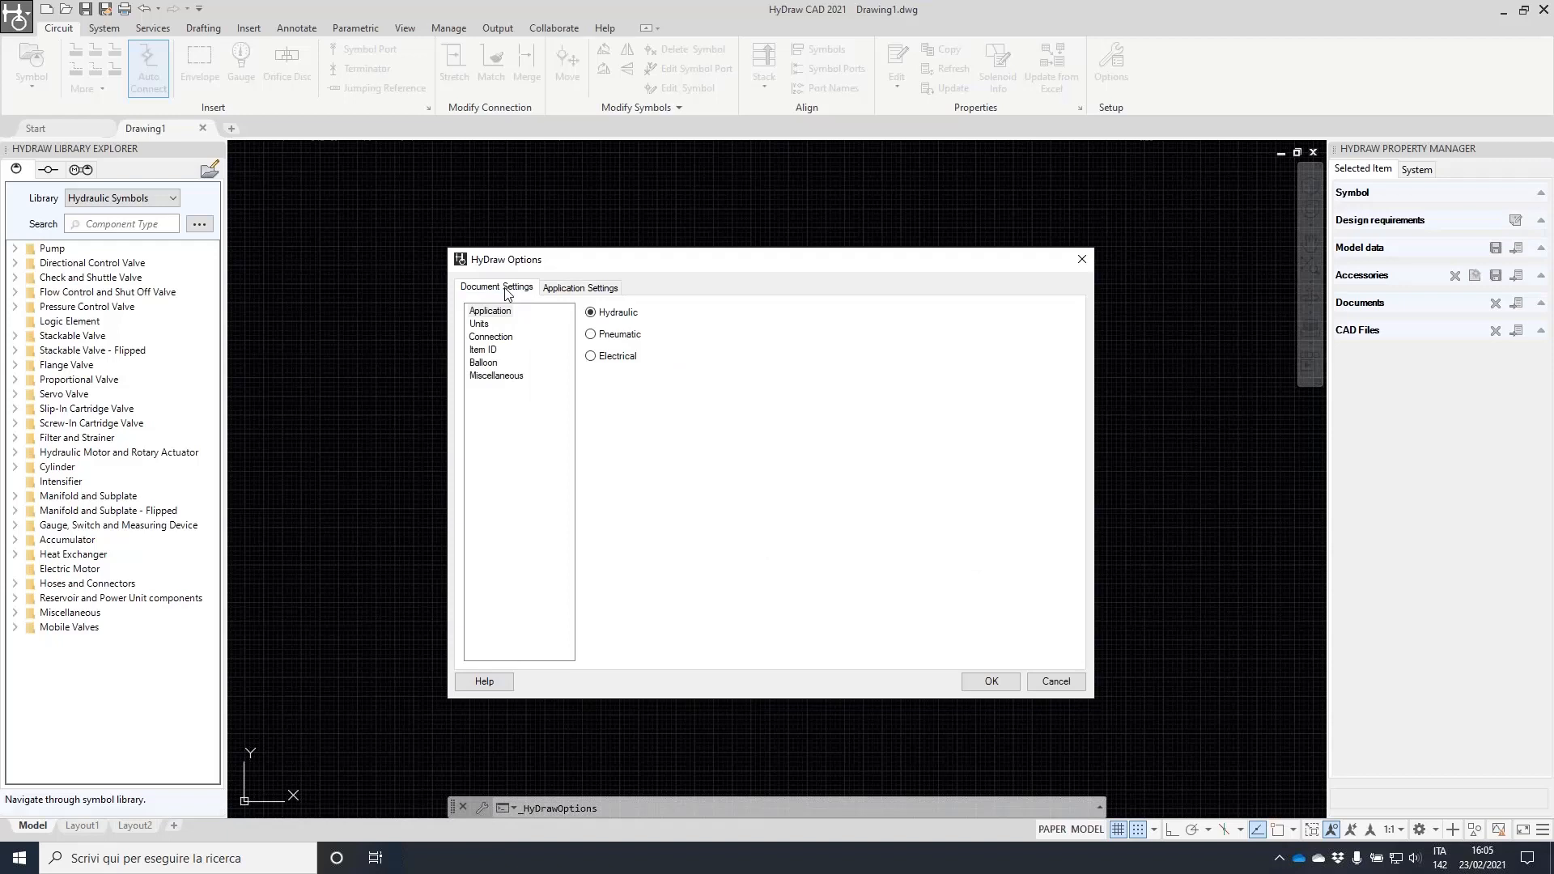
left_click(498, 339)
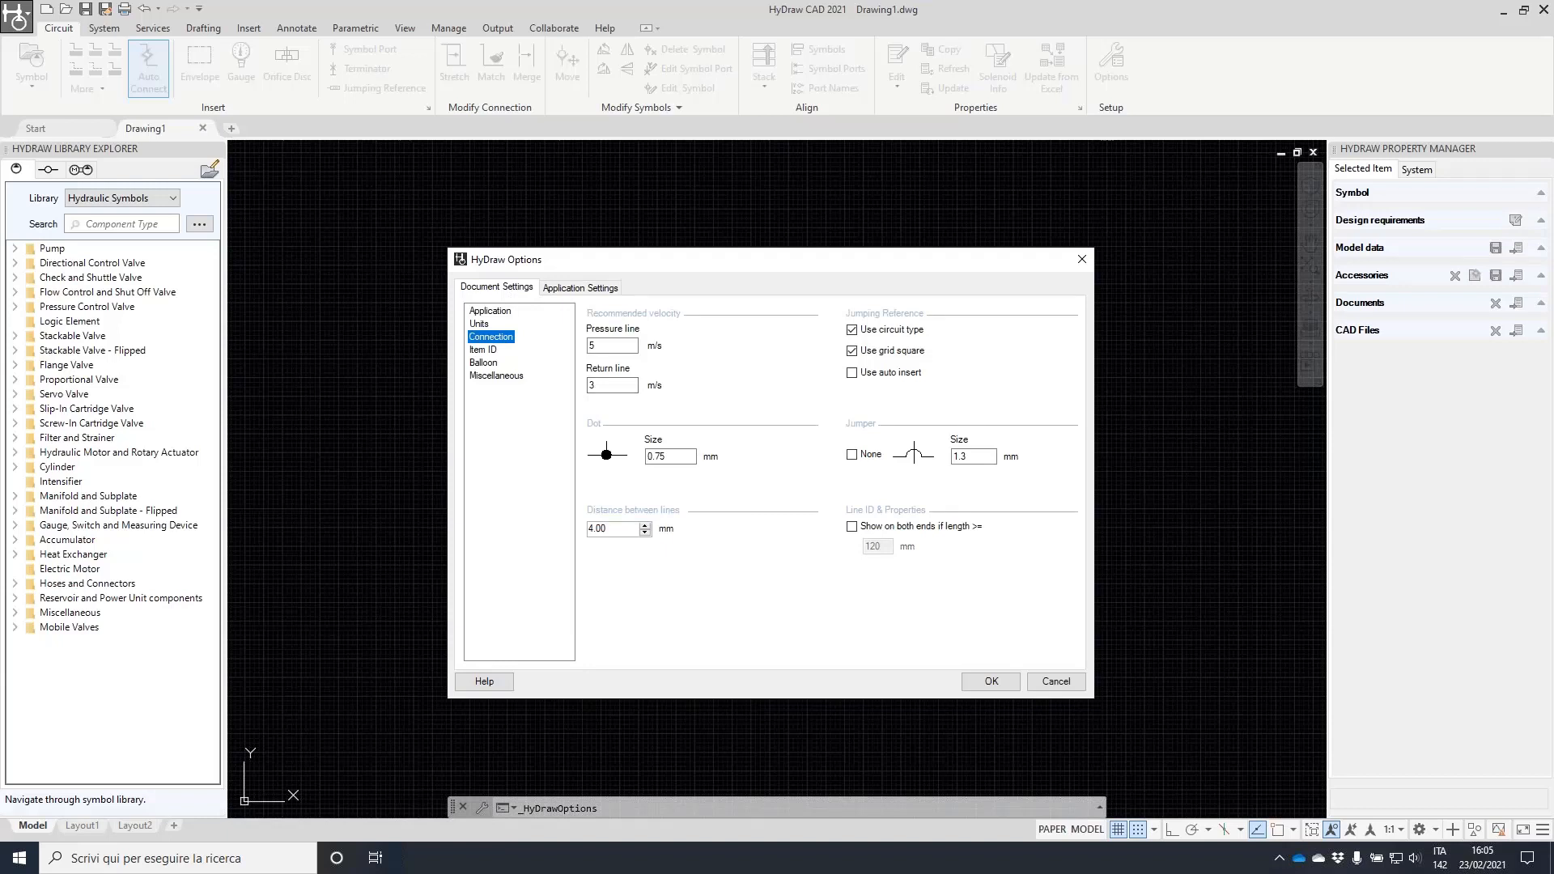
mouse_move(615, 496)
left_mouse_down()
mouse_move(736, 535)
mouse_move(552, 493)
left_mouse_up()
left_click_drag(559, 554, 686, 554)
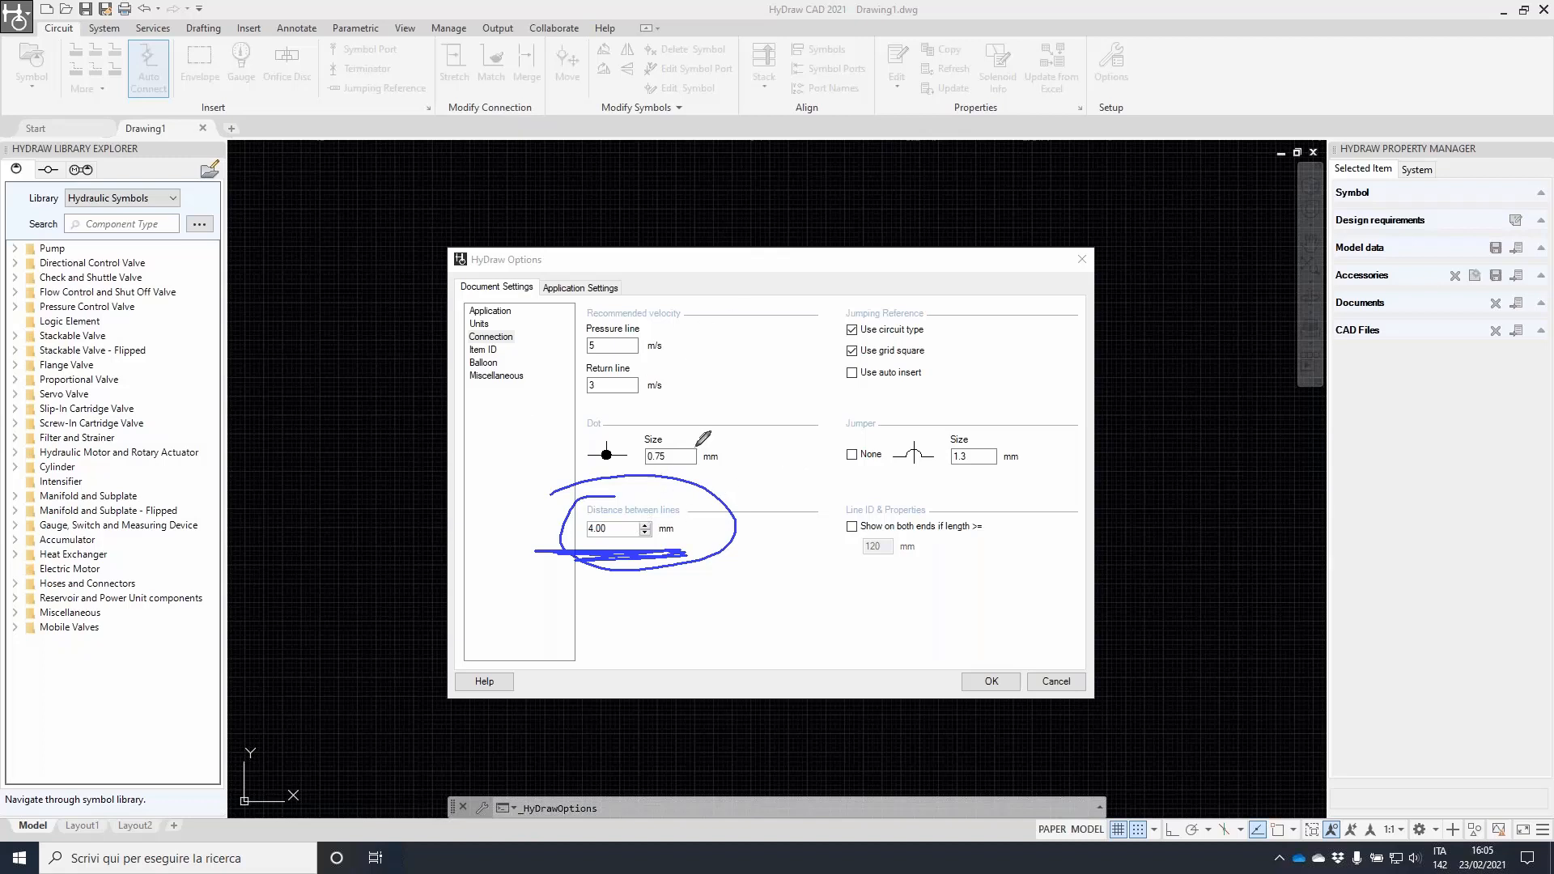
mouse_move(837, 502)
left_mouse_down()
mouse_move(831, 565)
mouse_move(980, 567)
mouse_move(1014, 486)
mouse_move(802, 484)
left_mouse_up()
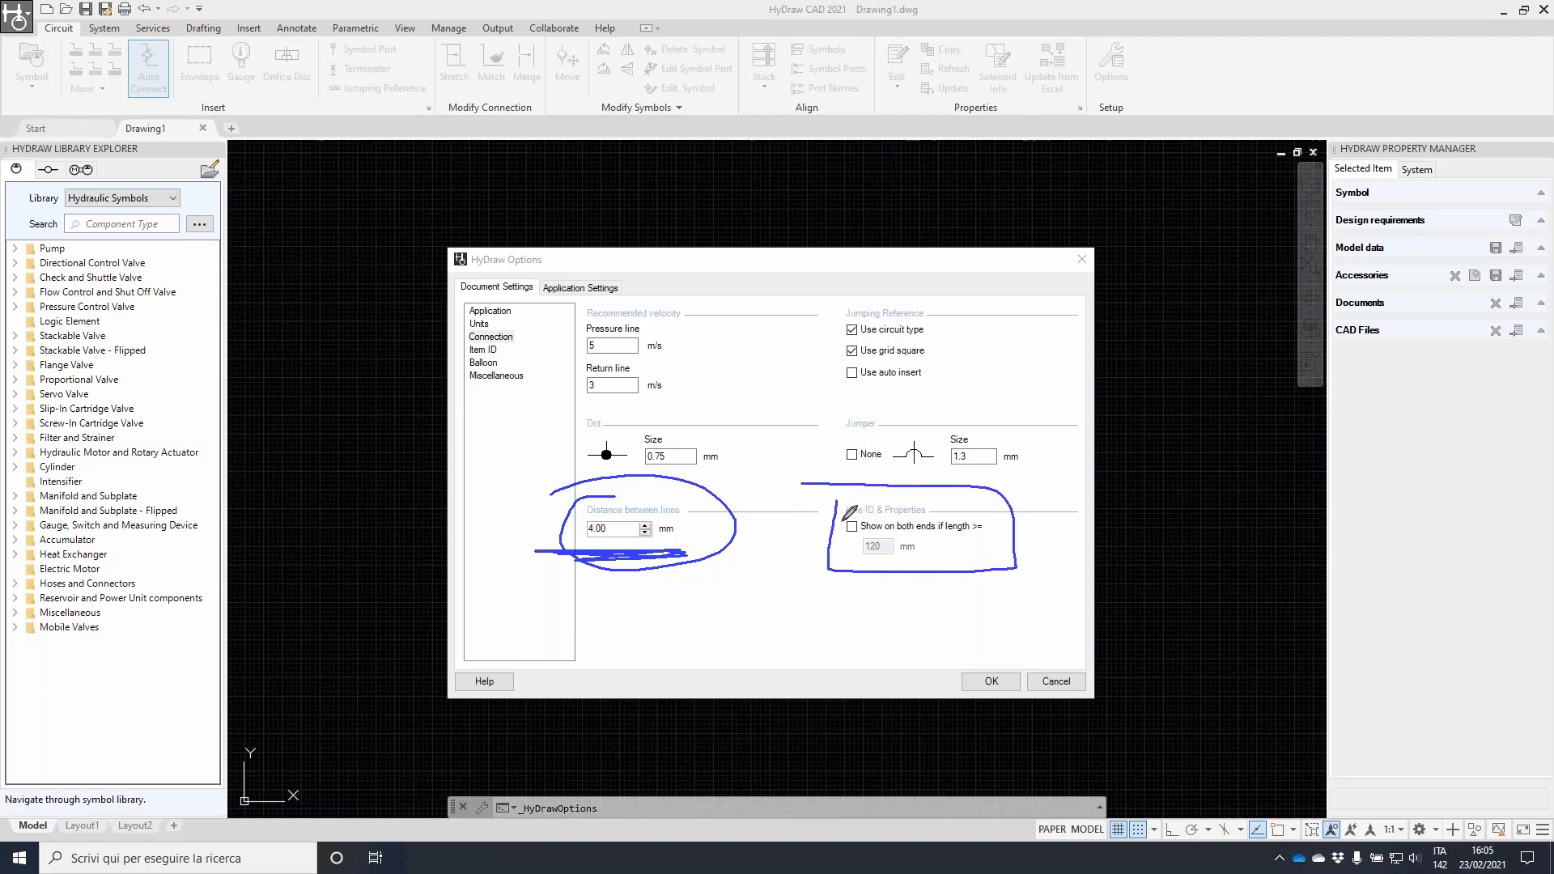
left_click_drag(842, 521, 865, 534)
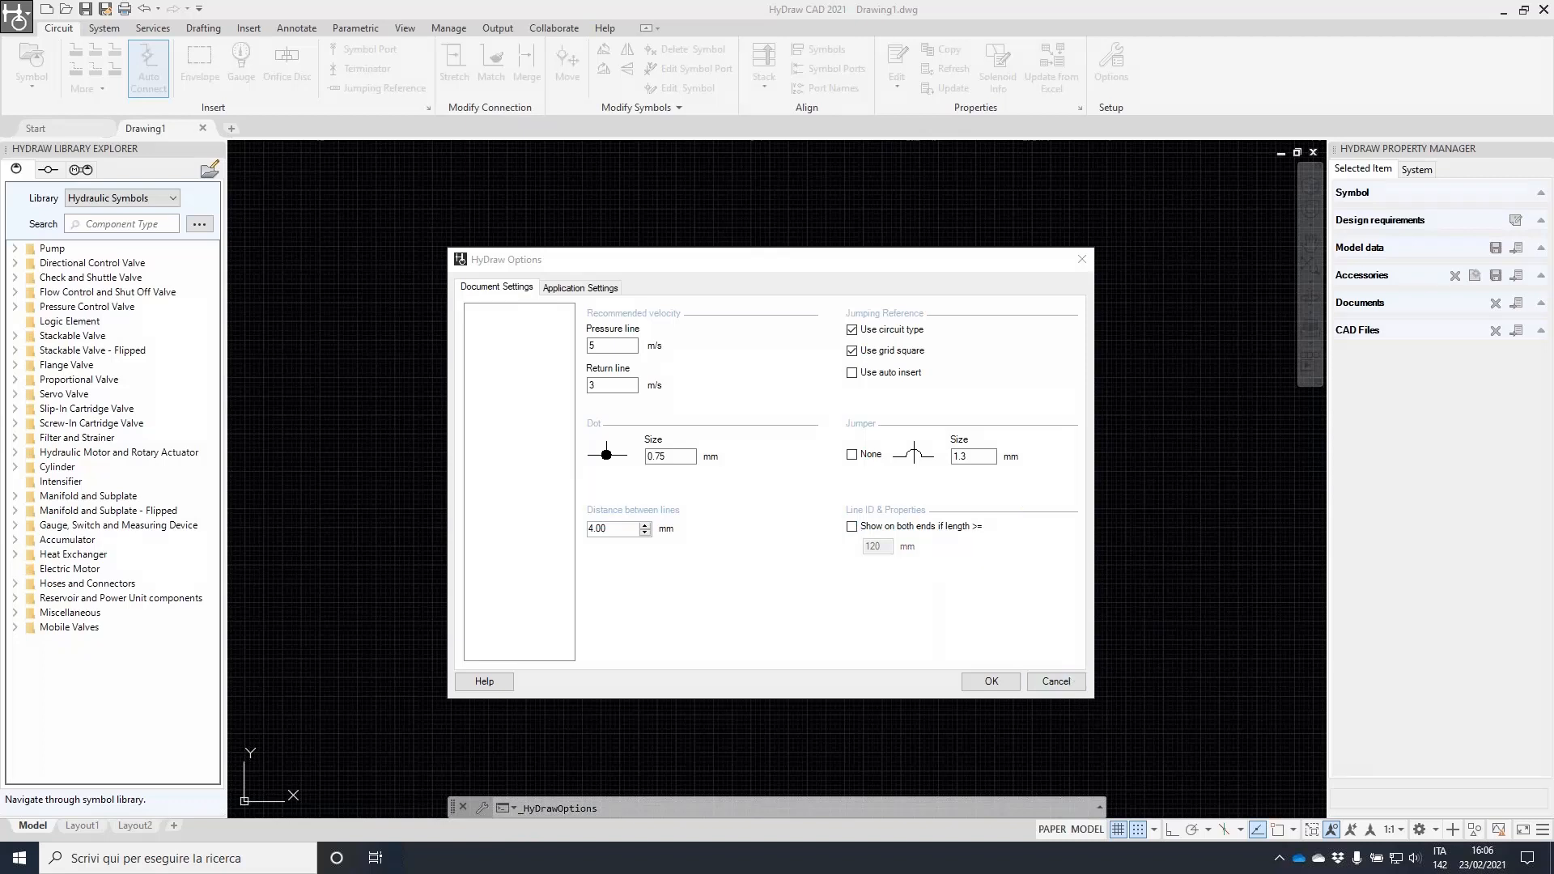
left_click(1056, 681)
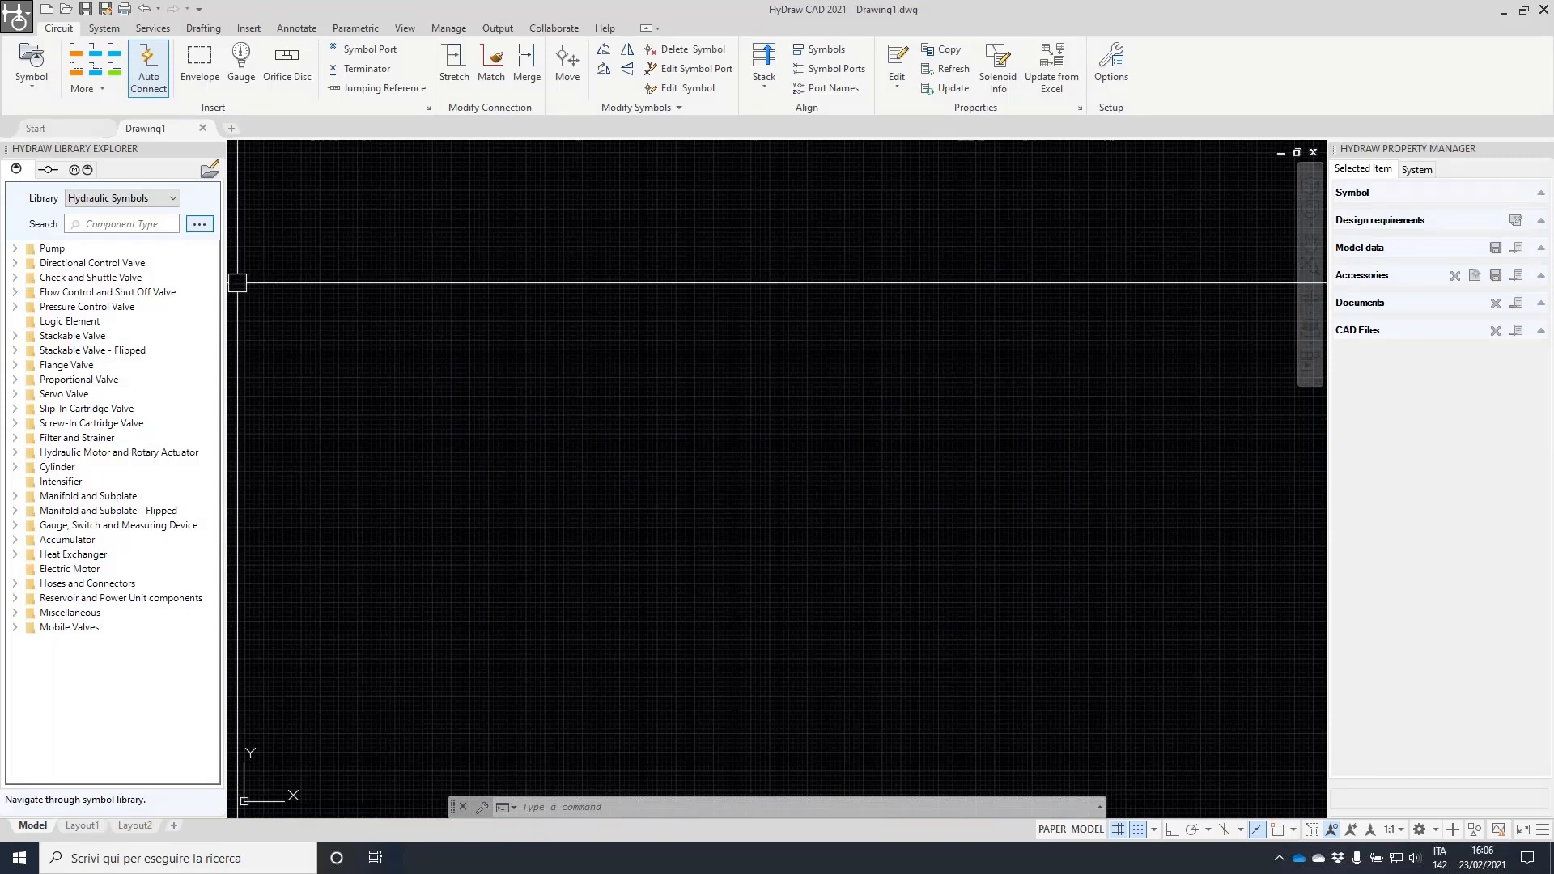
- Switch to HyDraw CAD 2020, search for model code 4we6j and insert the Bosch Rexroth 4WE6J6X/E** directional valve
mouse_move(1249, 858)
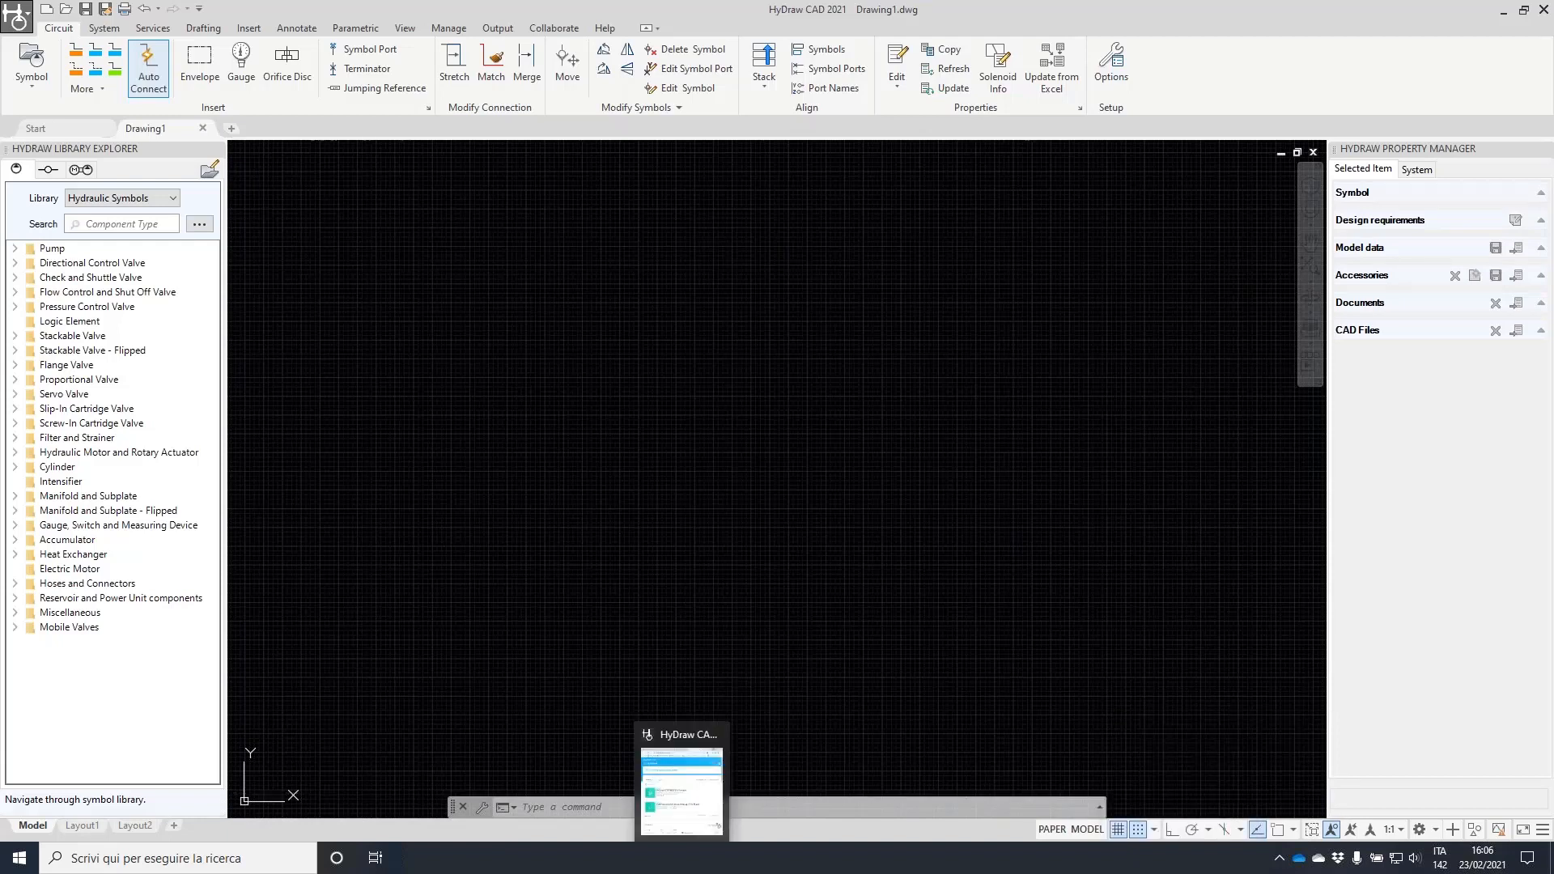
left_click(681, 789)
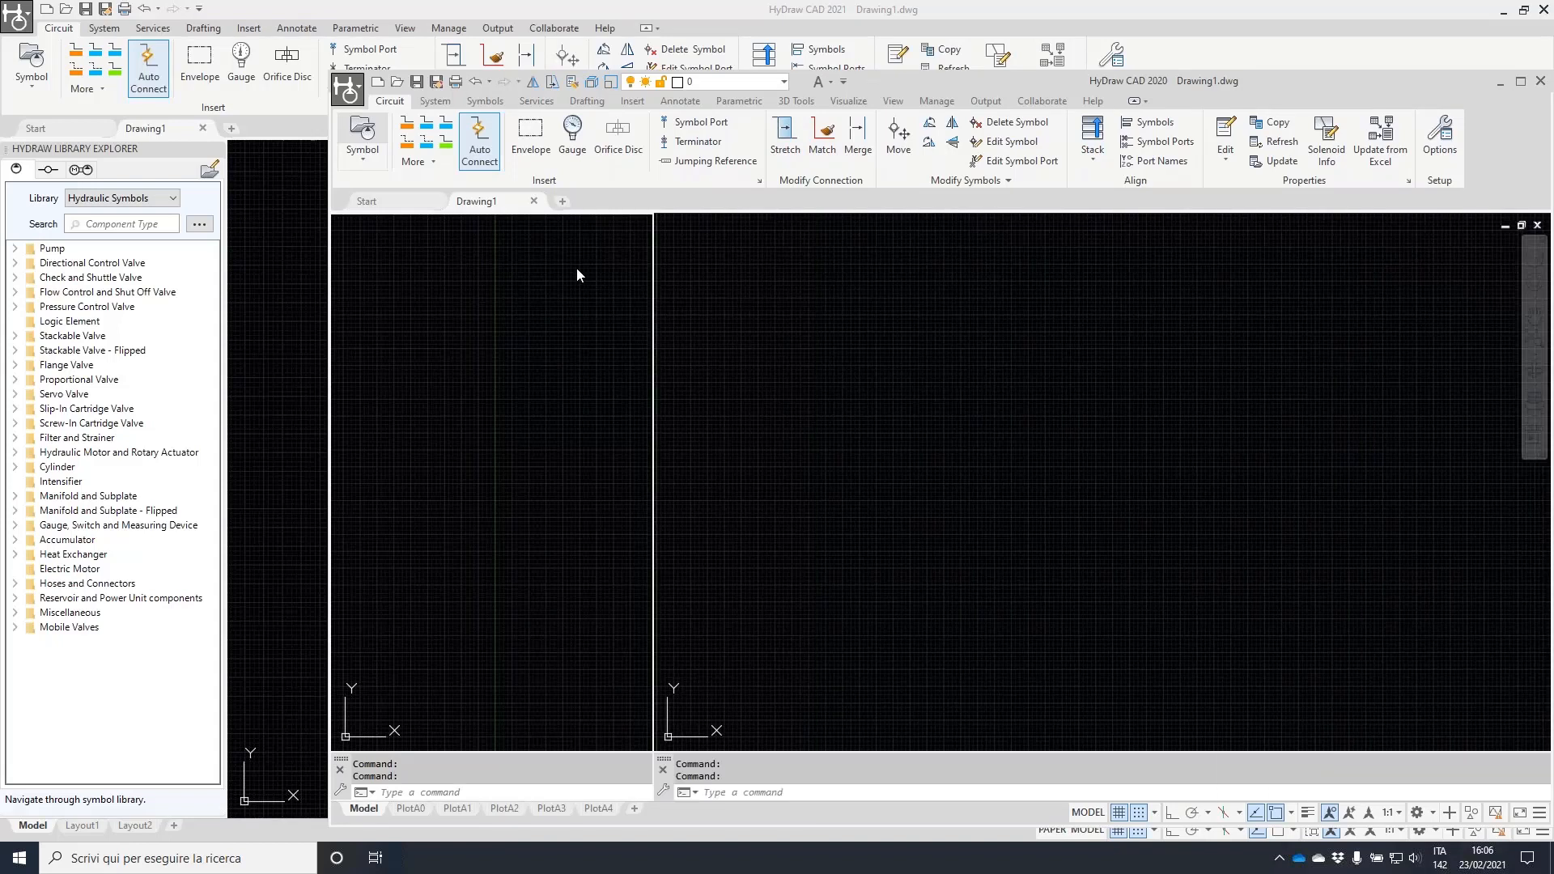
type("4we6j")
left_click(614, 726)
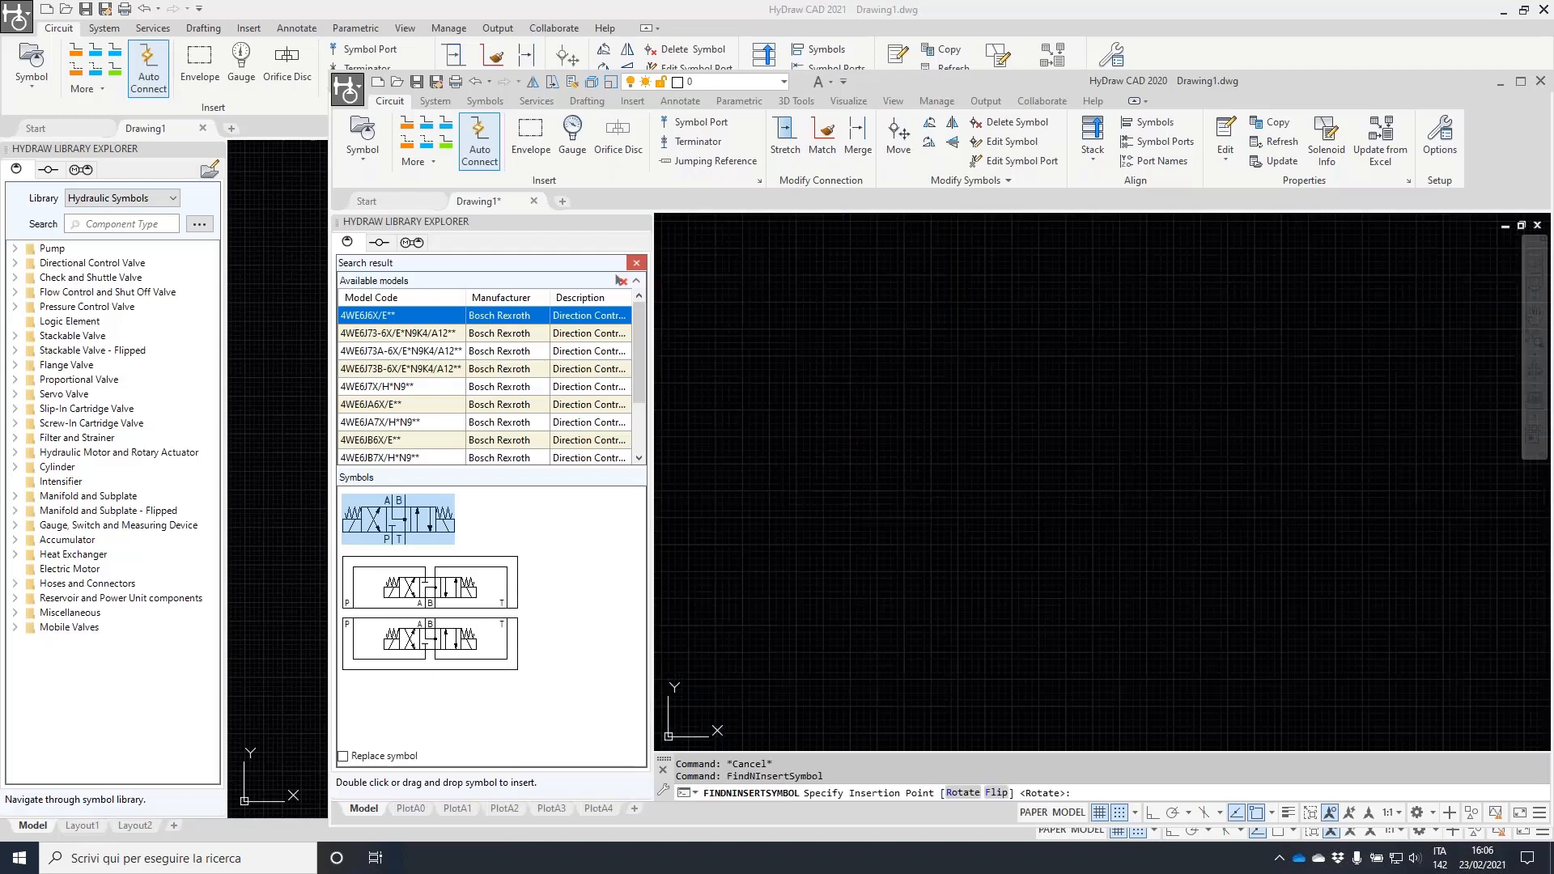
left_click(636, 263)
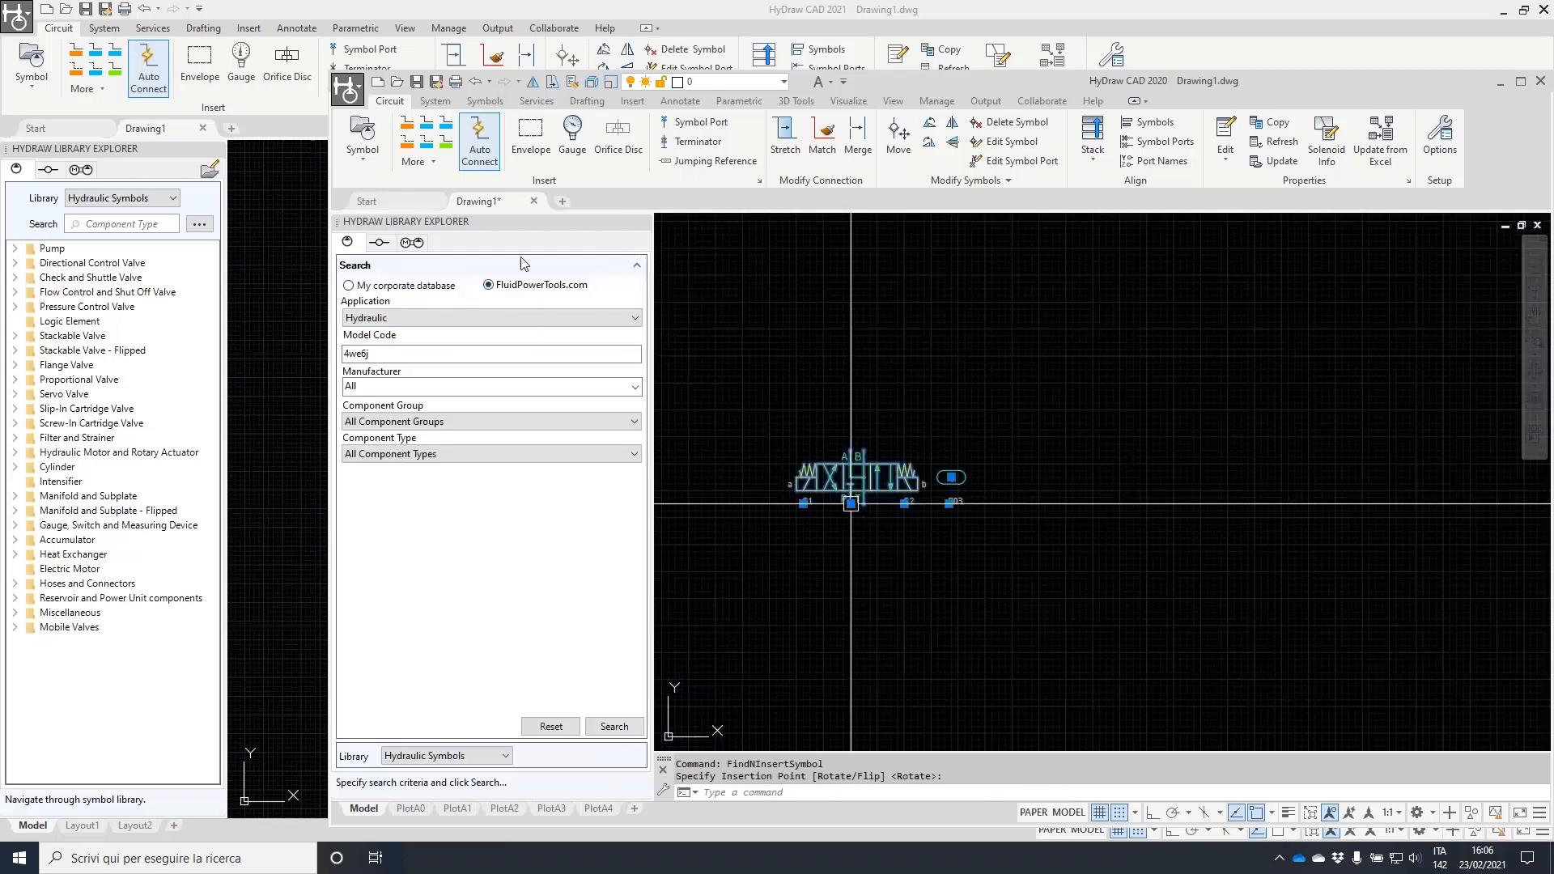
- Search the Hydraulic Symbols library for cylinder and place the first double-acting cylinder symbol above the directional valve
left_click(637, 264)
left_click(465, 268)
type("cylinder")
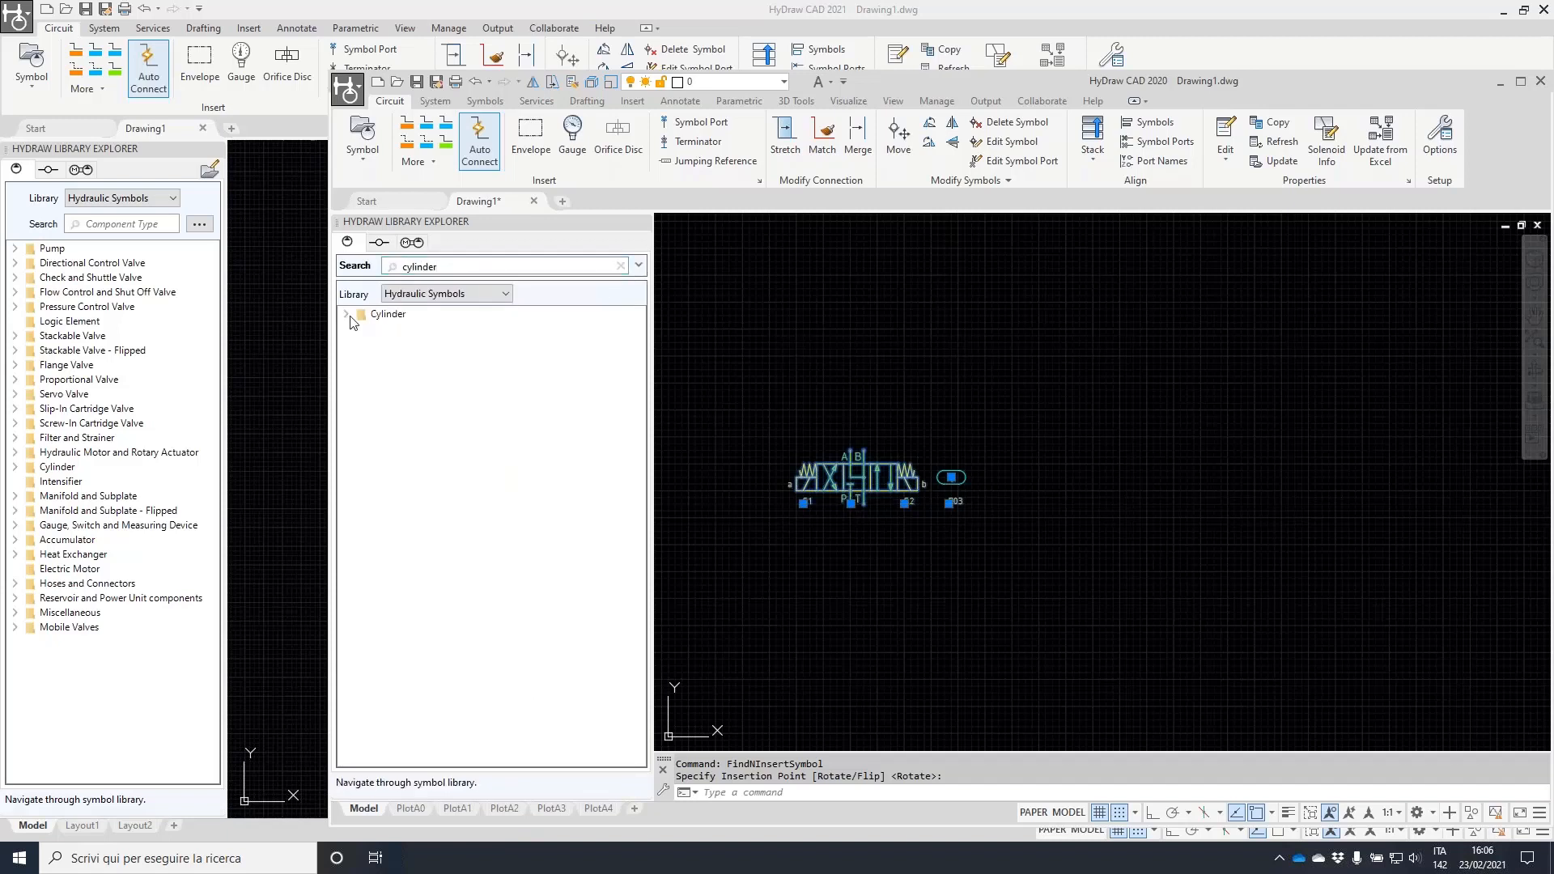
left_click(347, 315)
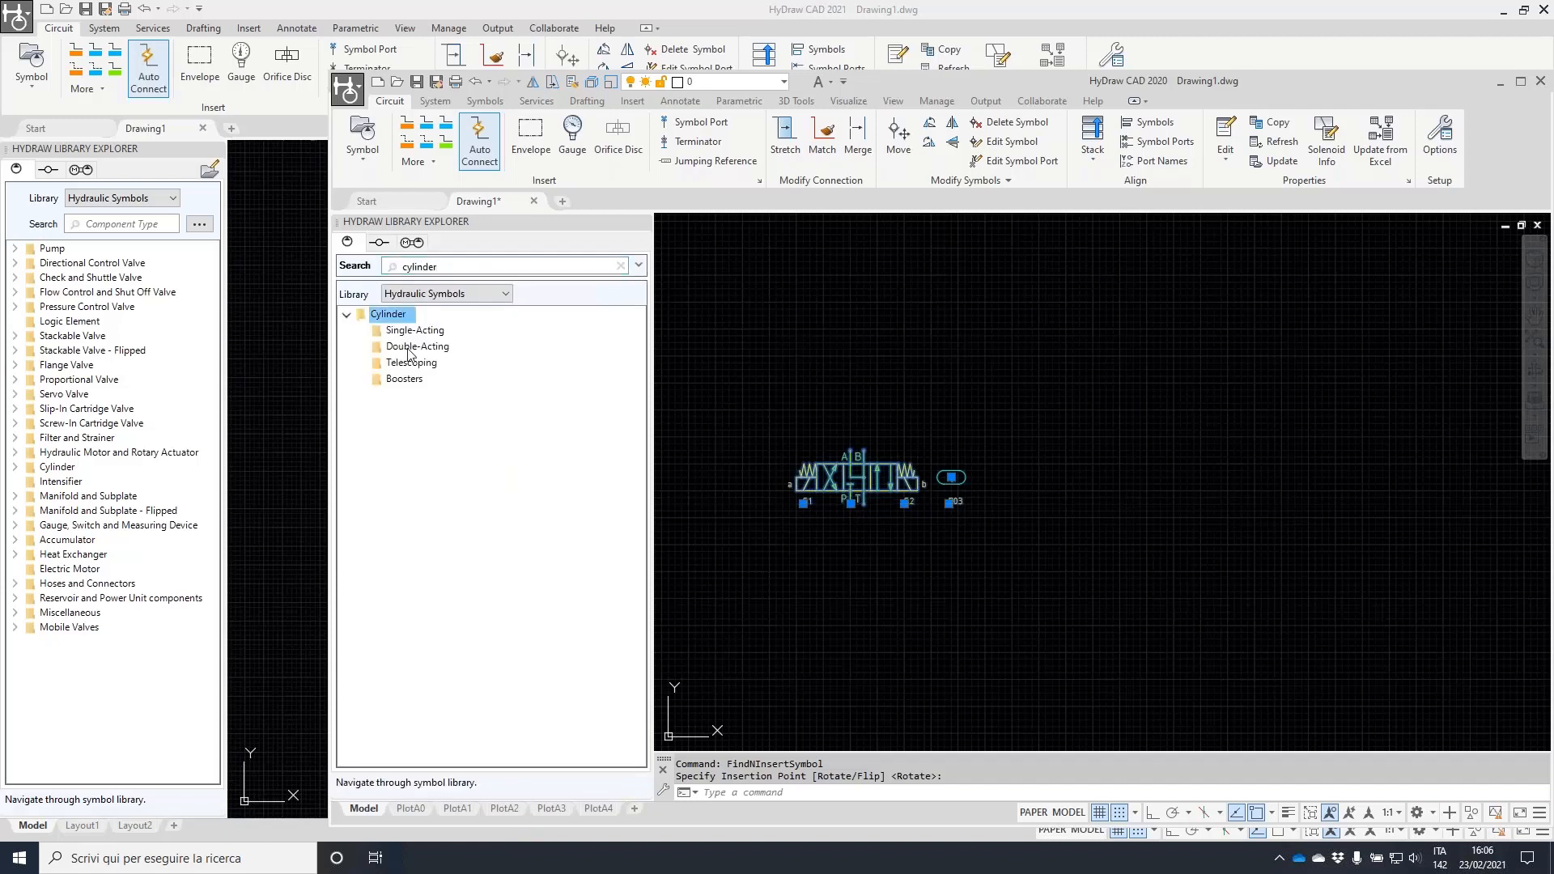
double_click(478, 337)
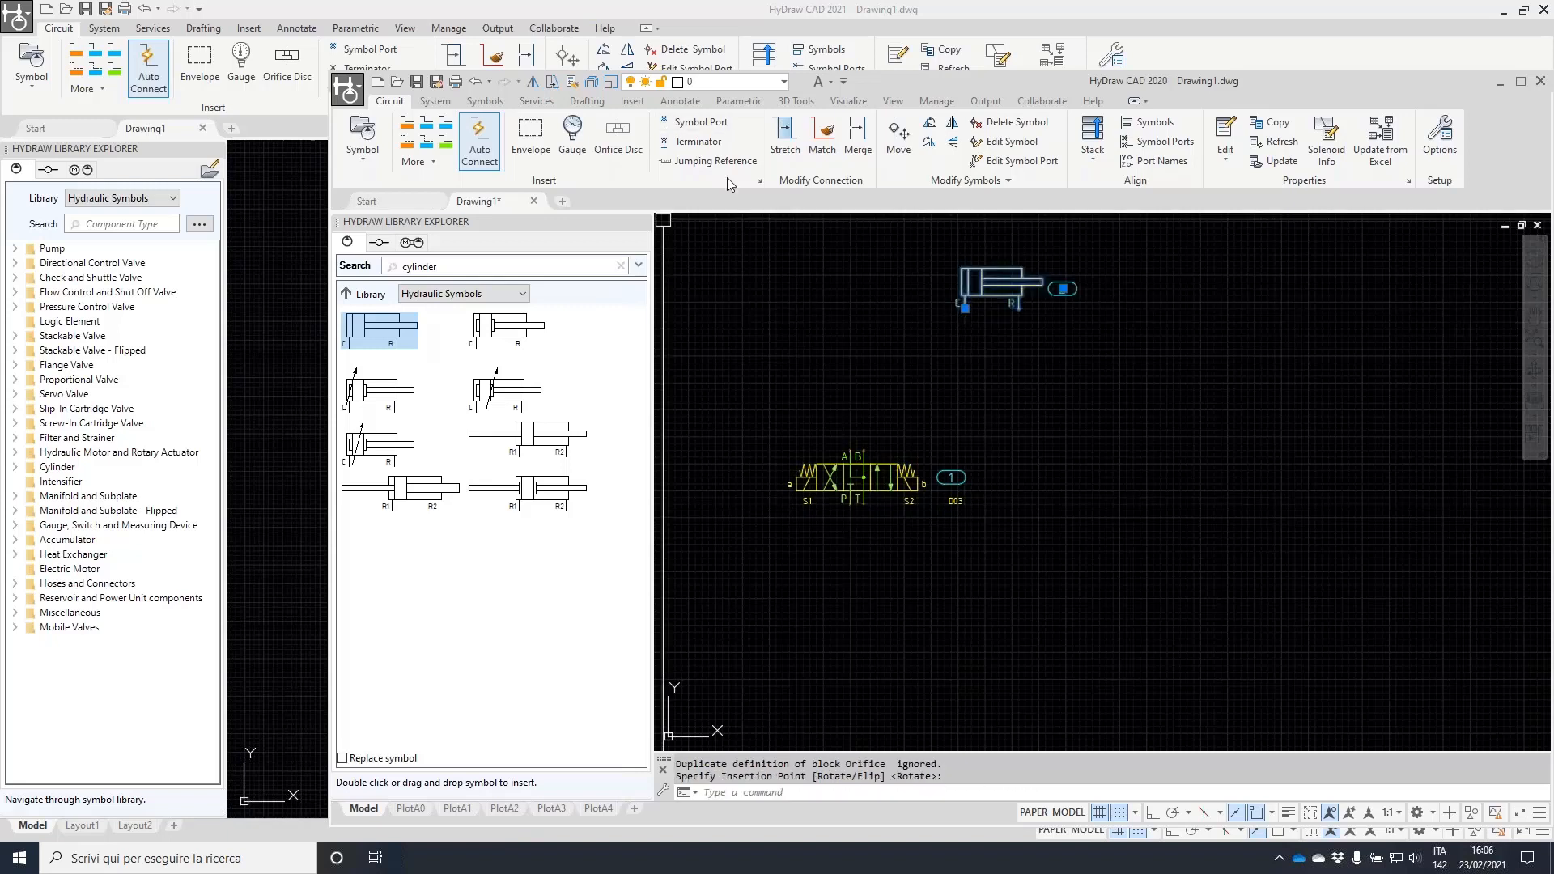
left_click(965, 308)
scroll(995, 263, "up", 2)
key("Escape")
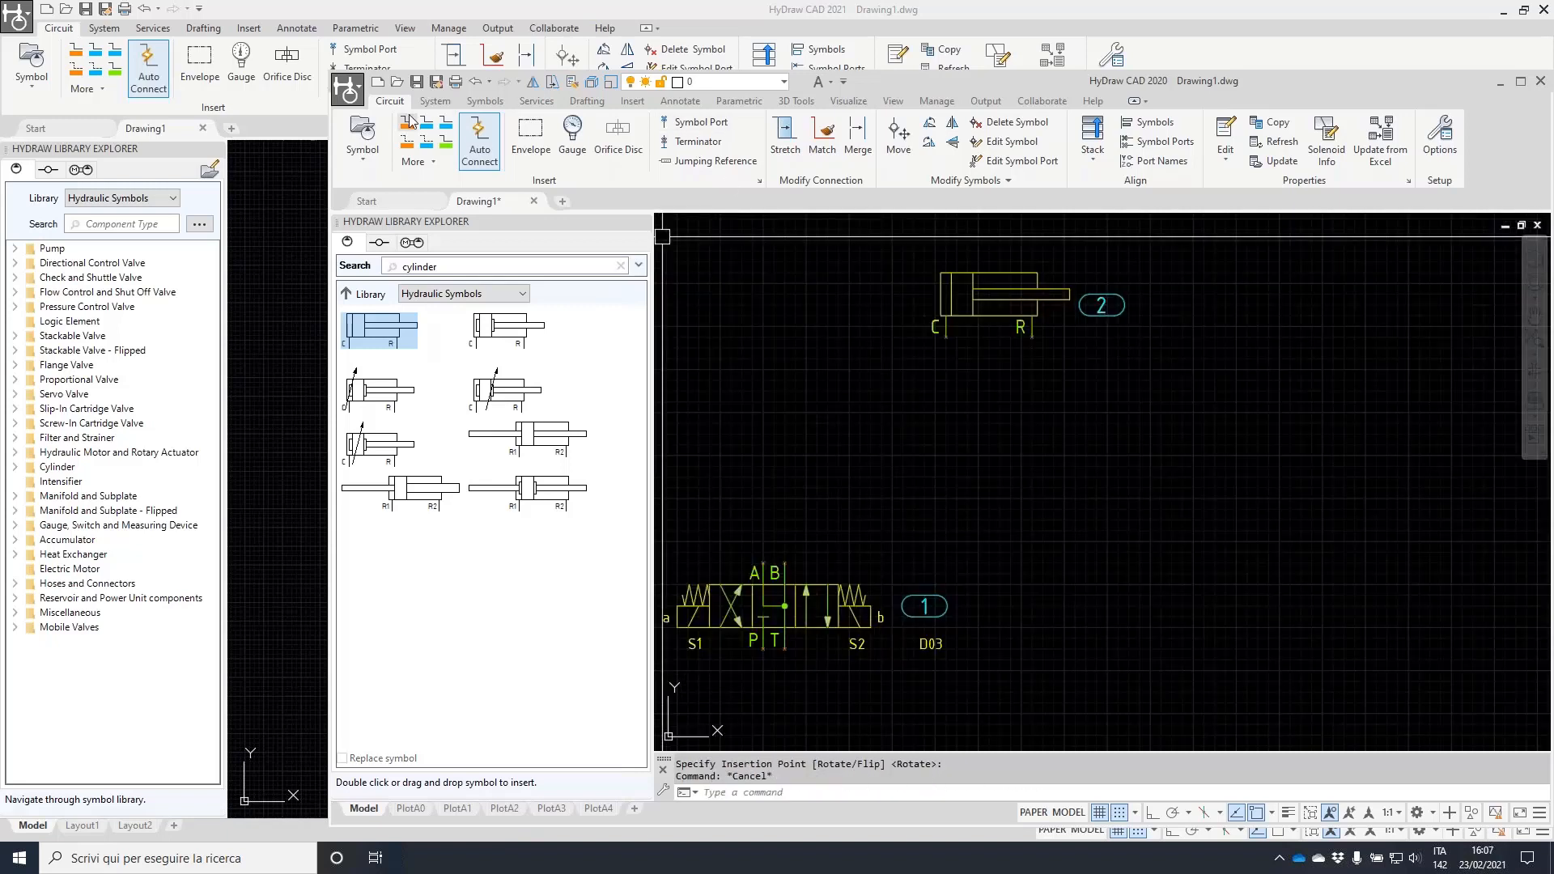
- Draw pressure lines connecting valve port A to cylinder port C and valve port B to cylinder port R
left_click(407, 125)
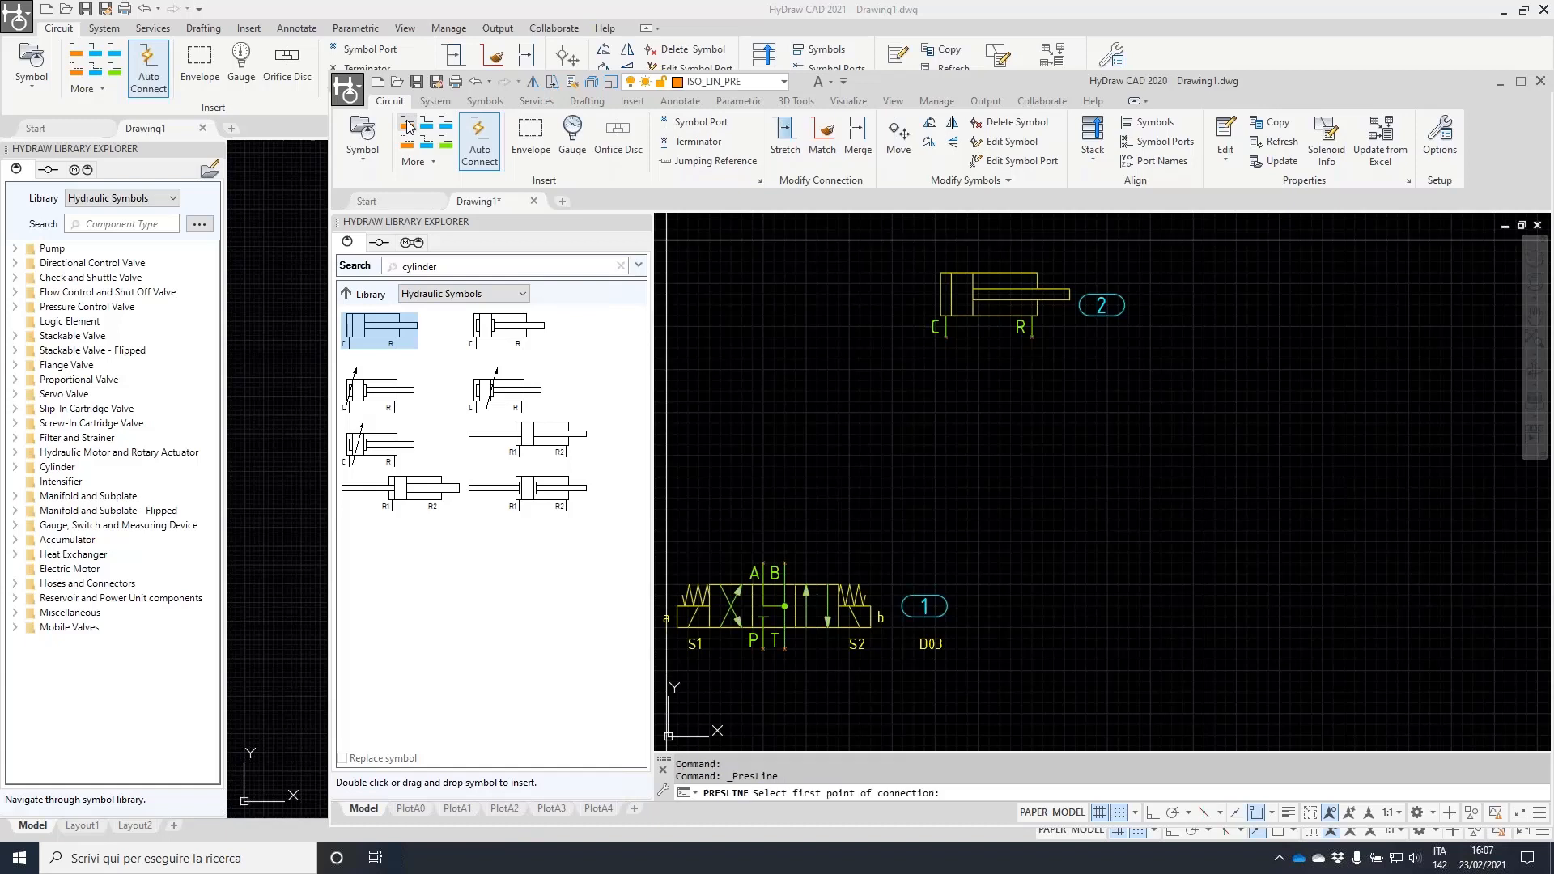
left_click(762, 564)
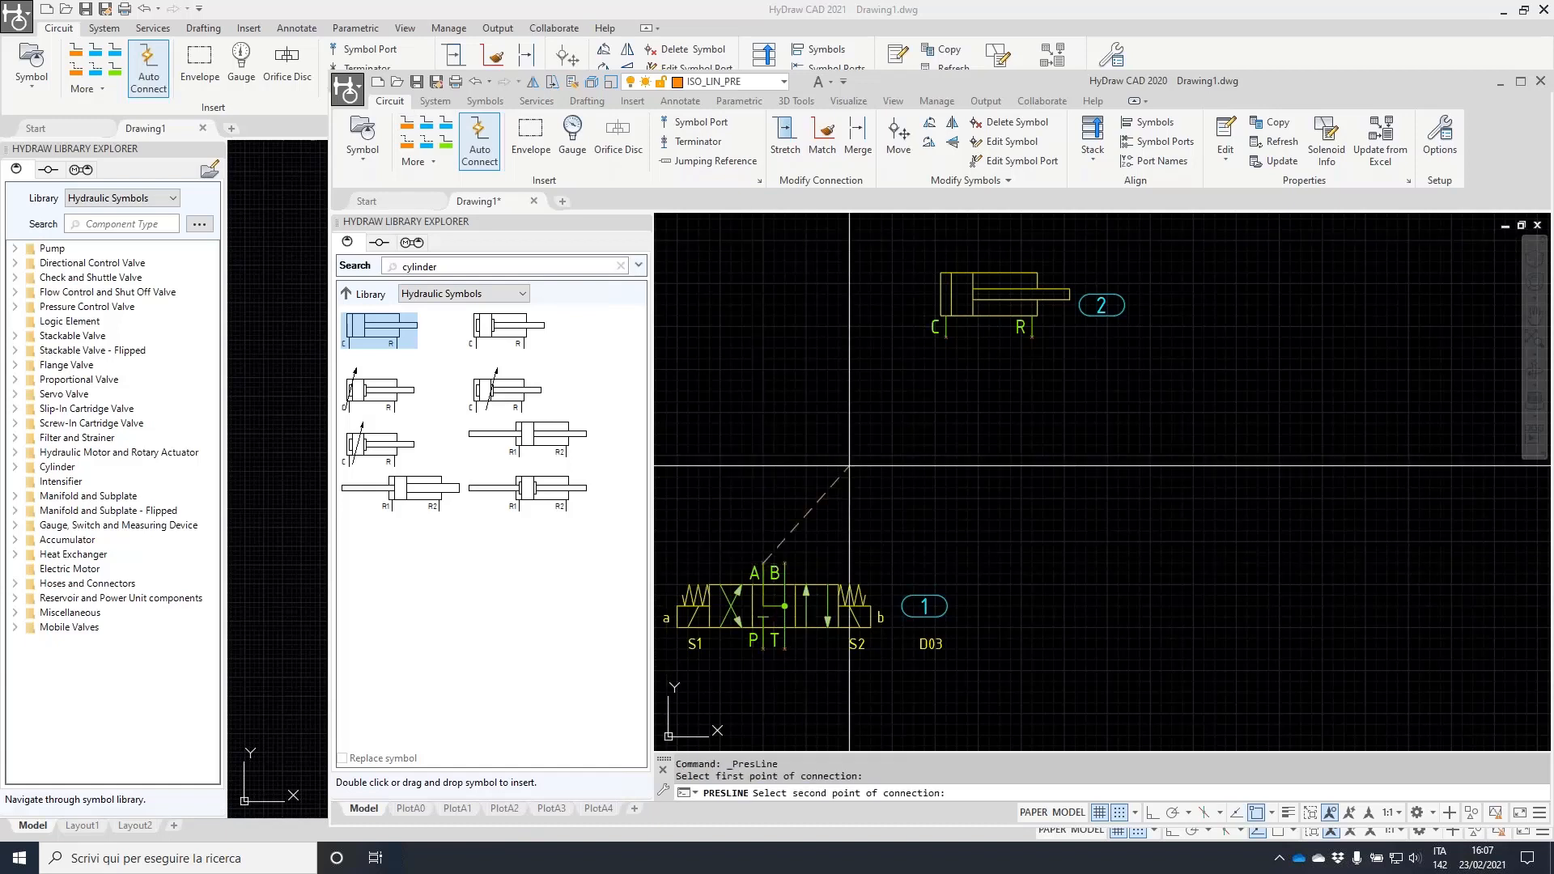
left_click(947, 336)
key("Return")
left_click(784, 564)
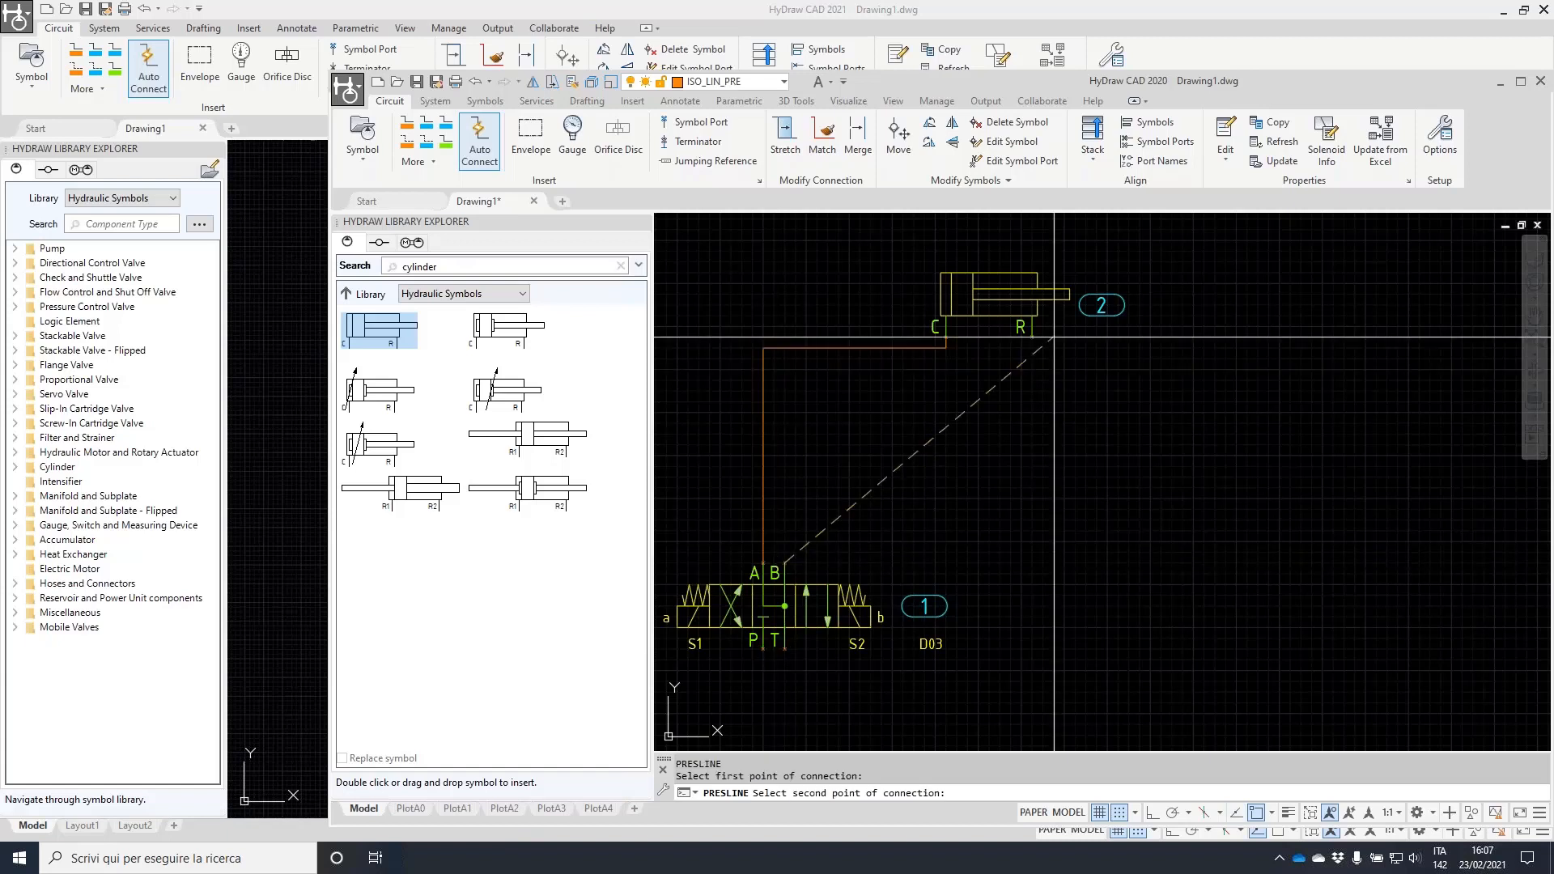
left_click(1033, 337)
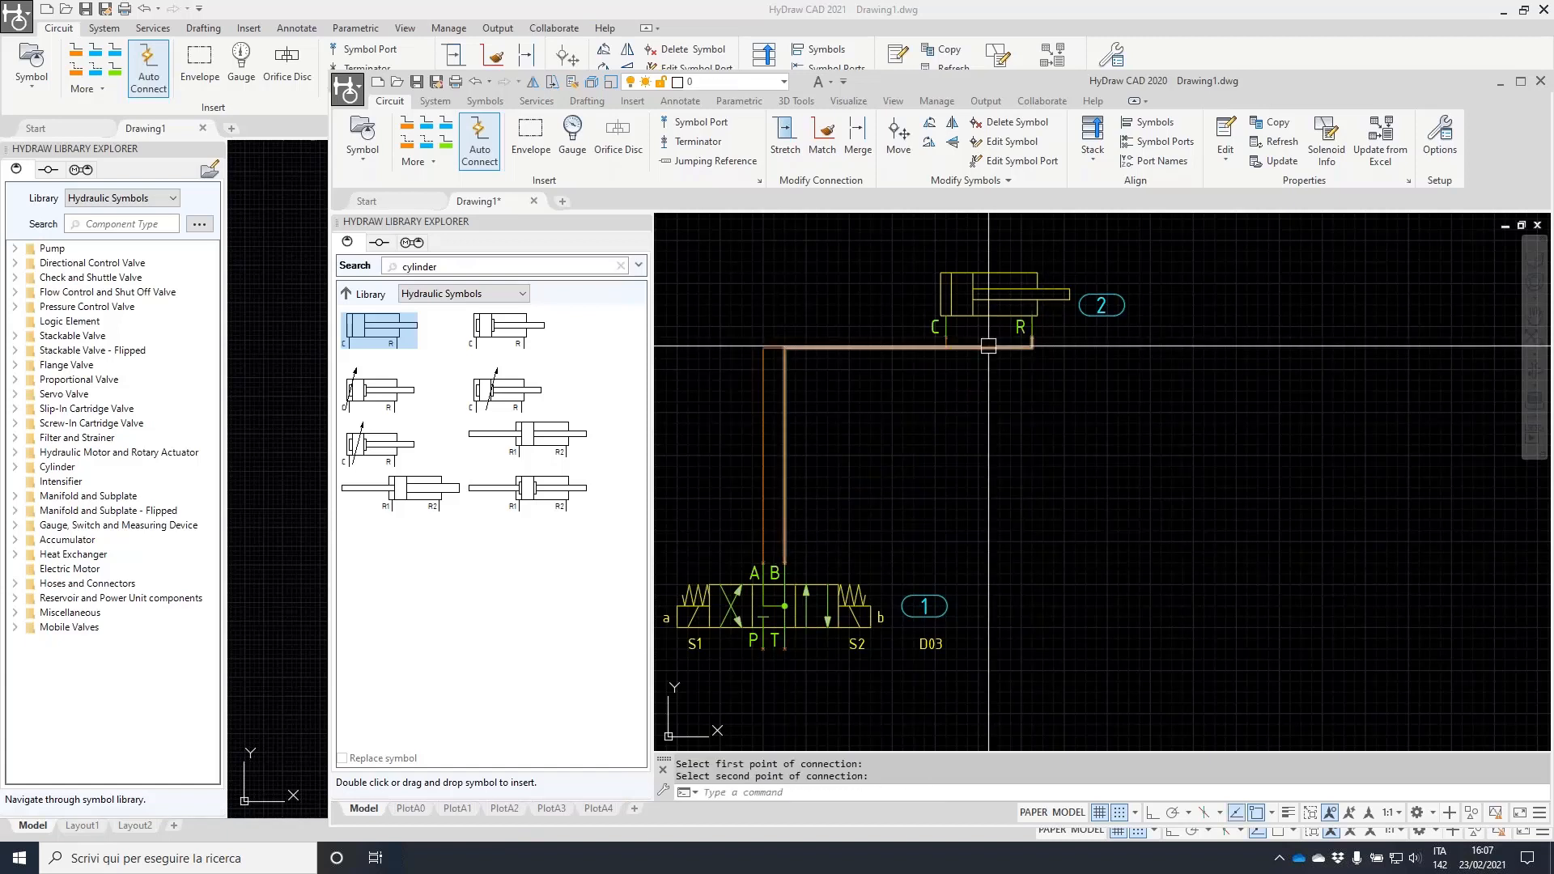
- Stretch the horizontal segment of the B-to-R connection downward to separate it from the A-to-C line
left_click(786, 136)
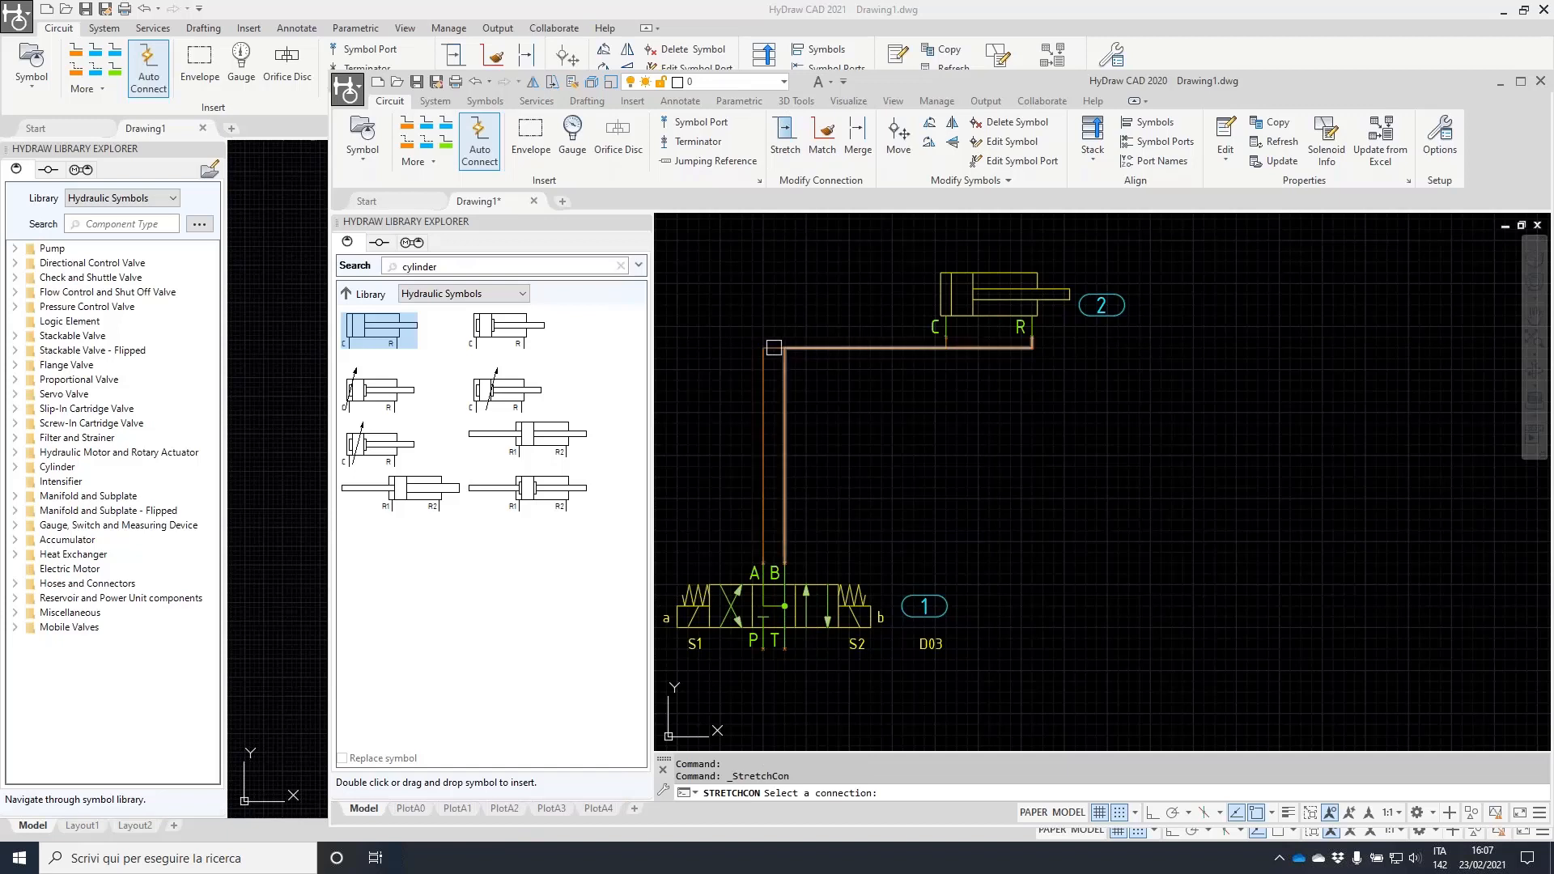
left_click(989, 348)
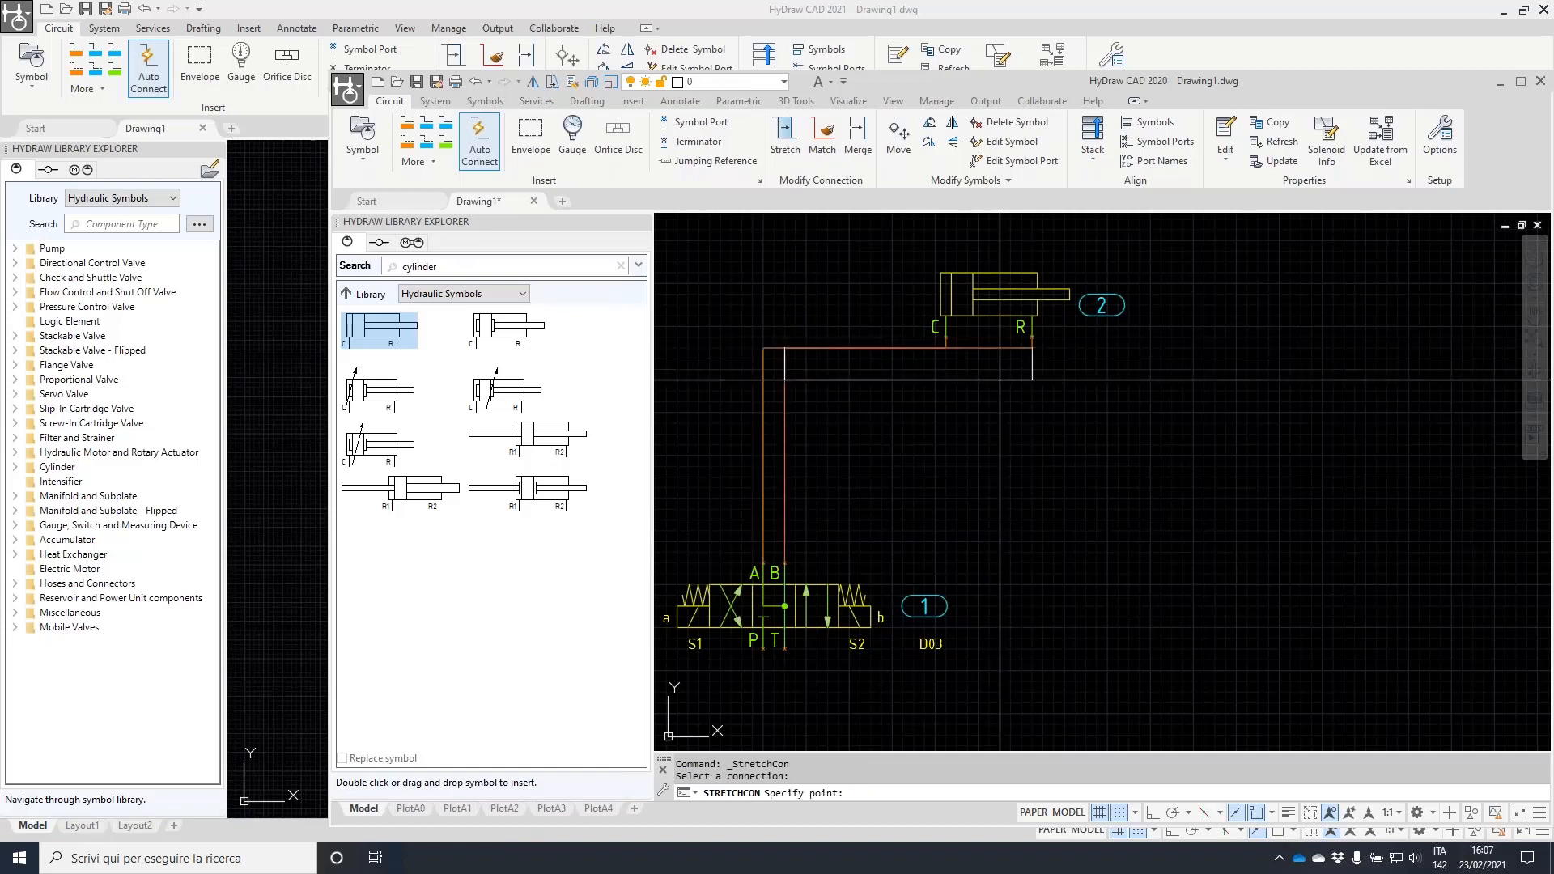
left_click(1001, 369)
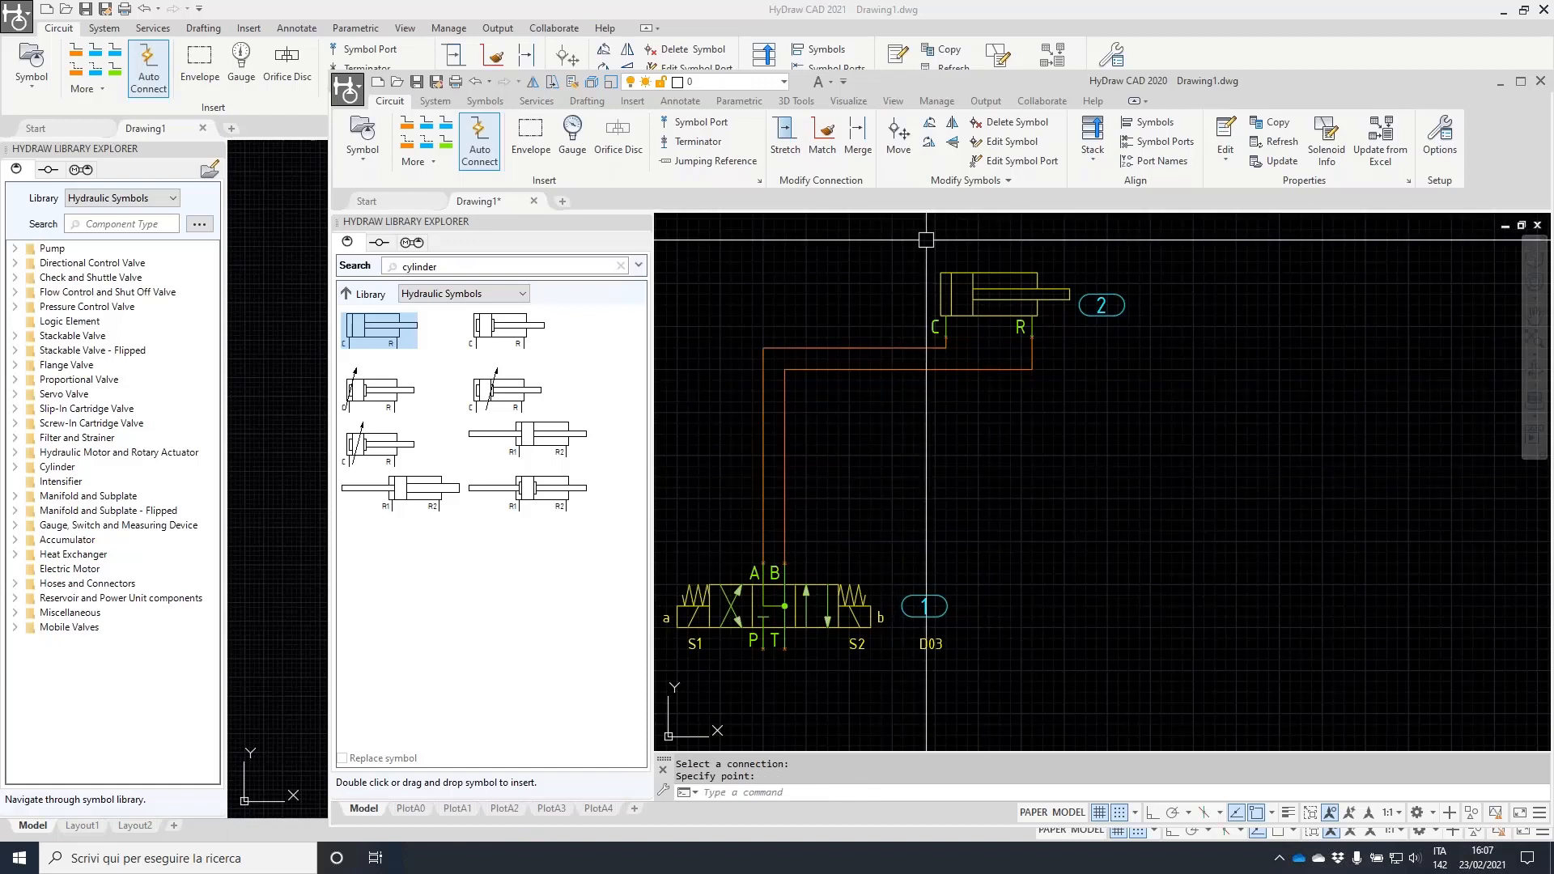
- Rotate the directional valve symbol to the right with its connections attached
left_click(974, 297)
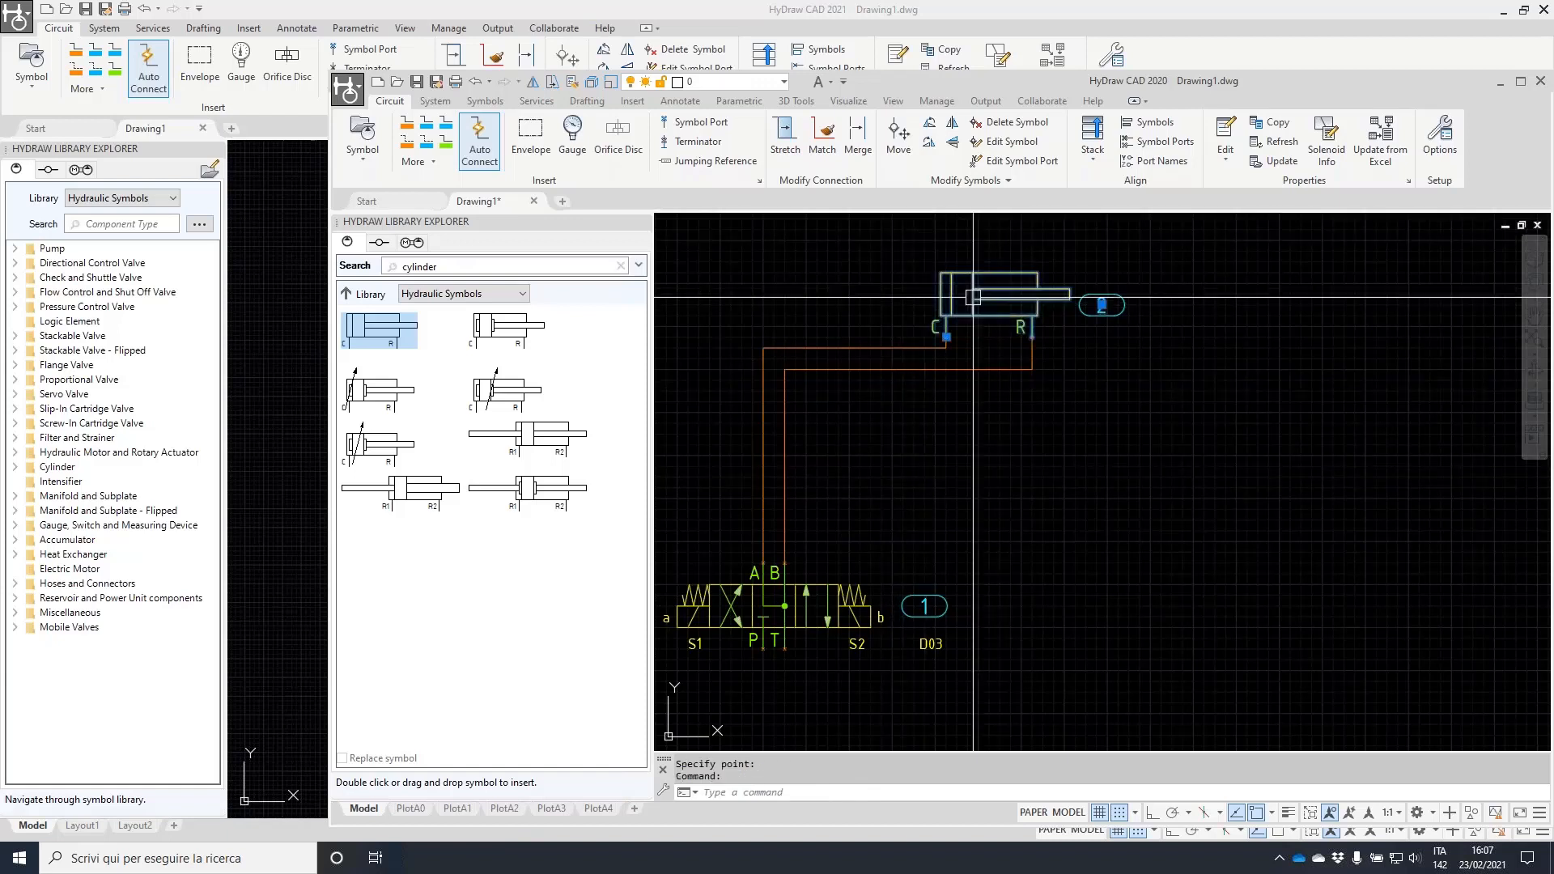
key("Escape")
left_click(804, 579)
right_click(800, 586)
left_click(887, 370)
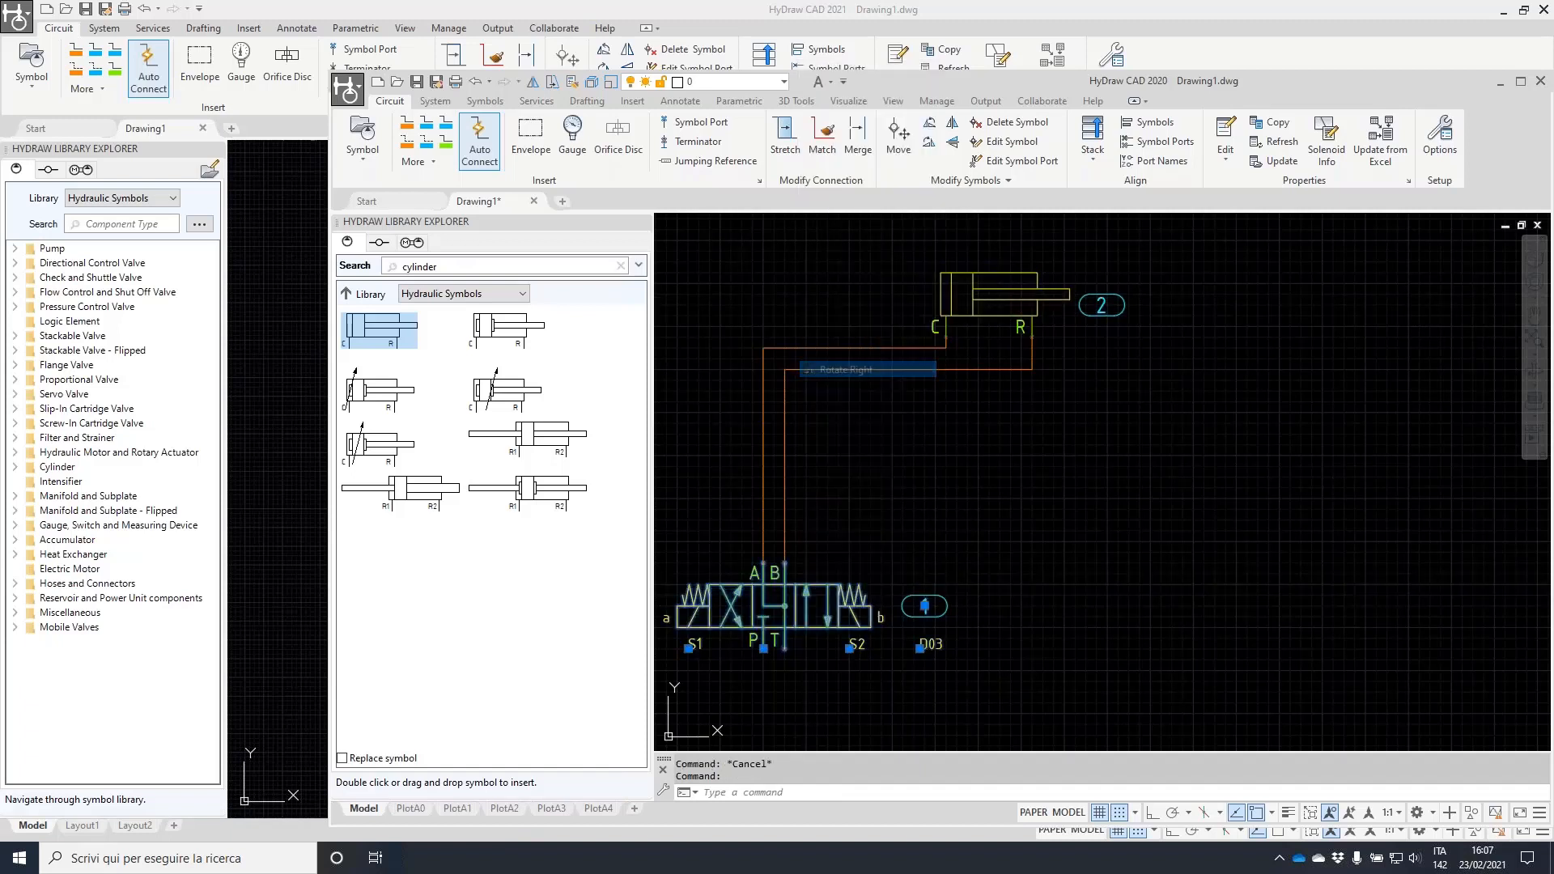
- Stretch the vertical segments of the B-to-R and A-to-C connections away from the rotated valve, keeping them apart
left_click(785, 137)
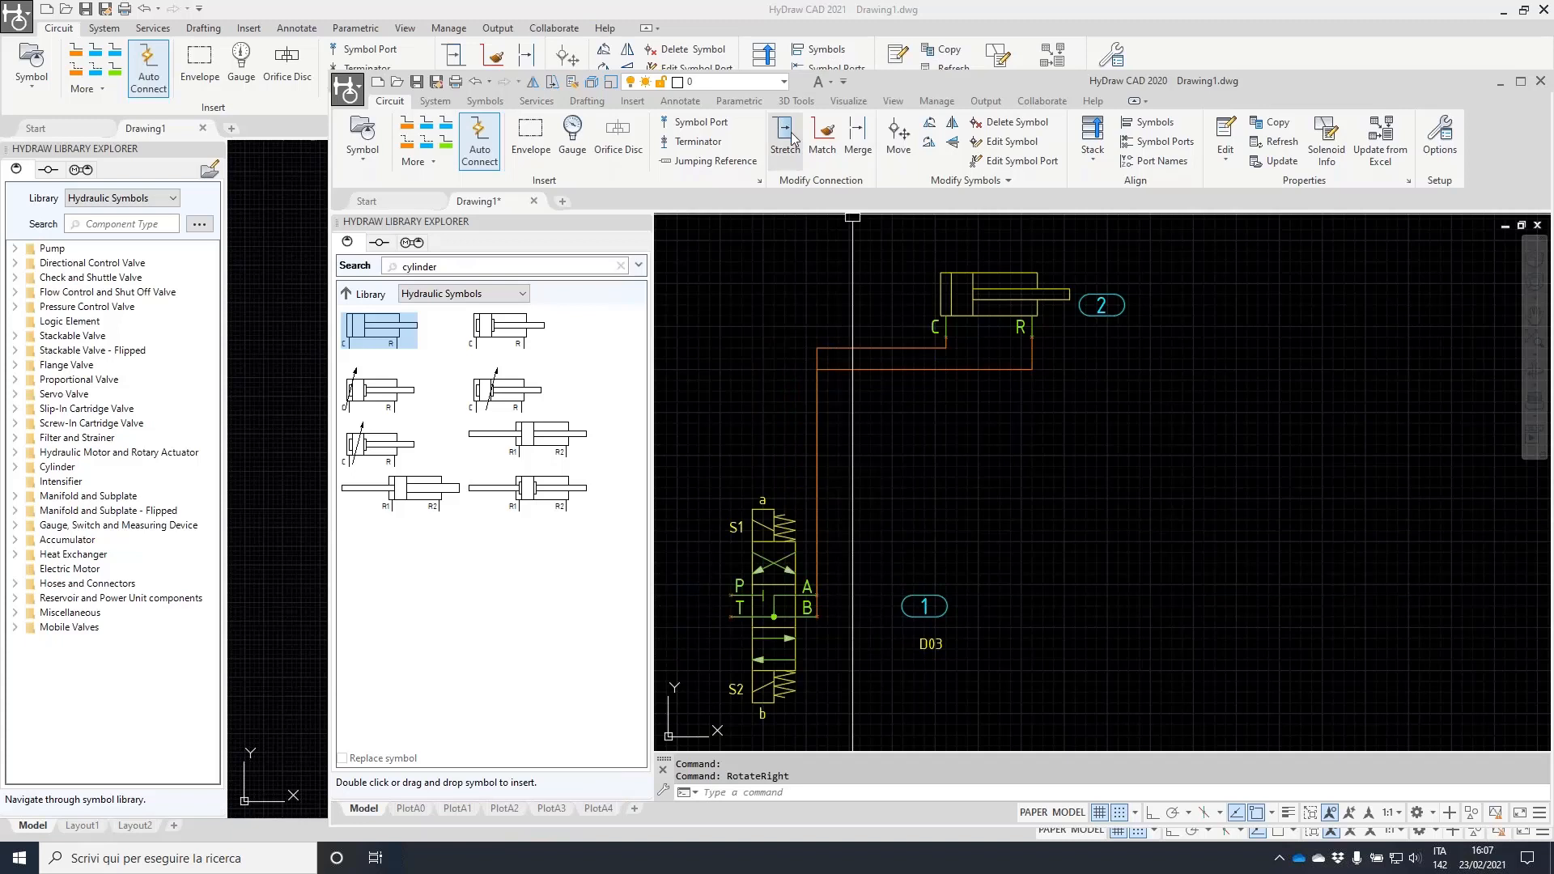
left_click(817, 423)
left_click(882, 424)
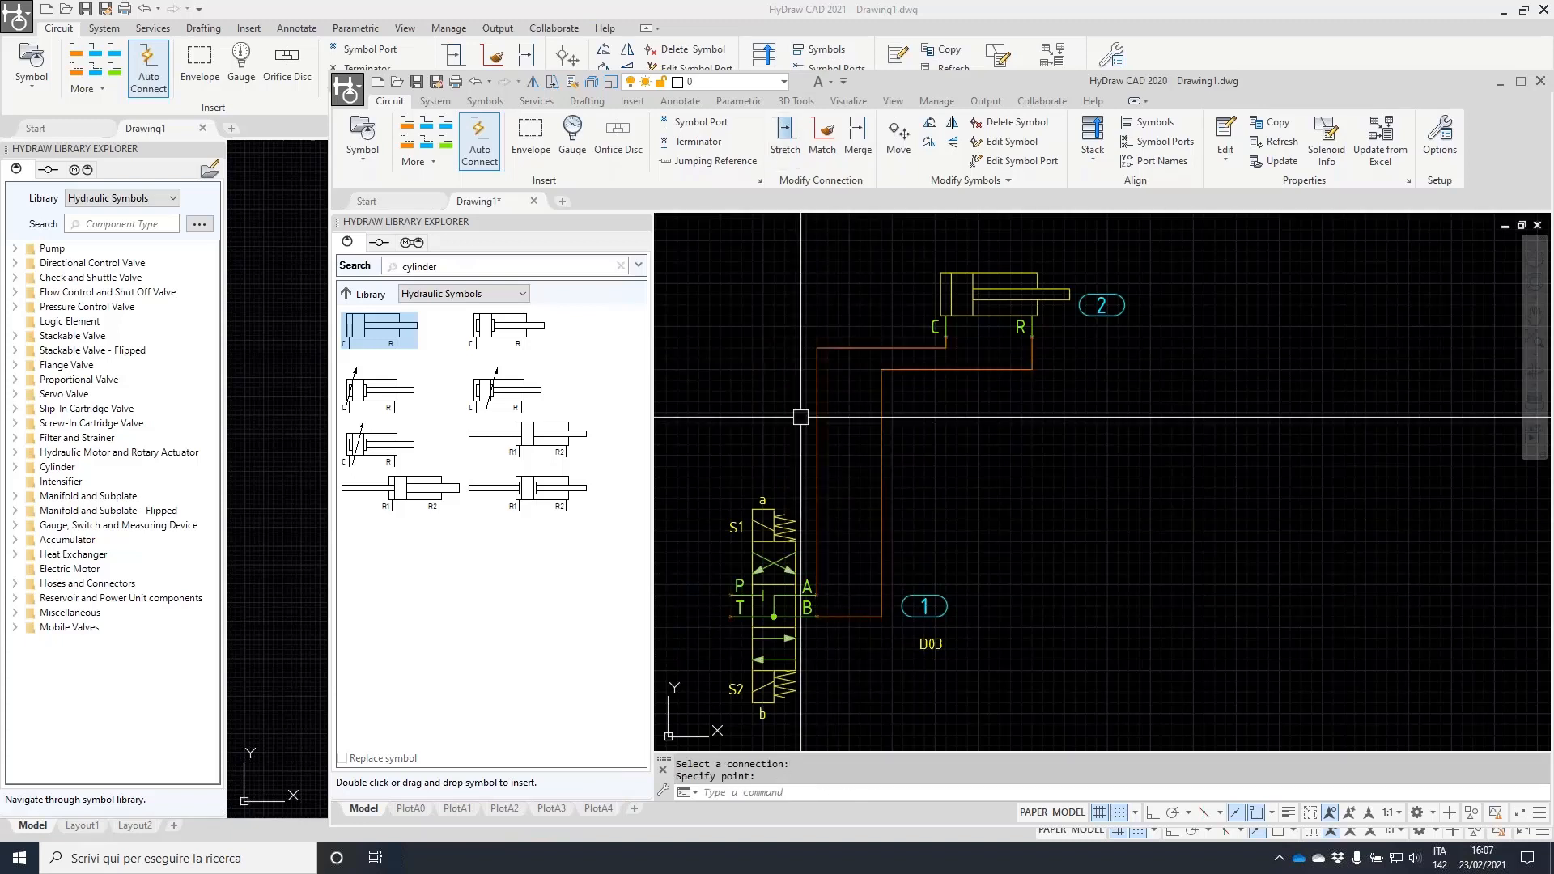
key("Return")
left_click(815, 400)
left_click(849, 396)
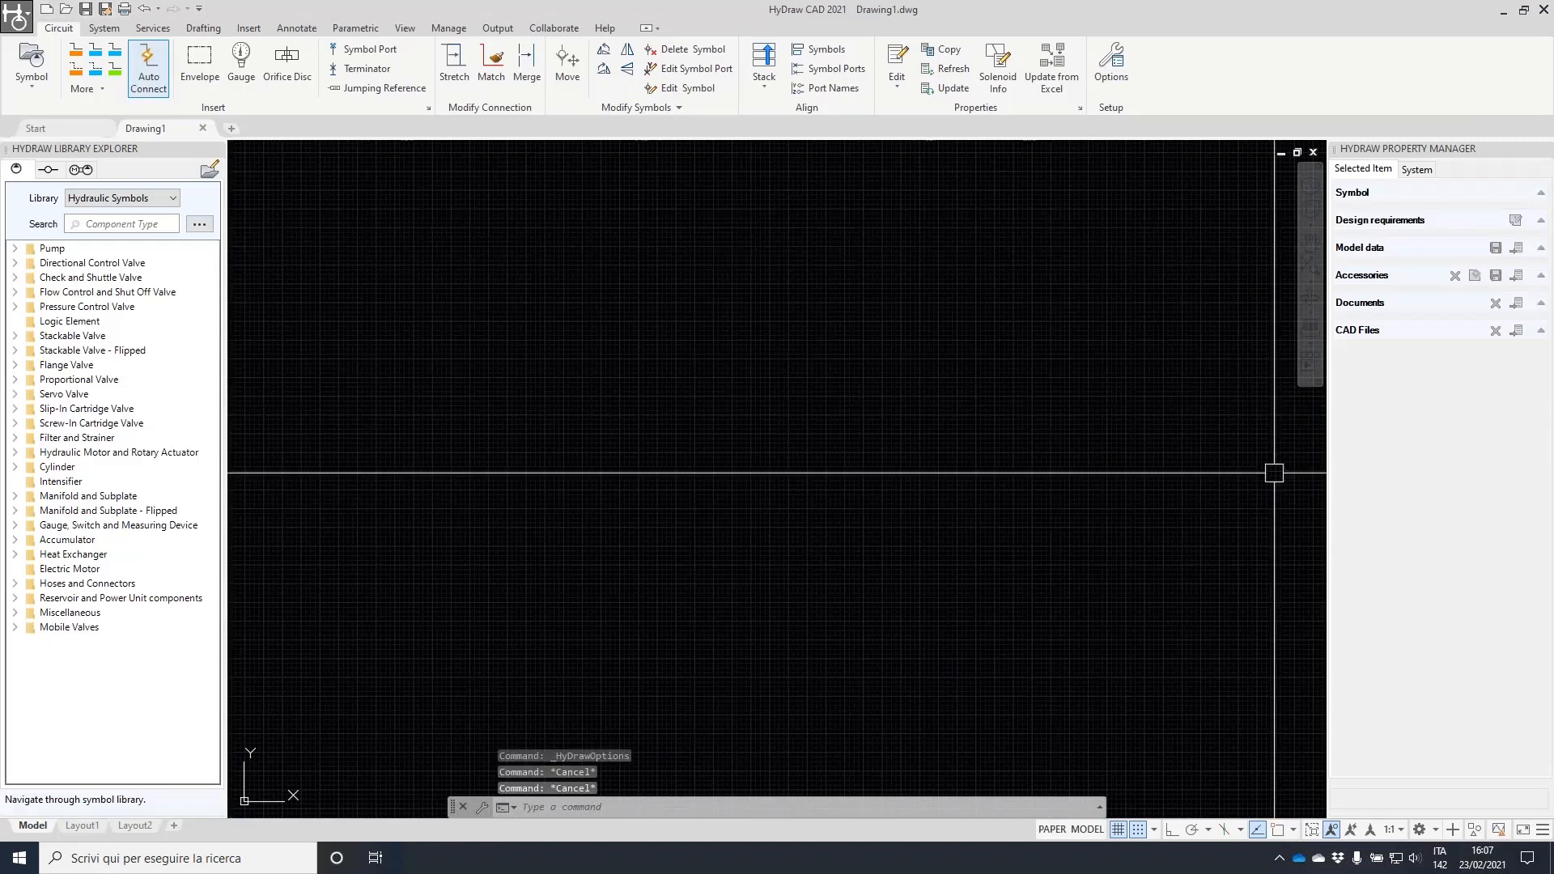
- Switch to HyDraw CAD 2021, search the Hydraulic Symbols library for cylin and place the first cylinder symbol in the drawing
left_click_drag(194, 189, 226, 200)
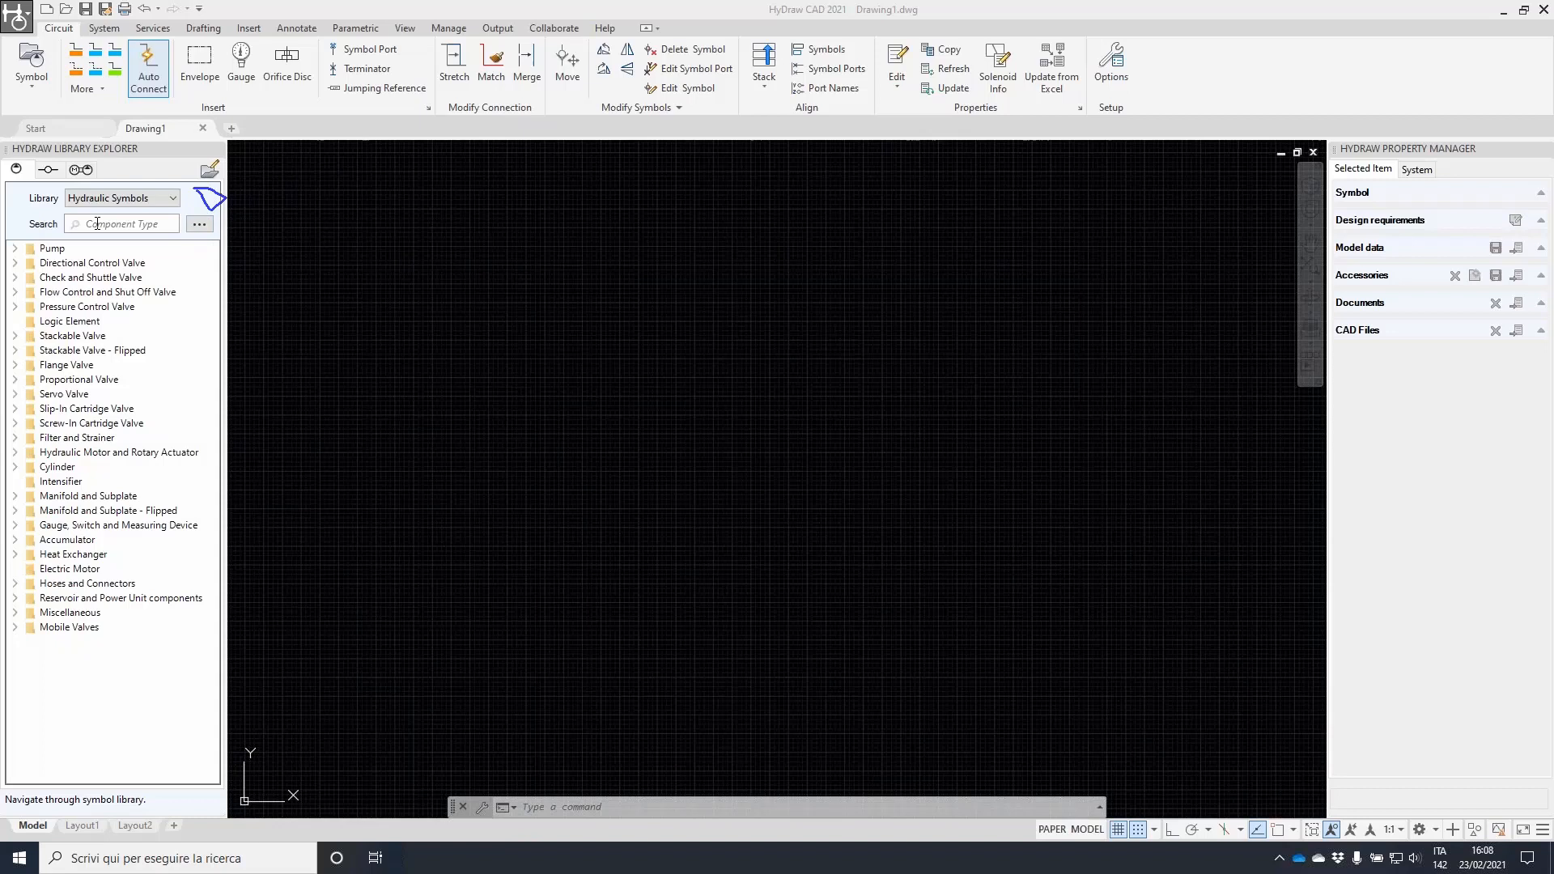
left_click(132, 225)
type("cylin")
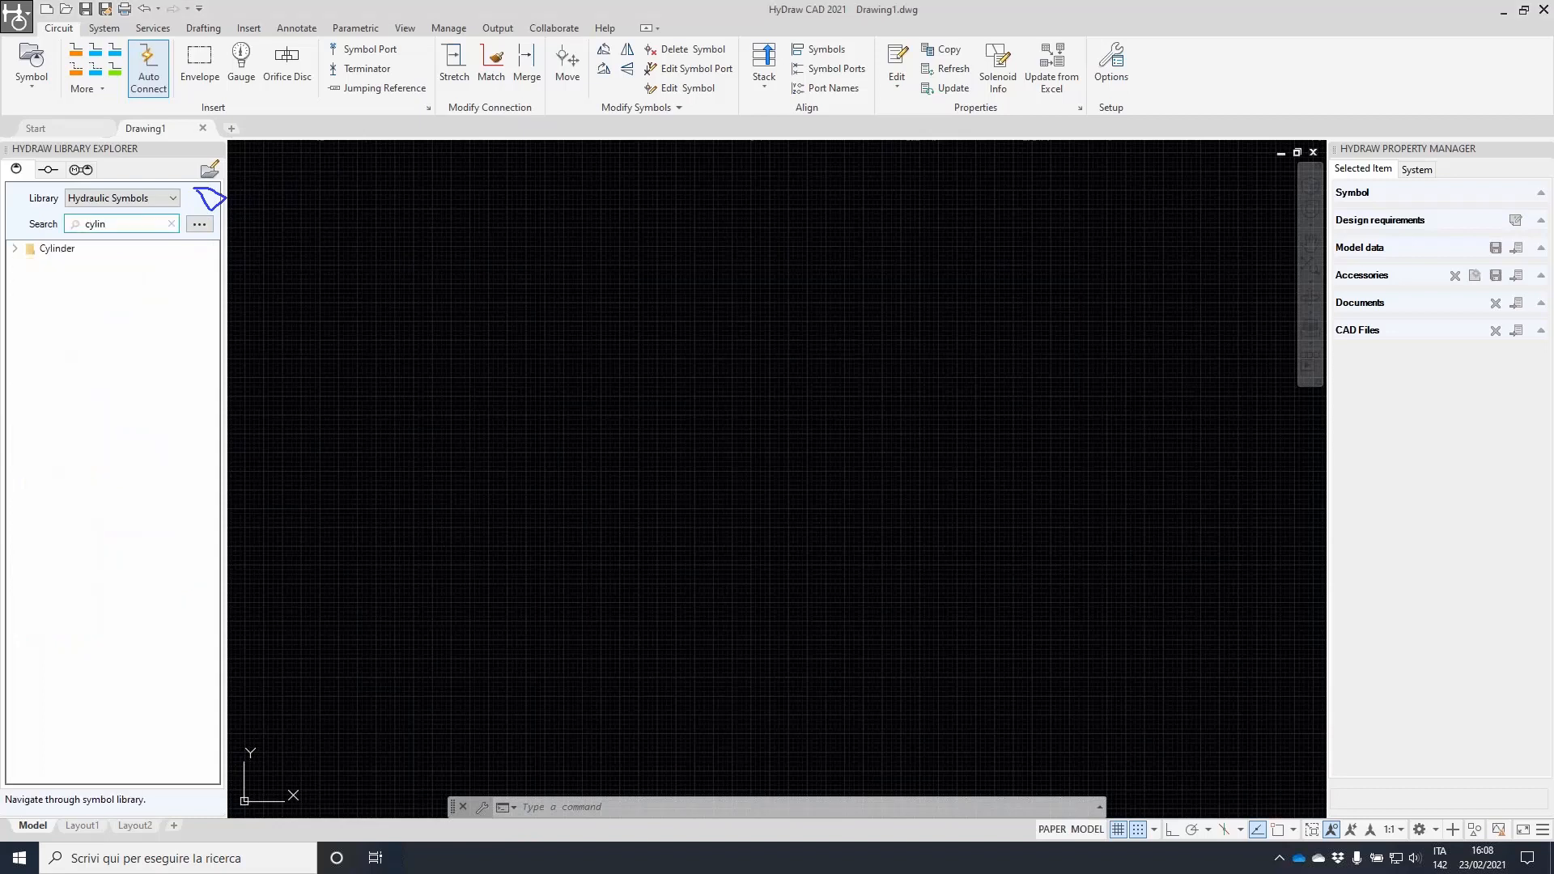
left_click(16, 249)
double_click(89, 279)
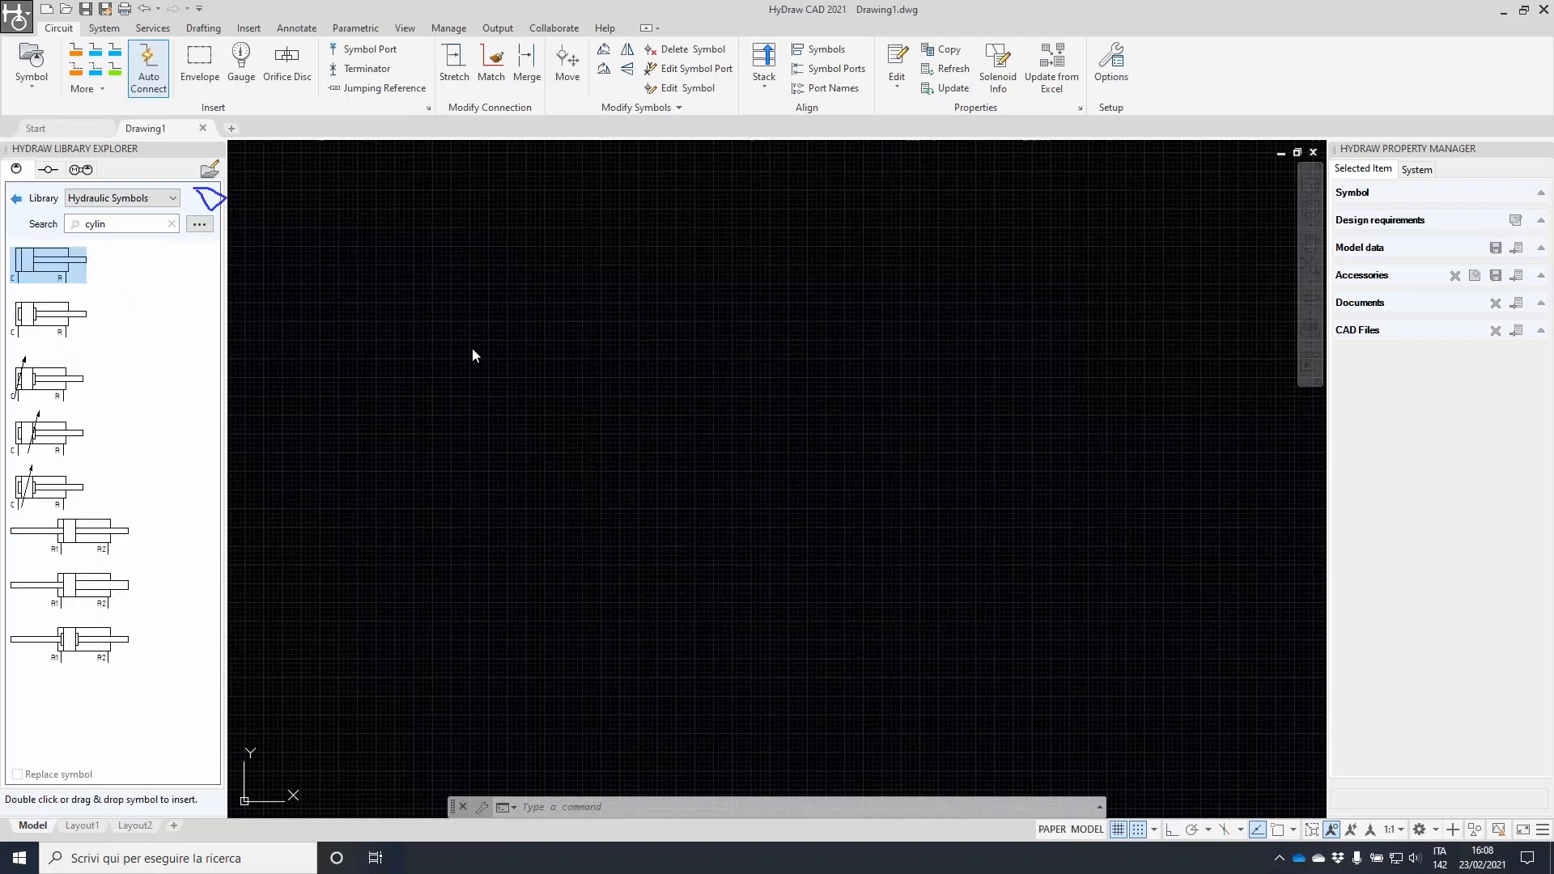
left_click(498, 268)
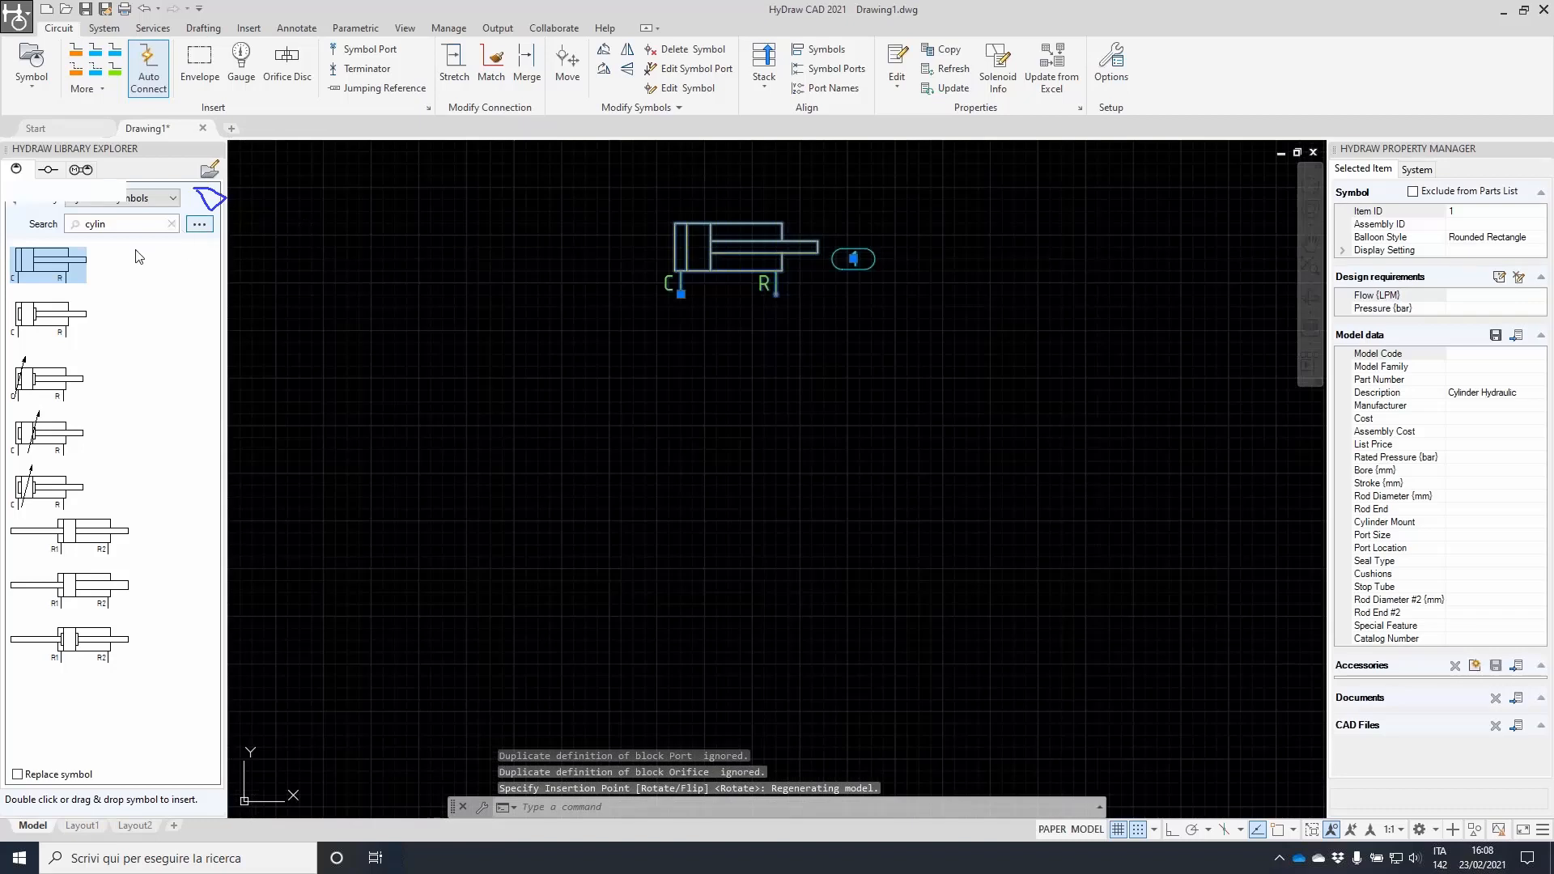
- Widen the library explorer, run an advanced search for model code 4we6j and insert the Hydac 4WE6J** valve below the cylinder
left_click(200, 224)
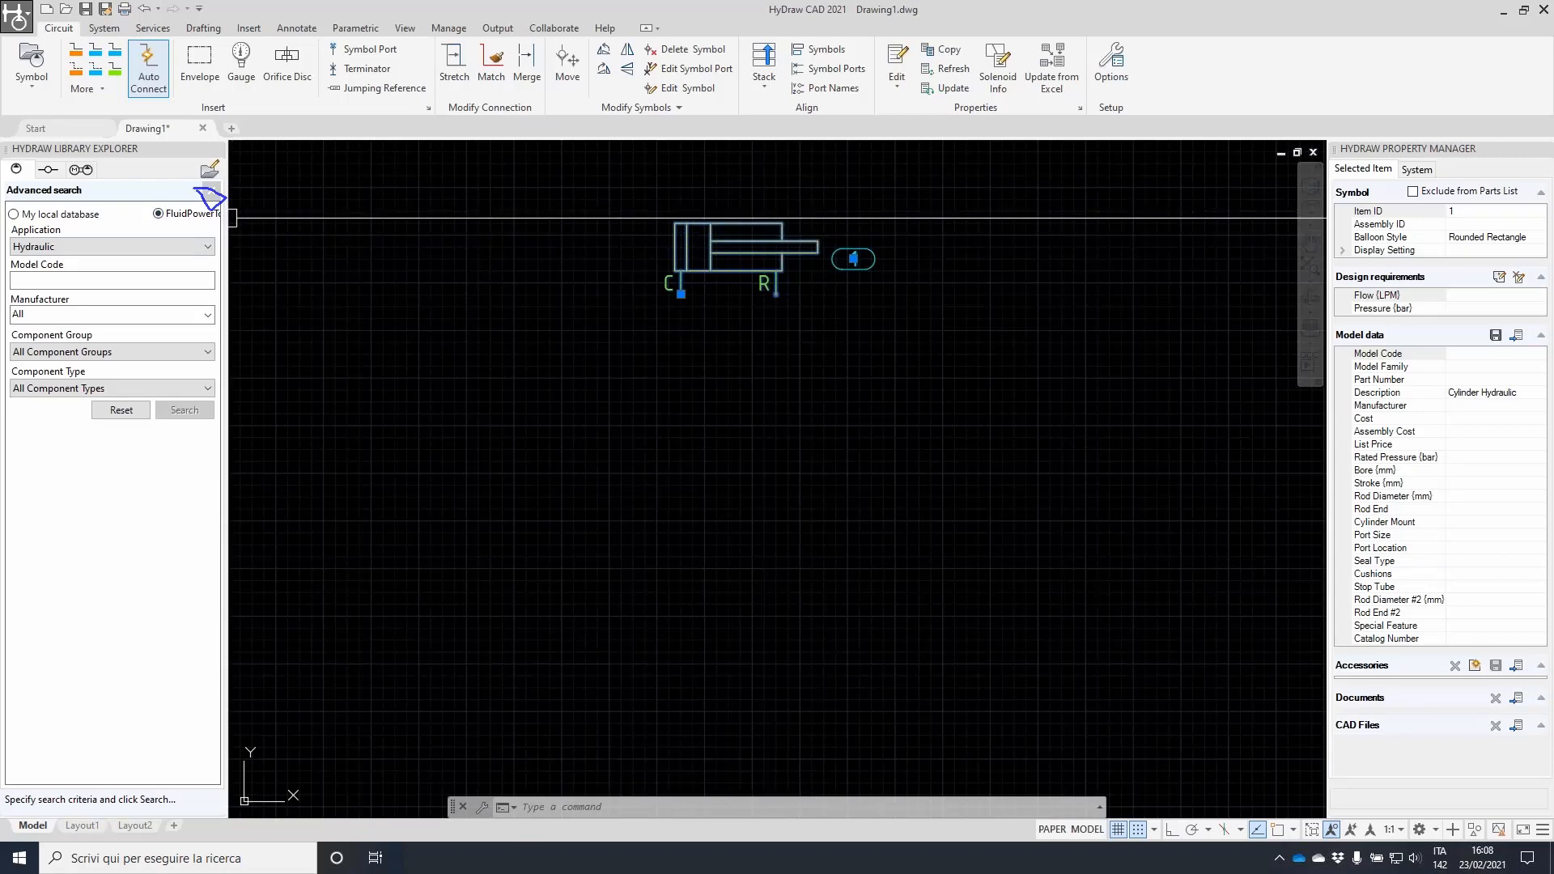
left_click_drag(228, 215, 267, 212)
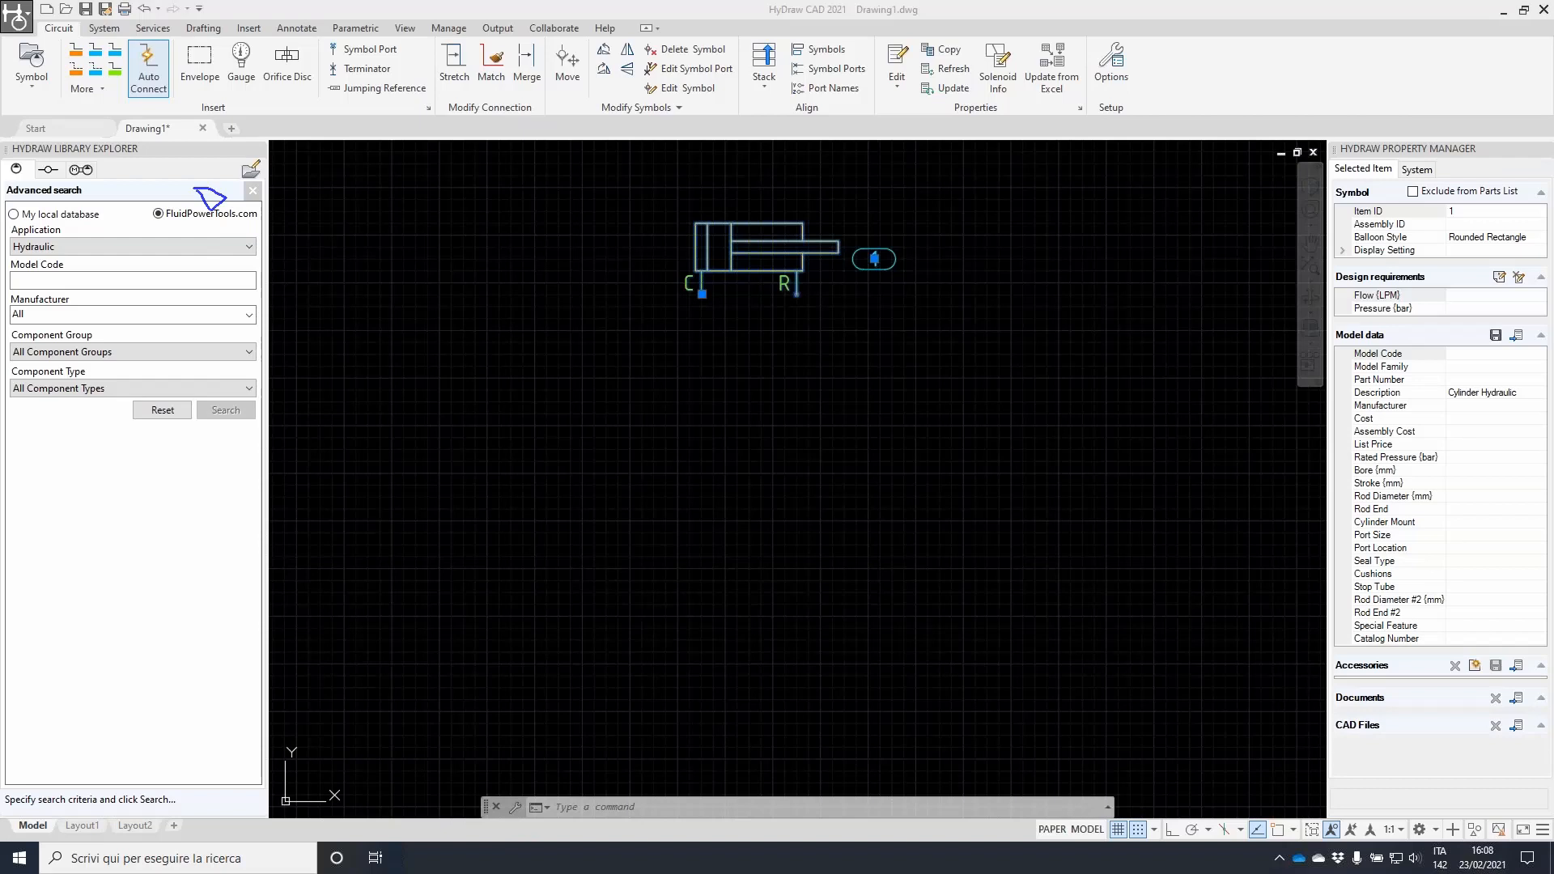
left_click(54, 279)
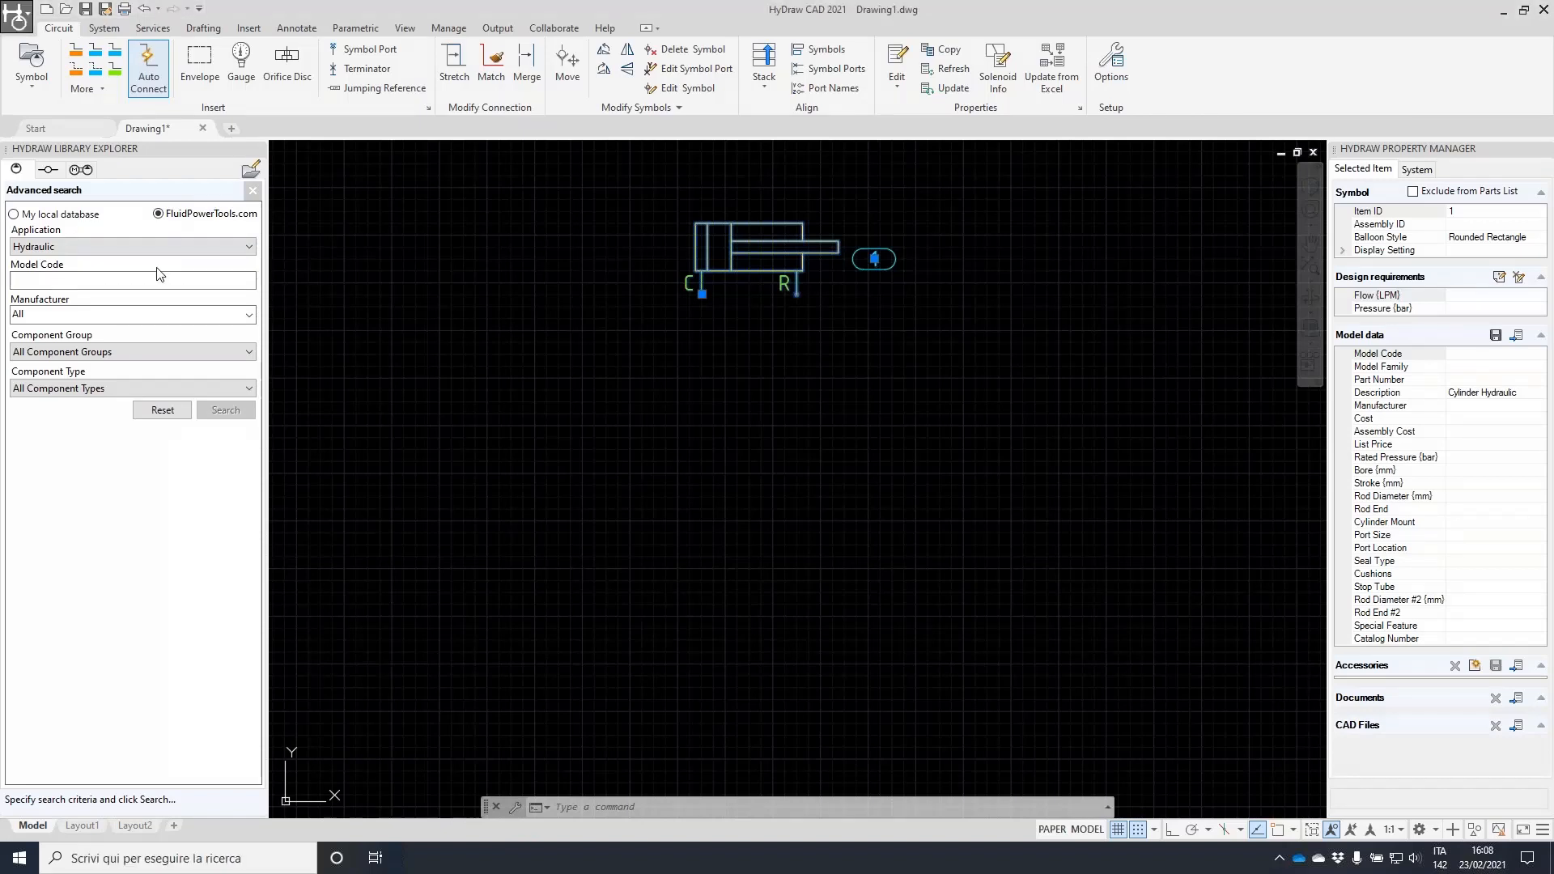
left_click(127, 281)
type("4we6j")
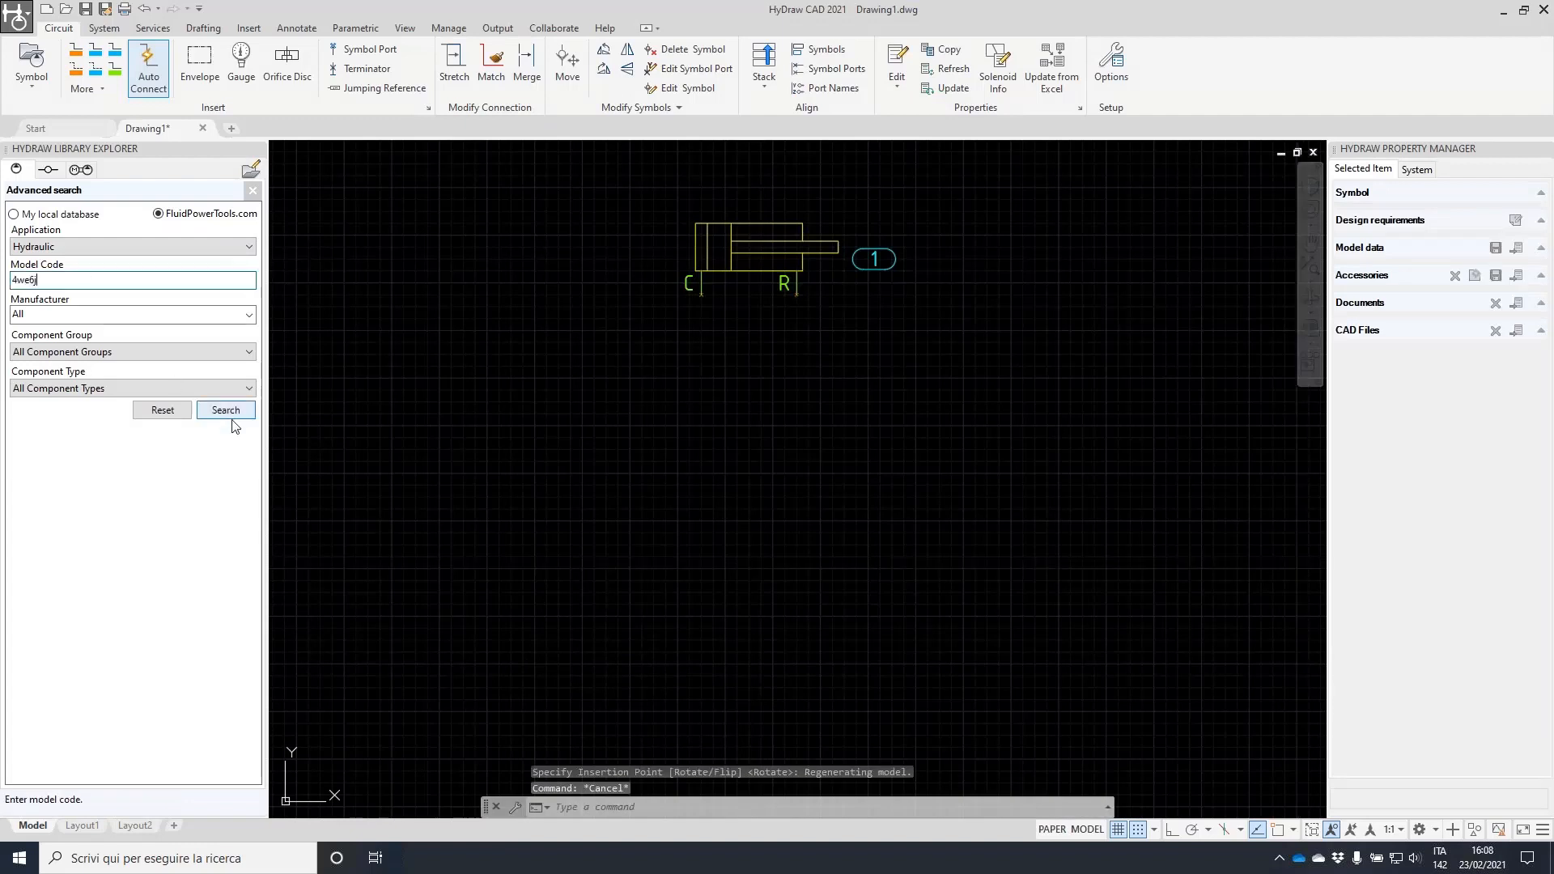
left_click(236, 414)
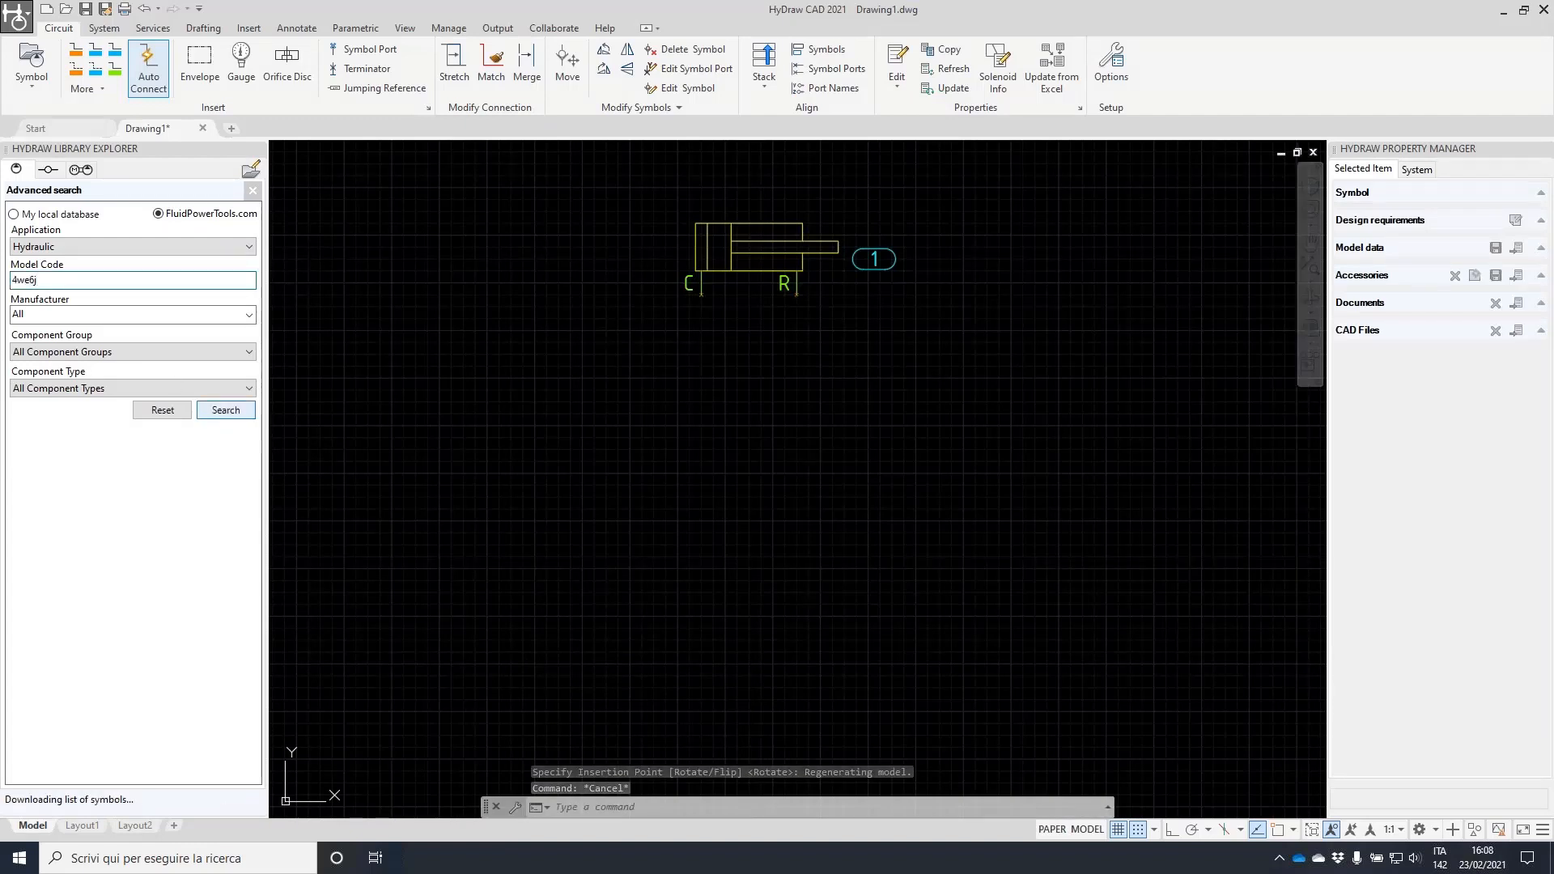
double_click(67, 589)
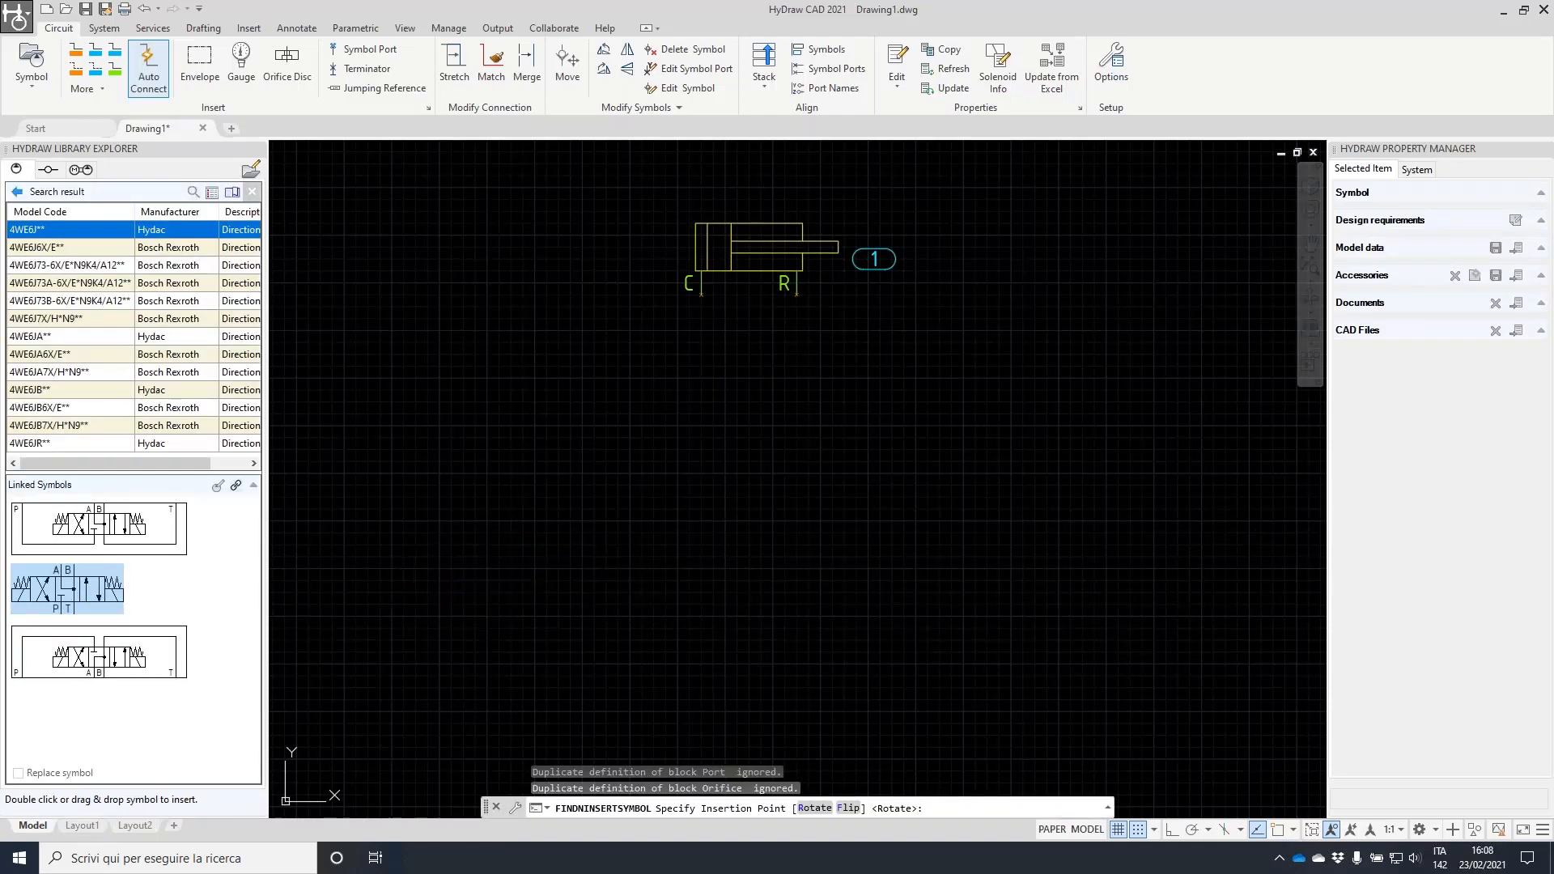
left_click(499, 580)
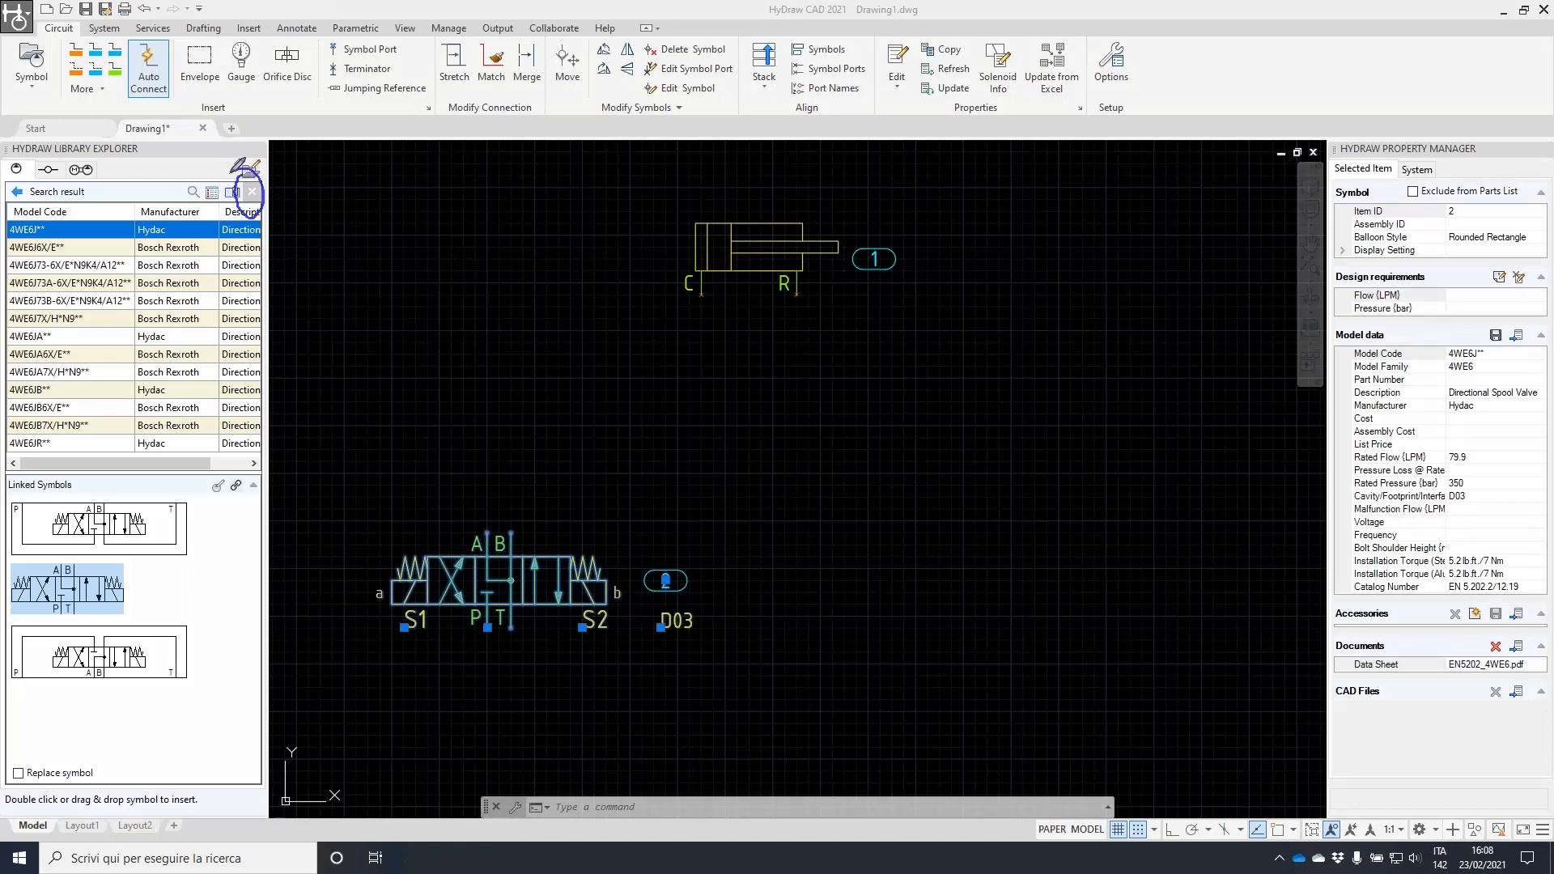
- Close the search results, reopen the advanced search and rerun it for model code 4we6j
left_click(251, 194)
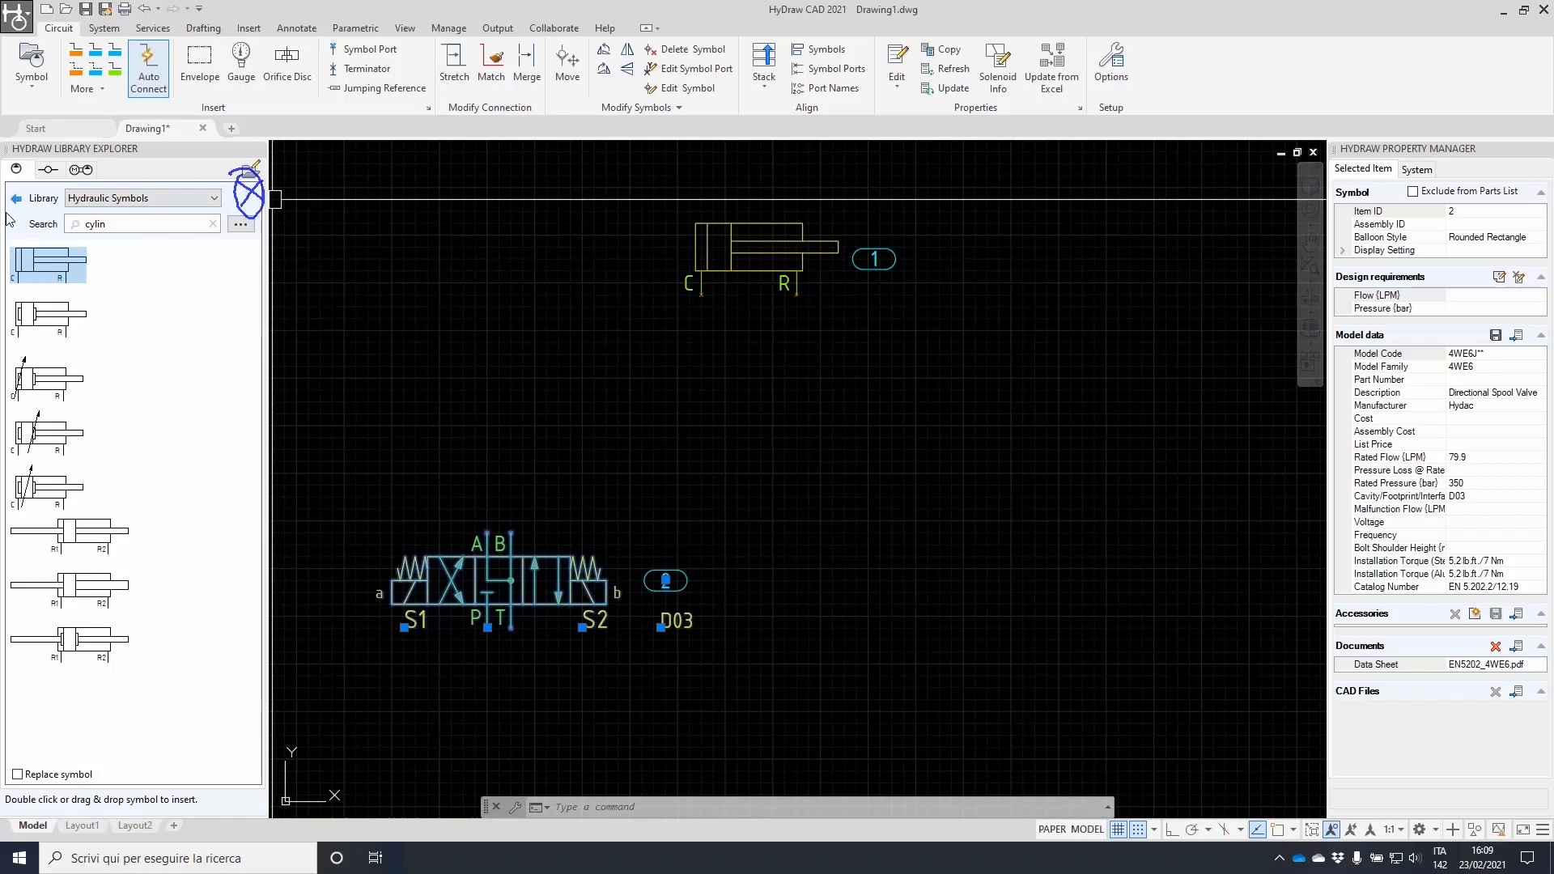
left_click(241, 227)
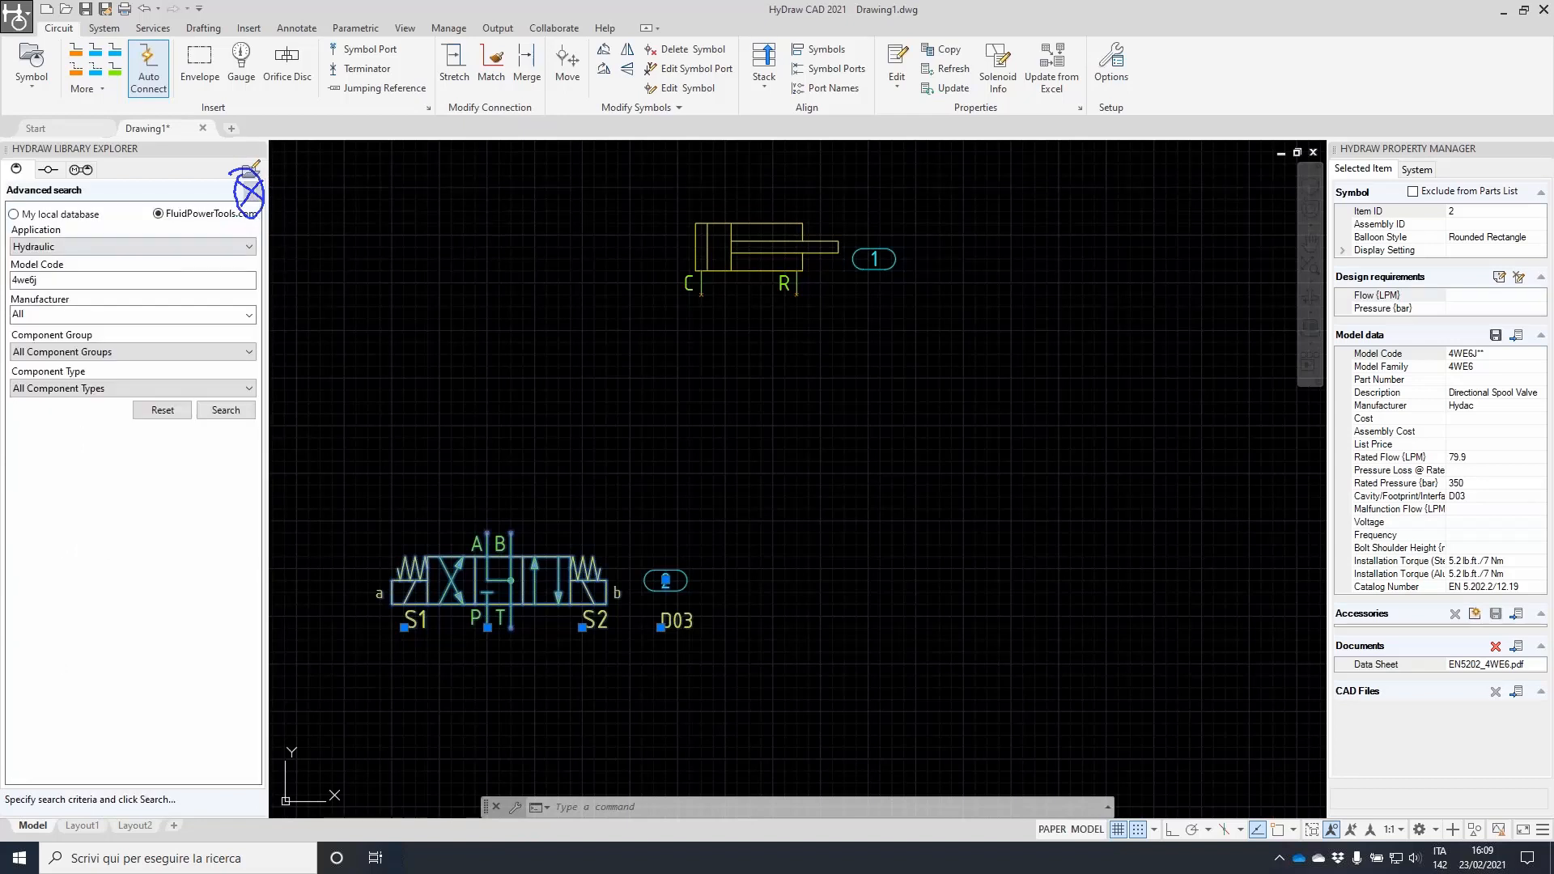
left_click(229, 416)
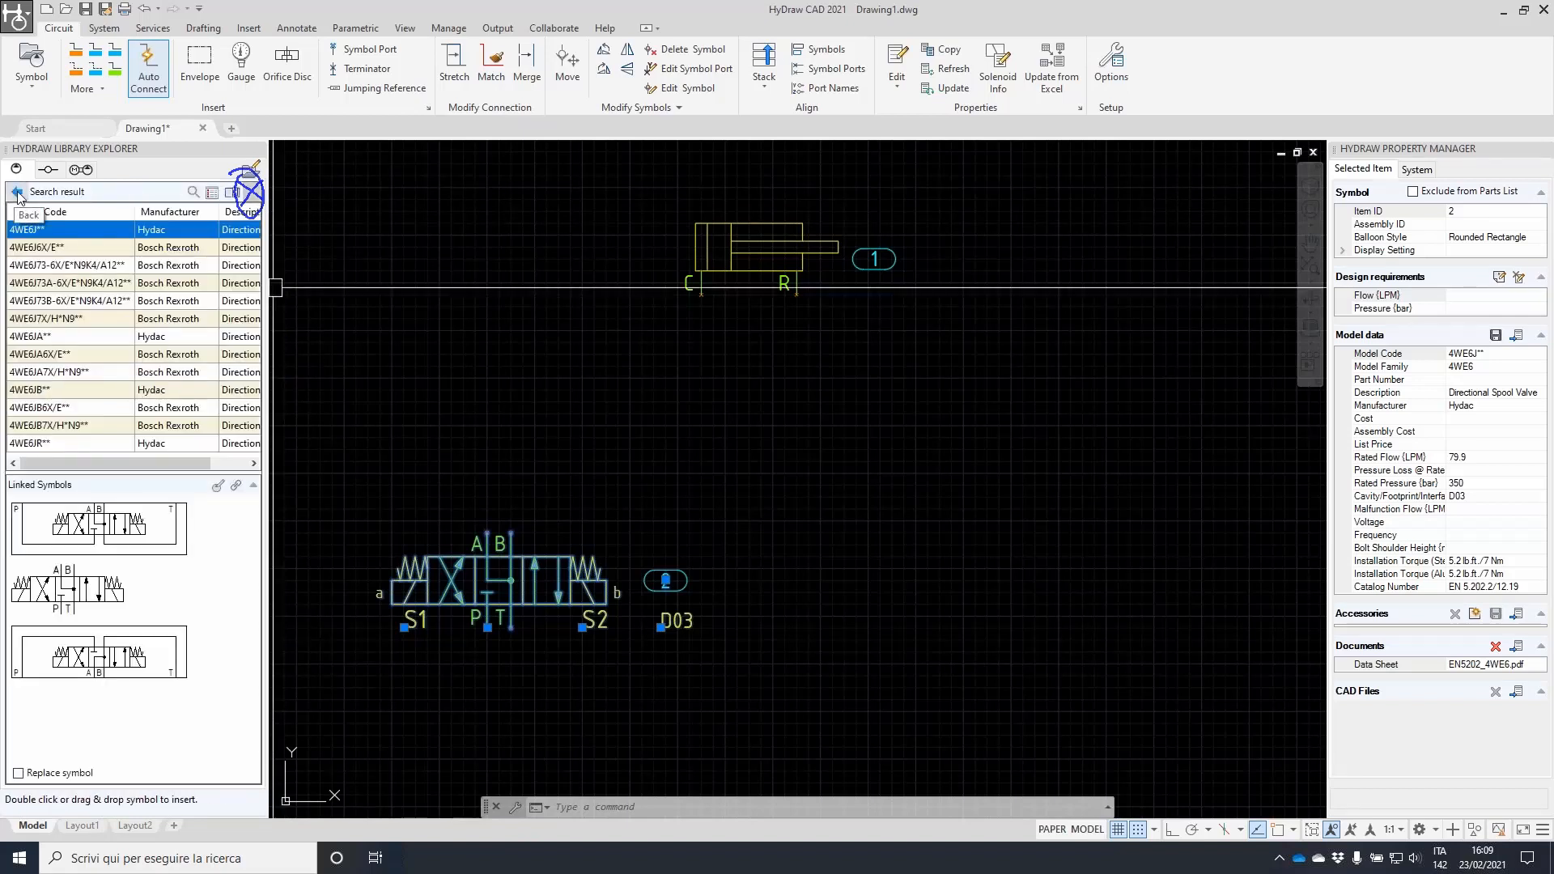
- Return from the results to the advanced search criteria and clear the model code
left_click(18, 194)
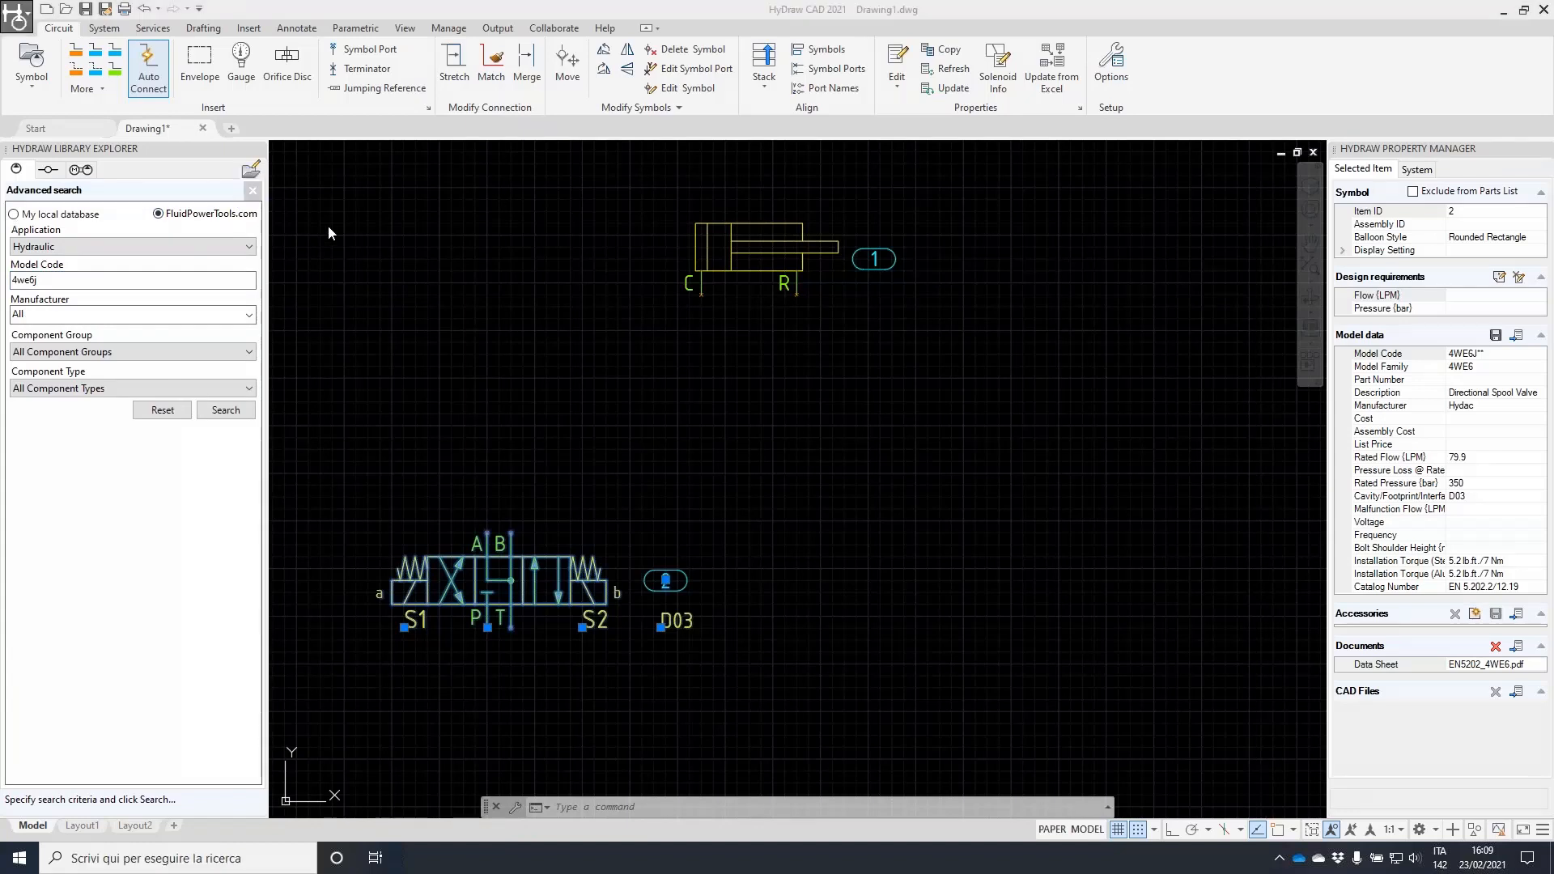
double_click(61, 281)
key("BackSpace")
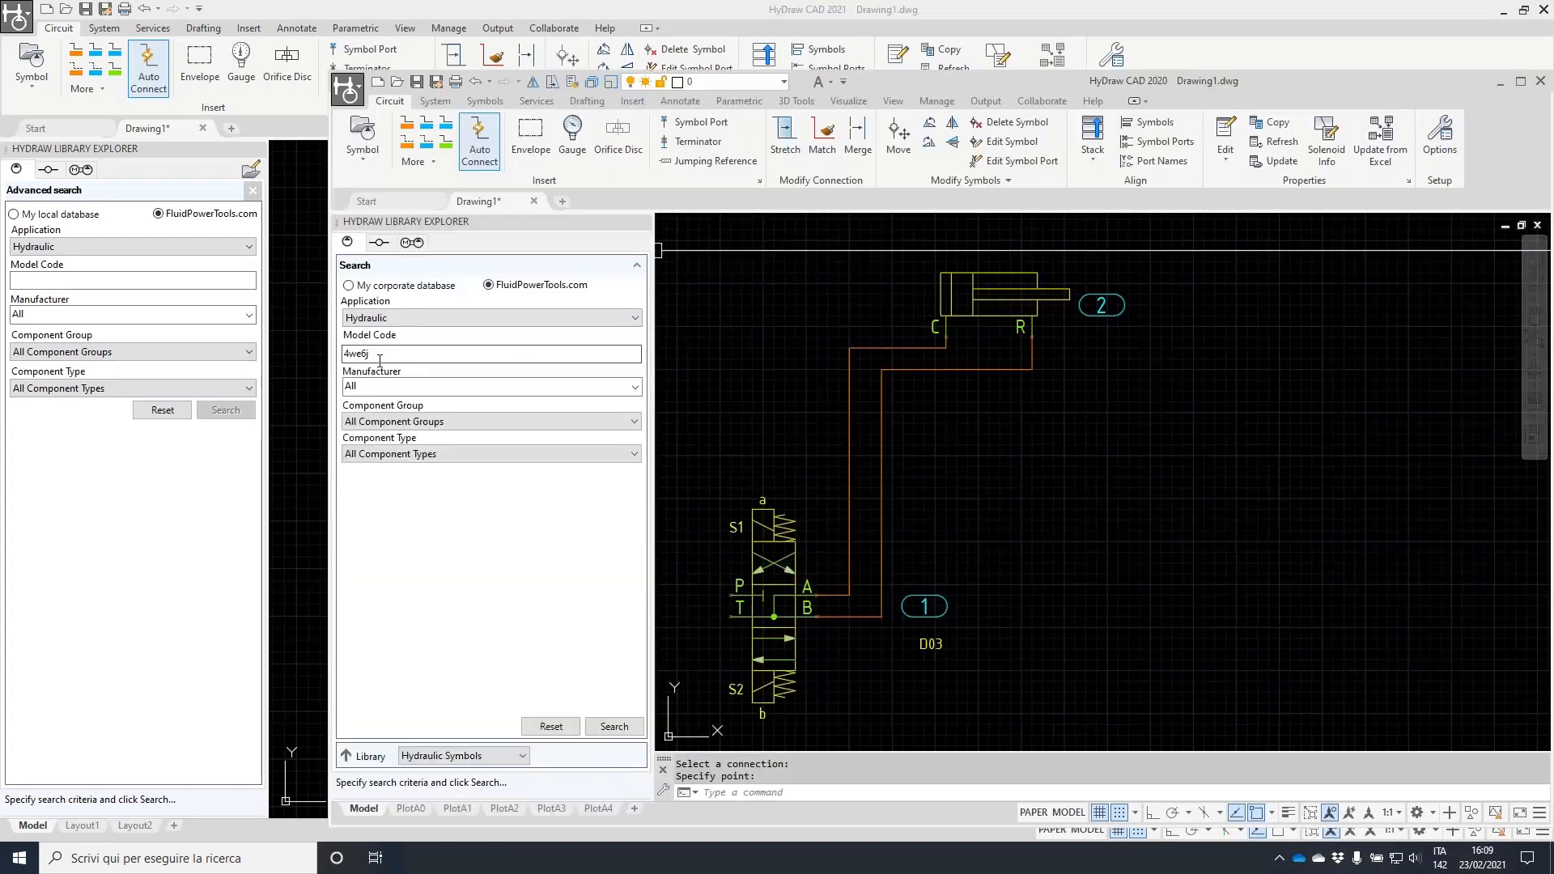
- Switch to HyDraw CAD 2020, search for model code dg4v-3%6c and close the results
type("dg4v-3%6c")
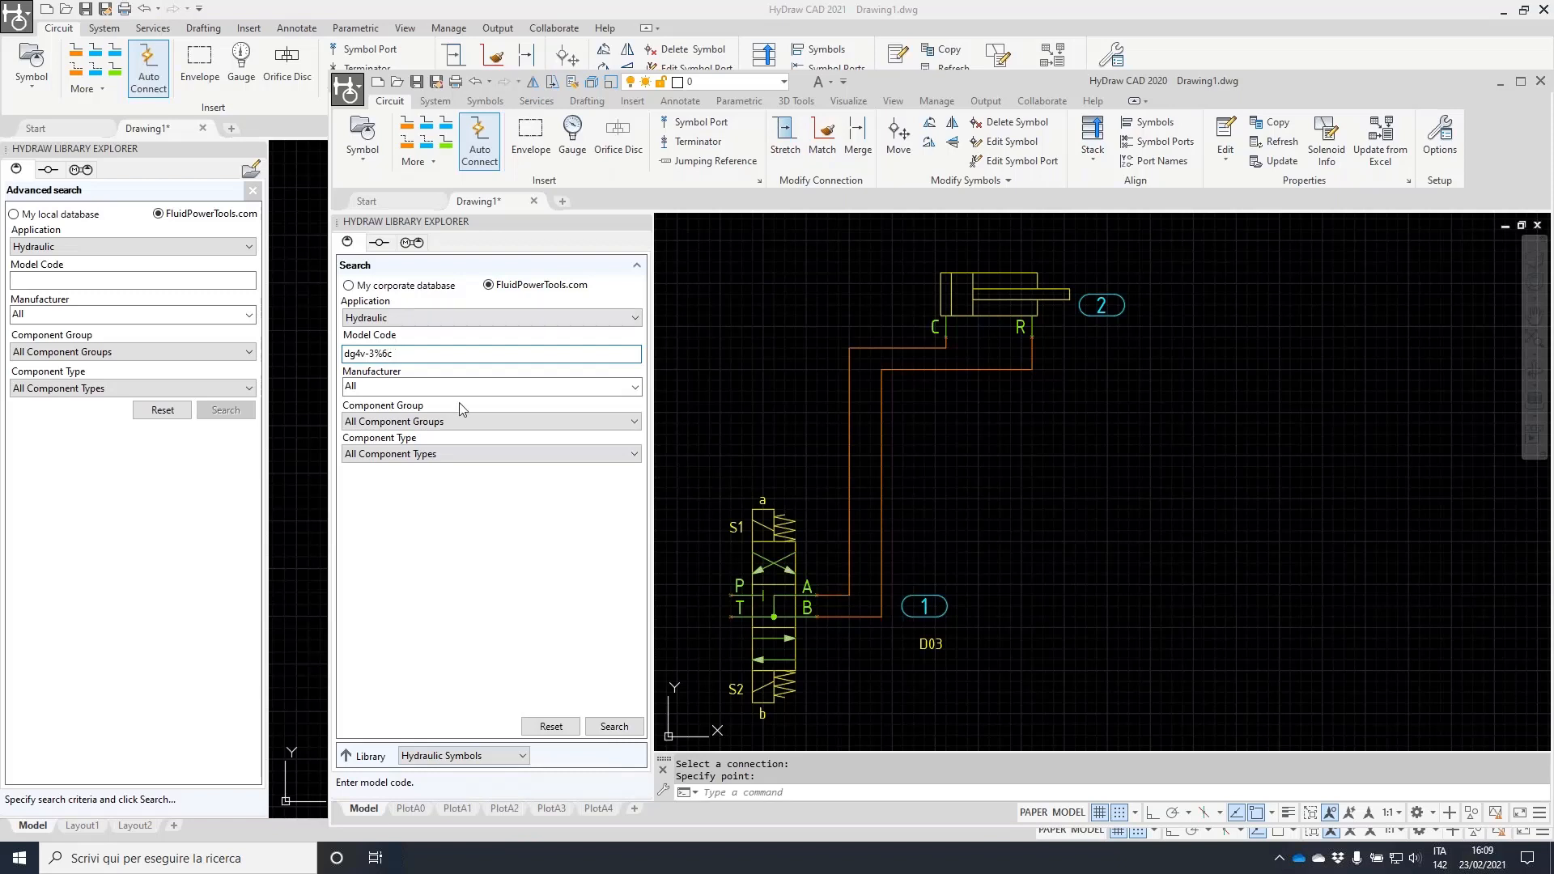
left_click(613, 726)
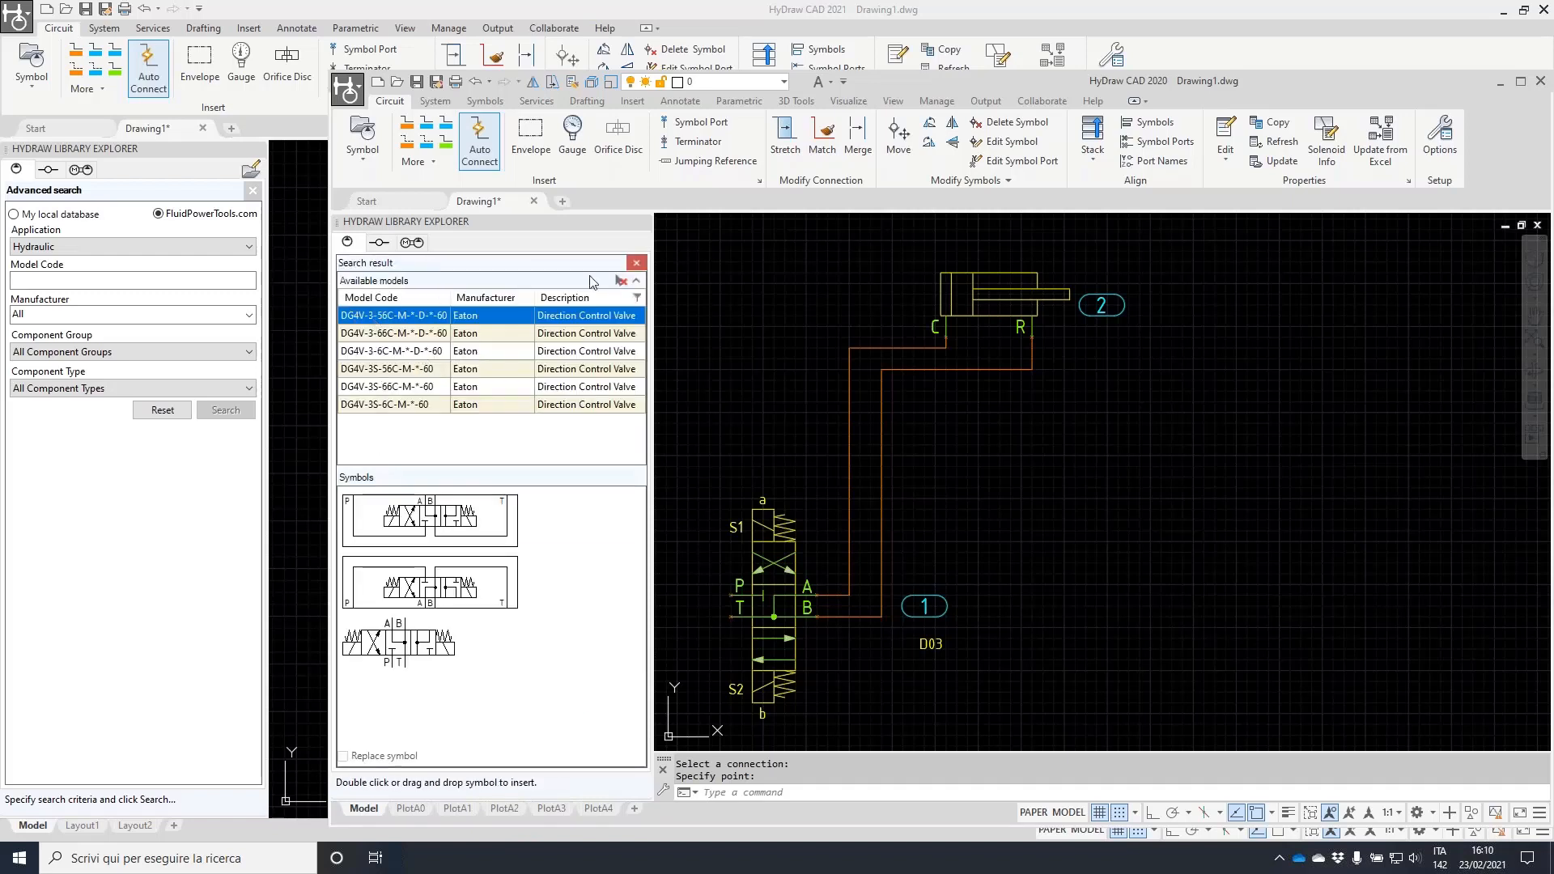
left_click(638, 264)
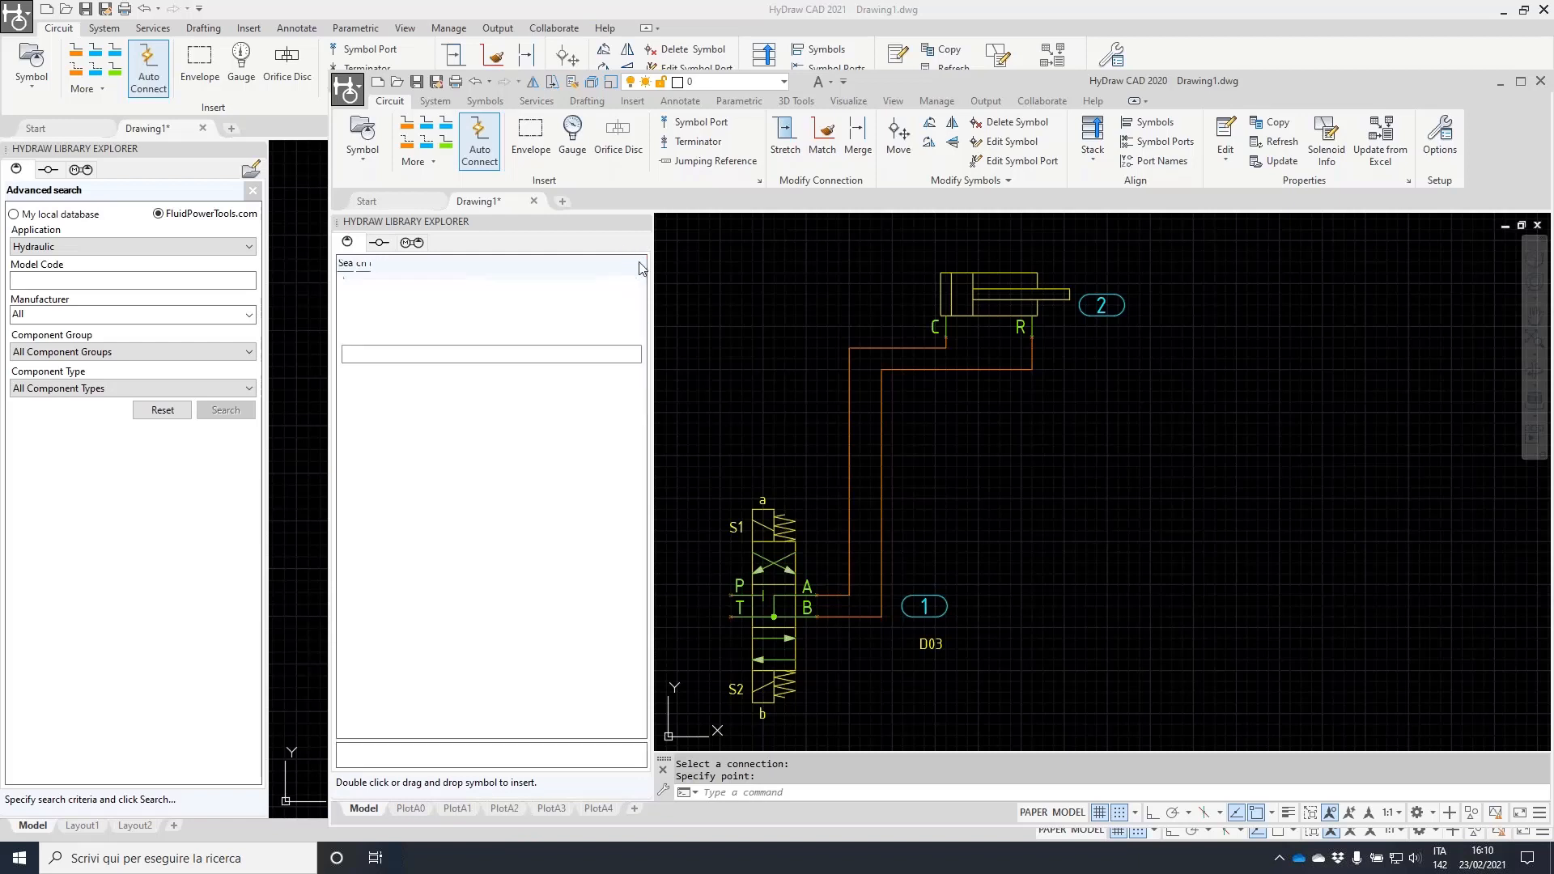
- Remove the hyphen from the model code and search for dg4v3%6c
key("BackSpace")
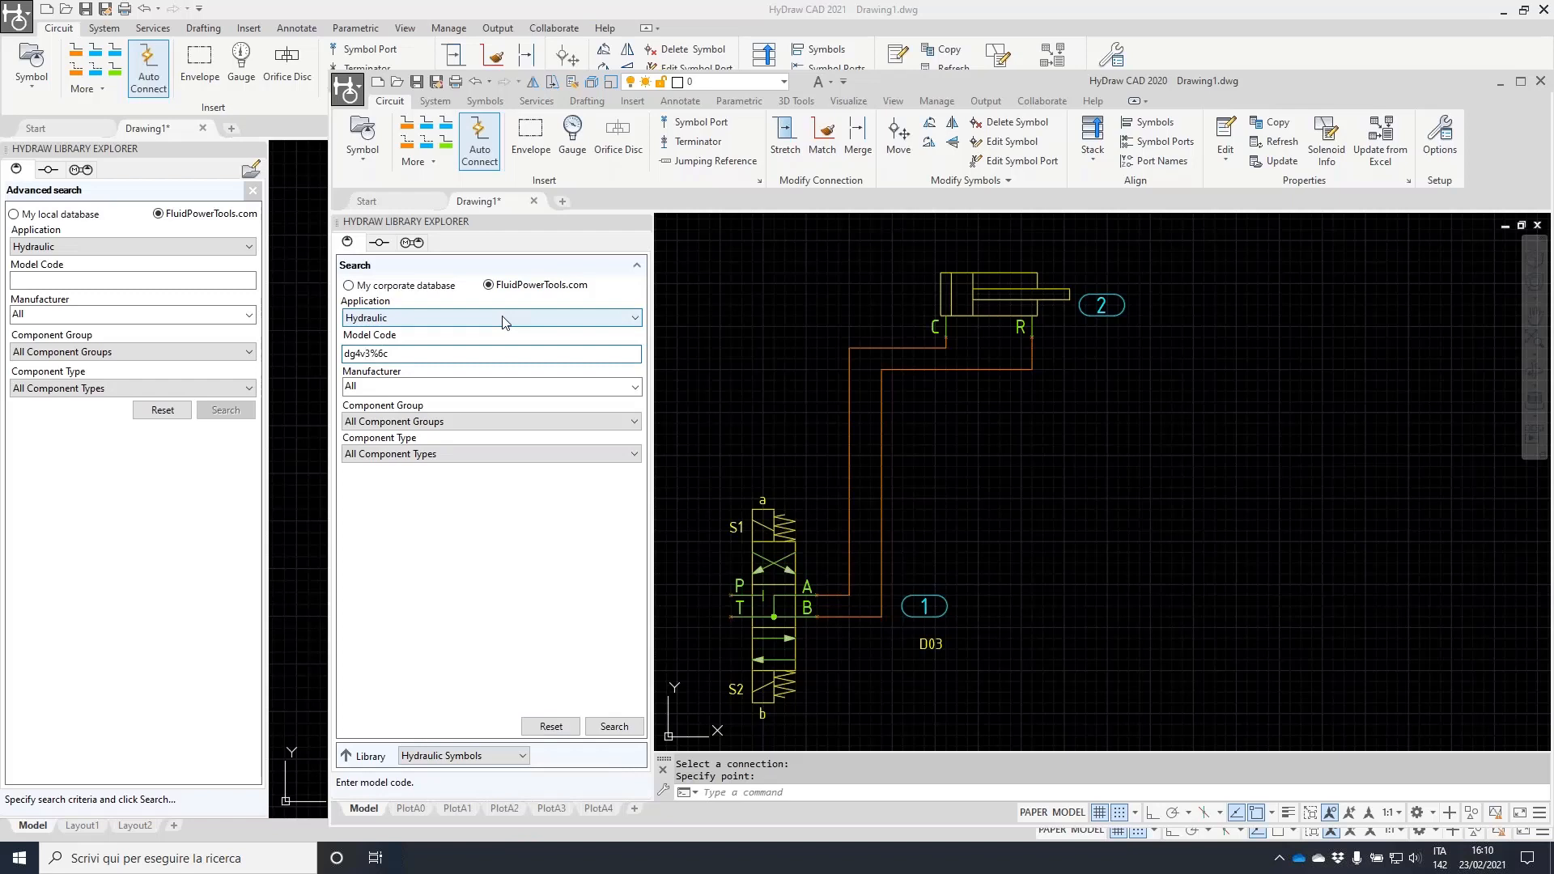
left_click(626, 726)
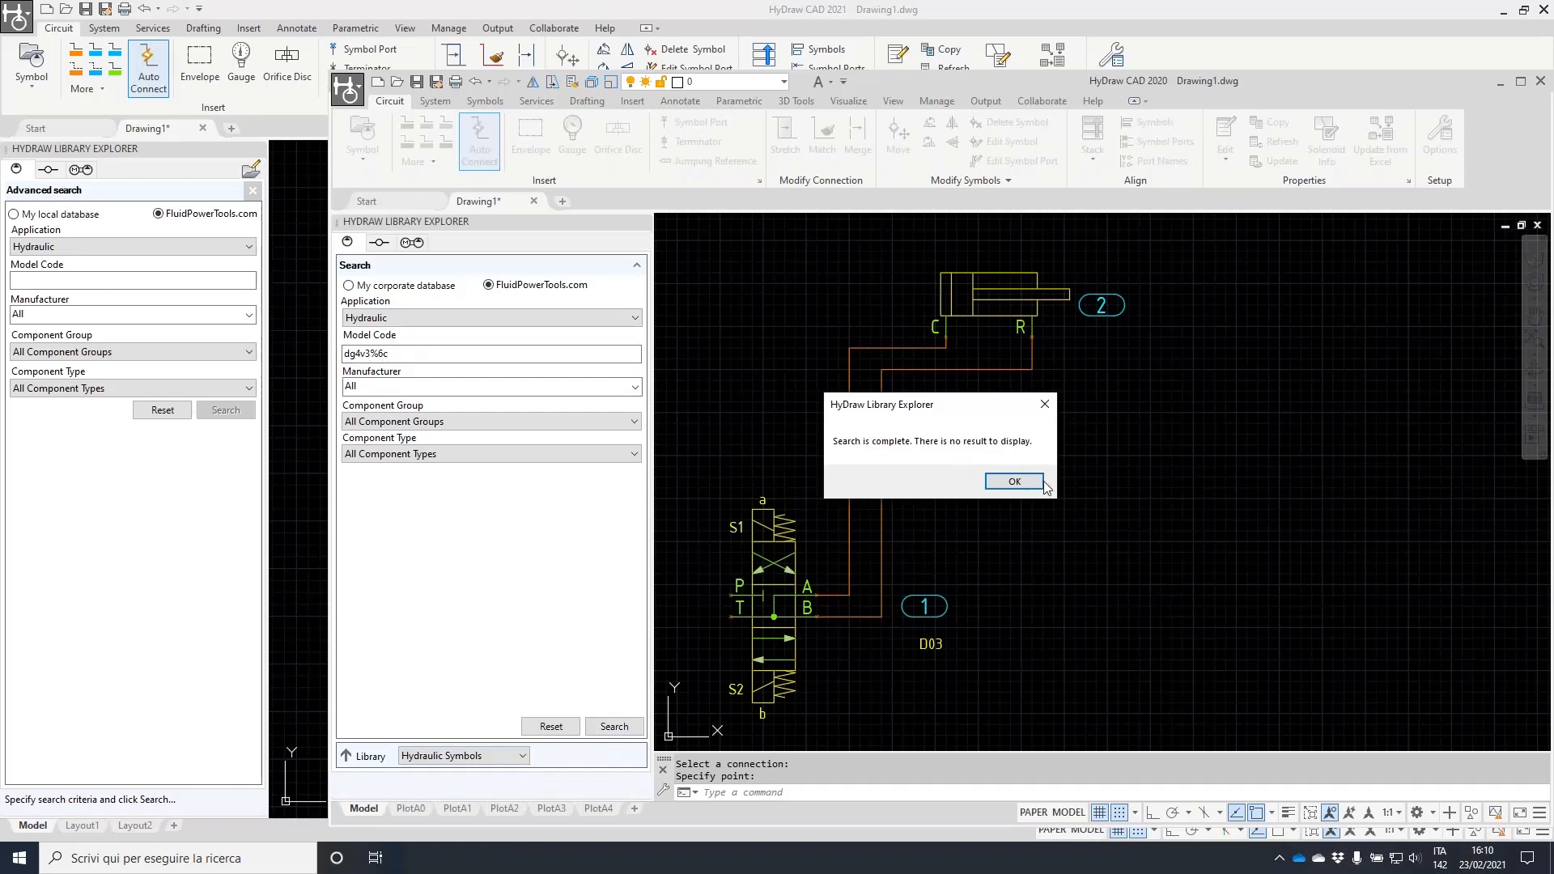
left_click(1031, 487)
left_click(1026, 487)
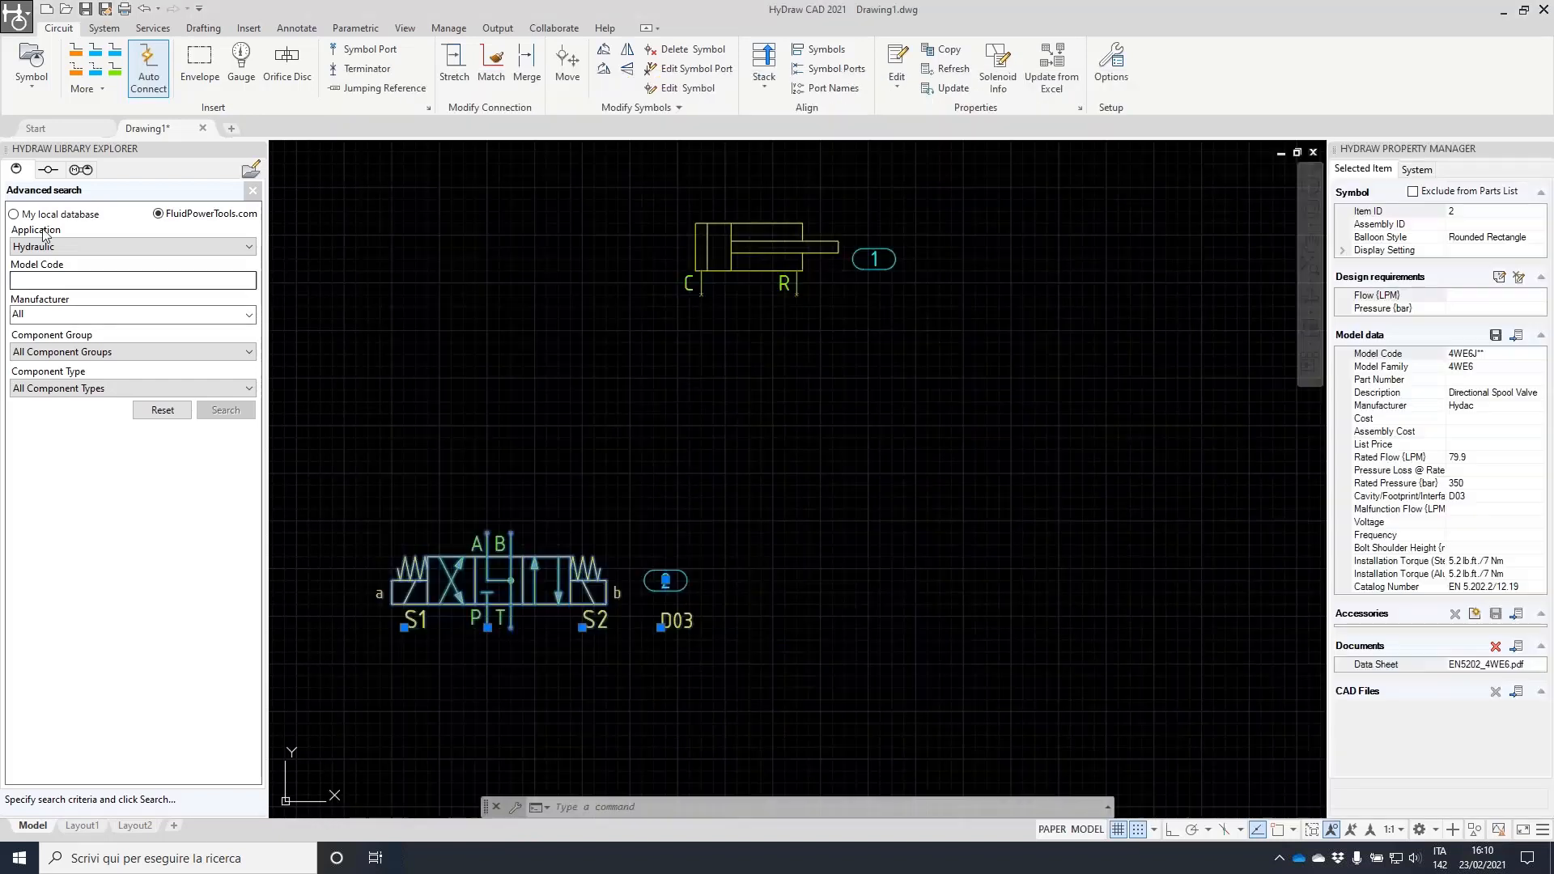
- Search the FluidPowerTools.com database in HyDraw CAD 2021 for model code dg4v3%6c
left_click(133, 280)
type("dg4v3%6c")
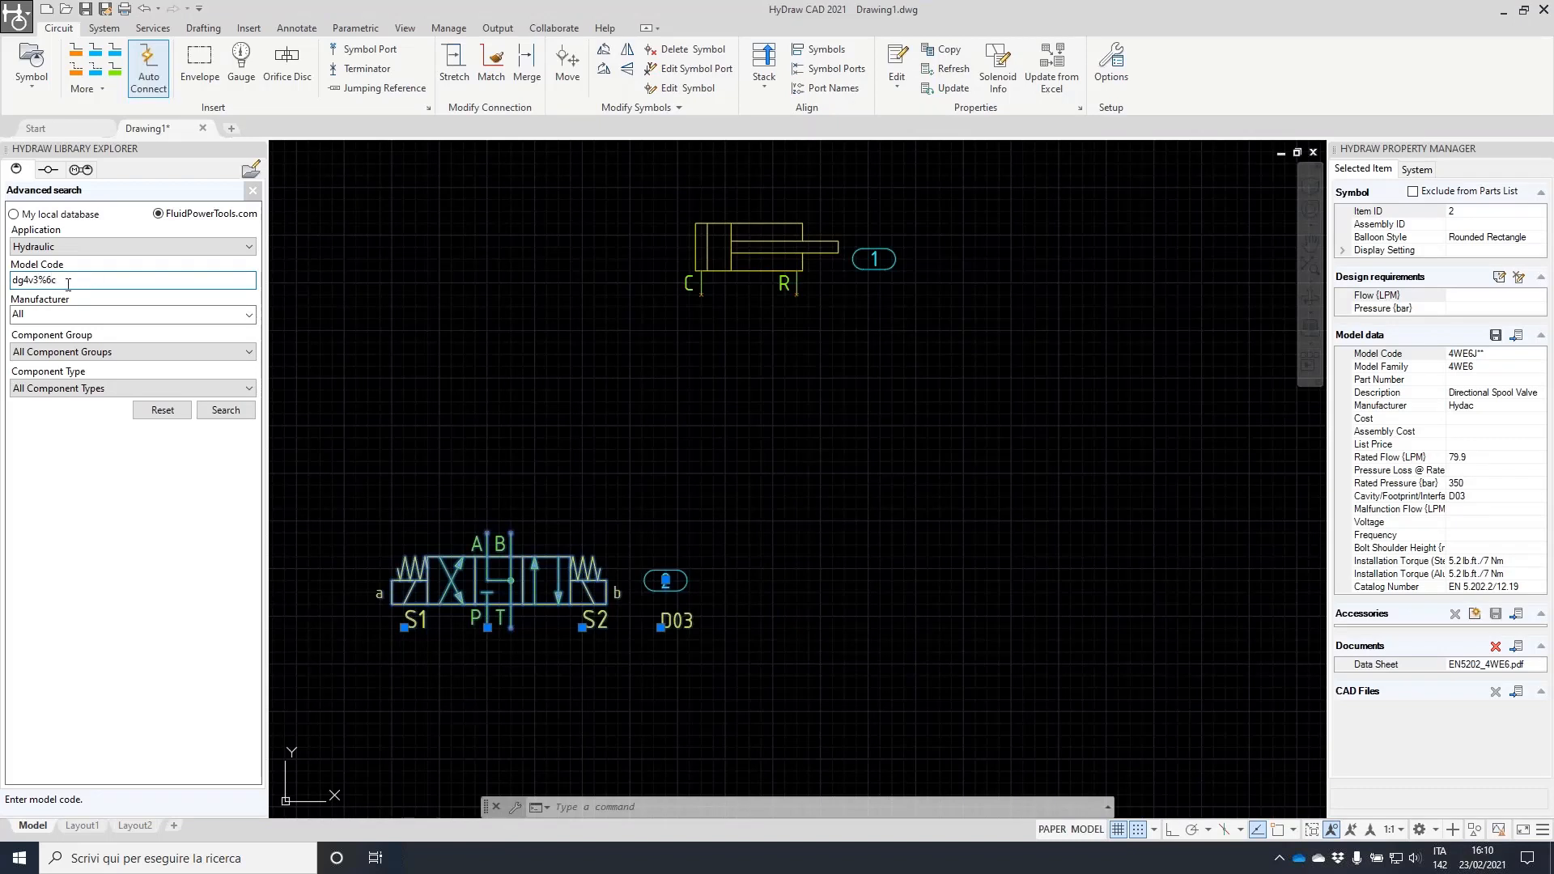
left_click(234, 412)
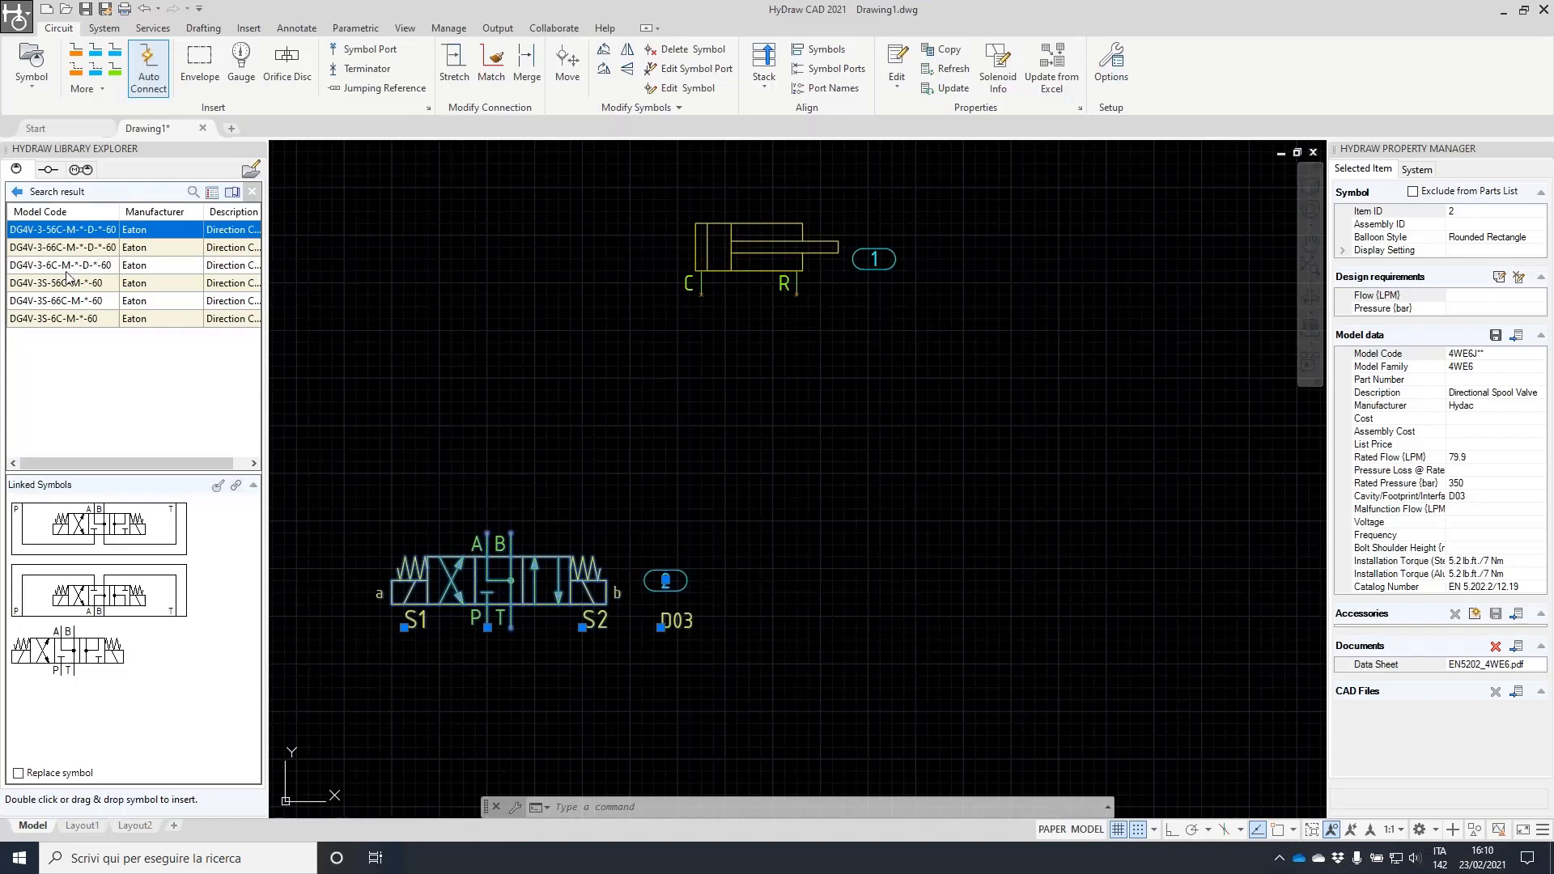
- Insert the plain valve symbol linked to model DG4V-3S-6C-M-*-60 in the empty area to the right of valve 2
left_click(76, 266)
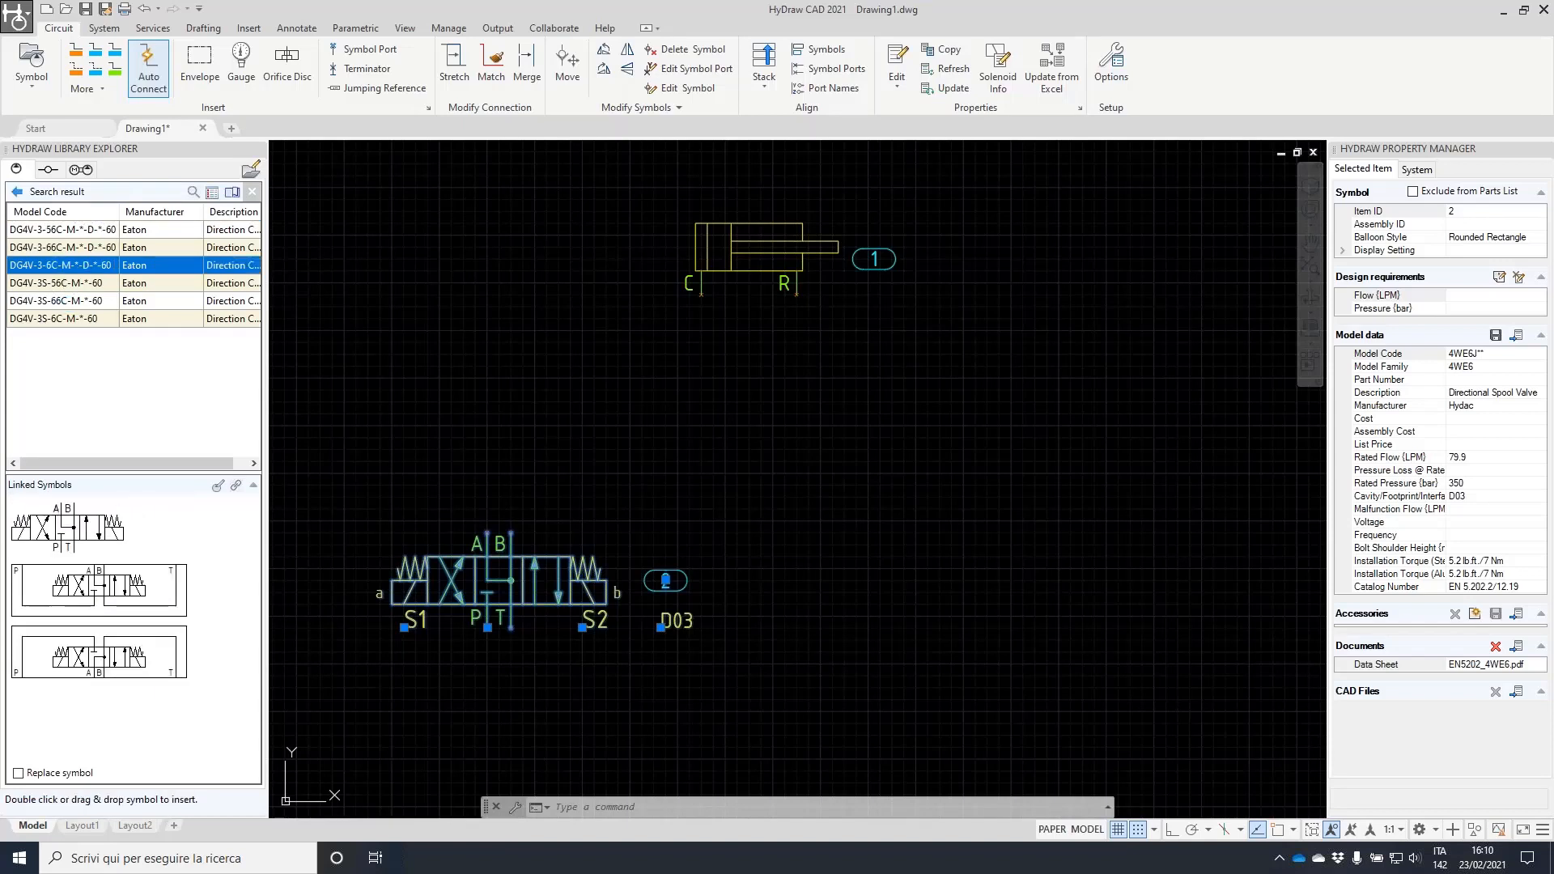
left_click(71, 319)
left_click(78, 537)
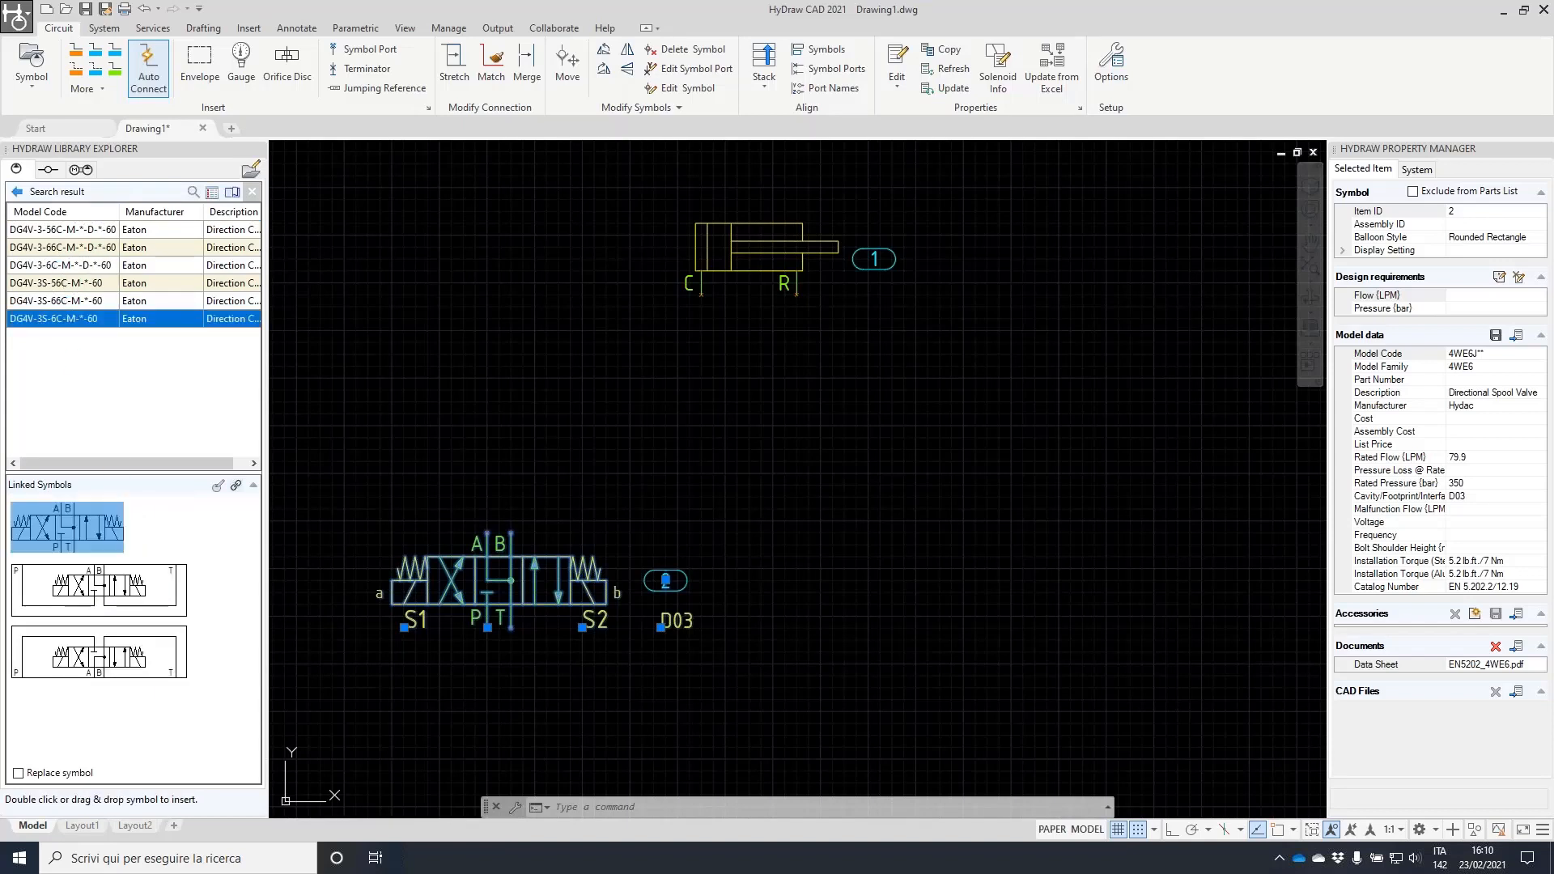
double_click(78, 537)
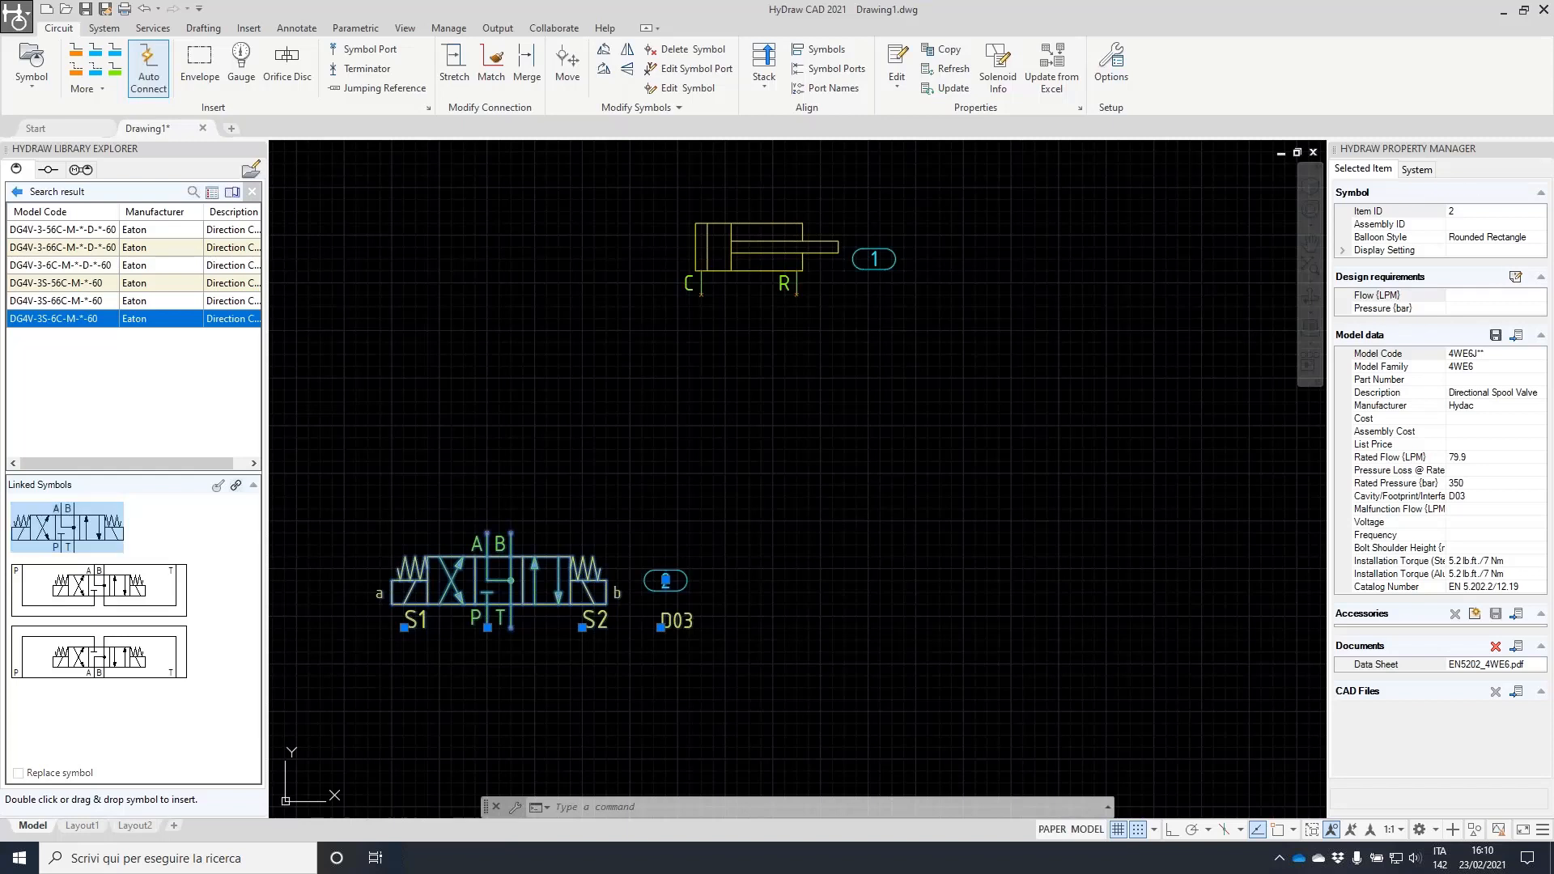
left_click(1142, 592)
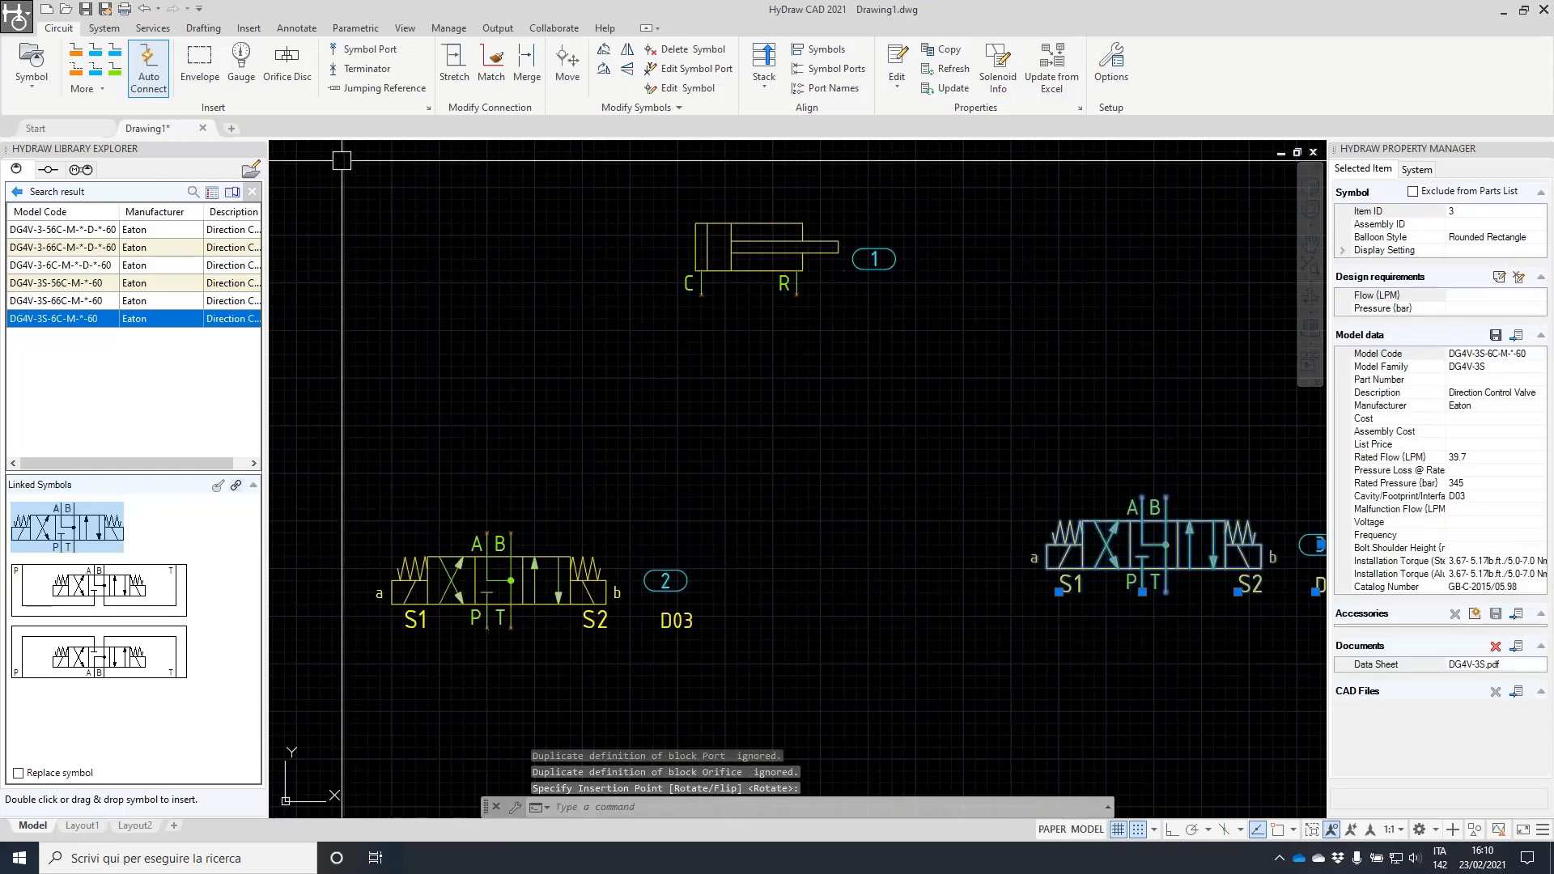
- Run an advanced search for the M-SR check valve model codes without the hyphen, browse the results and close them
left_click(16, 191)
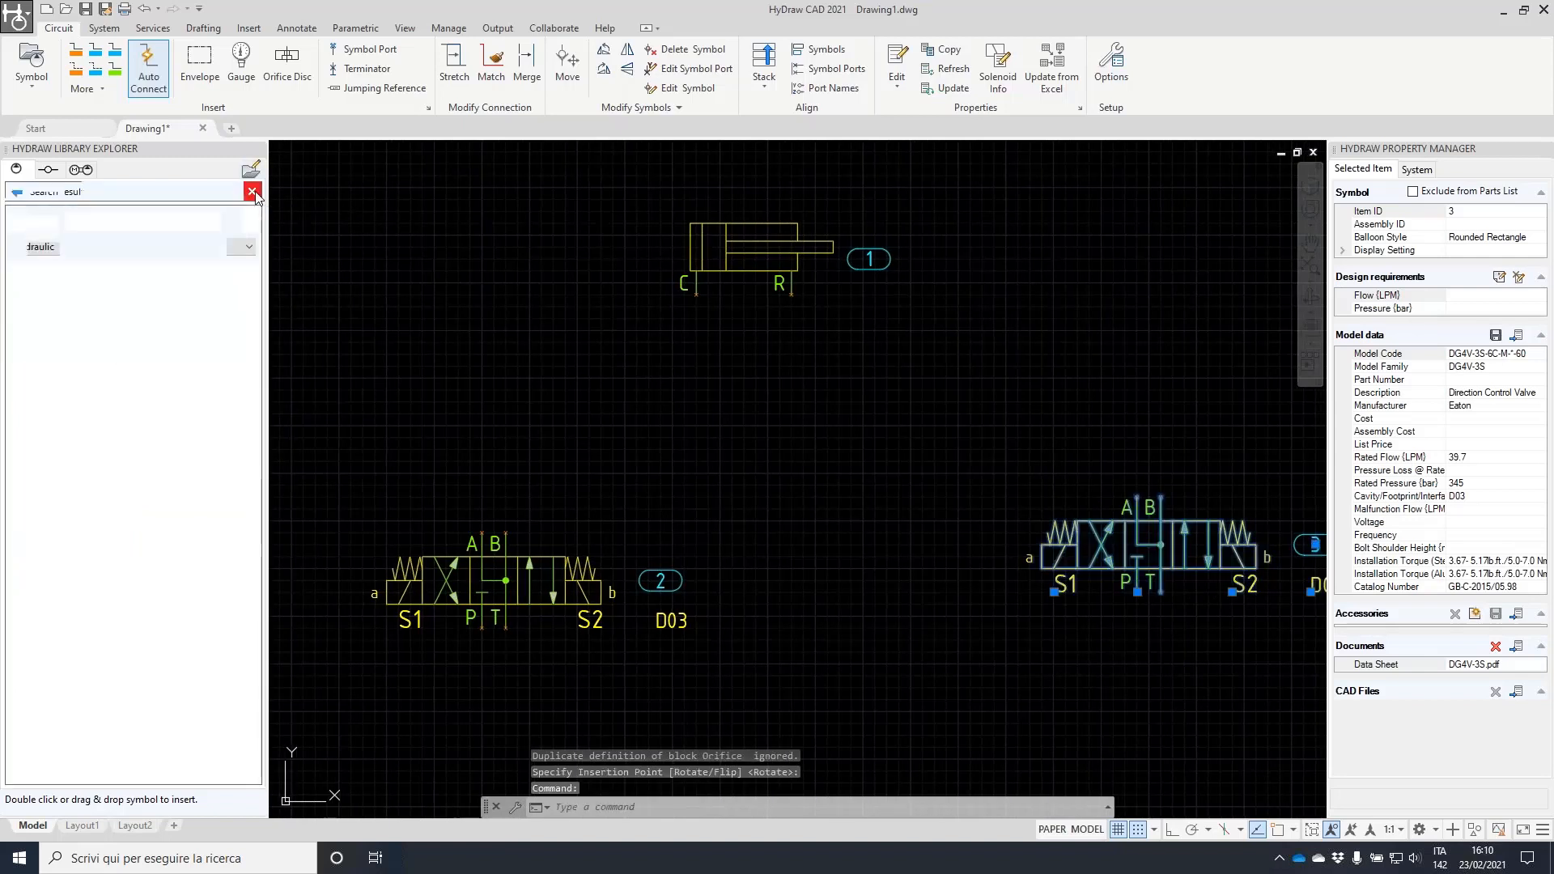
left_click(251, 169)
type("mrsr")
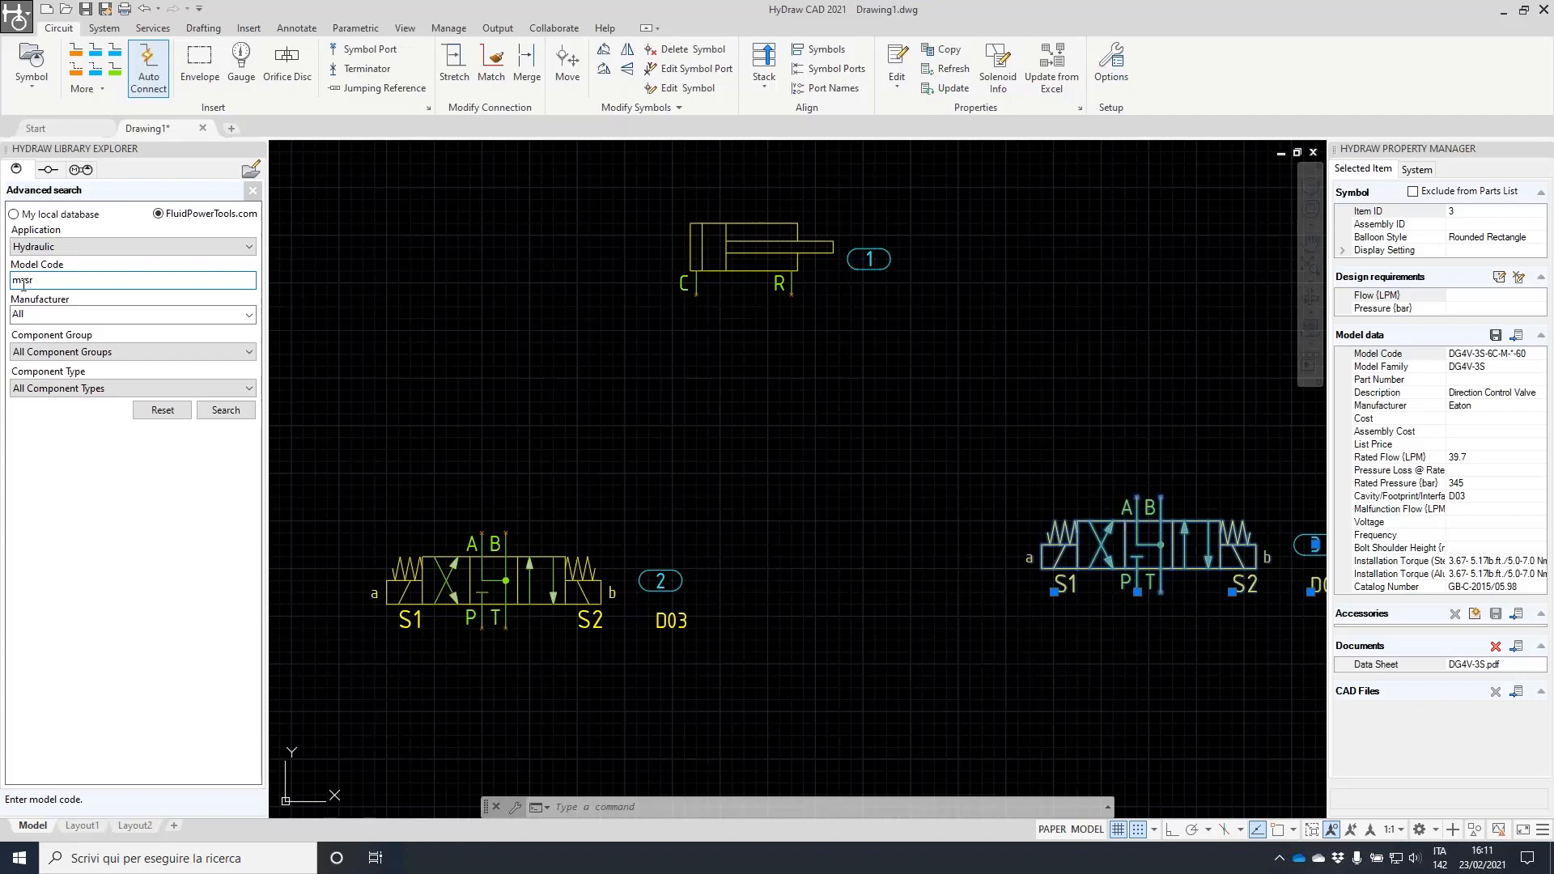
key("BackSpace")
left_click(237, 414)
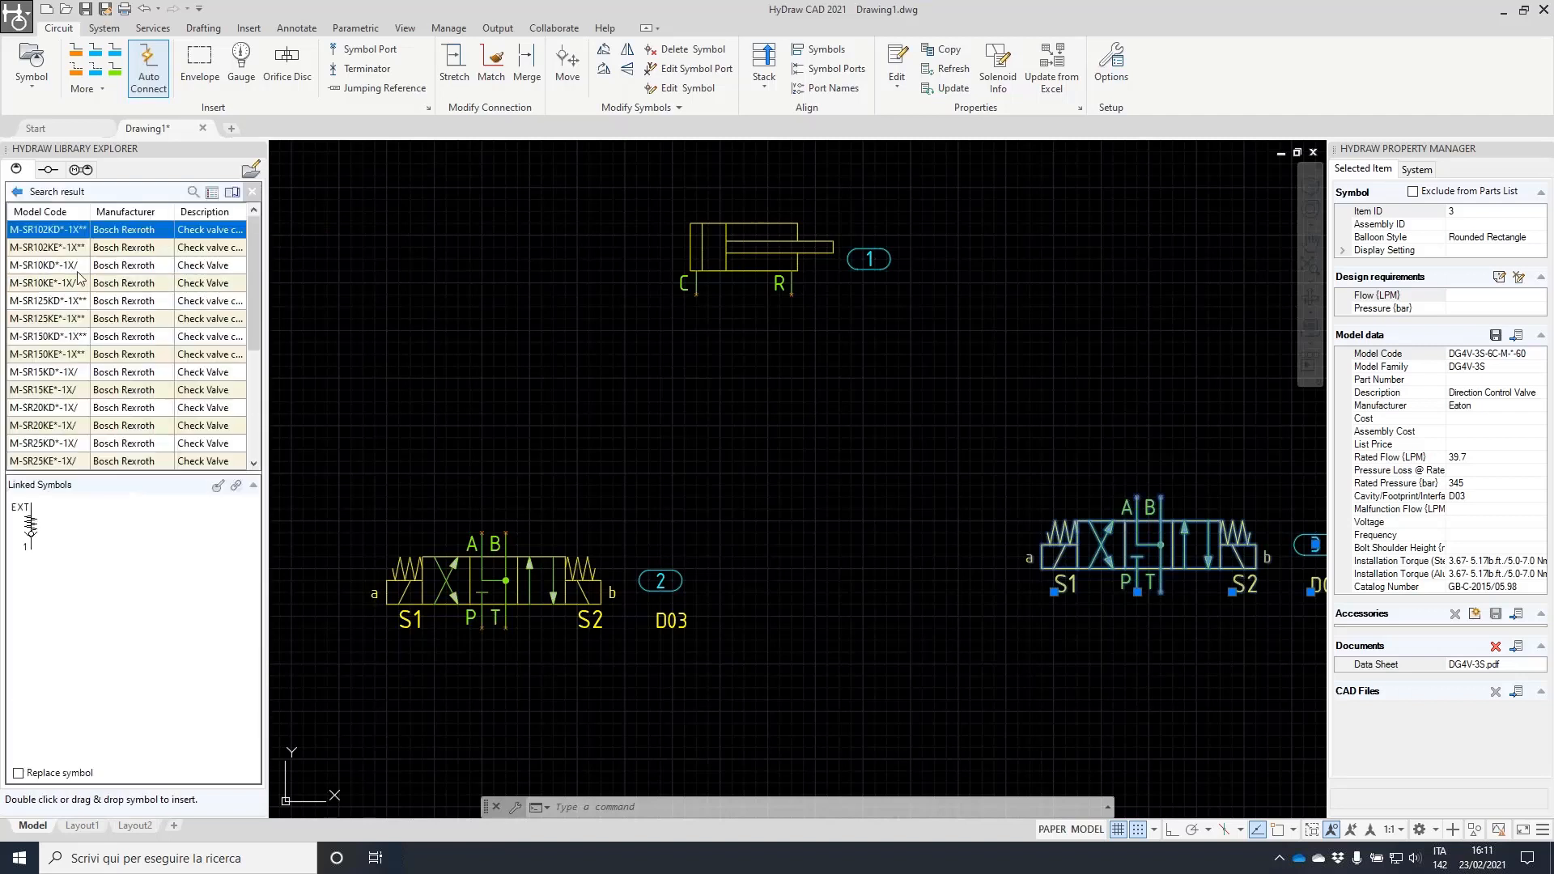
left_click_drag(259, 245, 251, 319)
left_click(252, 192)
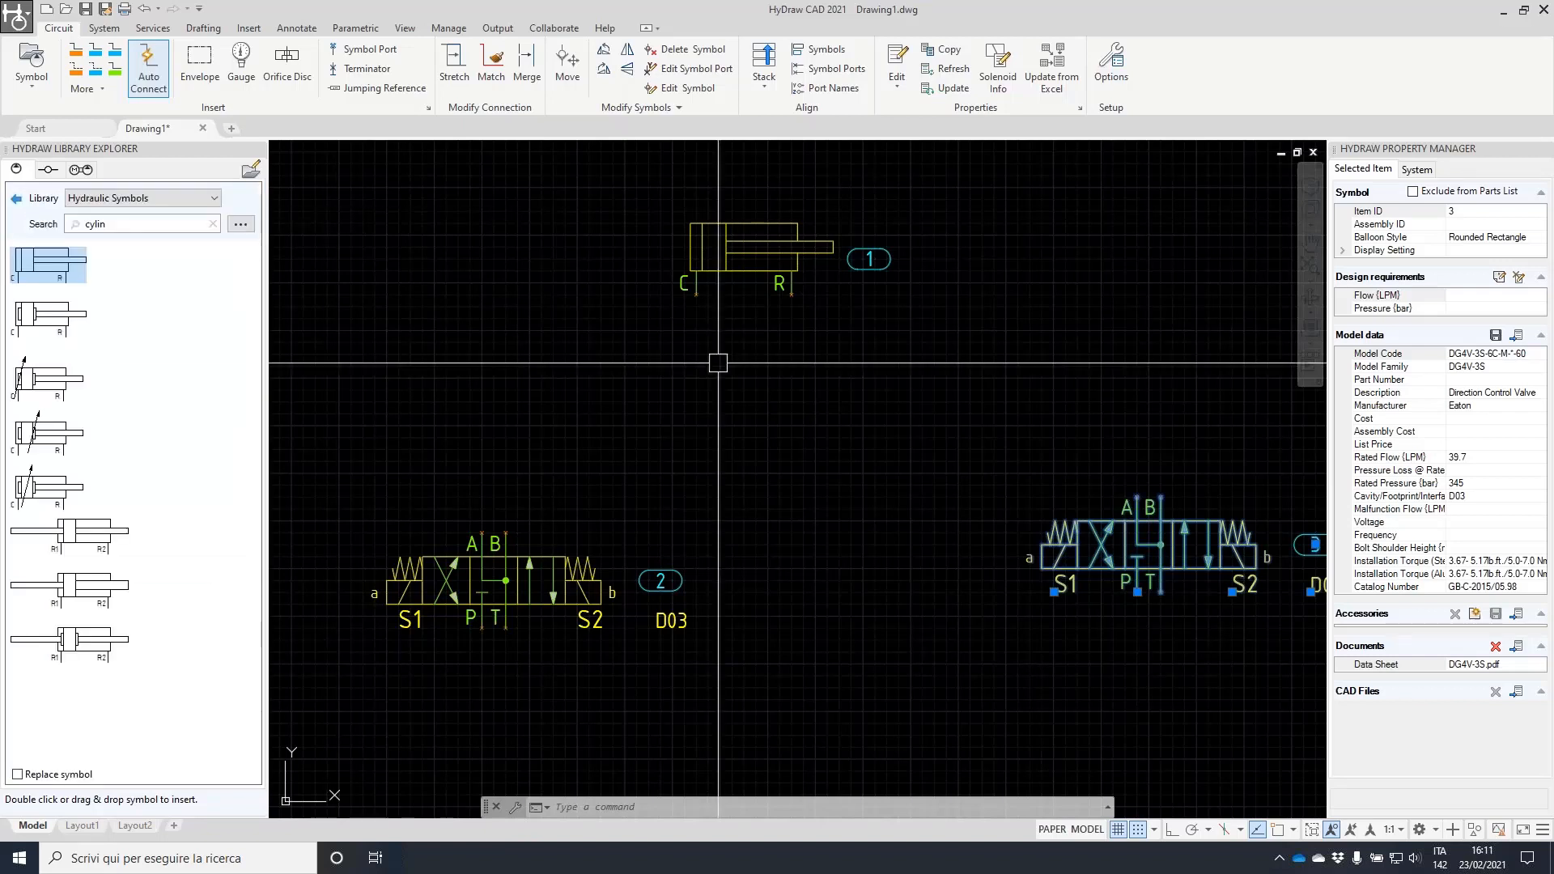
- Clear the selection and draw pressure line connections from valve 2 port A to cylinder port C and port B to port R
key("Escape")
key("Escape")
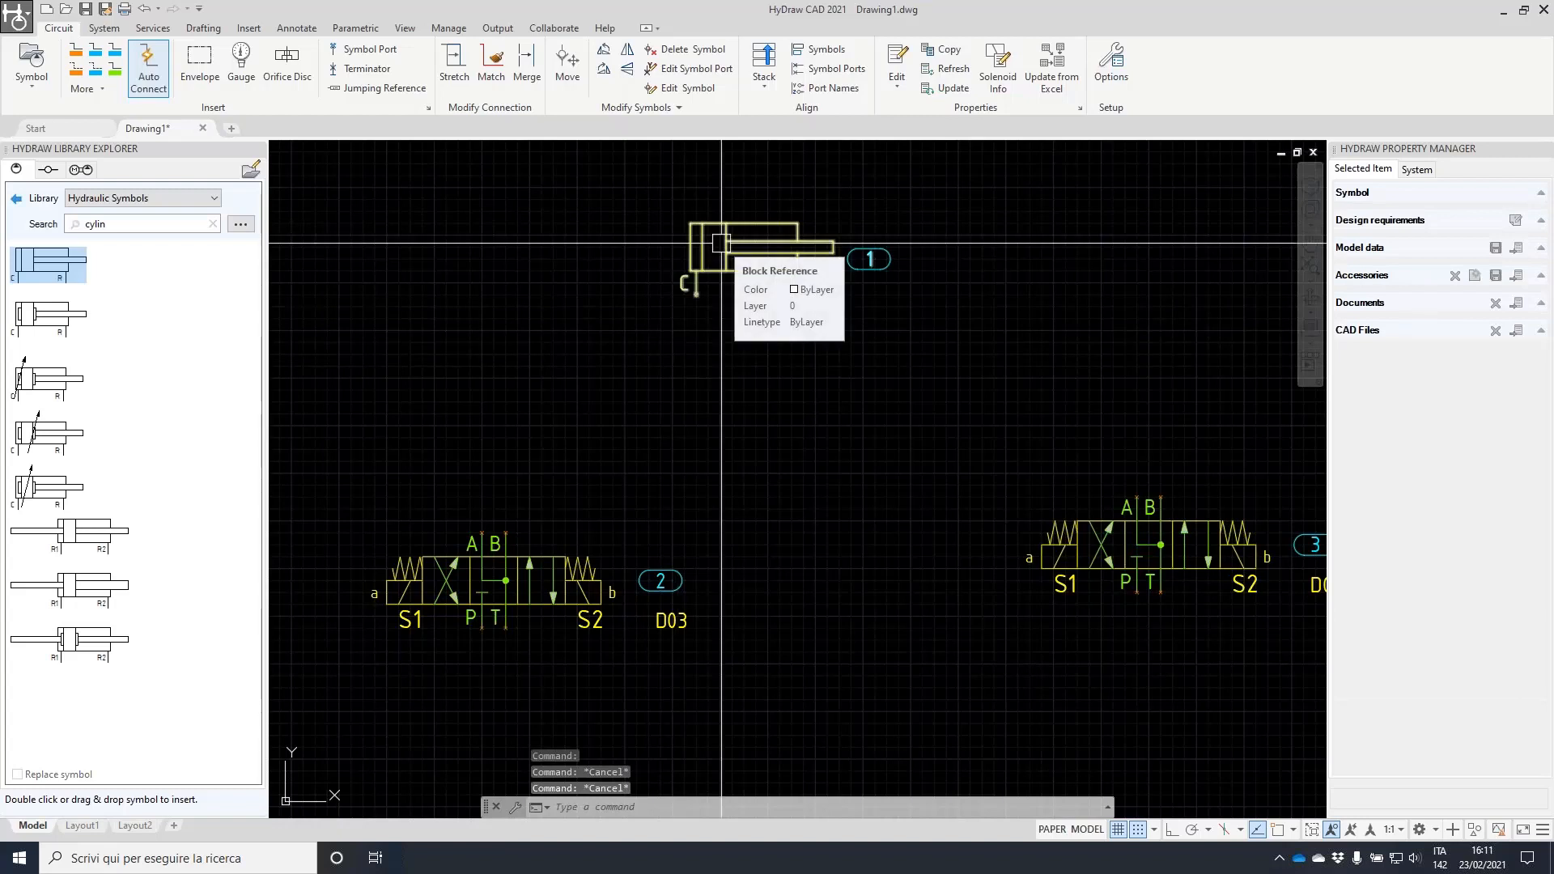
key("Escape")
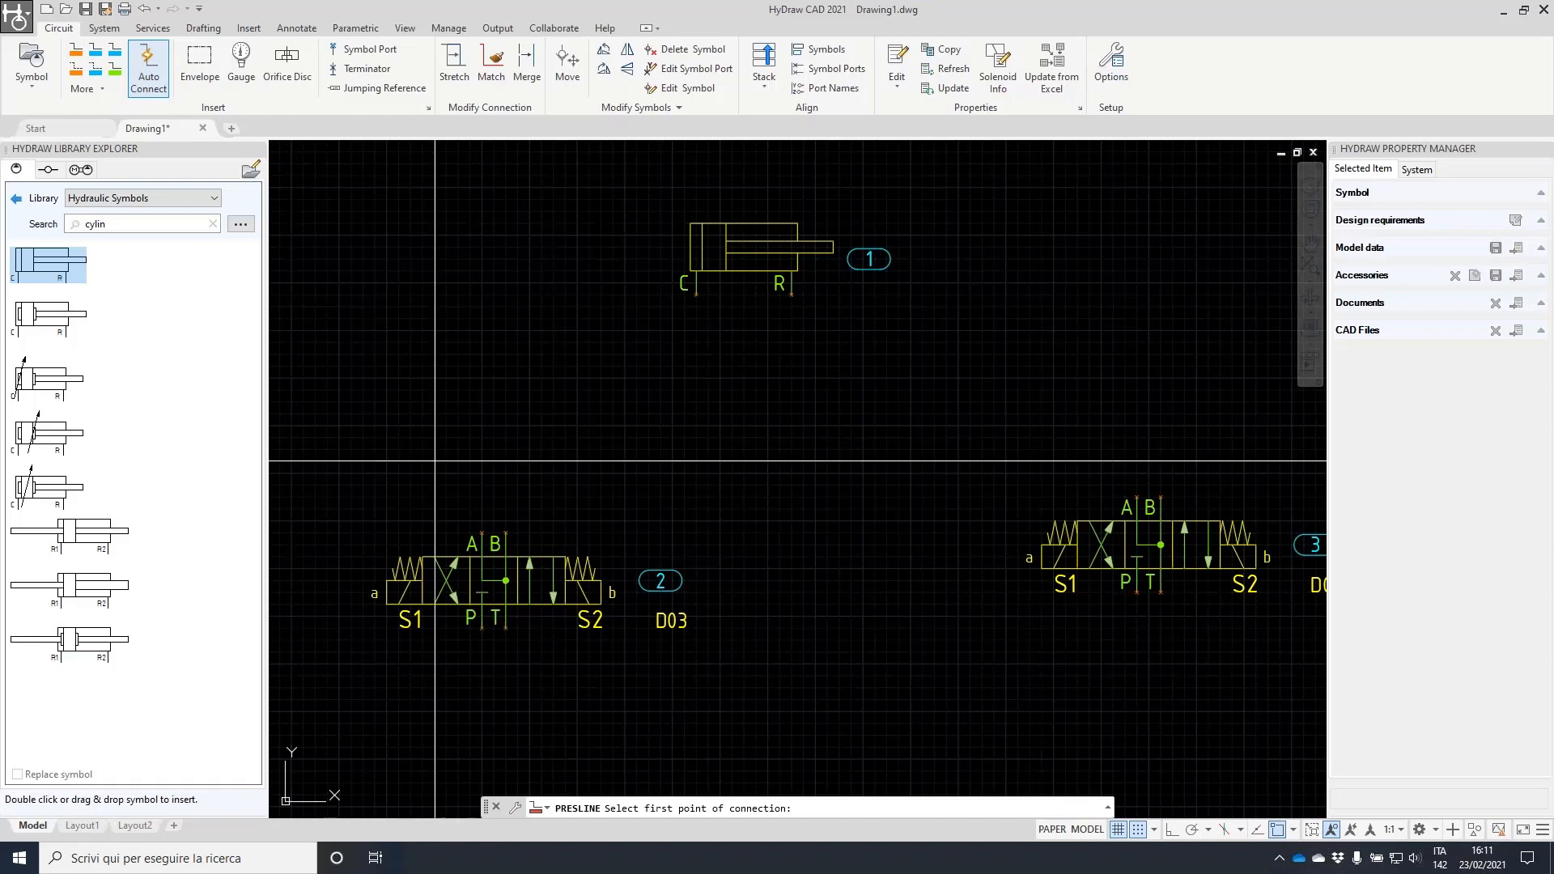
left_click(482, 533)
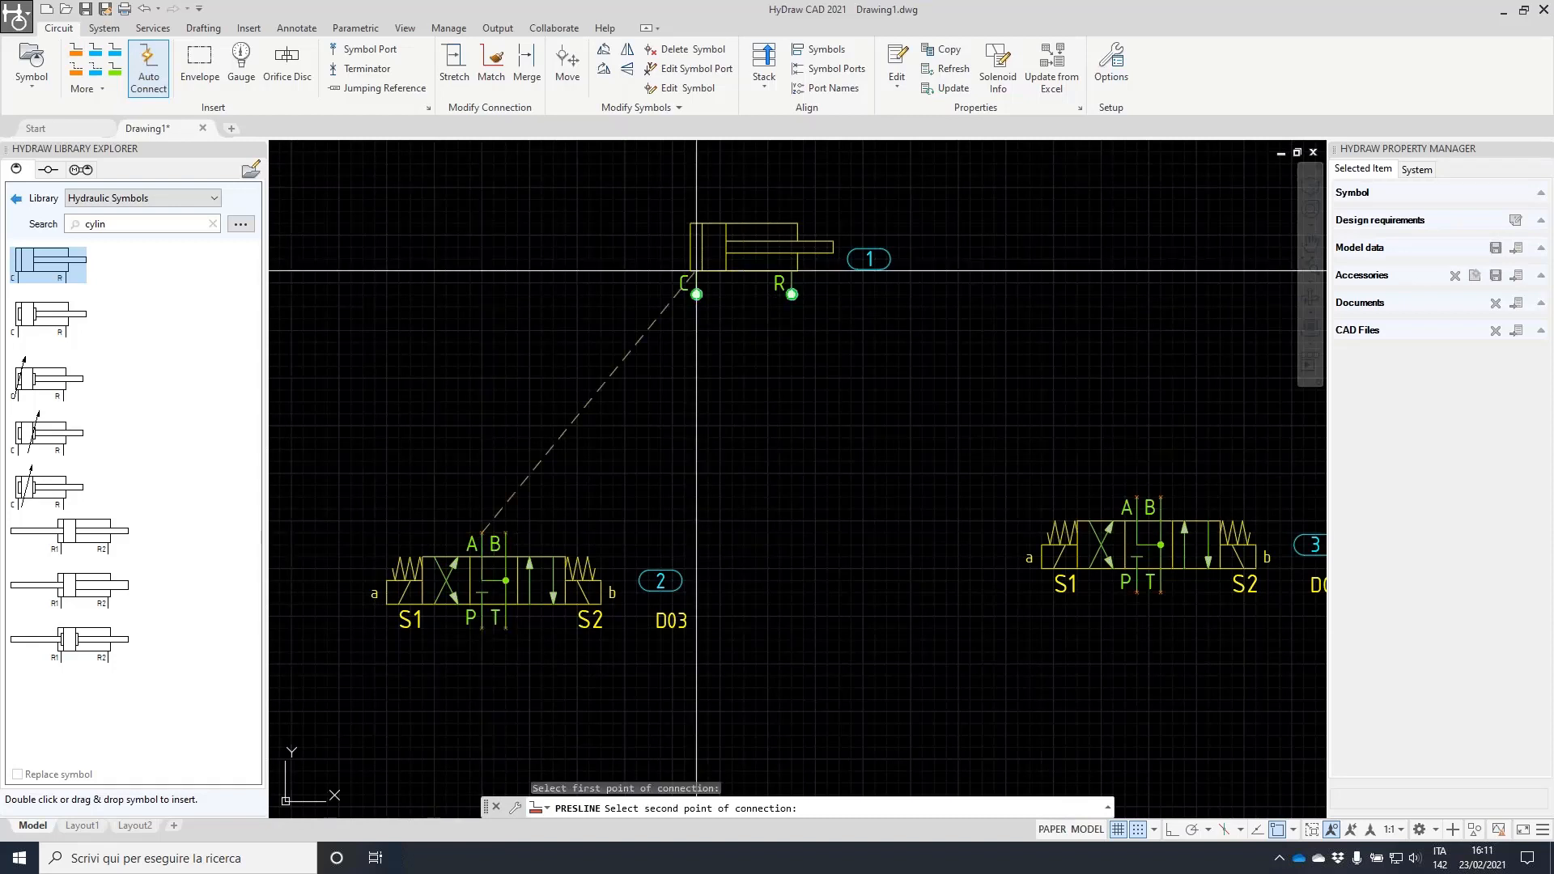
left_click(696, 295)
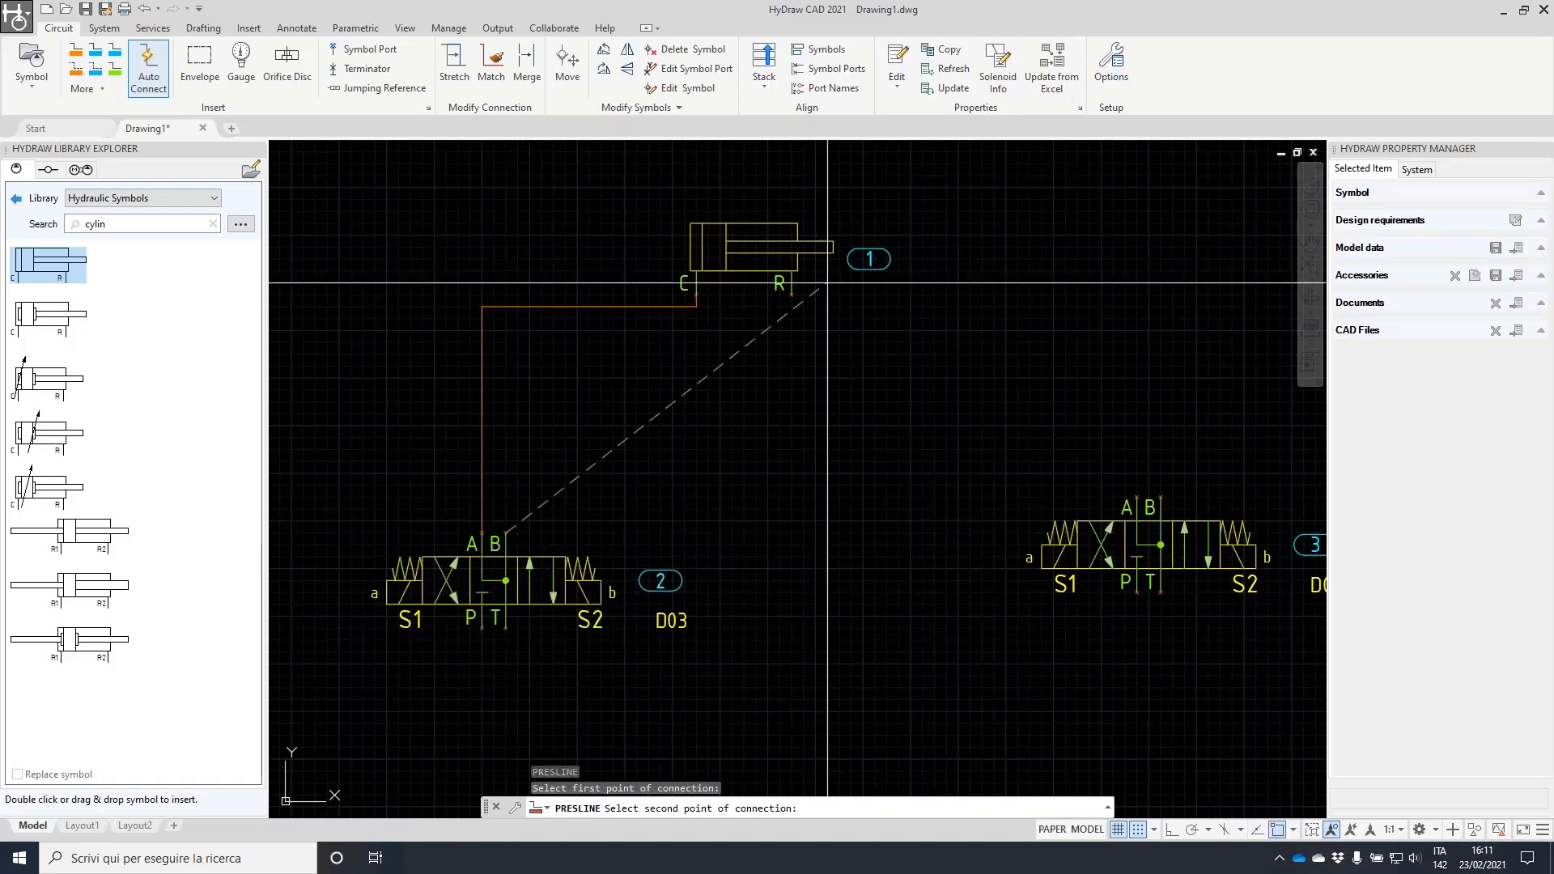
left_click(791, 293)
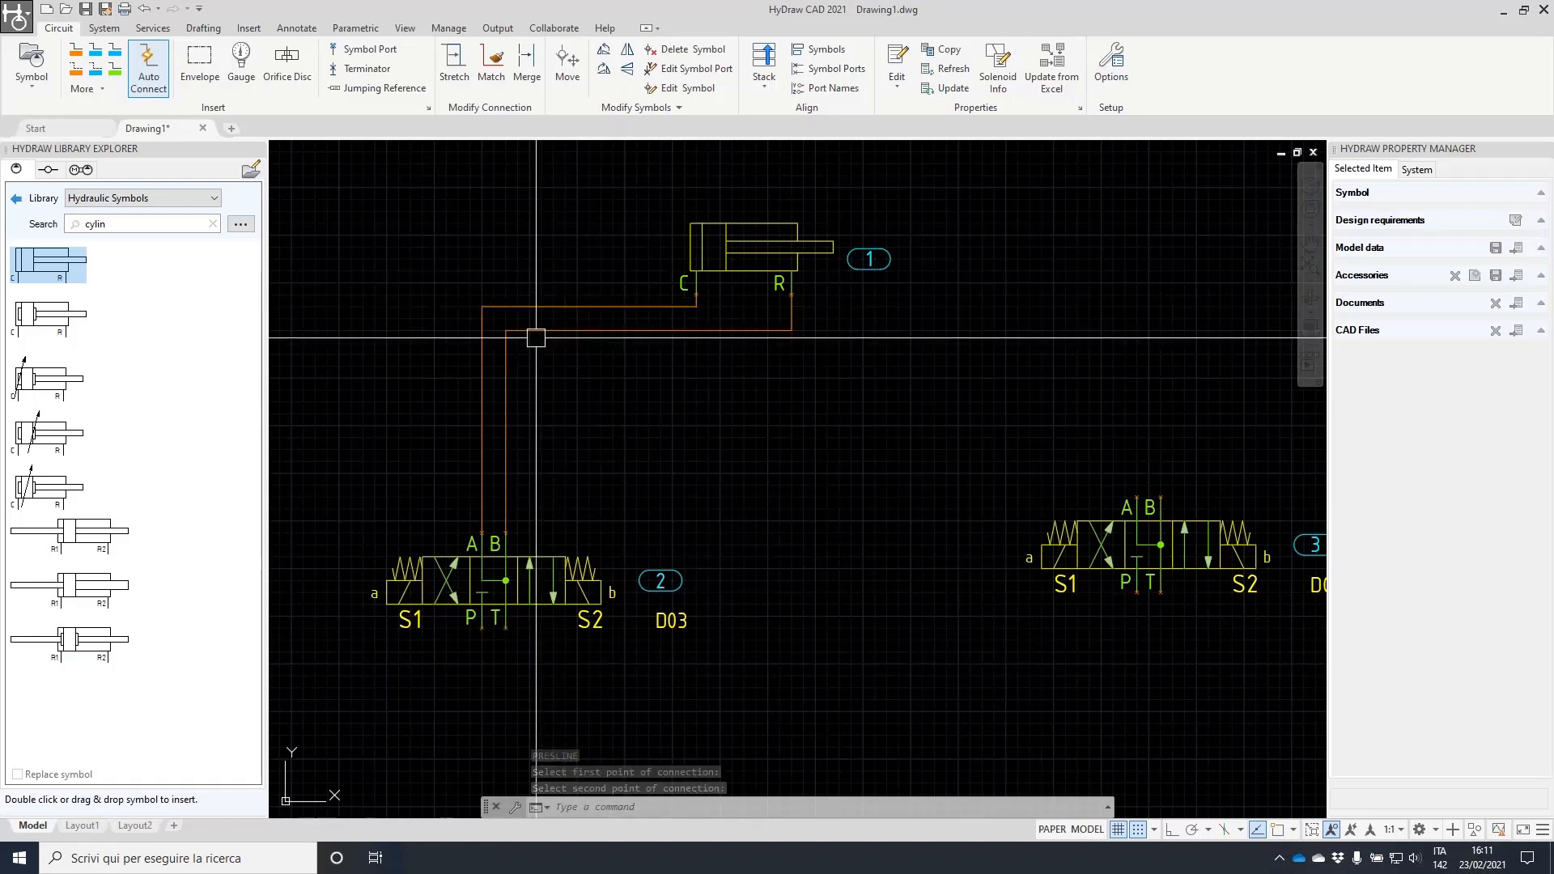
- Move the connected cylinder 1 by its port C grip, placing it farther up and to the right of valve 2
left_click(691, 262)
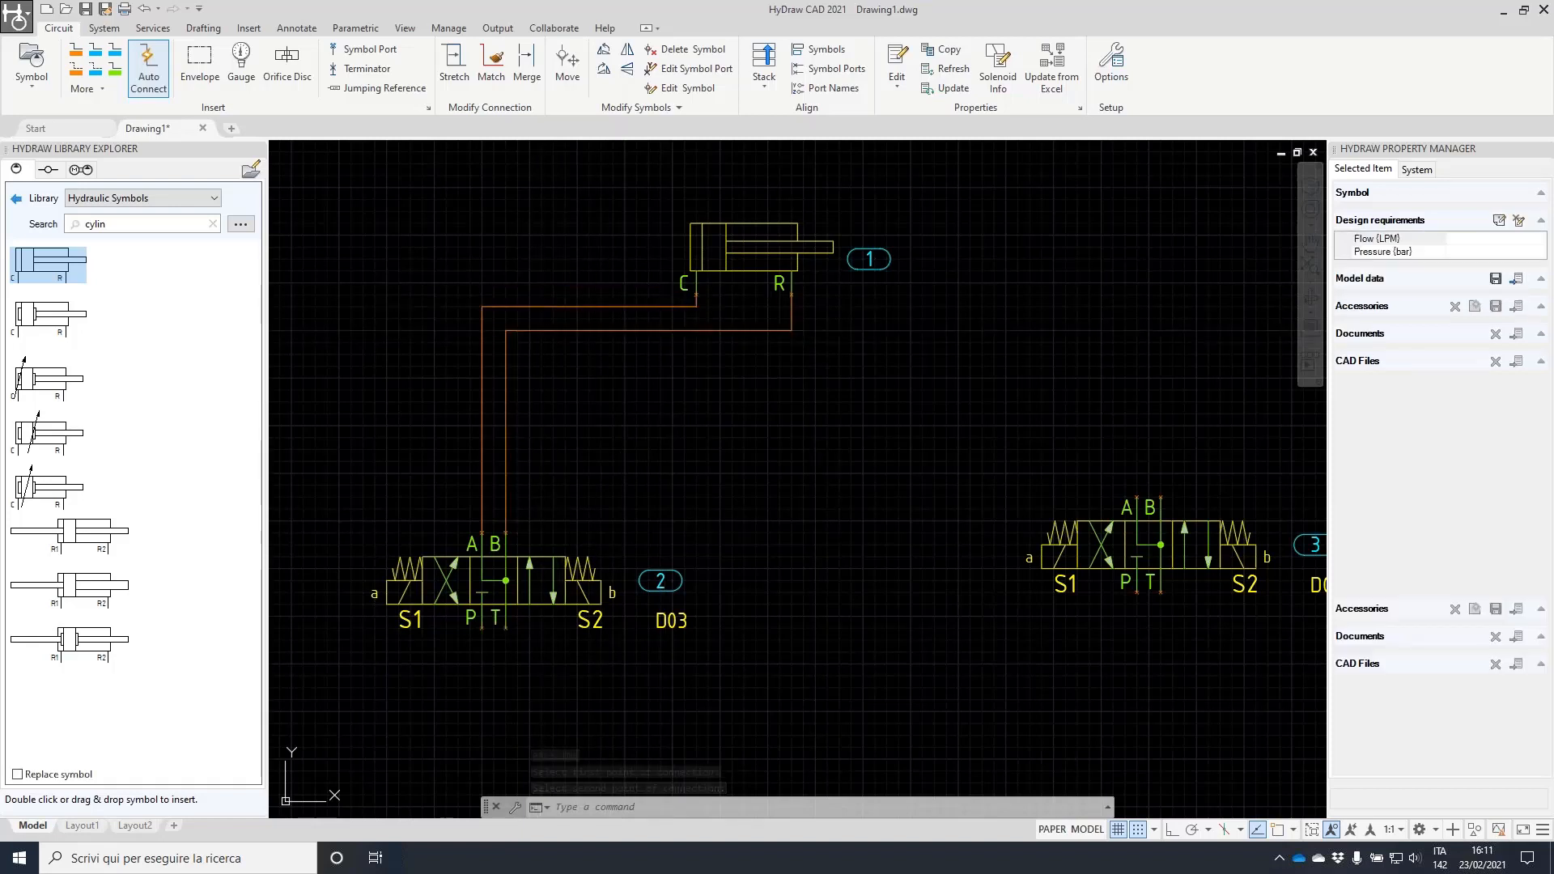
left_click(696, 296)
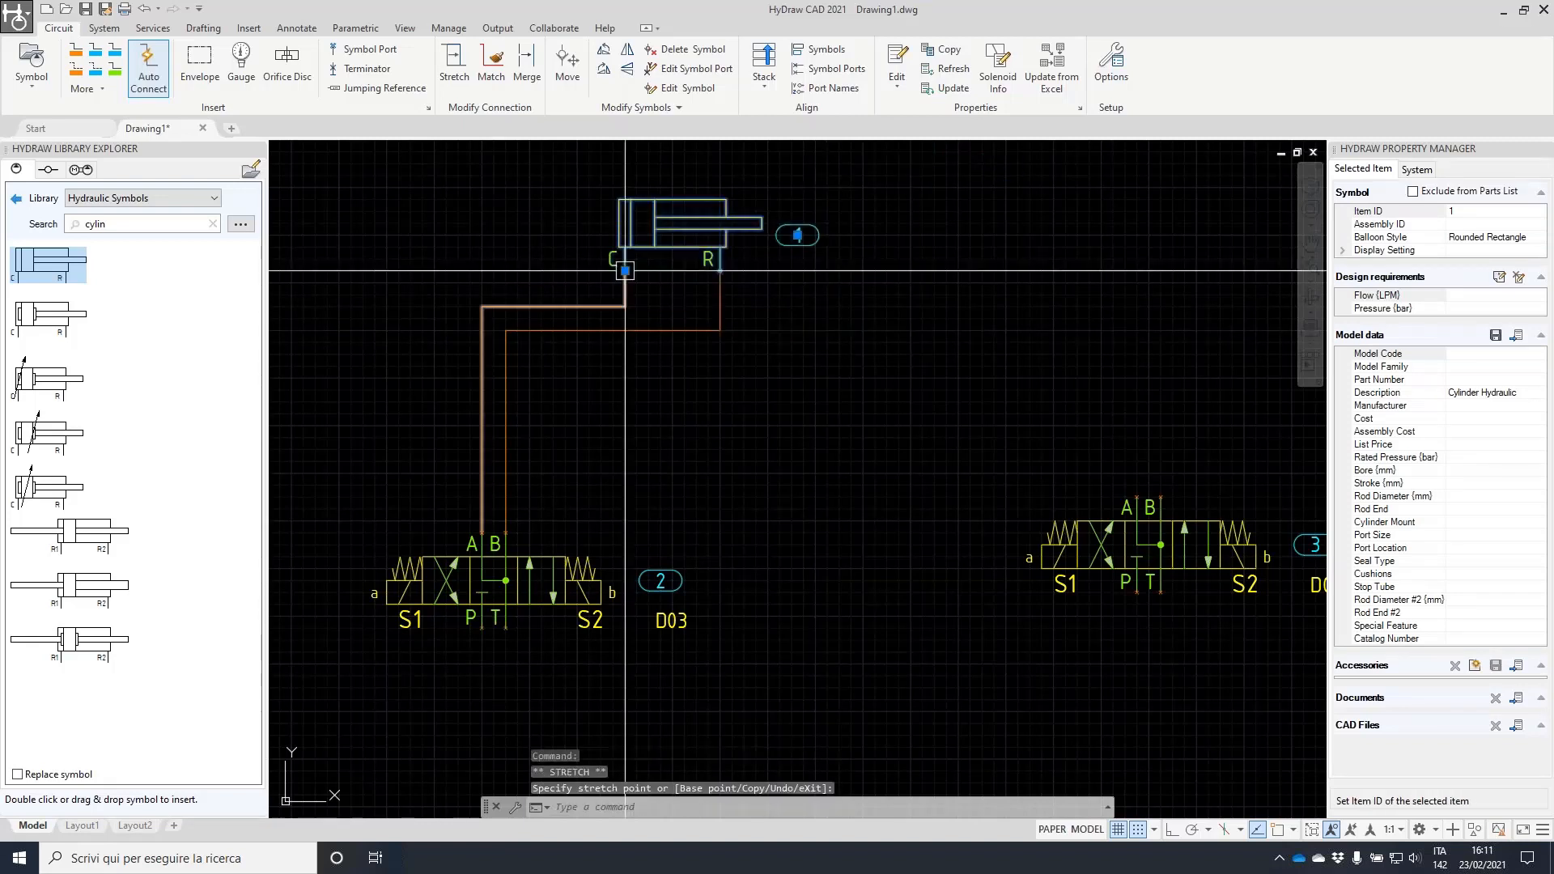
left_click(732, 222)
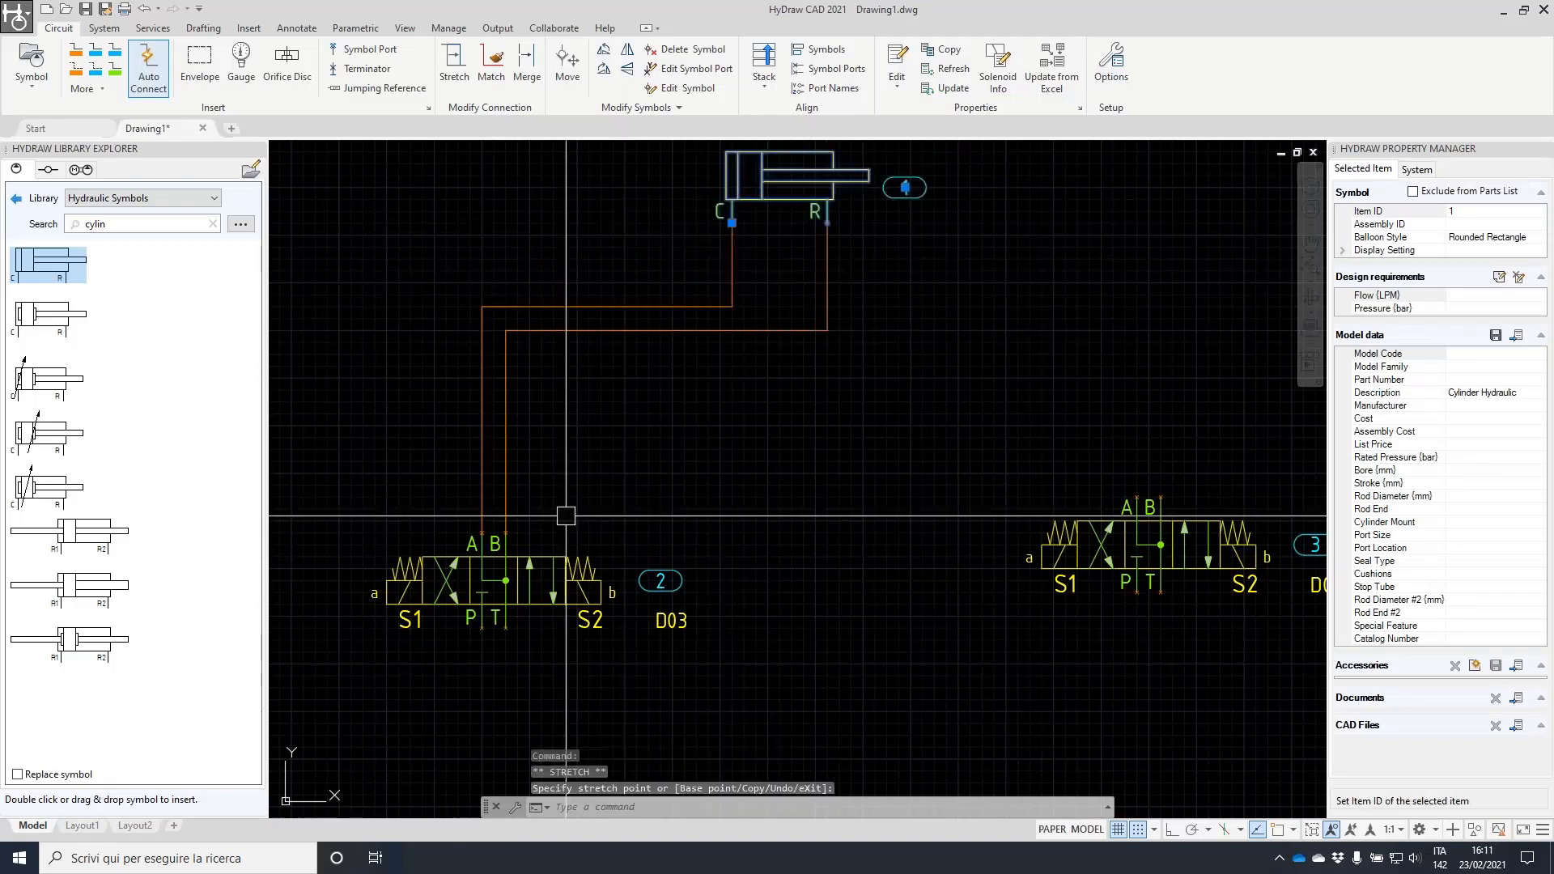
- Rotate valve 2 to the left with its connections attached
left_click(534, 577)
right_click(565, 515)
left_click(610, 301)
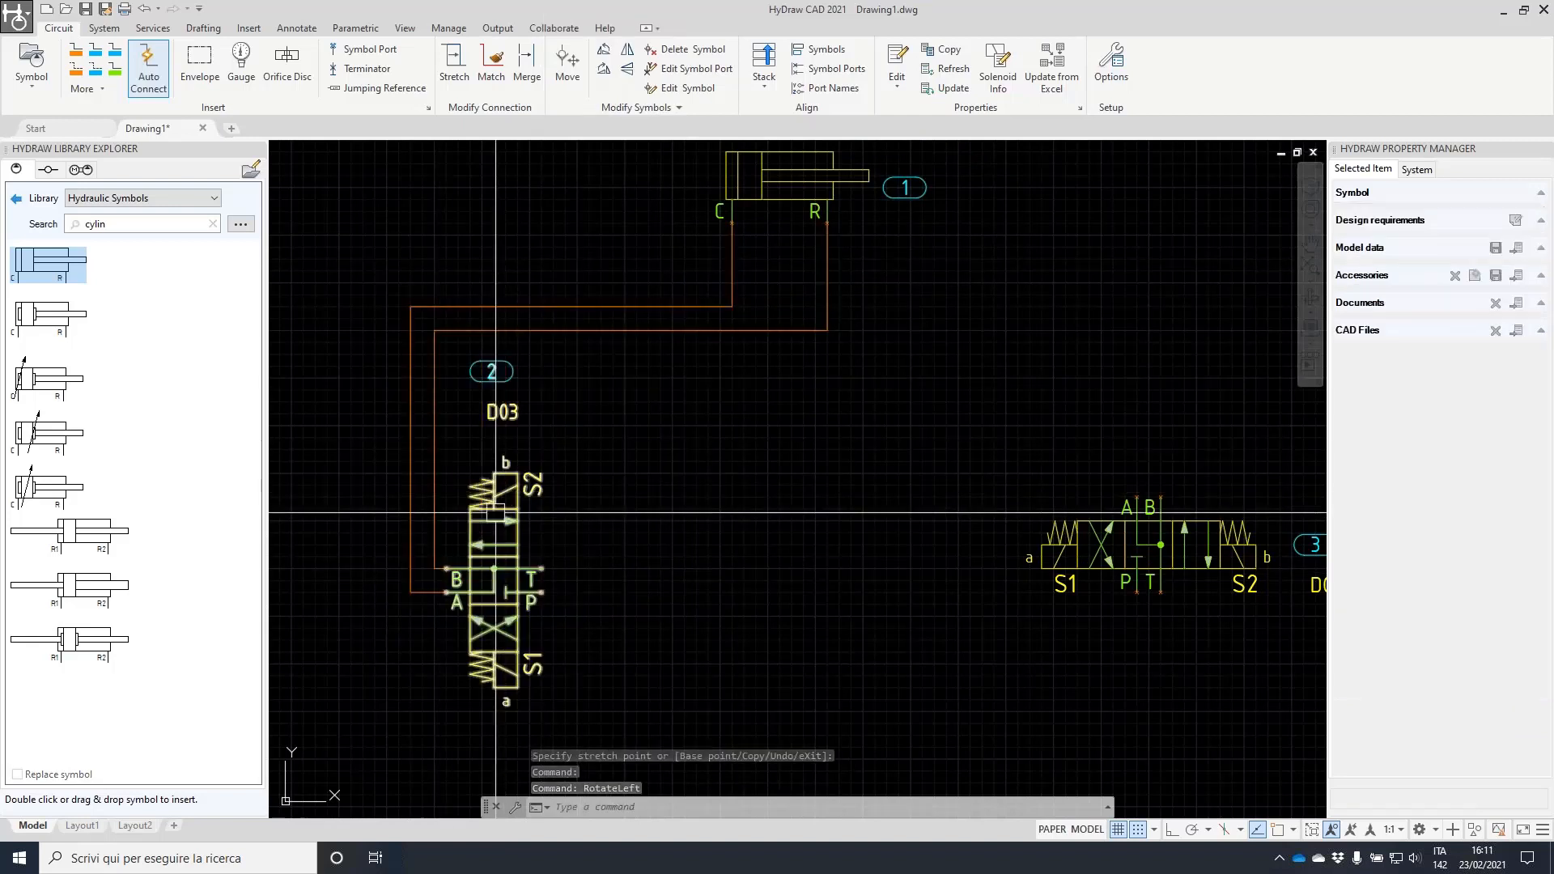
- Move the rotated valve 2 horizontally to the right until it sits below the cylinder, and clear the selection
left_click(493, 615)
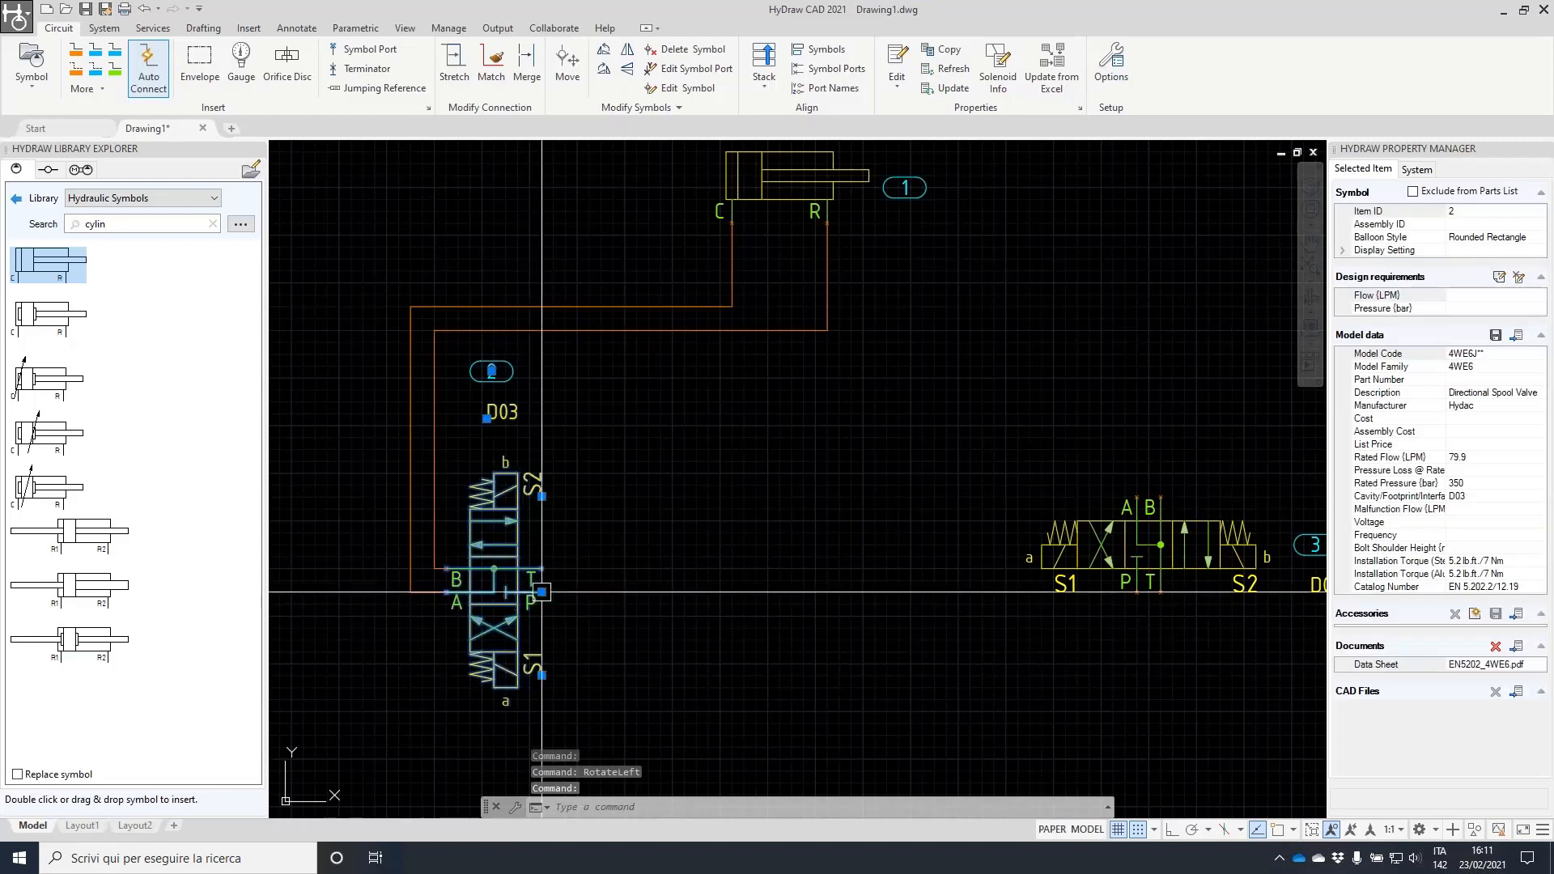
left_click(541, 592)
left_click(757, 592)
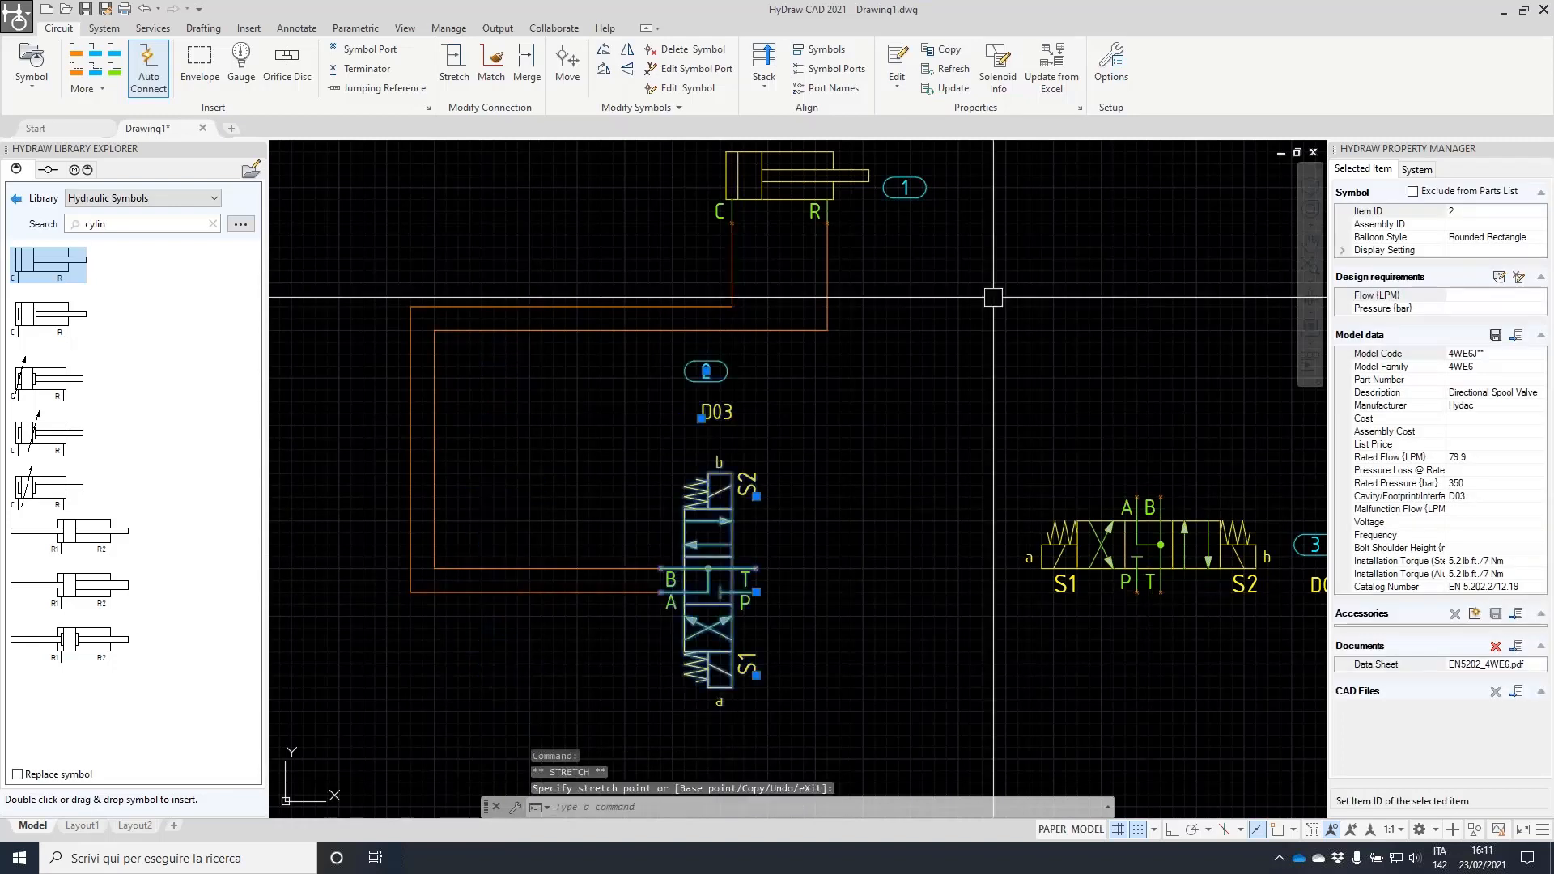
key("Escape")
key("Escape")
- Move cylinder 1 by its port C grip to the upper left of valve 2 and clear the selection
left_click(797, 174)
left_click(732, 220)
middle_click_drag(393, 183, 535, 308)
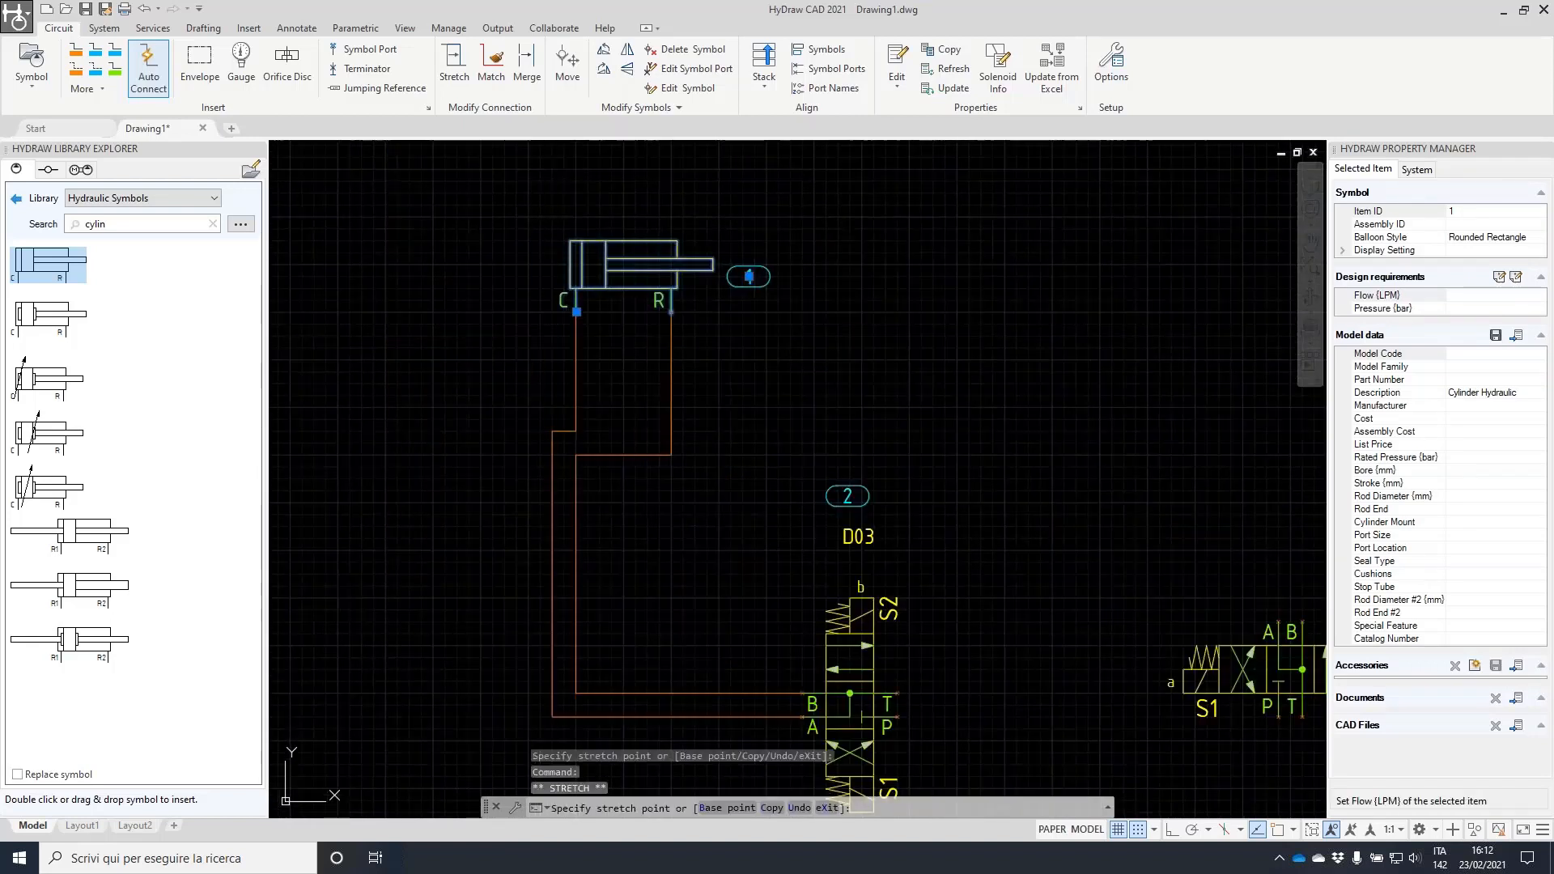
key("Escape")
key("Escape")
key("Escape")
scroll(785, 332, "down", 3)
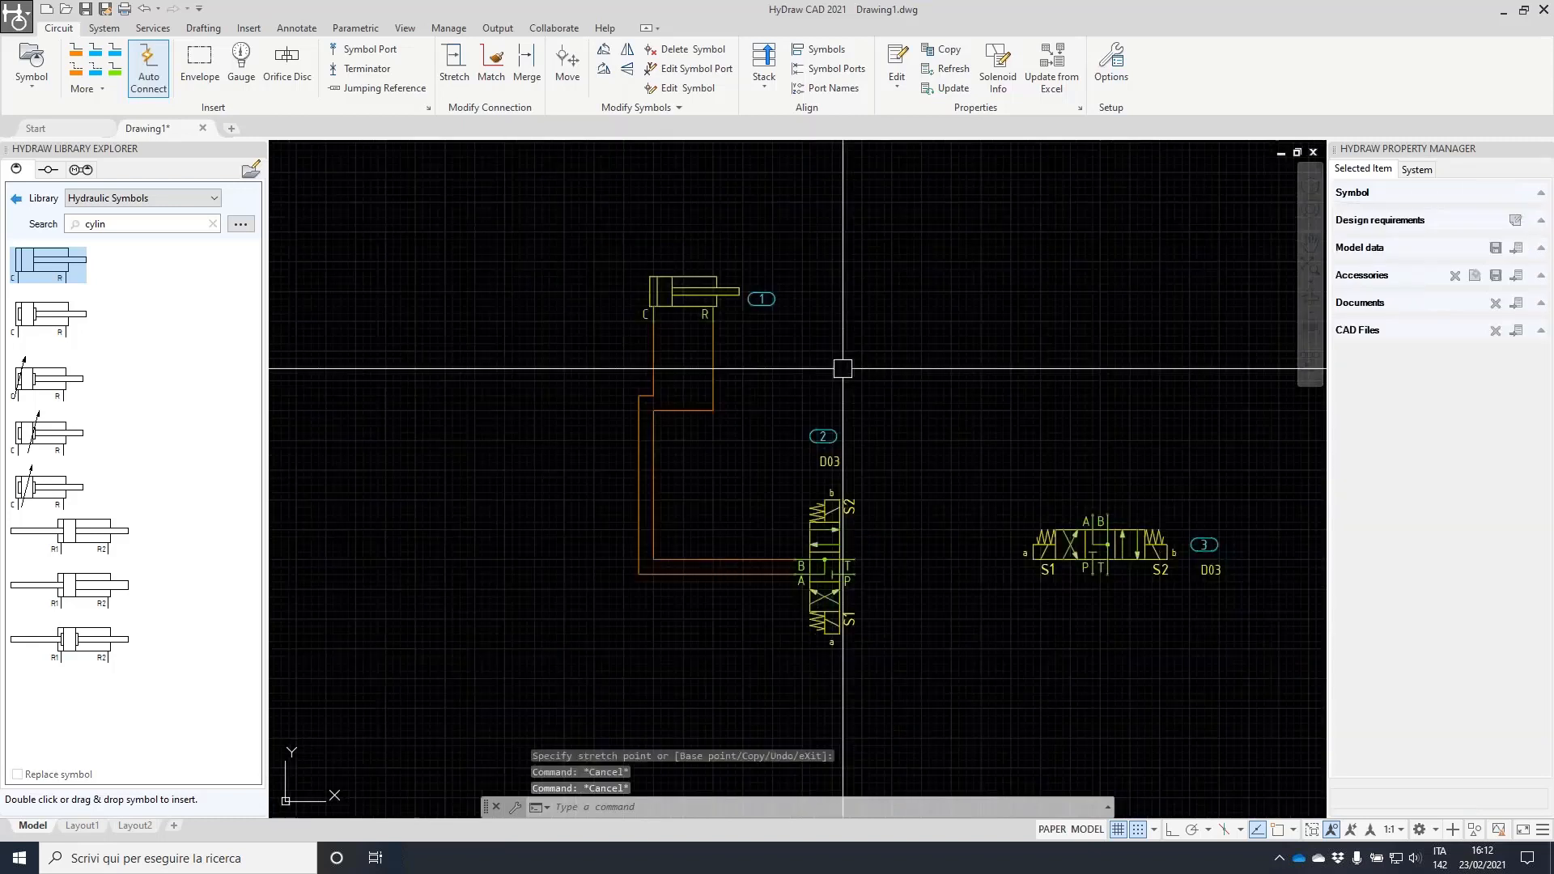
- Move valve 3 by its port P grip straight up into the free area above and to the right of valve 2
middle_click_drag(839, 364, 590, 337)
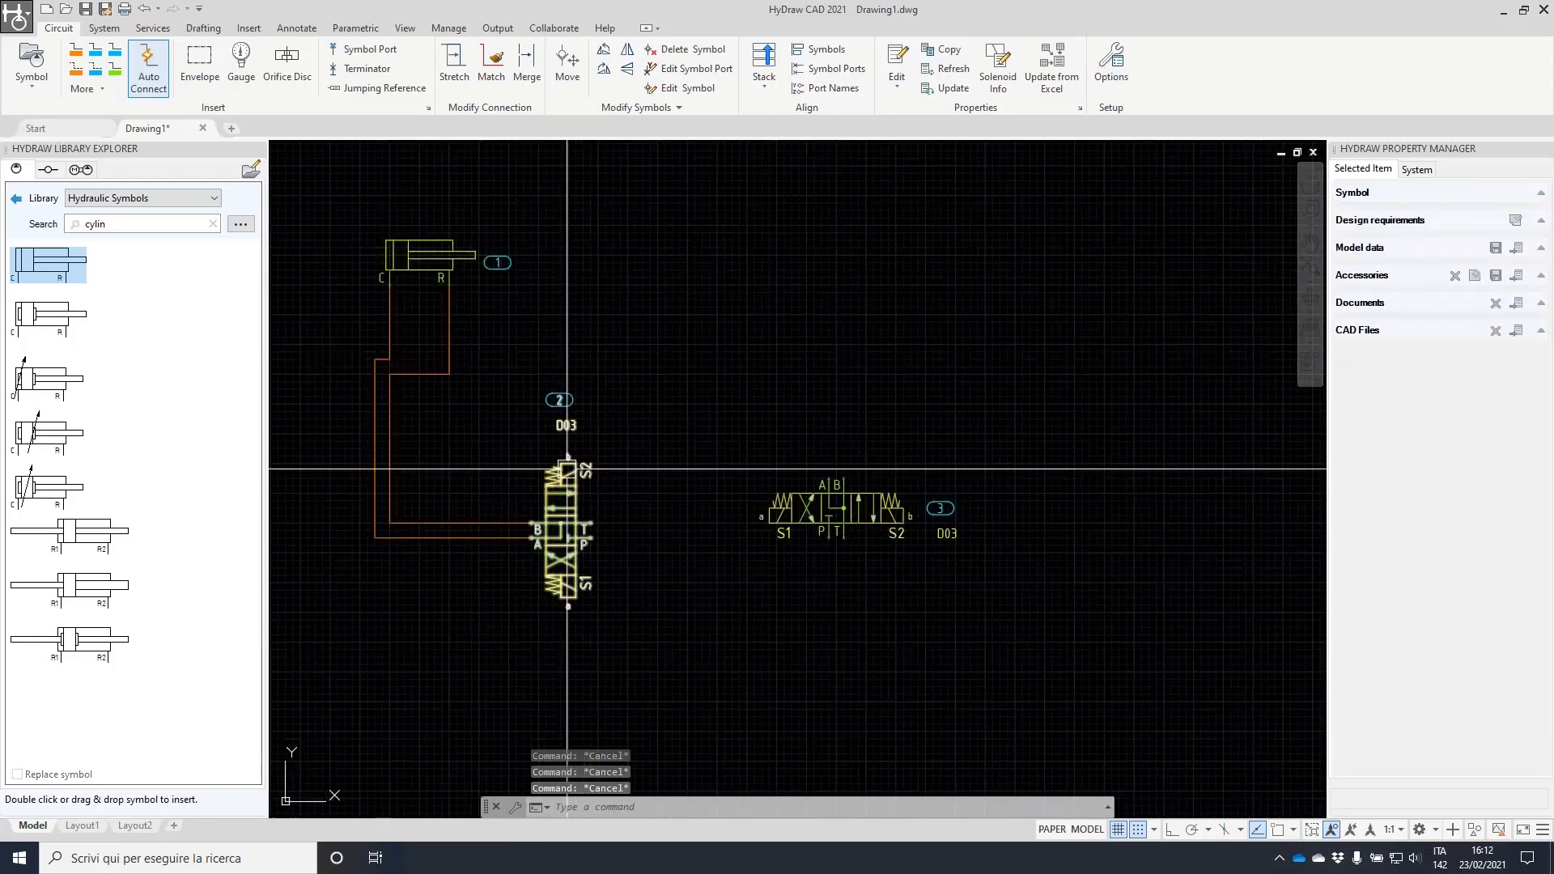
scroll(566, 468, "up", 2)
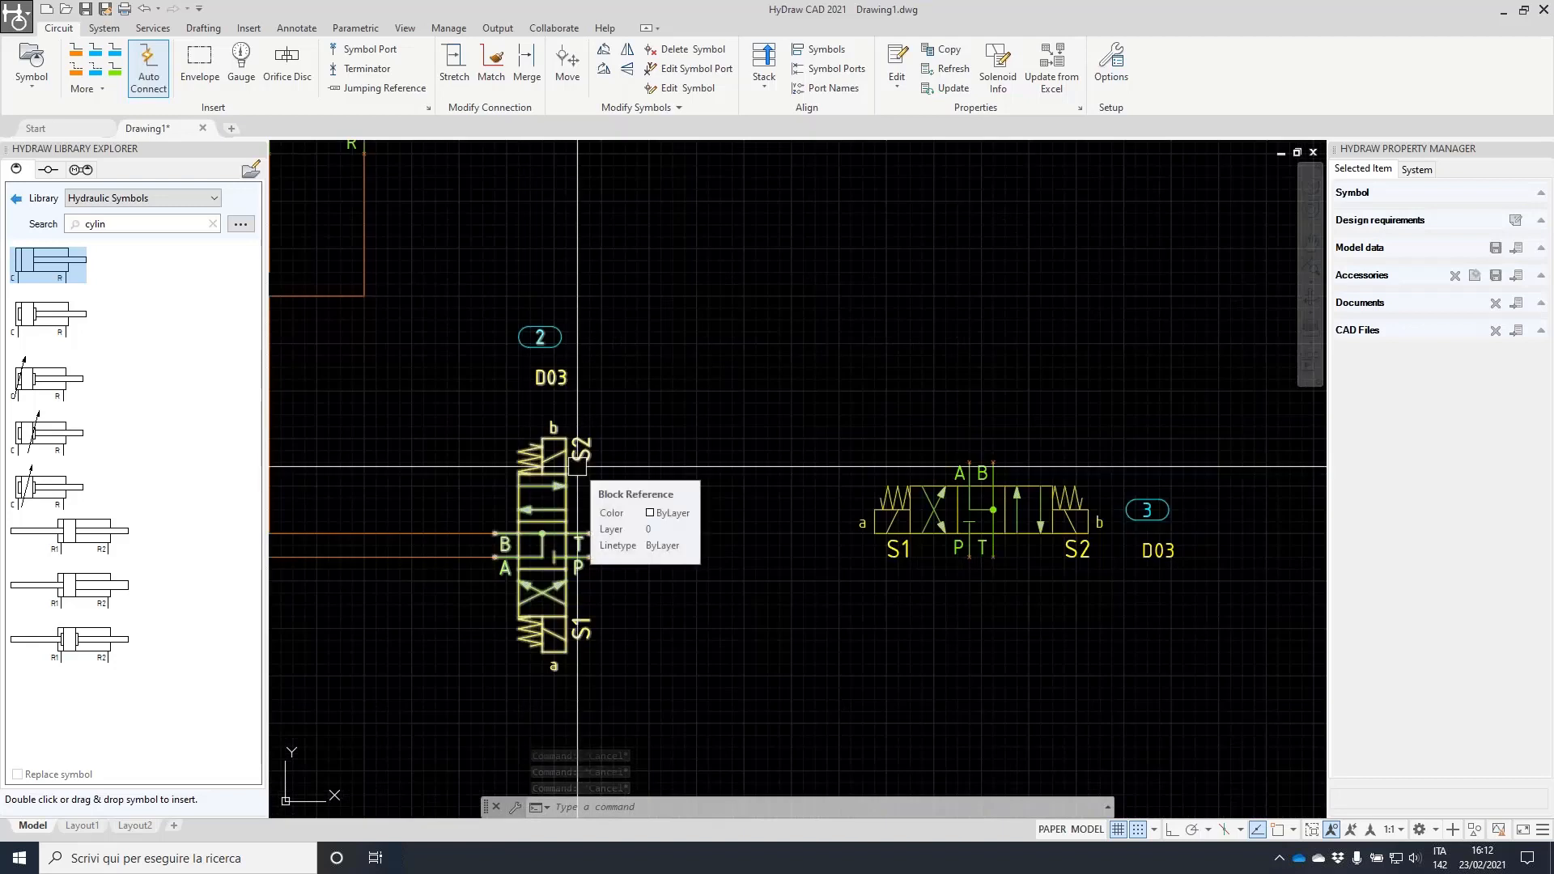
left_click(969, 508)
left_click(970, 557)
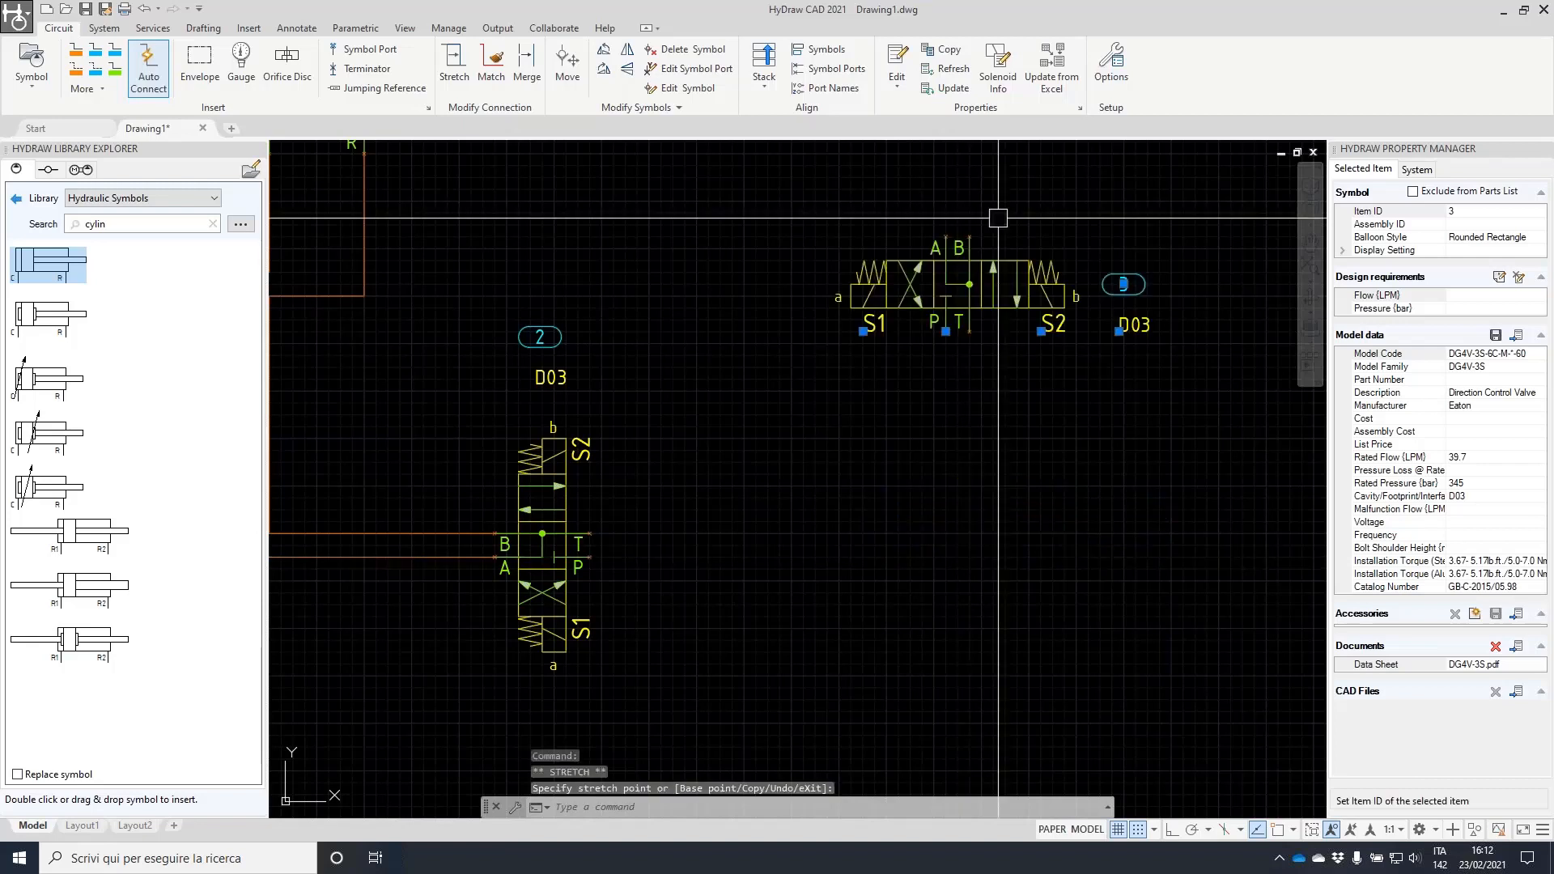
- Rotate valve 3 to the left and centre the view on the symbol and its balloon
scroll(632, 473, "up", 2)
scroll(632, 473, "up", 1)
scroll(986, 285, "down", 1)
right_click(986, 285)
left_click(1039, 576)
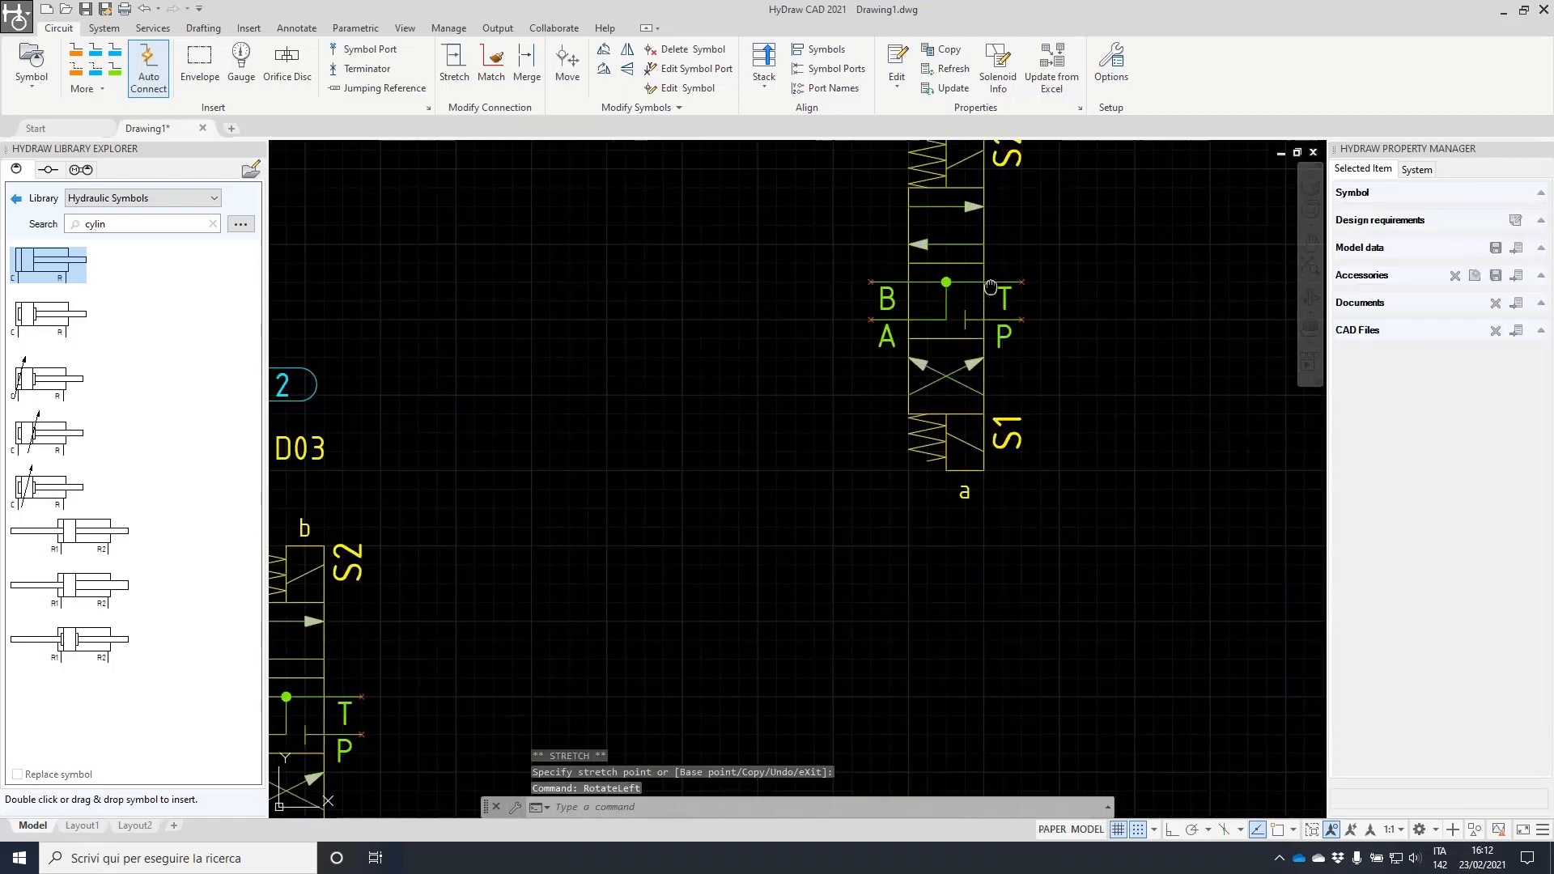
middle_click_drag(991, 287, 849, 561)
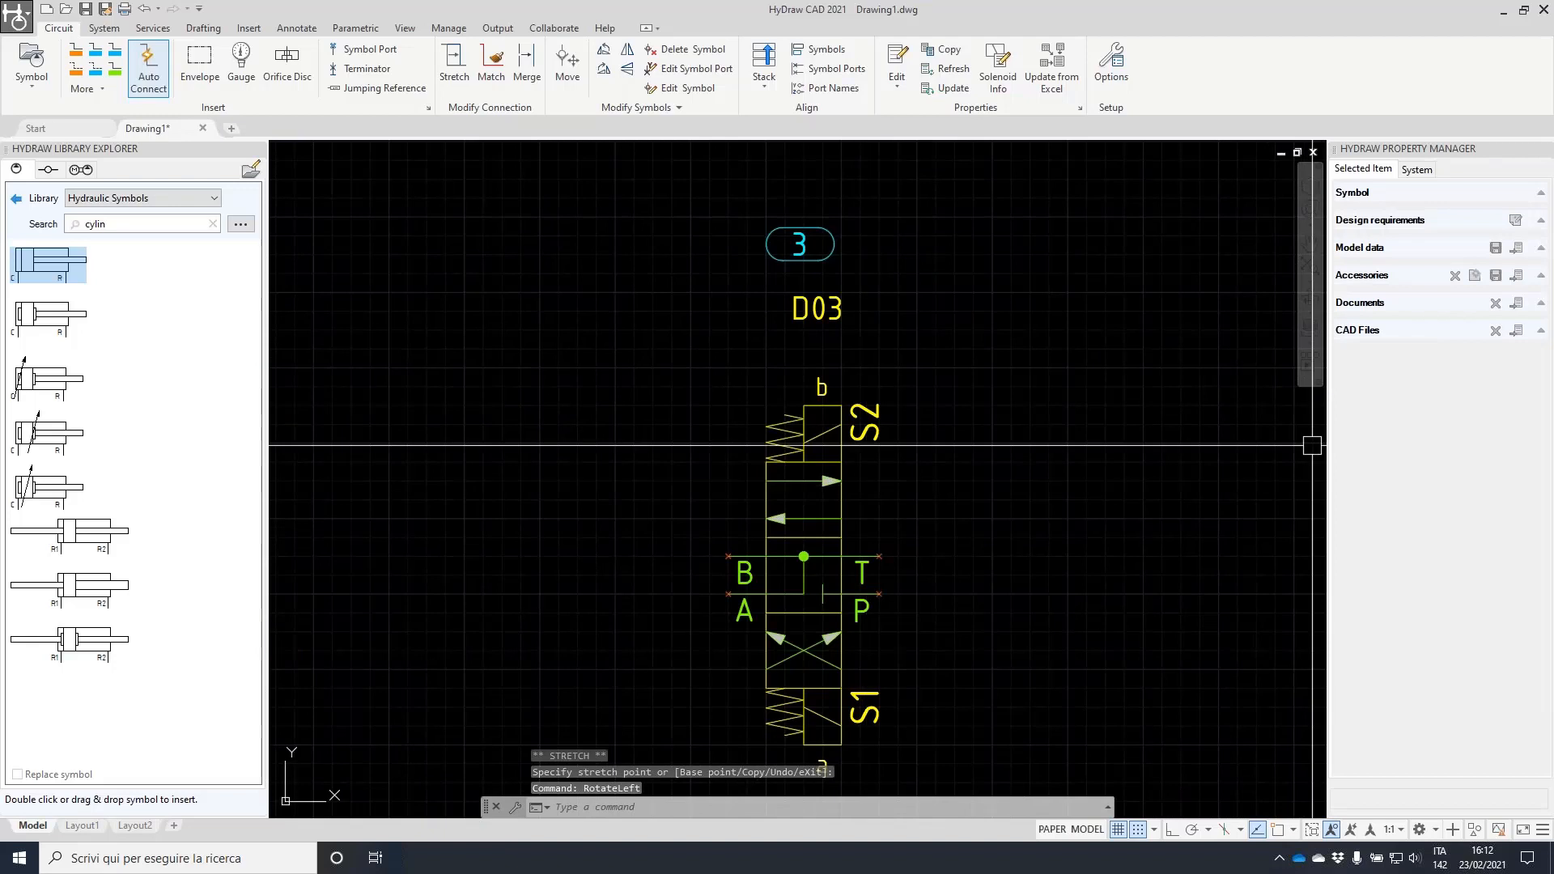
mouse_move(769, 197)
left_mouse_down()
mouse_move(870, 217)
mouse_move(785, 201)
left_mouse_up()
mouse_move(1120, 550)
left_mouse_down()
mouse_move(1102, 601)
mouse_move(1181, 534)
mouse_move(1214, 572)
mouse_move(877, 215)
mouse_move(891, 180)
left_mouse_up()
left_click_drag(789, 283, 875, 271)
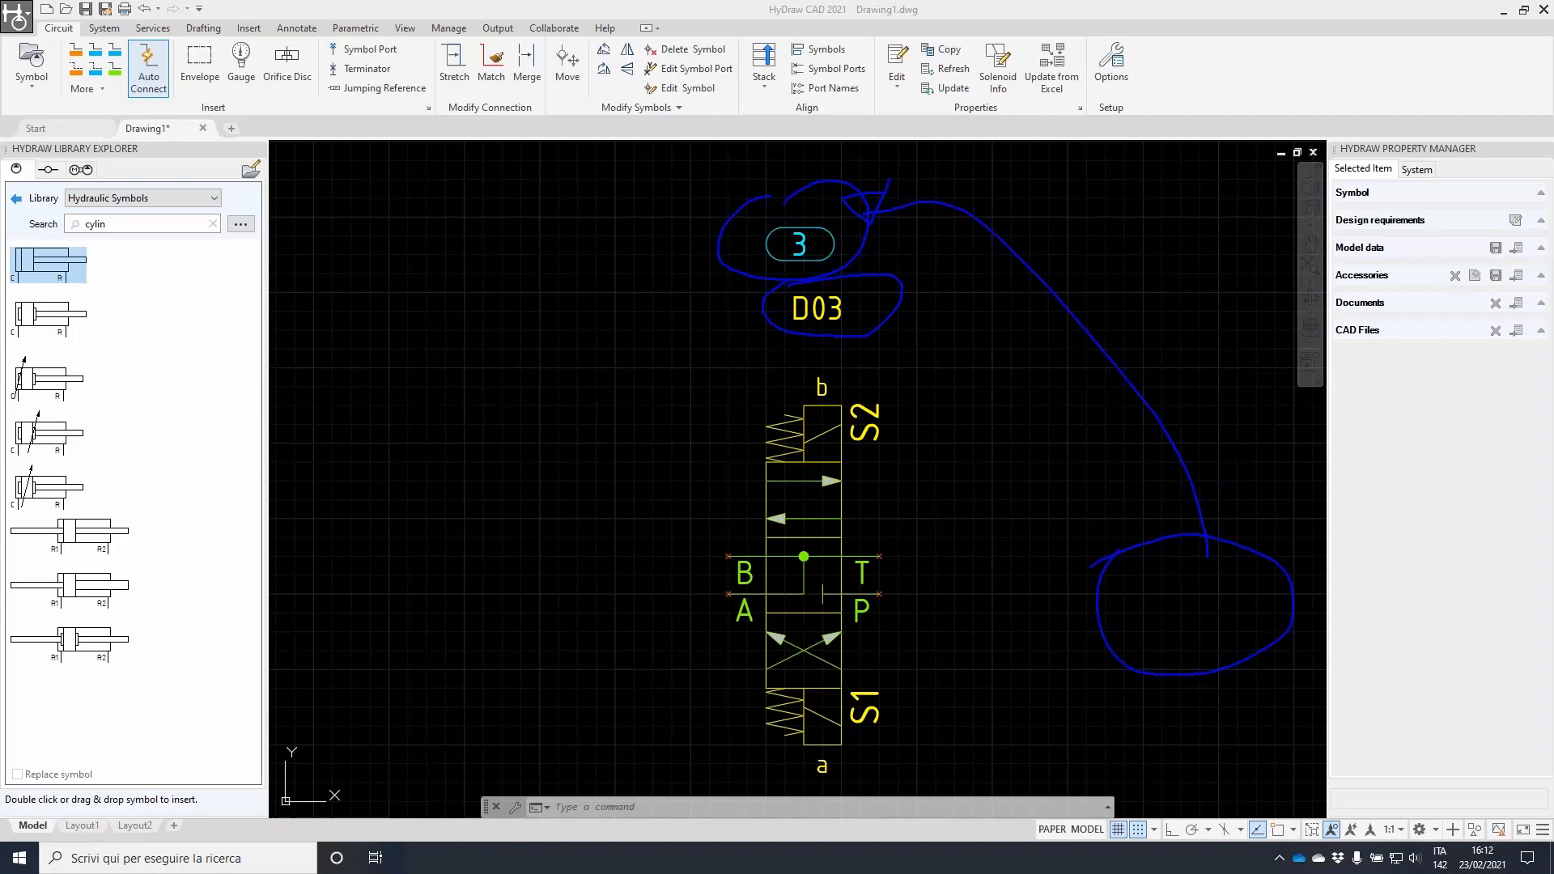
- Switch to HyDraw CAD 2020 and copy valve 1 once into the empty area to the right of the cylinder
key("alt+Tab")
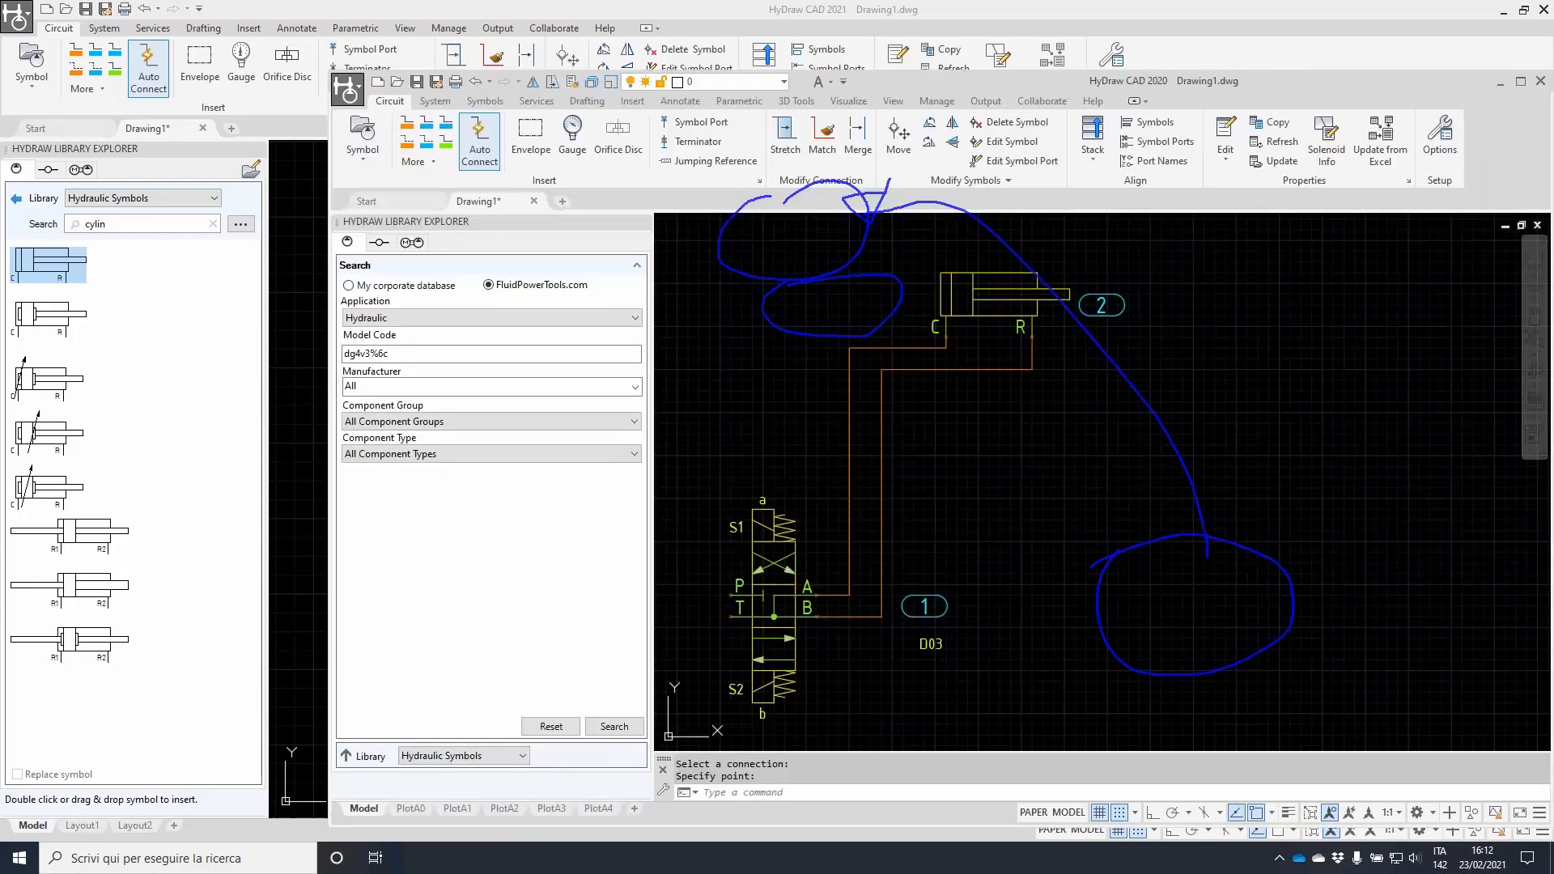
left_click(742, 554)
right_click(759, 558)
left_click(823, 221)
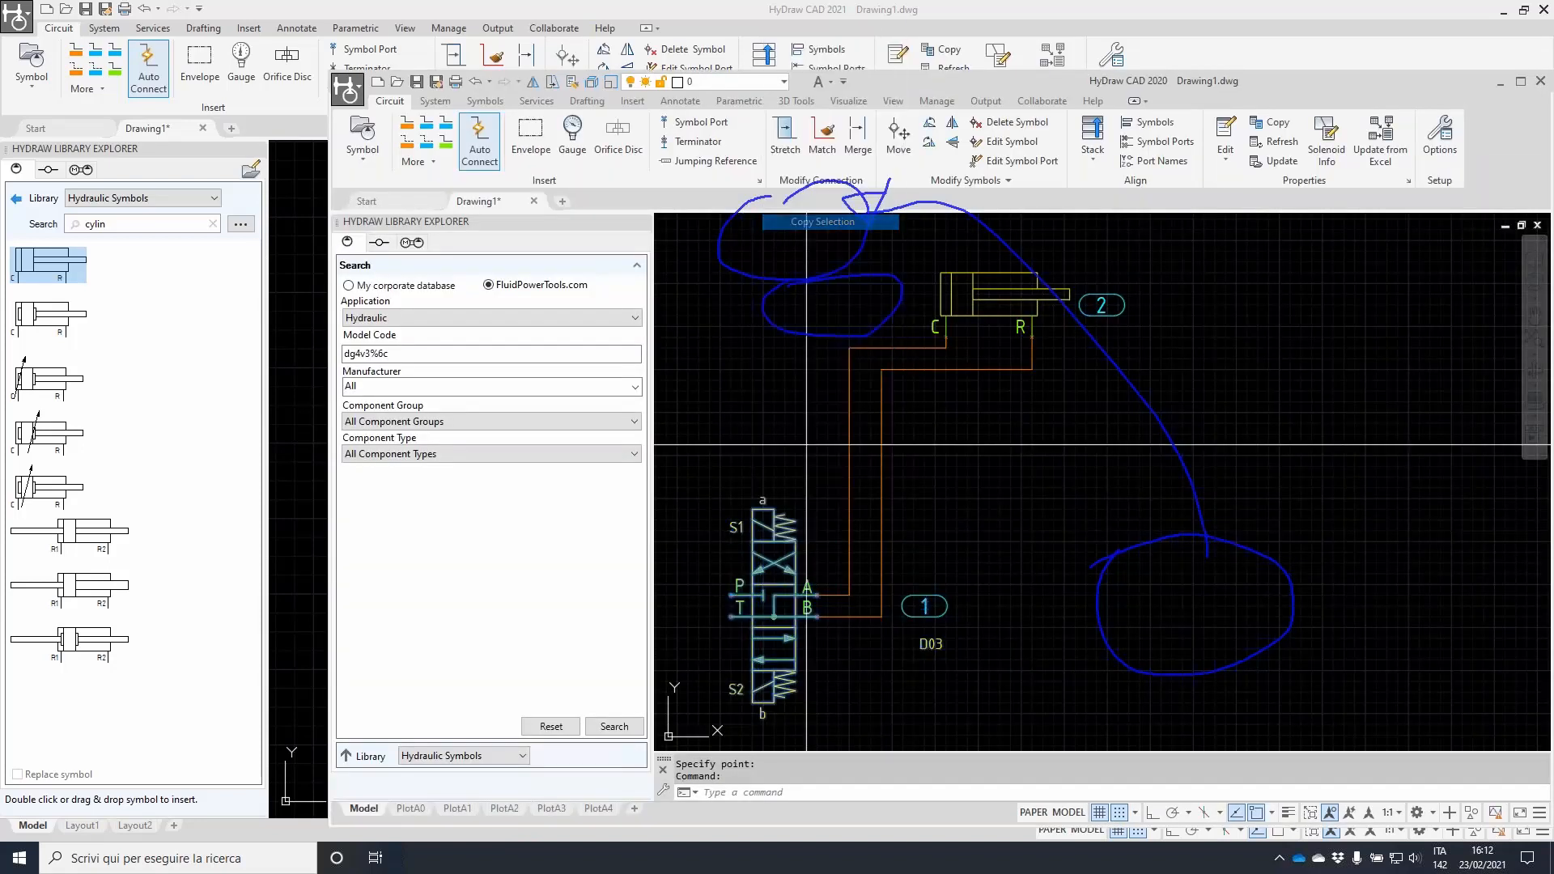
left_click(760, 555)
left_click(1366, 368)
middle_click_drag(1366, 369, 968, 454)
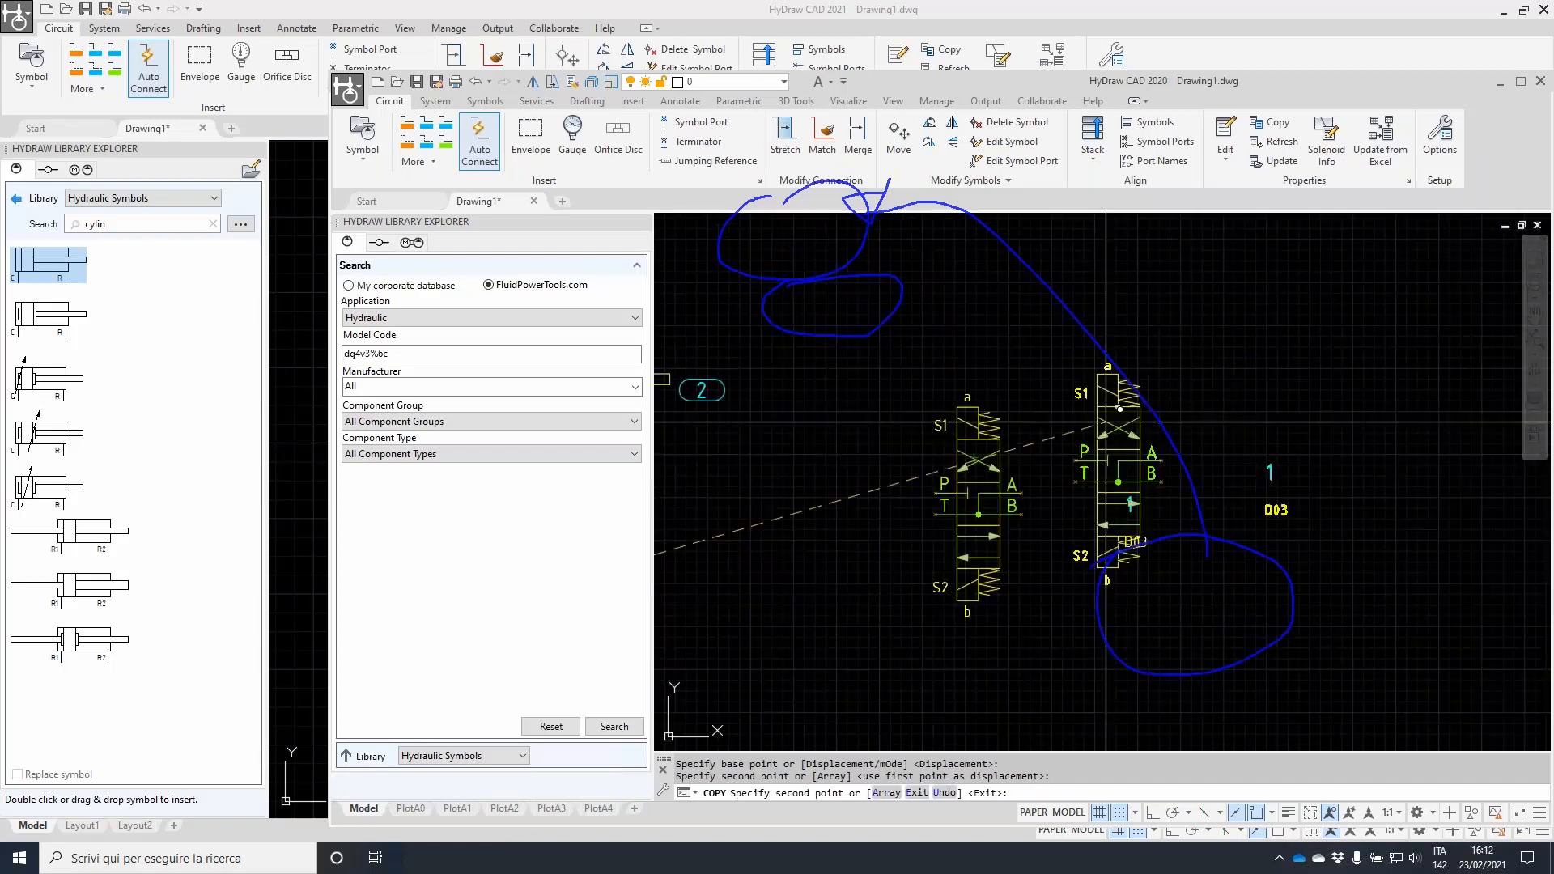
key("Escape")
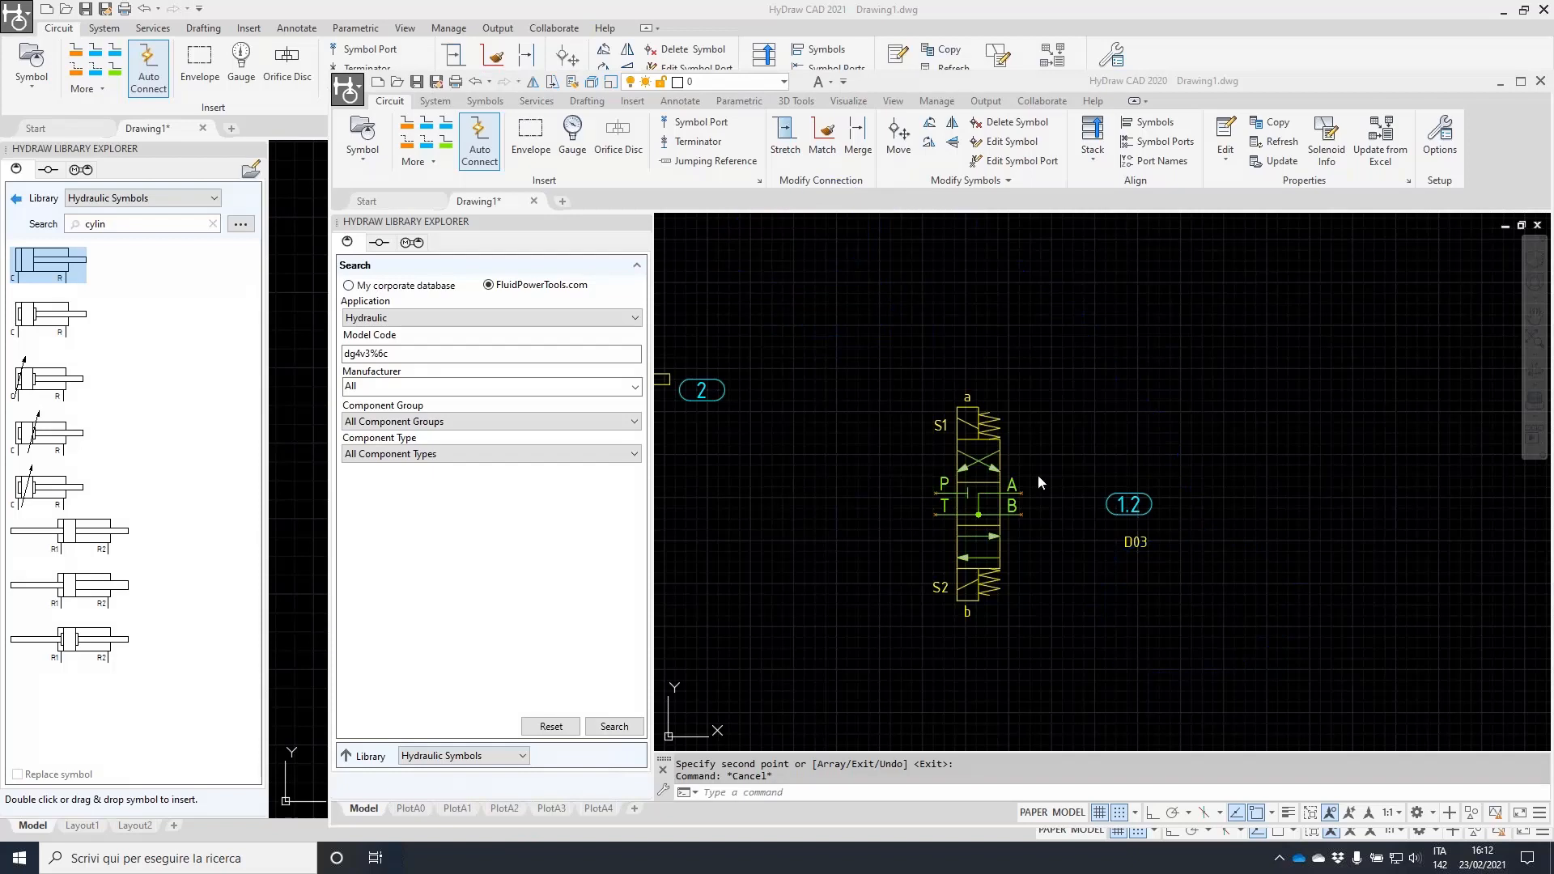
- Rotate the copied valve to the left in HyDraw CAD 2020
left_click(974, 481)
right_click(975, 482)
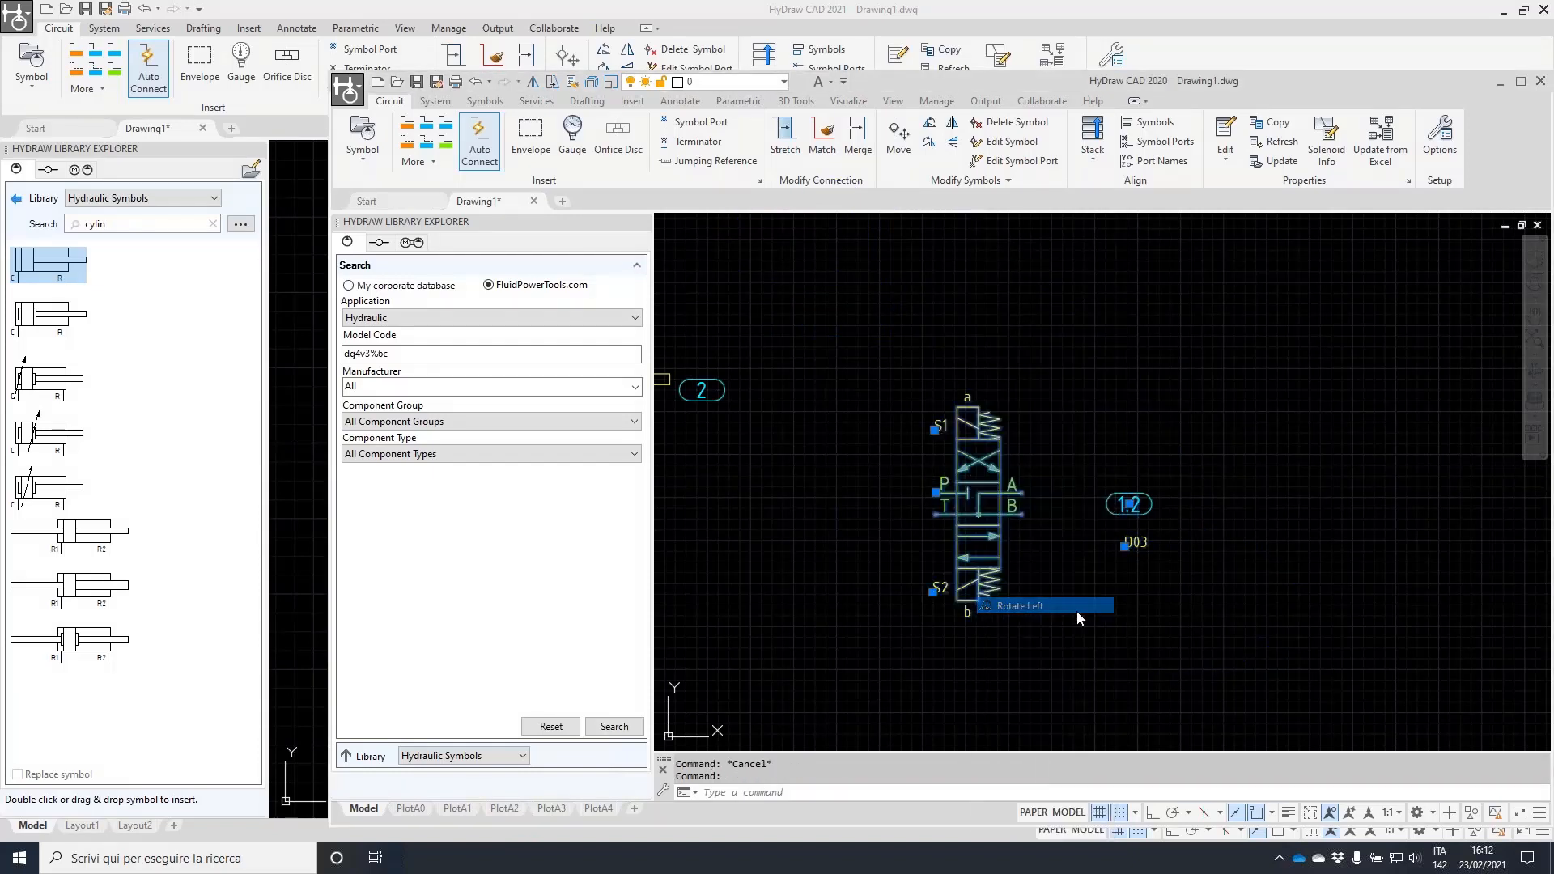
left_click(1076, 610)
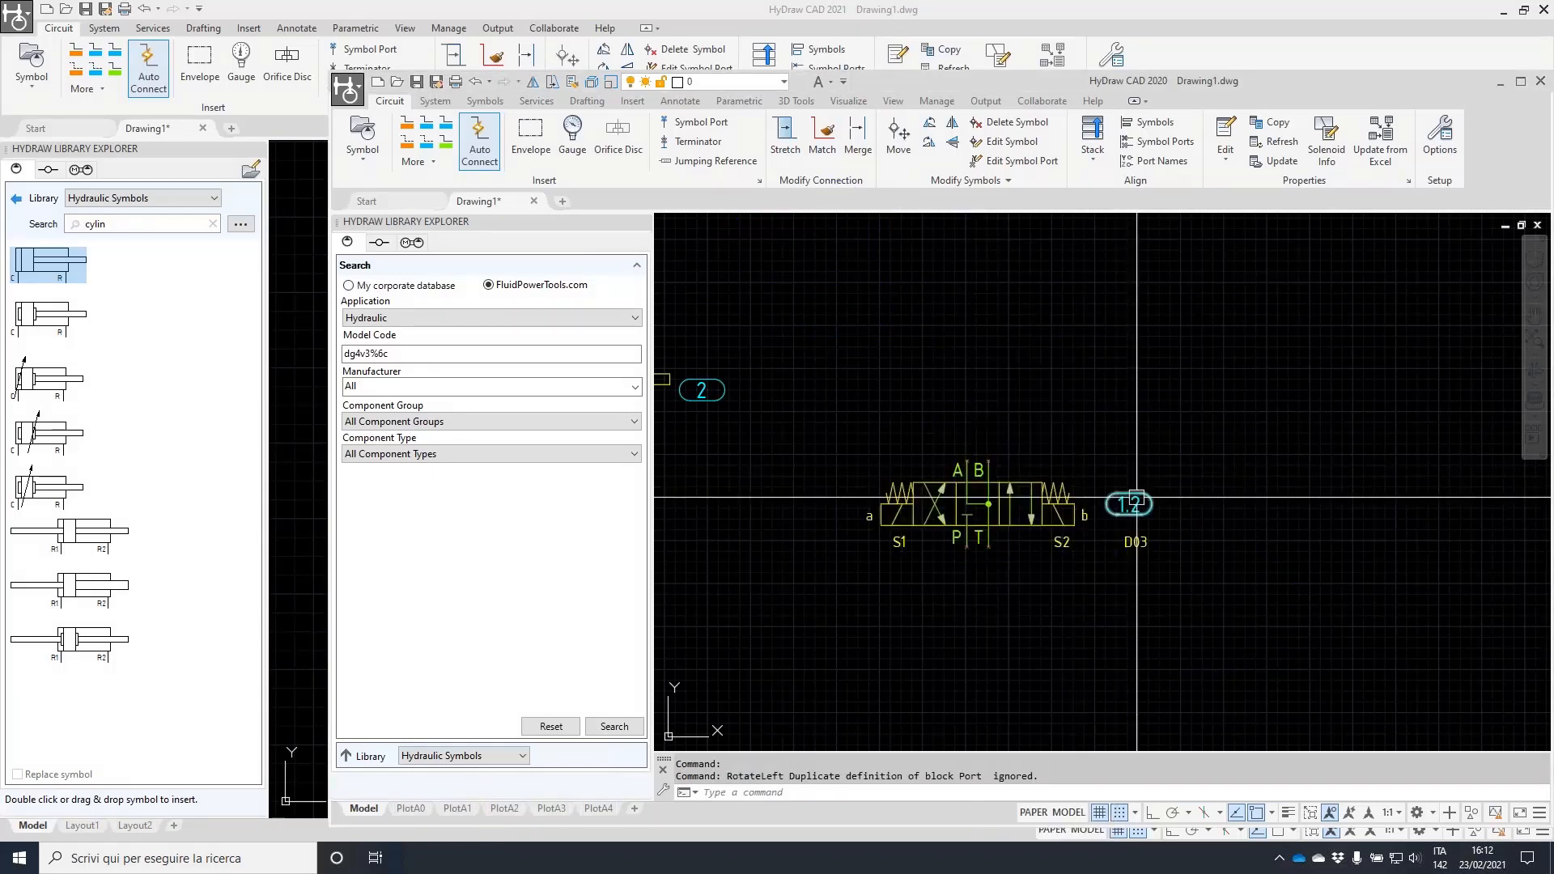
- Rotate the copied valve 1.2 to the left and draw a pressure line from its port P to the right, past the balloon
right_click(994, 502)
left_click(1078, 603)
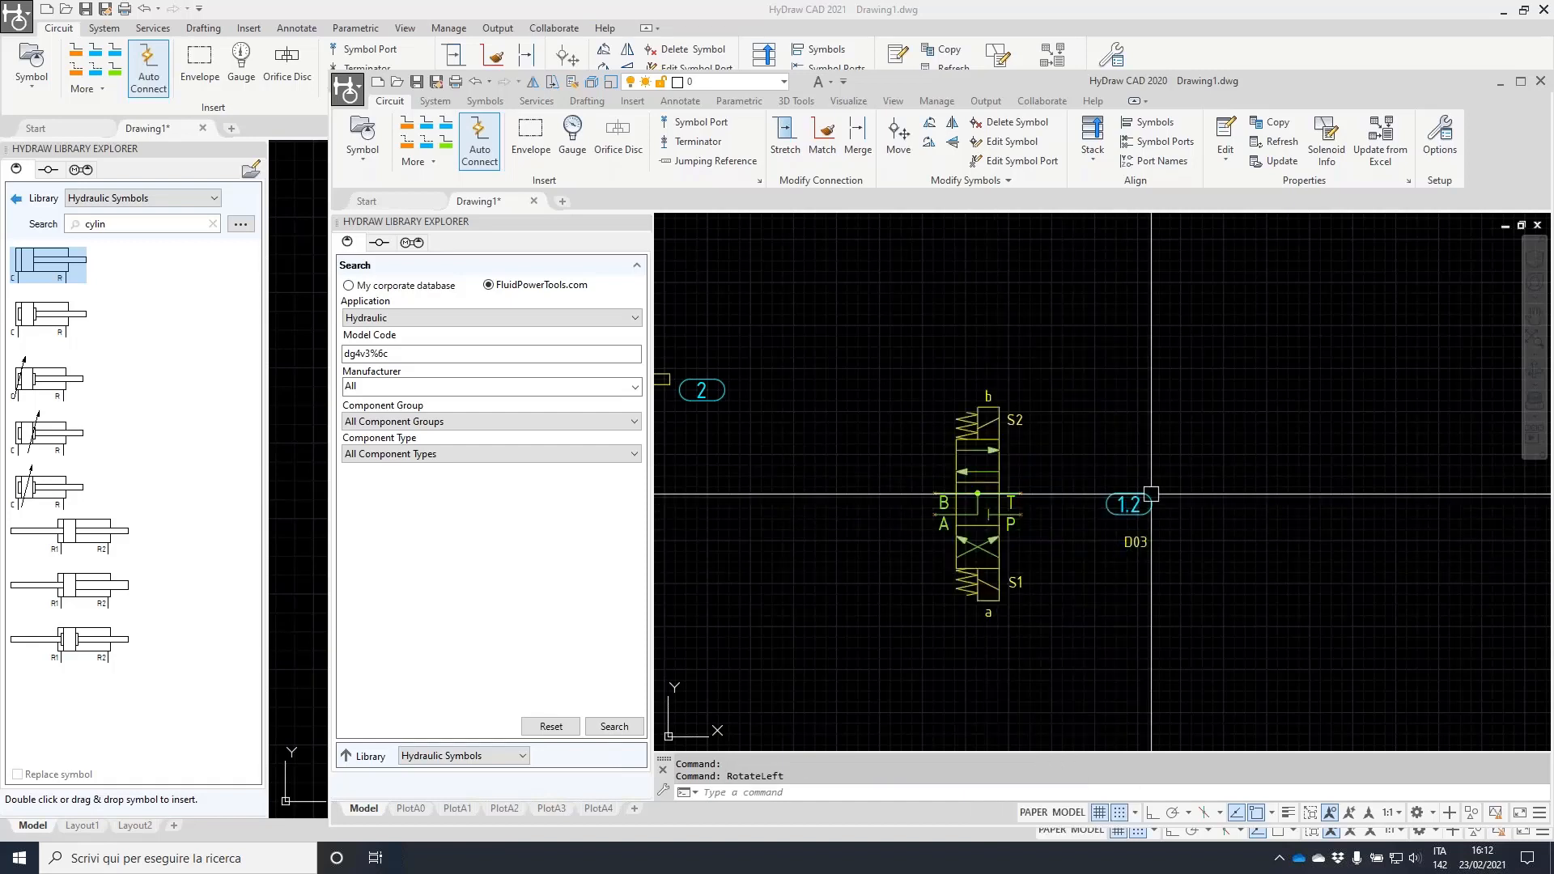
left_click(405, 132)
left_click(1020, 514)
left_click(1364, 509)
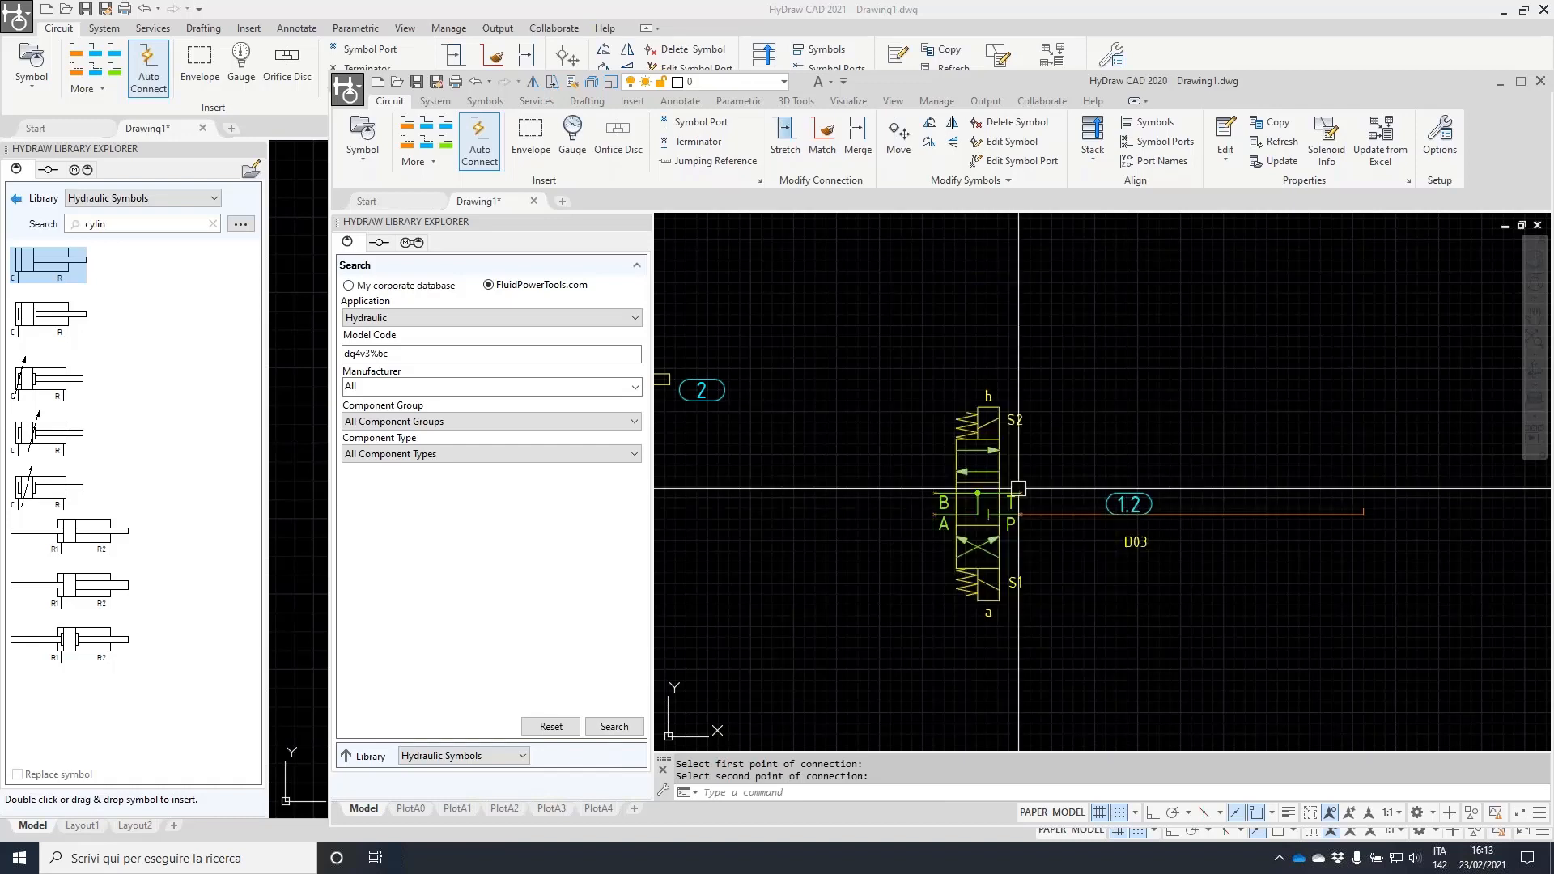
- Move the 1.2 balloon above the rotated valve and pick up its D03 label for relocation
left_click(993, 452)
left_click(1129, 504)
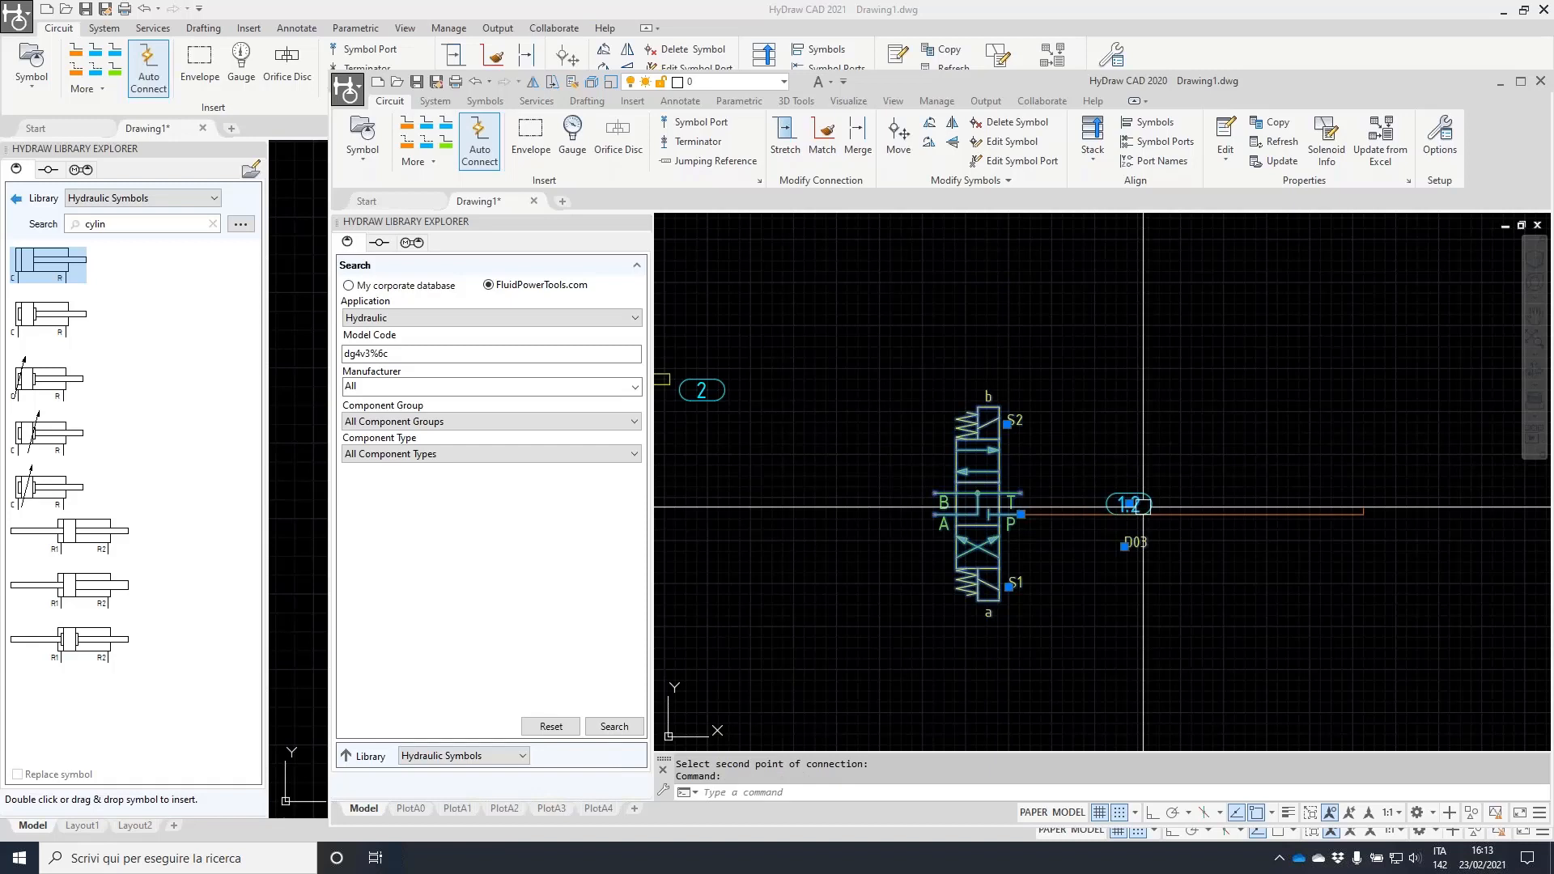
left_click(962, 353)
left_click(1124, 547)
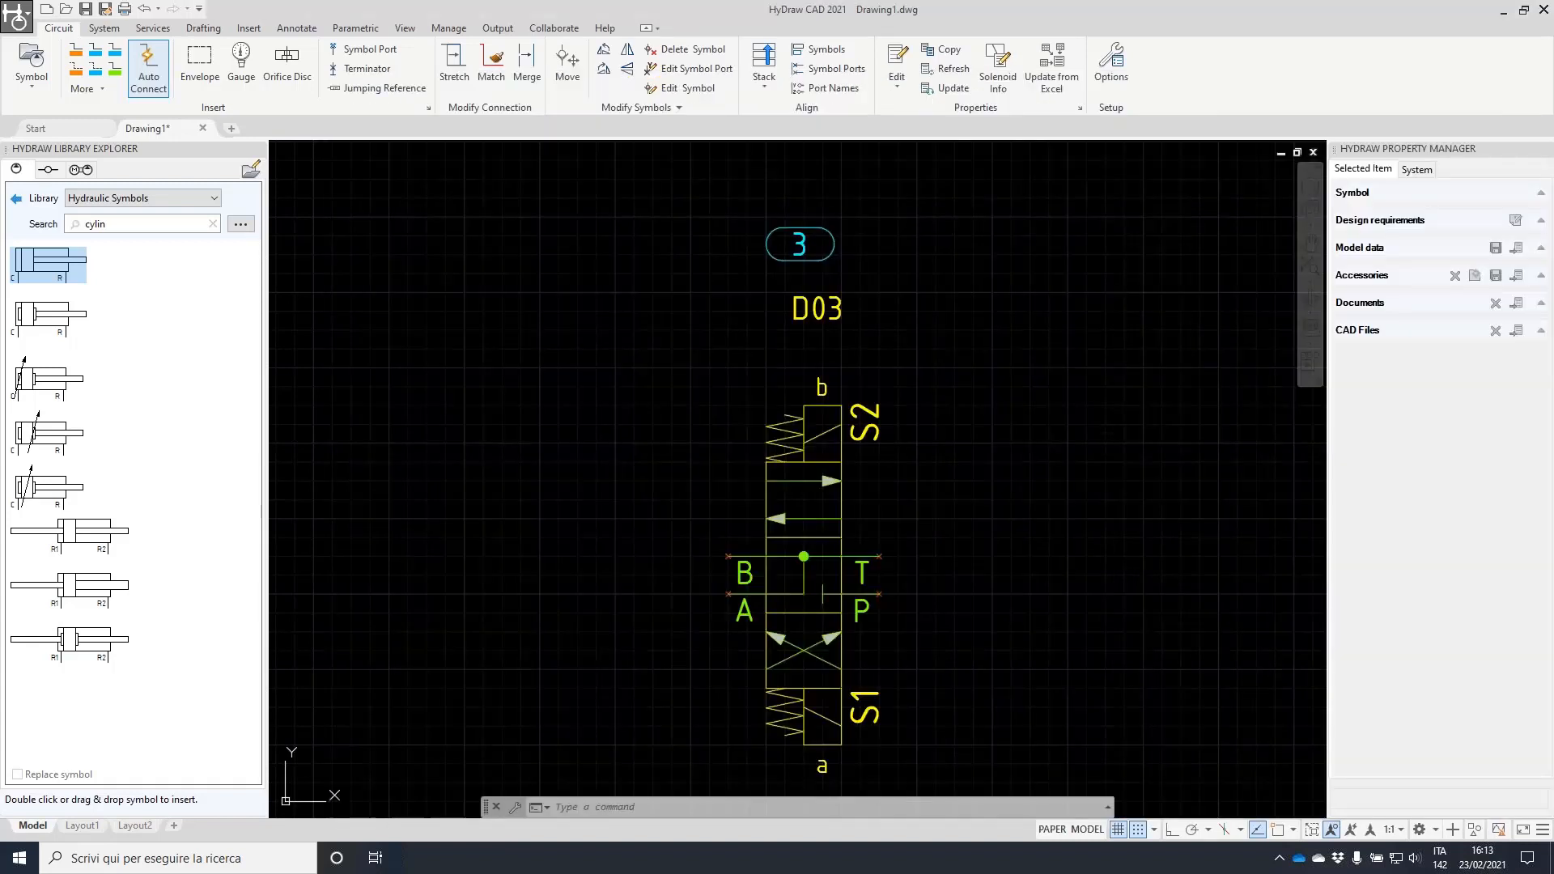
- Switch to HyDraw CAD 2021 and examine how the S1 and S2 labels sit beside rotated valve 3
scroll(817, 389, "down", 2)
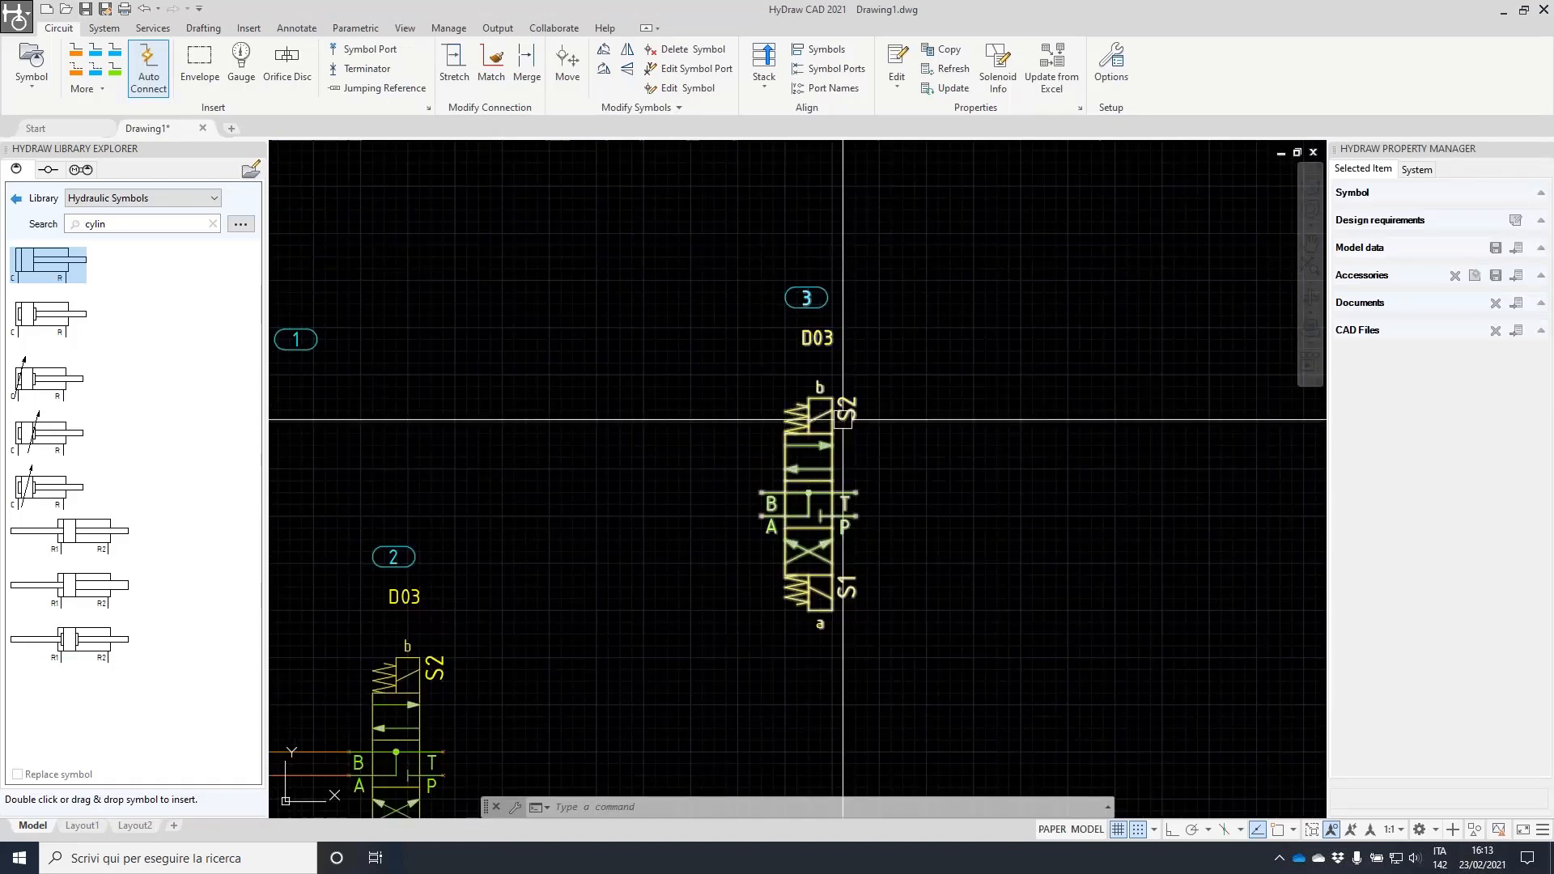
scroll(806, 303, "up", 2)
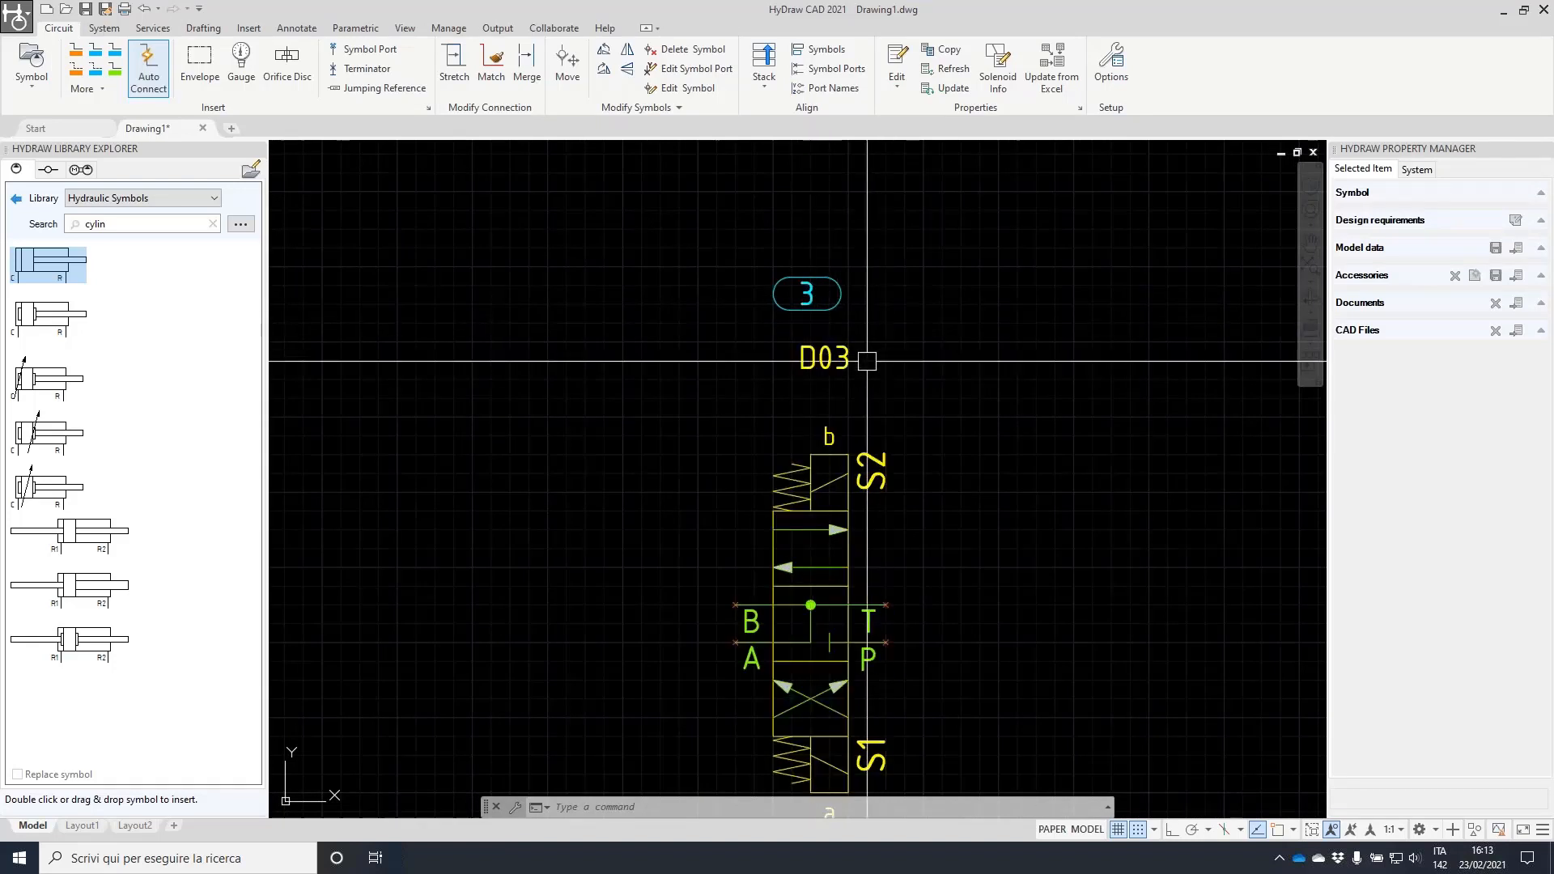
middle_click_drag(901, 444, 790, 264)
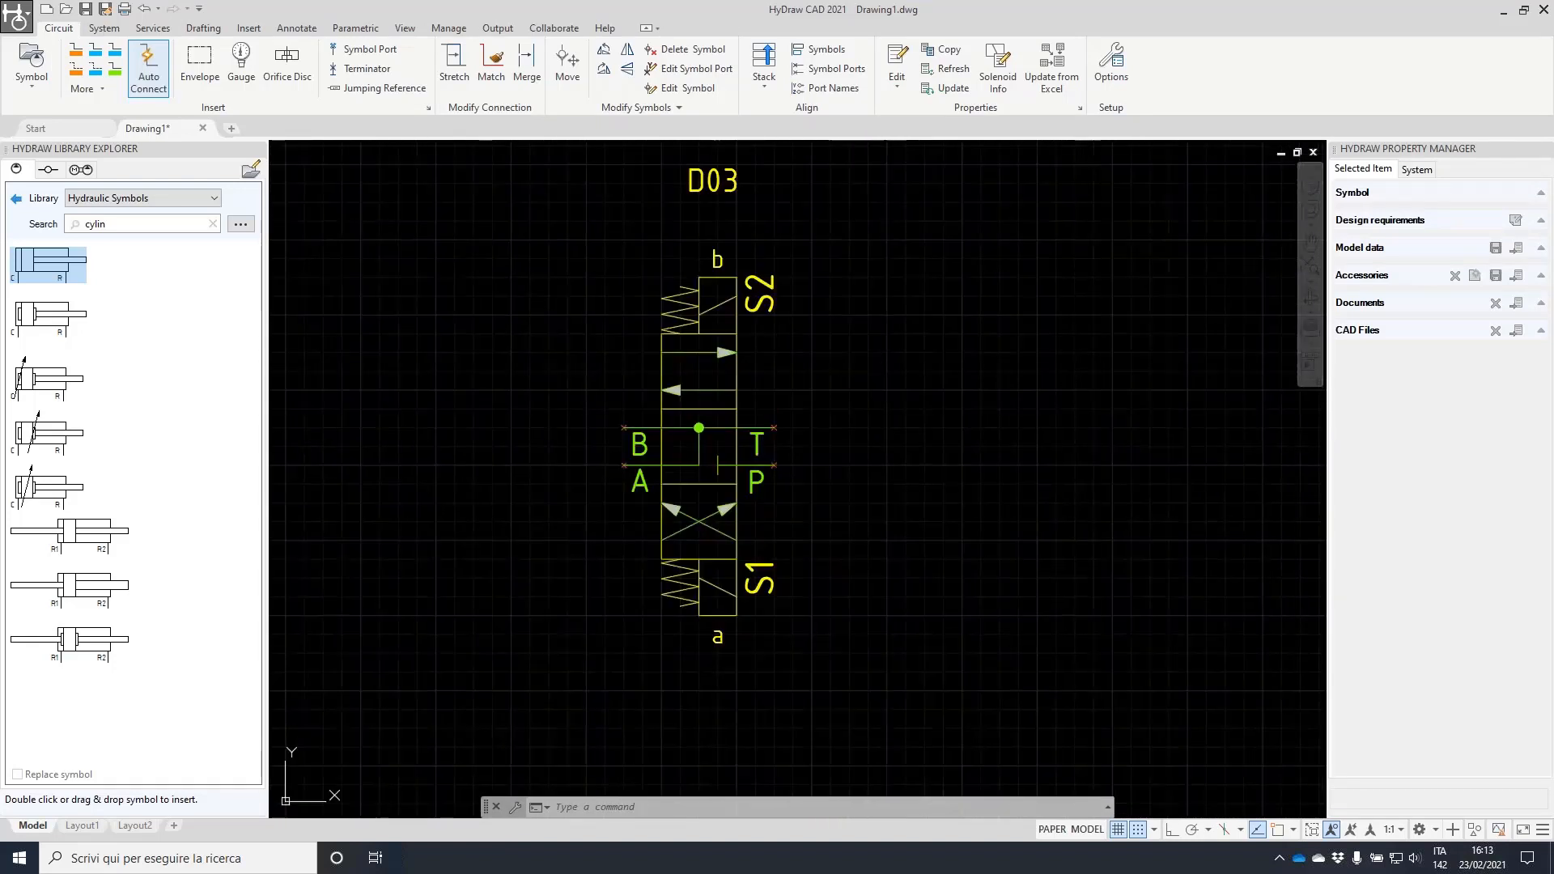
mouse_move(775, 245)
left_mouse_down()
mouse_move(747, 327)
mouse_move(743, 275)
left_mouse_up()
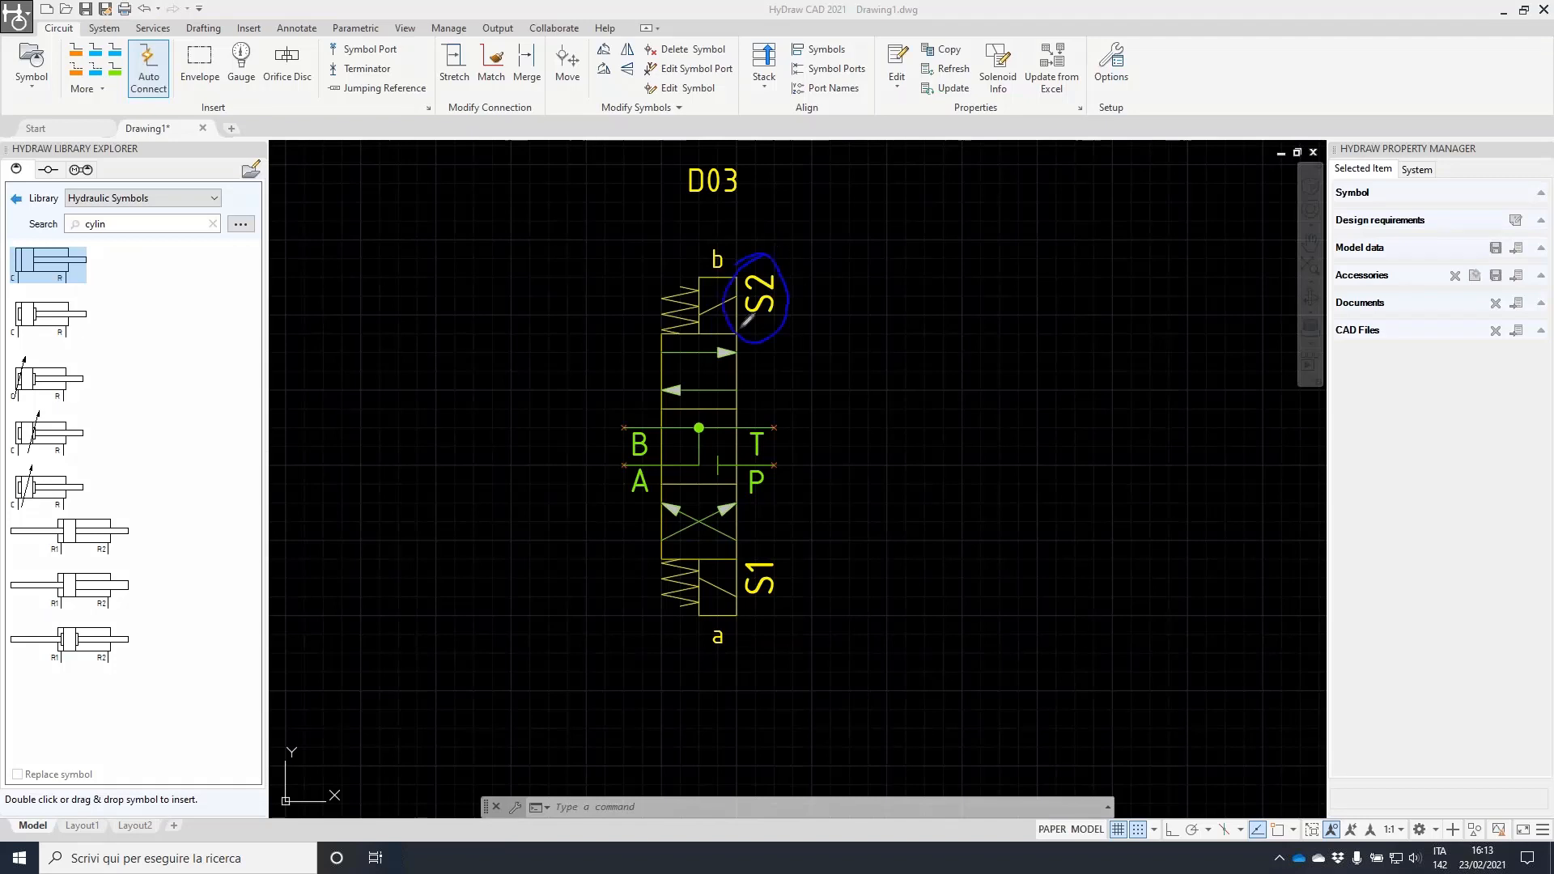
mouse_move(738, 548)
left_mouse_down()
mouse_move(811, 576)
mouse_move(716, 557)
left_mouse_up()
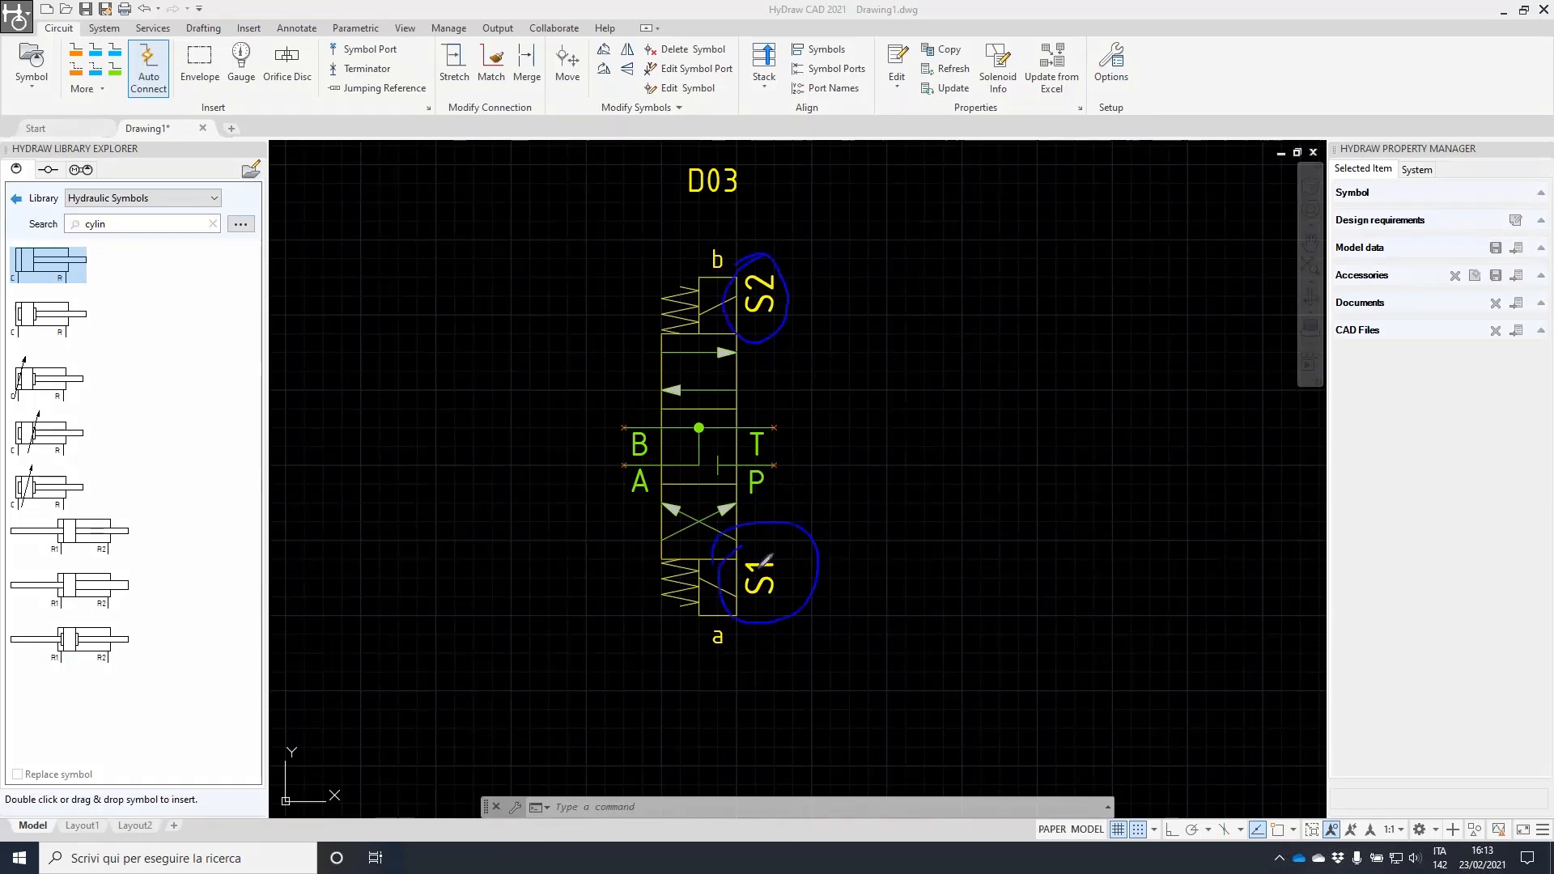
mouse_move(757, 536)
left_mouse_down()
mouse_move(774, 603)
mouse_move(765, 538)
left_mouse_up()
mouse_move(771, 247)
left_mouse_down()
mouse_move(735, 302)
mouse_move(766, 260)
left_mouse_up()
mouse_move(620, 241)
left_mouse_down()
mouse_move(712, 248)
mouse_move(764, 369)
mouse_move(765, 648)
mouse_move(629, 629)
mouse_move(606, 257)
left_mouse_up()
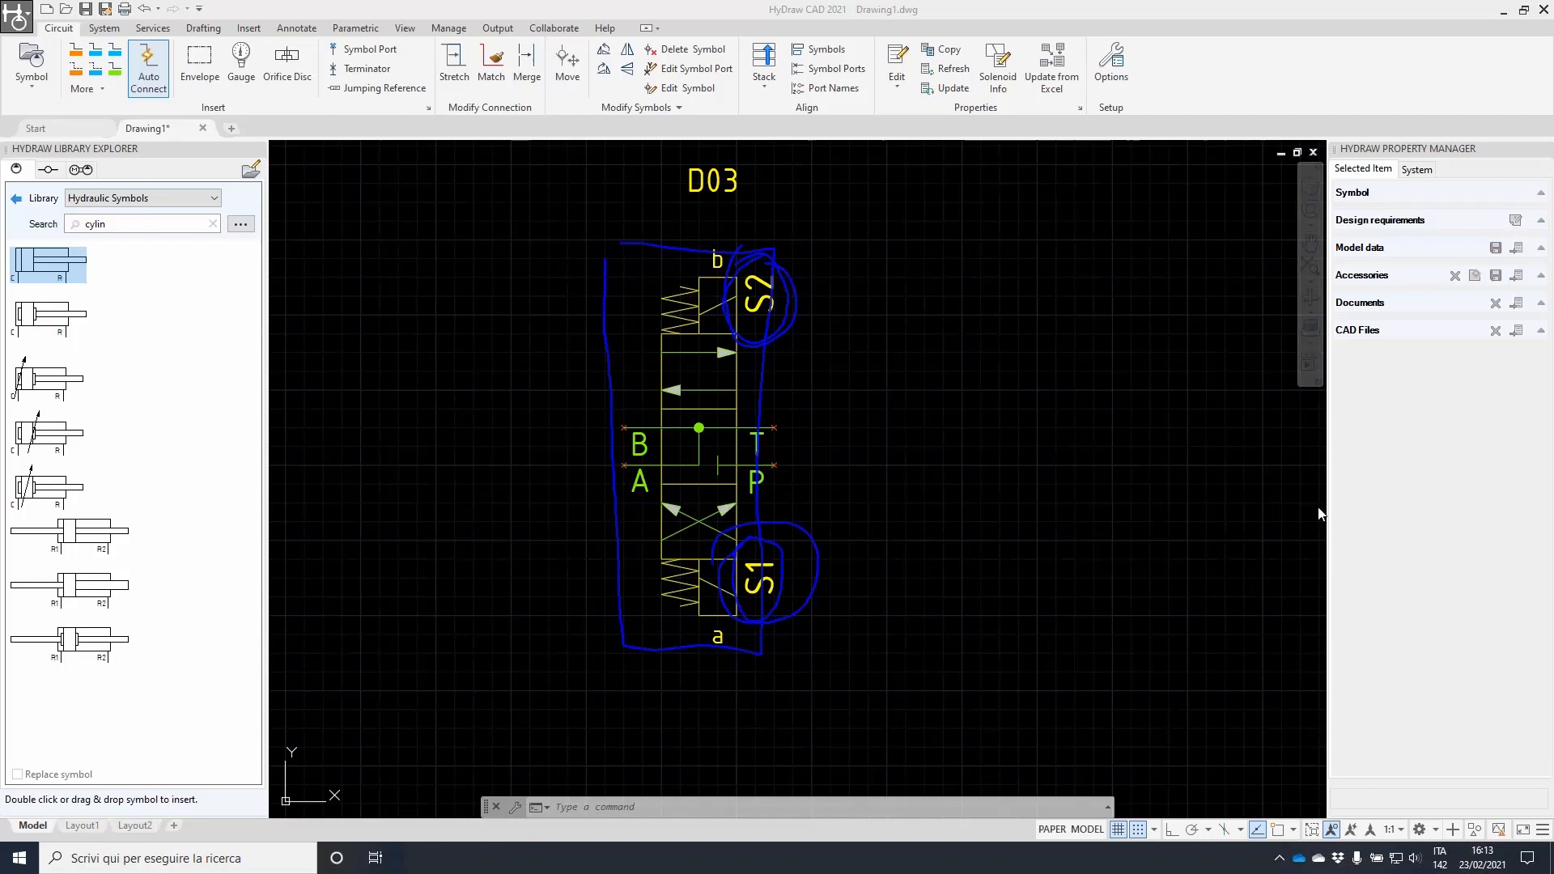
key("Escape")
left_click(664, 429)
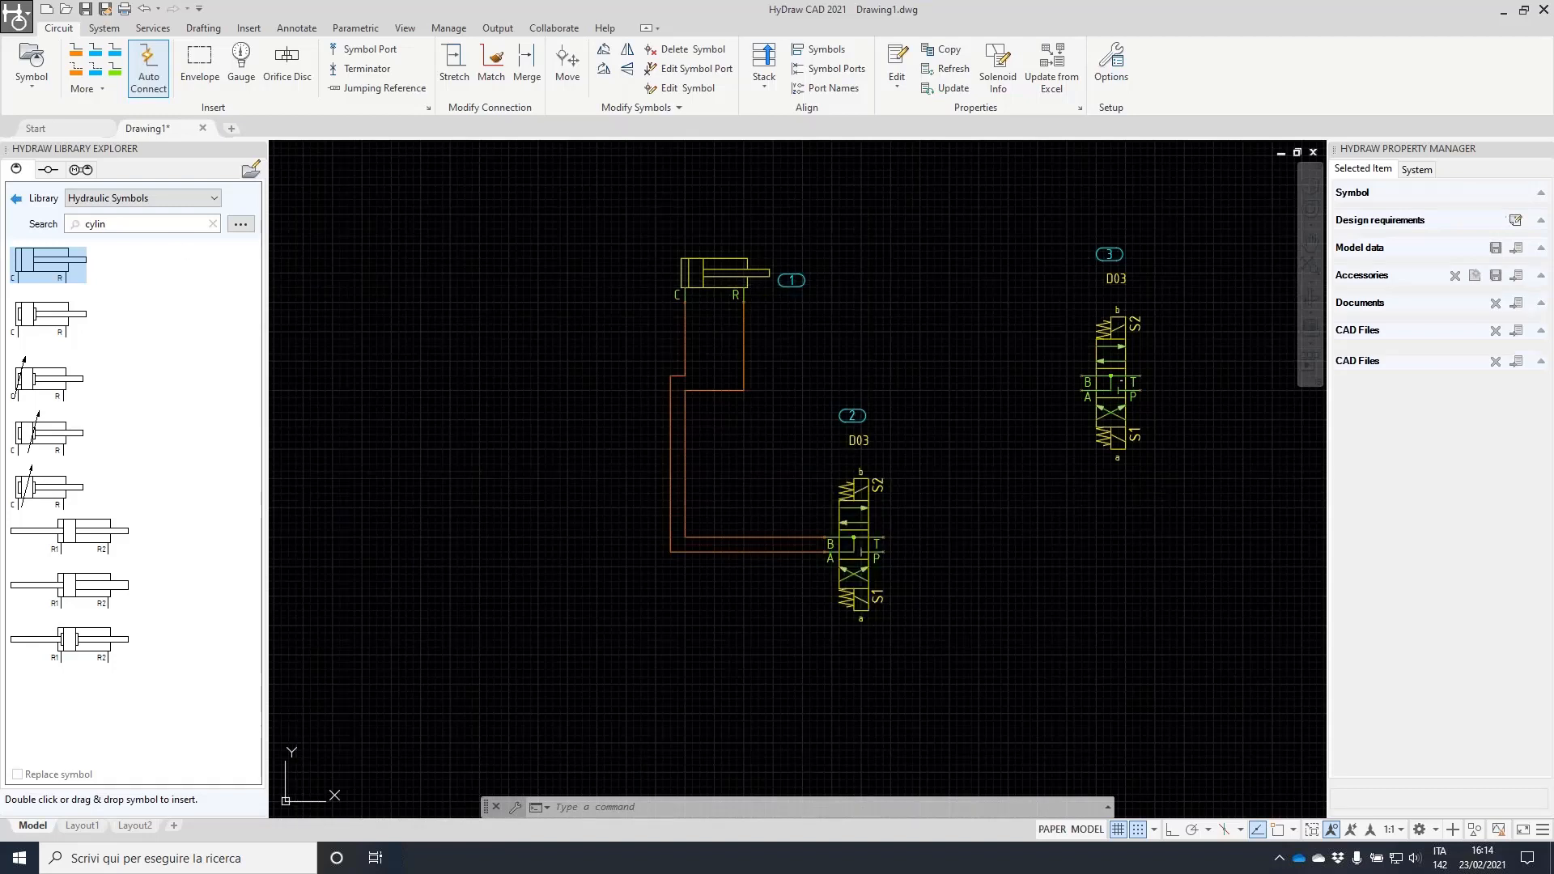
- Copy valve 3 once into the empty area to its lower right
left_click(1119, 307)
right_click(1120, 298)
left_click(1184, 504)
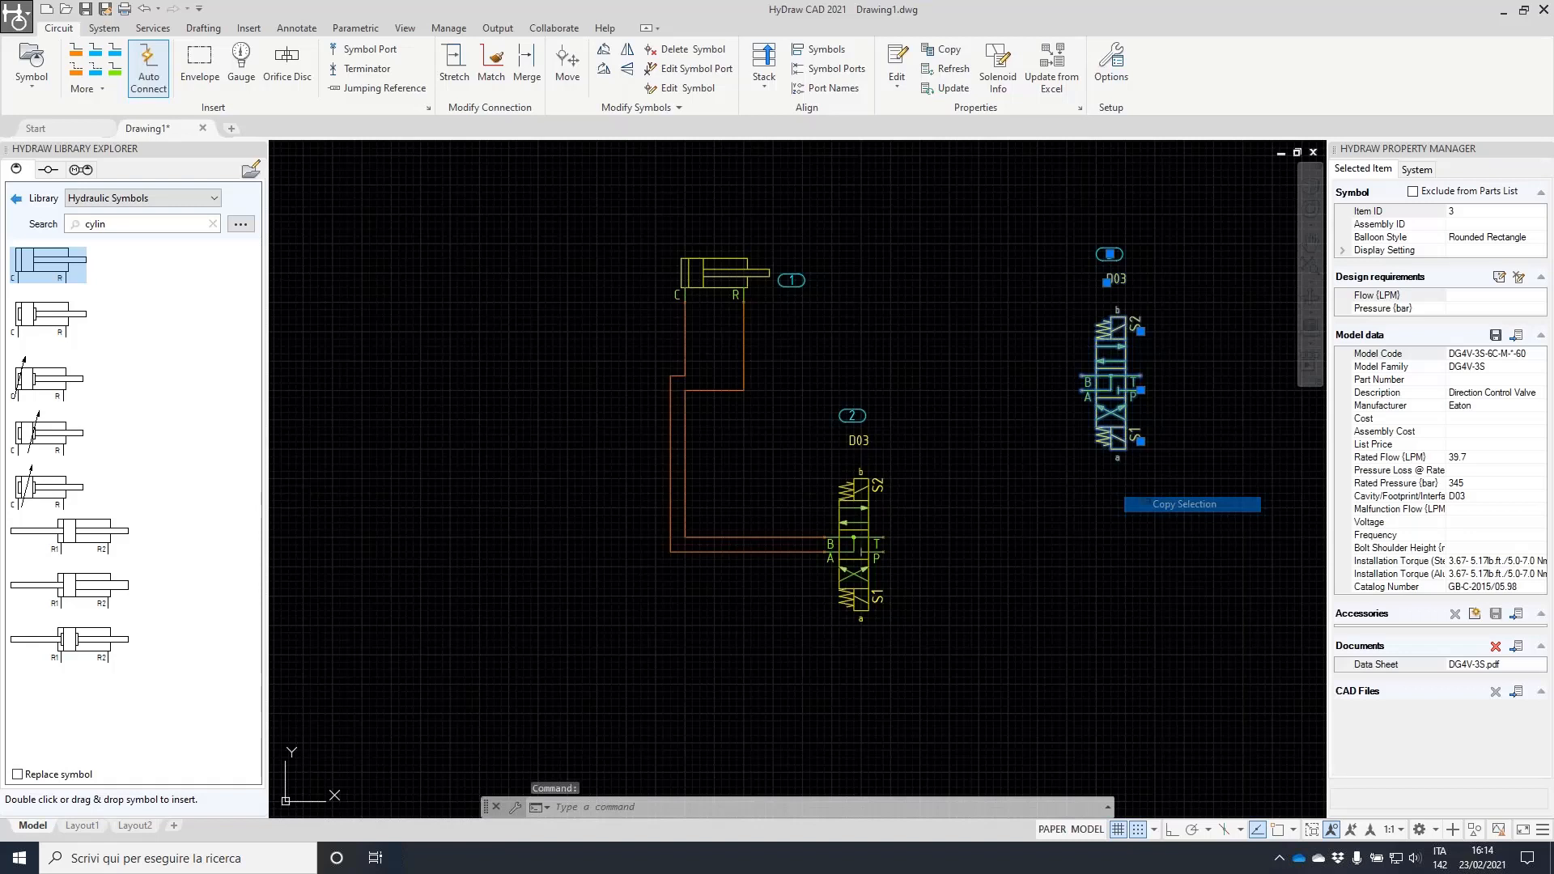
left_click(1079, 339)
middle_click_drag(1079, 339, 537, 233)
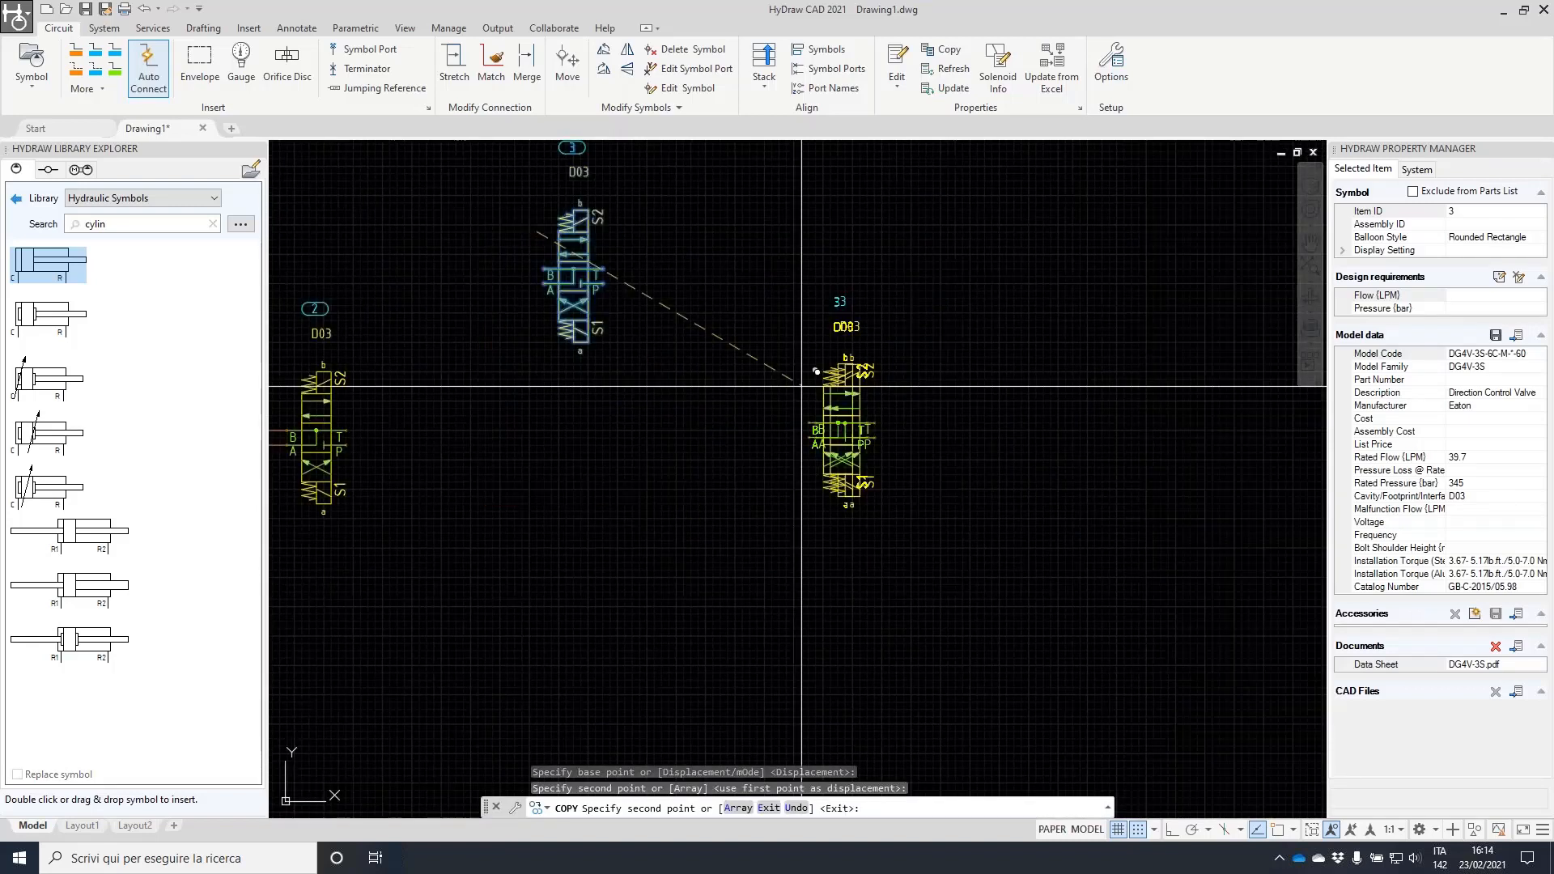
left_click(805, 386)
key("Escape")
- Rotate the copied valve to the right so that it lies horizontally
left_click(865, 371)
key("ctrl+r")
key("Escape")
- Copy cylinder 1 once into the free area above the horizontal valve
middle_click_drag(397, 243, 705, 369)
left_click(467, 289)
type("c")
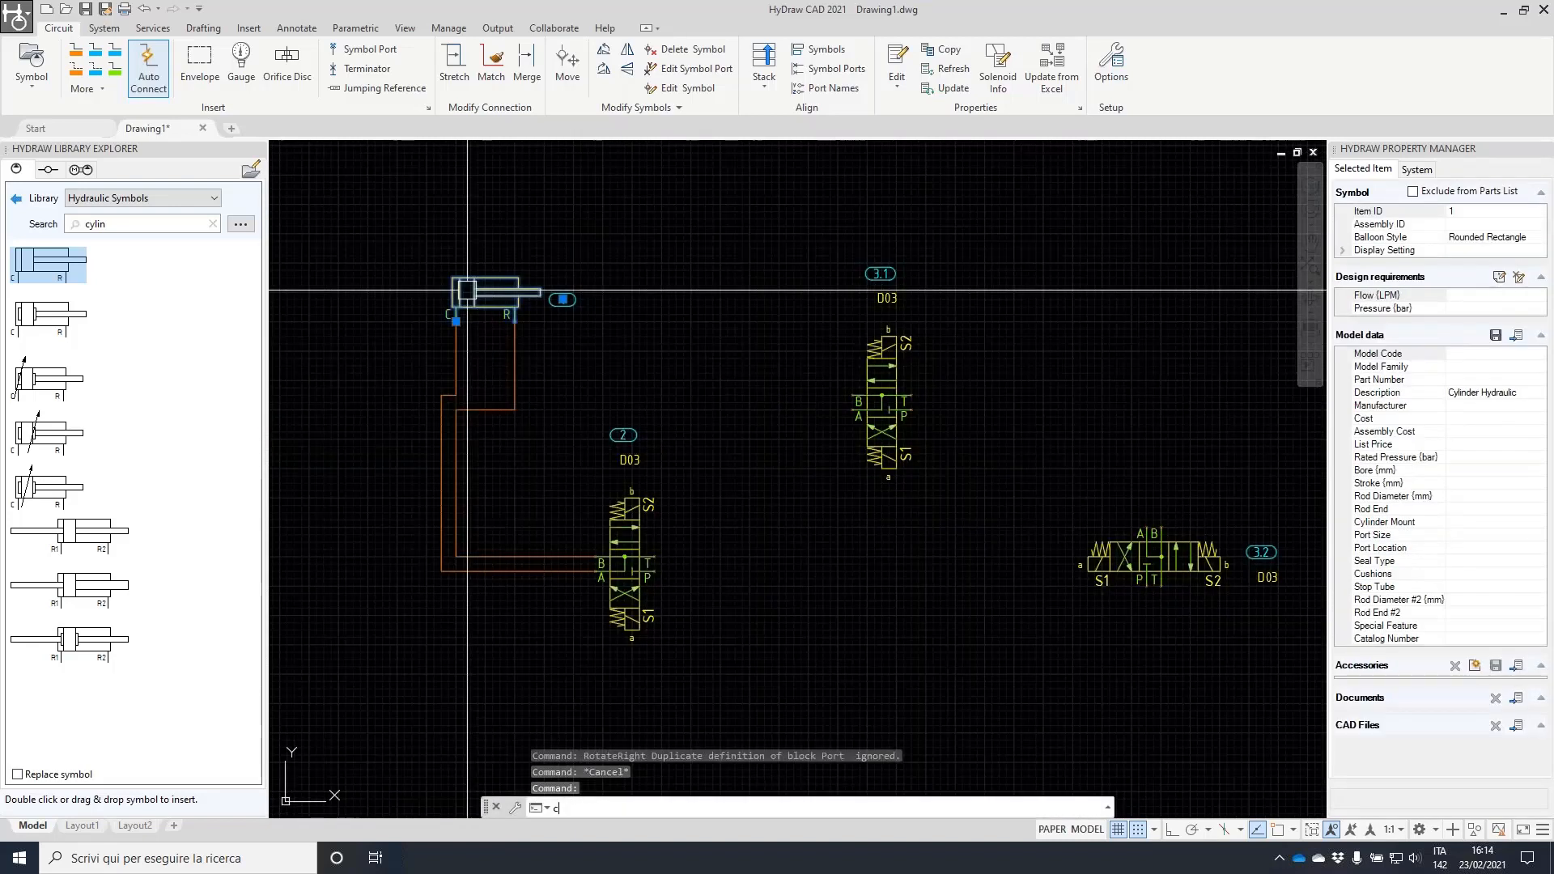
key("Return")
left_click(412, 270)
left_click(1080, 279)
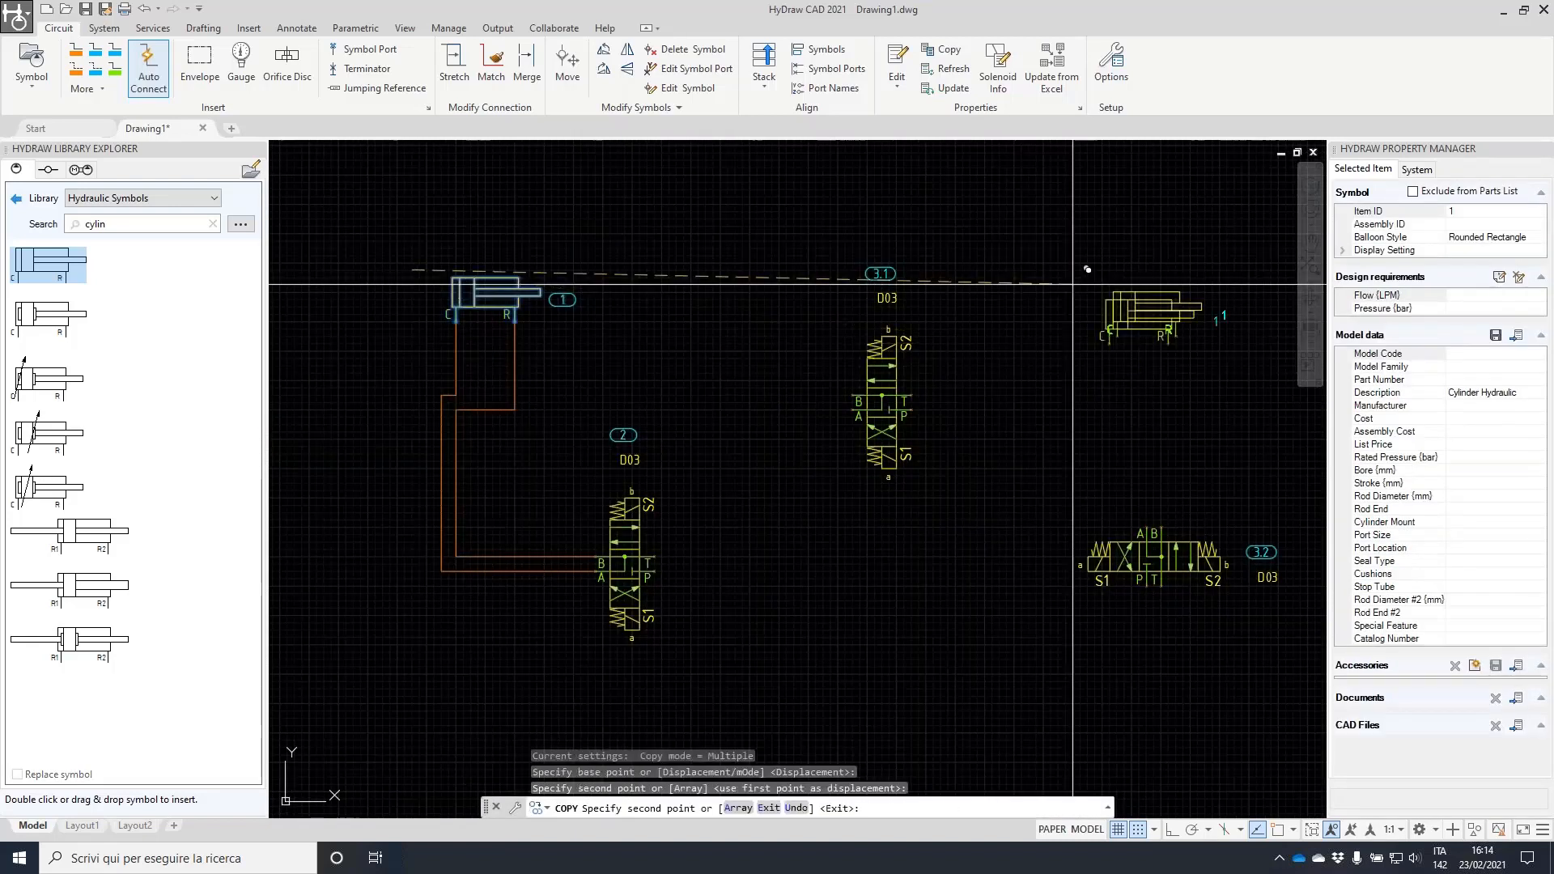
key("Return")
- Draw pressure lines from valve 3.2 port A to cylinder 4 port C and from port B to port R
middle_click_drag(1087, 261, 690, 309)
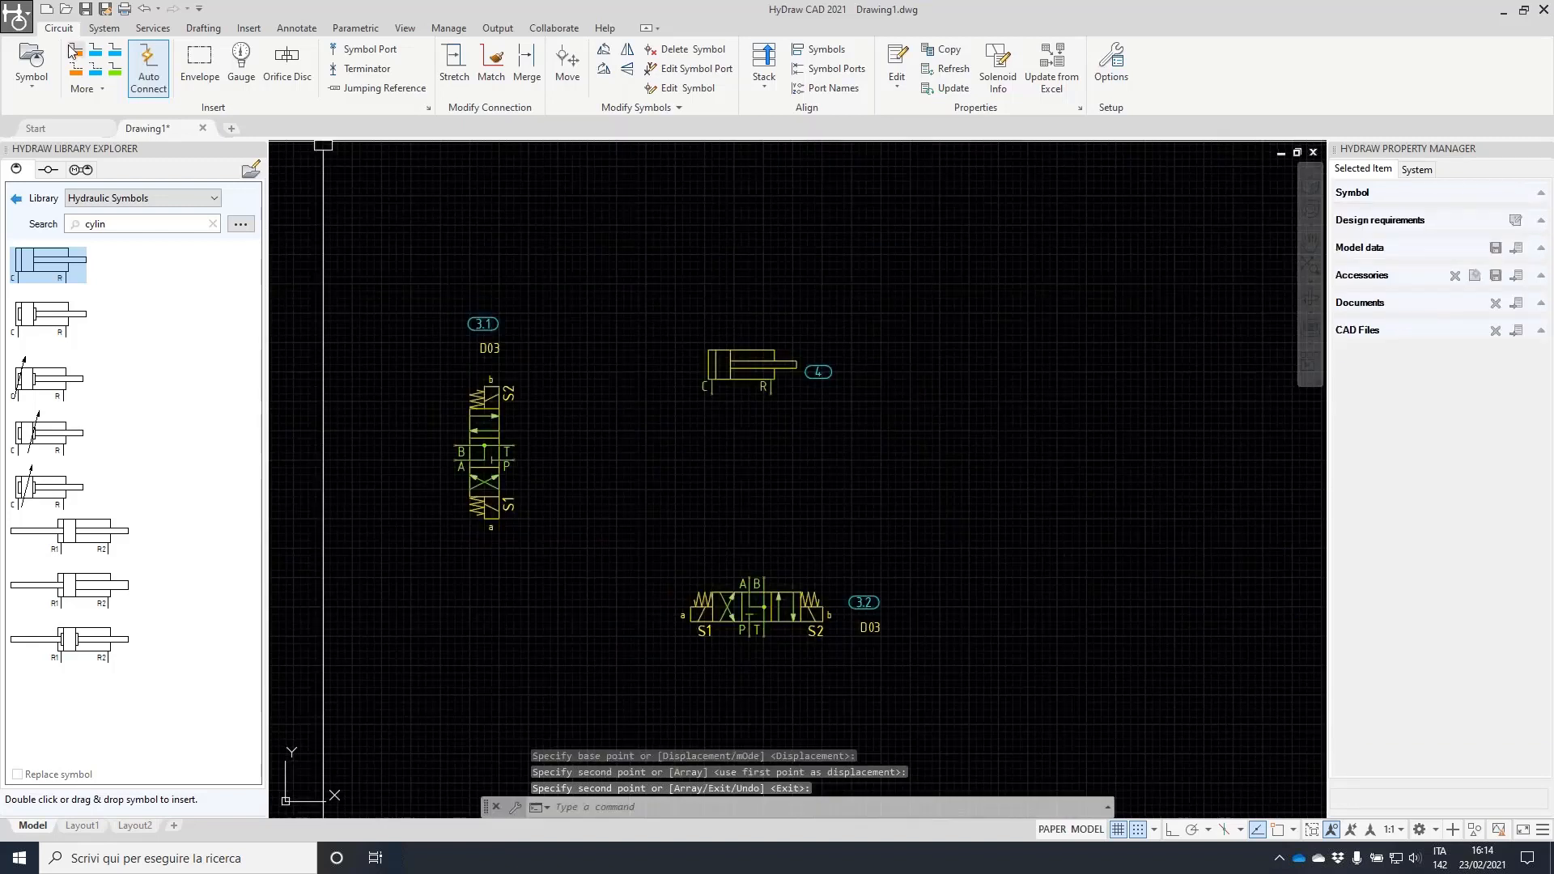
left_click(73, 50)
left_click(748, 577)
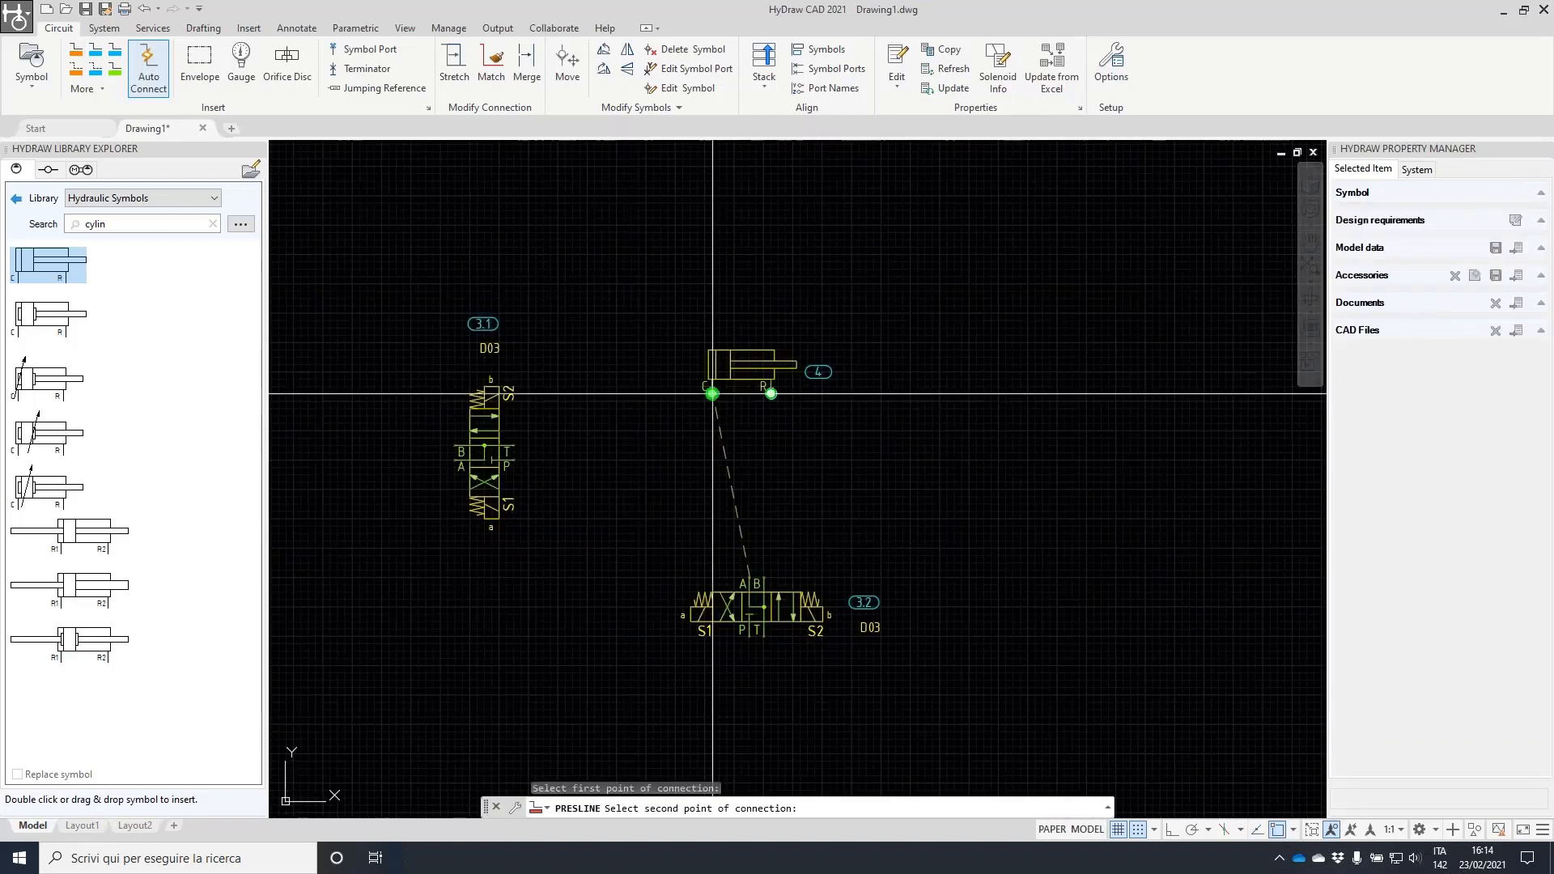
left_click(713, 394)
left_click(757, 578)
left_click(786, 378)
key("Escape")
key("Escape")
- Flip valve 3.2 vertically so that ports A and B face down
middle_click_drag(906, 406, 993, 289)
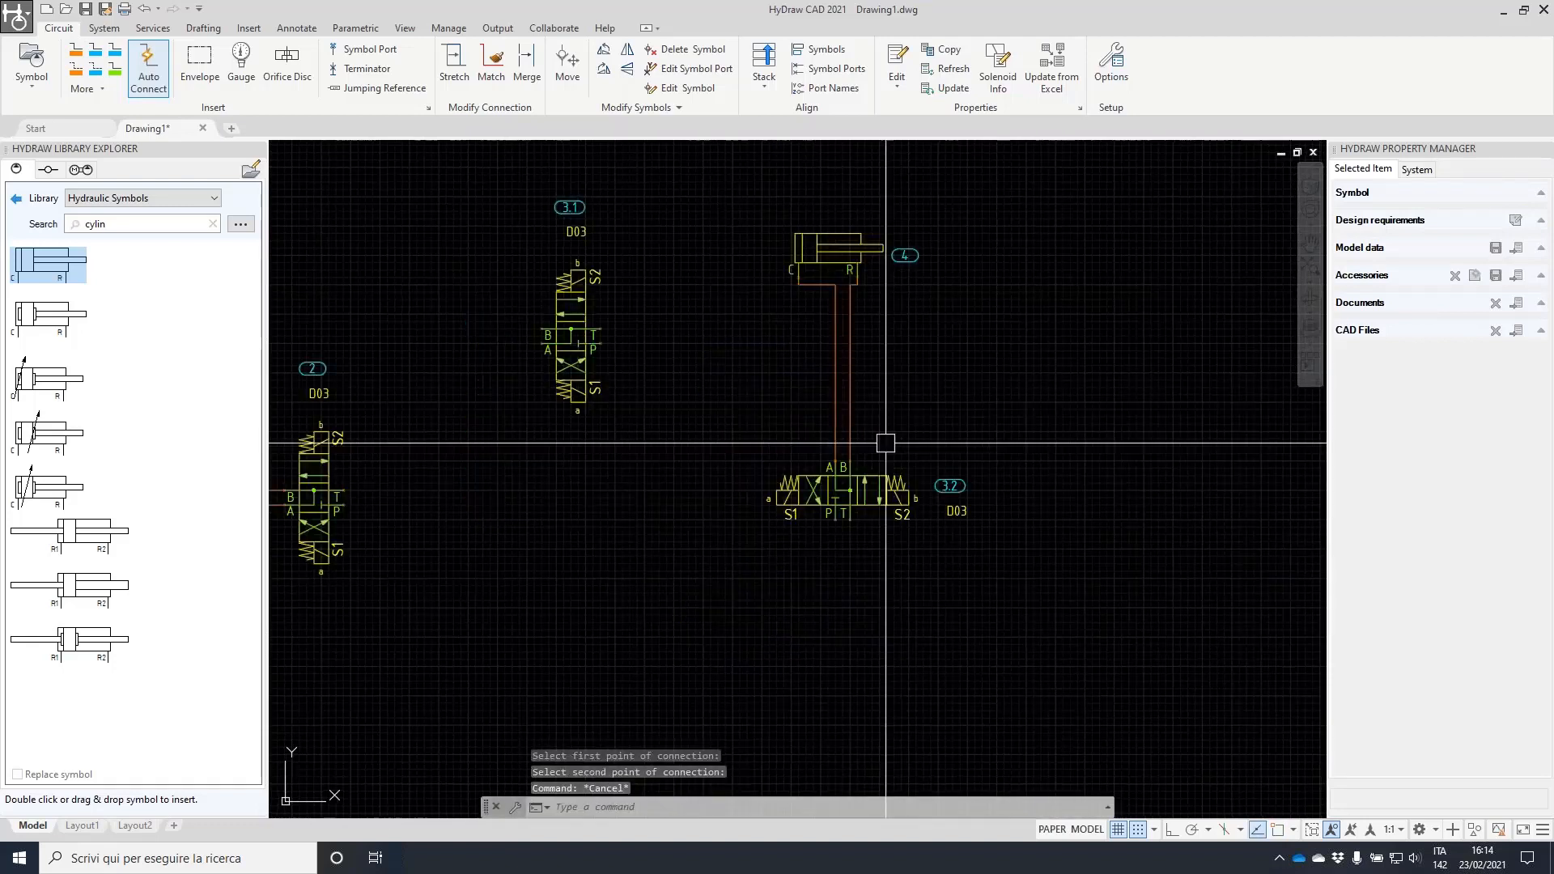
left_click(874, 486)
right_click(874, 487)
left_click(944, 619)
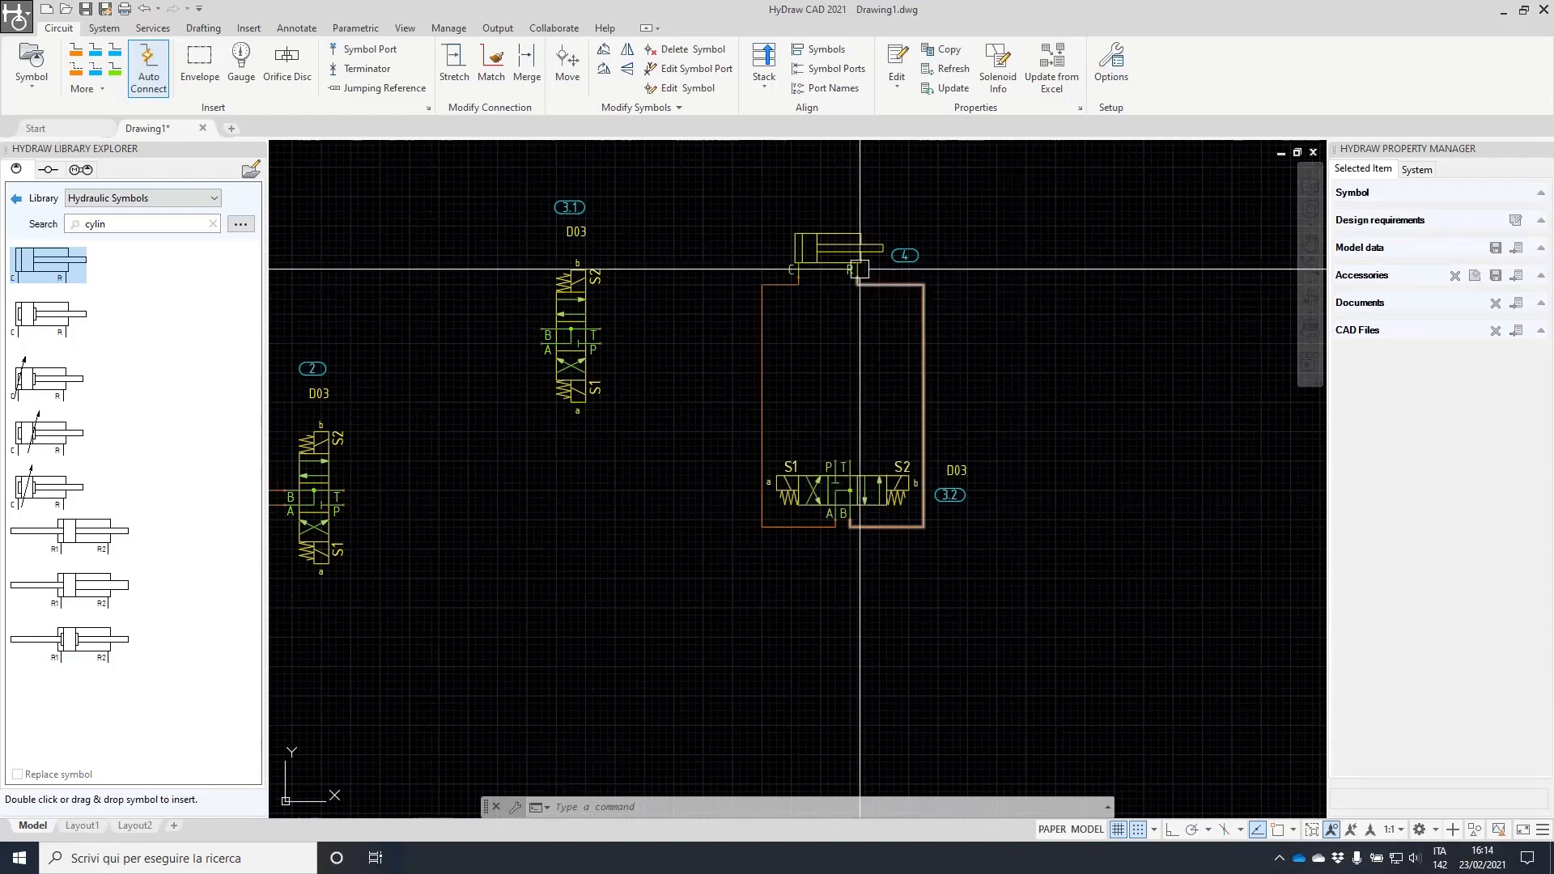
- Move cylinder 4 by its port C grip to below valve 3.2, placing it between the two connection lines
left_click(808, 263)
left_click(799, 275)
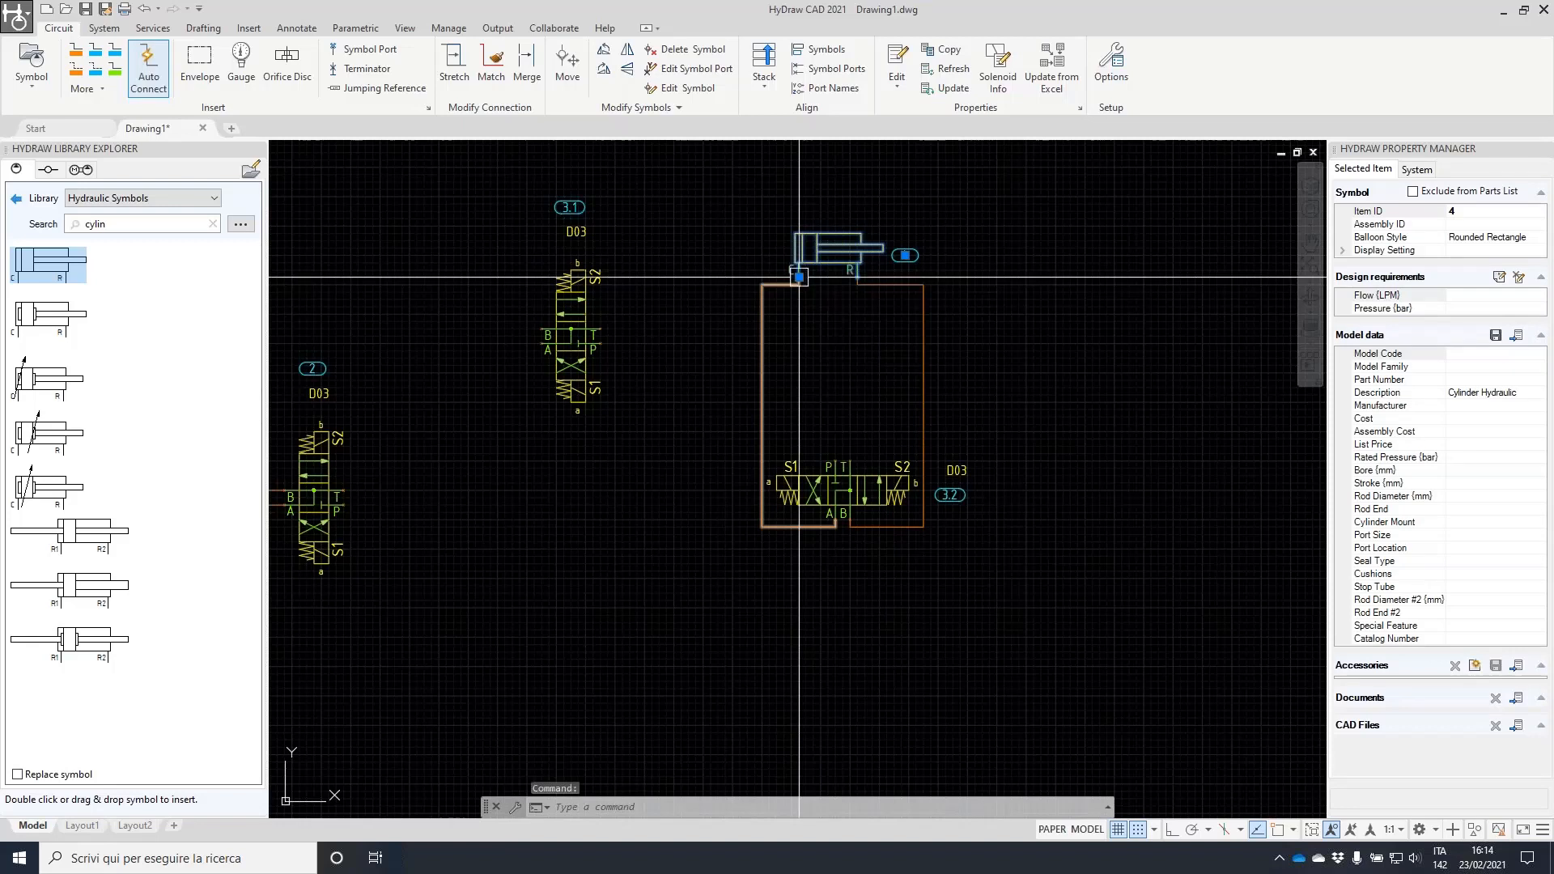
left_click(803, 677)
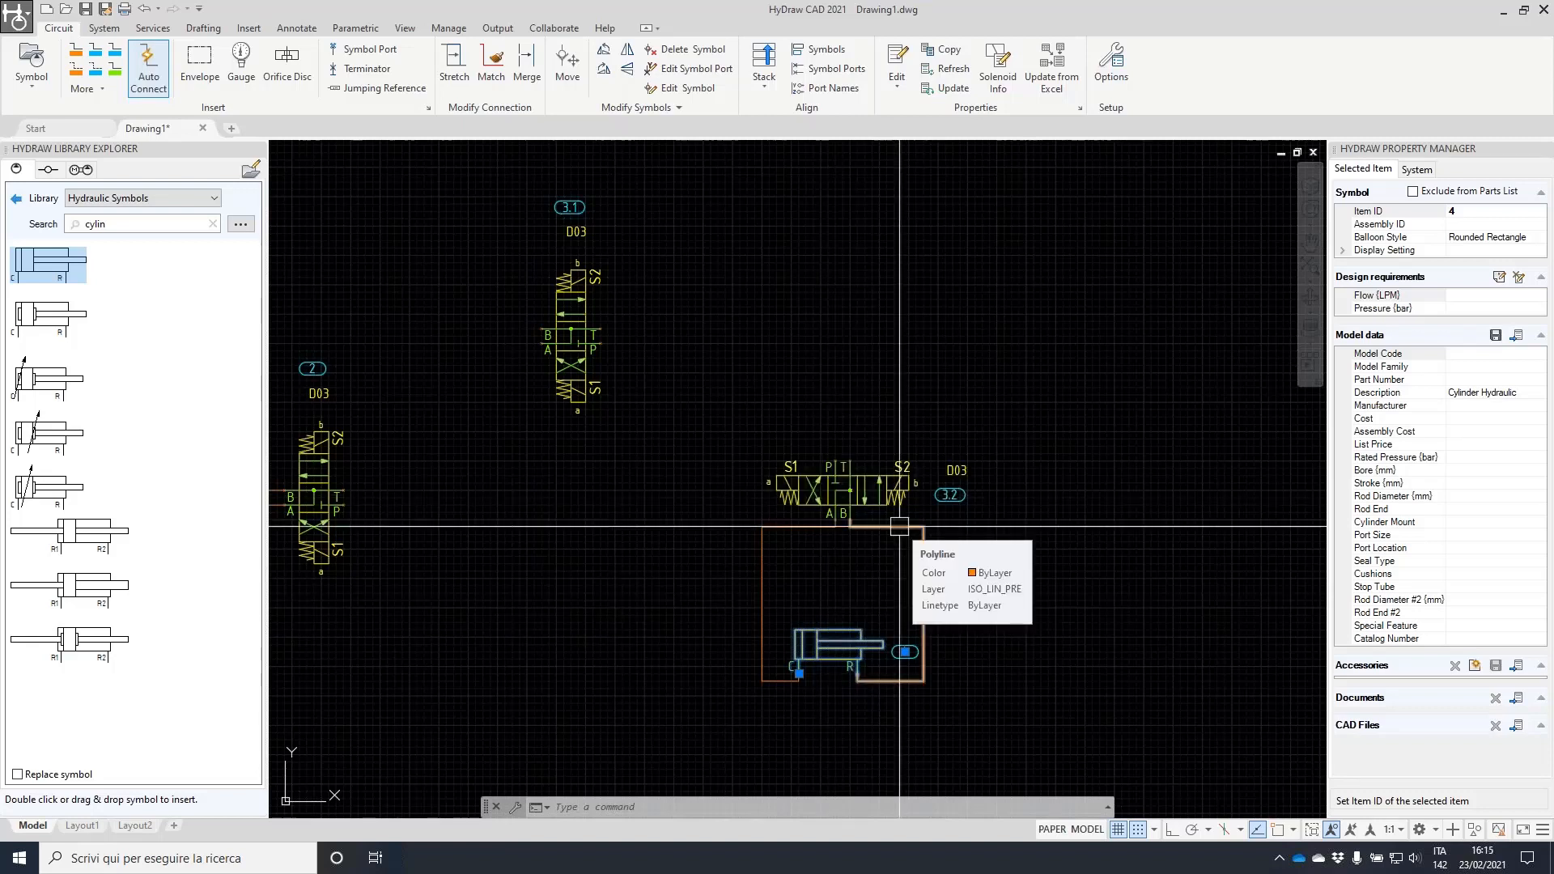
left_click(799, 673)
left_click(798, 637)
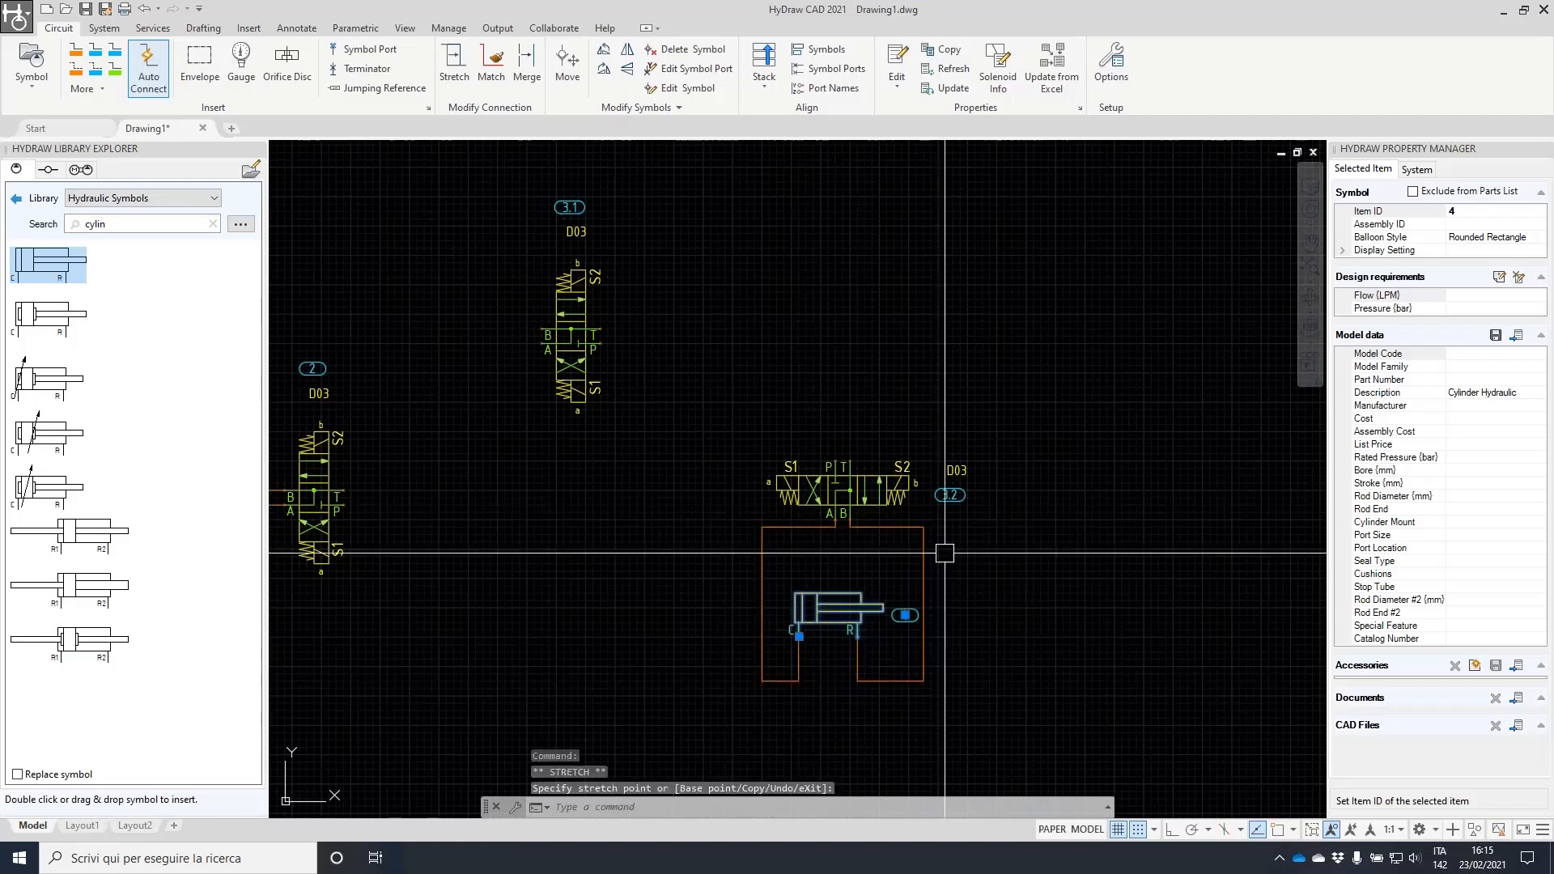
key("Escape")
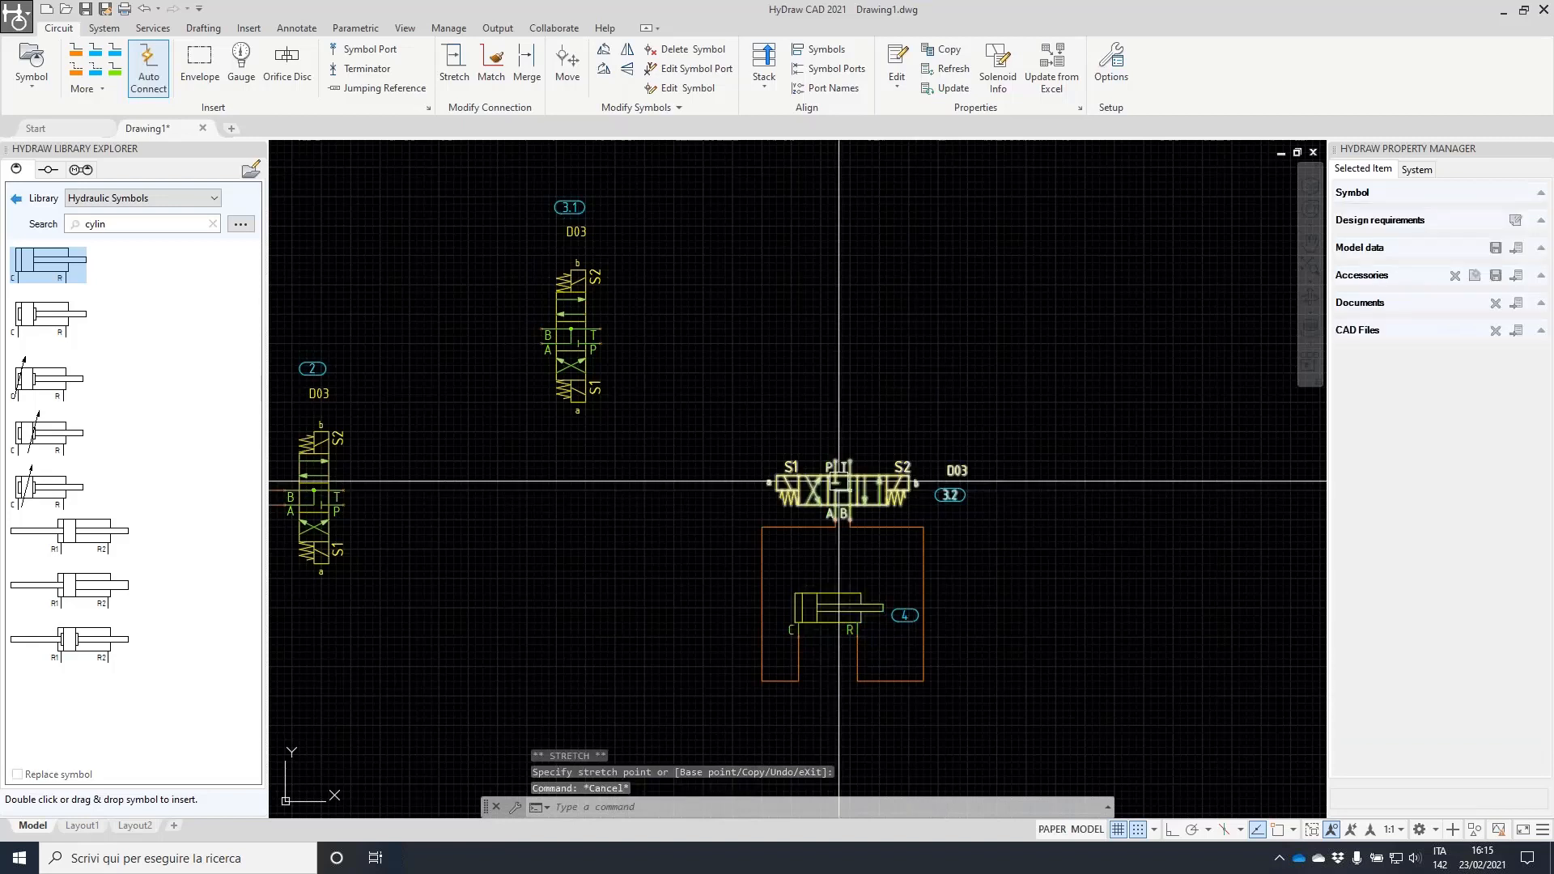
left_click(835, 461)
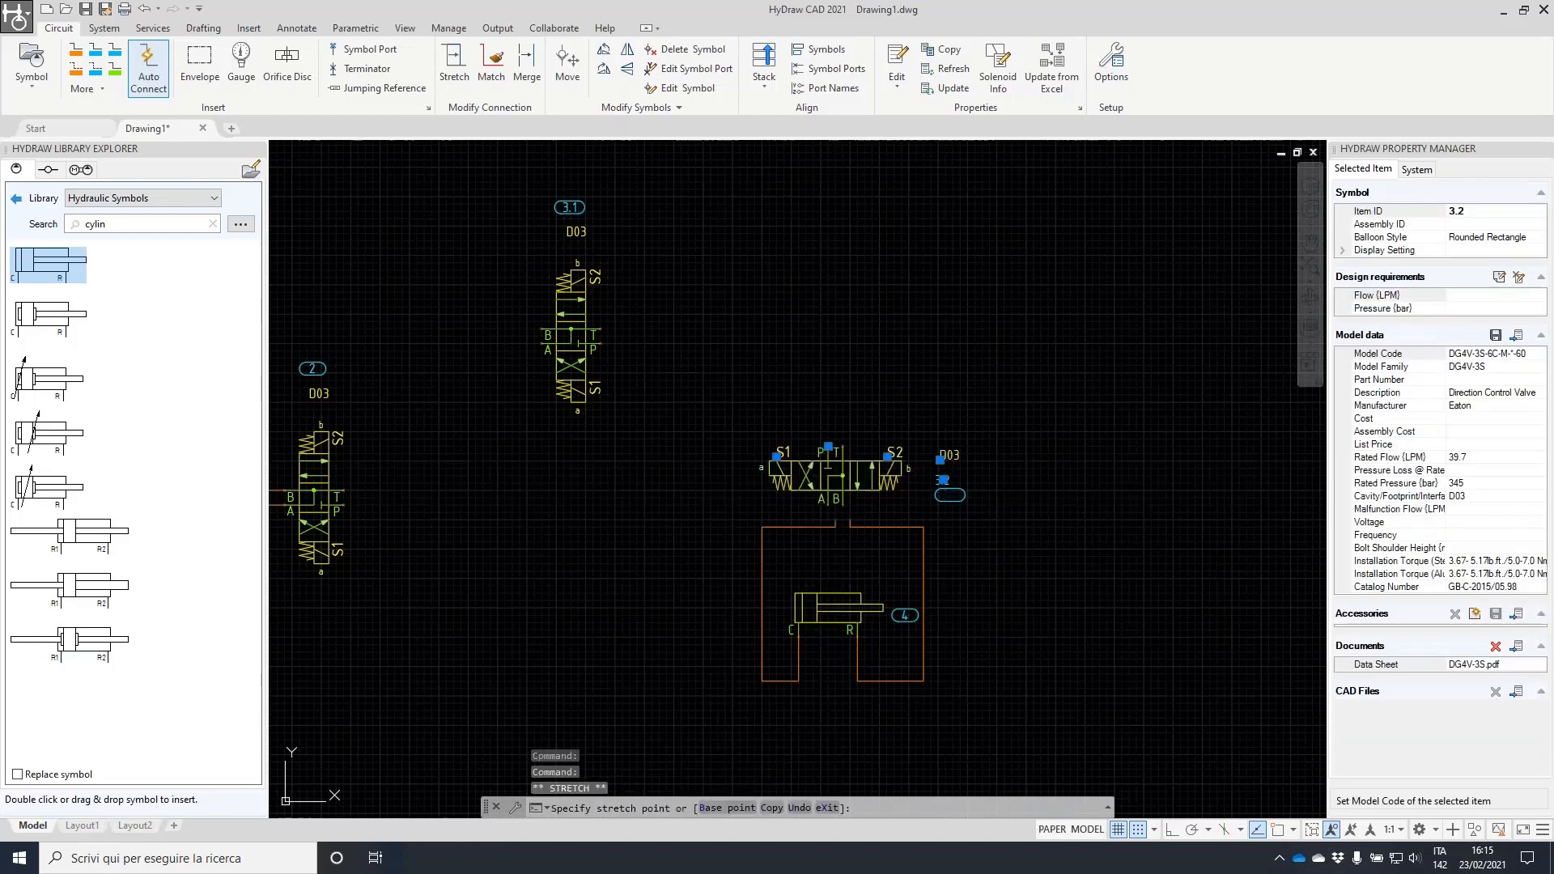
key("Escape")
scroll(836, 399, "down", 2)
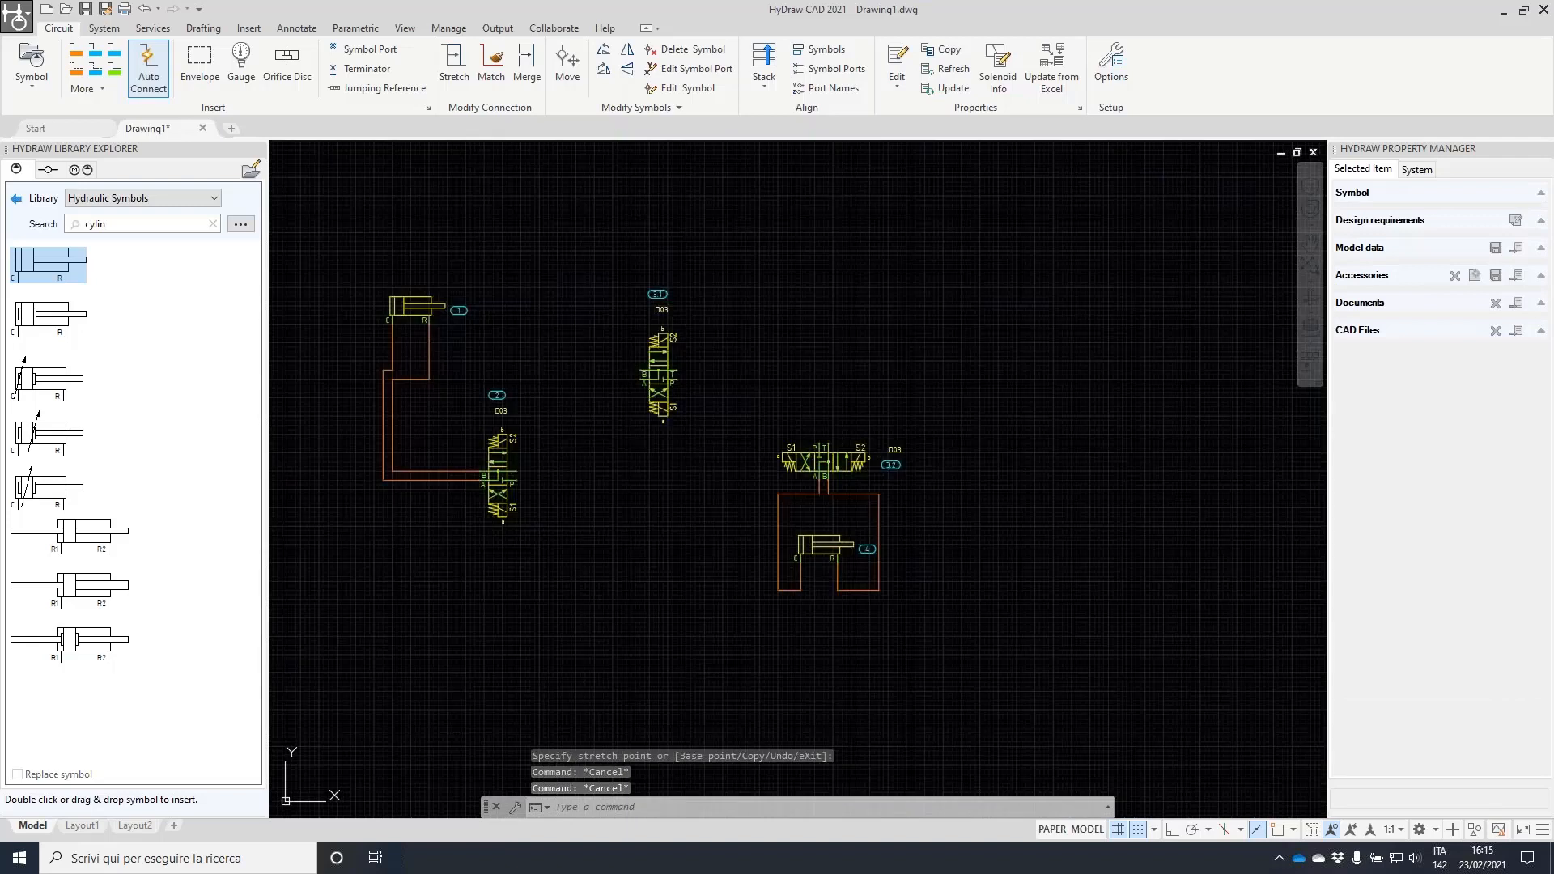
key("Escape")
scroll(521, 406, "up", 2)
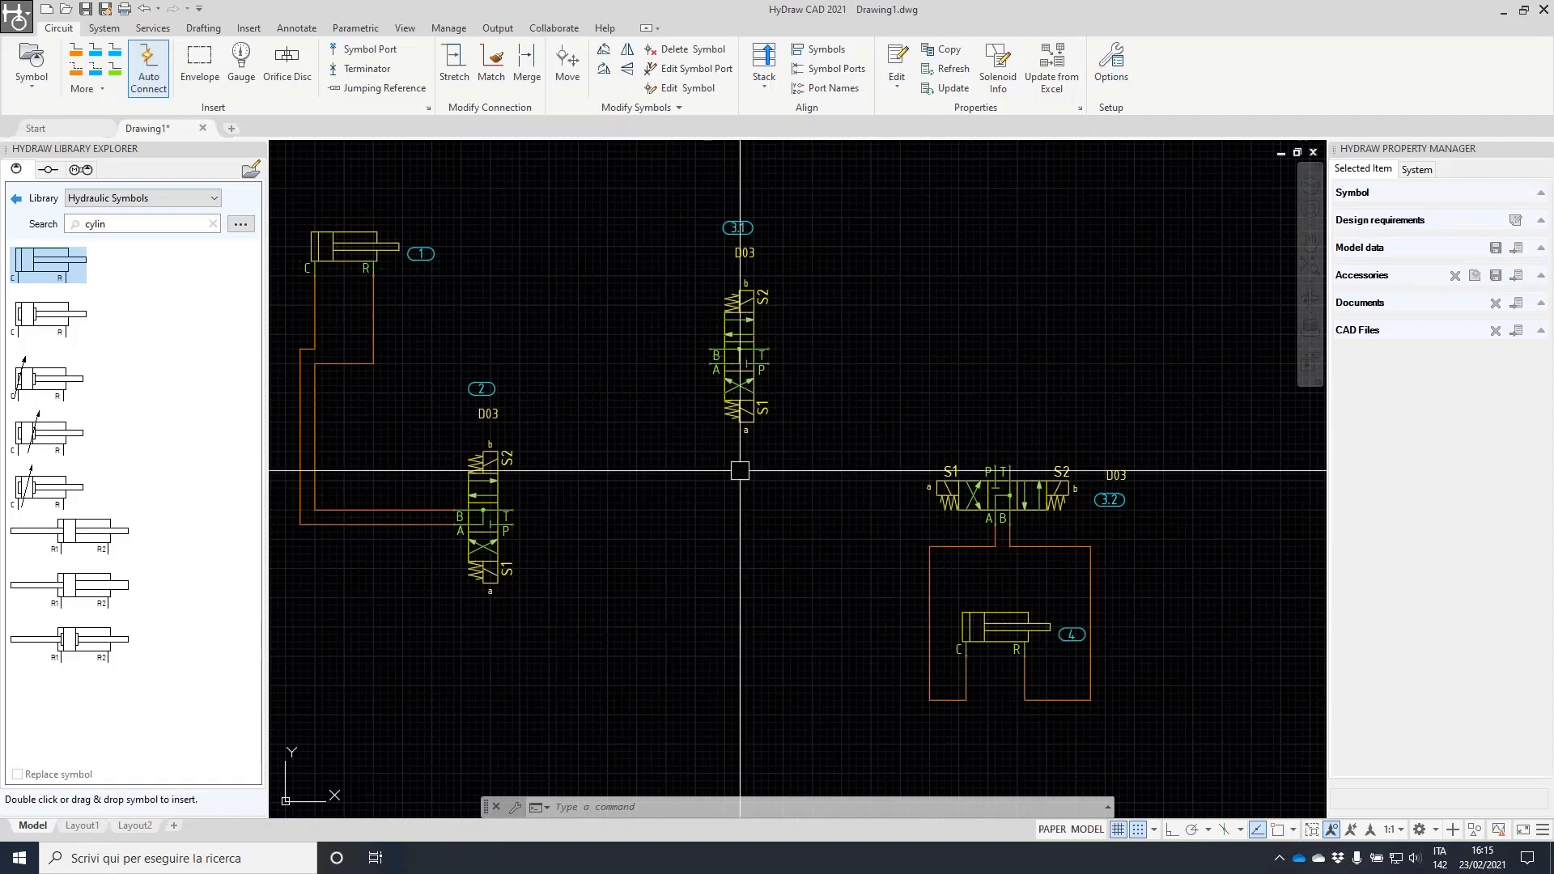
scroll(528, 417, "down", 2)
scroll(527, 416, "up", 2)
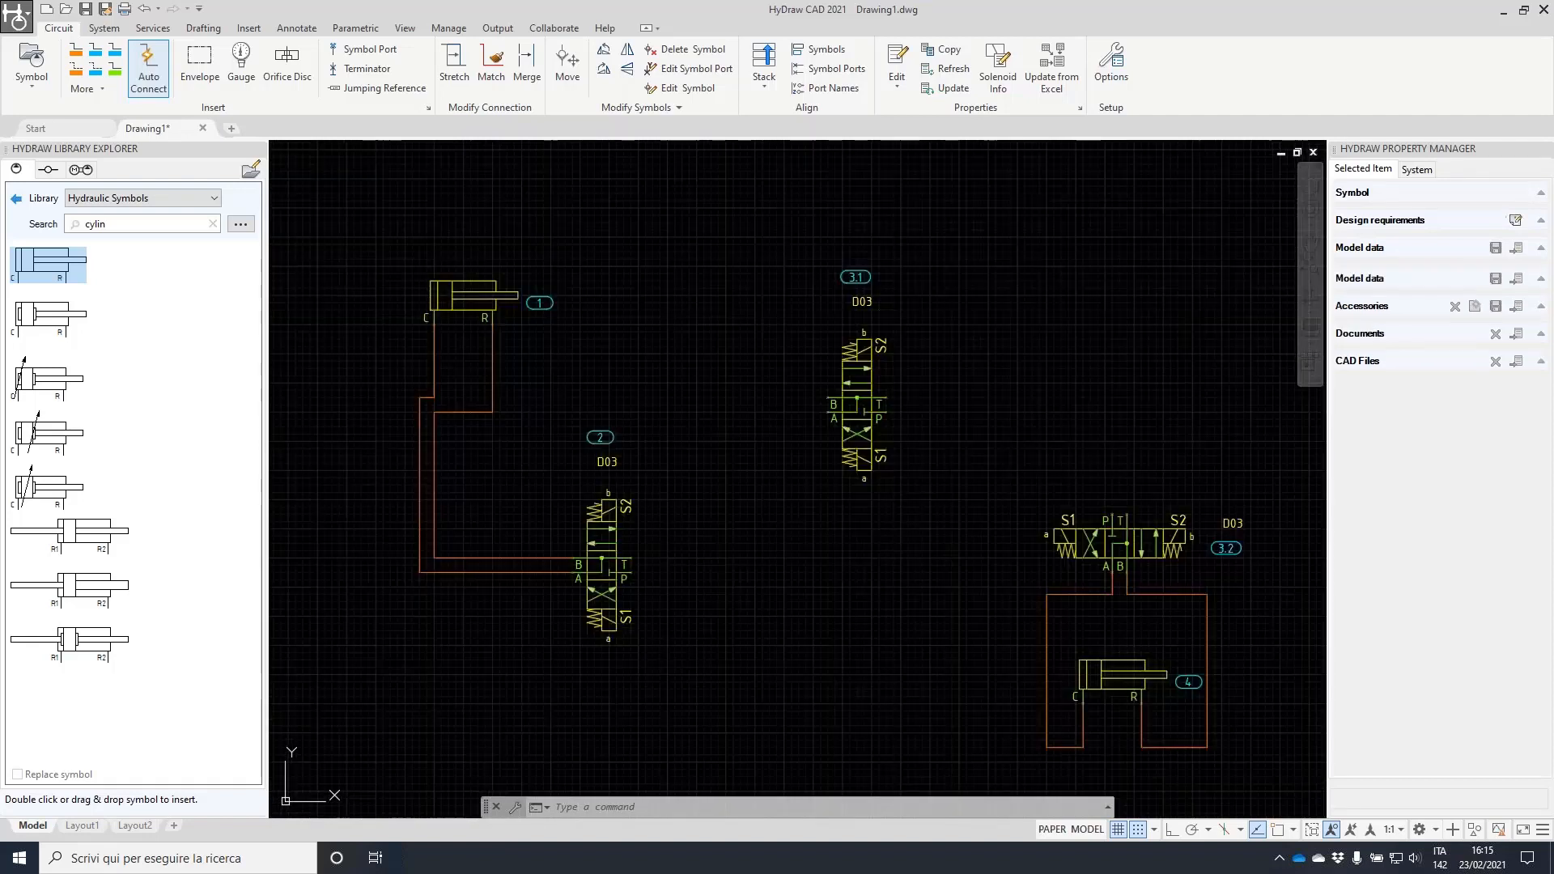
- Move valve 2 repeatedly by its port P grip to trial positions below, above and to the right of its original place
left_click(637, 575)
left_click(636, 576)
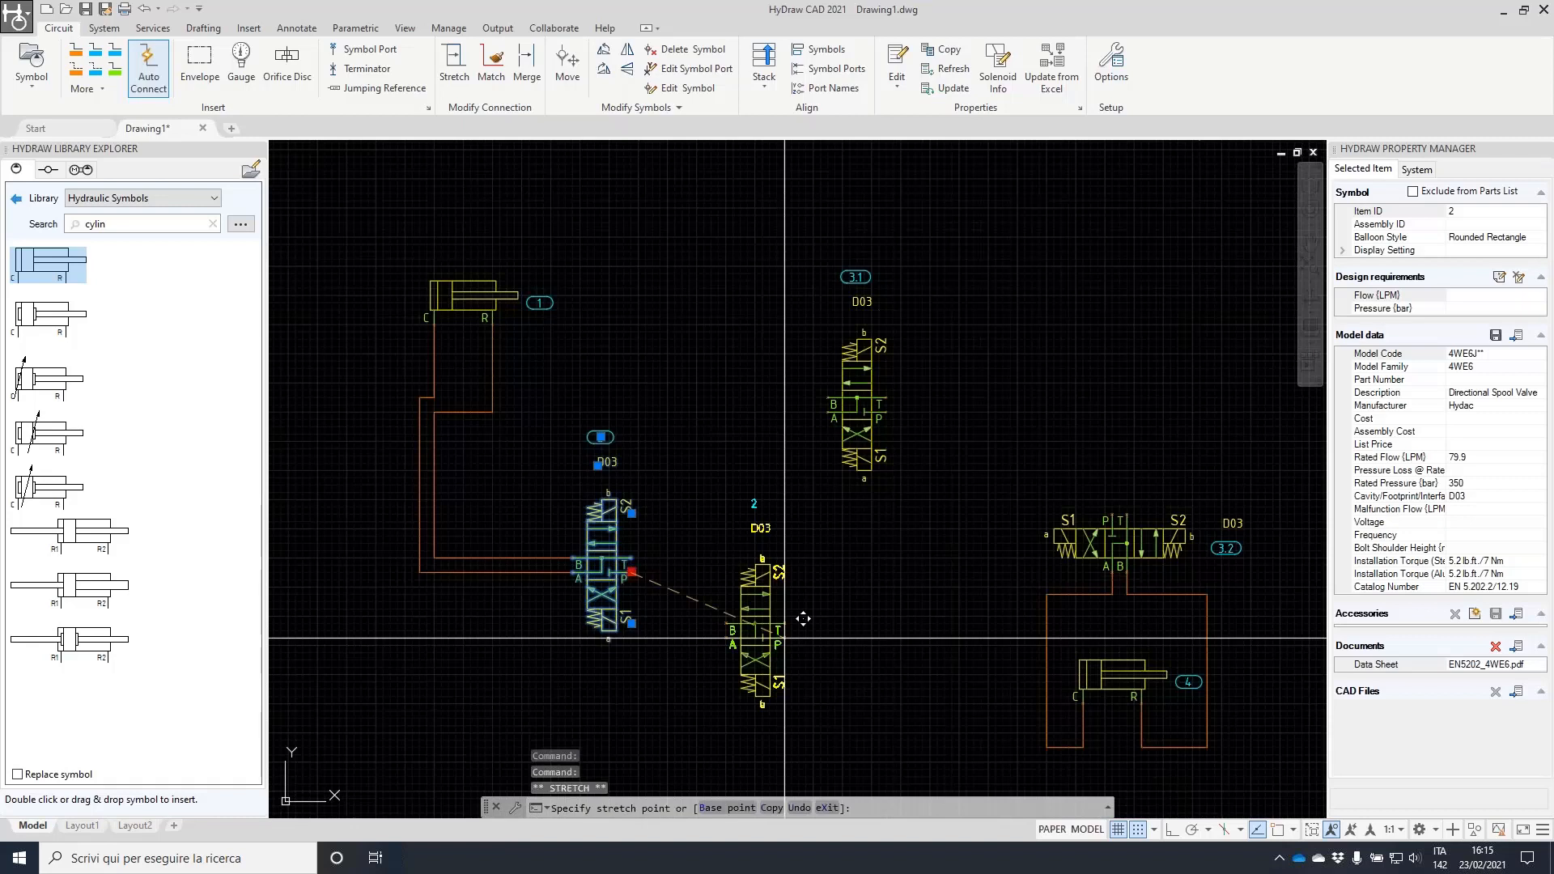
left_click(812, 668)
left_click(799, 660)
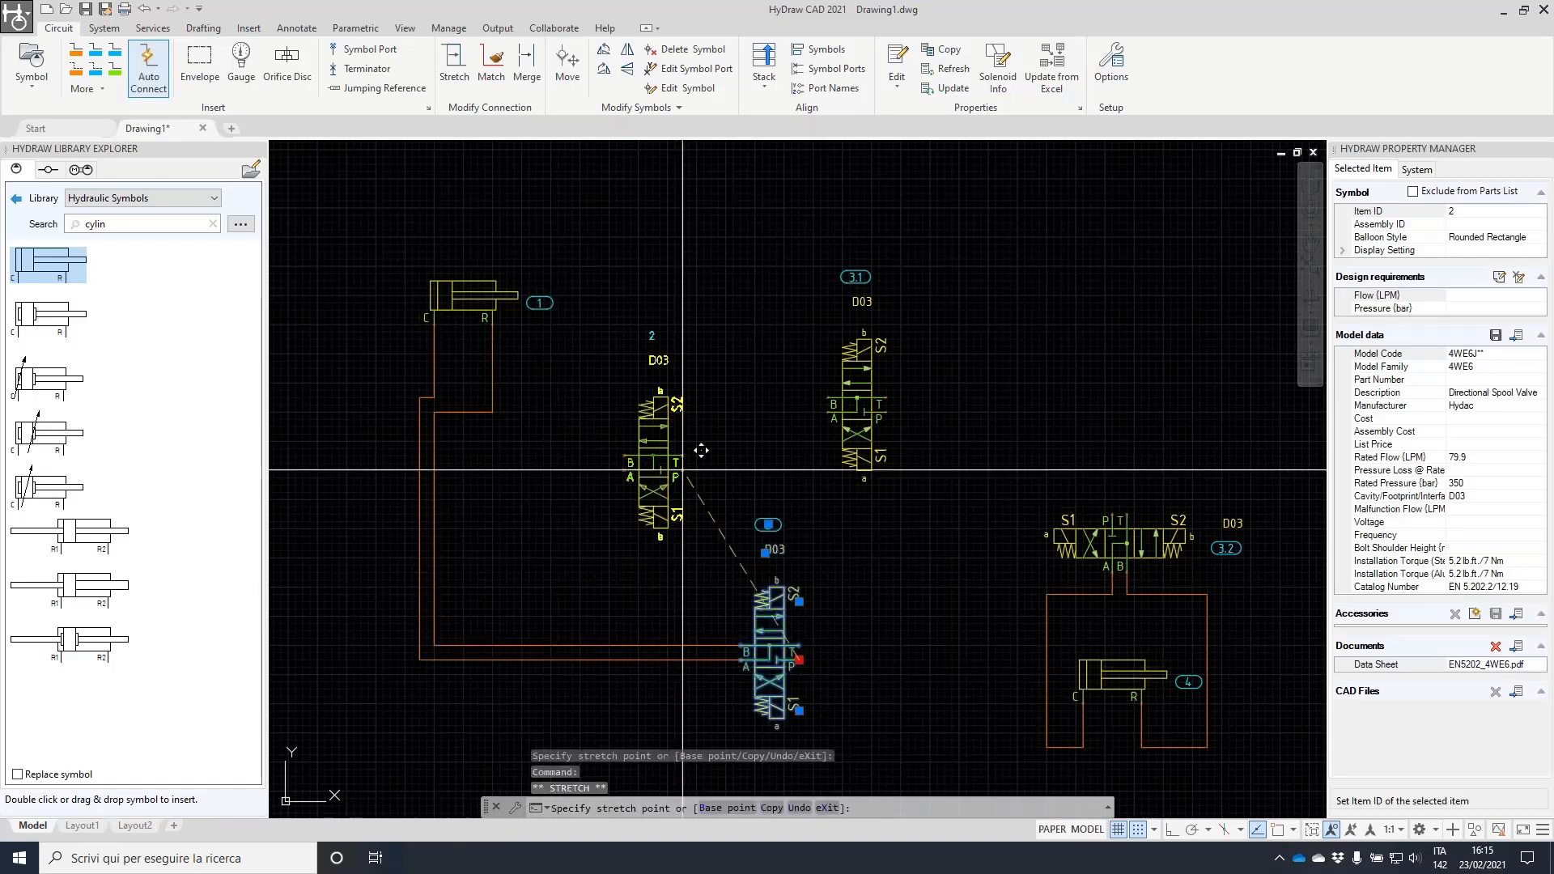
left_click(680, 473)
left_click(681, 474)
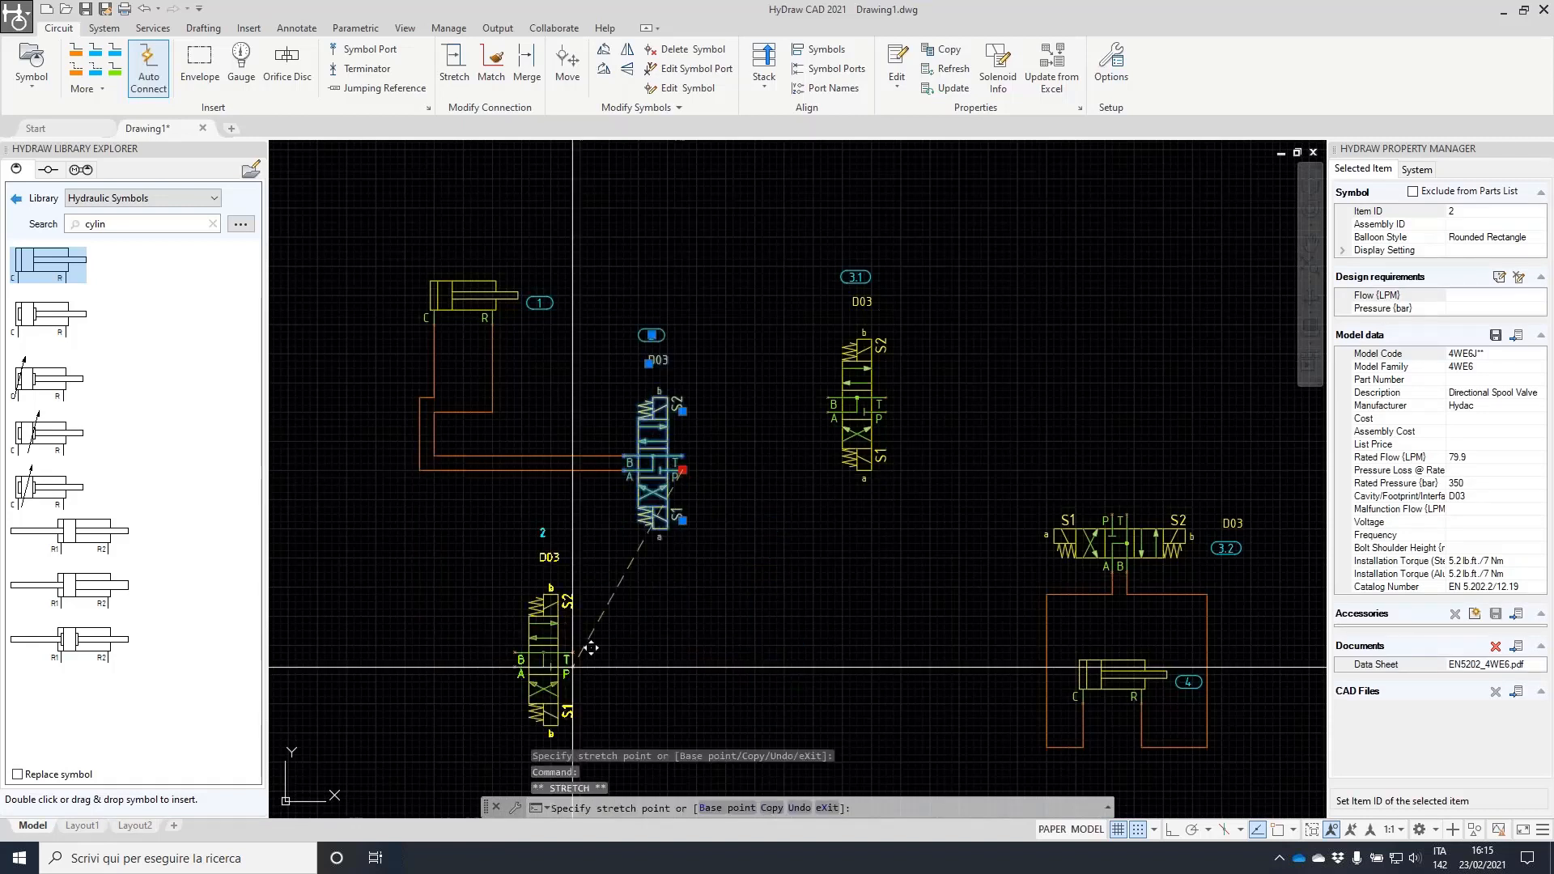
left_click(572, 667)
left_click(572, 667)
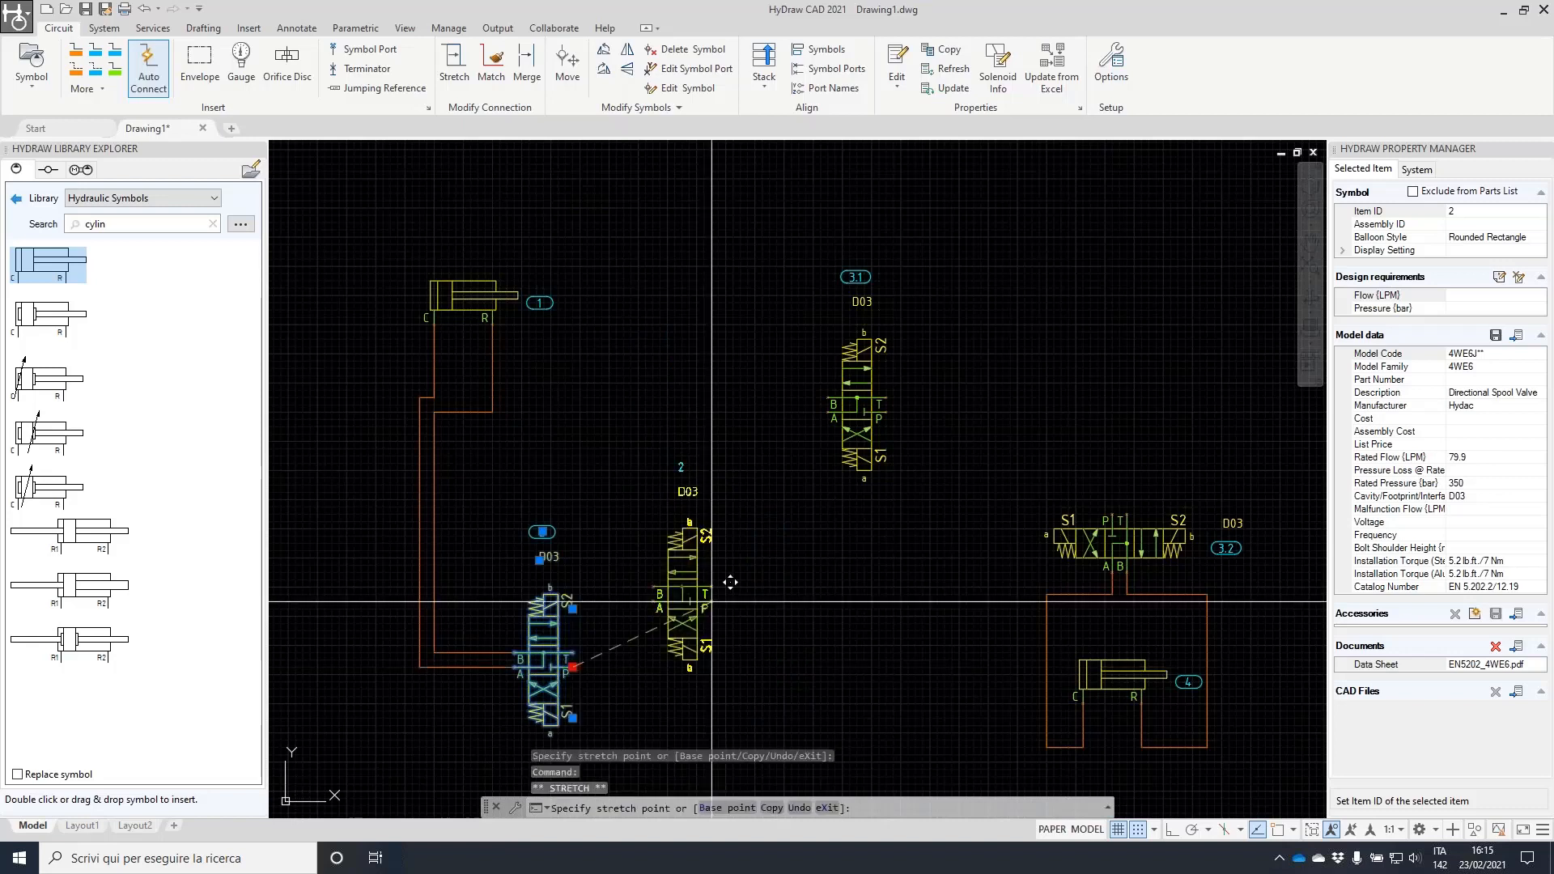
left_click(770, 528)
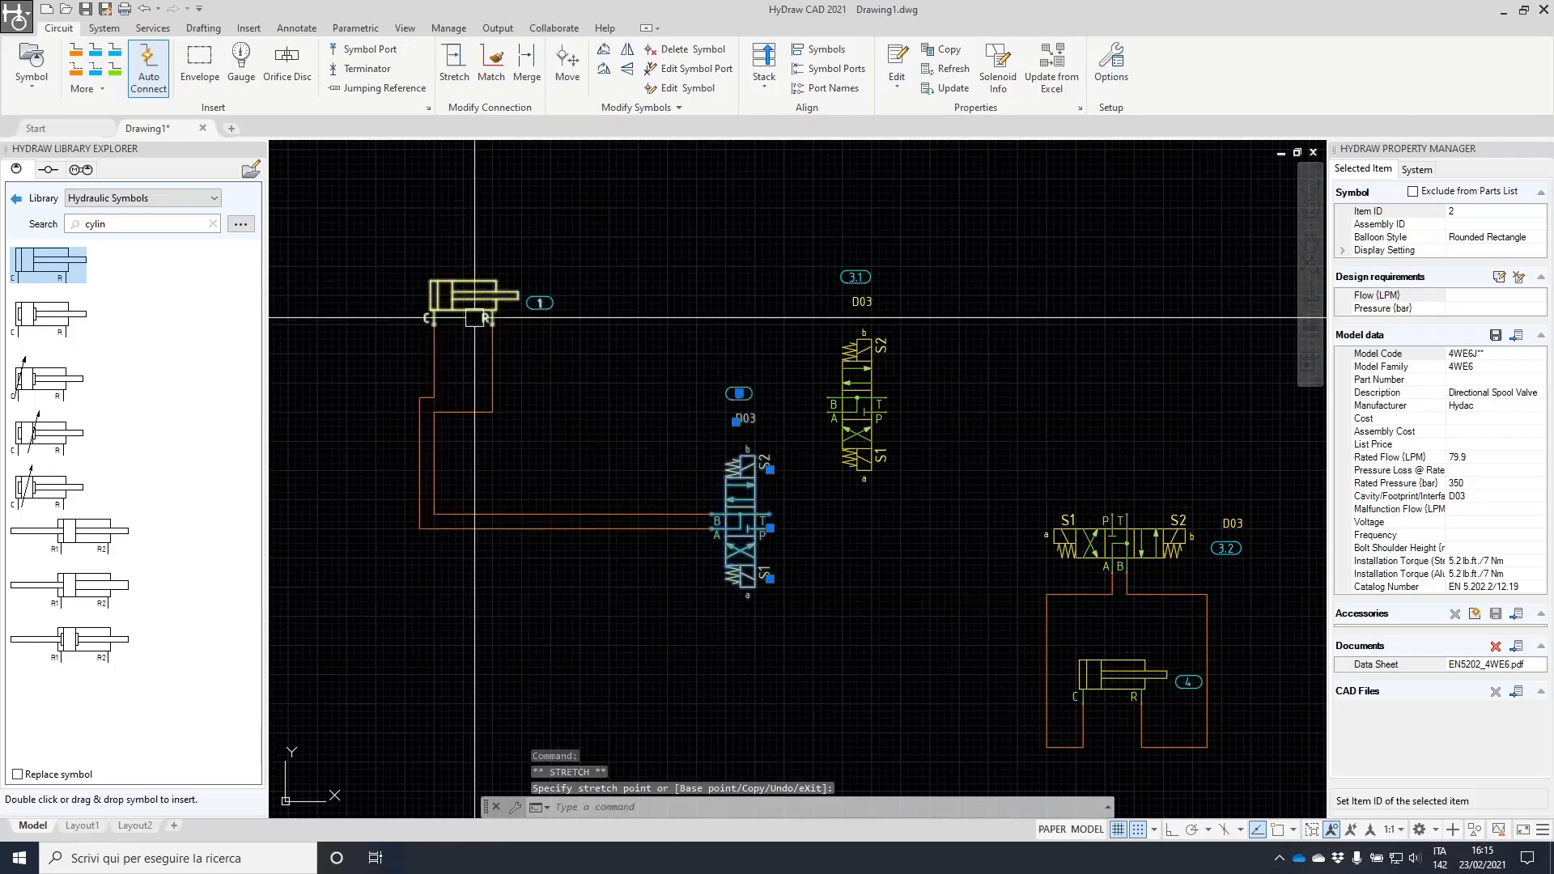
- Move valve 2 by its port P grip up and left to just below and right of cylinder 1
left_click(770, 528)
key("Escape")
key("Escape")
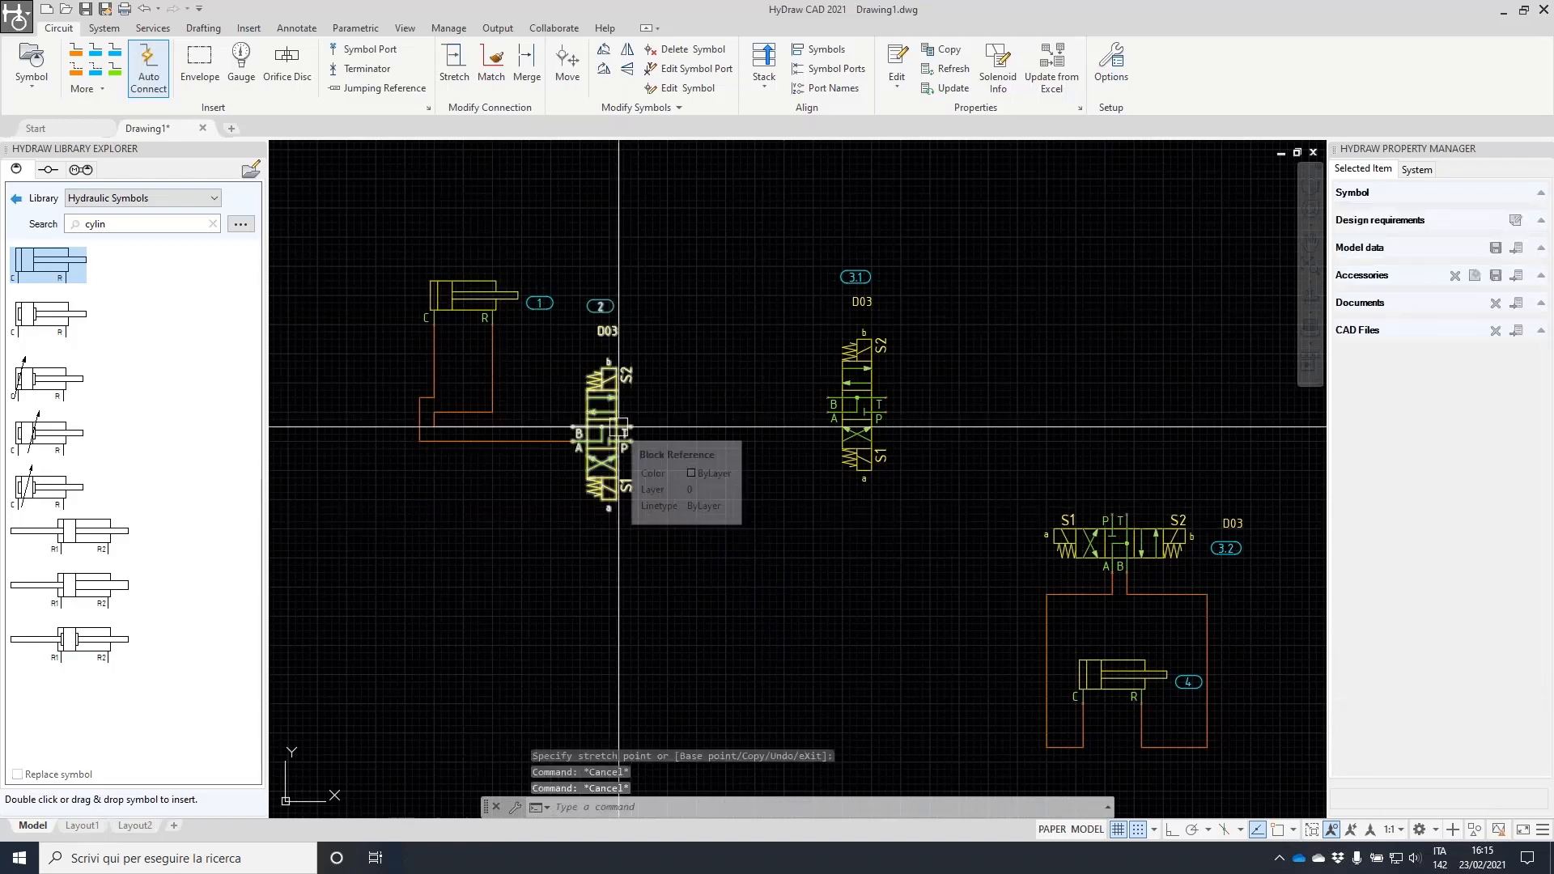
- Move cylinder 1, valve 2 and their connections together down and right, to the area below valve 3.1
left_click(689, 559)
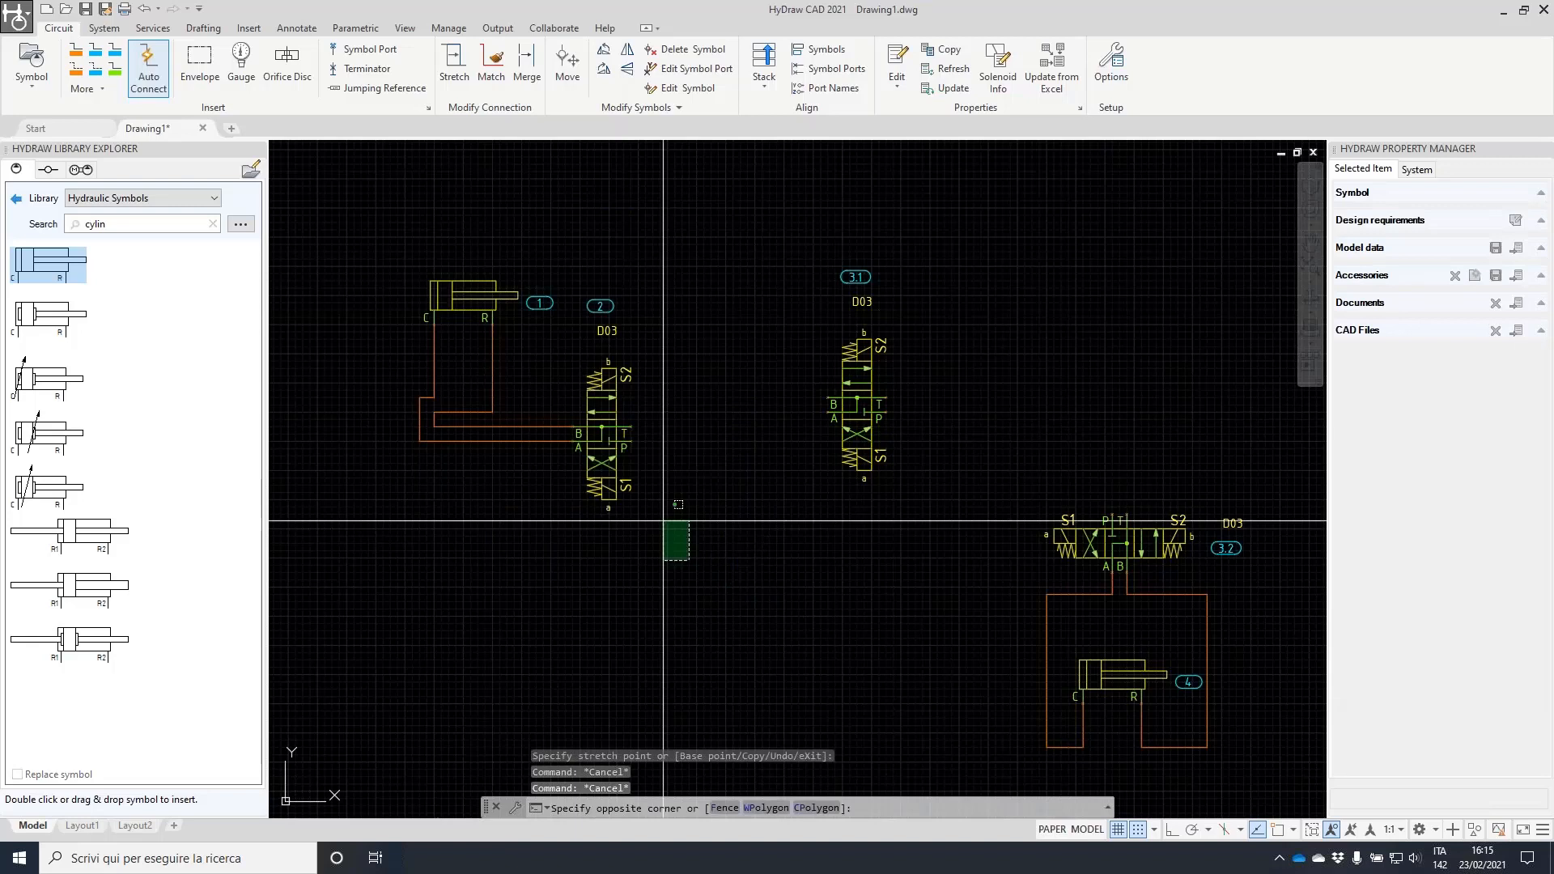
left_click(494, 194)
type("m")
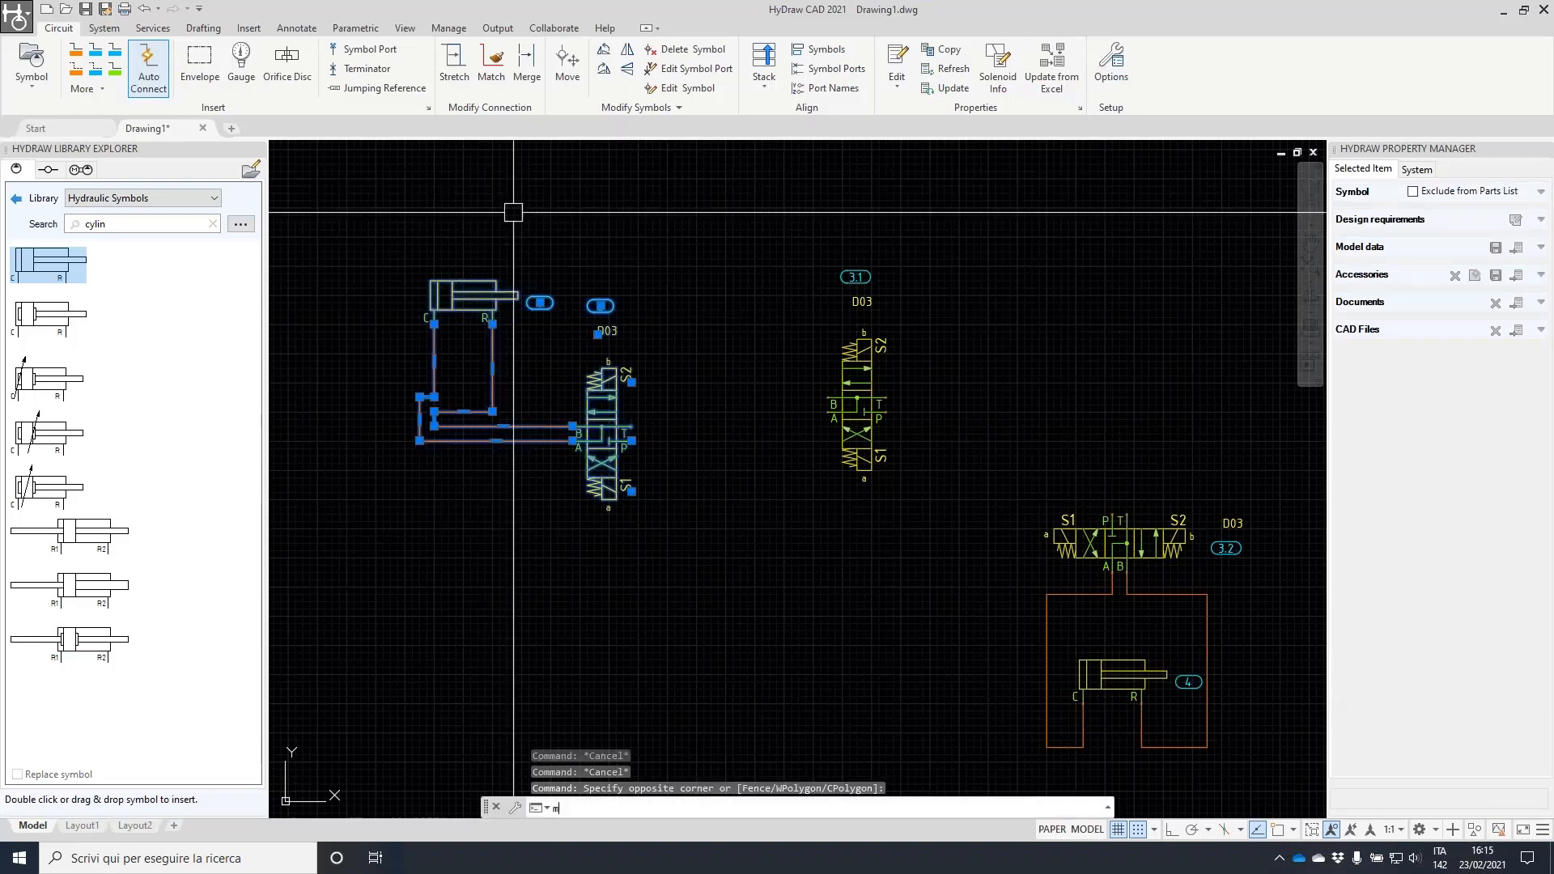
key("Return")
left_click(678, 456)
left_click(854, 720)
- Move the cylinder 1 and valve 2 circuit back up and left, slightly above its earlier place
left_click(534, 506)
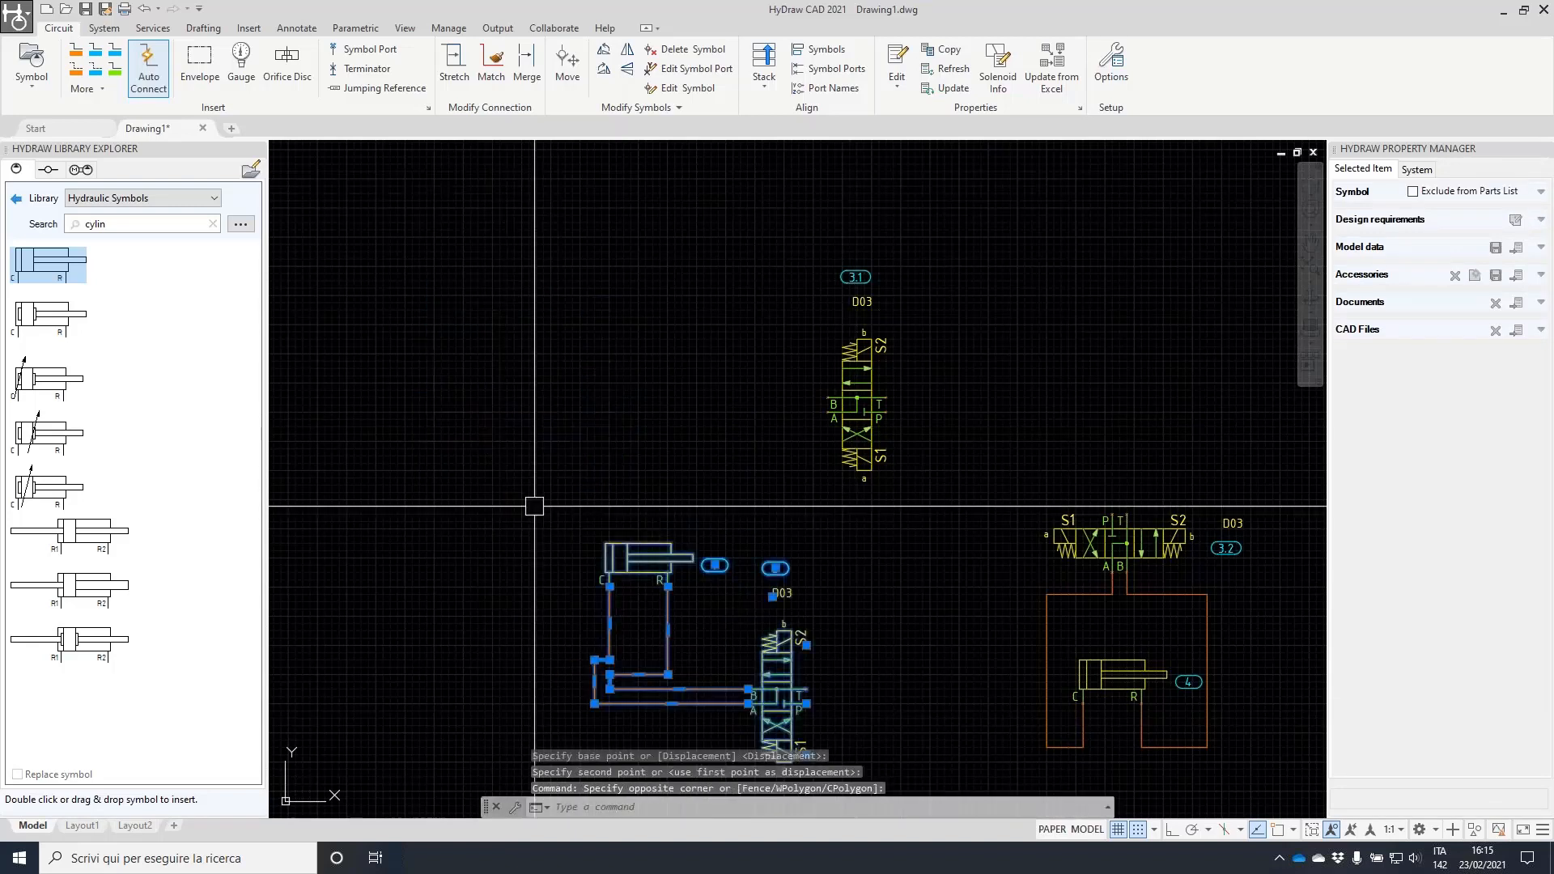
type("m")
key("Return")
left_click(880, 593)
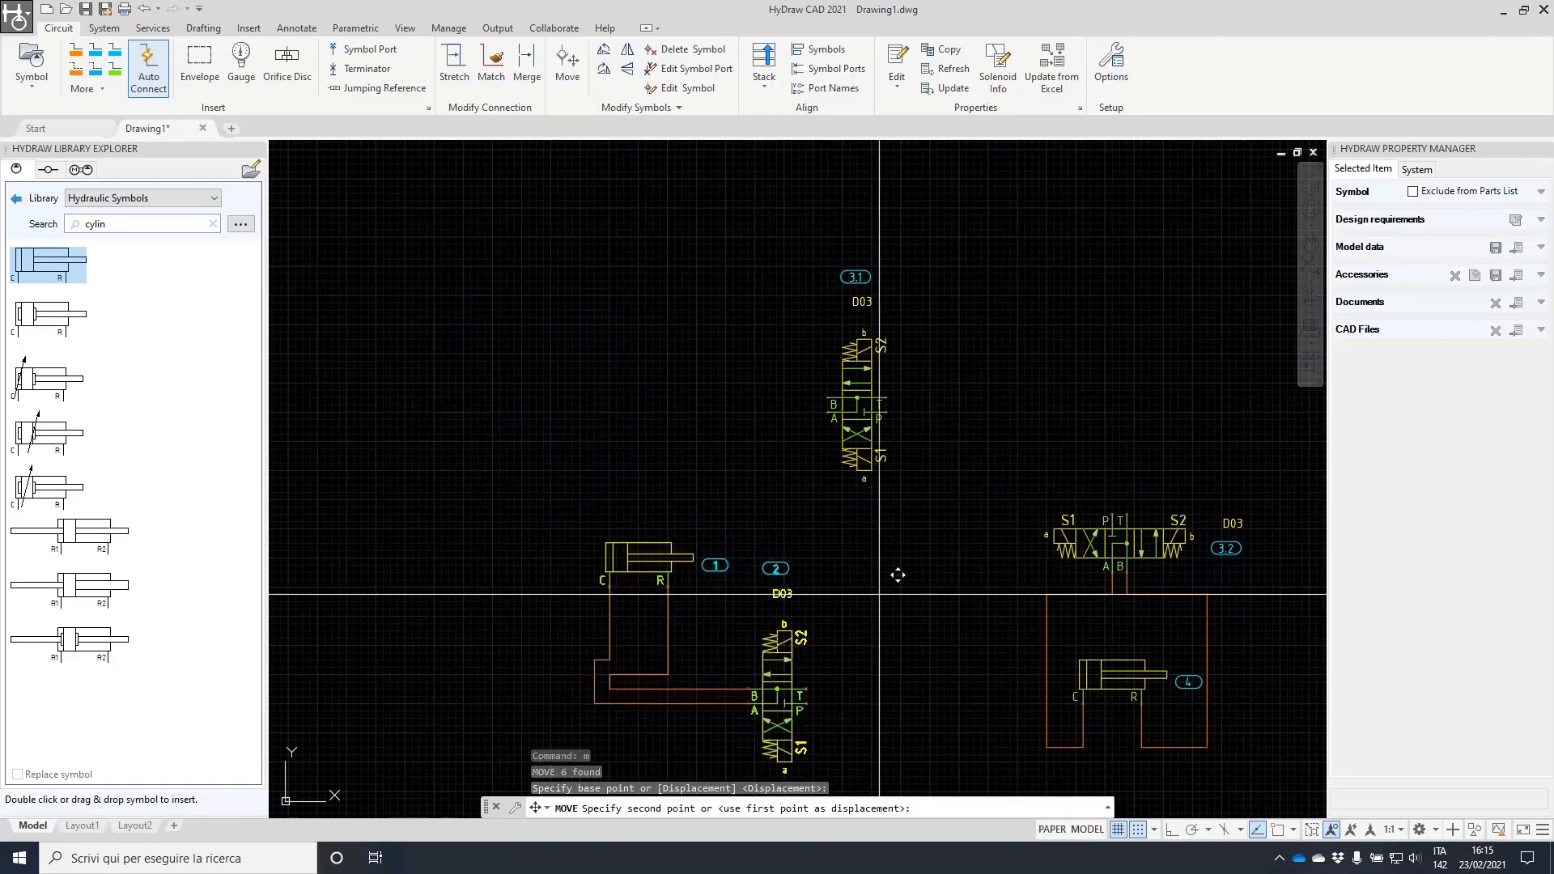
left_click(703, 265)
key("Escape")
key("Escape")
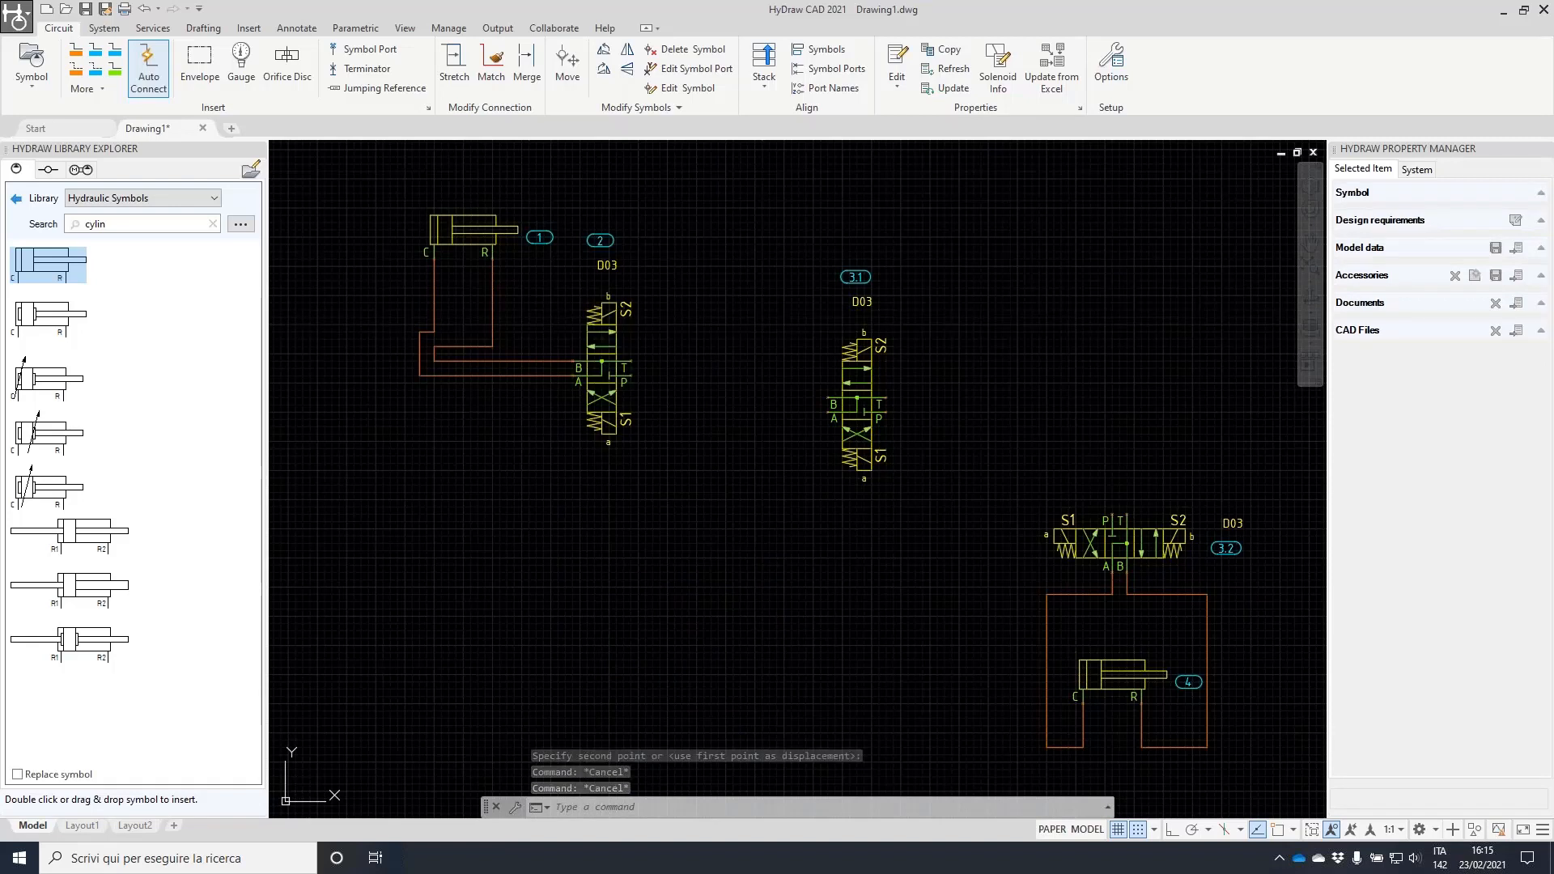
- Edit valve 2's block by adding a small rectangle beside the spring of solenoid S2, and save the block changes
left_click(605, 361)
right_click(605, 361)
key("Escape")
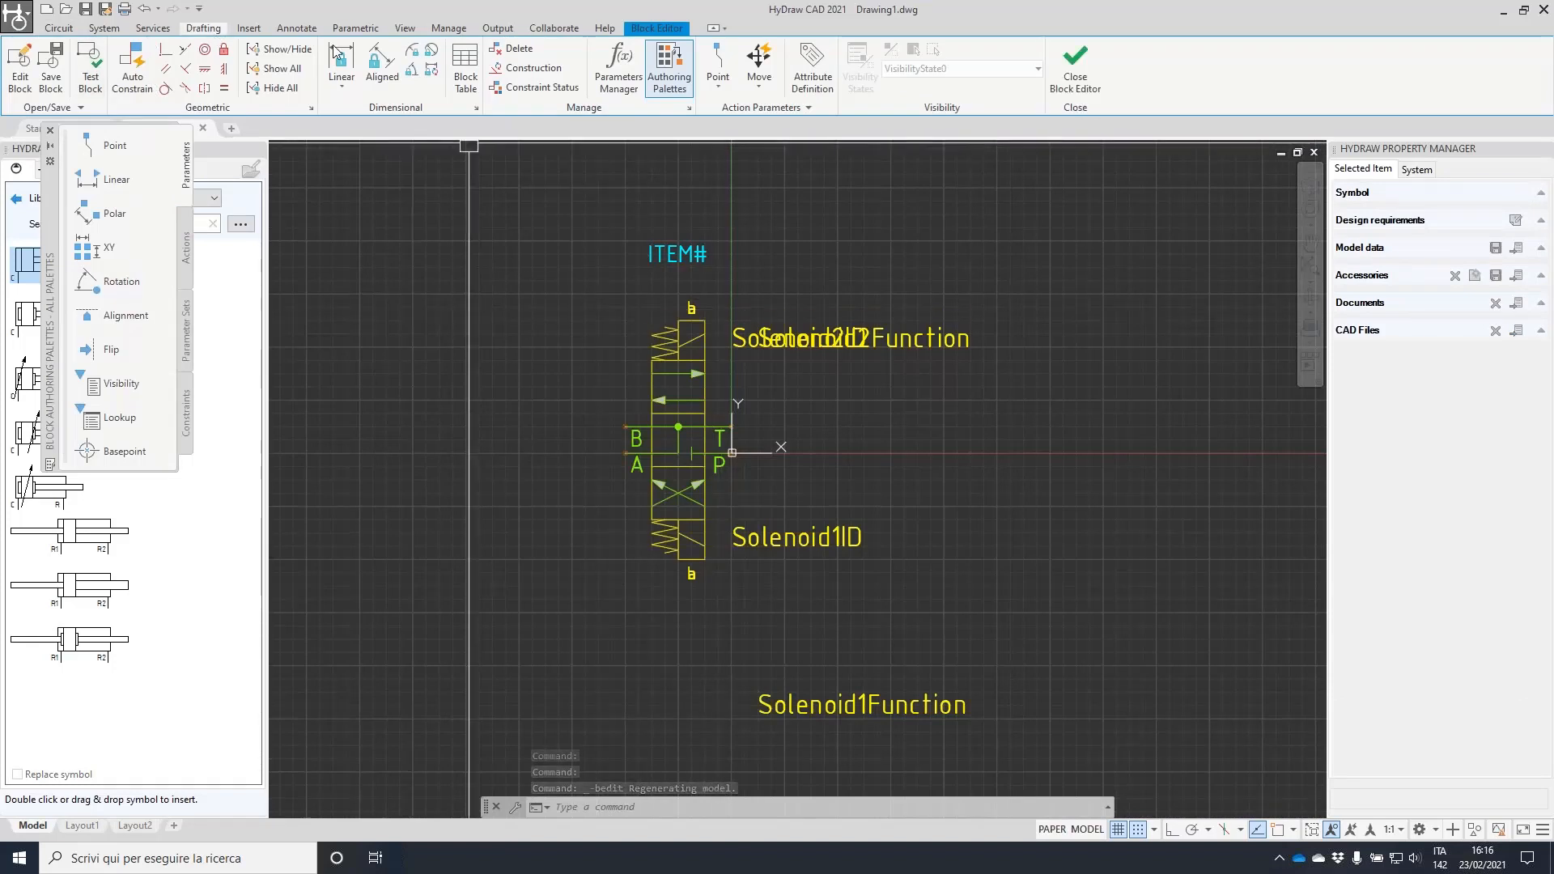
left_click(203, 27)
left_click(157, 50)
left_click(626, 281)
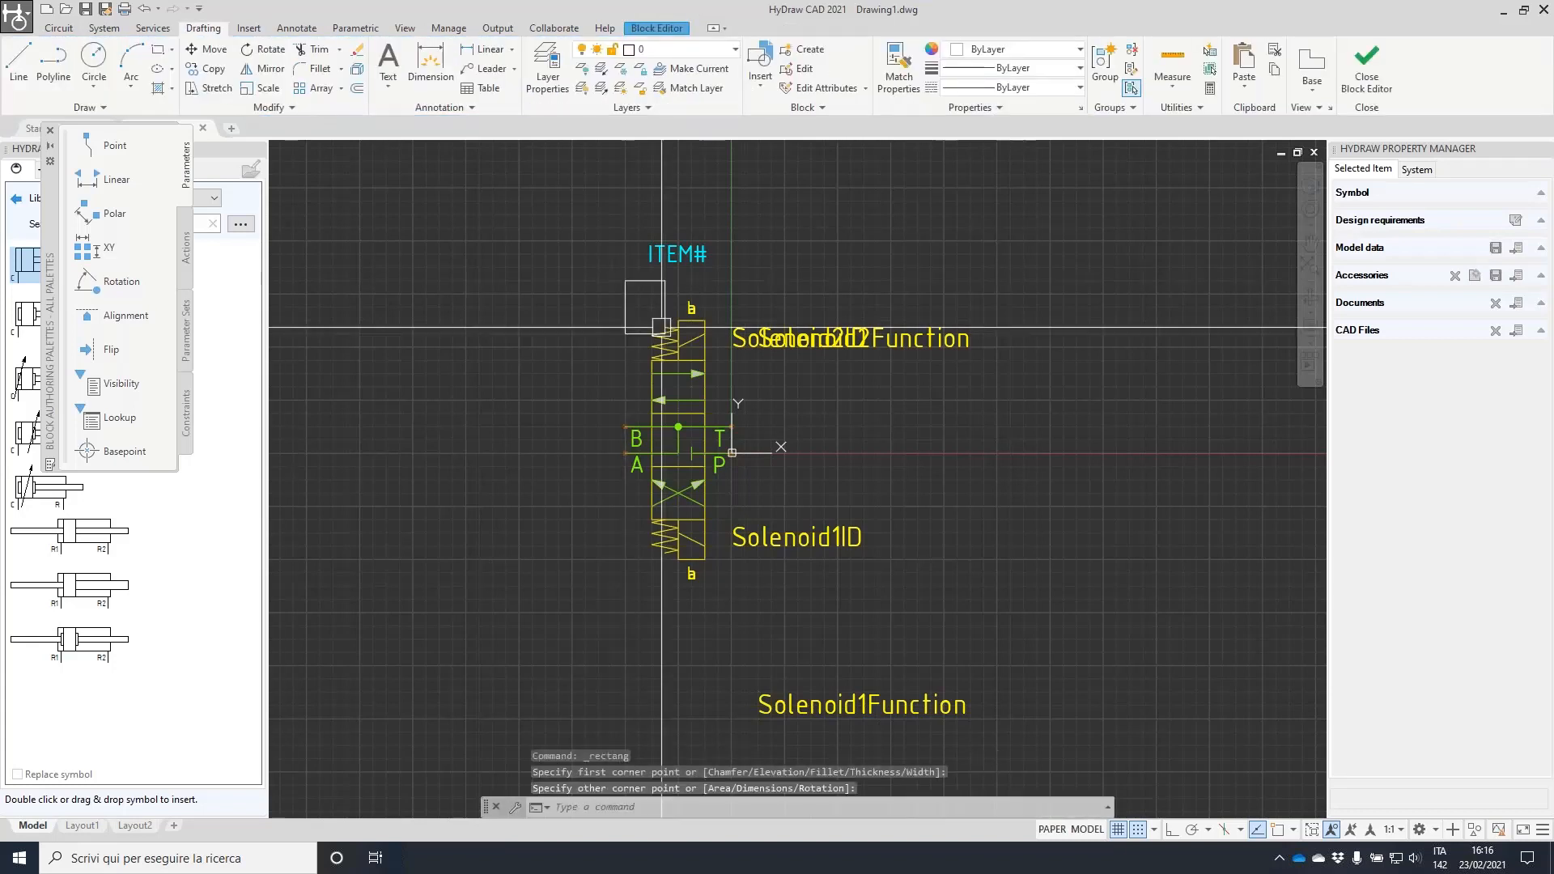
left_click(1382, 74)
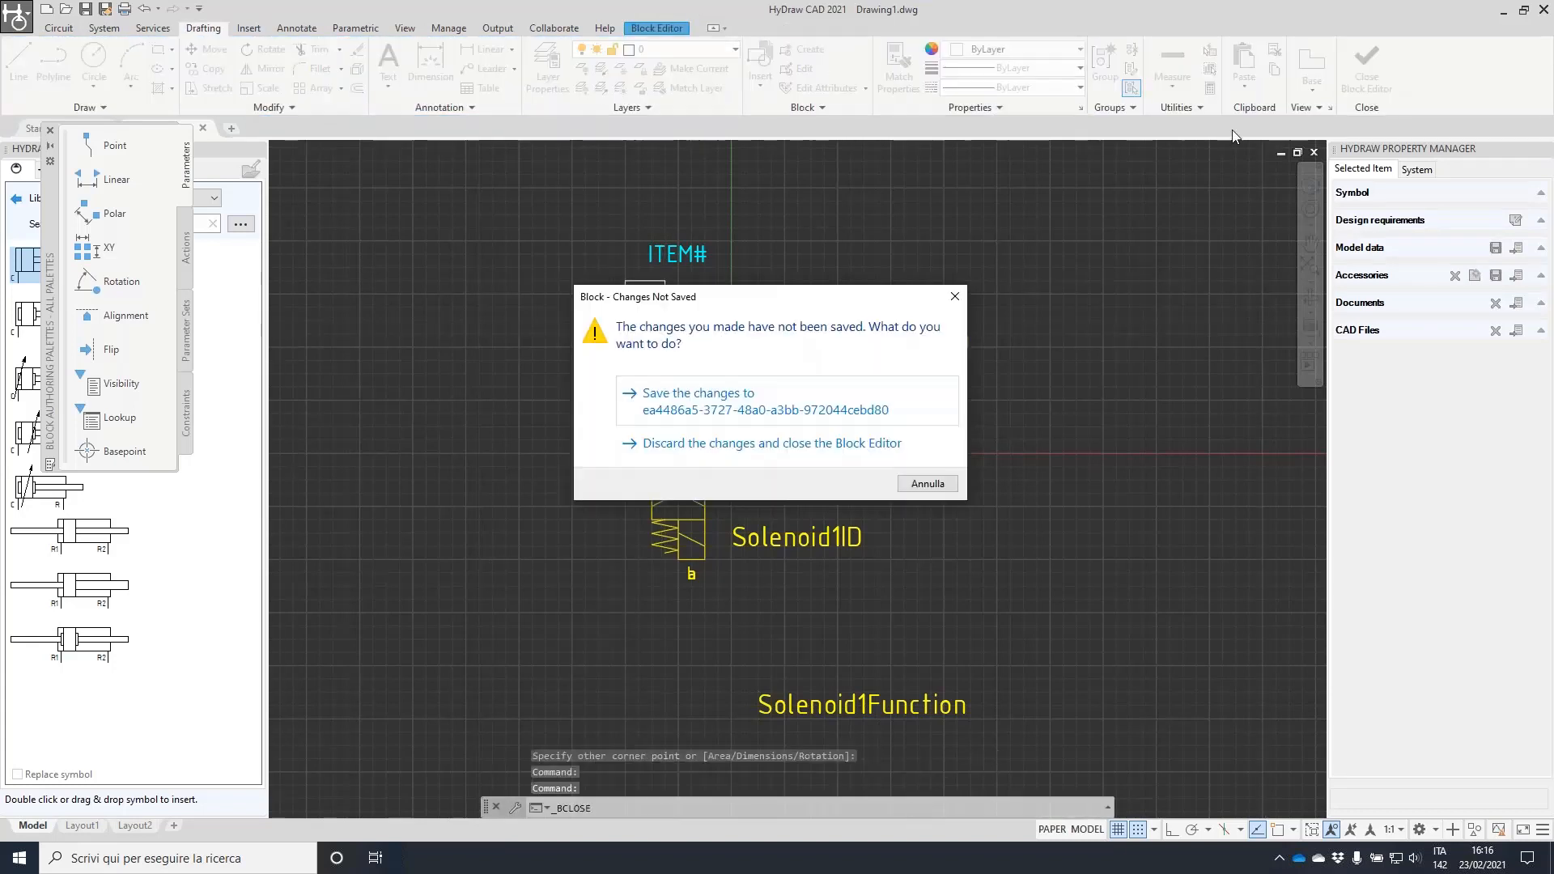
left_click(955, 296)
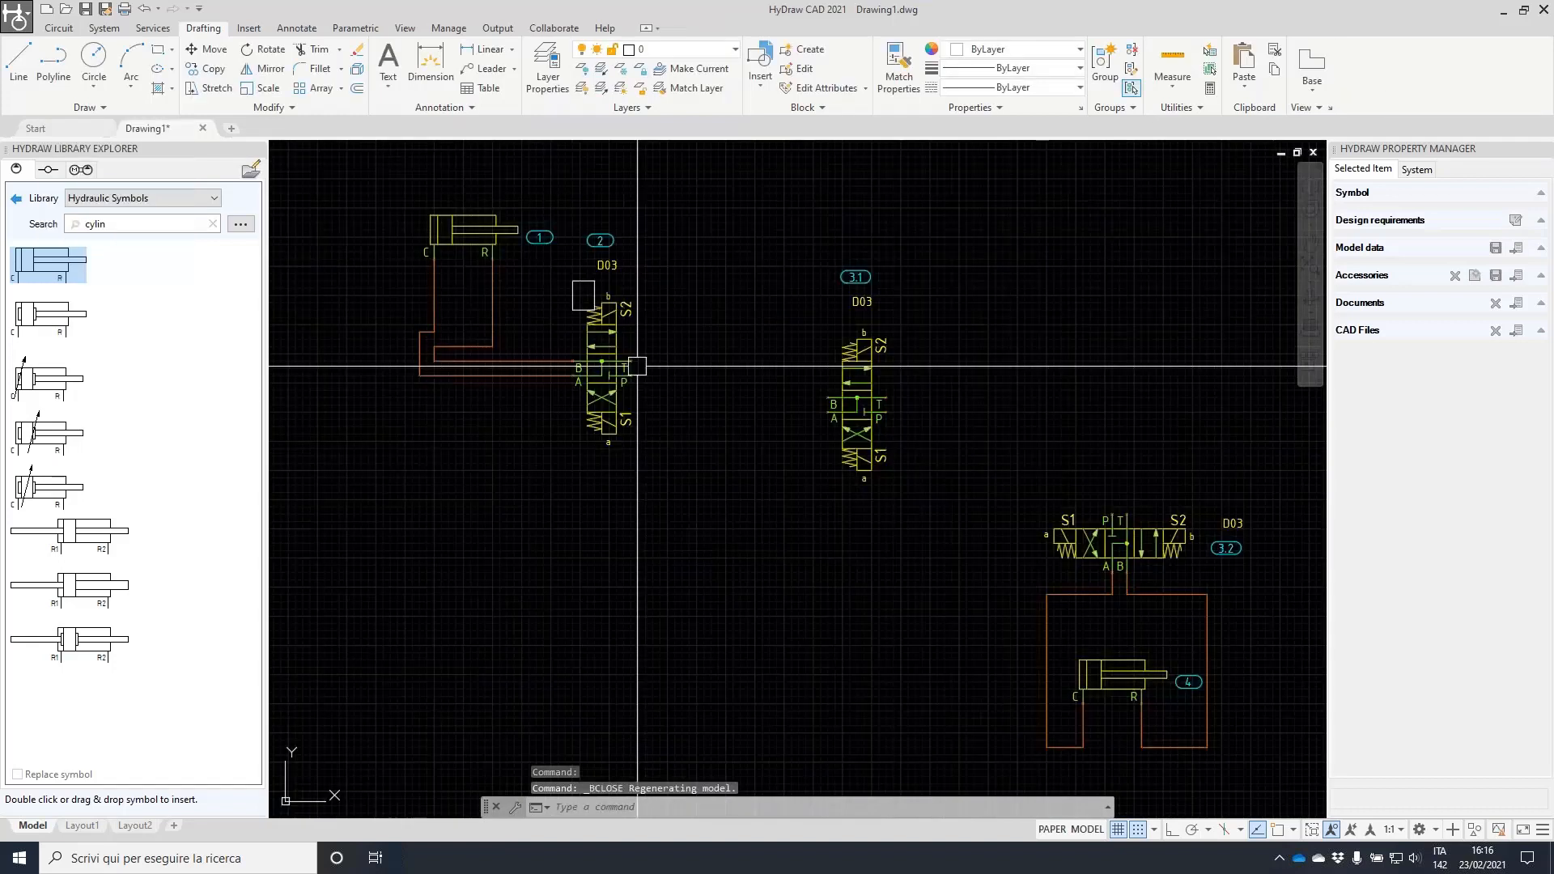
- Move valve 2 by its port P grip to a trial position and on to a place well below and right of cylinder 1
left_click(632, 374)
left_click(631, 375)
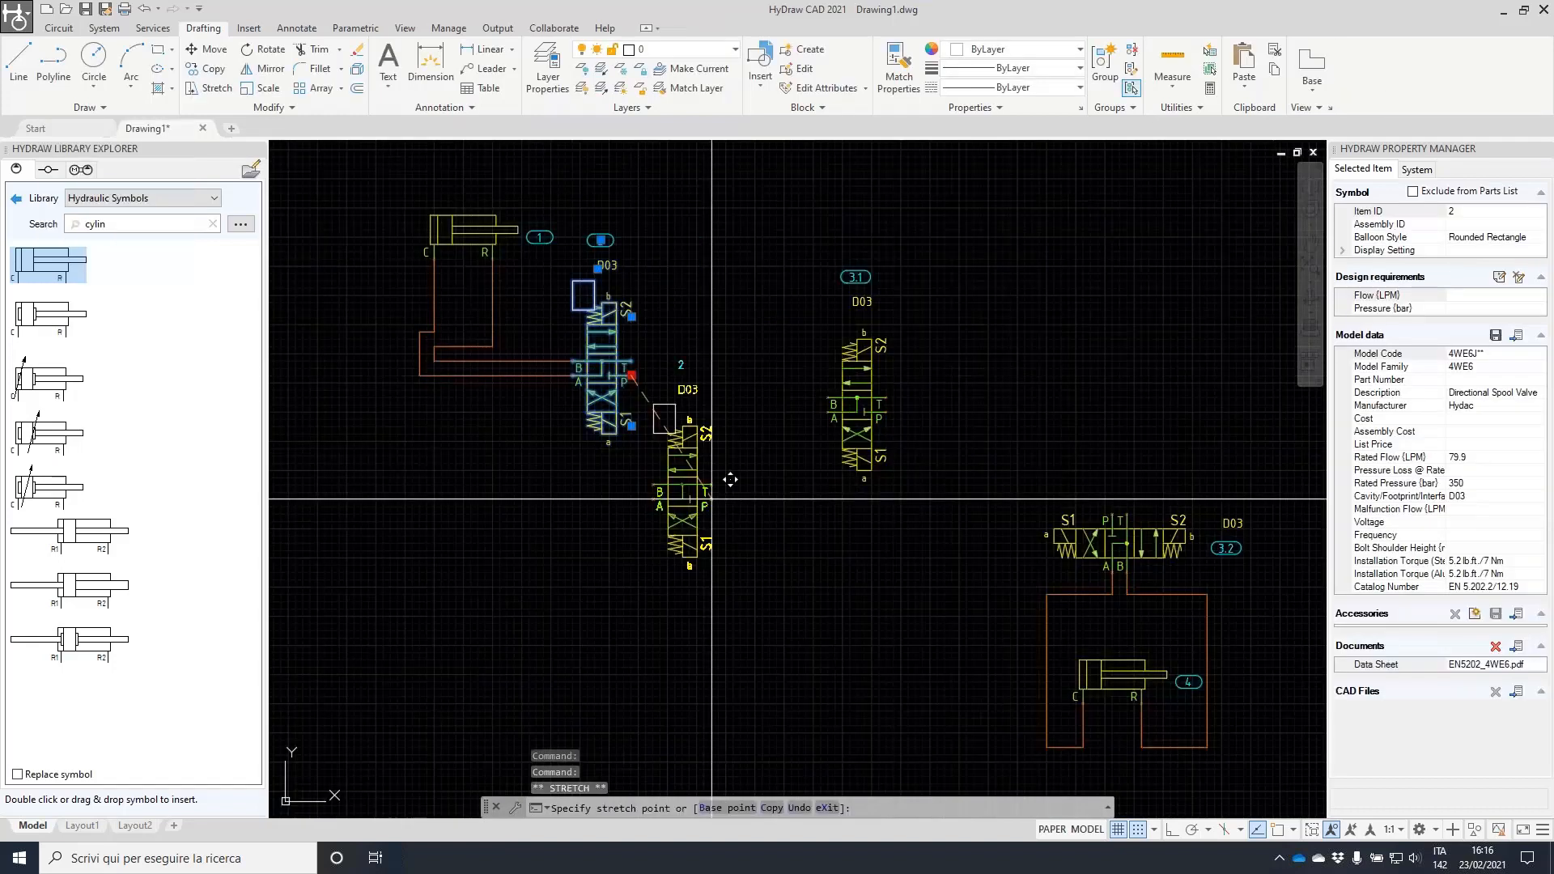
left_click(712, 498)
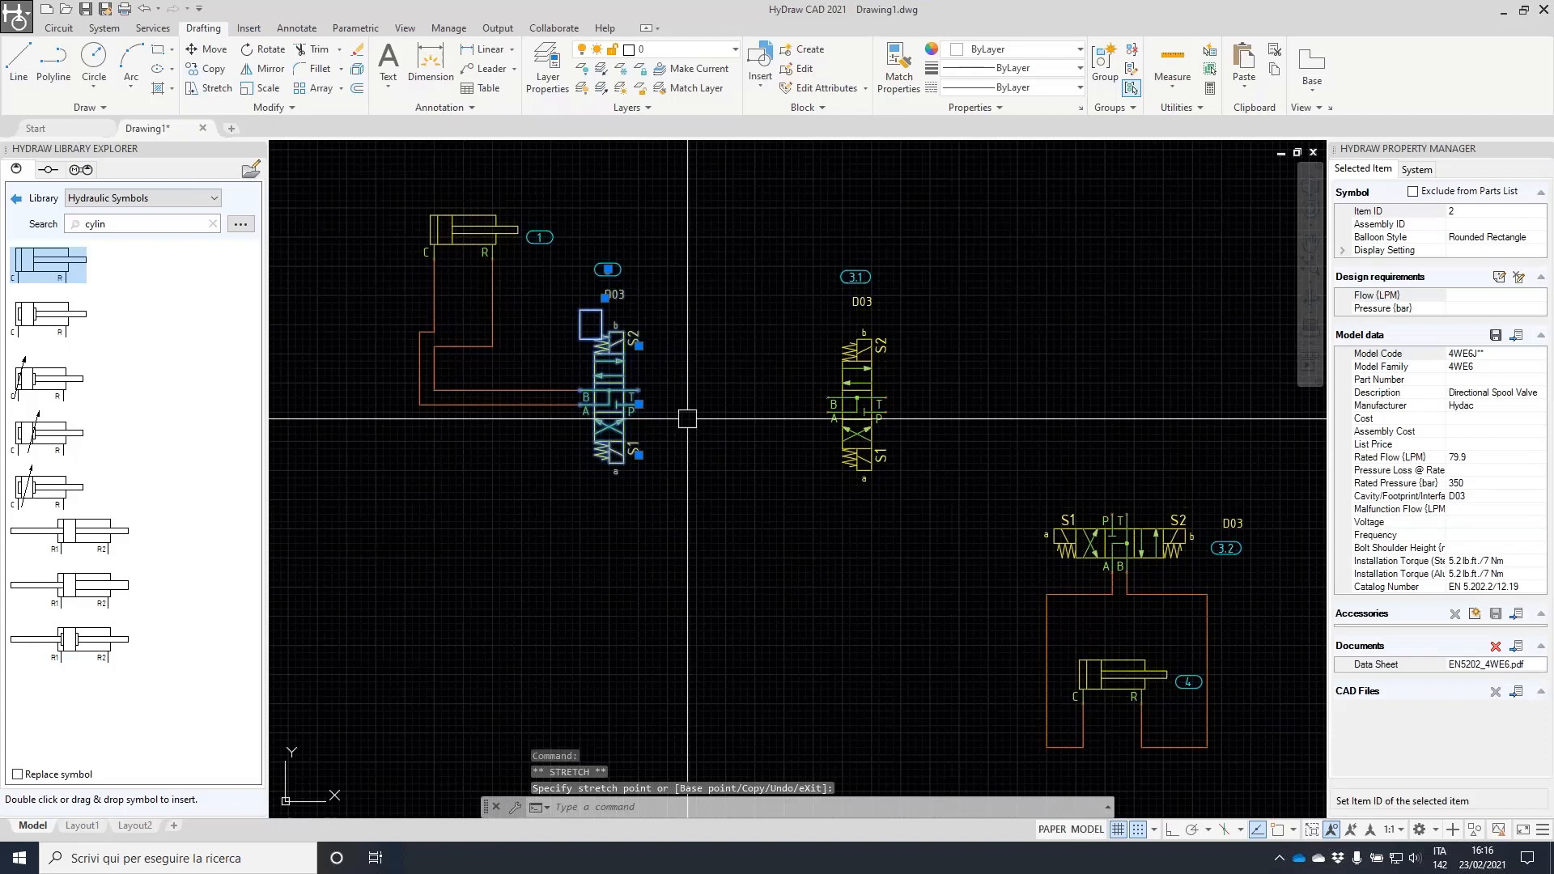
left_click(653, 528)
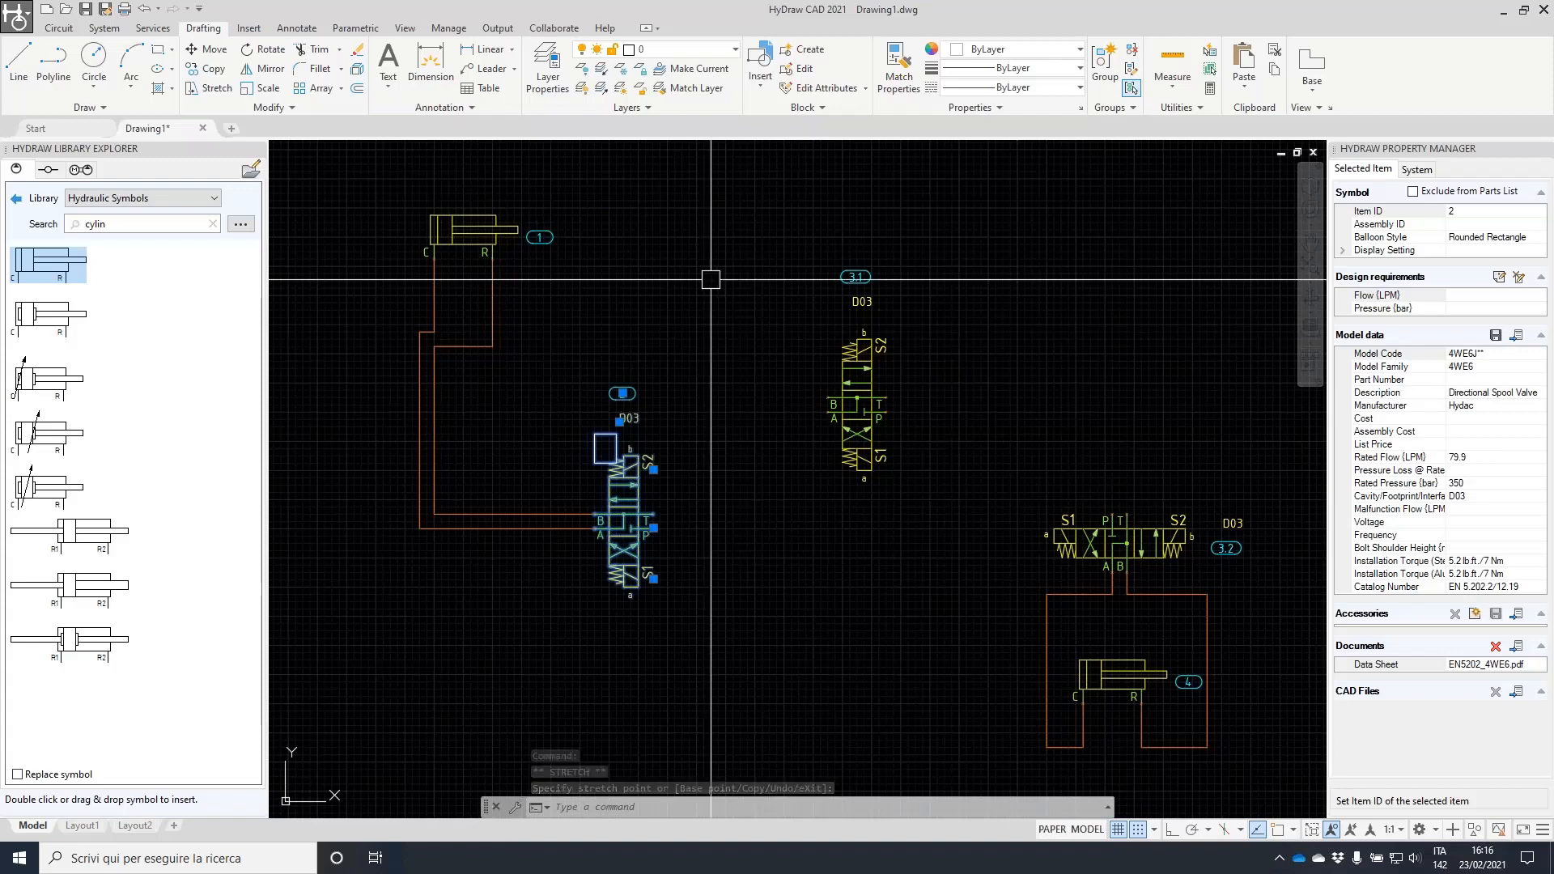
key("Escape")
key("Escape")
scroll(731, 289, "down", 2)
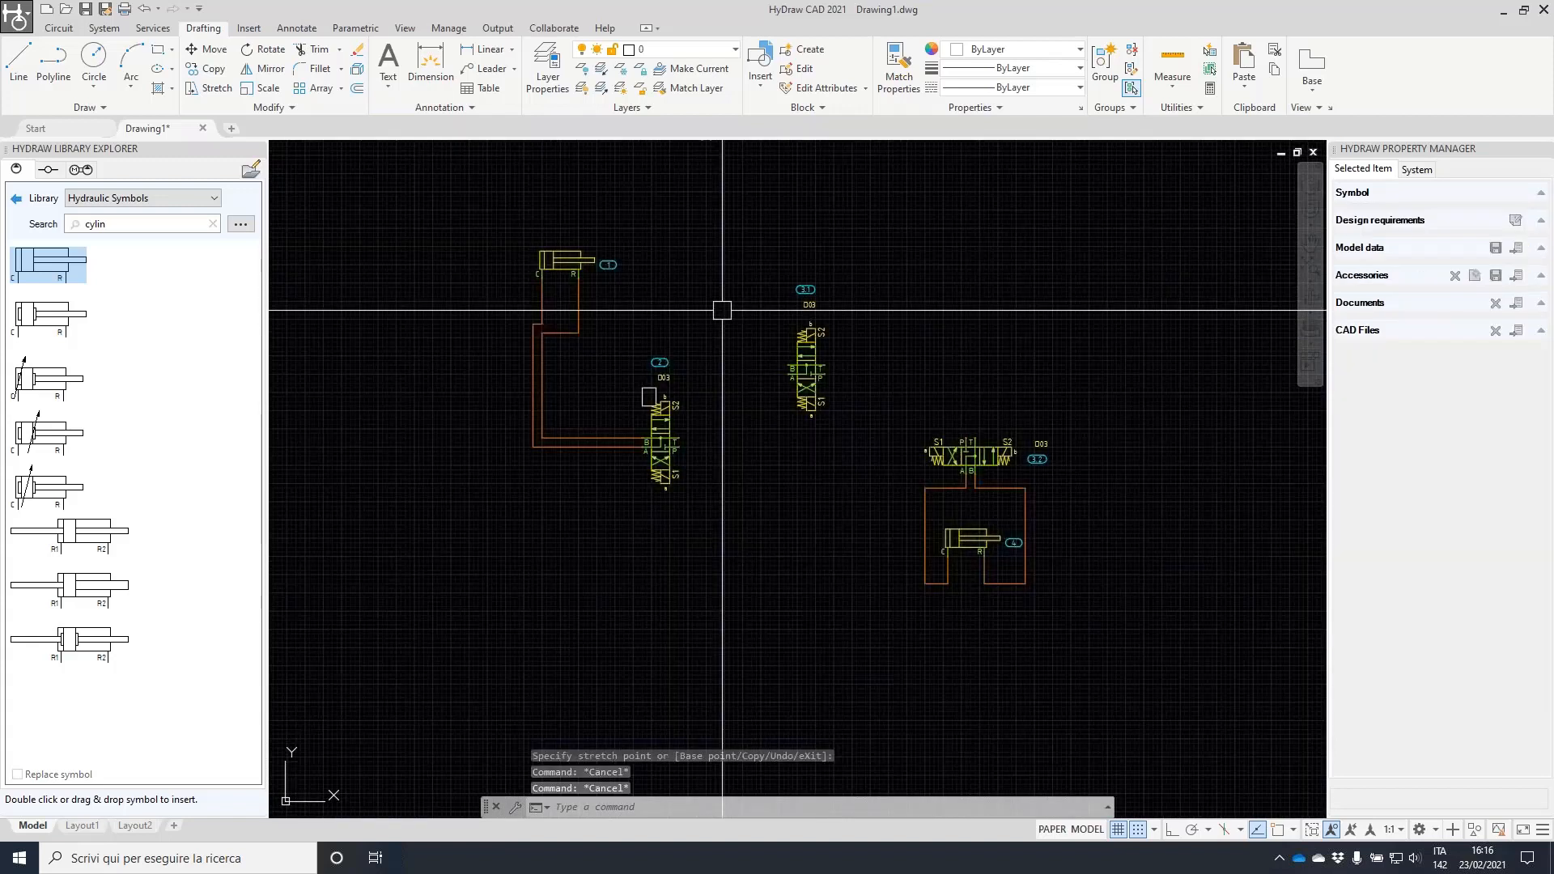
scroll(605, 327, "up", 2)
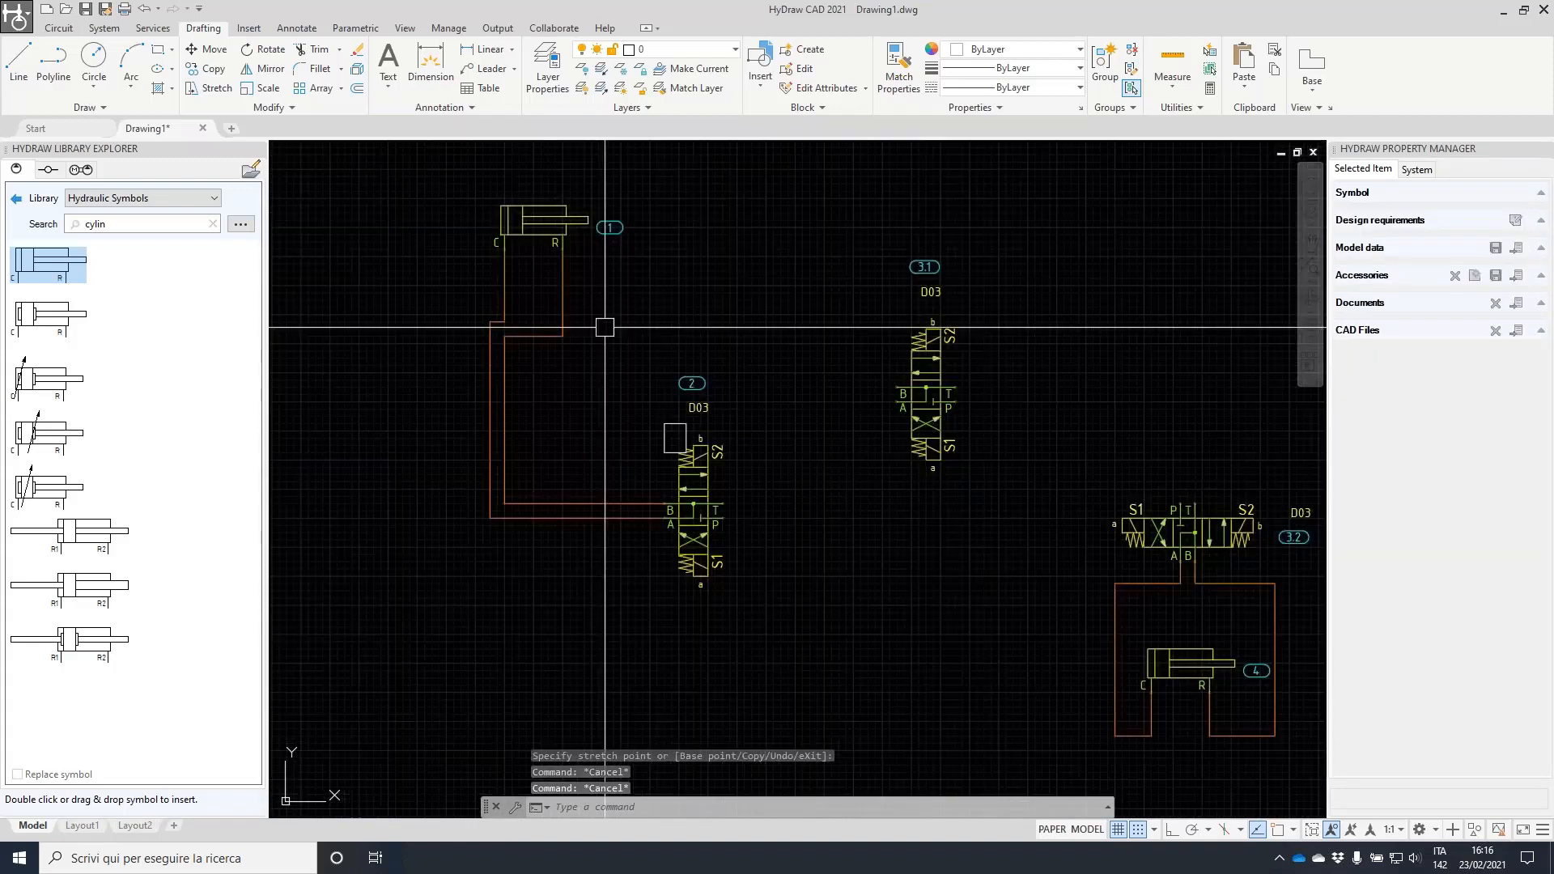
left_click(538, 225)
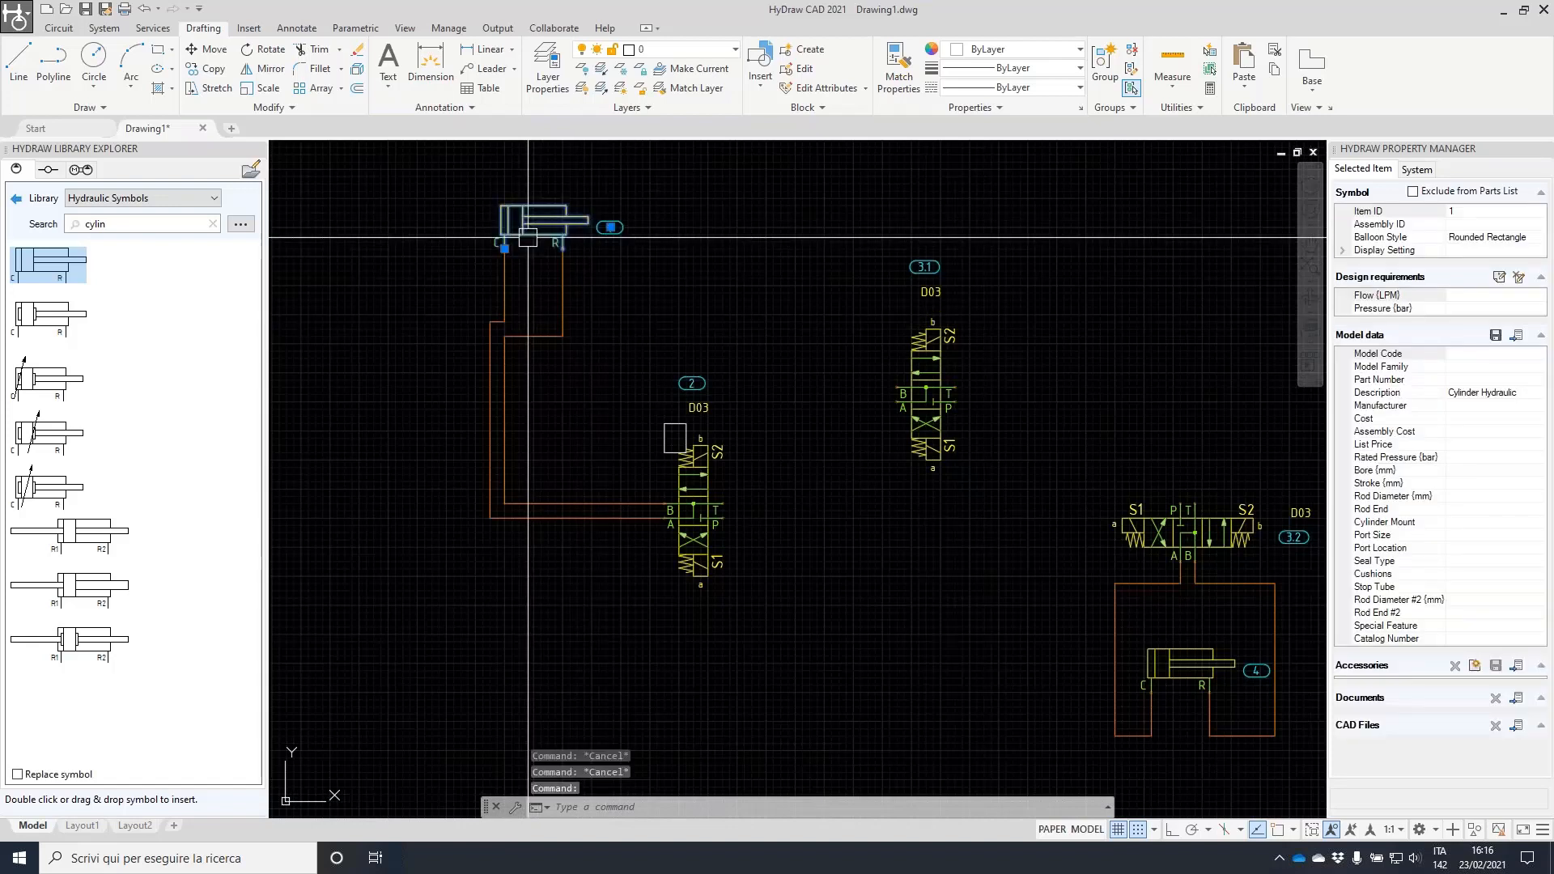
key("Escape")
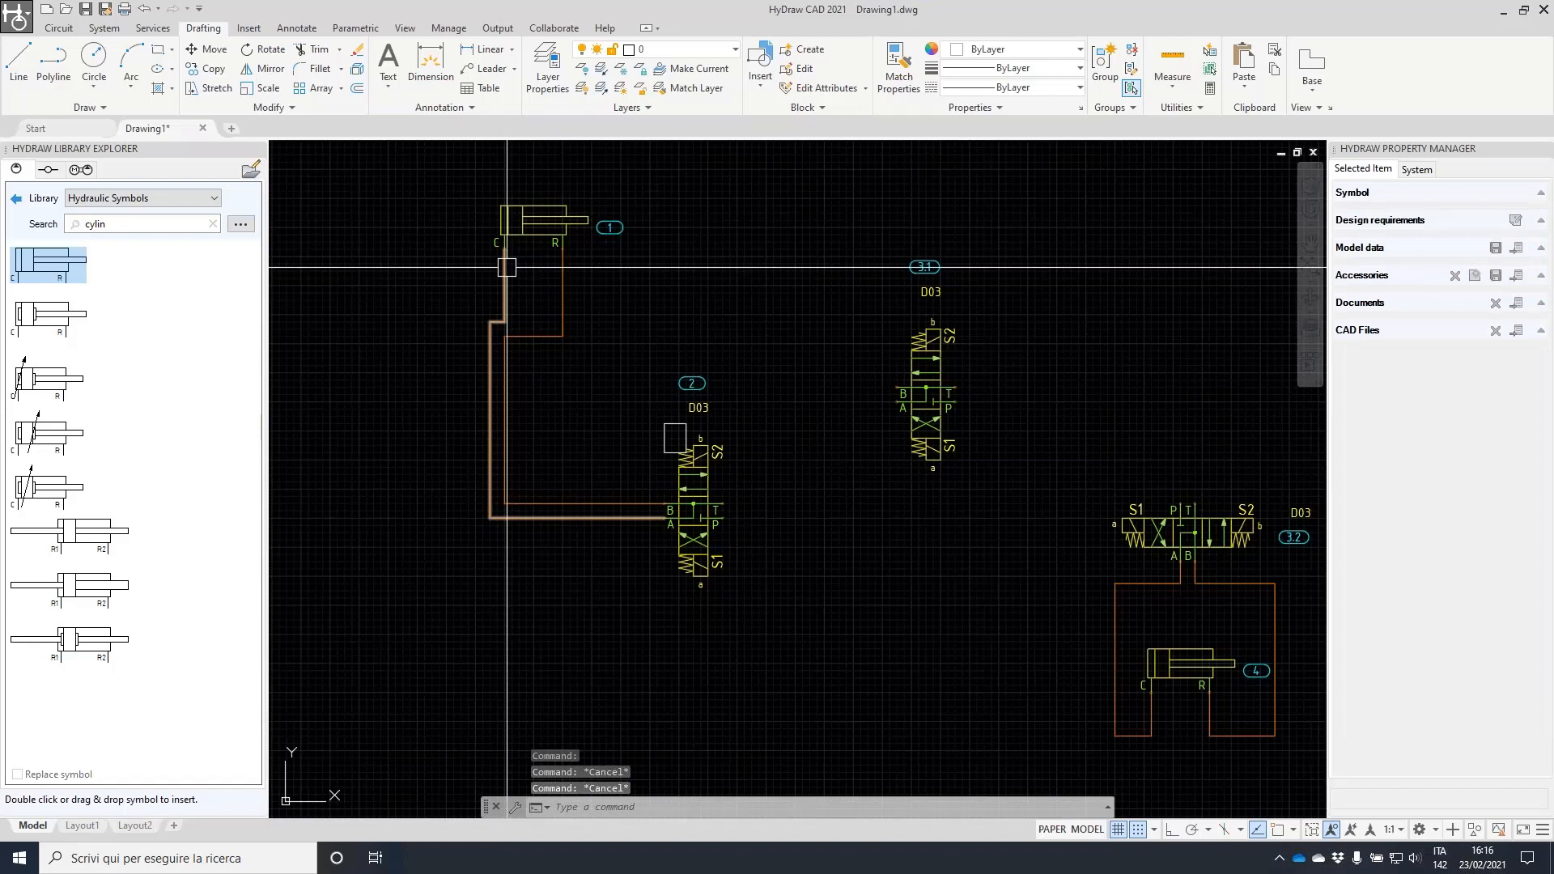
left_click(534, 216)
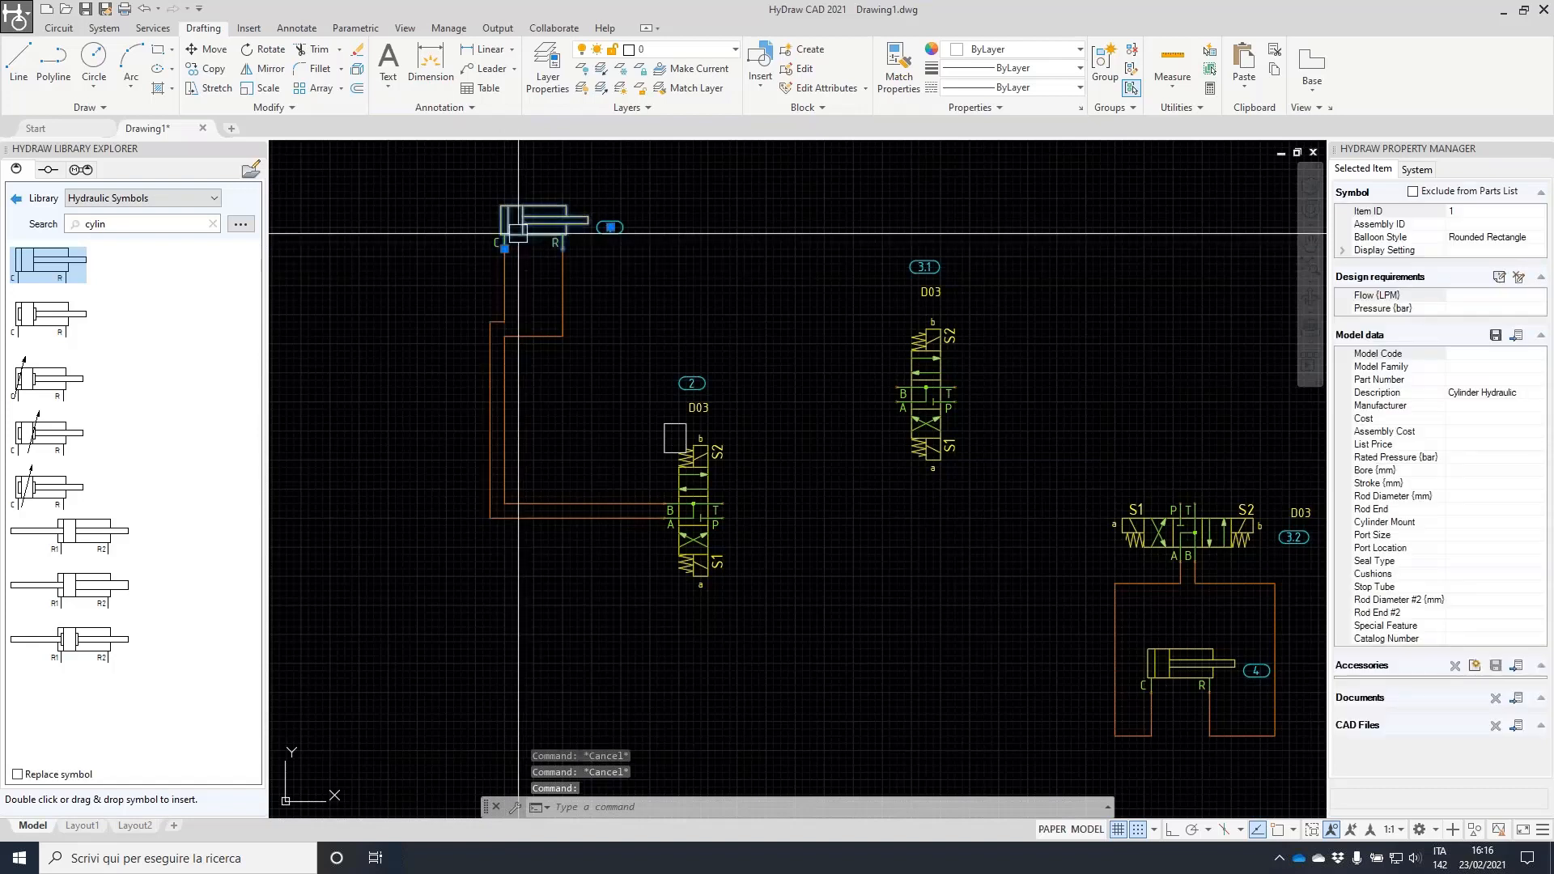
key("Escape")
- Open the pipe/tube/hose library for the connection between cylinder 1 port R and valve 2 port B, and review the ASTM A53 B pipes
left_click(562, 287)
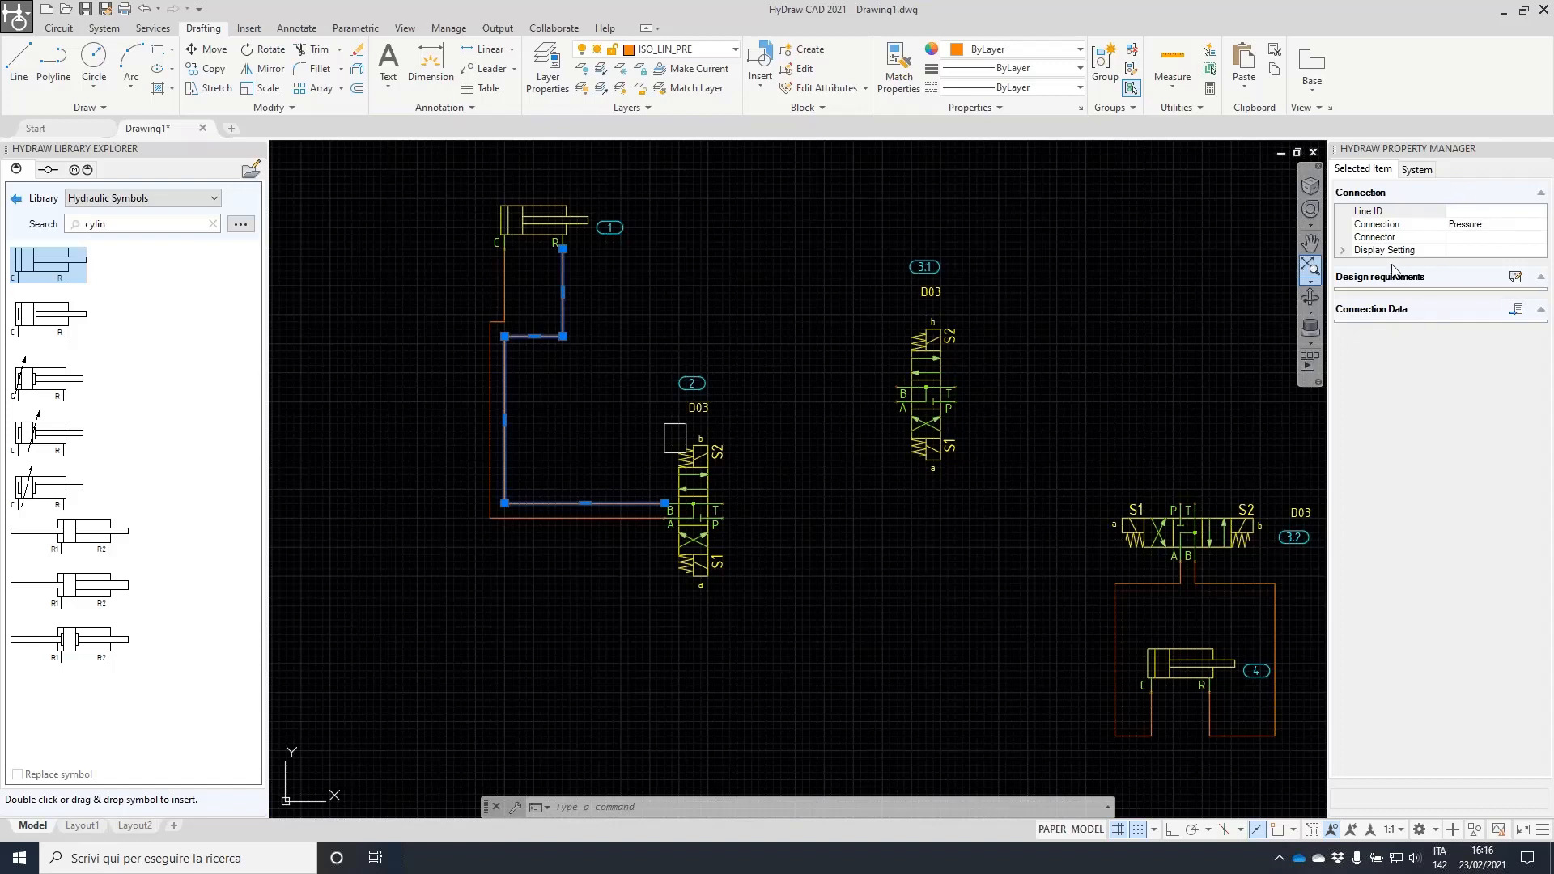
left_click(1519, 311)
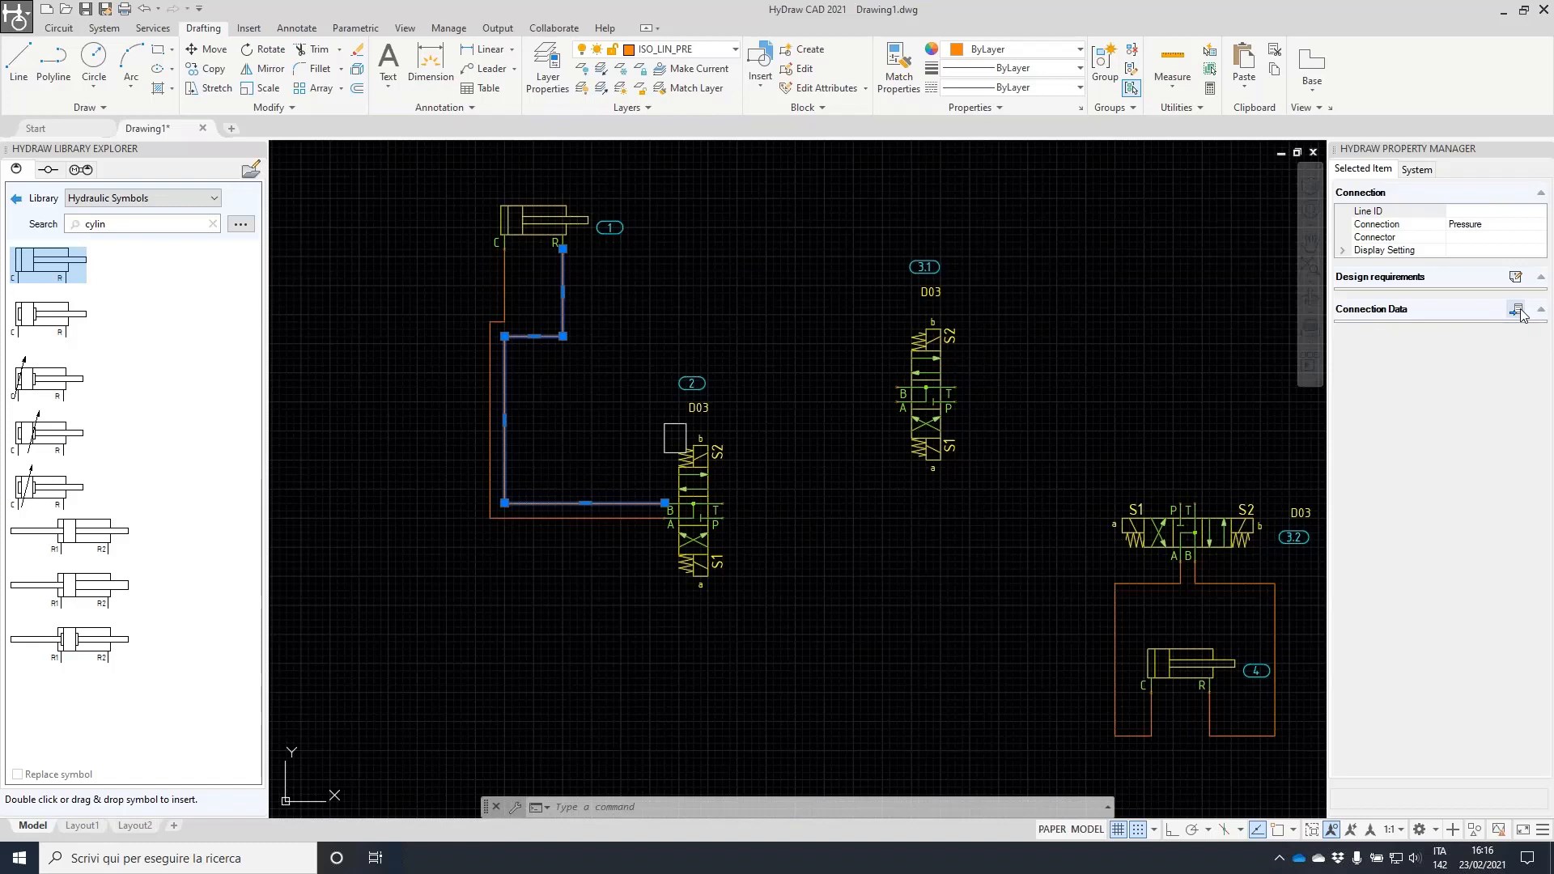
left_click_drag(1254, 278, 1120, 198)
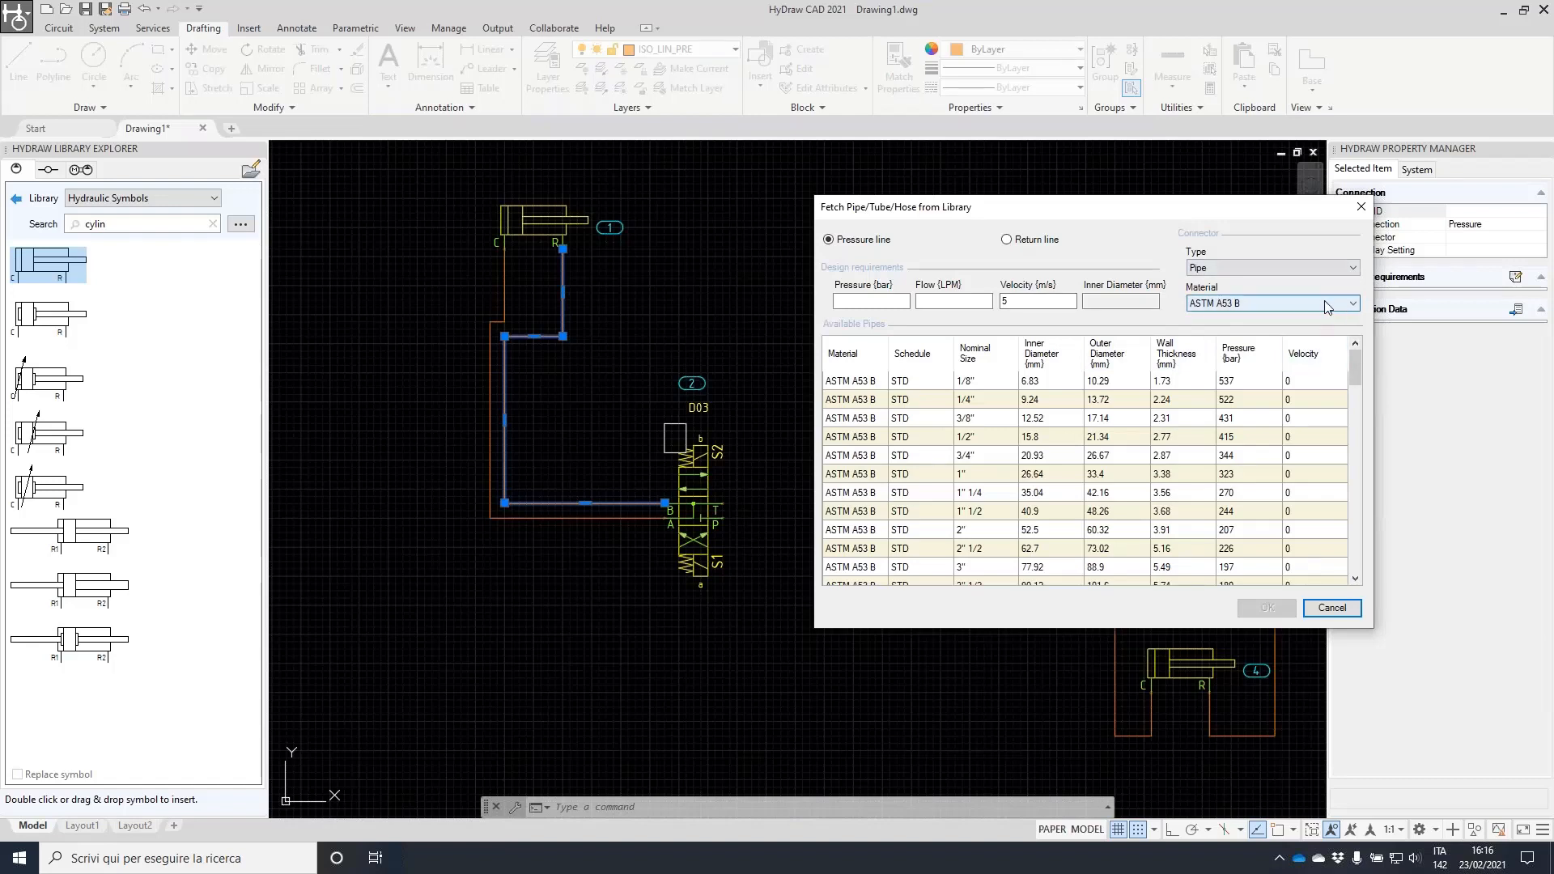
left_click_drag(1357, 384, 1358, 506)
- Switch the connector type to Tube and on to Hose, and select hose 187TC-16 from the material 187 list
left_click(1271, 268)
left_click(1248, 294)
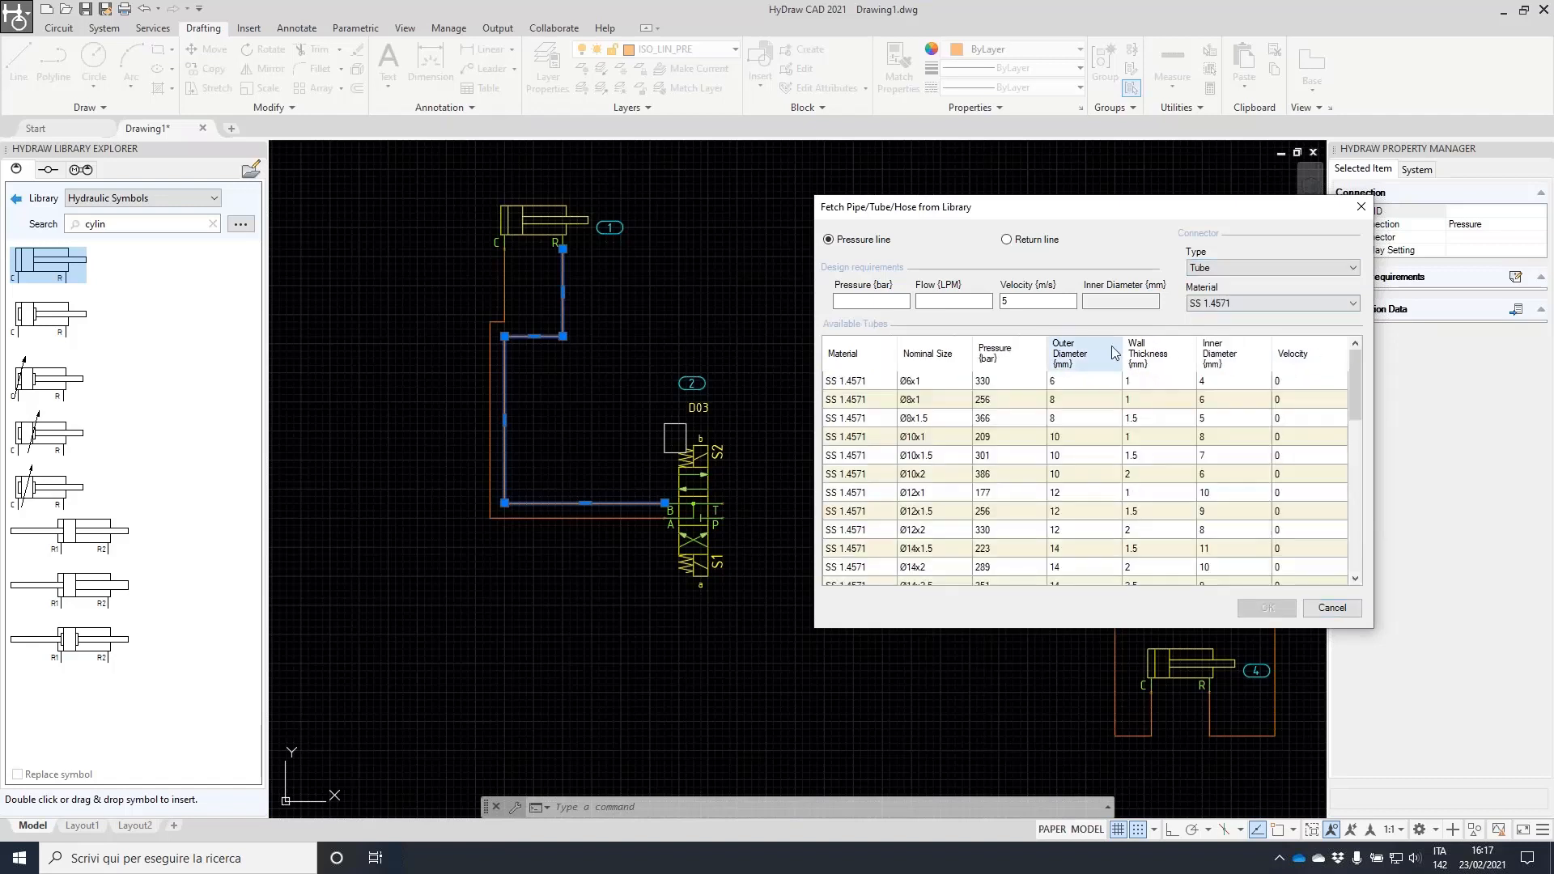
left_click(1306, 268)
left_click(1232, 303)
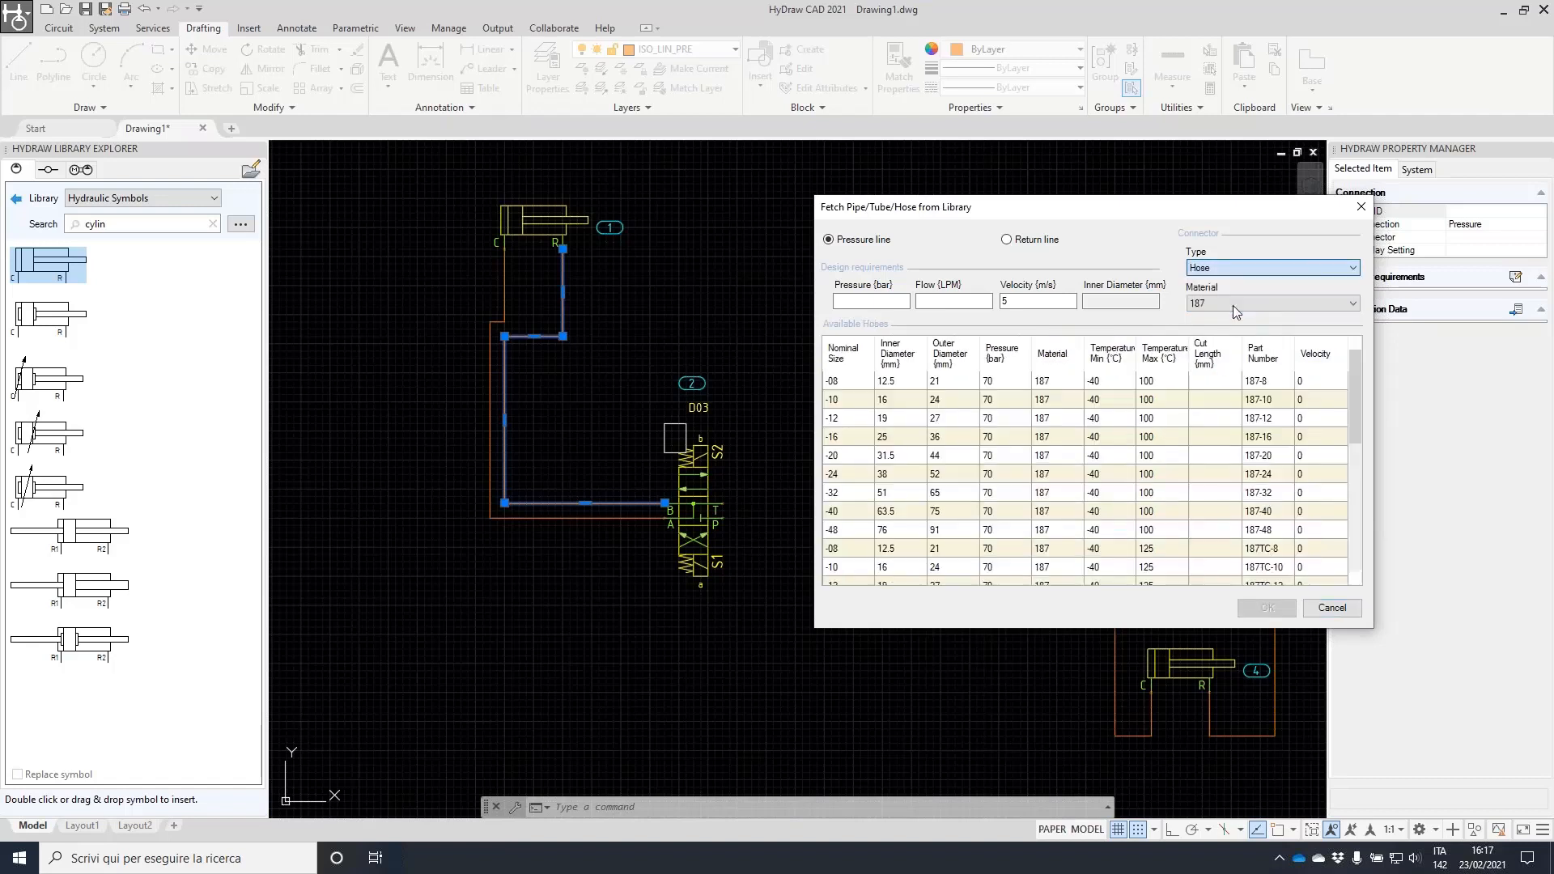
left_click_drag(1352, 367, 1352, 432)
left_click(896, 463)
- Set the hose design requirements to a pressure of 200 bar and a flow of 20 LPM
left_click(886, 302)
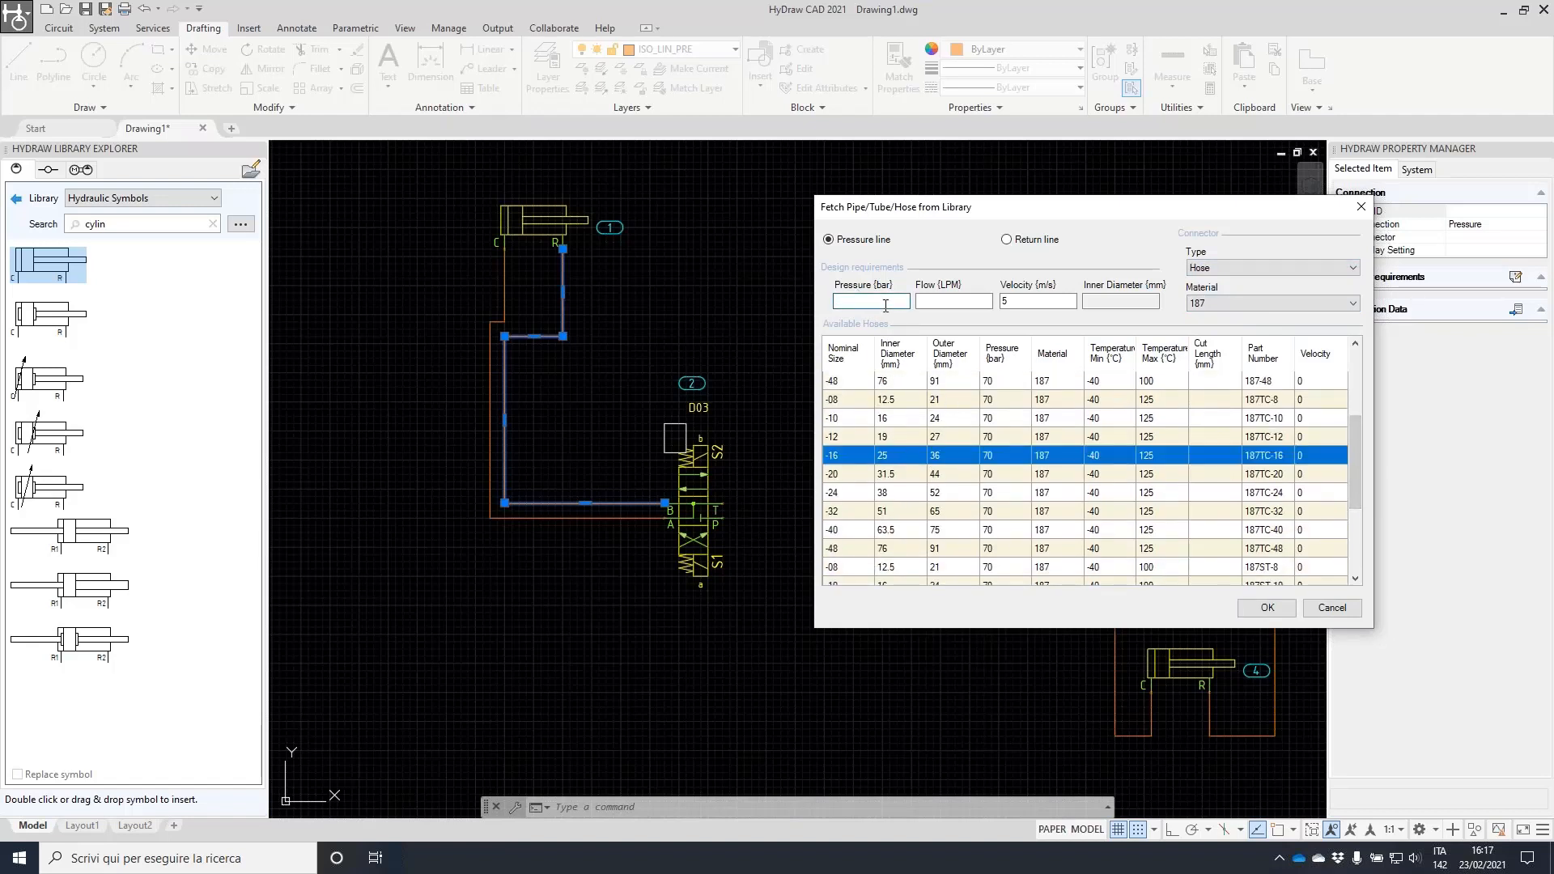
type("200")
left_click(969, 302)
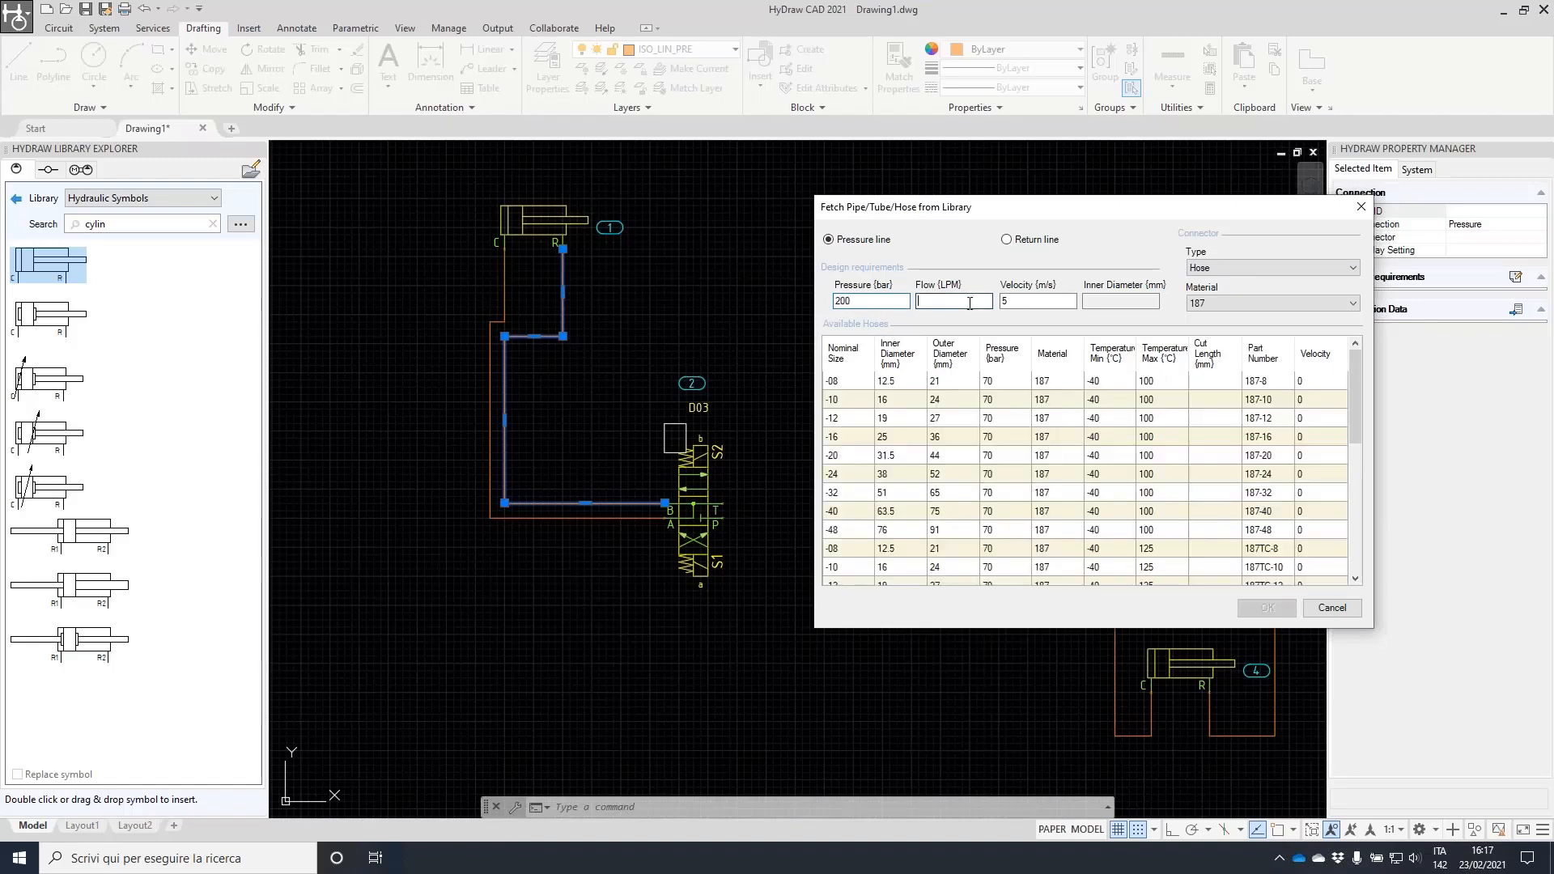
type("20")
left_click(1019, 300)
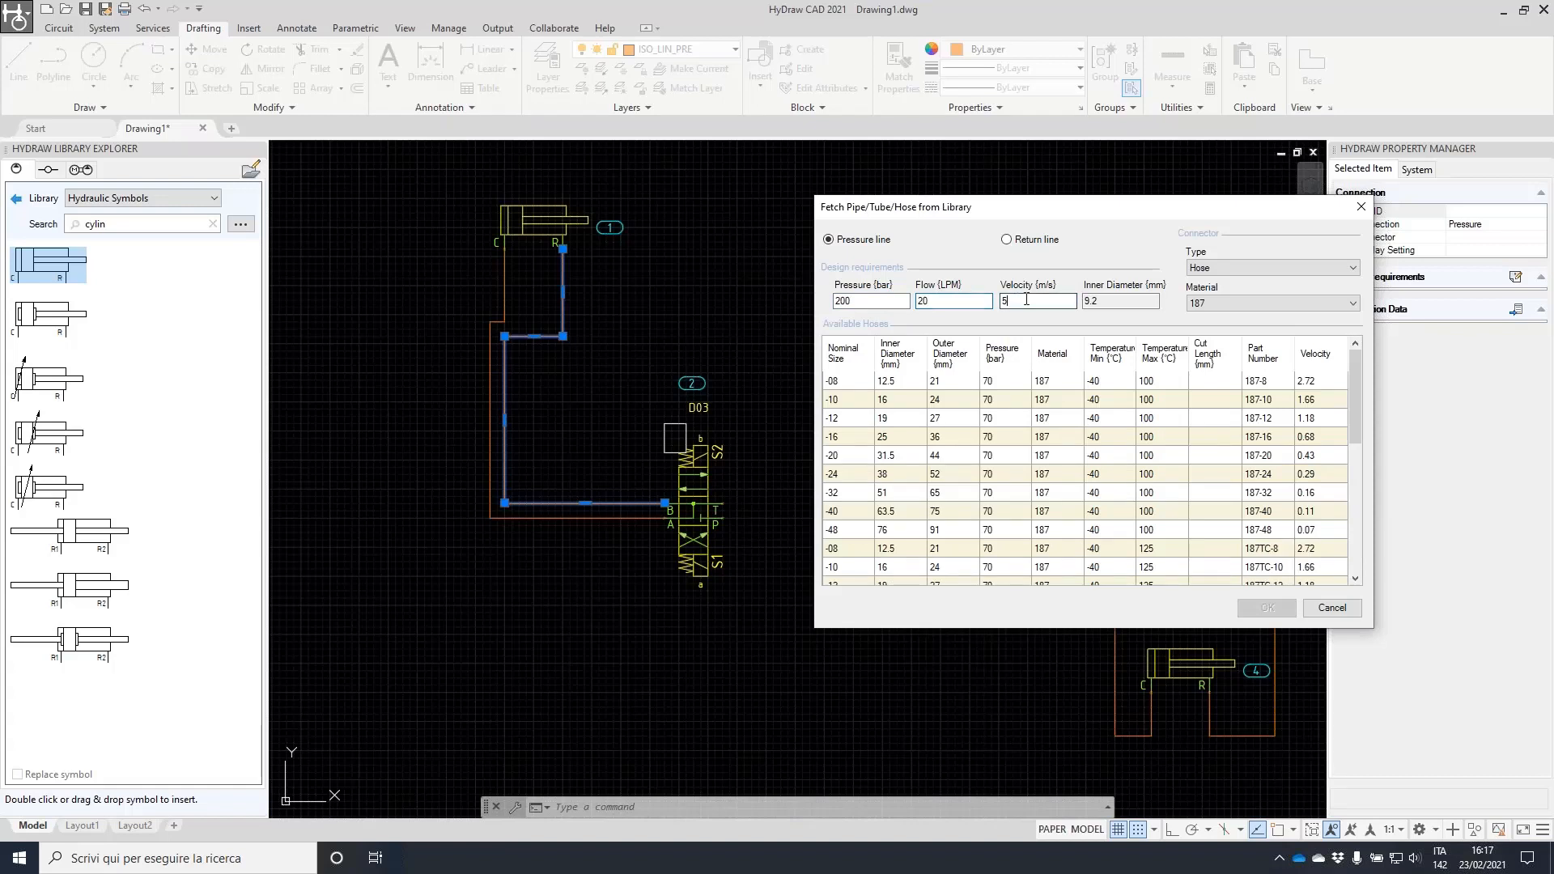
- Sort the available hoses by velocity and assign hose 187ST-8 to the connection
left_click(1325, 357)
left_click_drag(1358, 376, 1370, 500)
left_click(1263, 566)
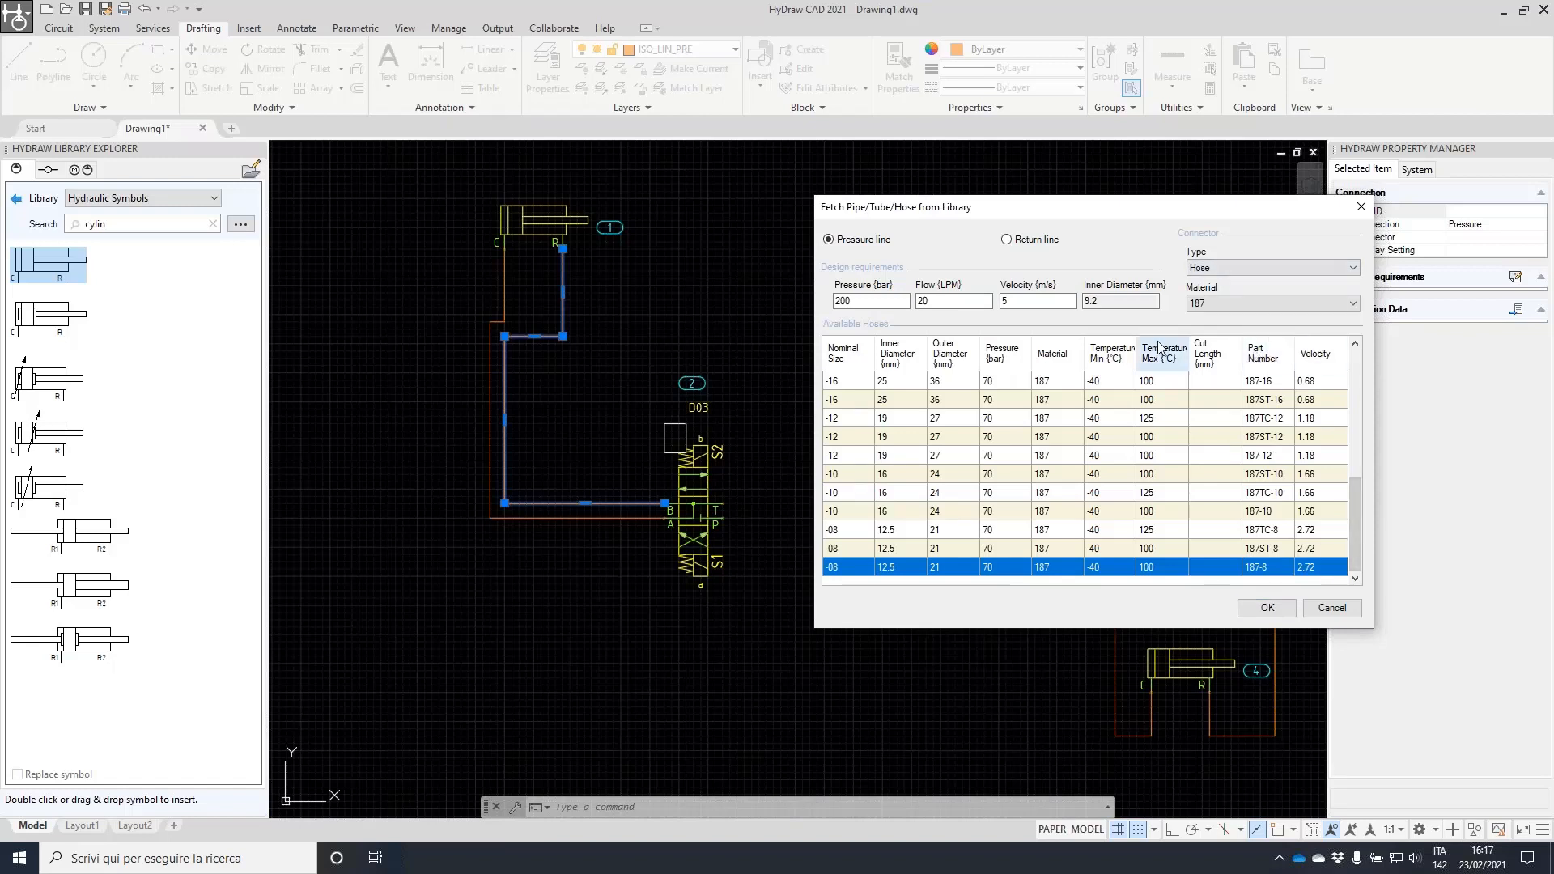
left_click(1180, 548)
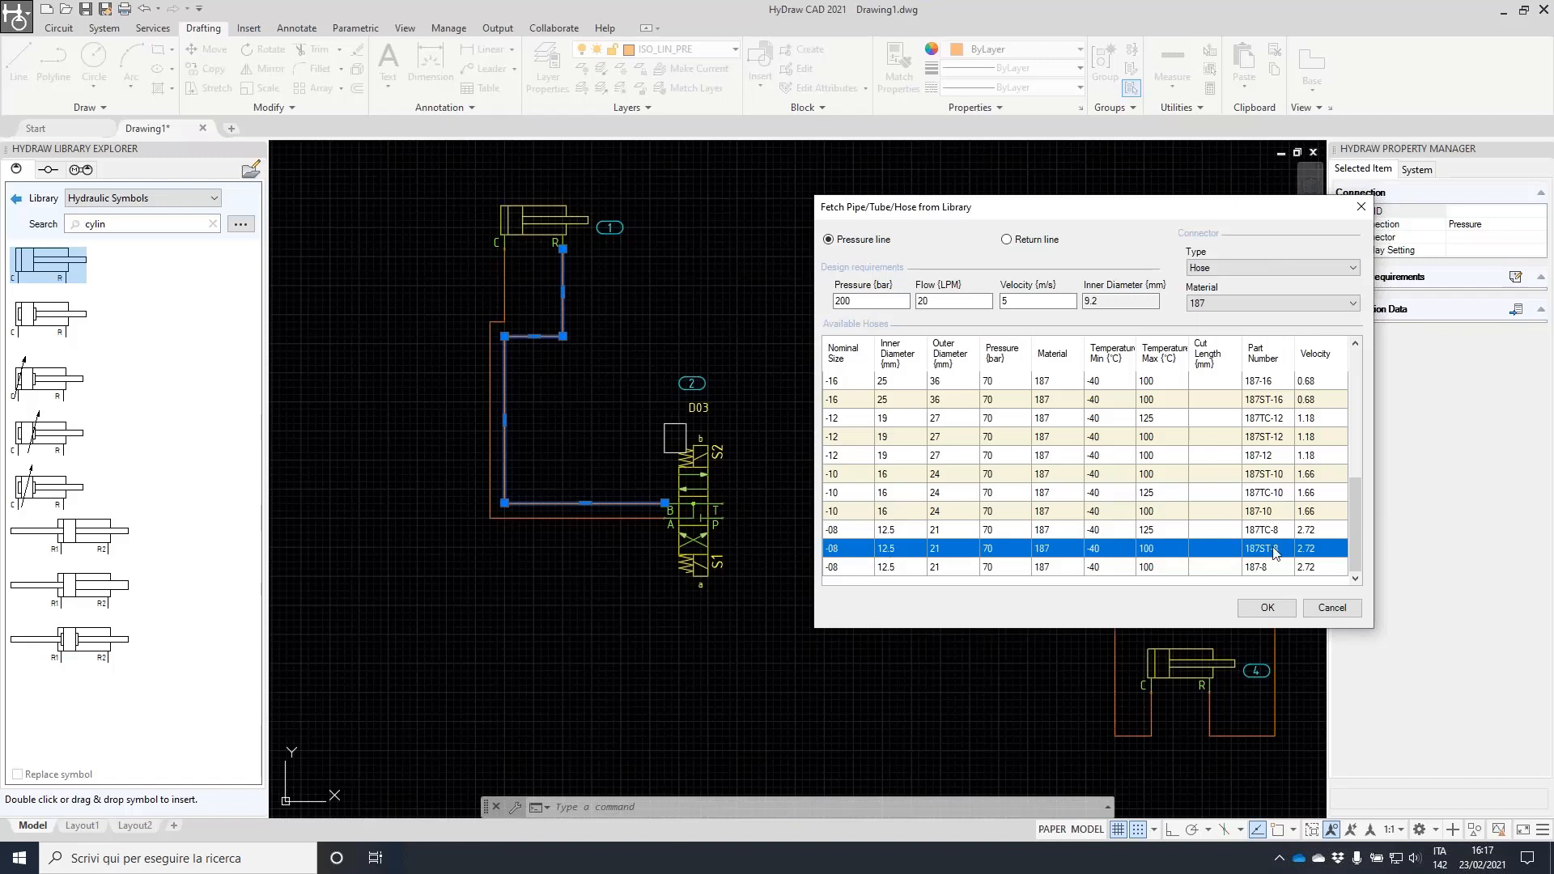
left_click(1268, 608)
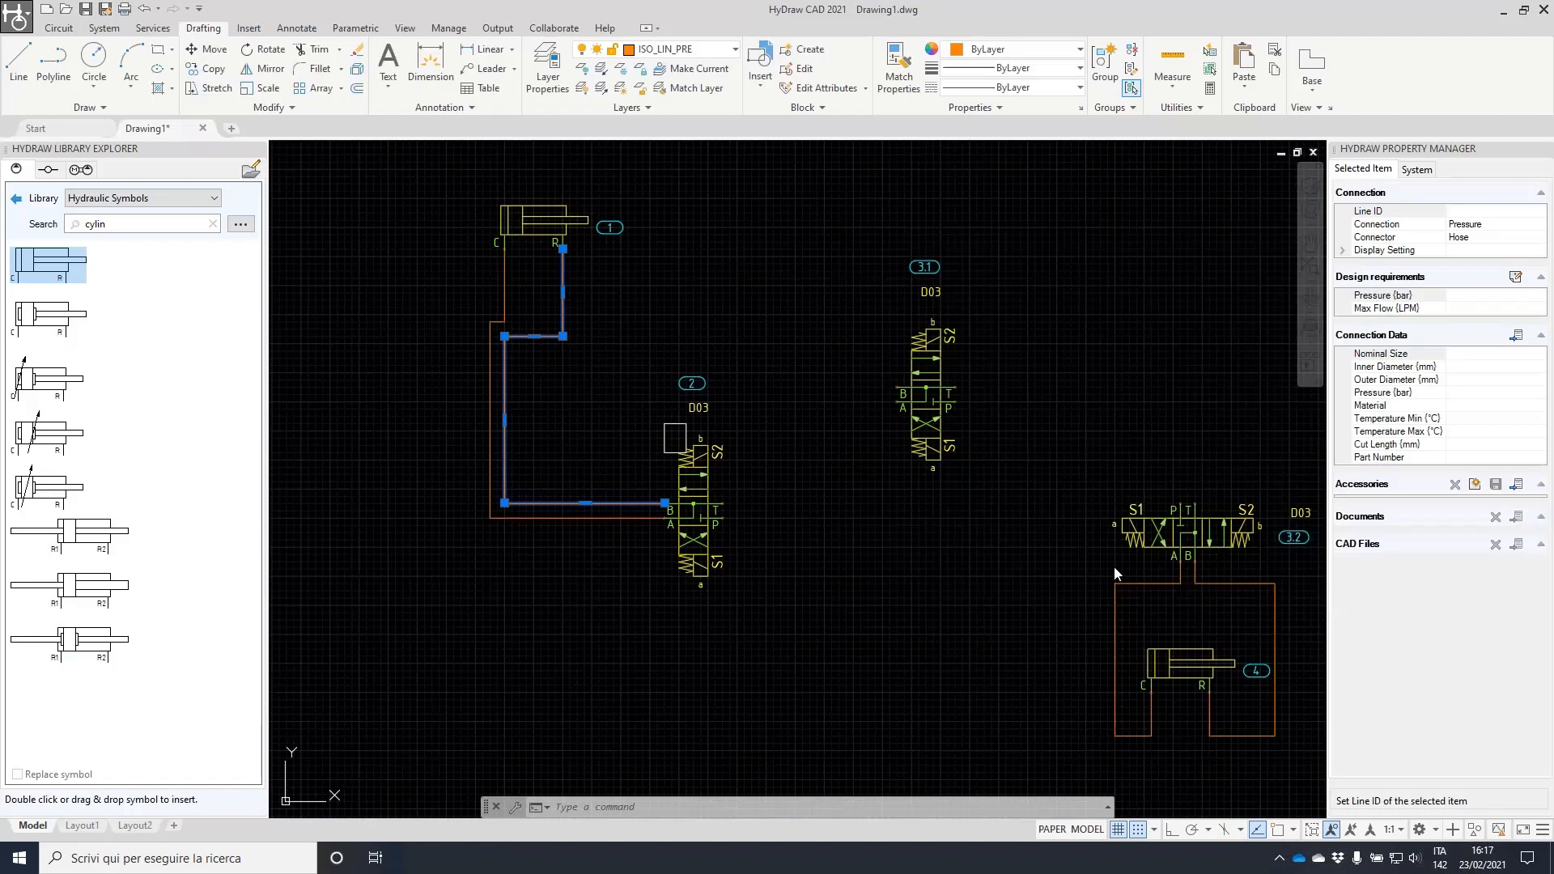
- Examine the 187ST-8 part number label on the connection at valve 2's port B
scroll(604, 486, "up", 5)
key("Escape")
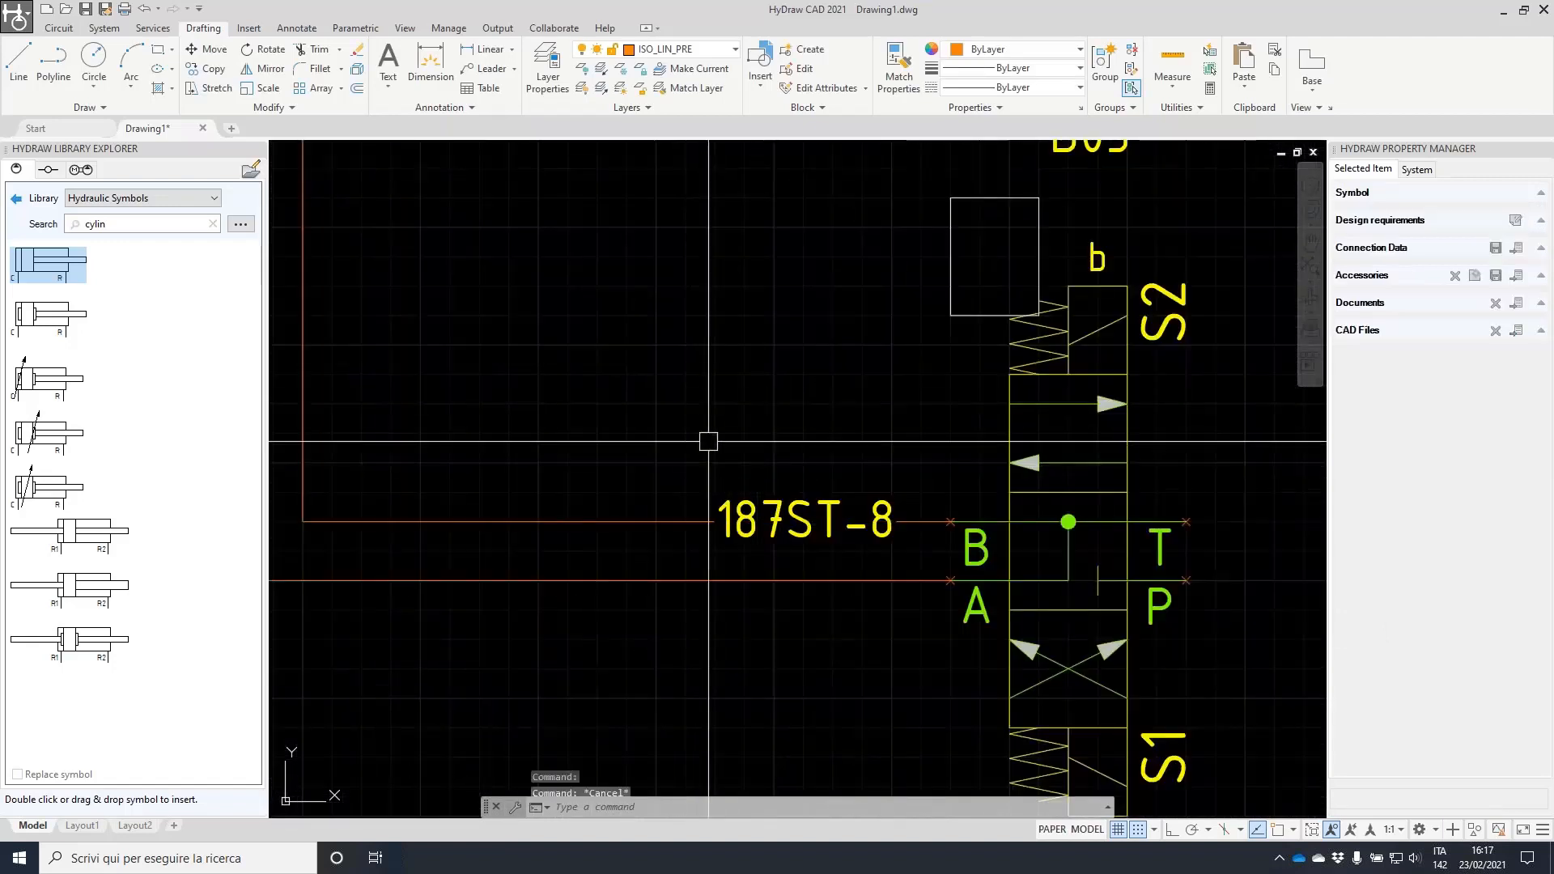
key("Escape")
double_click(756, 515)
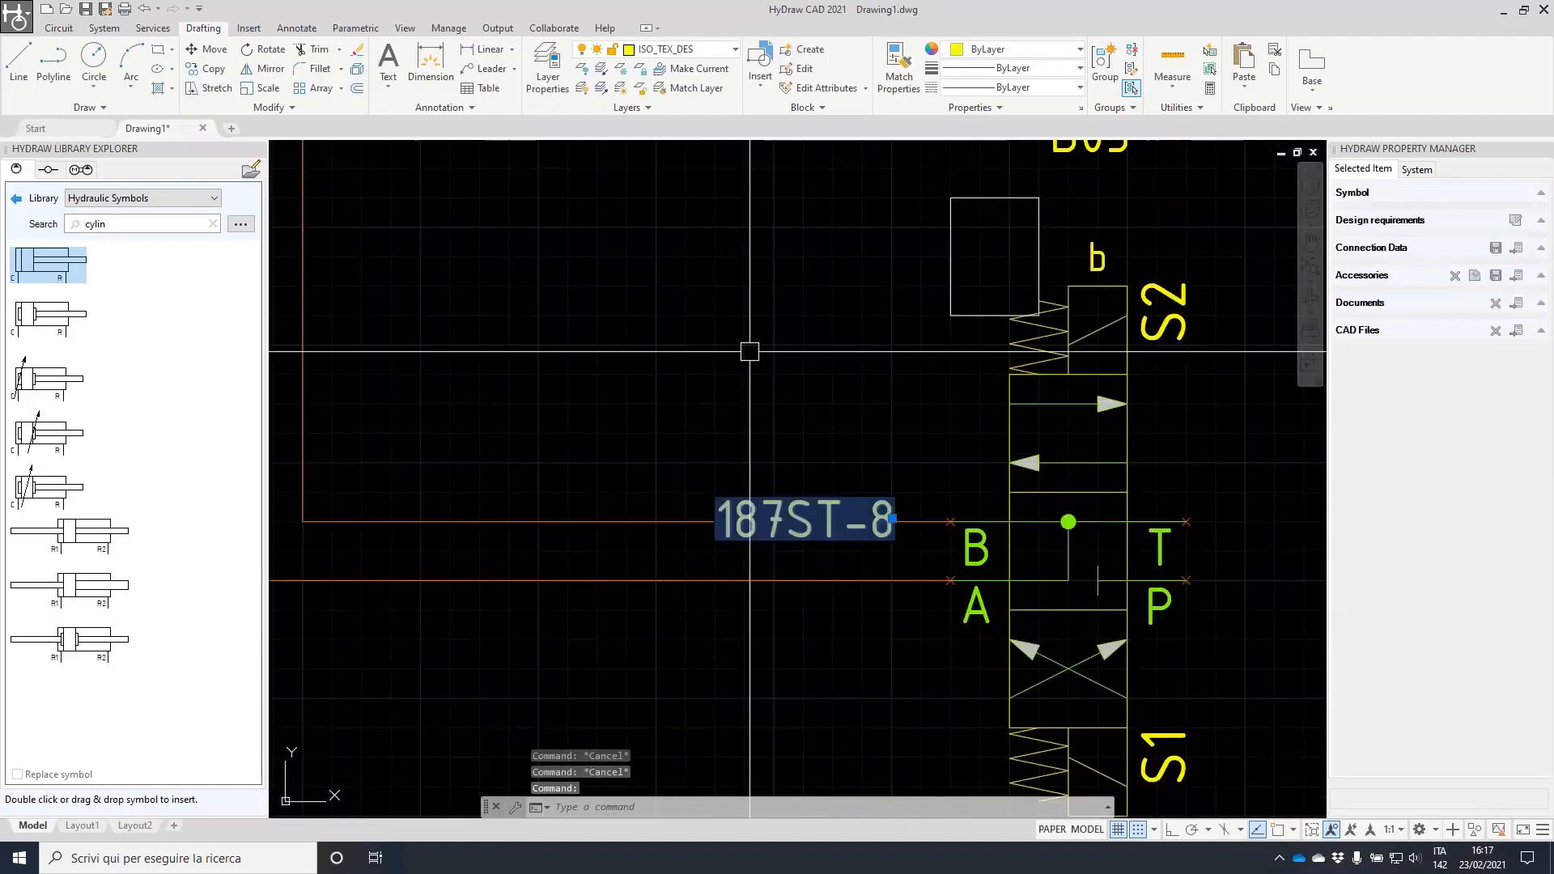
key("Escape")
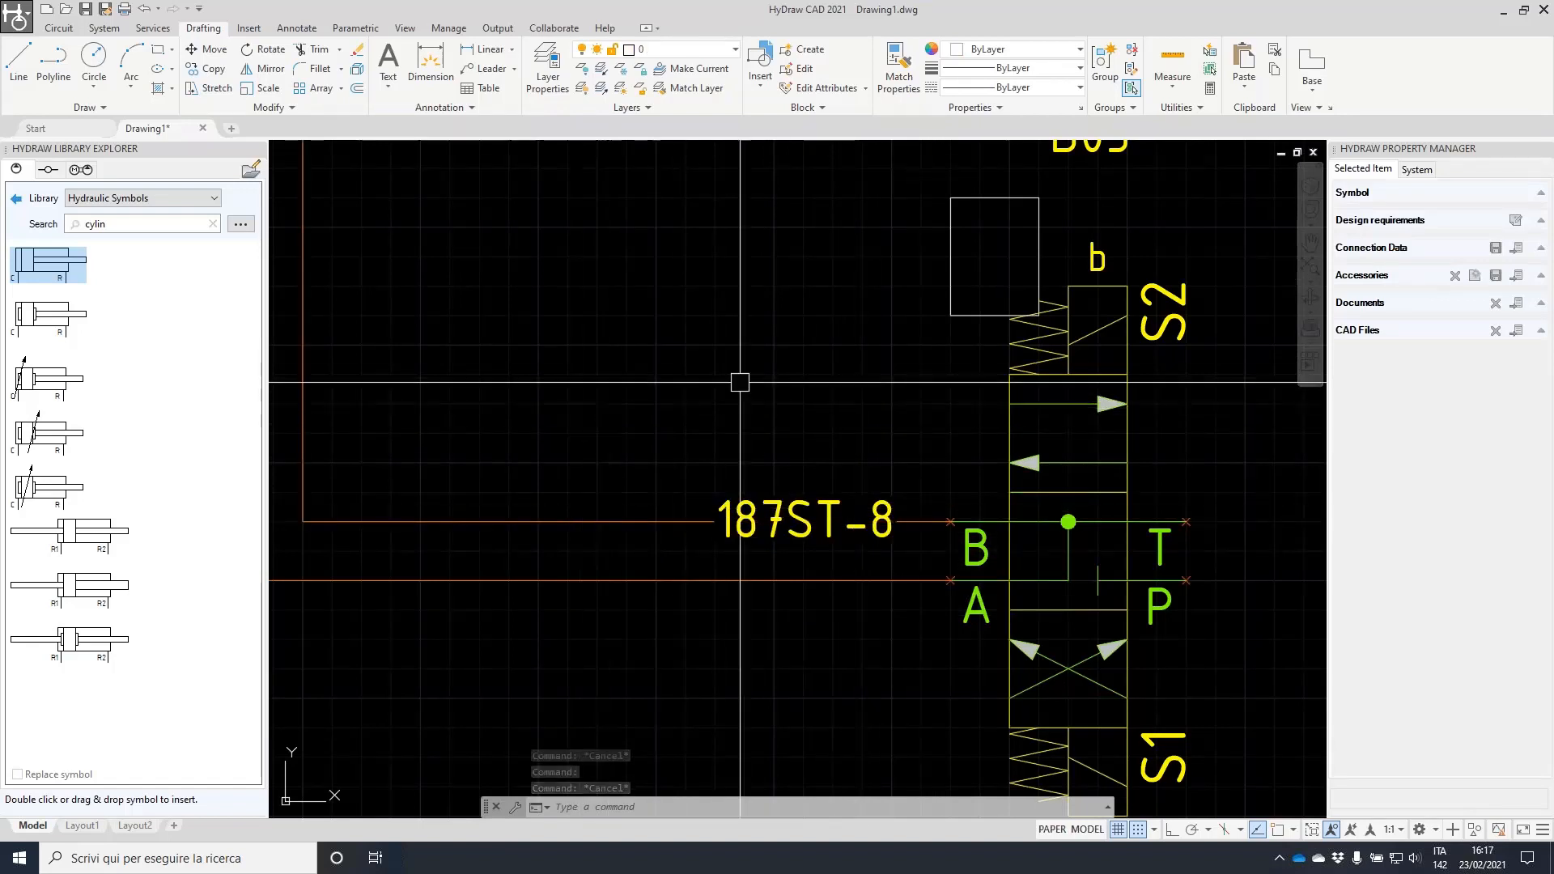
double_click(846, 505)
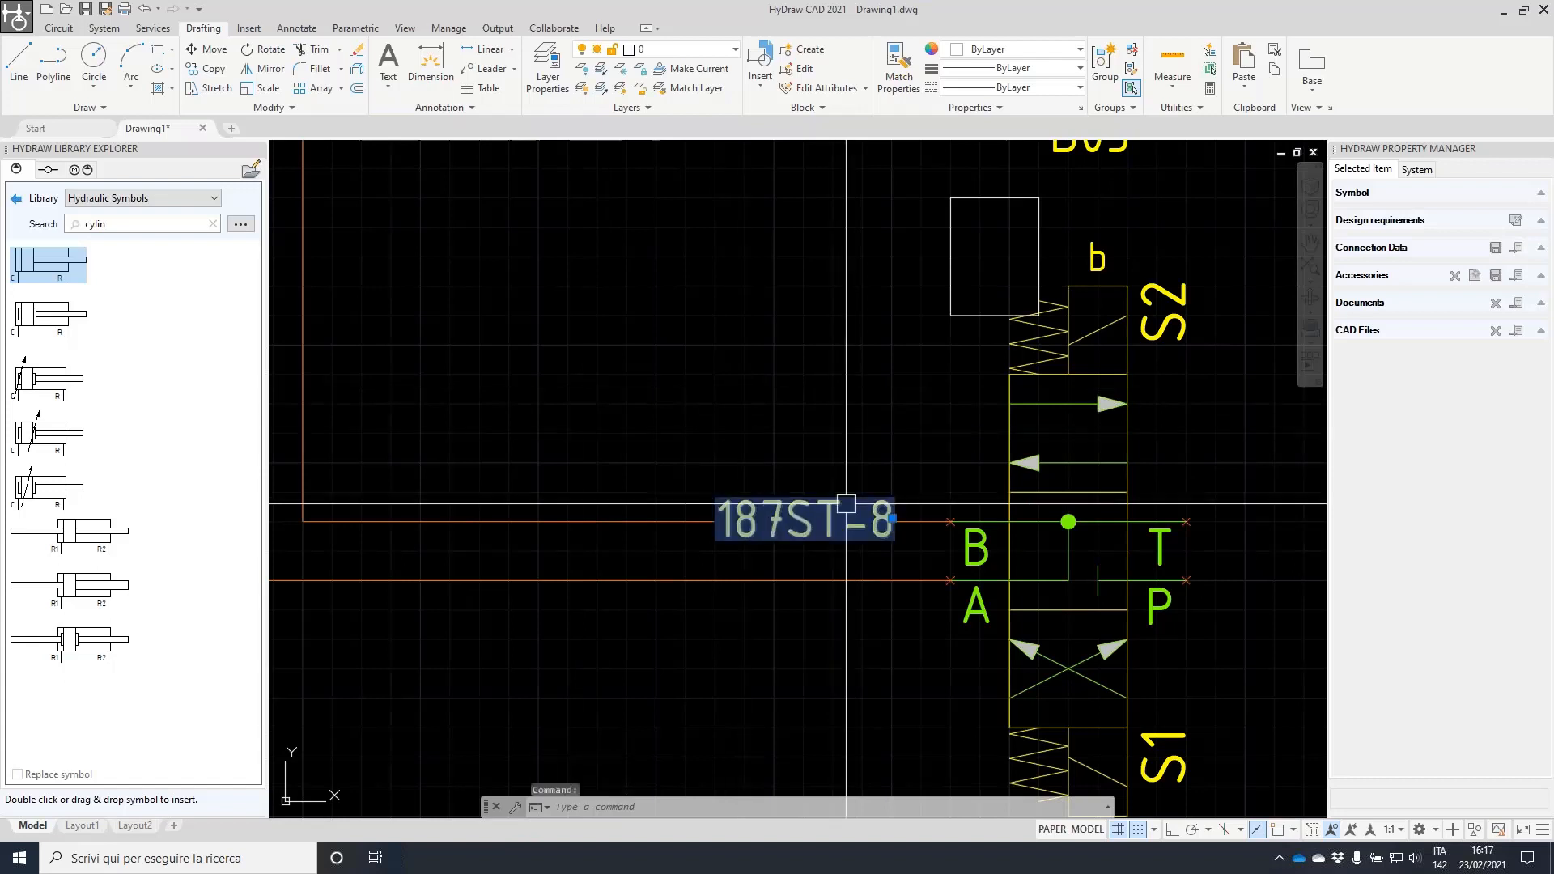
key("Escape")
- Assign line ID b1 to the hose connection at valve 2's port B and inspect its label
left_click(666, 520)
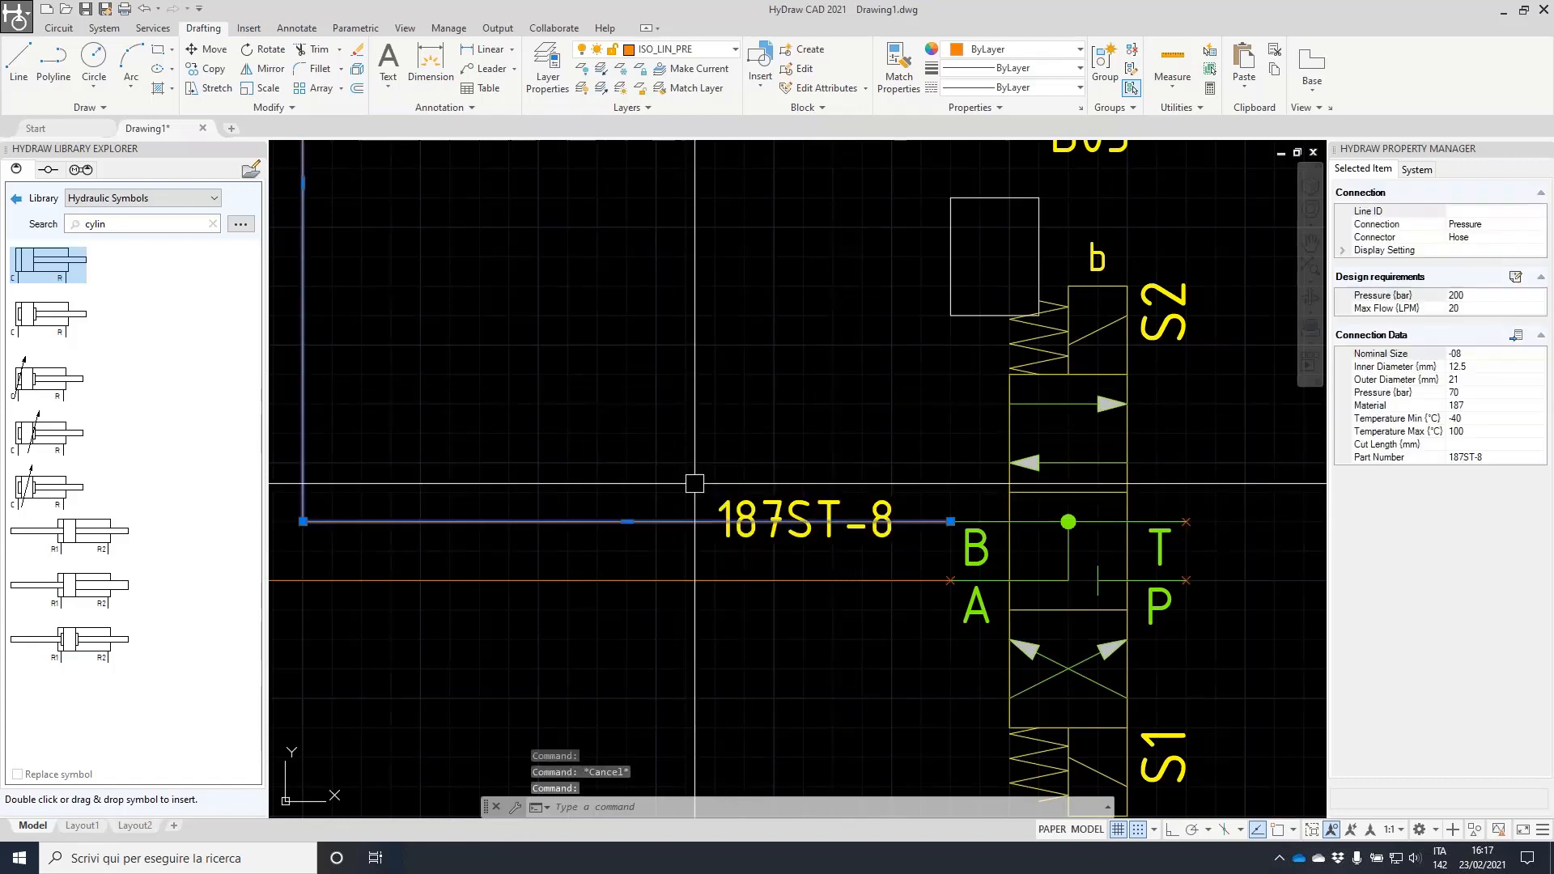
left_click(1479, 212)
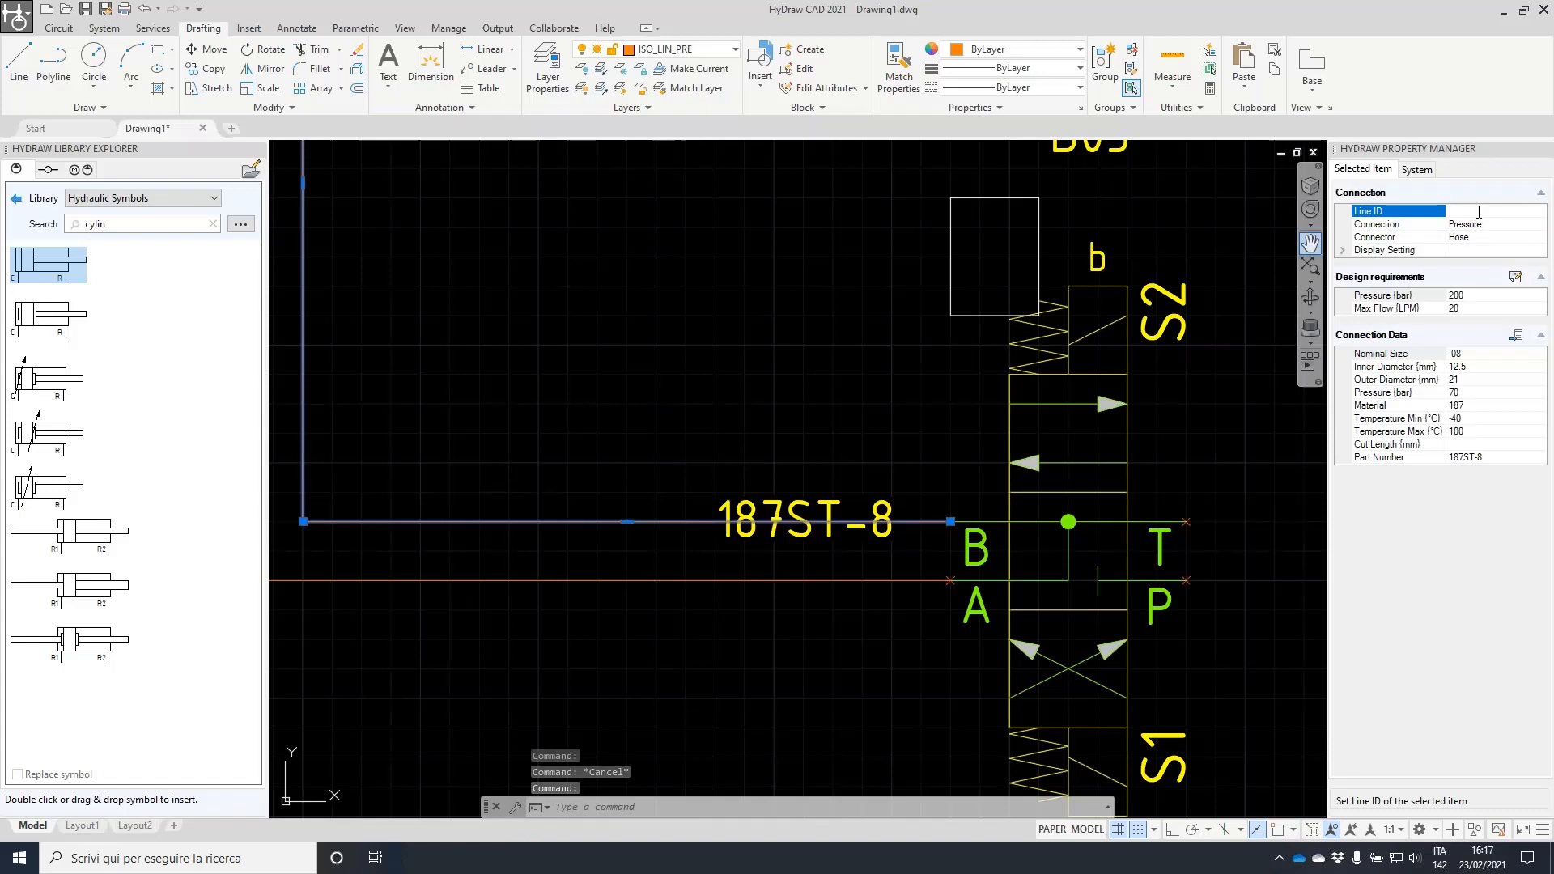
type("b1")
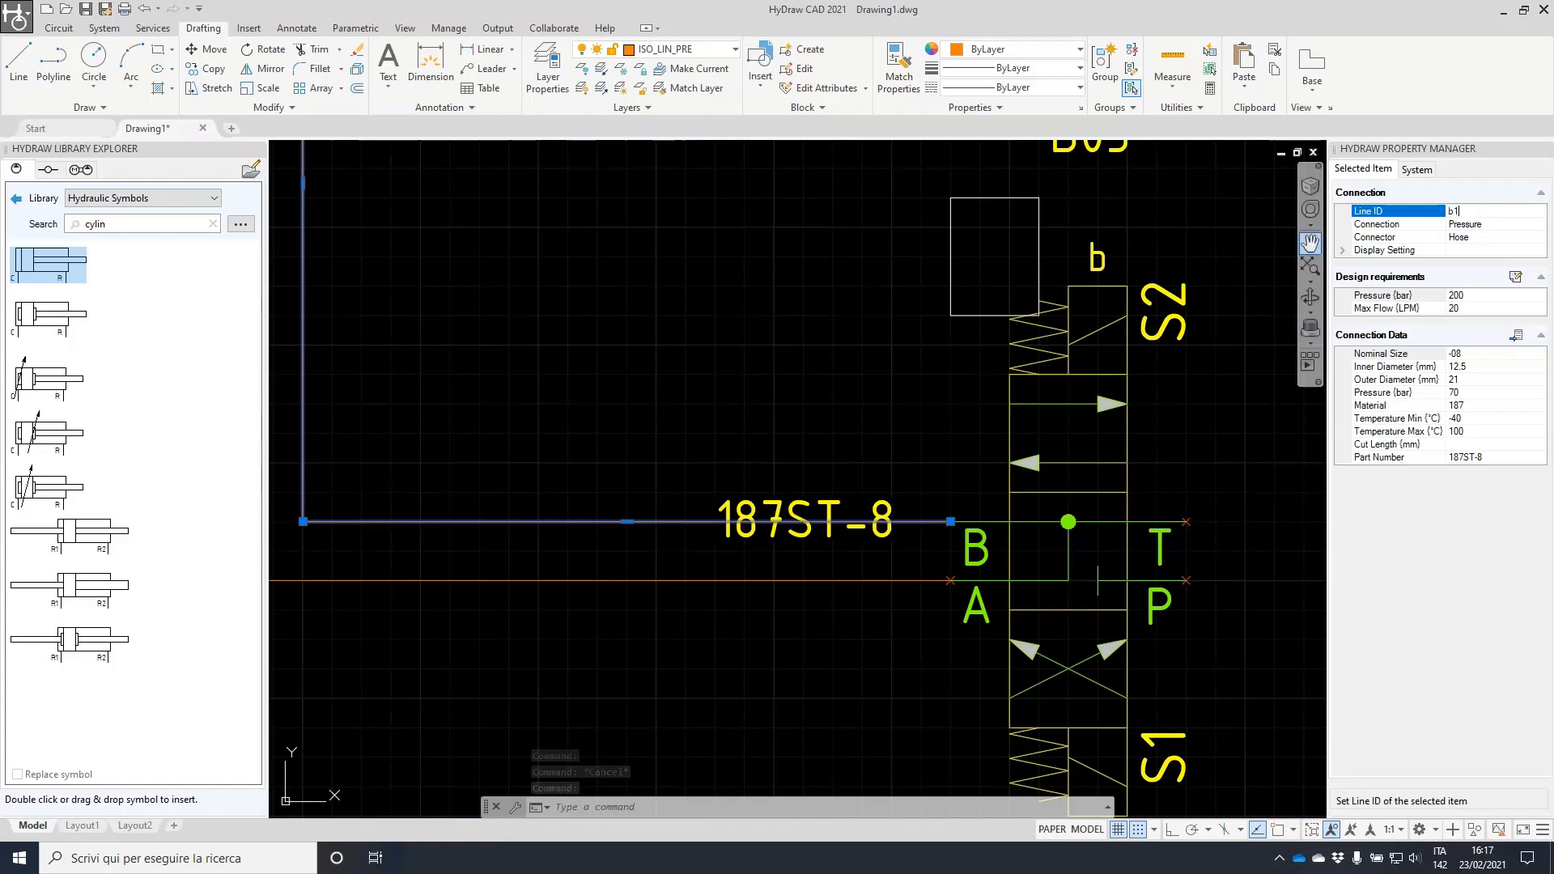
left_click(1482, 225)
left_click(662, 483)
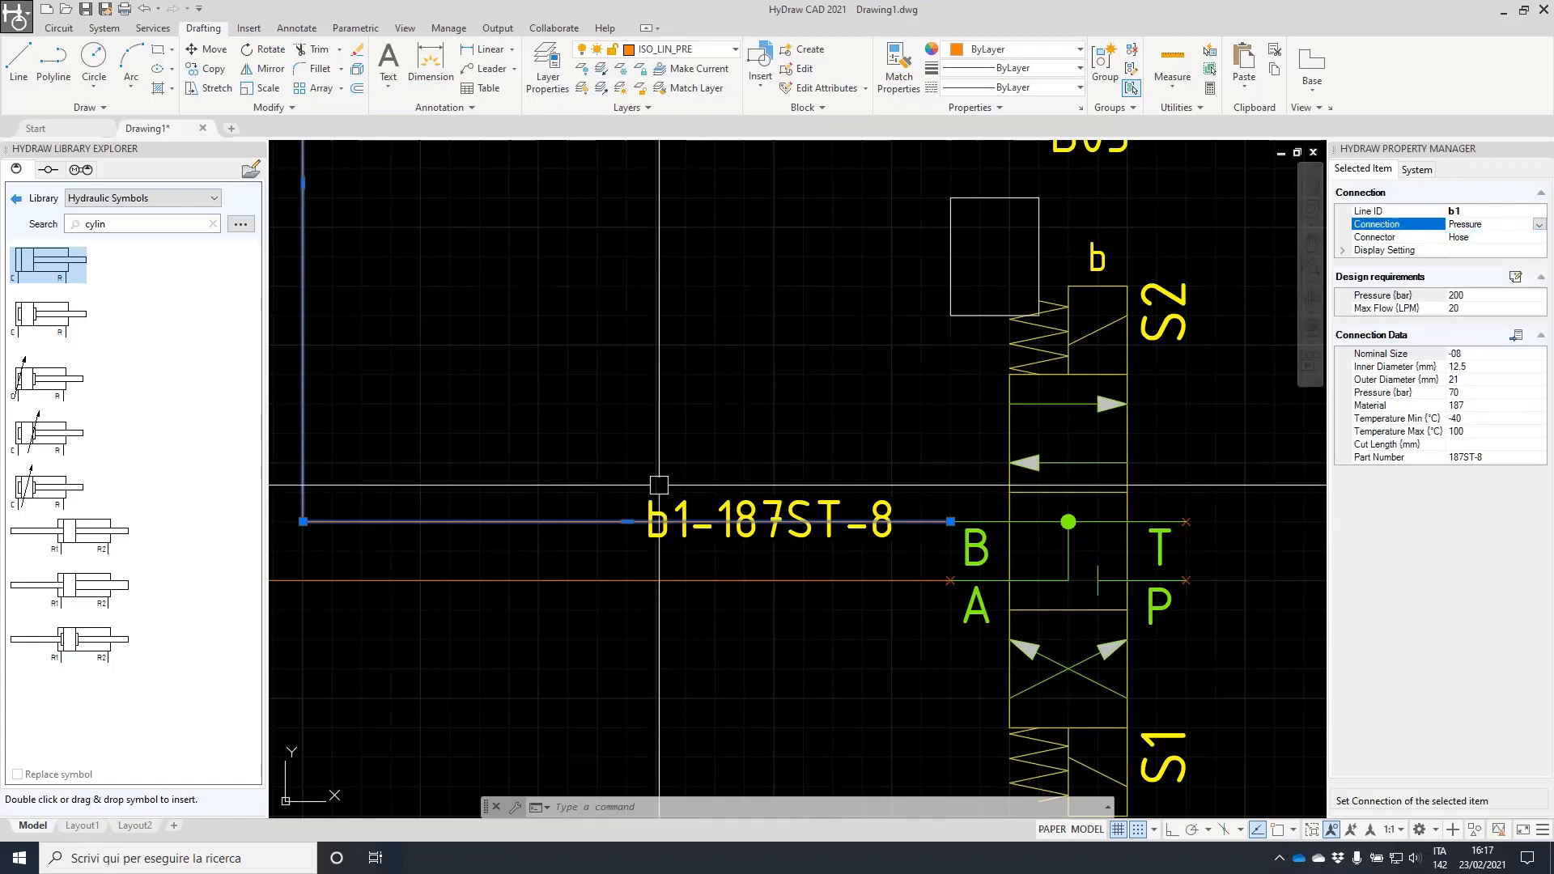
scroll(659, 485, "up", 4)
key("Escape")
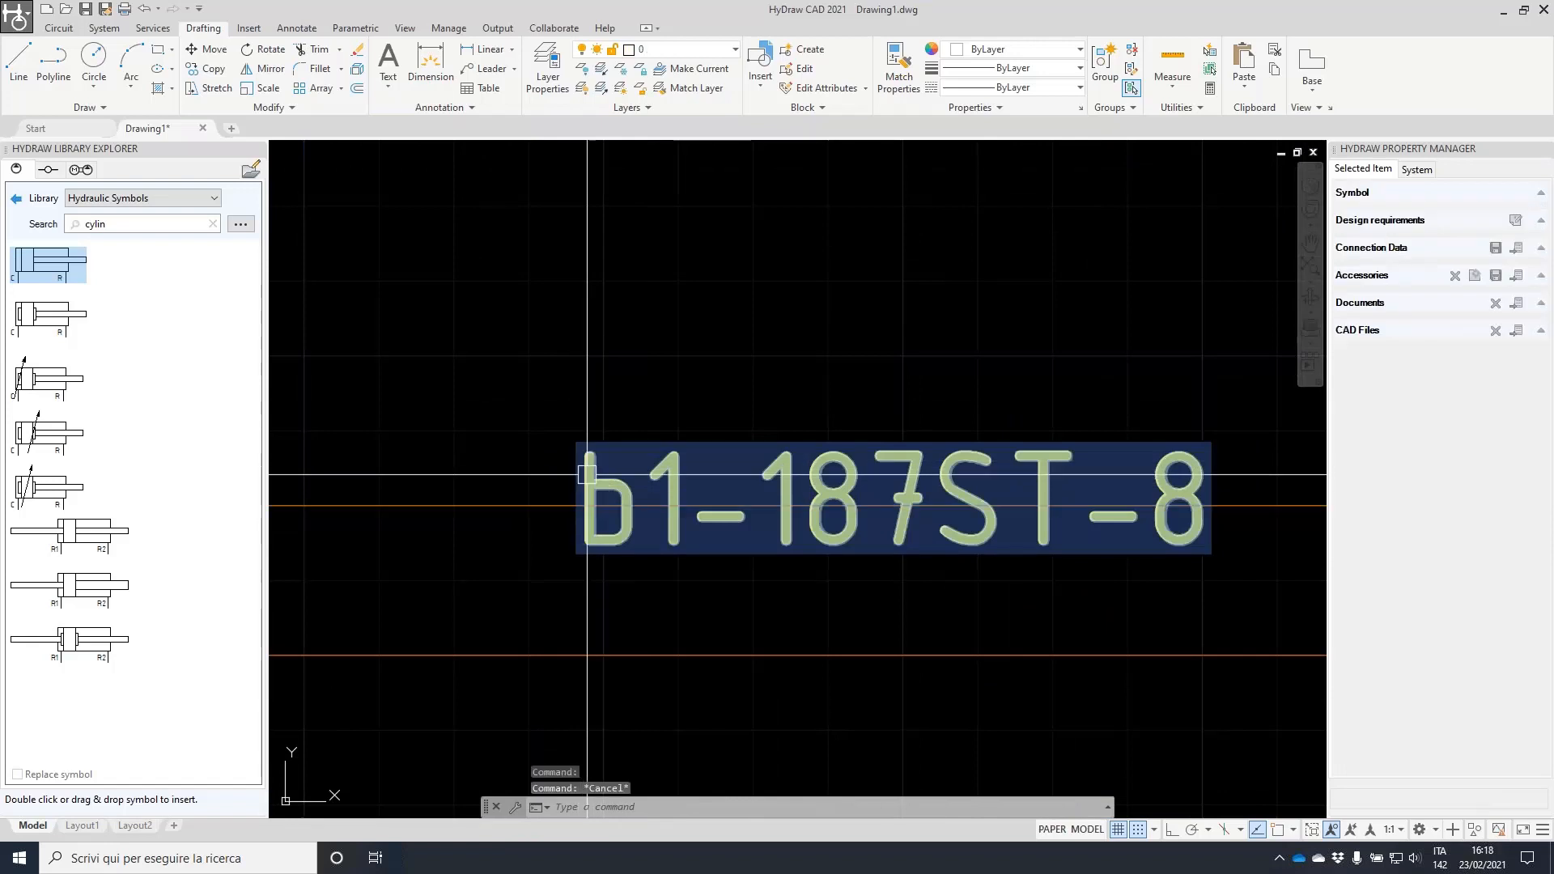
left_click(704, 371)
scroll(770, 365, "down", 4)
key("Escape")
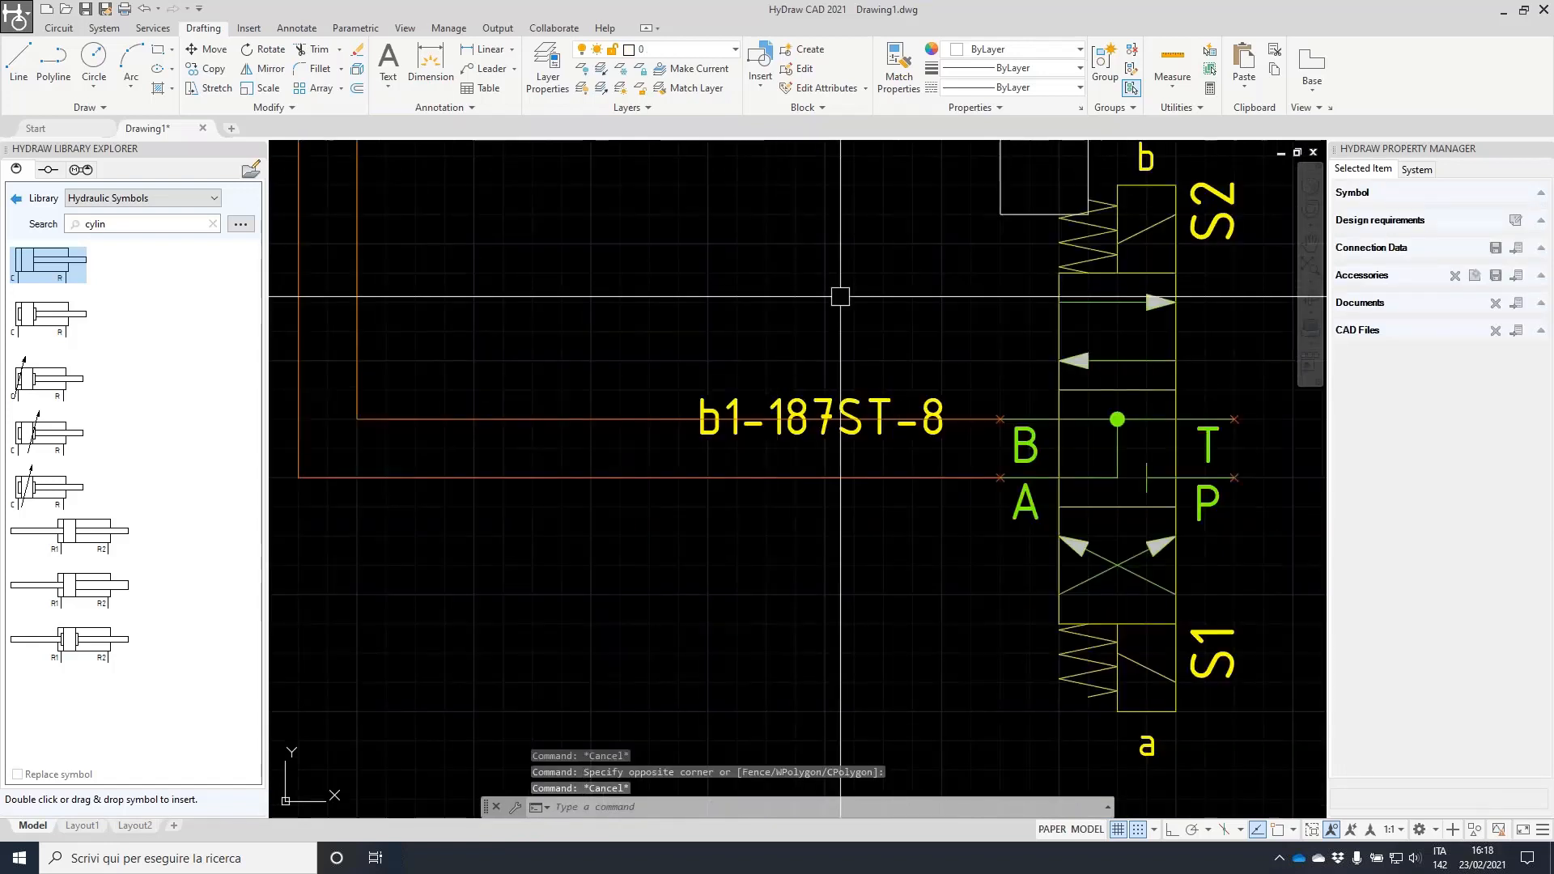
- Slide the b1-187ST-8 label along its line away from valve 2 and back close to port B
scroll(840, 296, "down", 3)
double_click(817, 419)
scroll(818, 419, "up", 3)
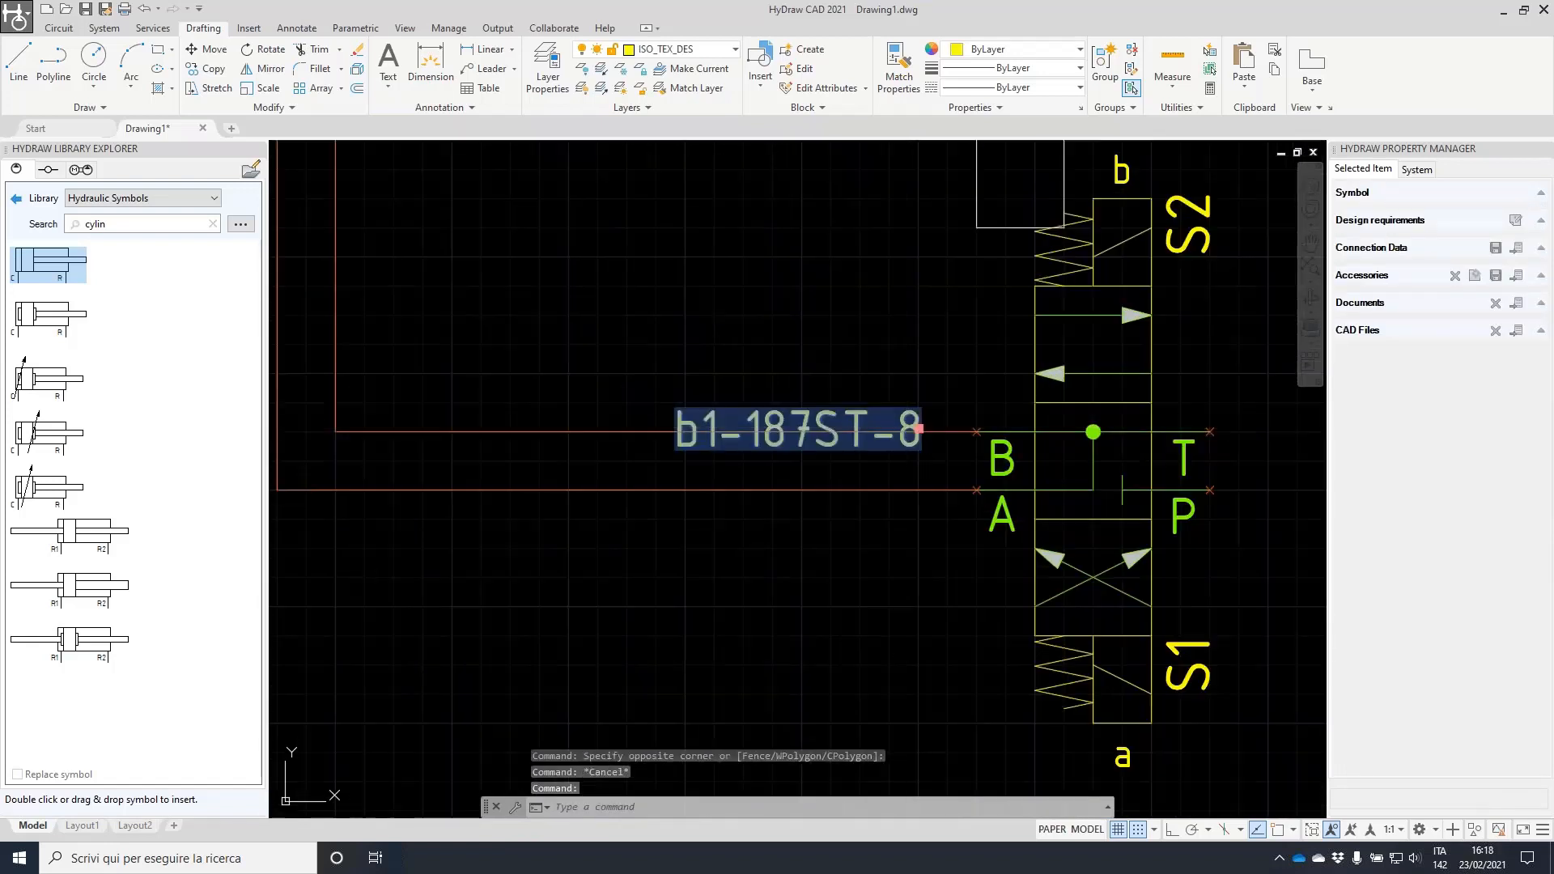
left_click(684, 429)
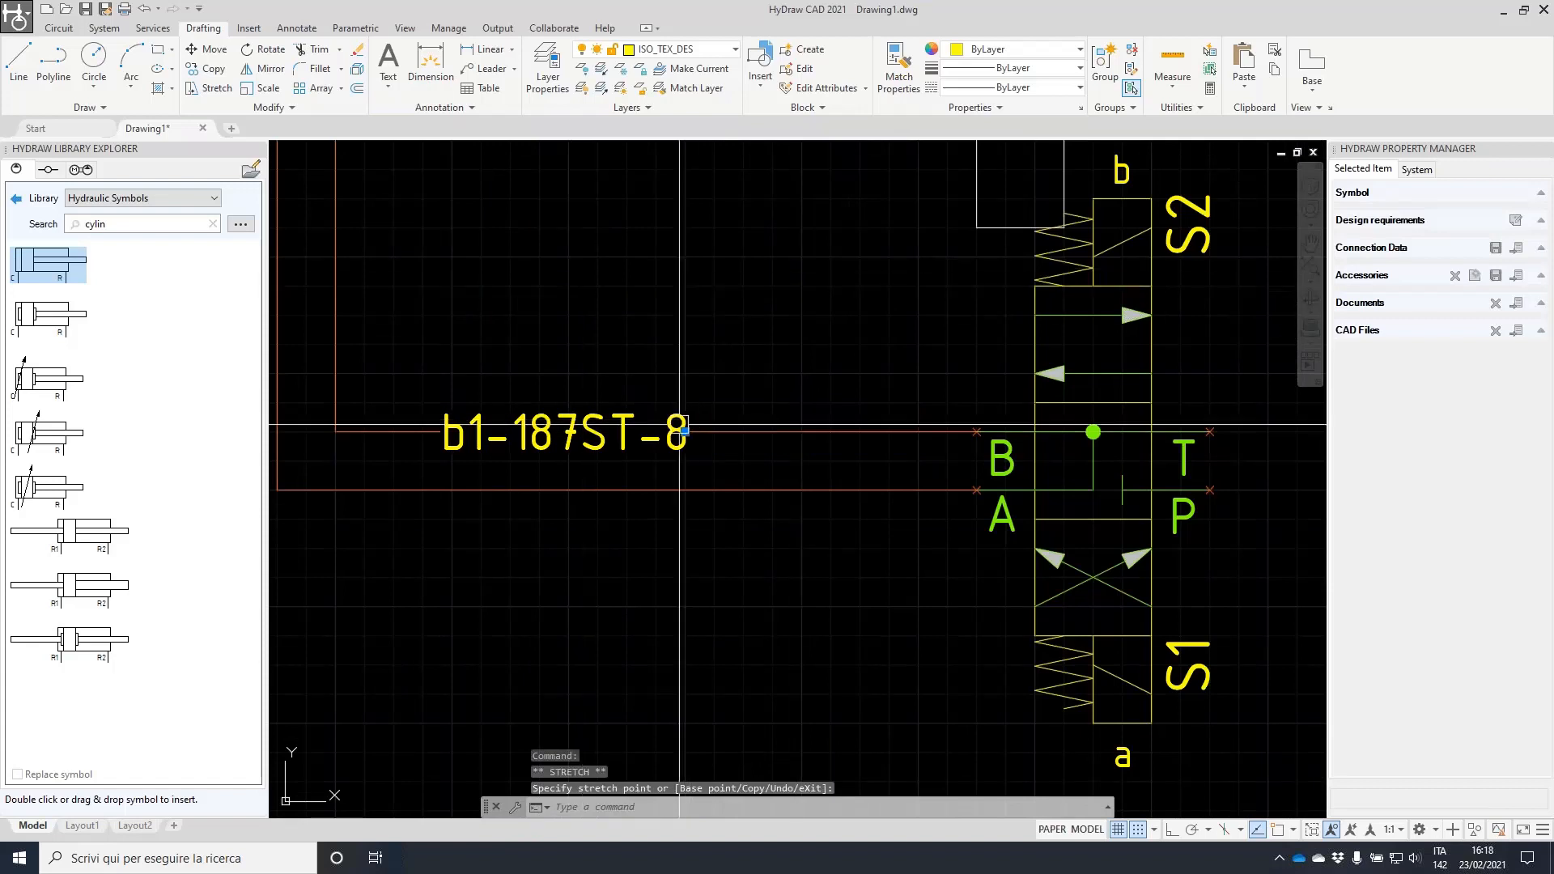
left_click(891, 432)
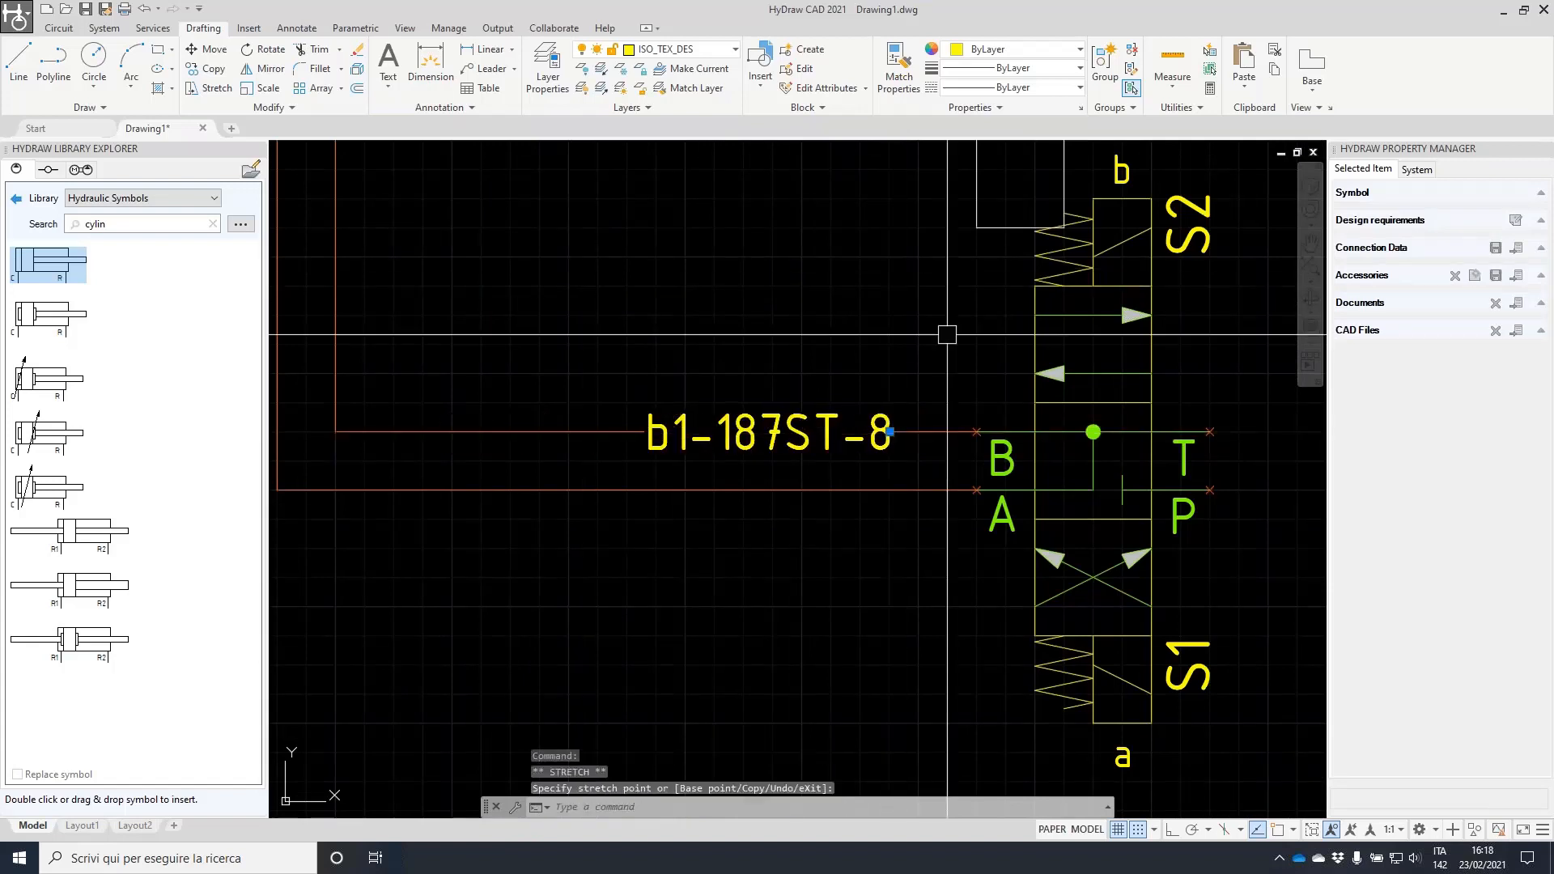
scroll(947, 334, "down", 2)
key("Escape")
key("Escape")
- Move valve 2 horizontally toward the vertical lines, shortening the segment at port B, and inspect the hose label's placement
left_click(1016, 324)
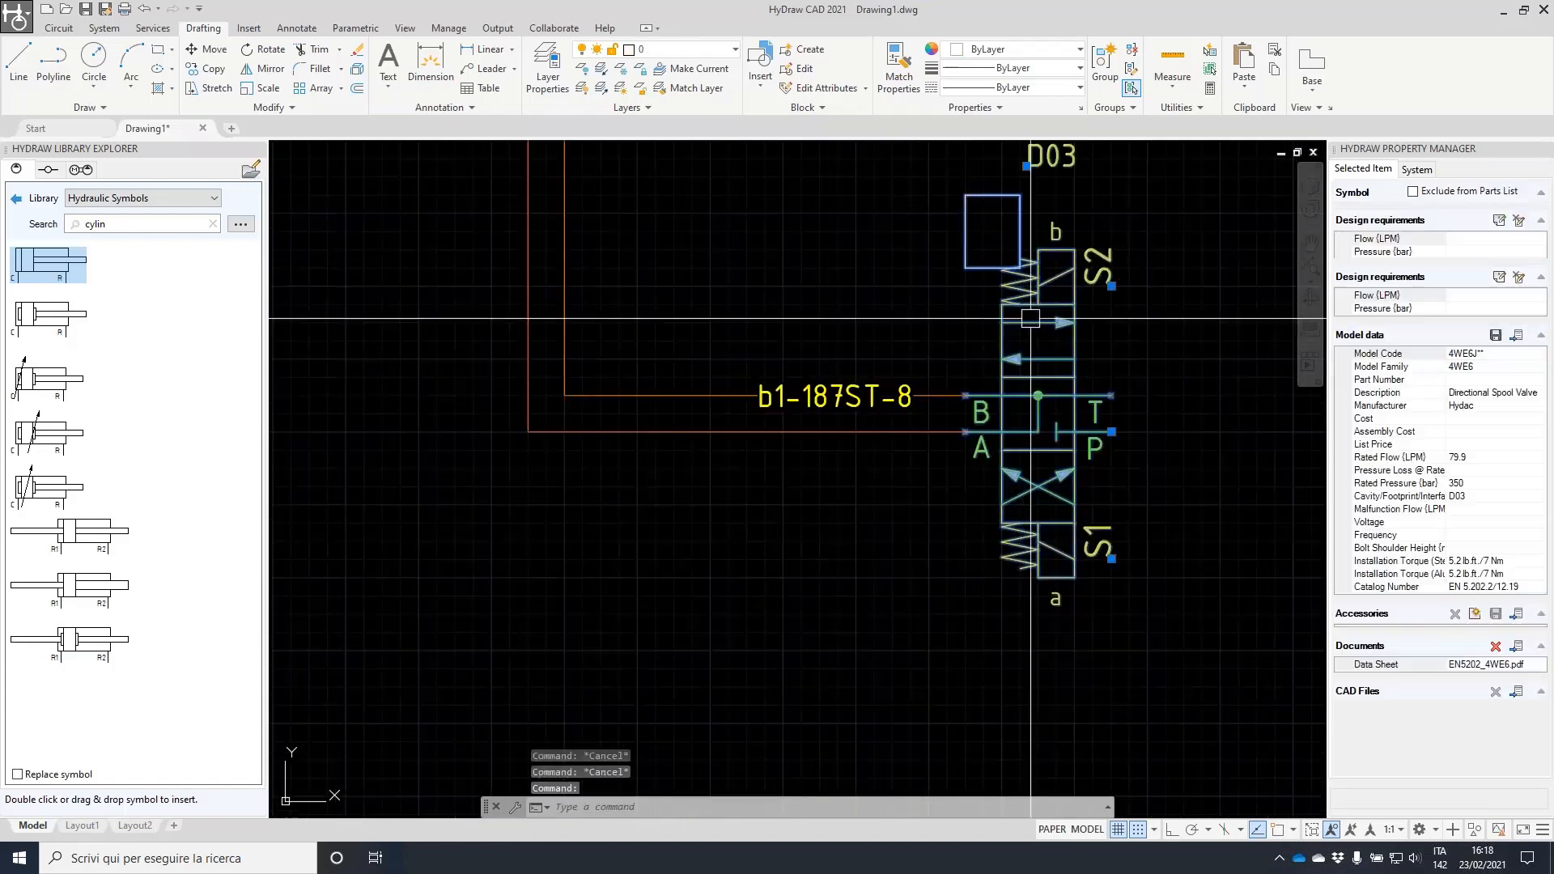
left_click(1111, 431)
left_click(801, 431)
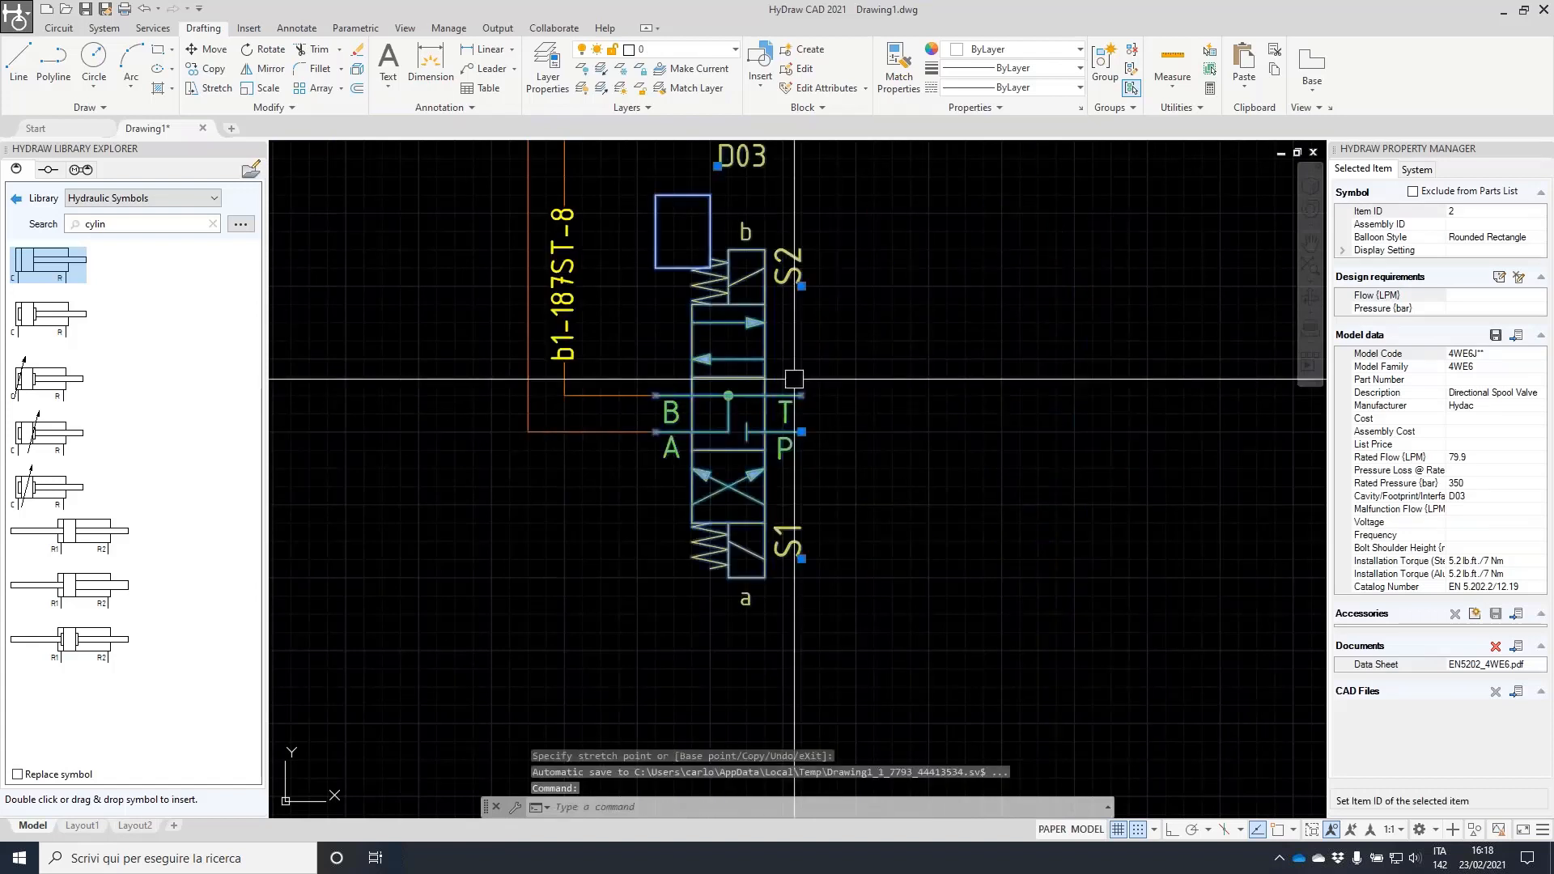
middle_click_drag(794, 379, 977, 542)
middle_click_drag(831, 241, 828, 435)
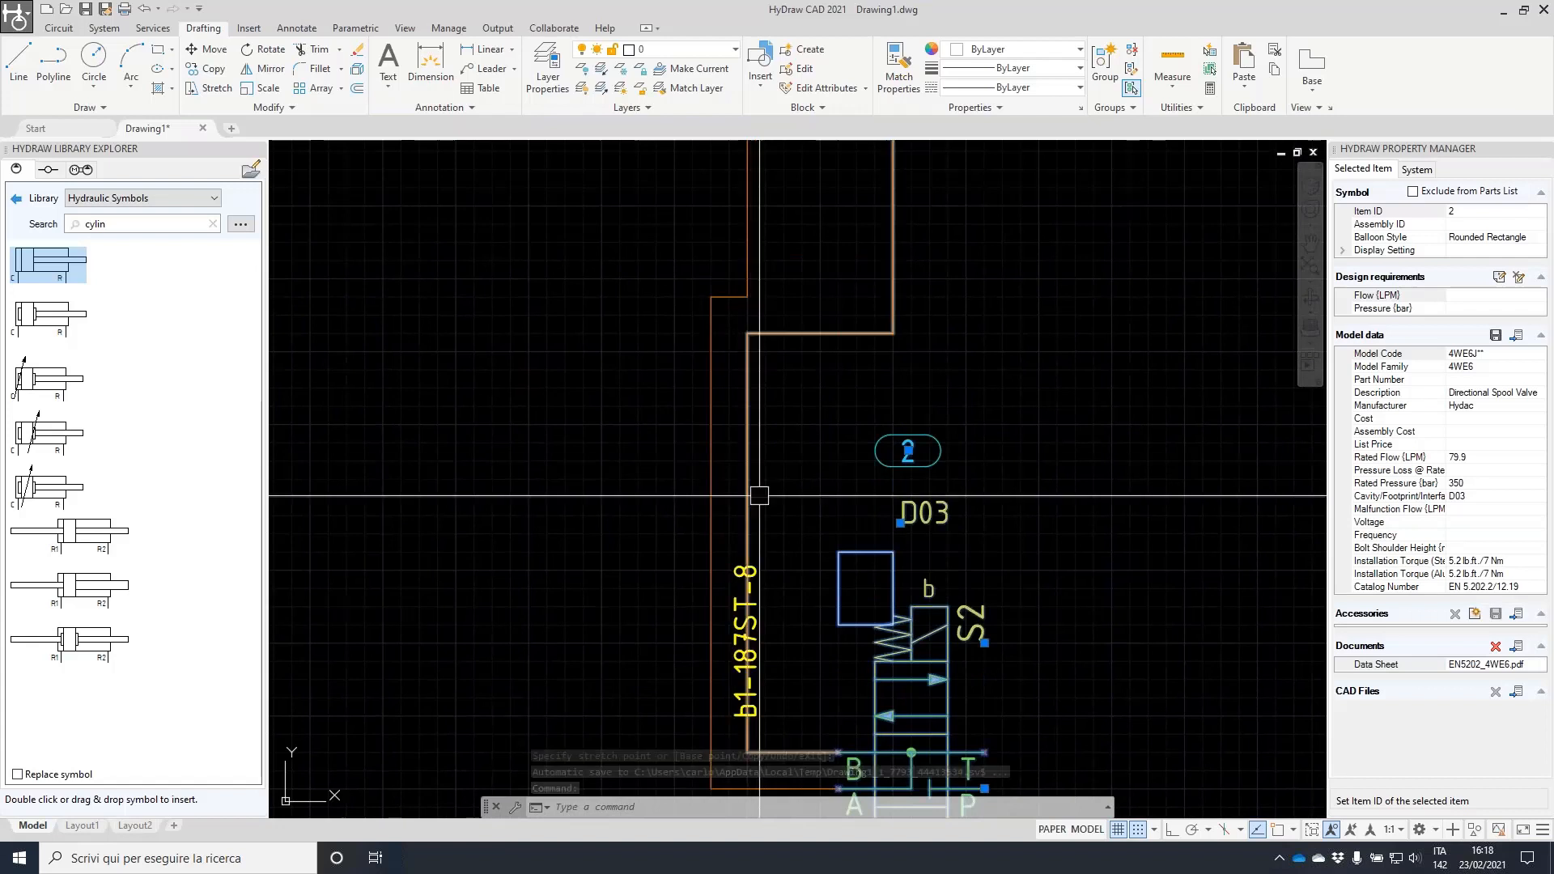
middle_click_drag(798, 573, 820, 469)
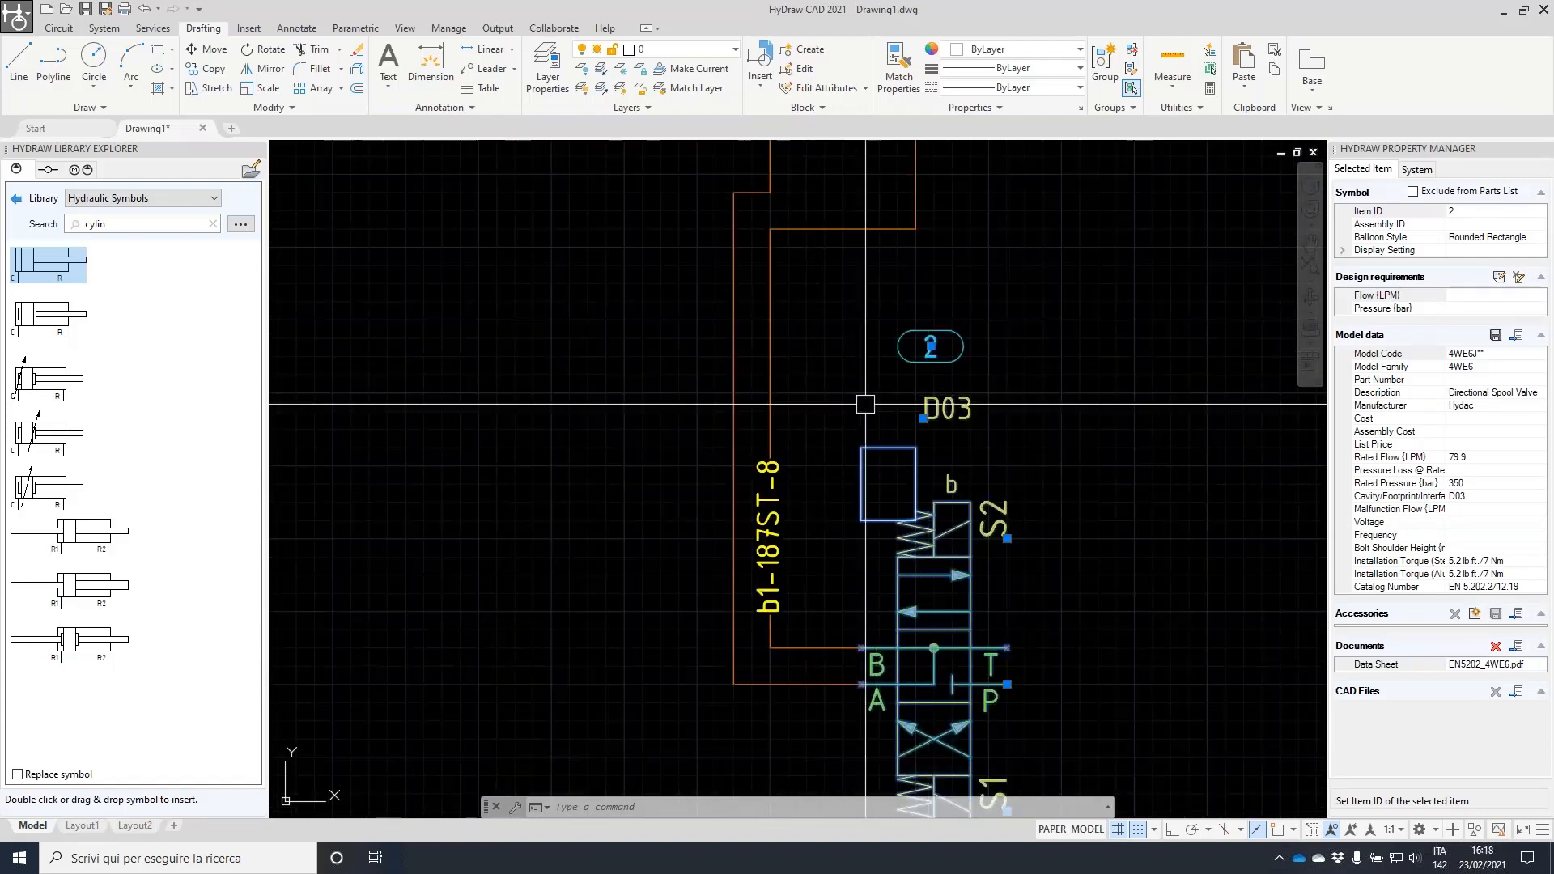
scroll(862, 409, "down", 2)
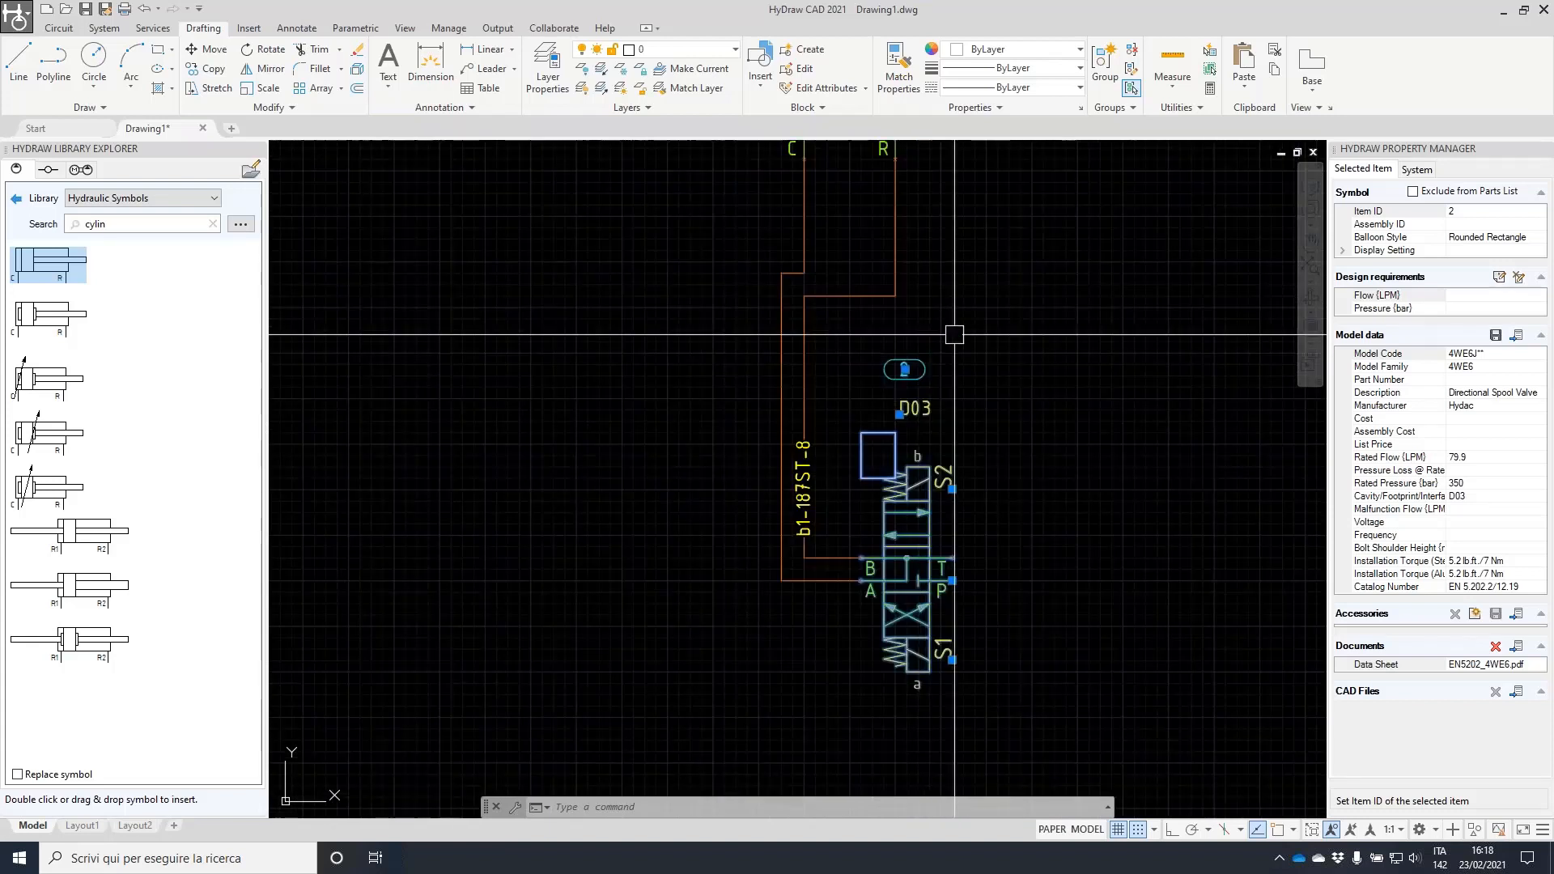
- Set the document's connection options to show line ID and properties on both ends for lengths of 120 mm or more
type("vo")
key("Return")
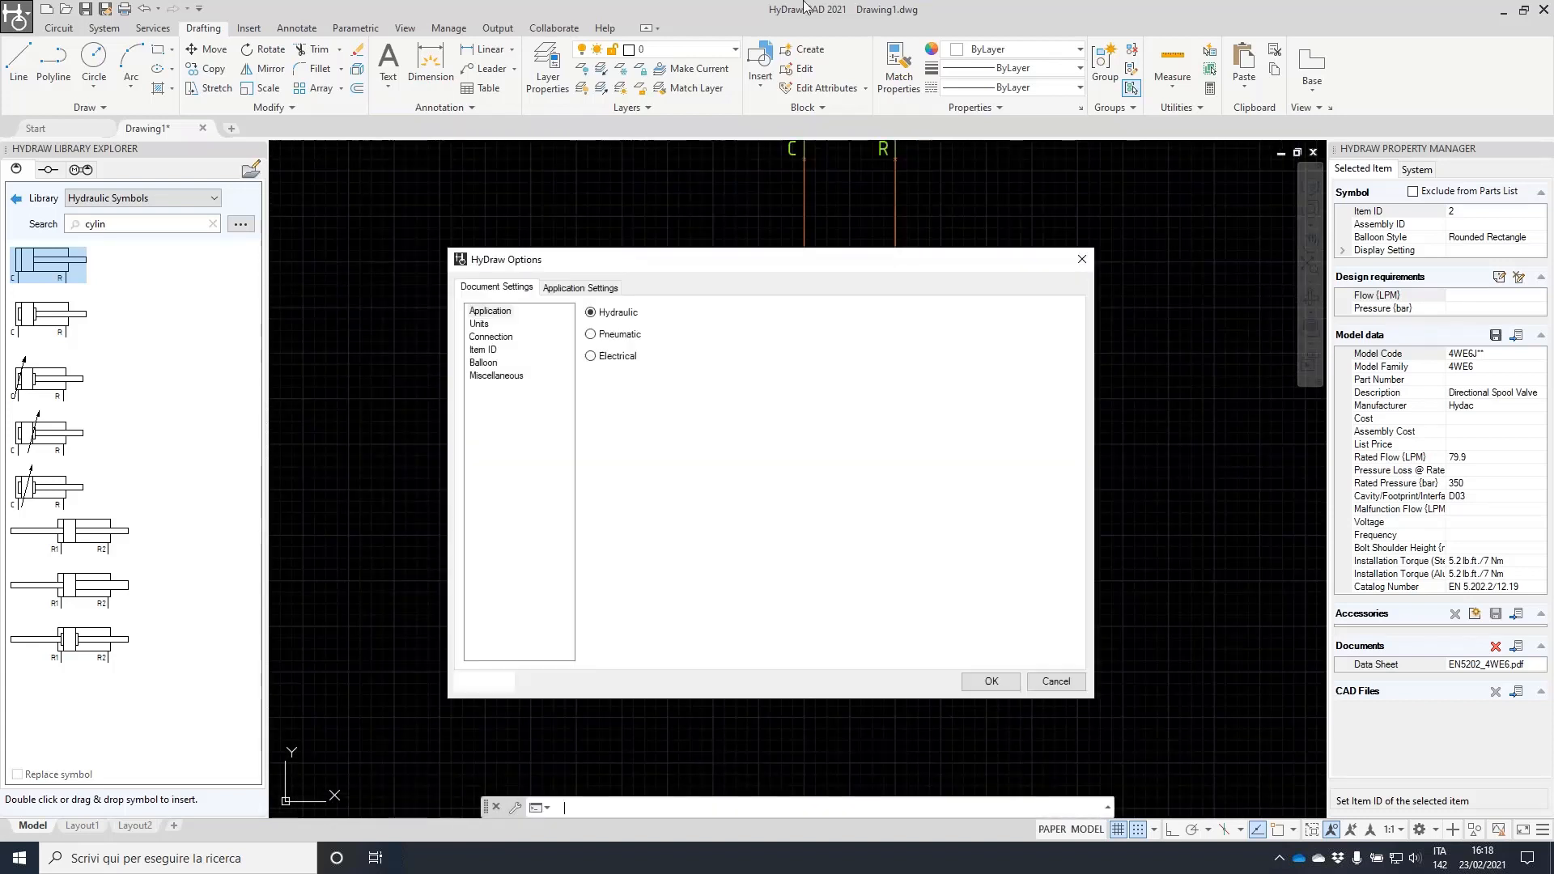
left_click(496, 337)
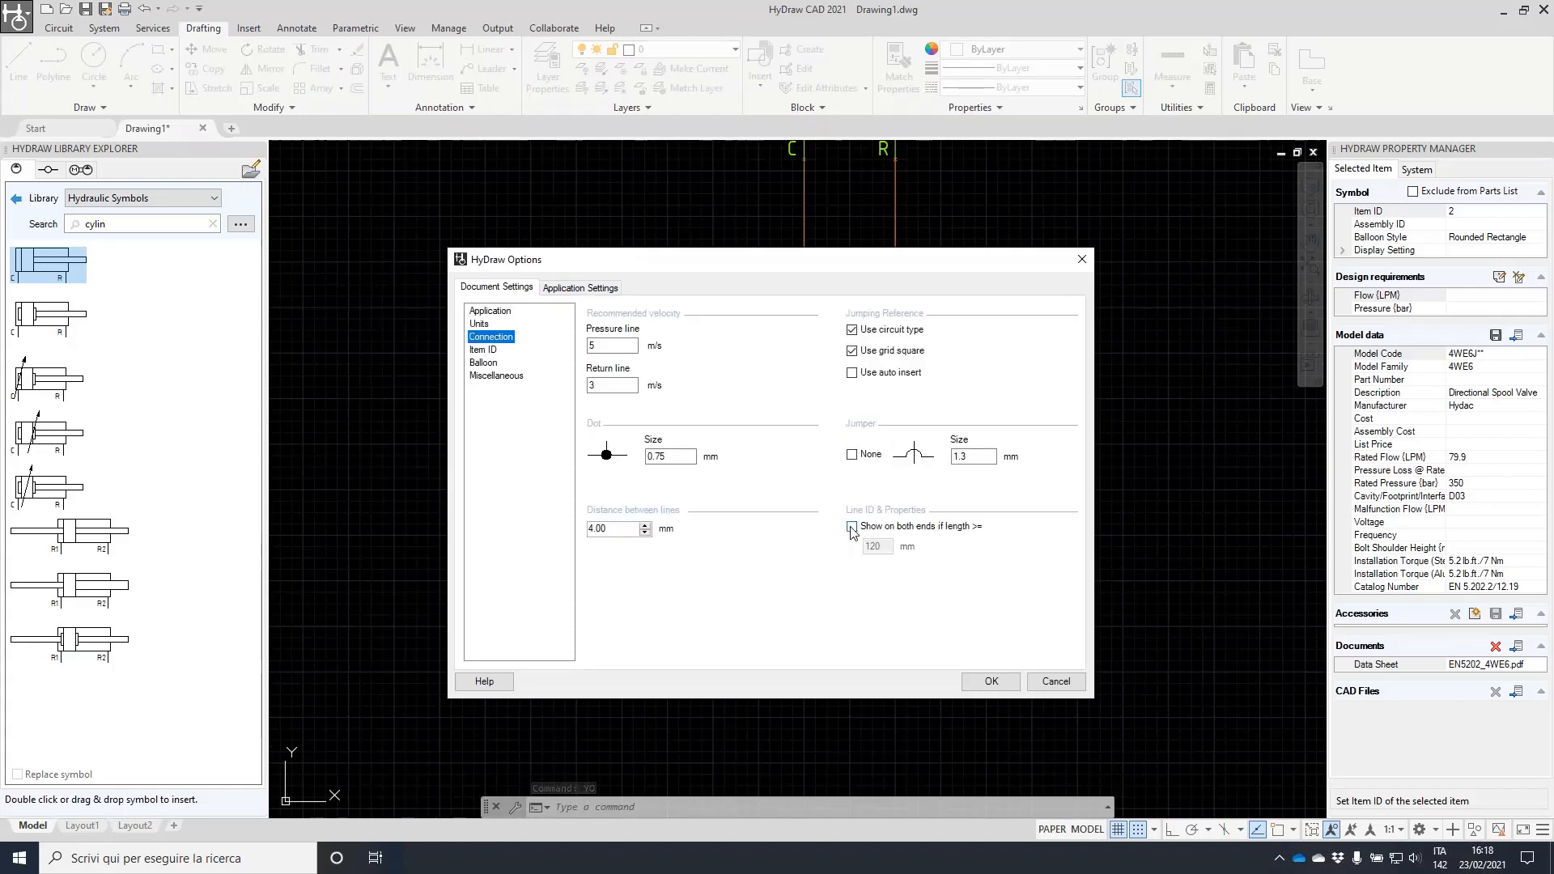
left_click(851, 527)
left_click(890, 553)
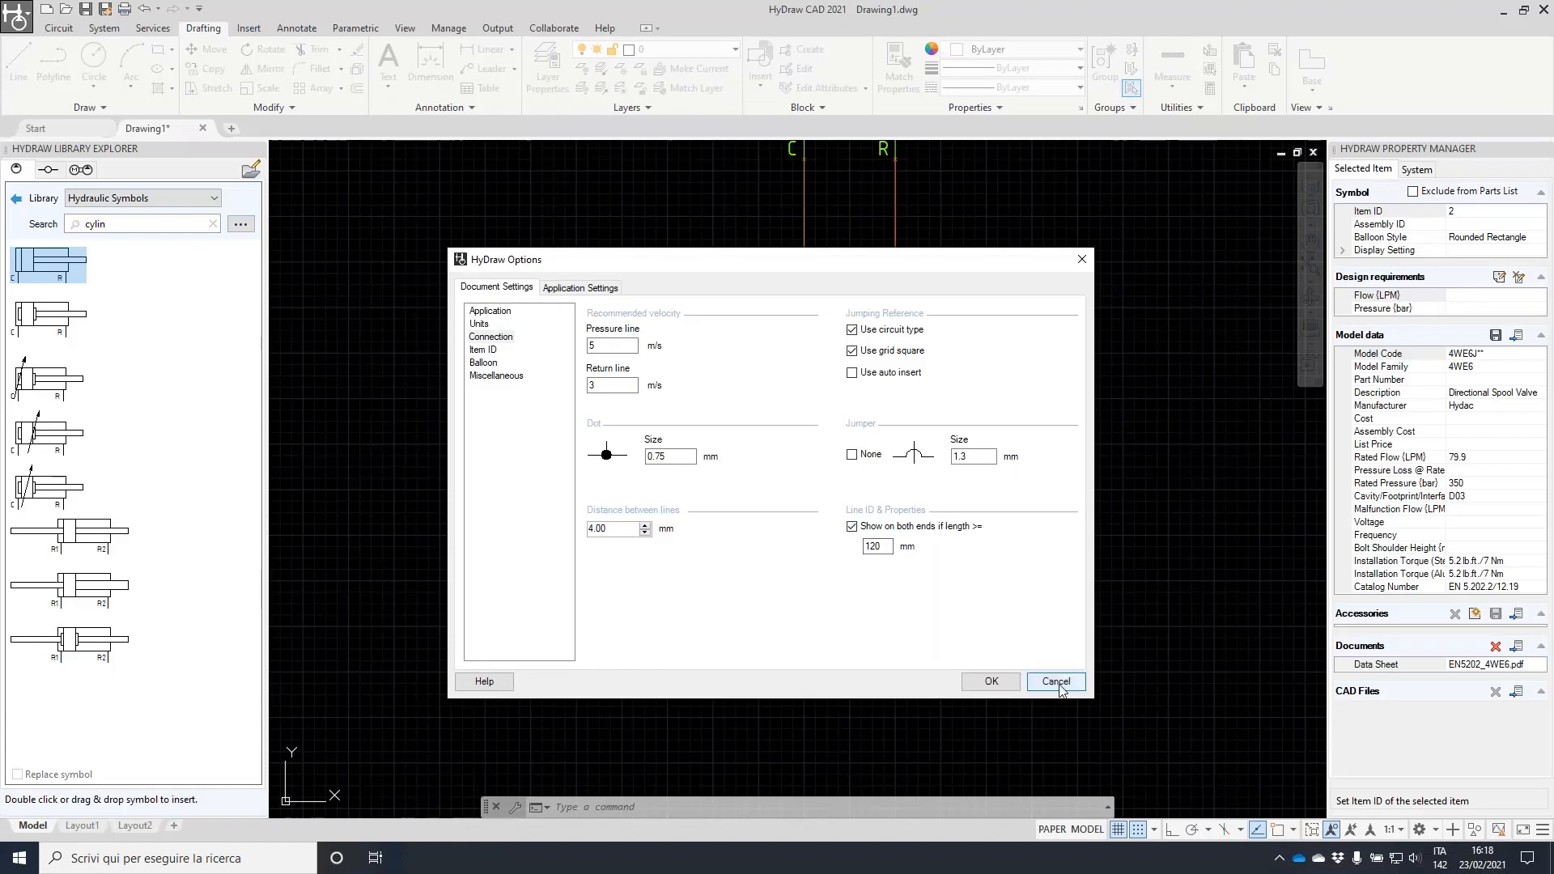
left_click(991, 682)
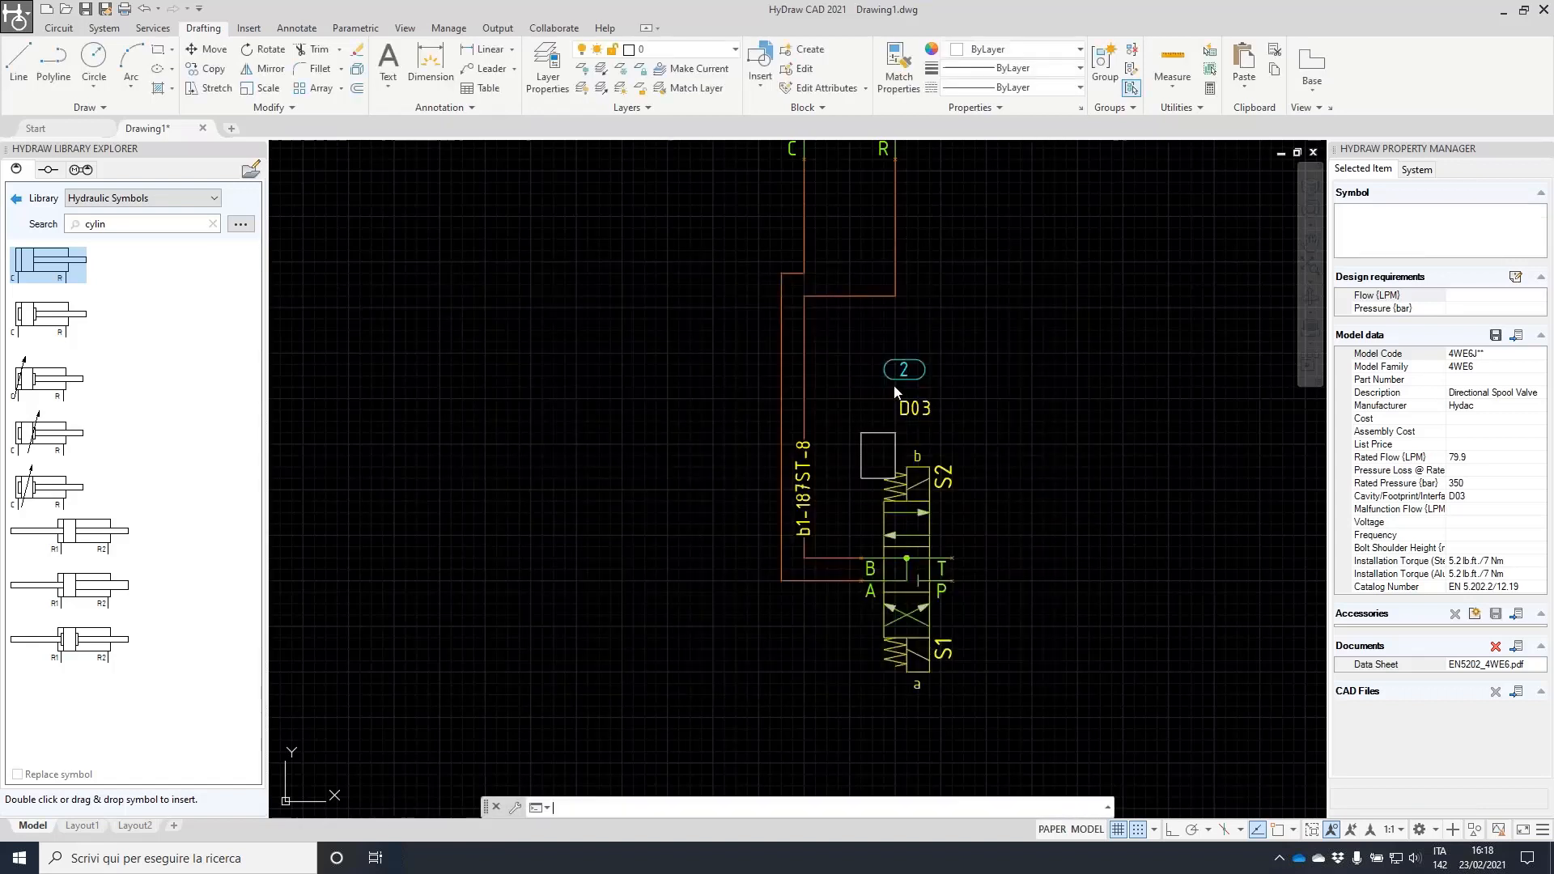
- Move cylinder 1 up and to the right, farther from valve 2, to lengthen its connections
scroll(891, 389, "down", 2)
left_click(837, 237)
left_click(830, 238)
middle_click_drag(830, 238, 842, 505)
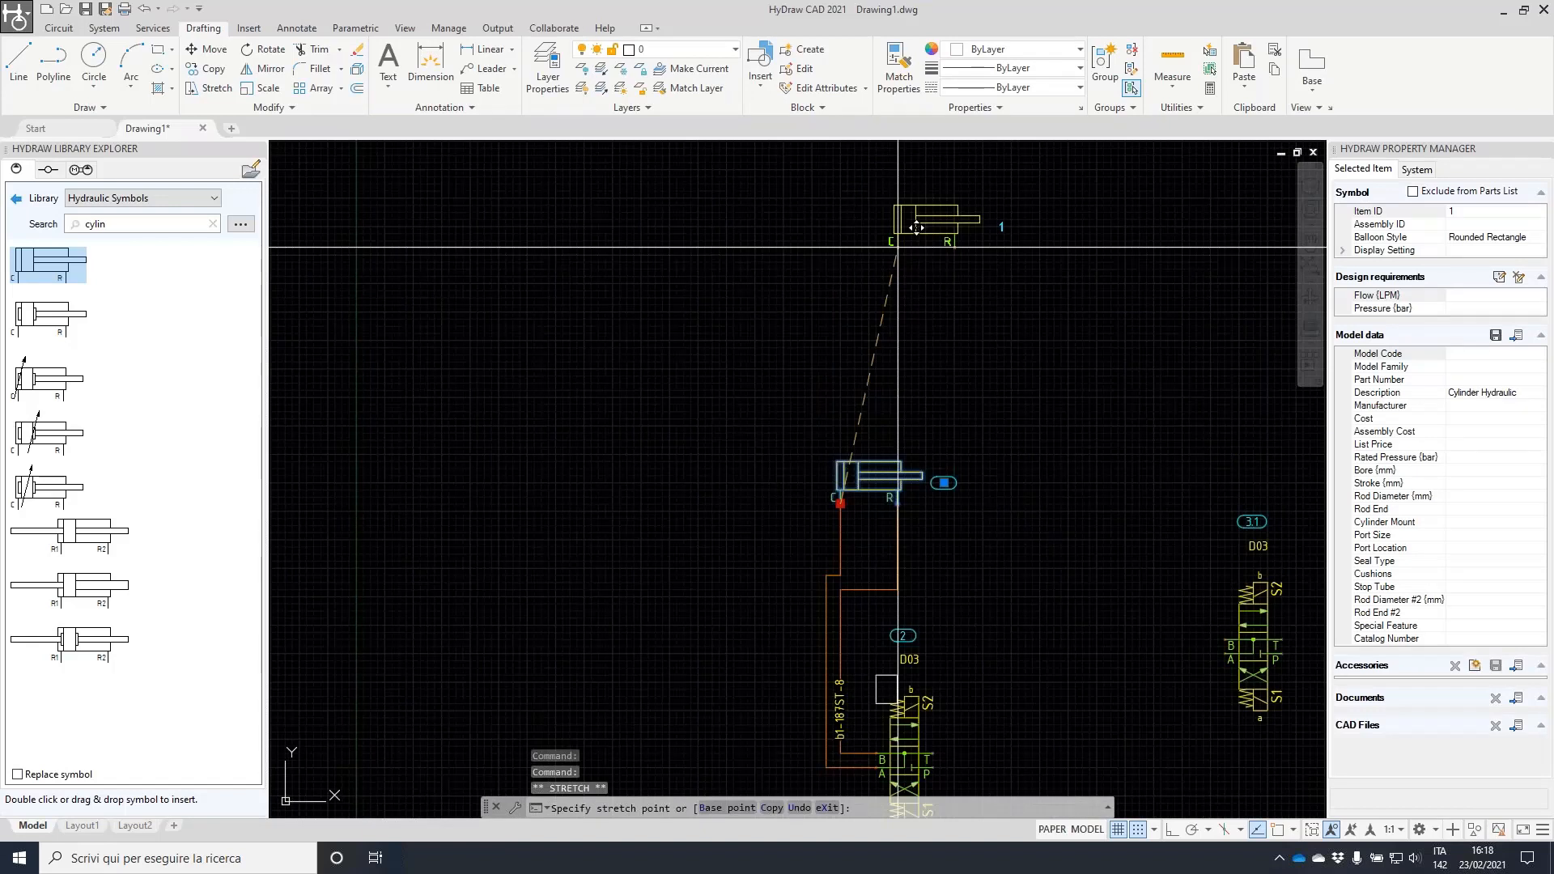
left_click(897, 225)
key("Escape")
key("Escape")
- Assign the 1/2" STD pipe in ASTM A53 B to the connection between cylinder 1's port C and valve 2's port A
left_click(897, 405)
left_click(1515, 309)
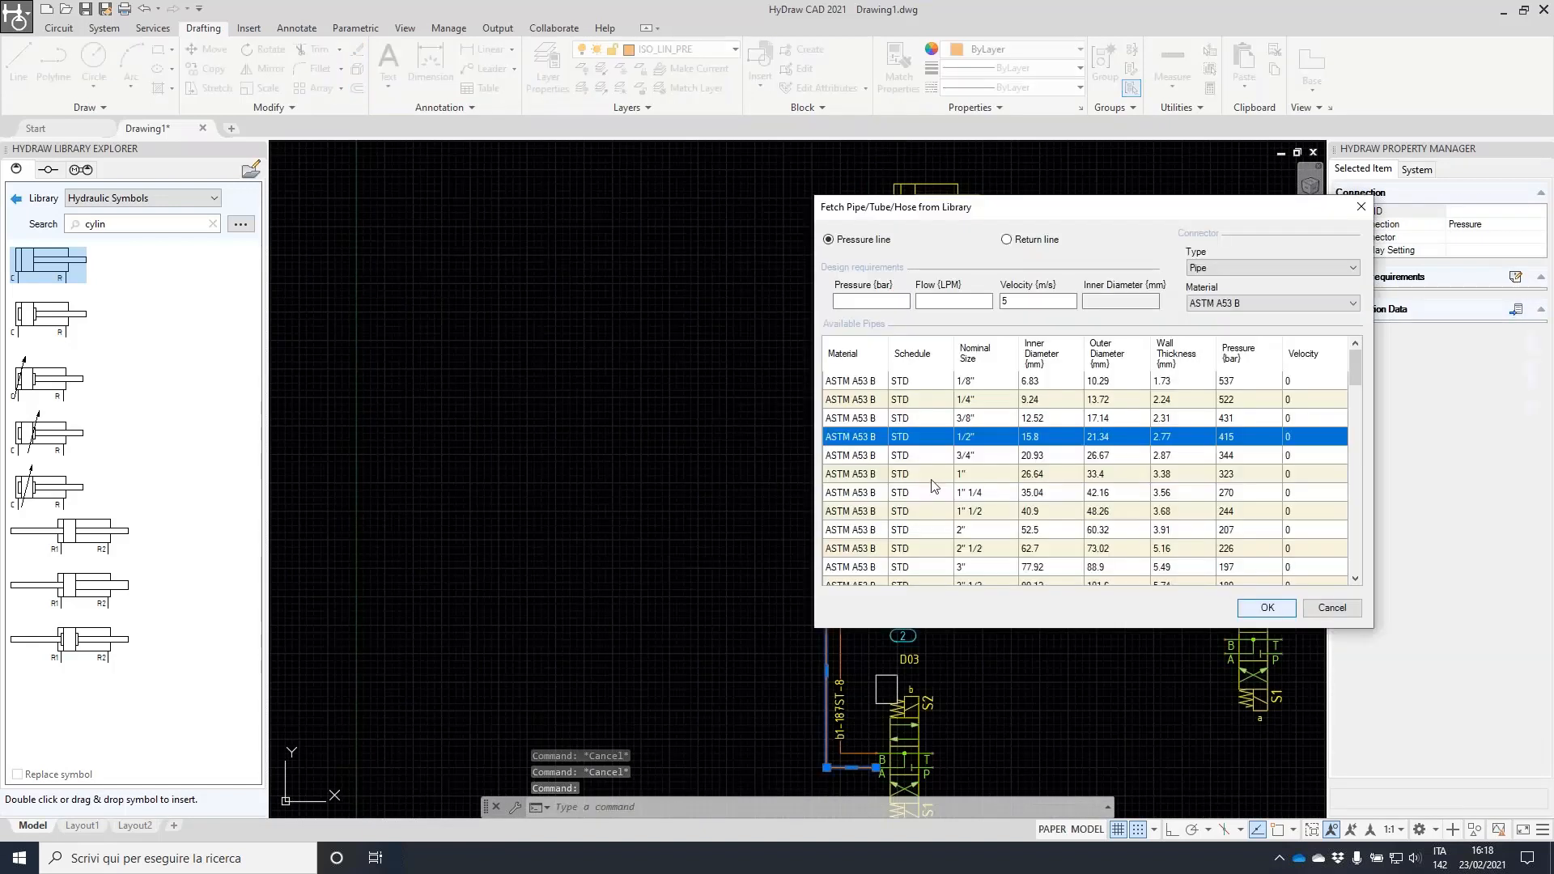
key("Escape")
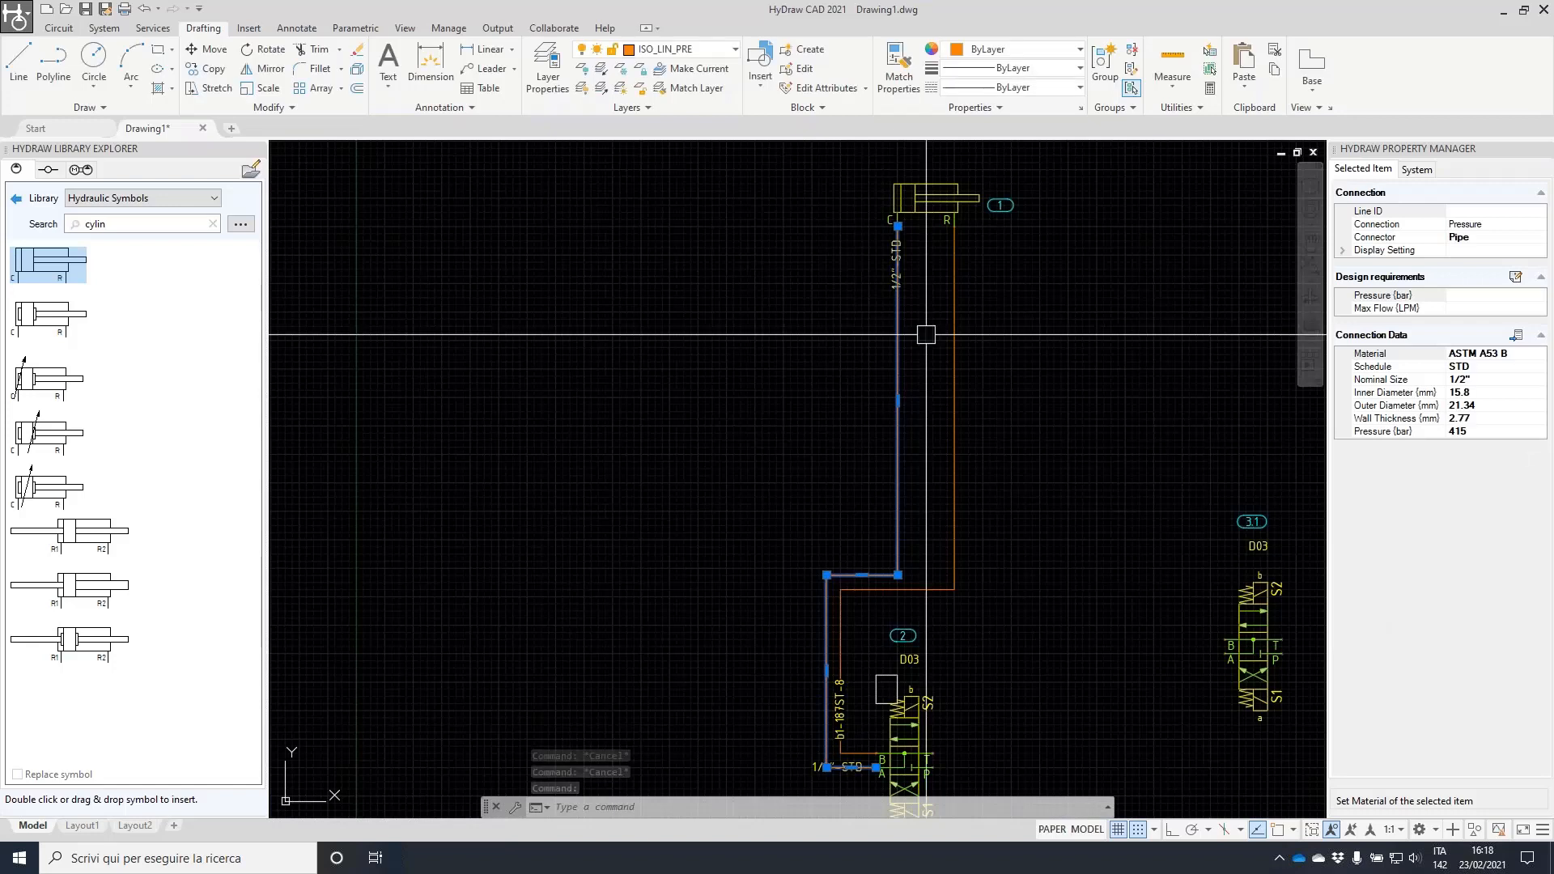
key("Escape")
- Turn on ortho mode and shift the port A pipe's vertical segment outward, away from valve 2
scroll(843, 751, "up", 2)
left_click(819, 616)
left_click(819, 617)
key("F8")
left_click(718, 627)
key("Escape")
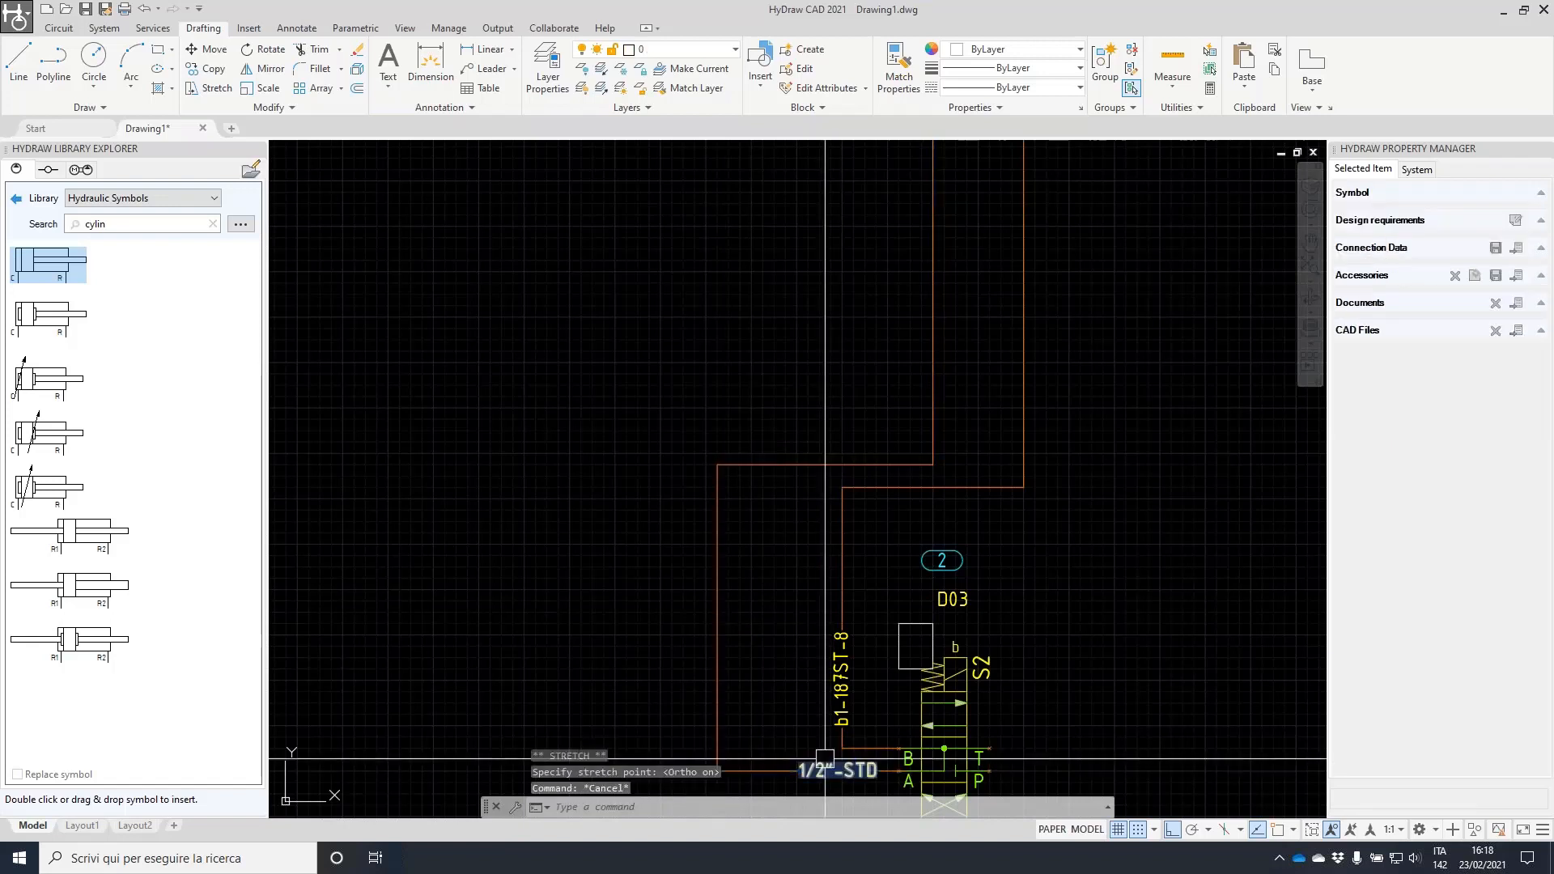
- Assign line ID P12 to the pipe connection at cylinder 1's port C
scroll(943, 348, "down", 3)
scroll(951, 314, "down", 3)
scroll(962, 203, "up", 7)
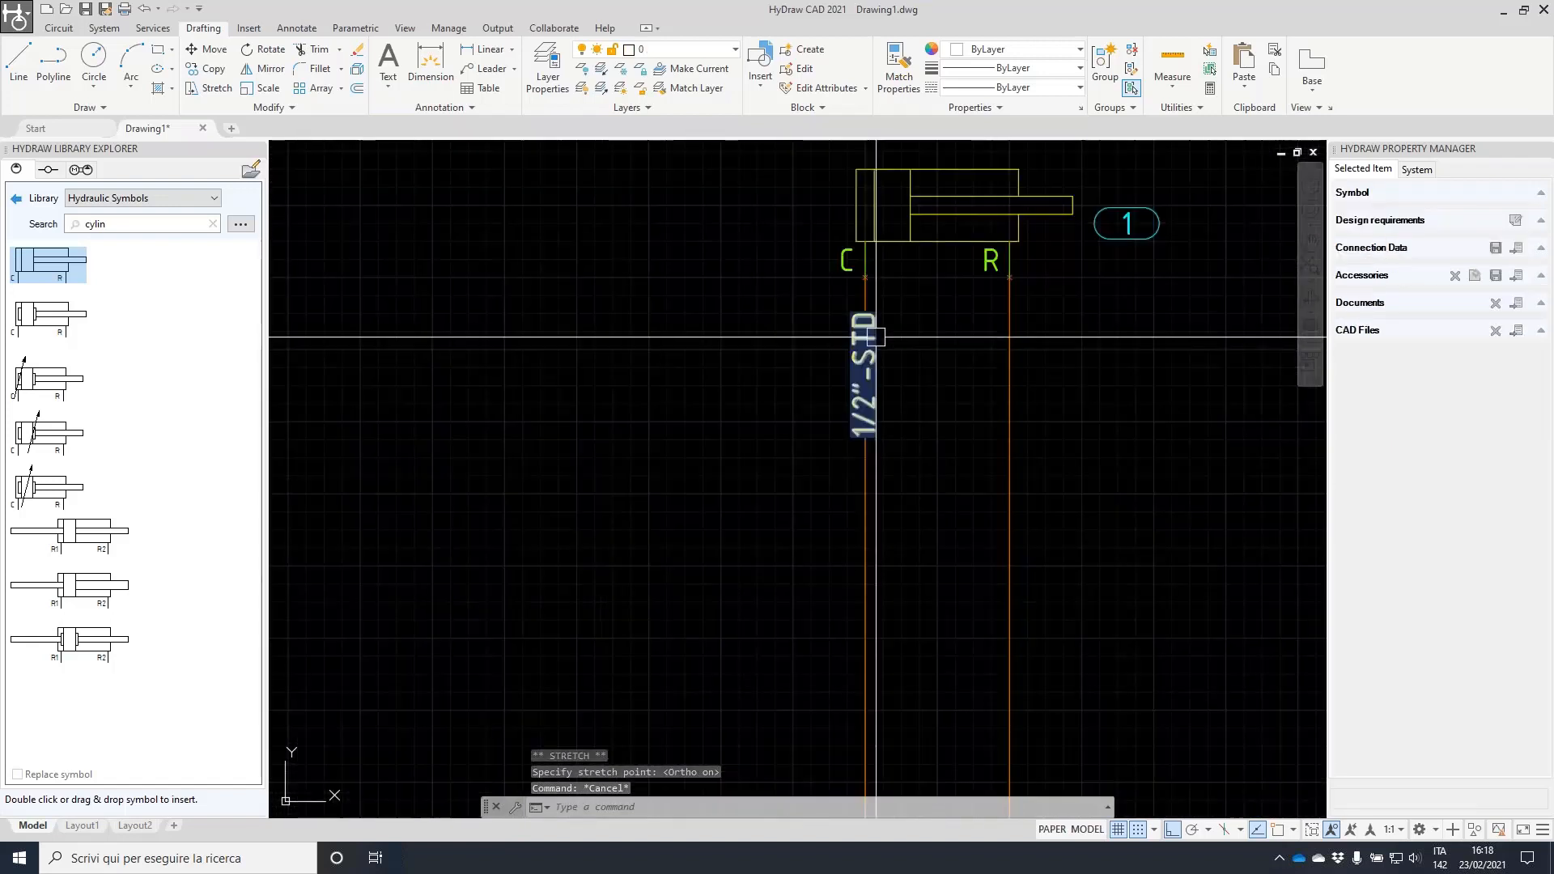
left_click(866, 483)
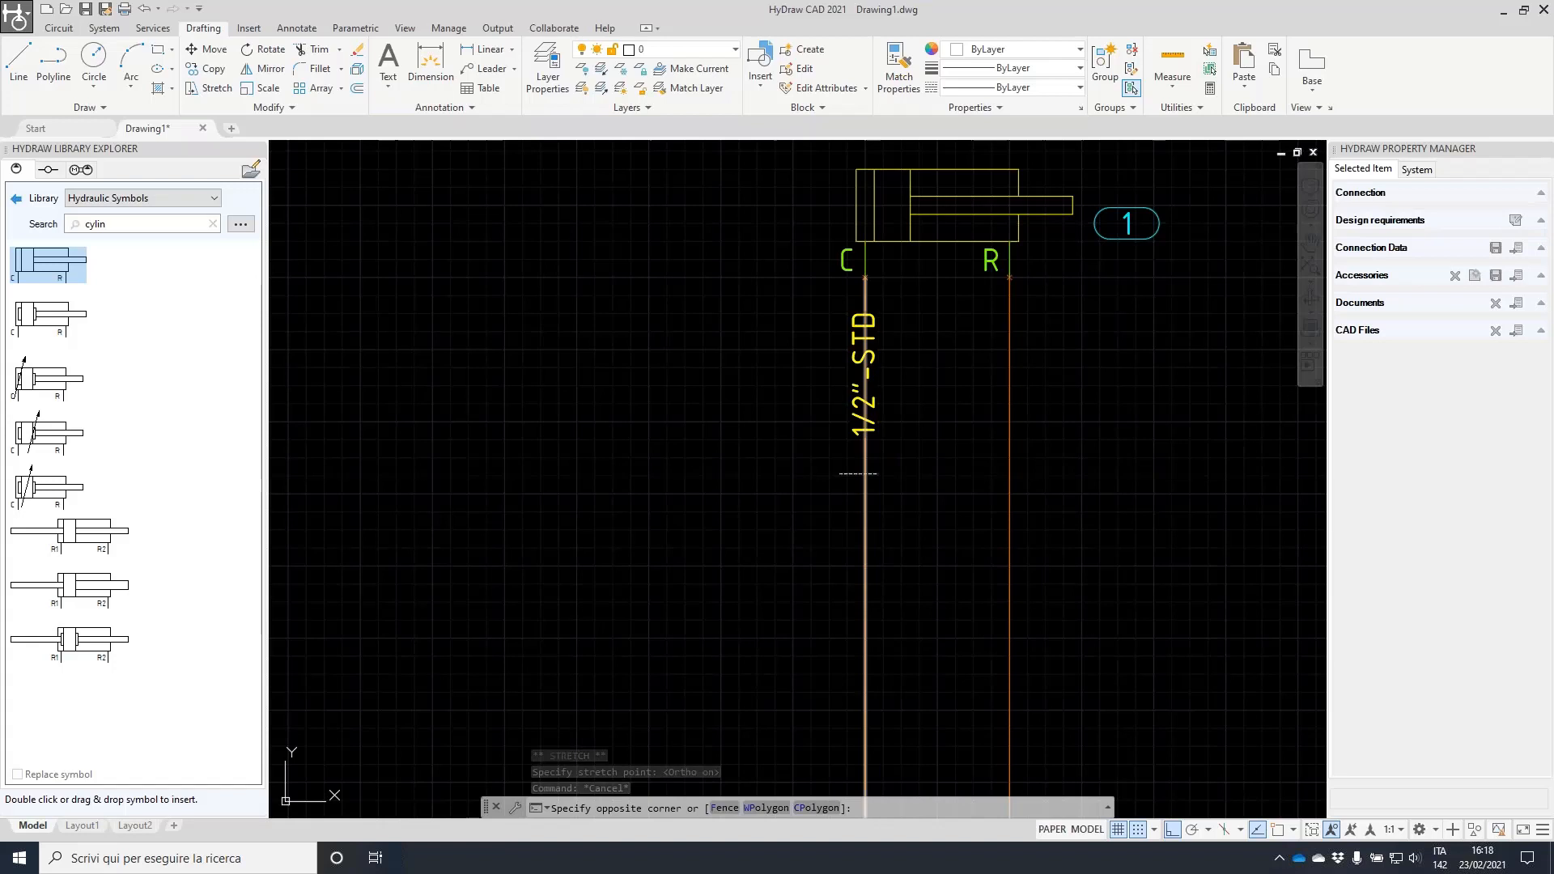
left_click(1474, 208)
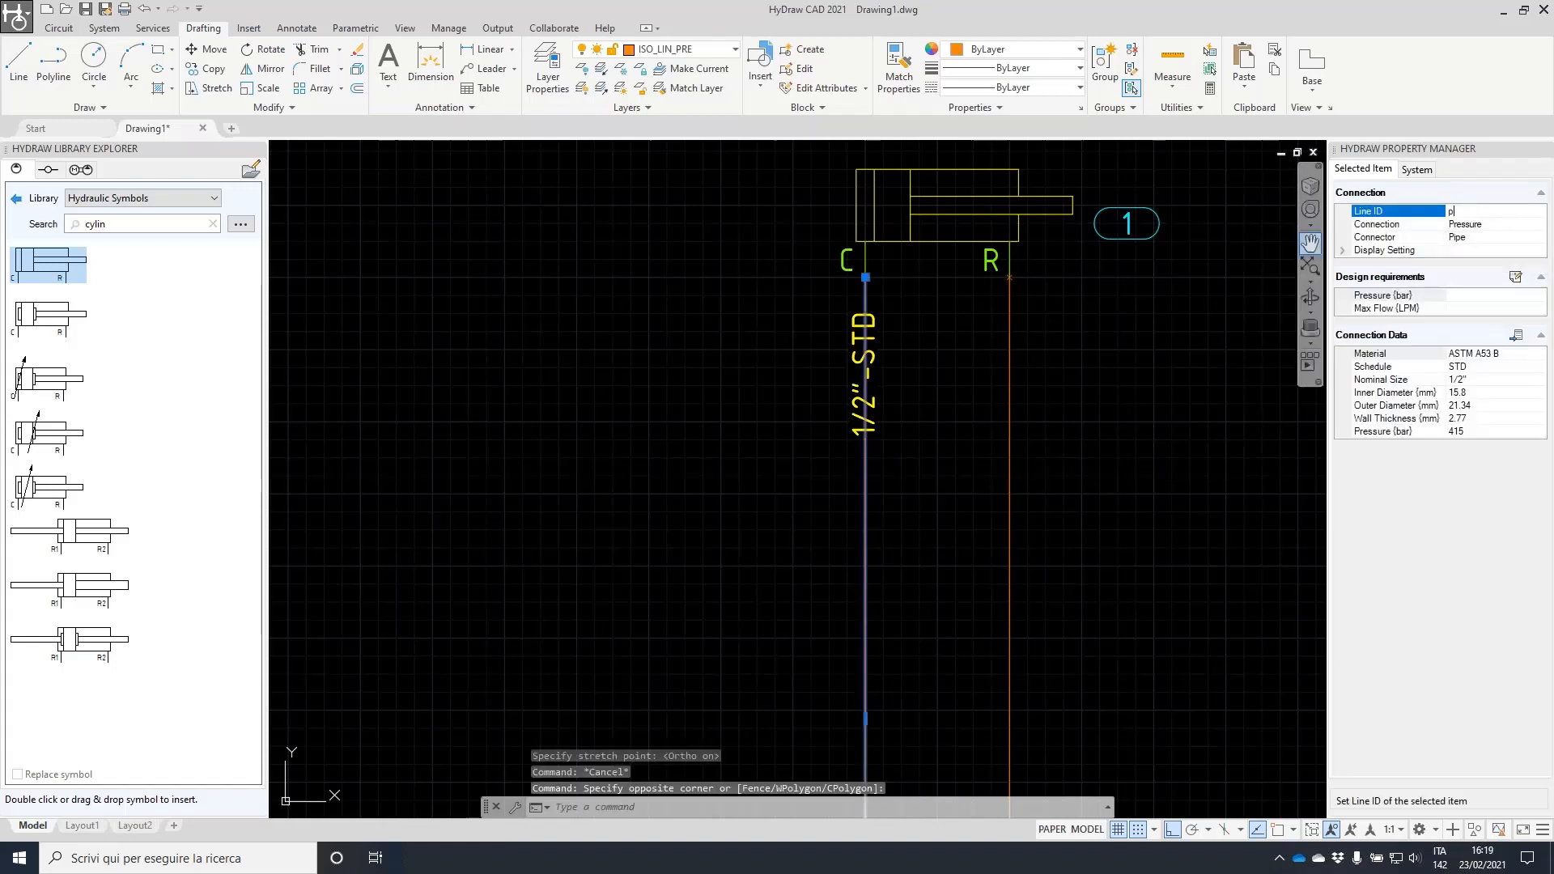
type("p")
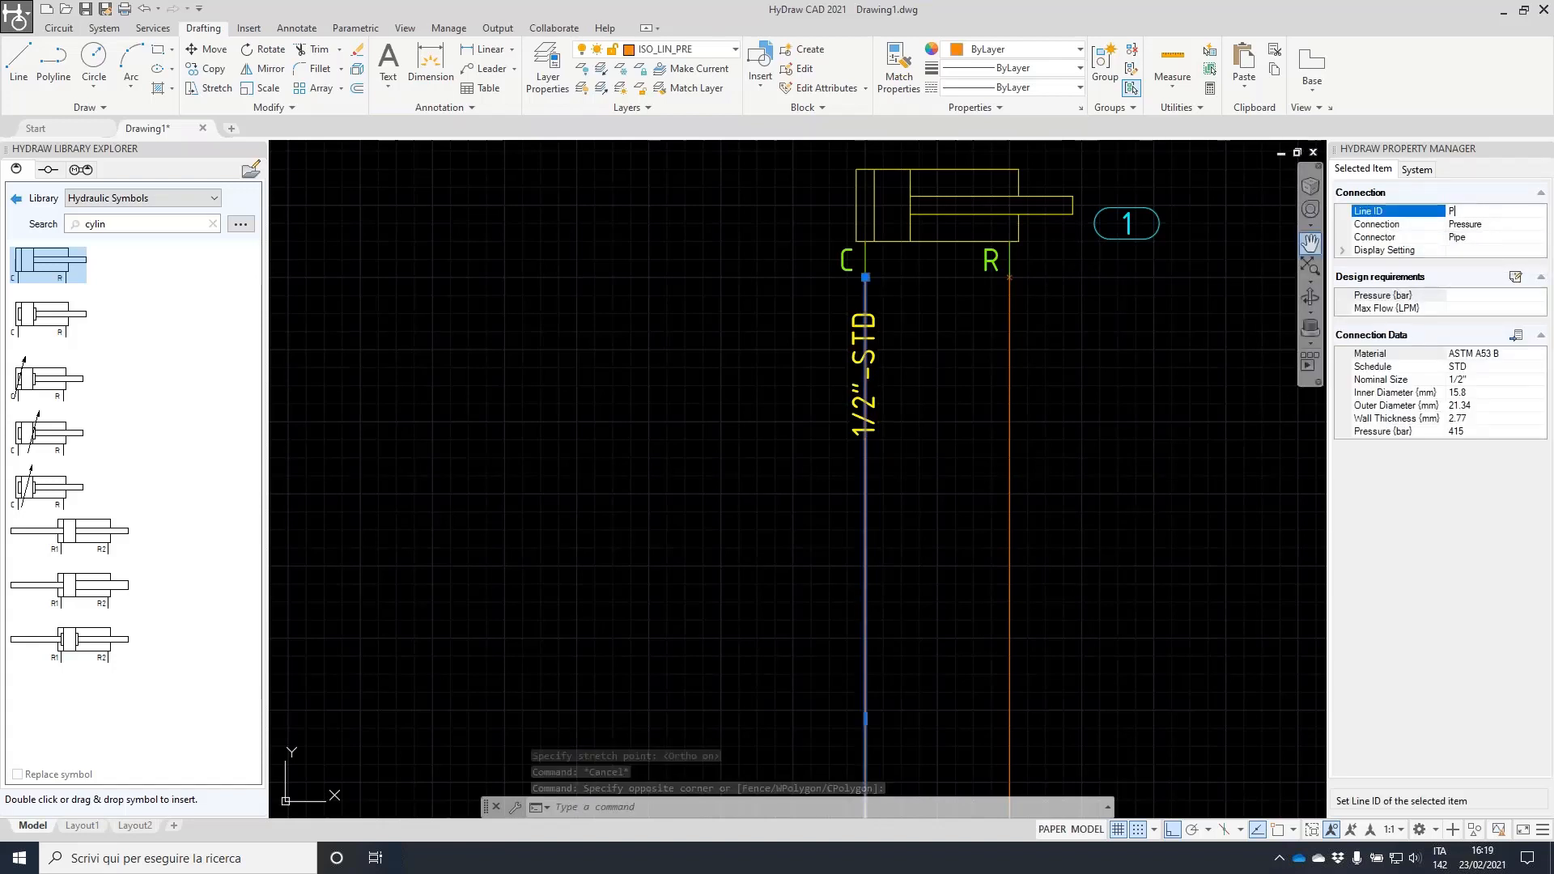
type("12")
key("Return")
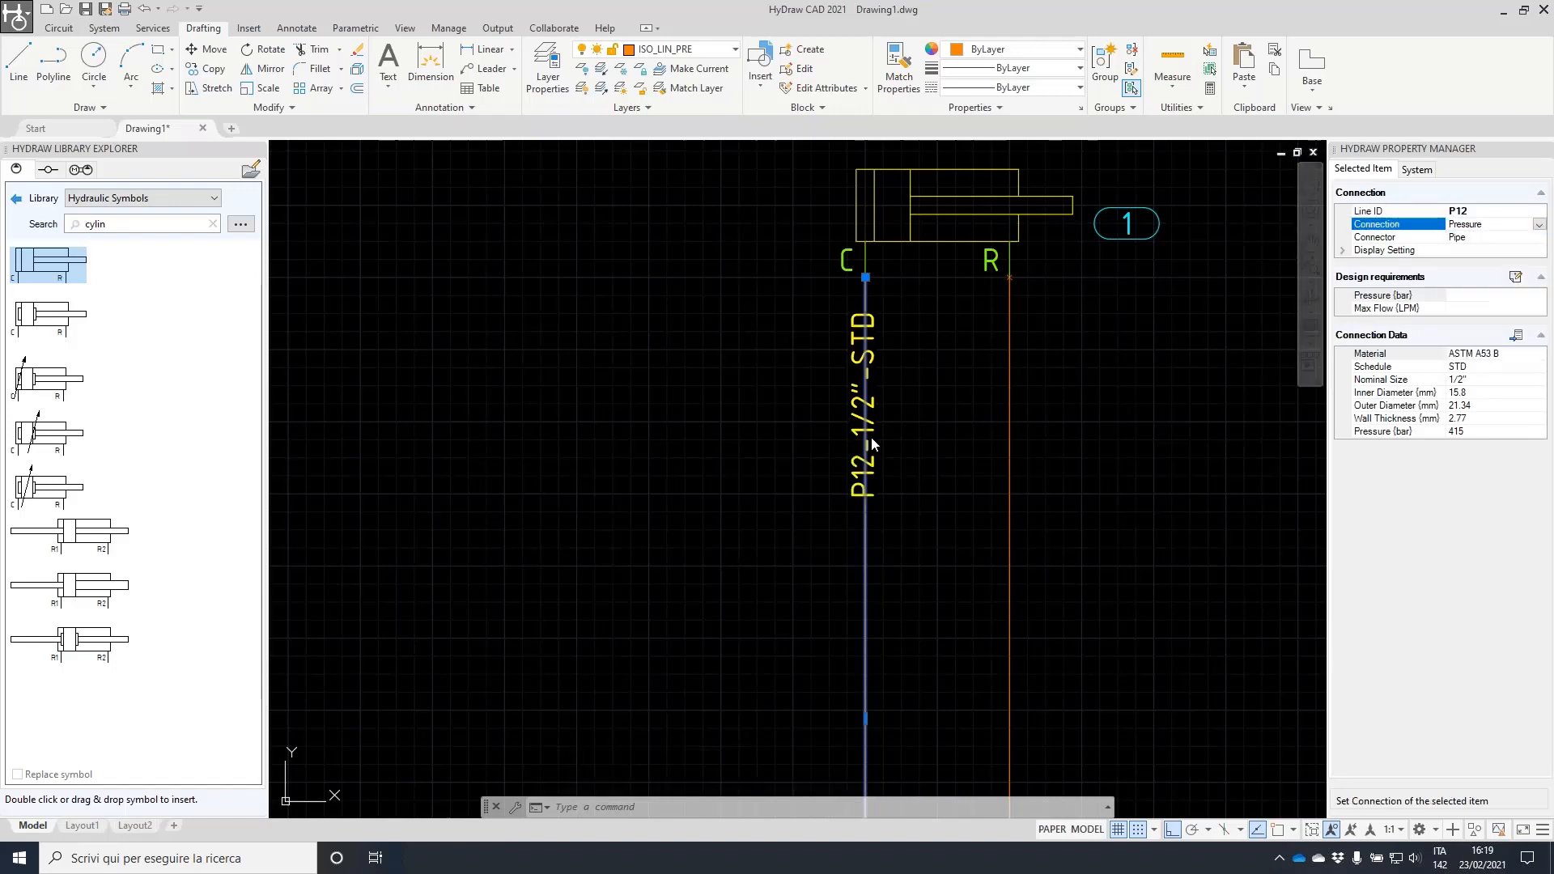
- Examine the pipe's line ID and size labels at cylinder 1's port C and valve 2's port A
scroll(850, 461, "up", 4)
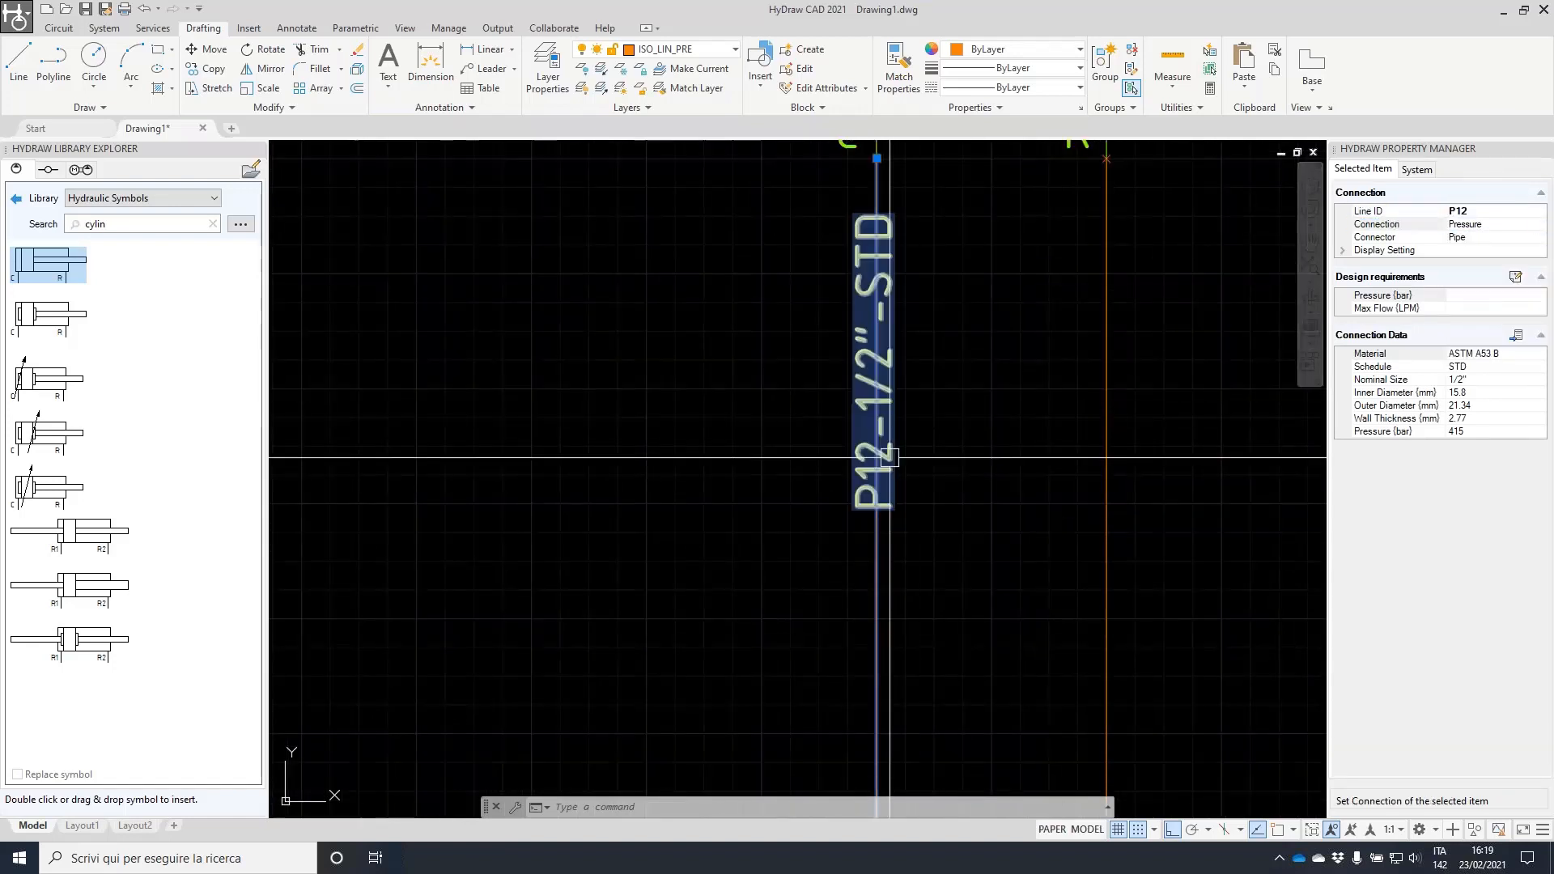
scroll(889, 457, "down", 6)
middle_click_drag(926, 656, 961, 159)
scroll(825, 358, "up", 4)
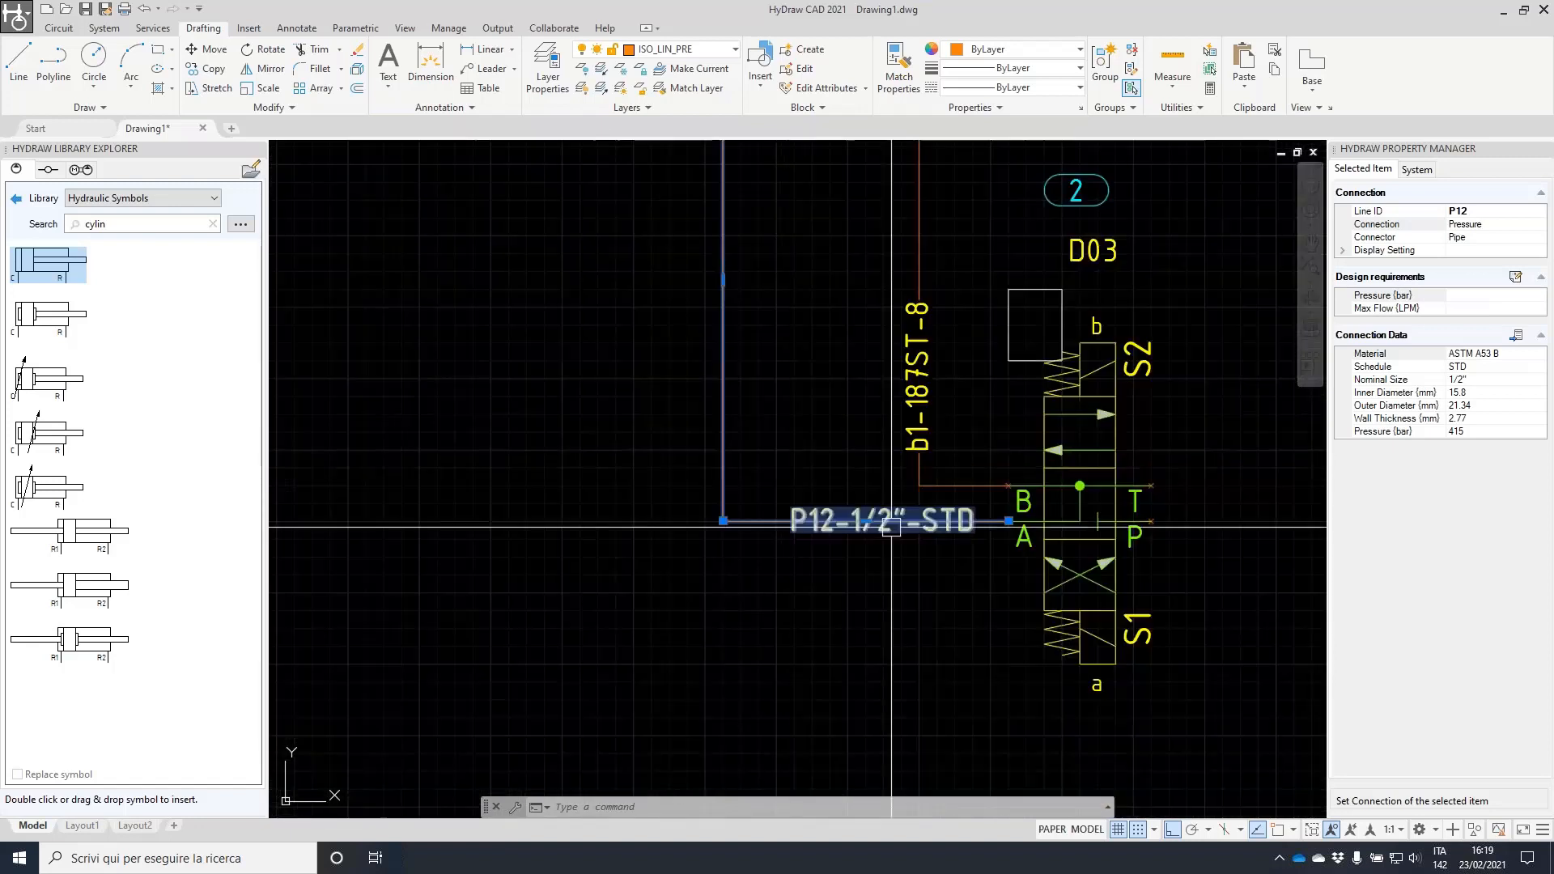
left_click(805, 412)
key("Escape")
scroll(789, 417, "down", 2)
middle_click_drag(1073, 265, 936, 500)
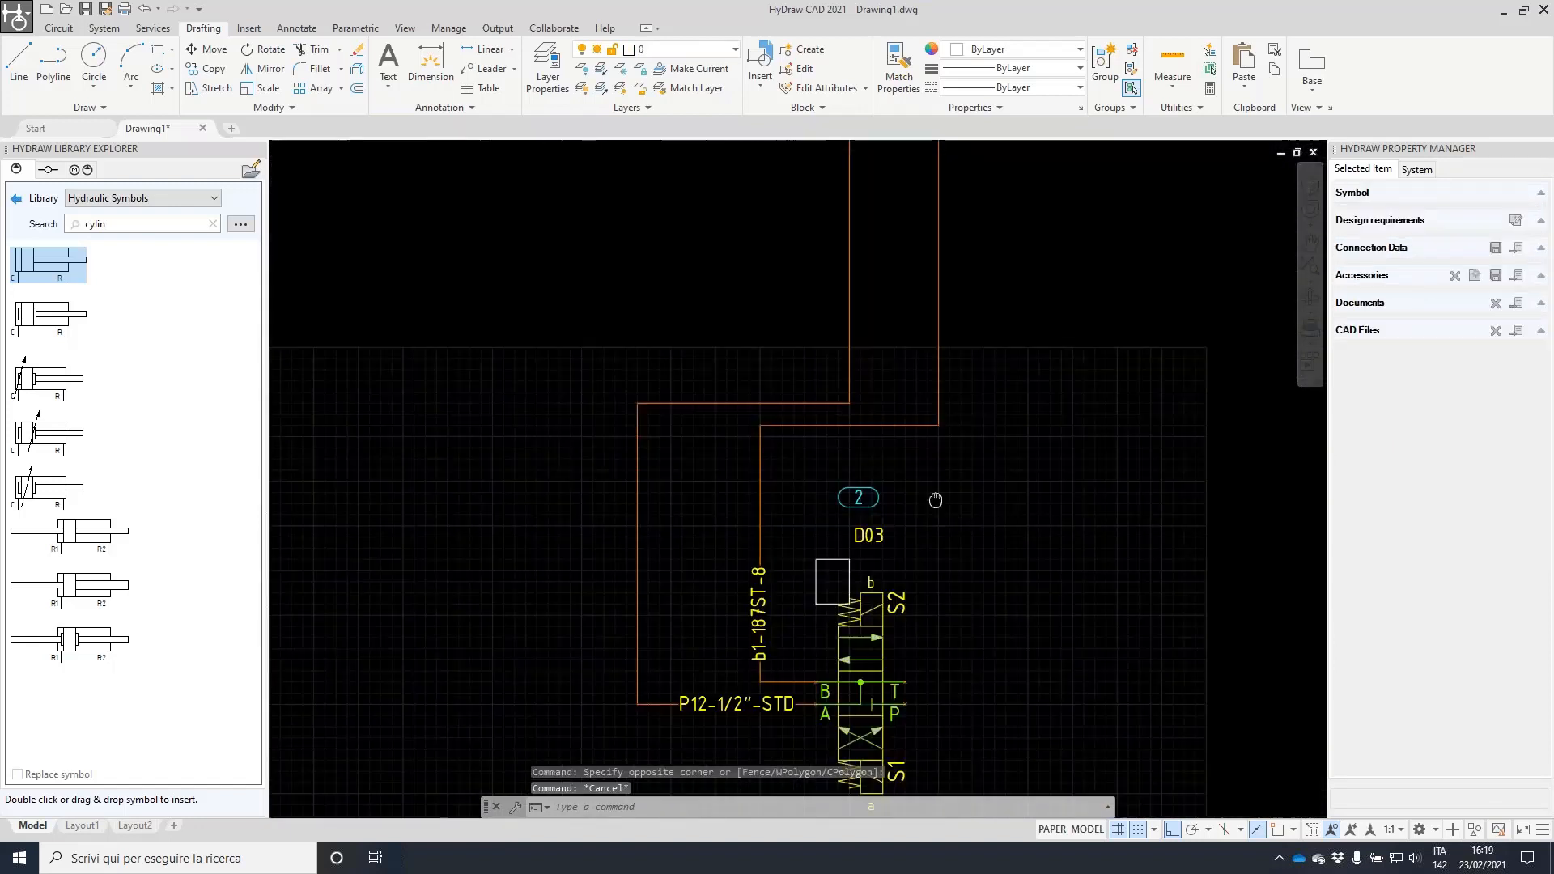
- View the library search criteria for directional valve 3.1's model data and cancel the selection
scroll(911, 447, "down", 2)
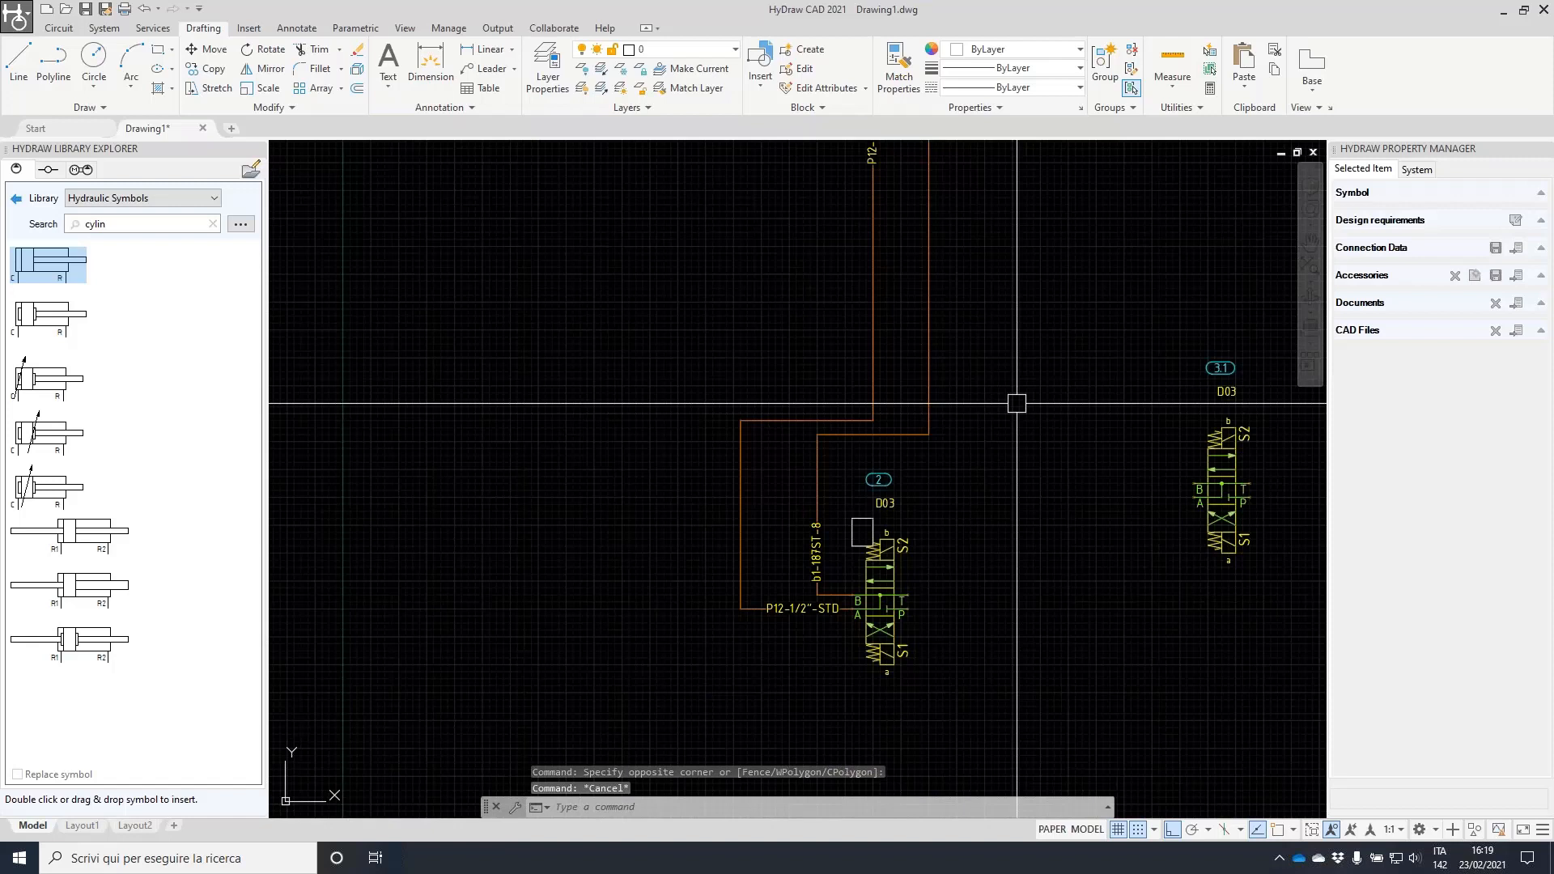
middle_click_drag(1017, 403, 827, 420)
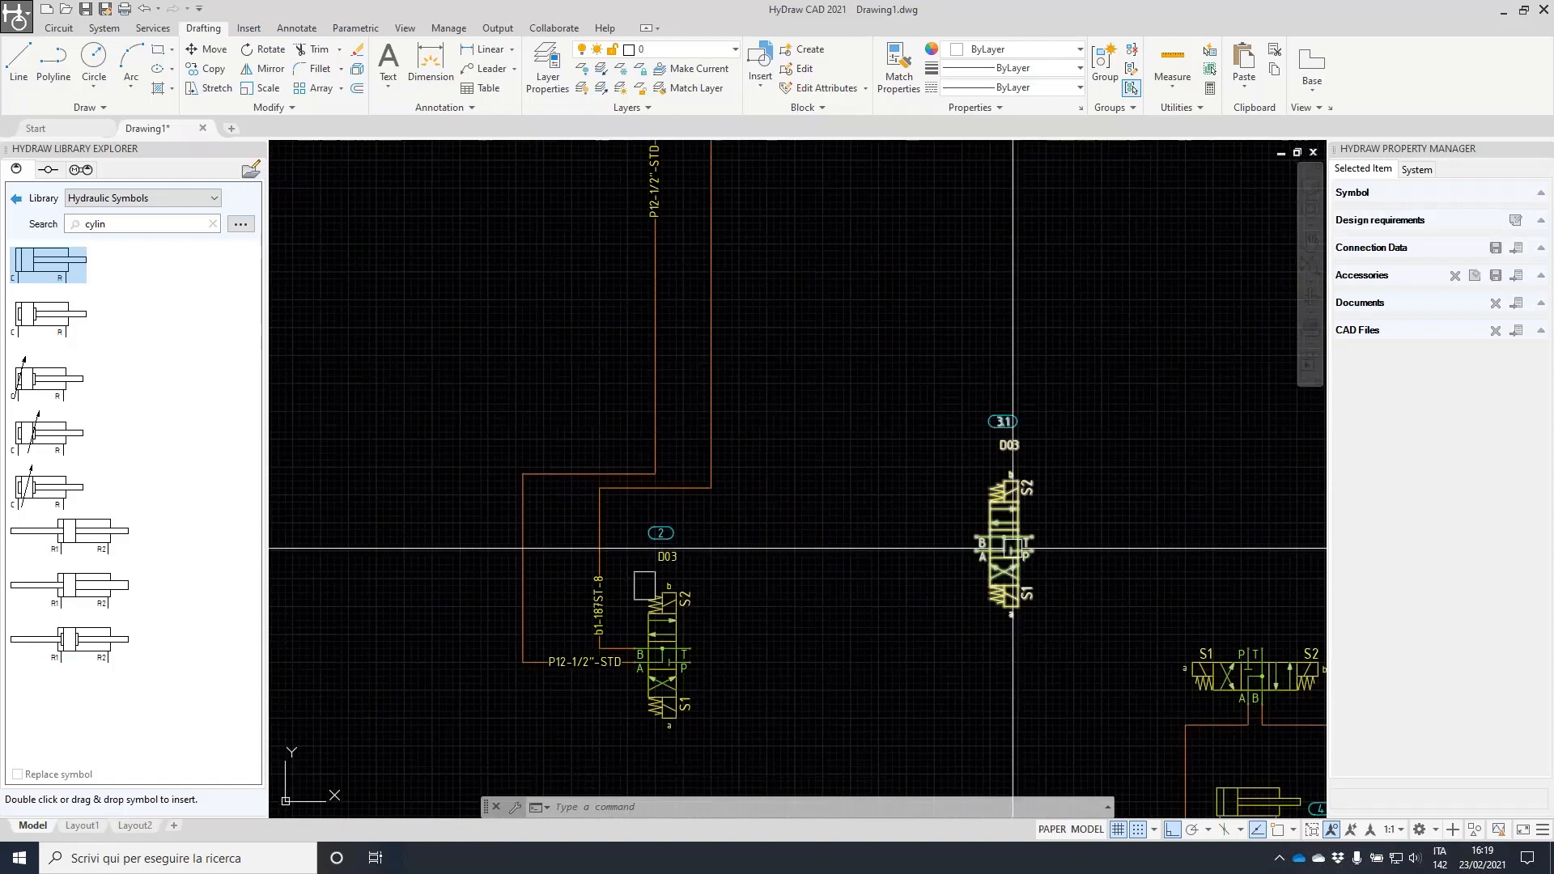
left_click(1012, 549)
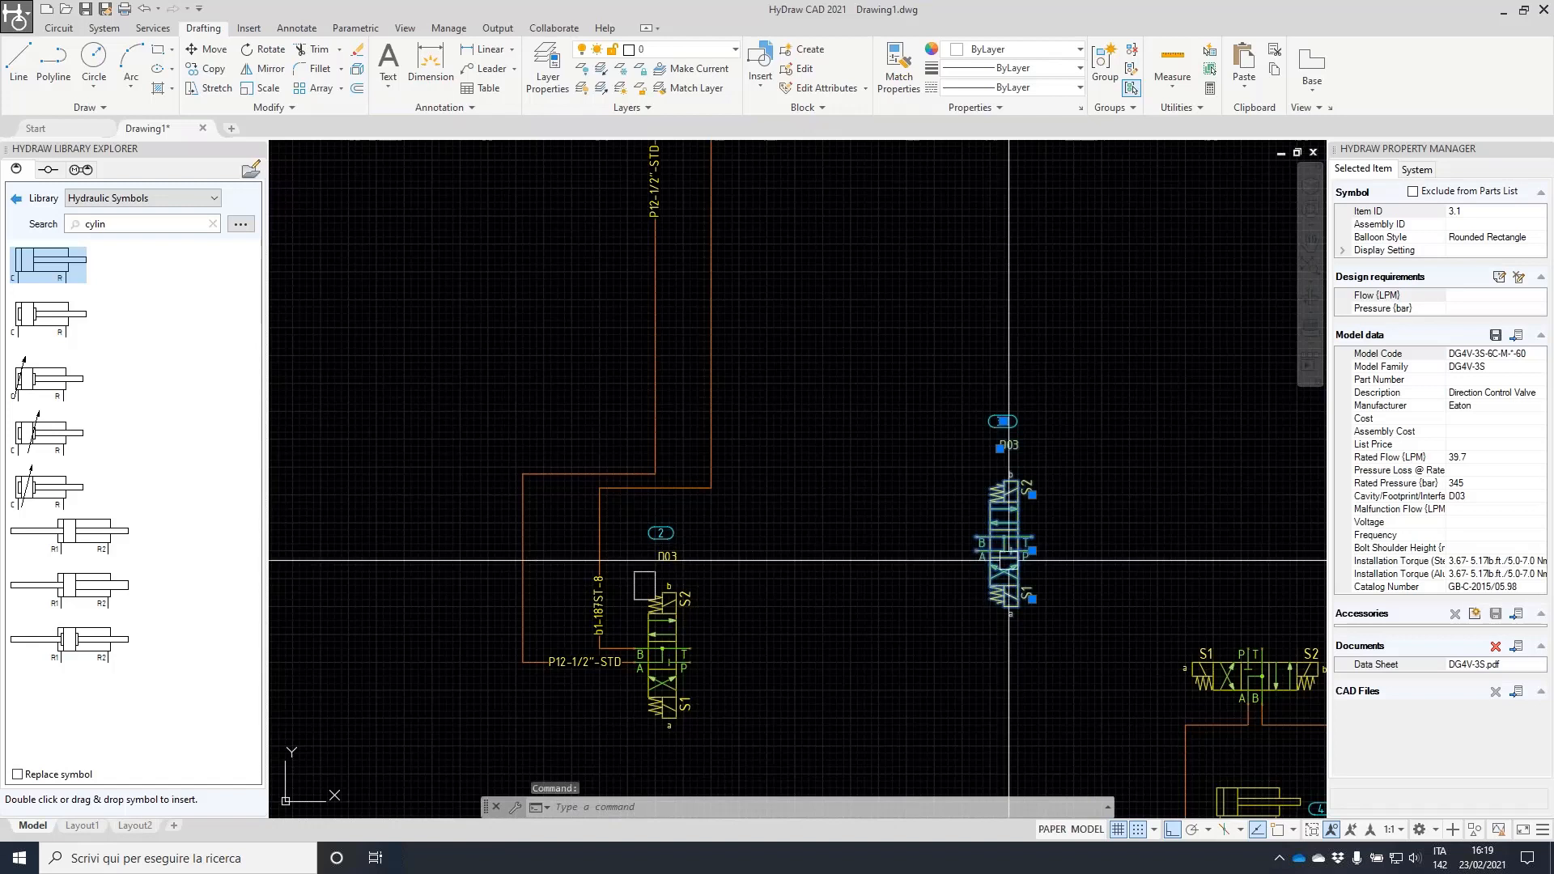
left_click(1518, 335)
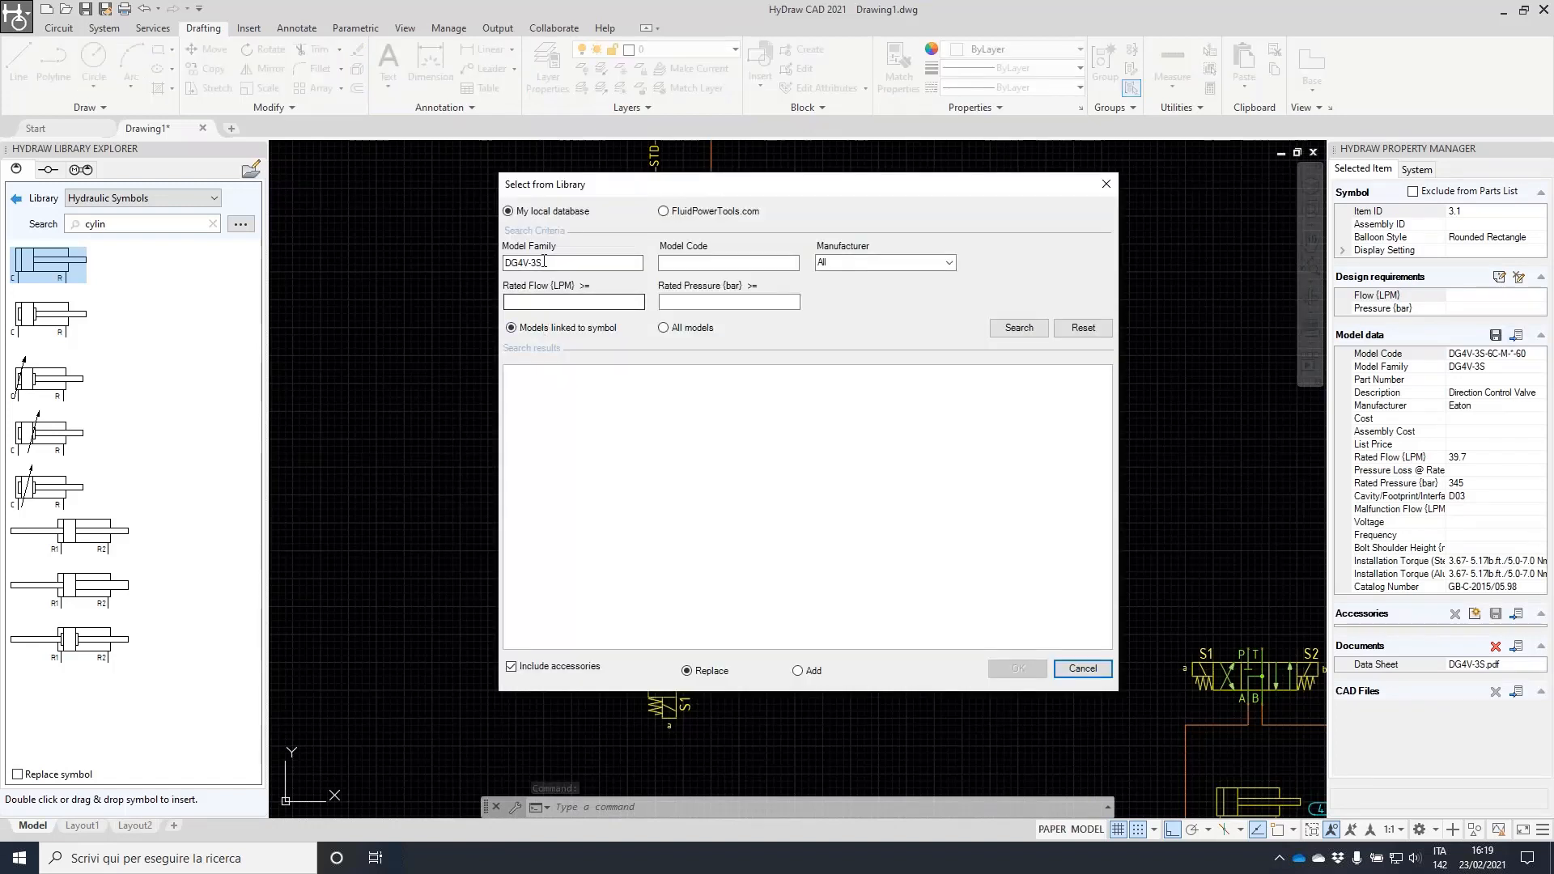
left_click(1083, 669)
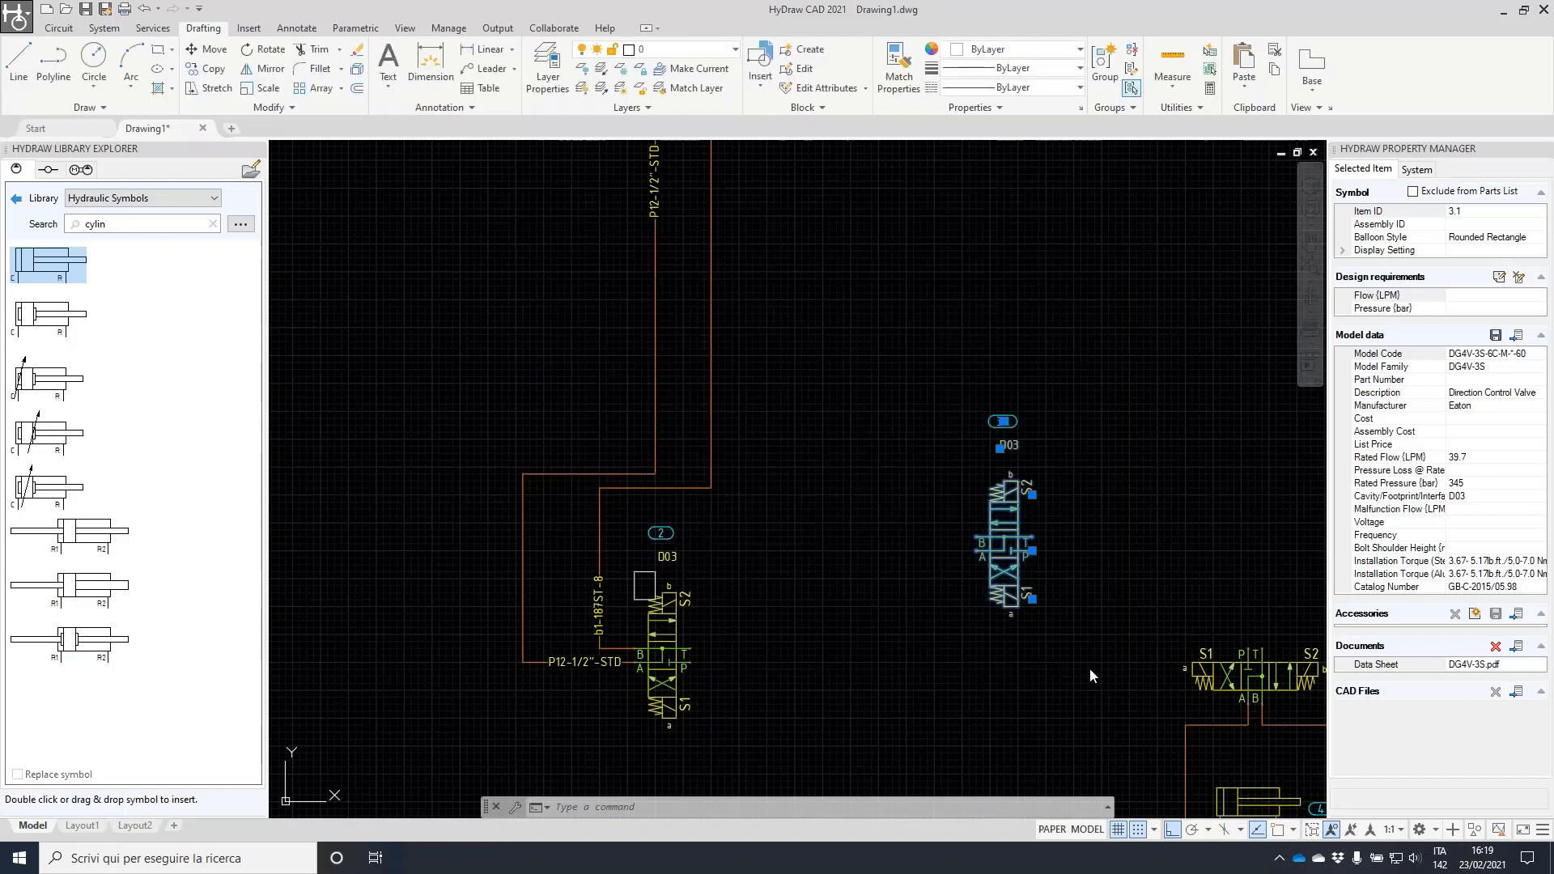
- Fetch connector data for the line between valve 3.2's port A and cylinder 4's port C, choosing type Tube and material Steel 37.4
scroll(1268, 746, "up", 2)
middle_click_drag(1269, 746, 944, 520)
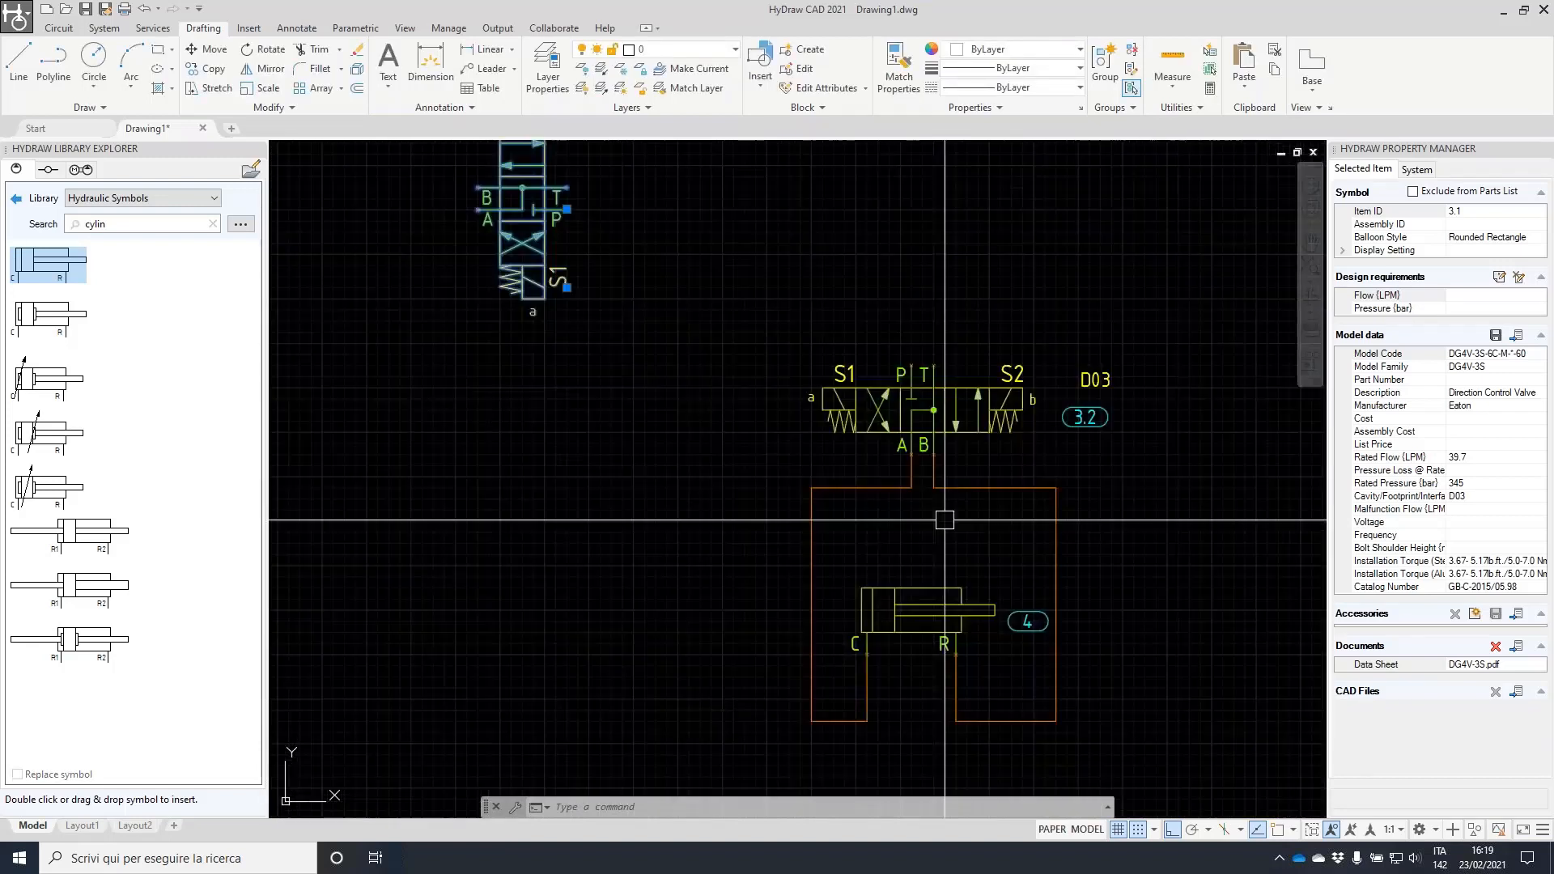
key("Escape")
left_click(850, 487)
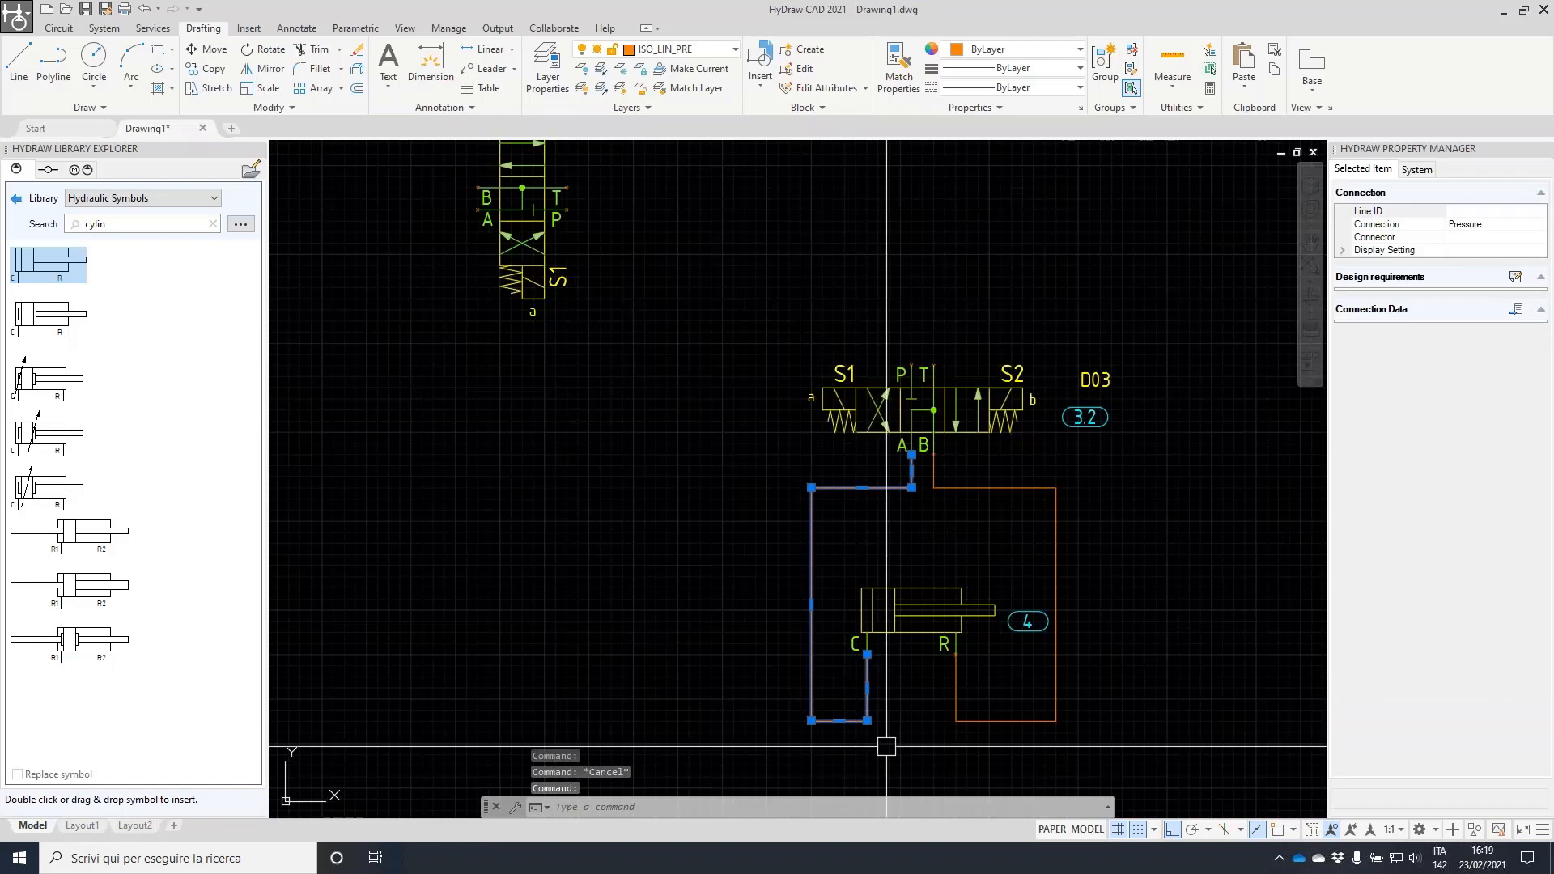
left_click(1516, 310)
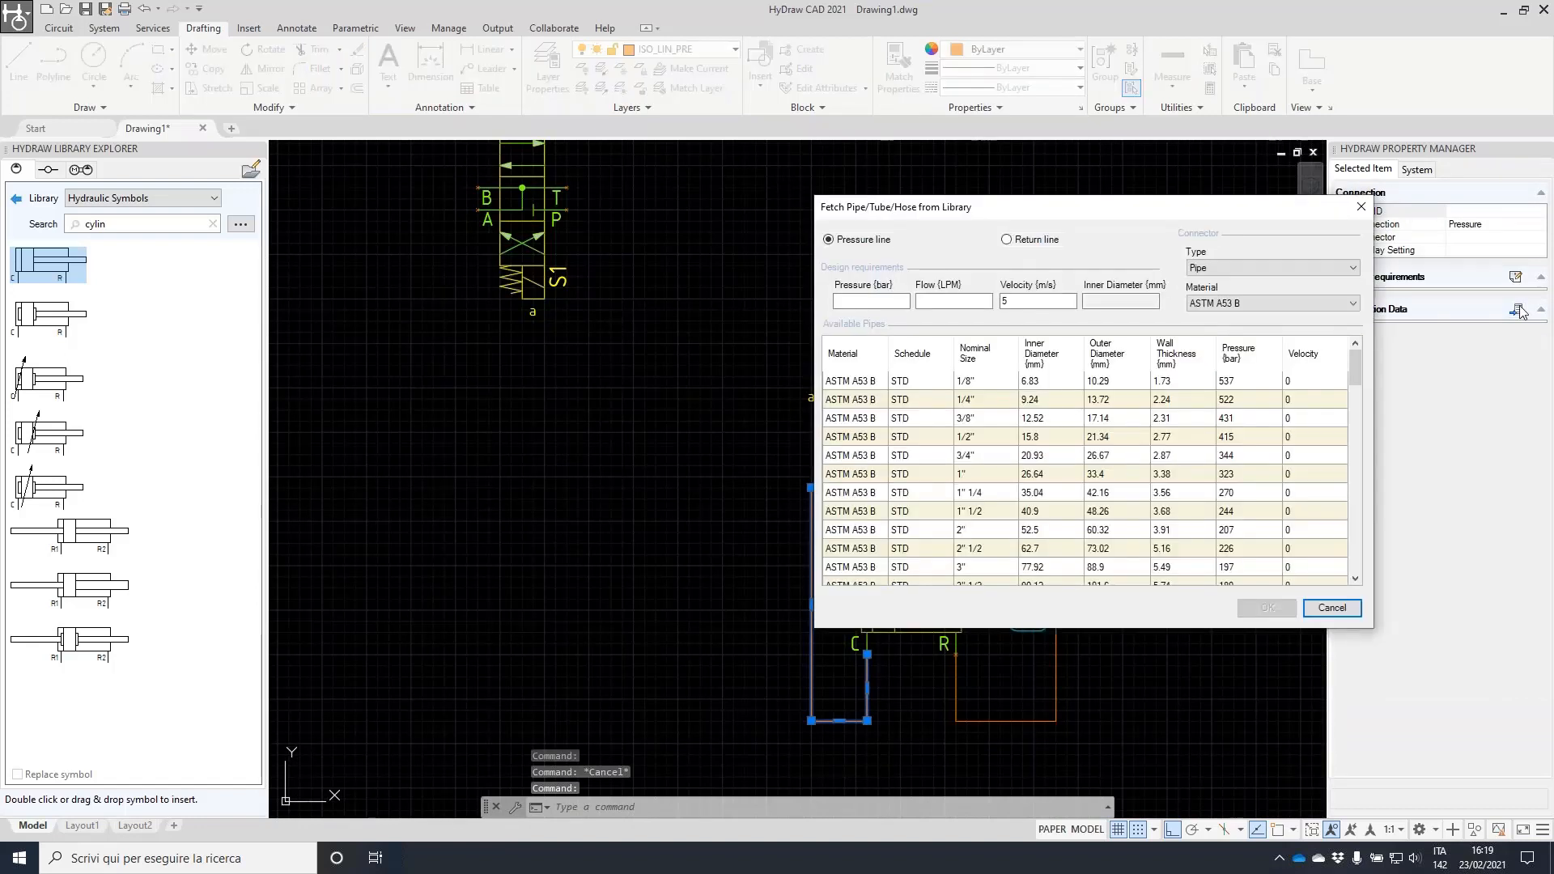
left_click(1263, 268)
left_click(1270, 291)
left_click(1282, 305)
left_click(1261, 332)
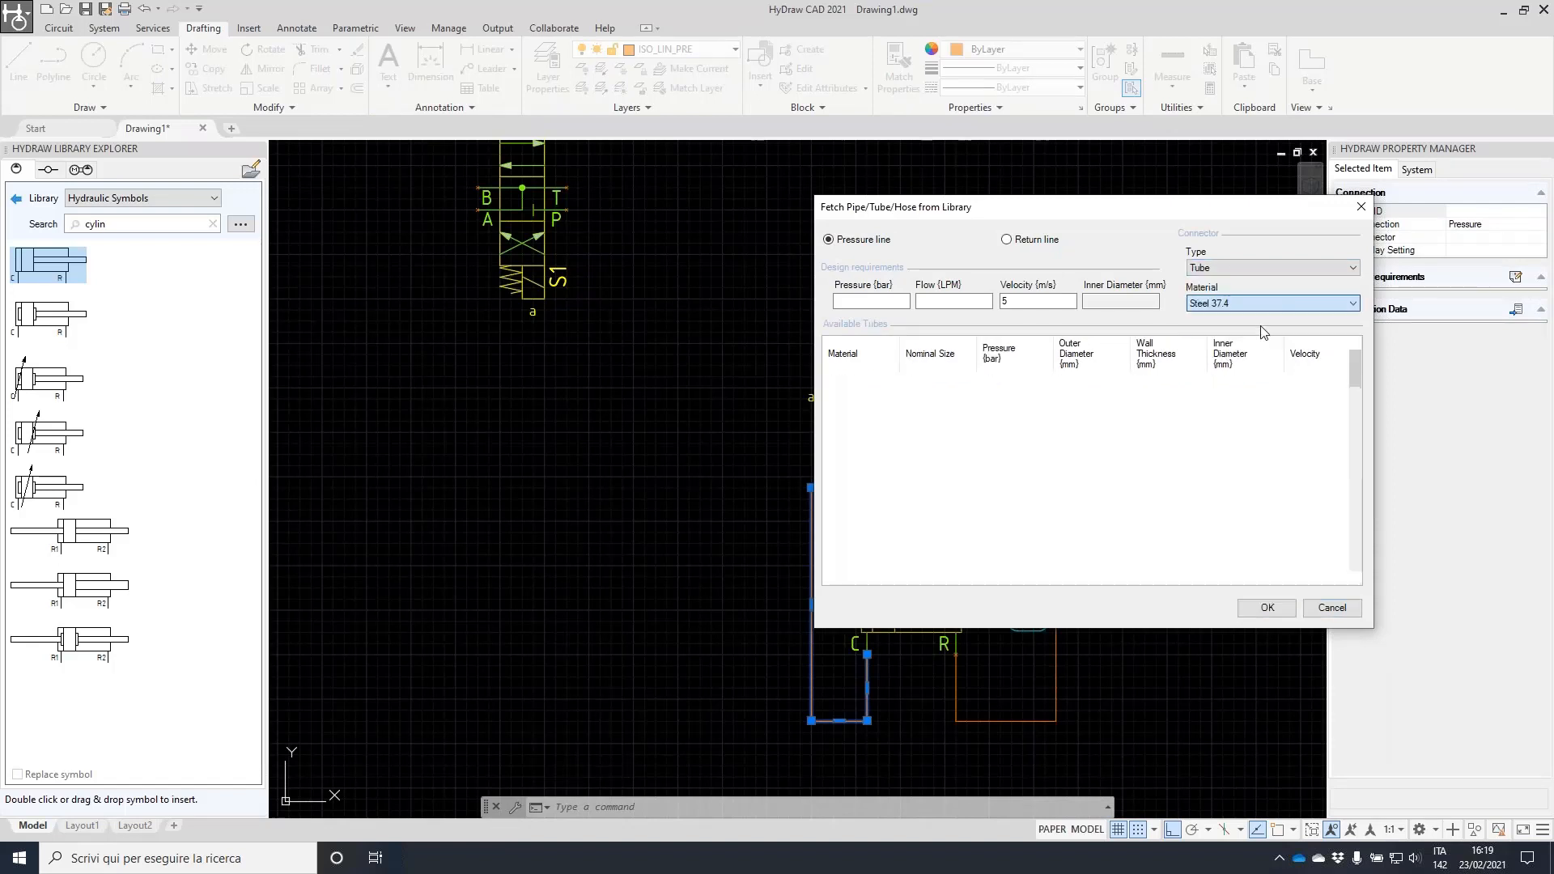
- Set the design requirements to 100 bar and 20 LPM and assign the Ø16x3 tube to the connection
left_click(895, 302)
type("100")
key("Tab")
type("20")
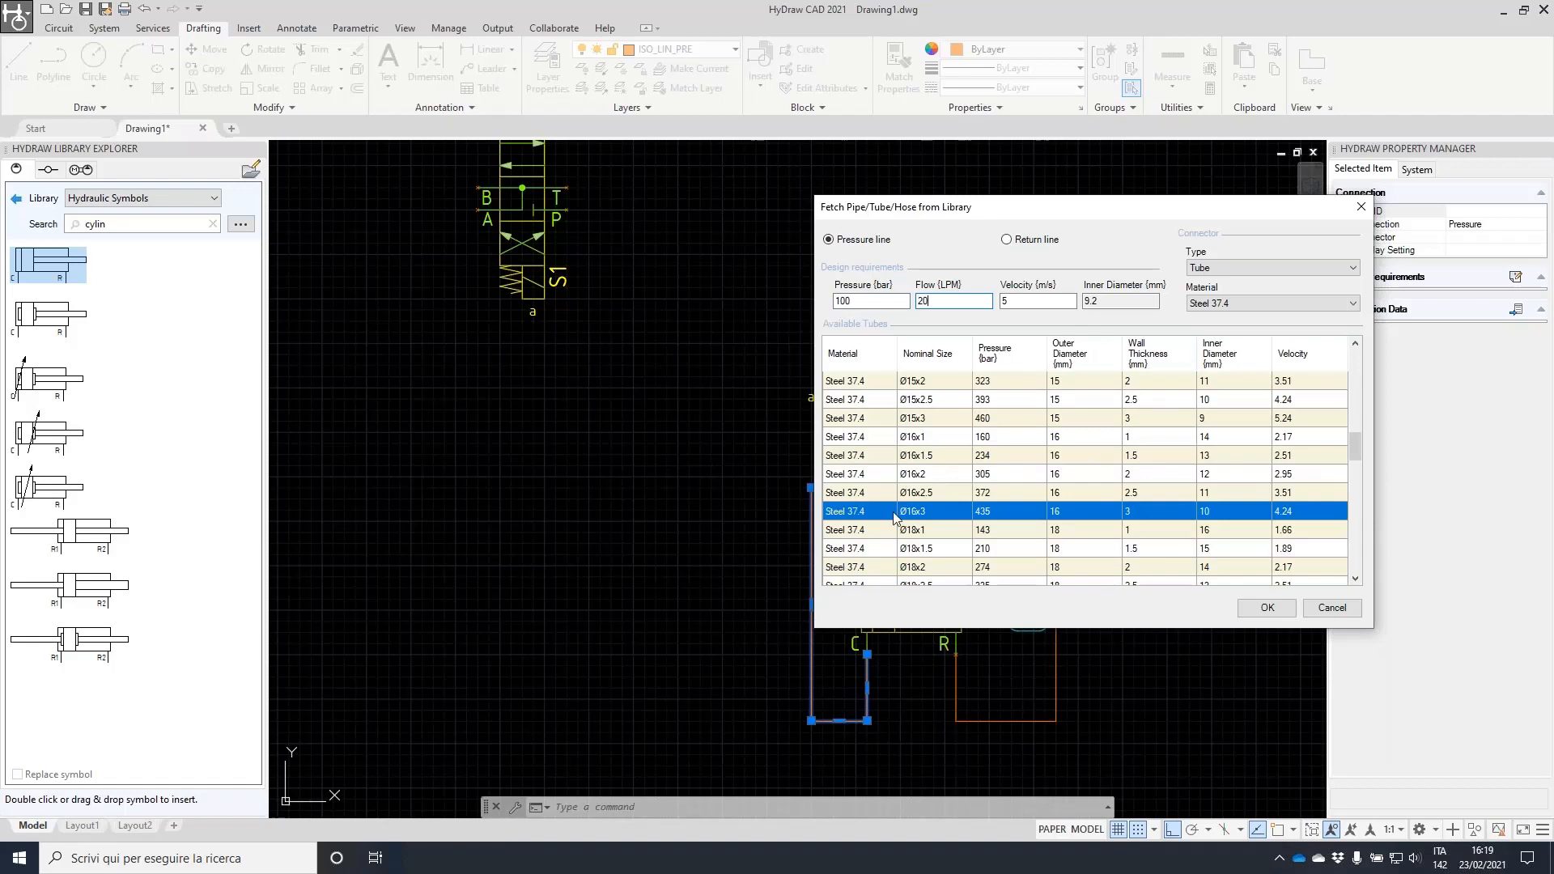
left_click(1065, 509)
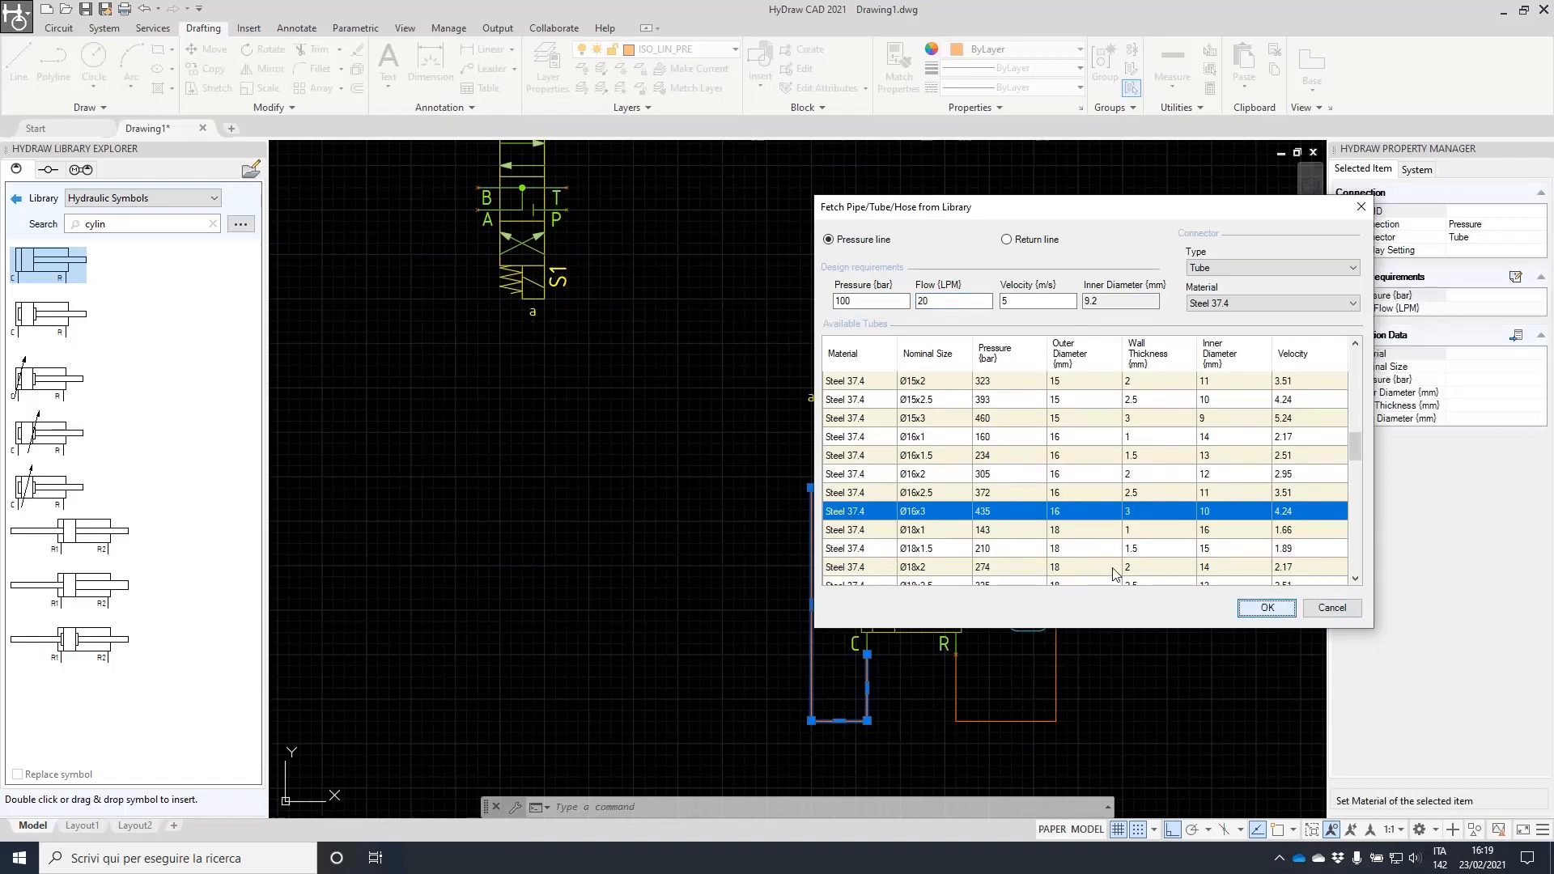
key("Return")
scroll(1110, 566, "up", 2)
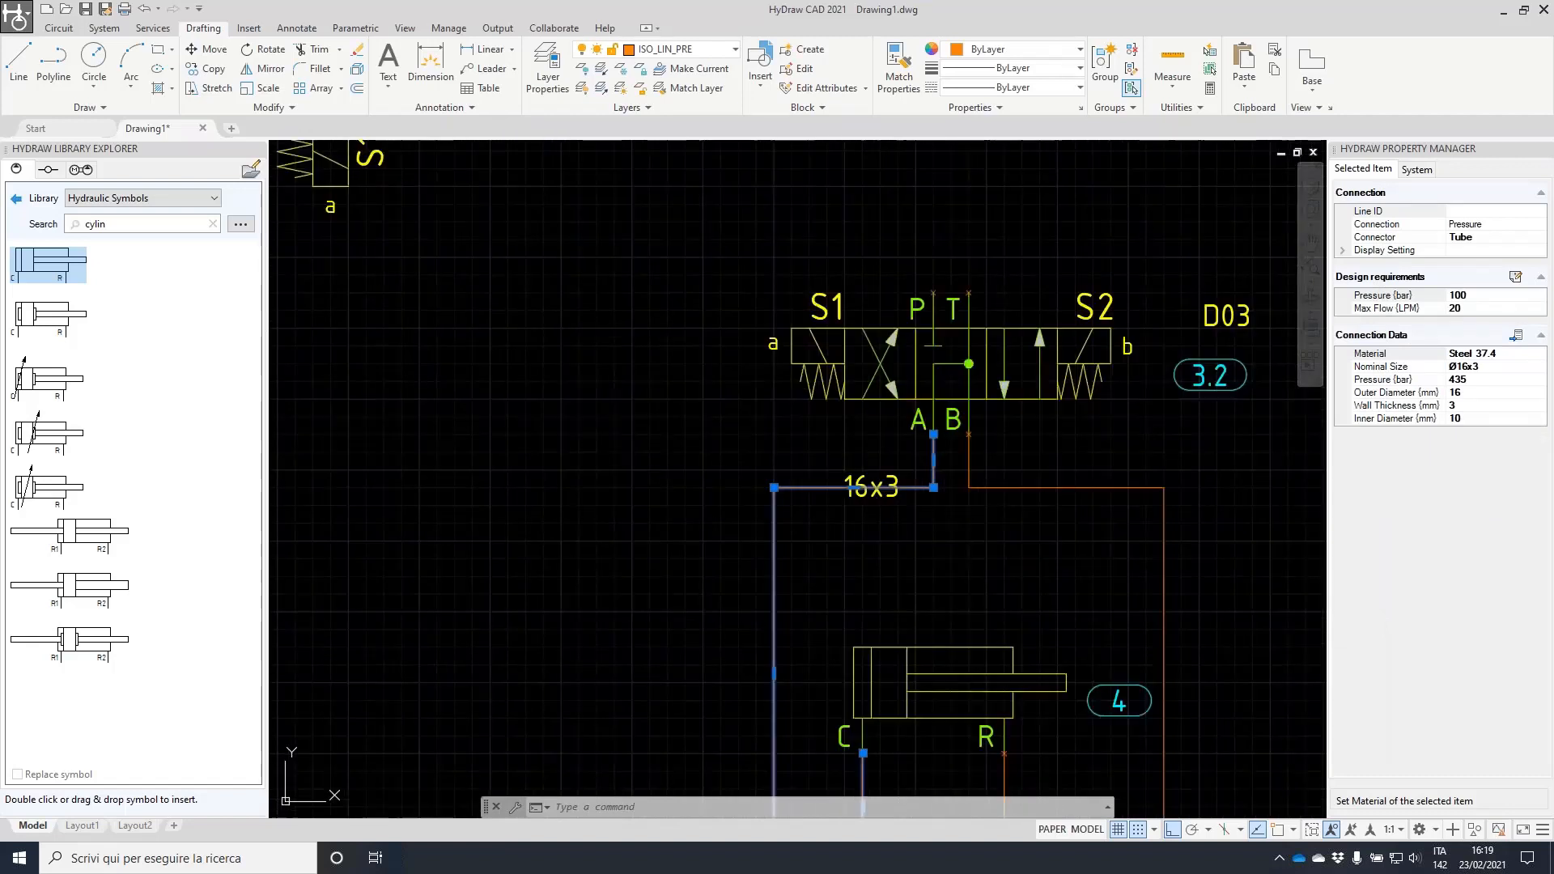
key("Escape")
scroll(931, 445, "down", 3)
scroll(875, 453, "up", 3)
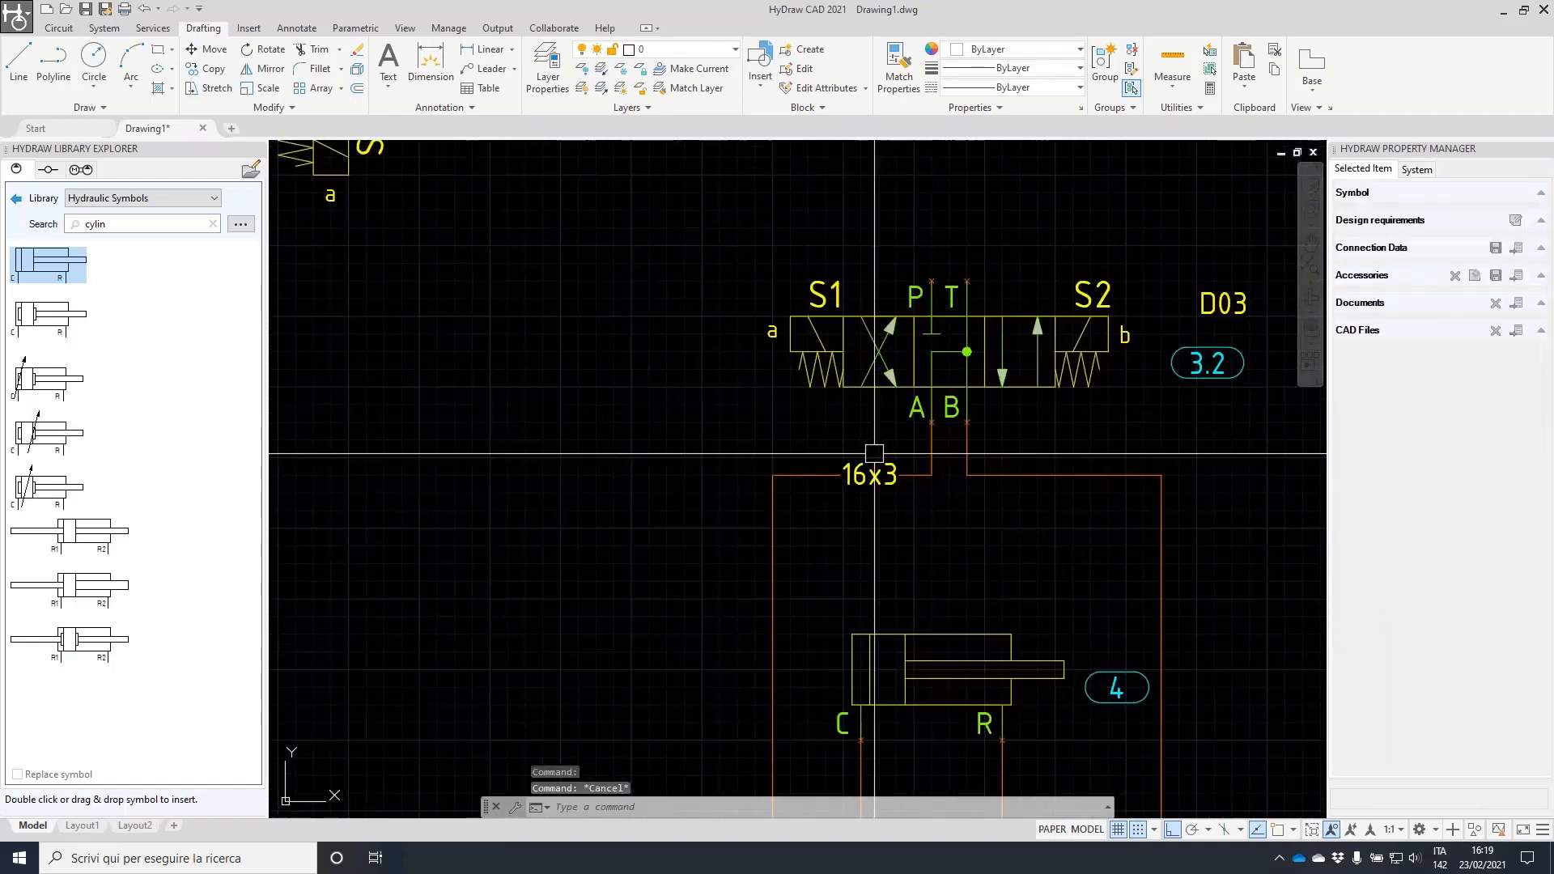
- Assign line ID T12 to the tube connection at valve 3.2's port A
left_click(913, 475)
type("T")
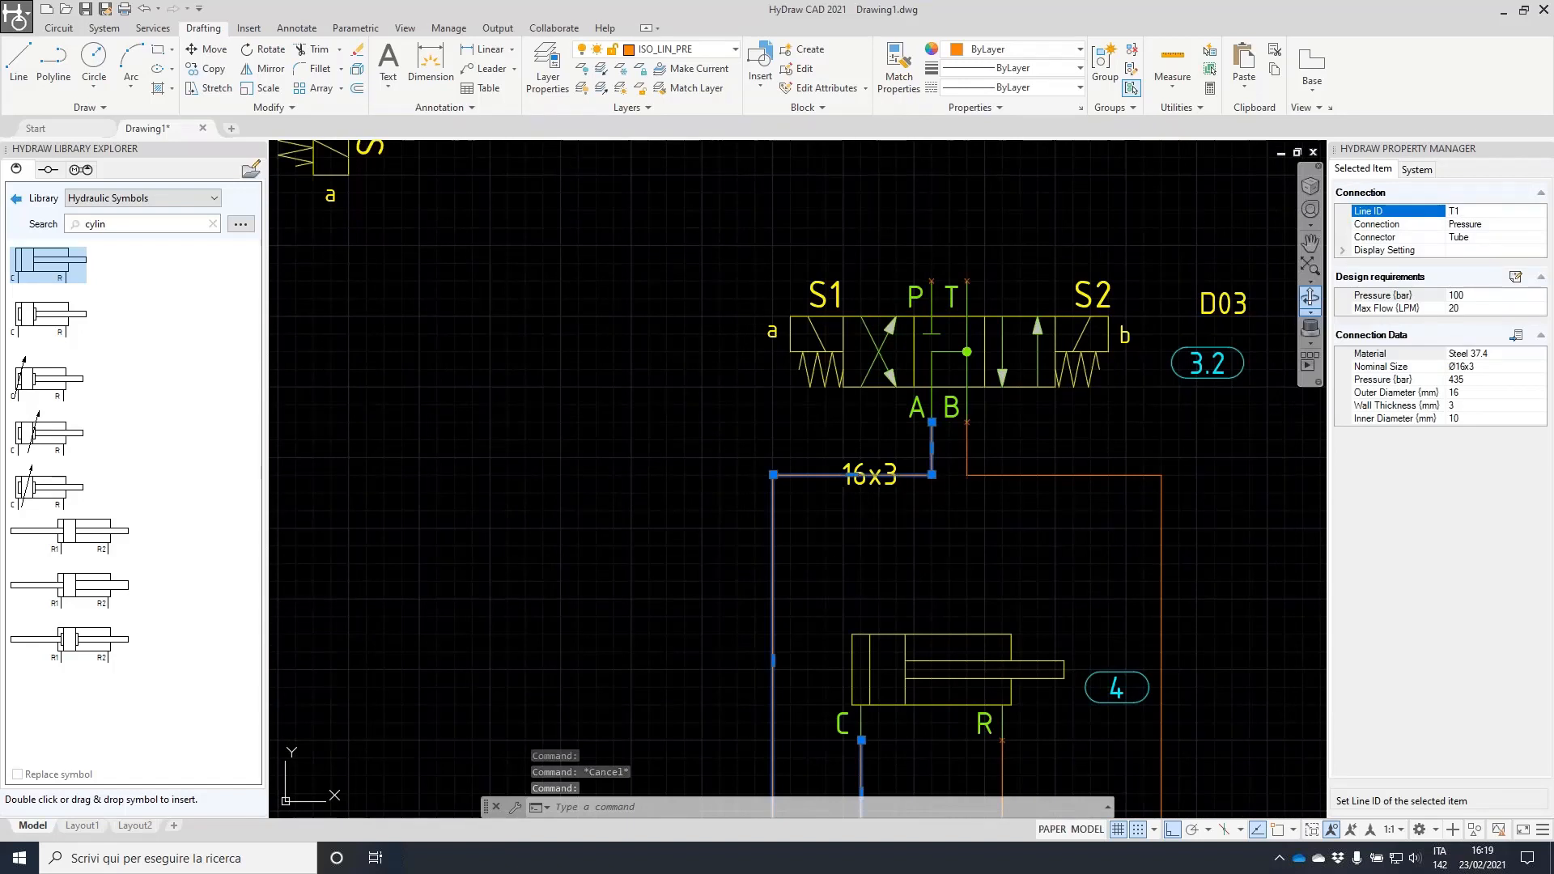
type("12")
key("Return")
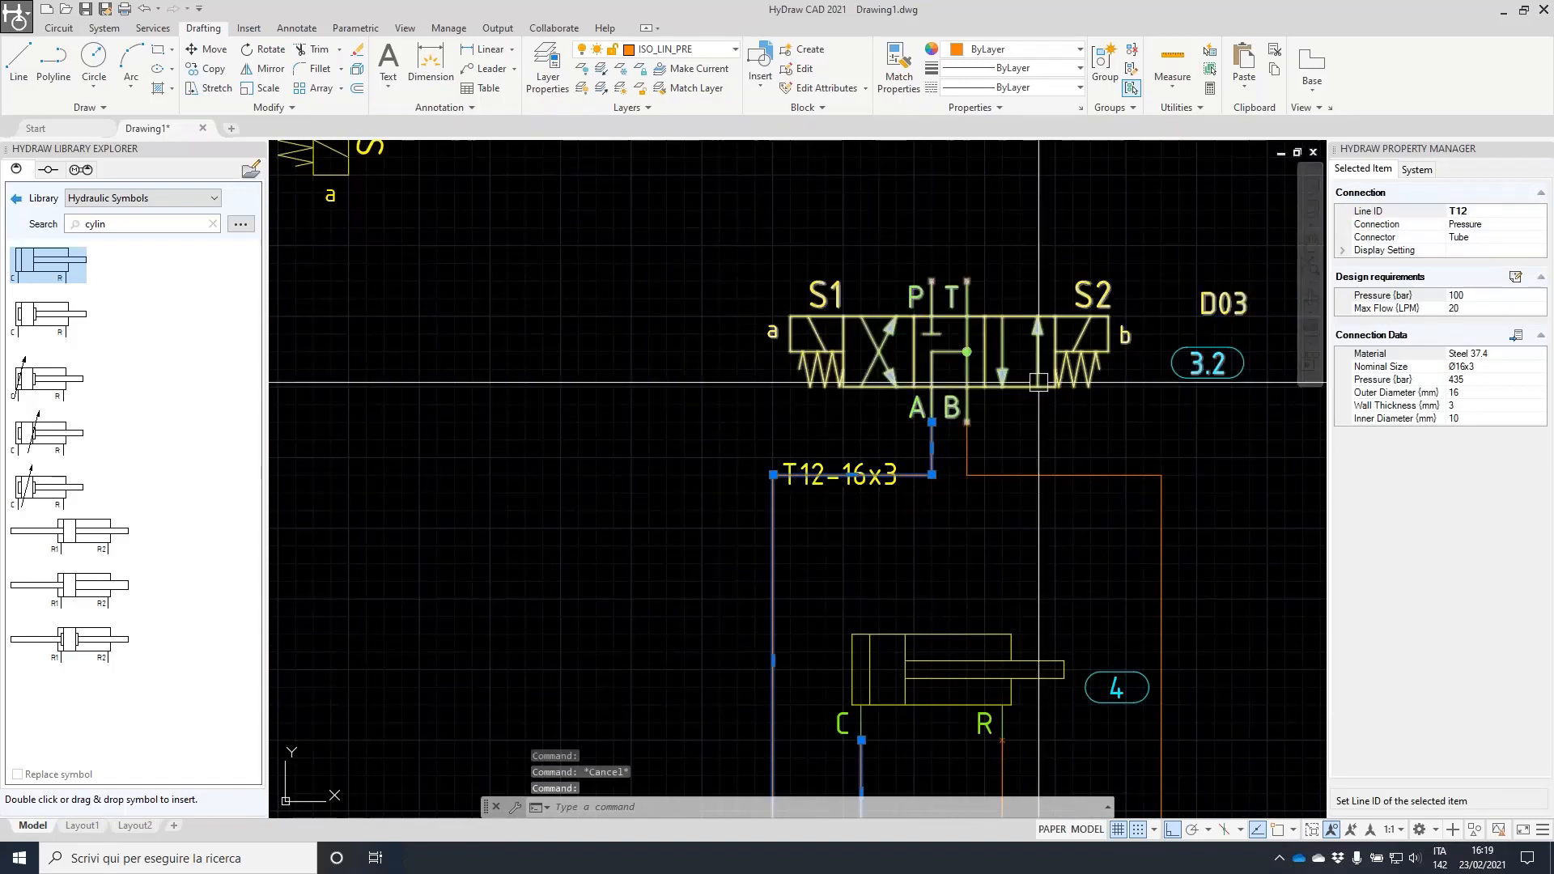
key("Escape")
scroll(948, 402, "down", 4)
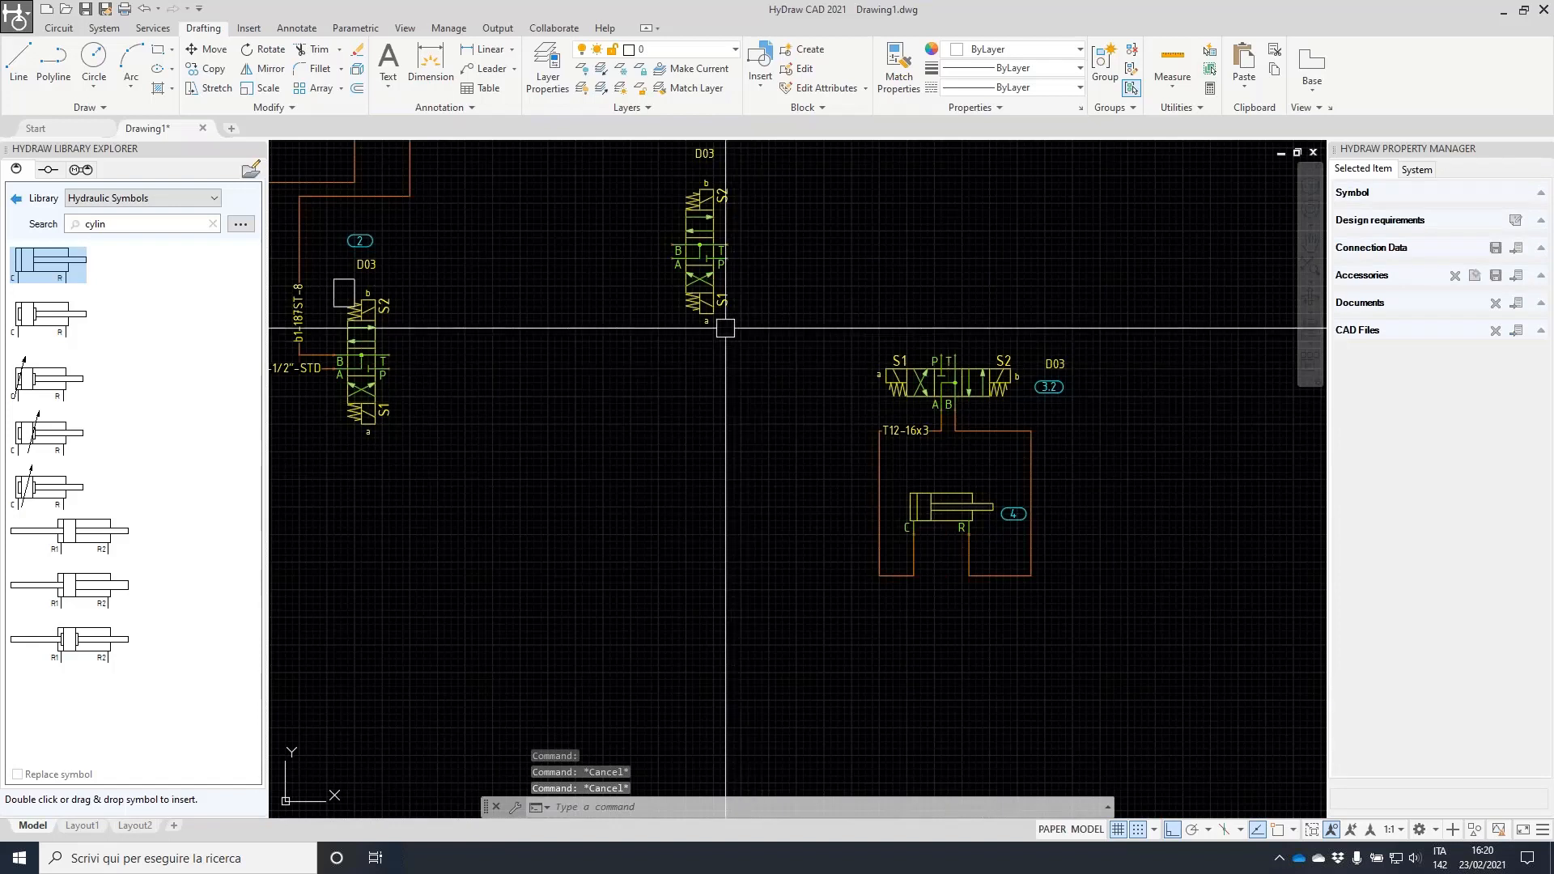
- Generate a Pipe & Tube connector list in the HyDraw default format from all the circuits in the drawing
left_click(103, 29)
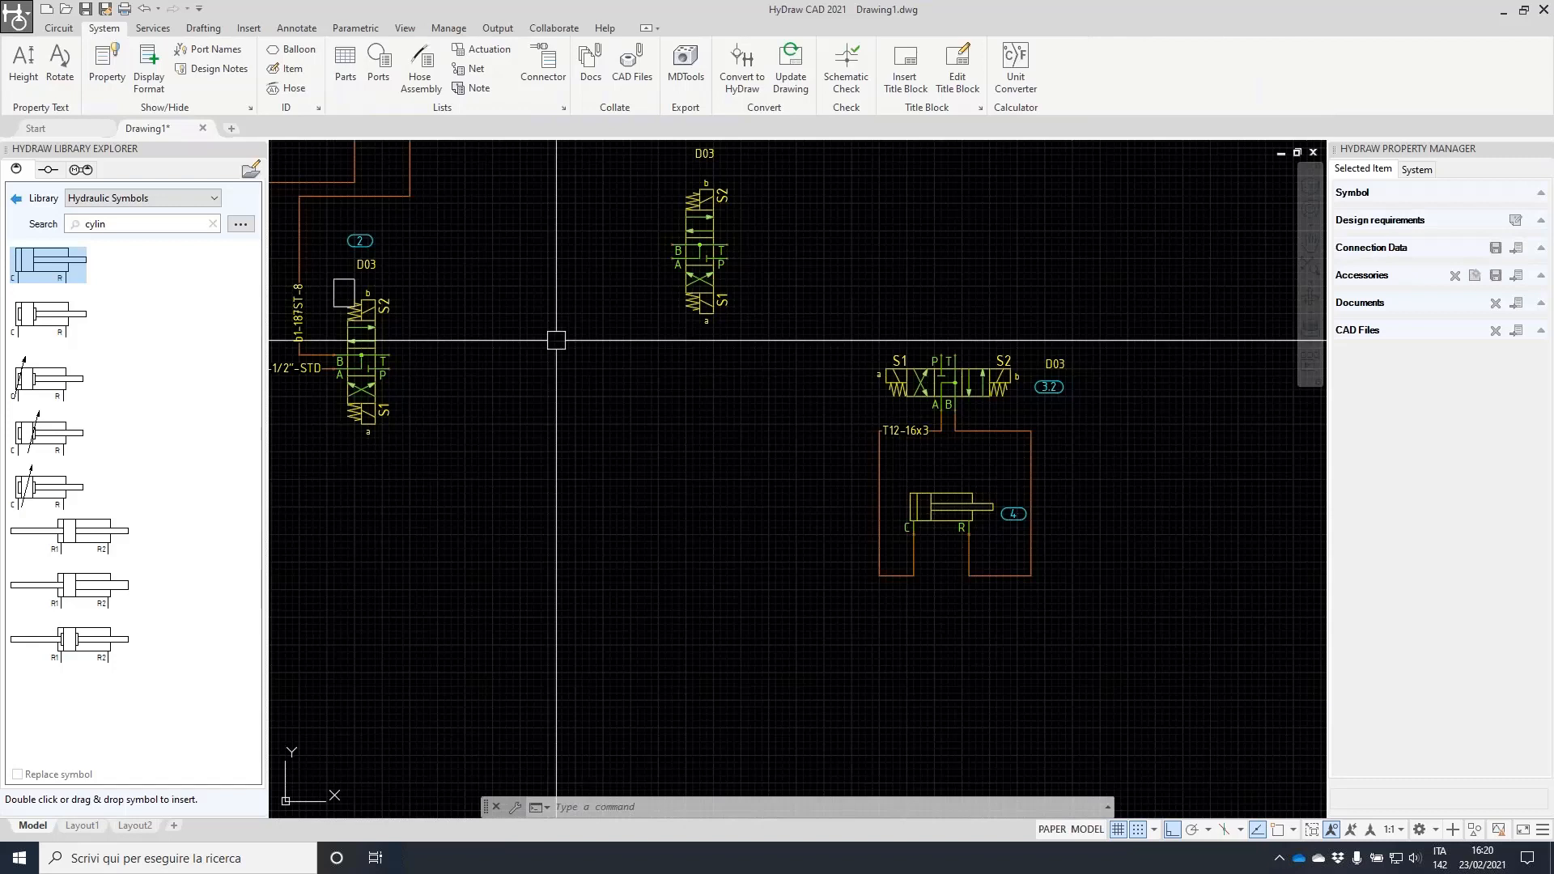
middle_click_drag(555, 337, 817, 470)
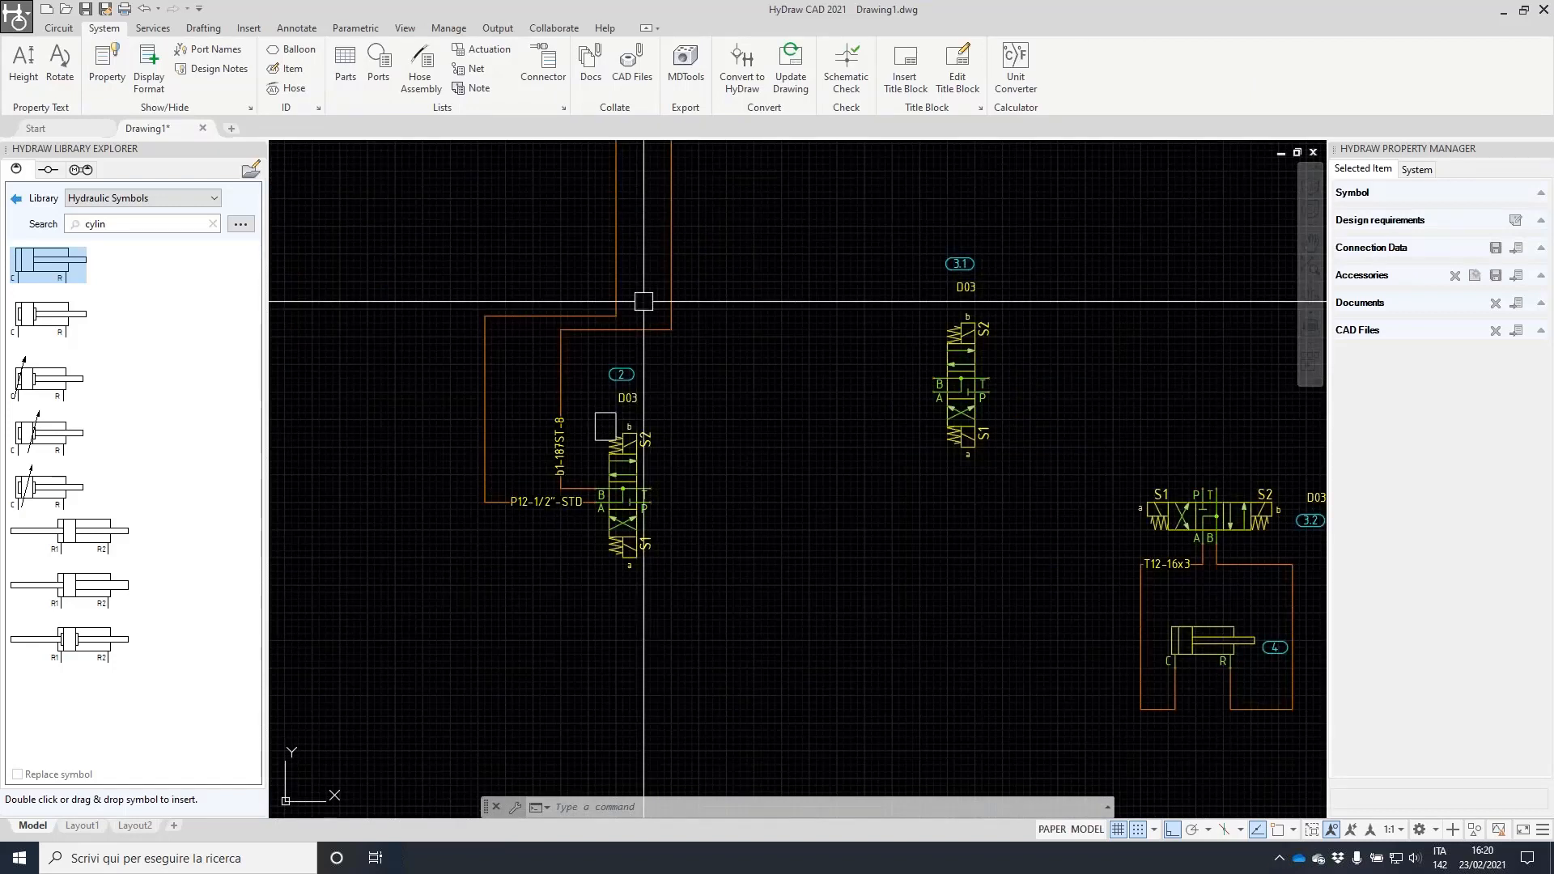
scroll(644, 302, "down", 2)
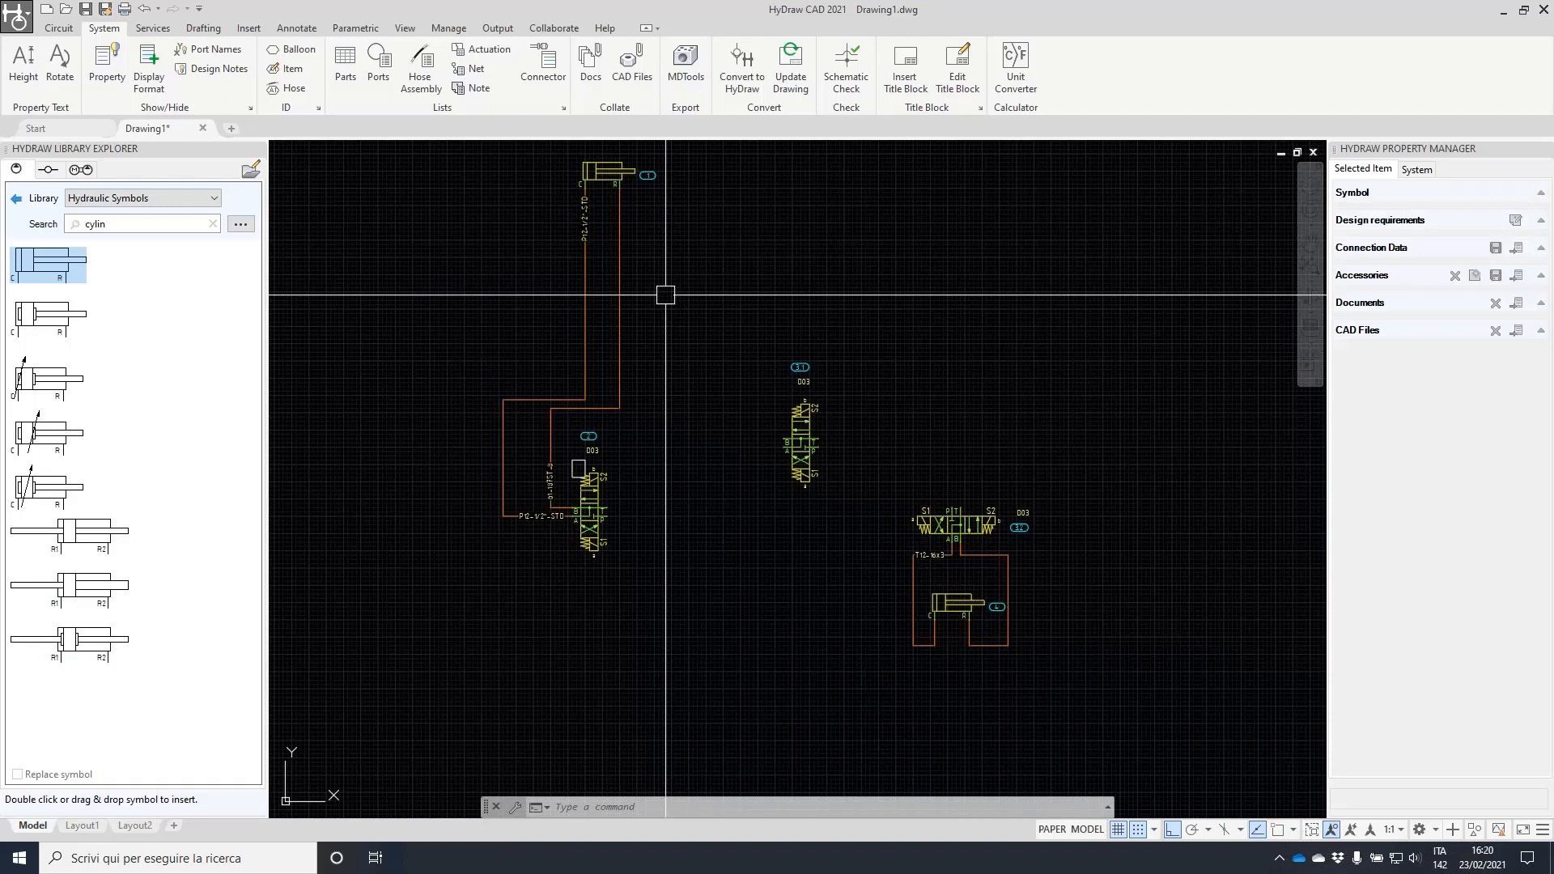
left_click(548, 81)
left_click(1171, 701)
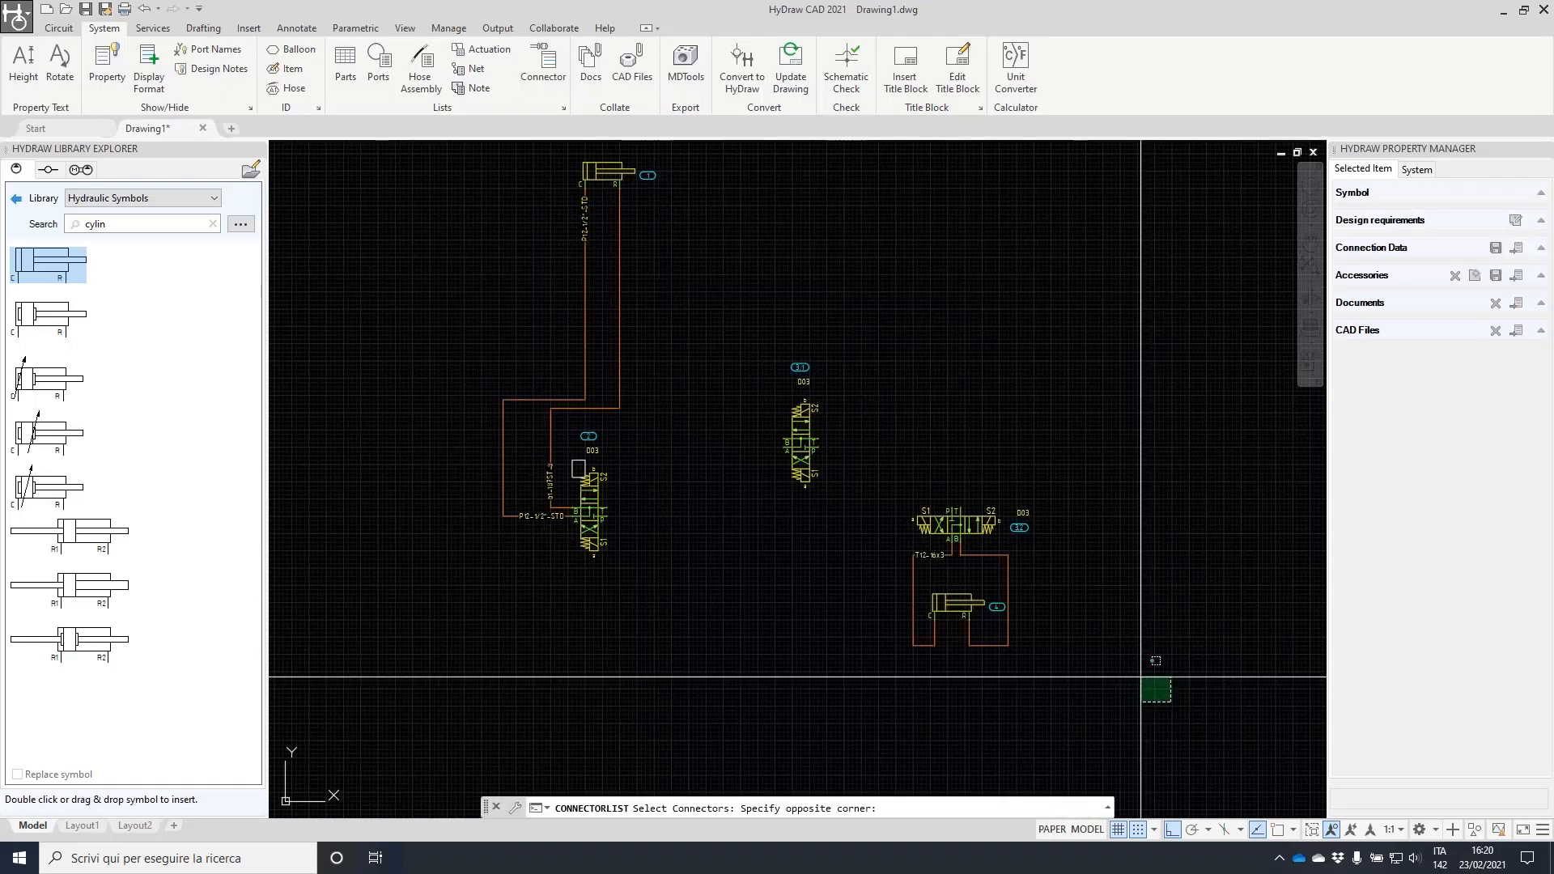
left_click(439, 145)
key("Return")
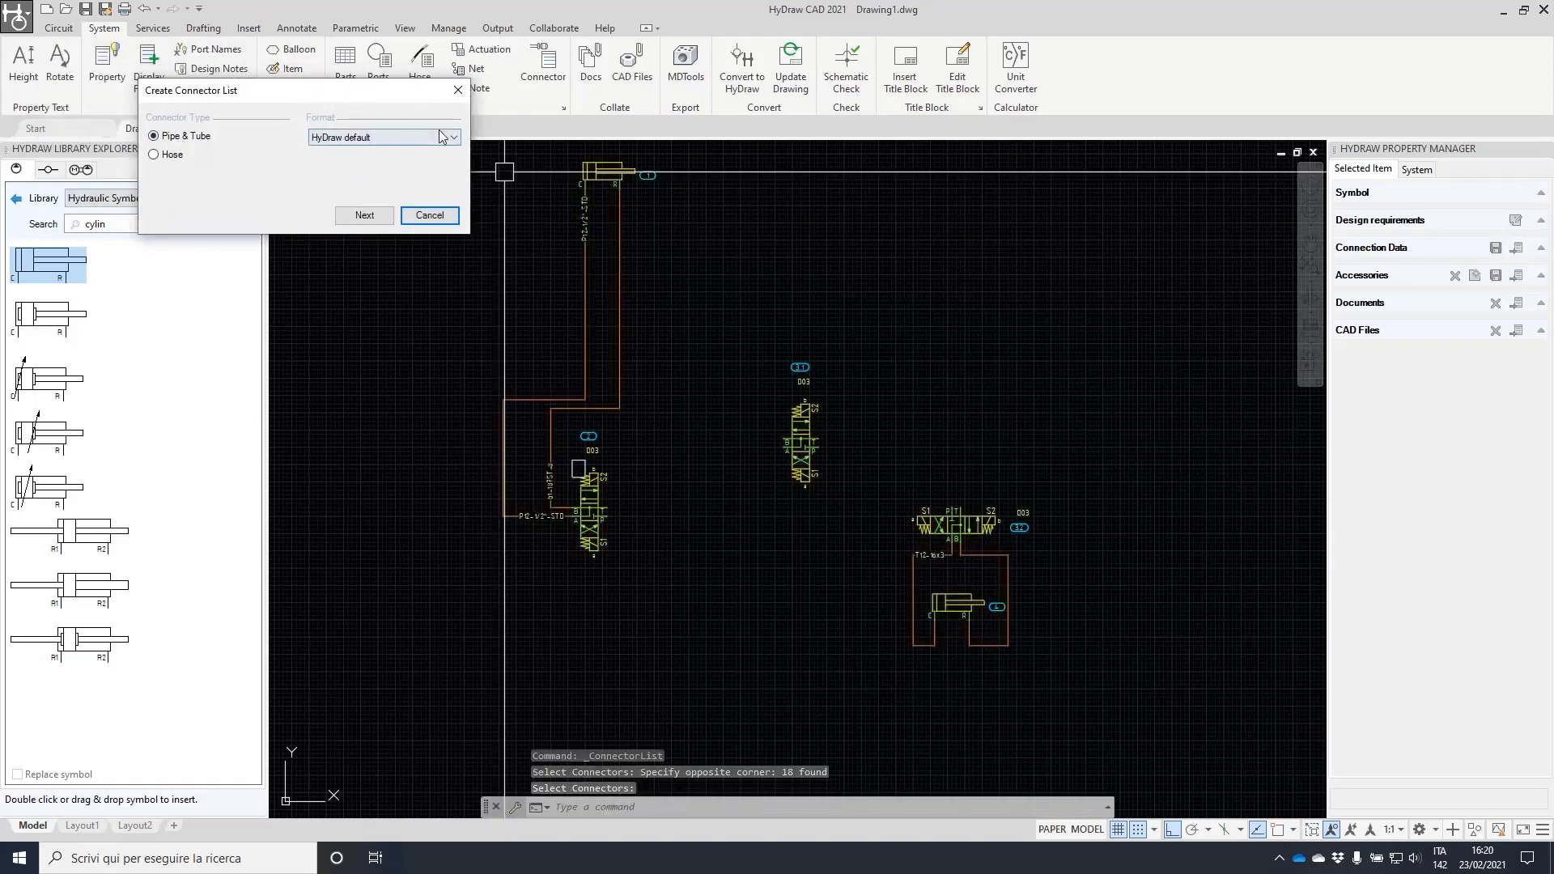
left_click(433, 138)
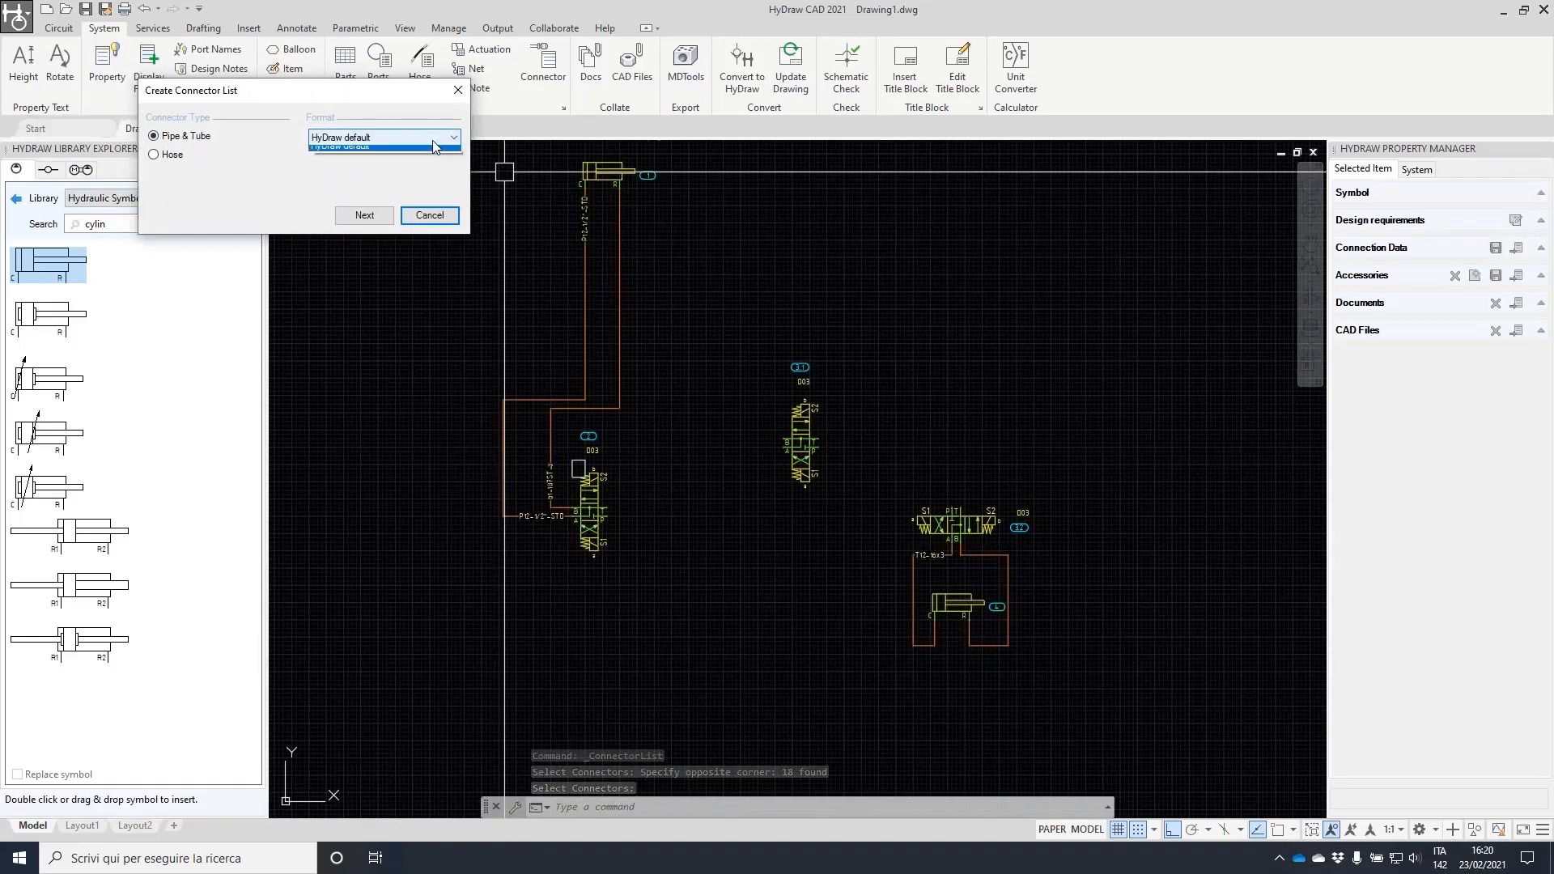
left_click(429, 139)
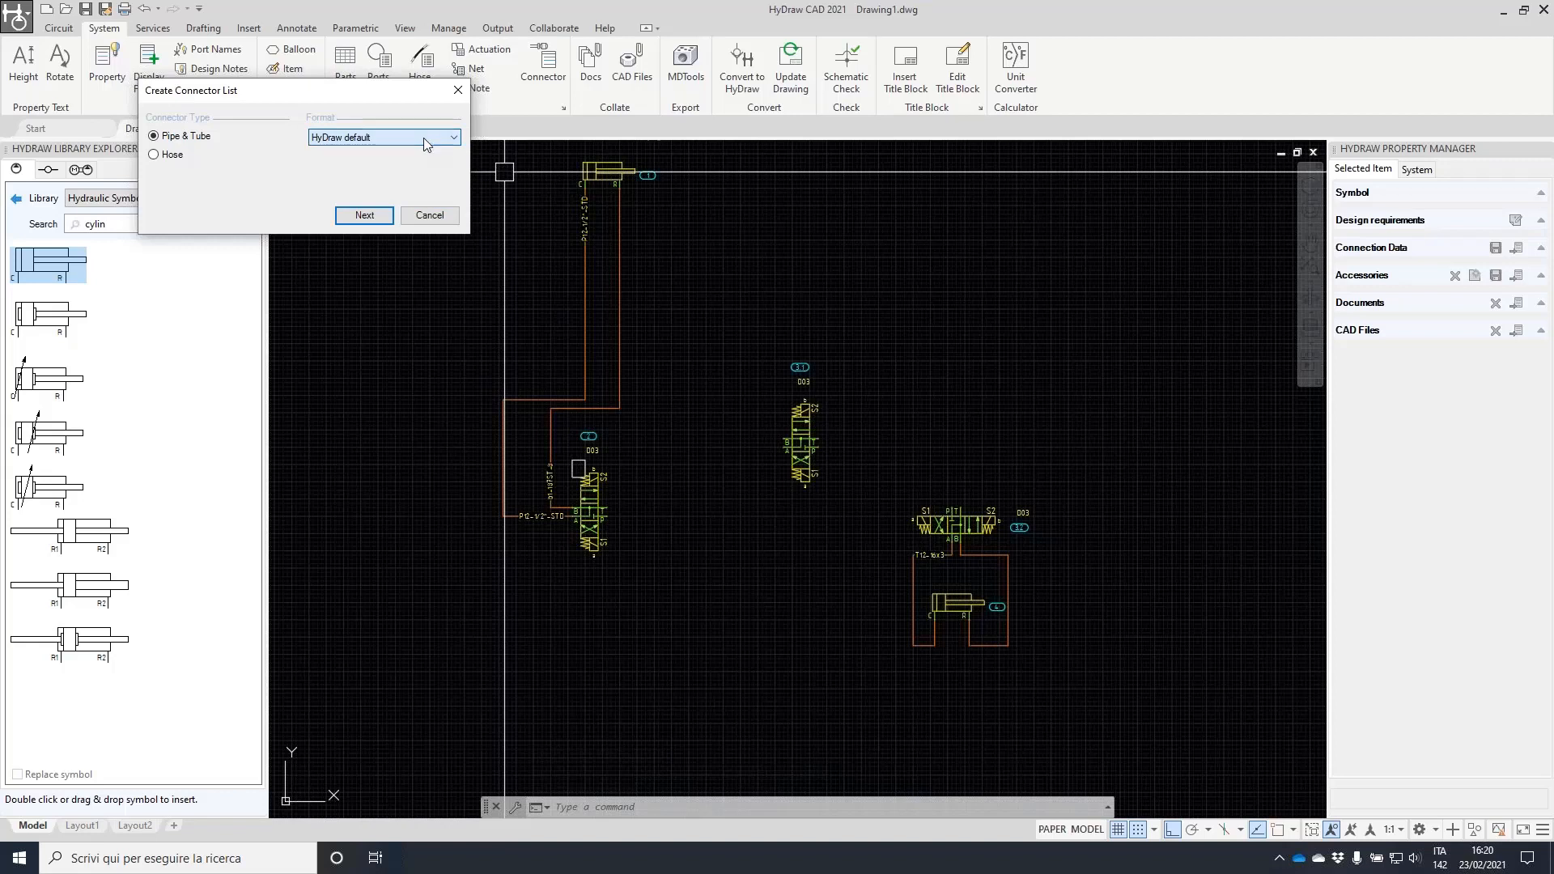
left_click(365, 215)
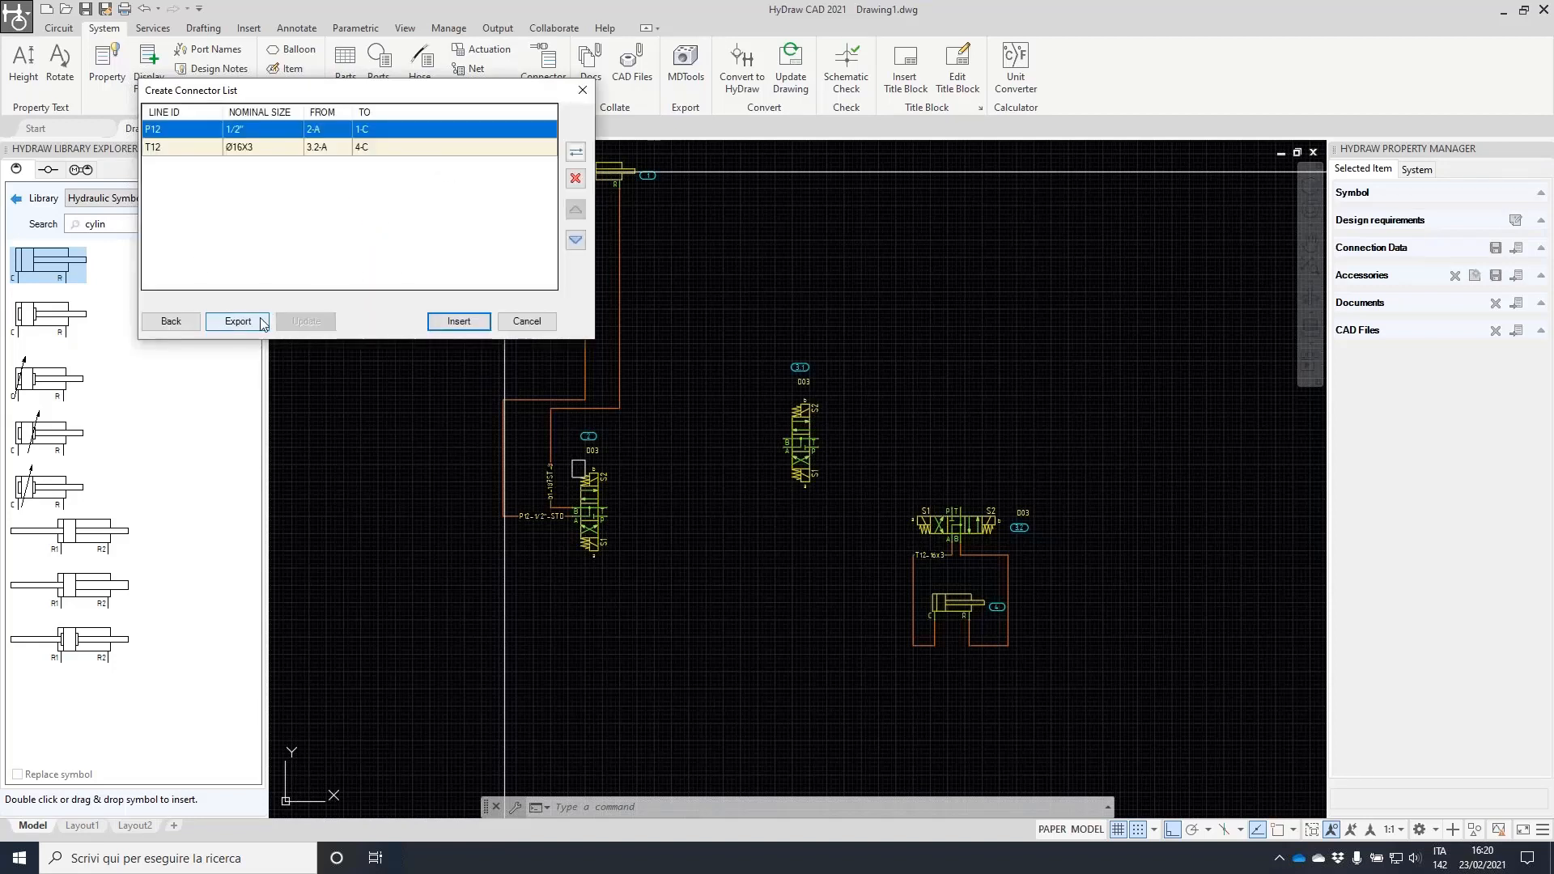
- Insert the pipe and tube connector list as a table in the empty area above valve 3.2 and check its rows
left_click(455, 324)
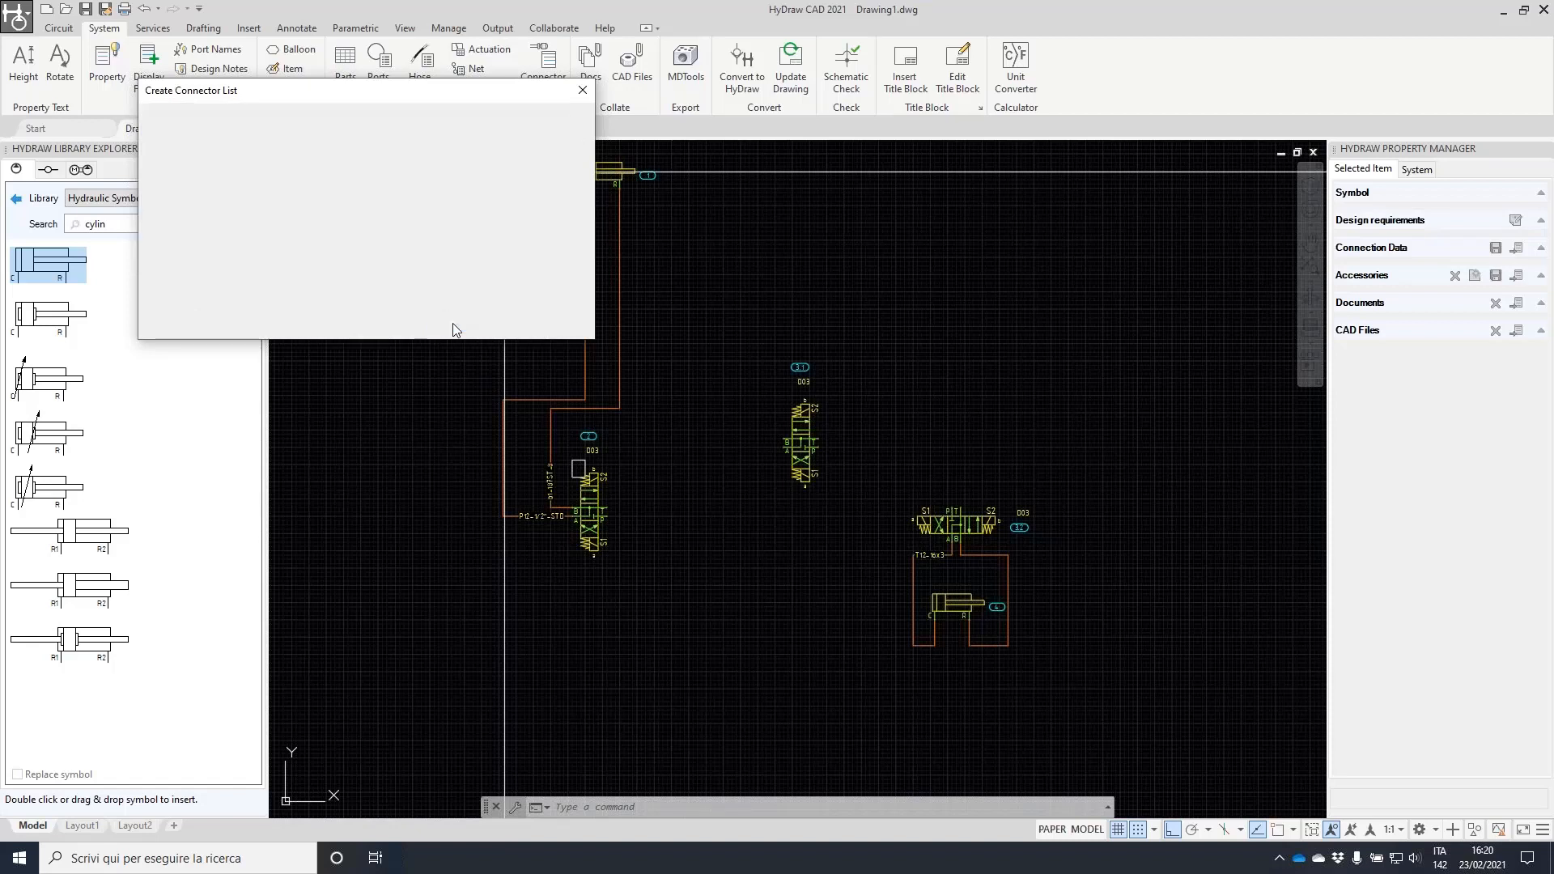
left_click(504, 171)
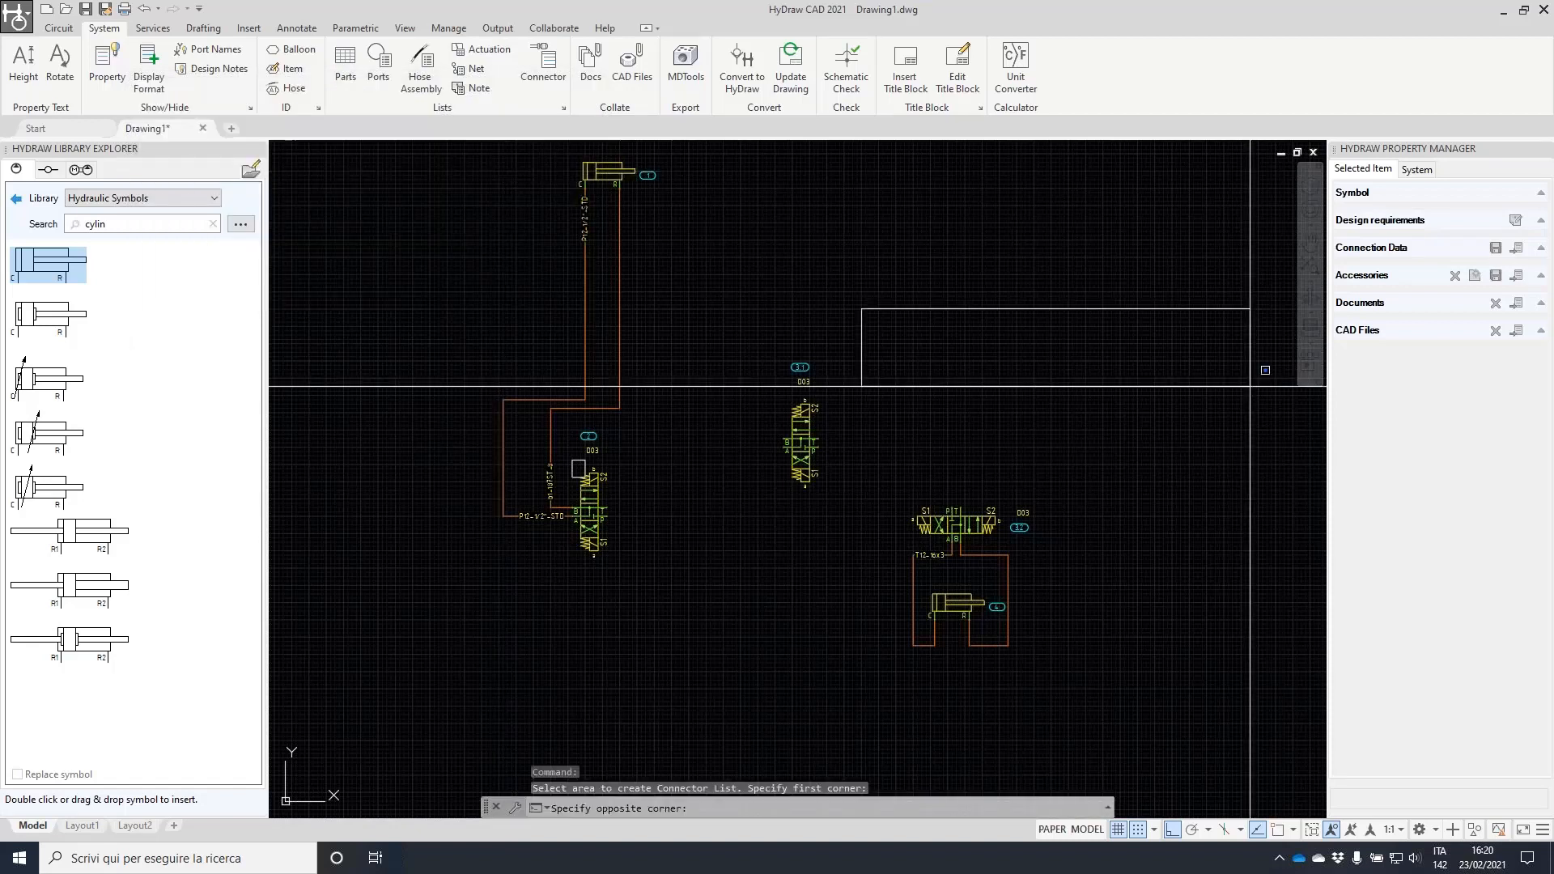
left_click(1214, 520)
scroll(931, 356, "up", 5)
left_click(803, 246)
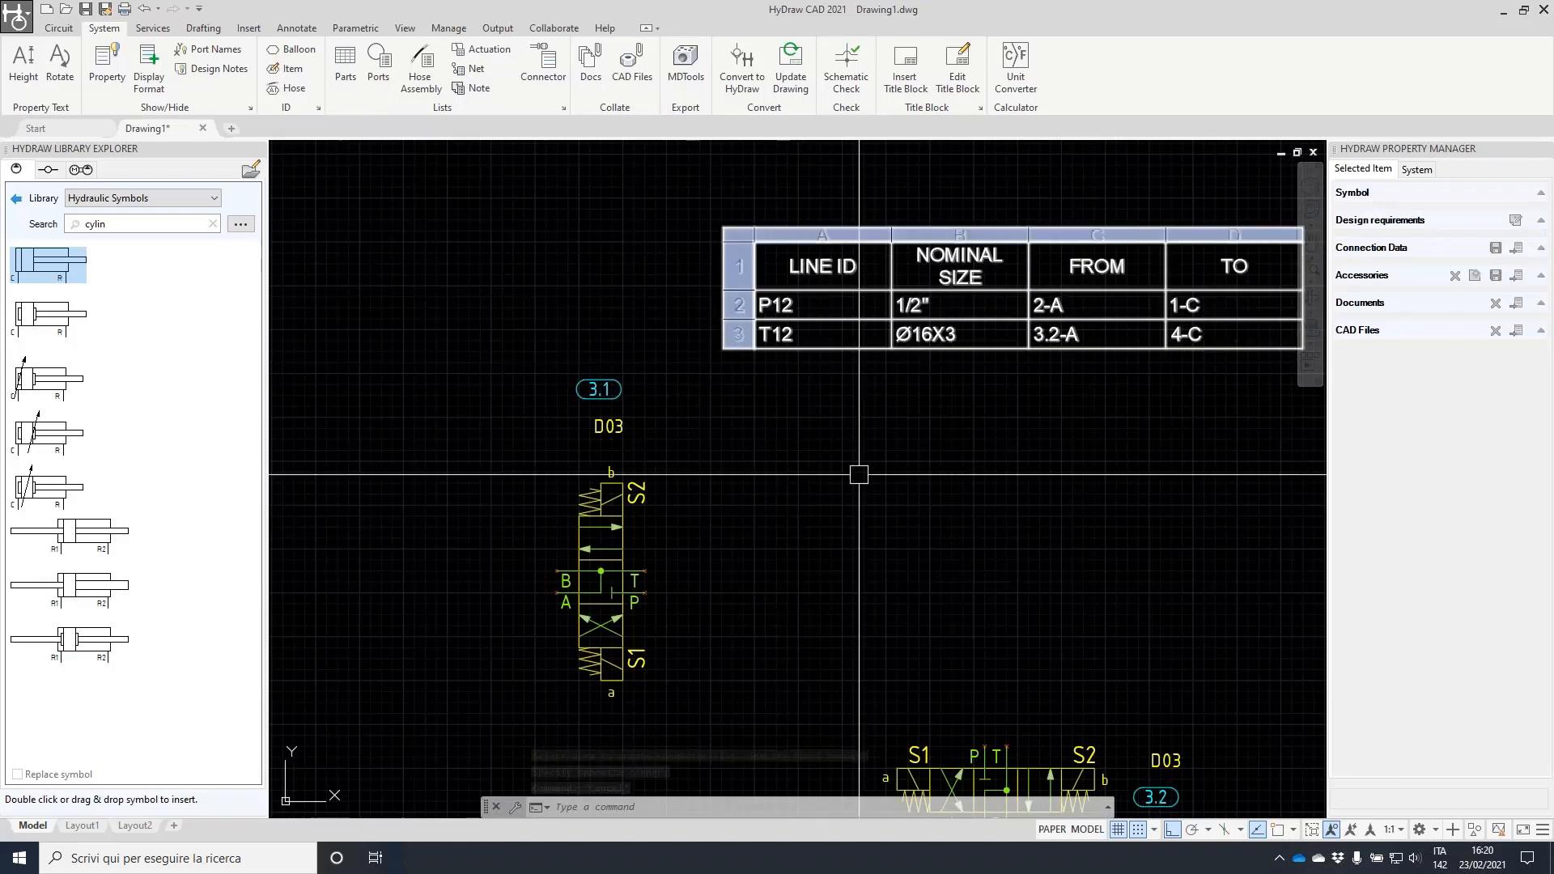
scroll(859, 475, "down", 2)
scroll(891, 793, "up", 2)
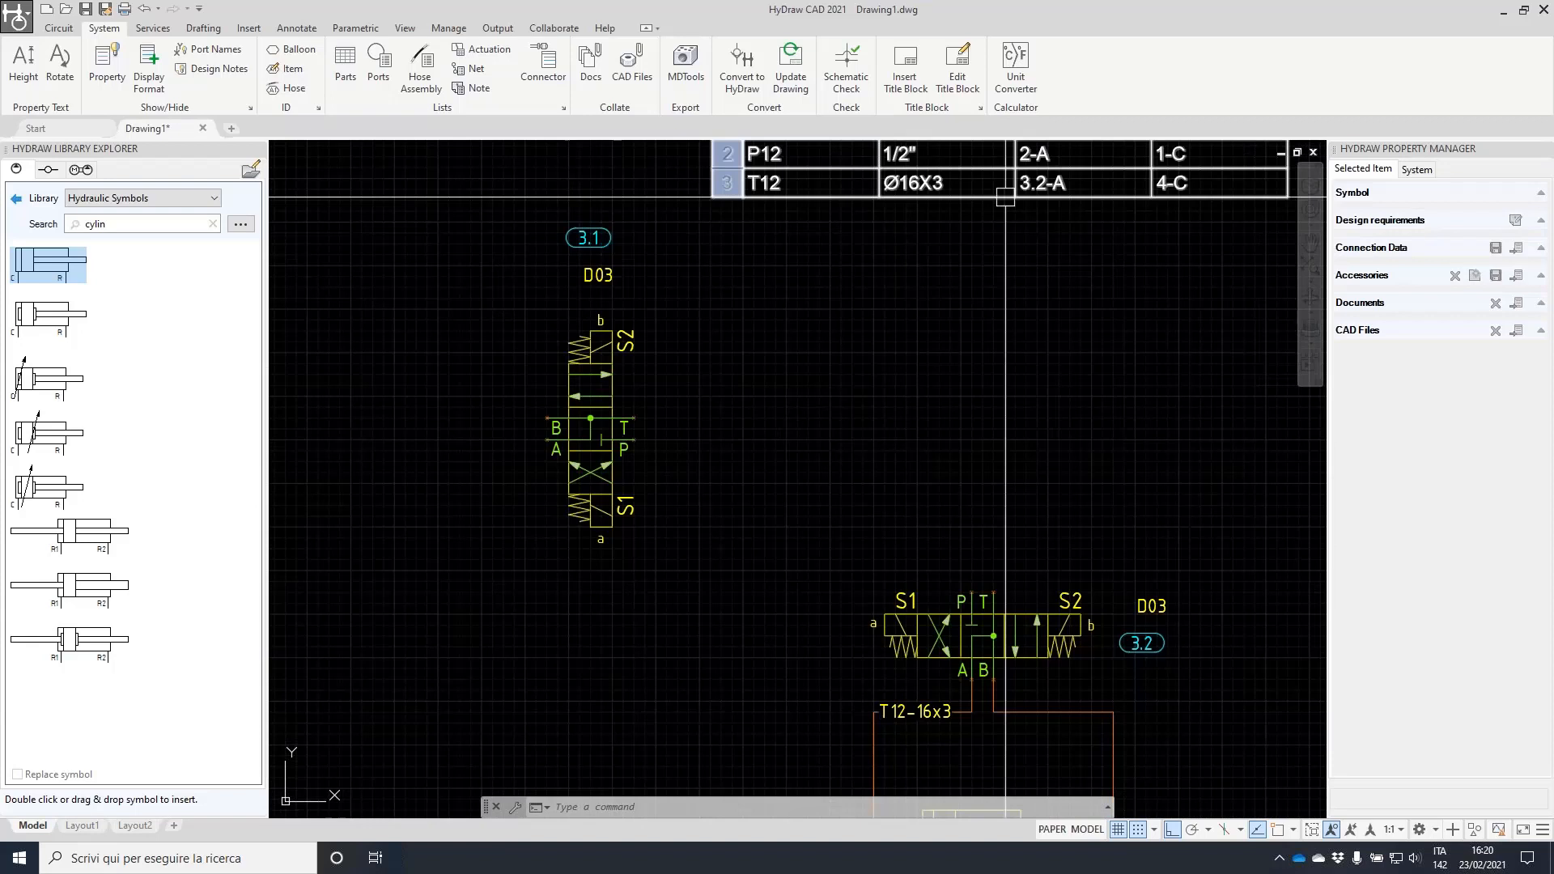
middle_click_drag(1005, 197, 951, 445)
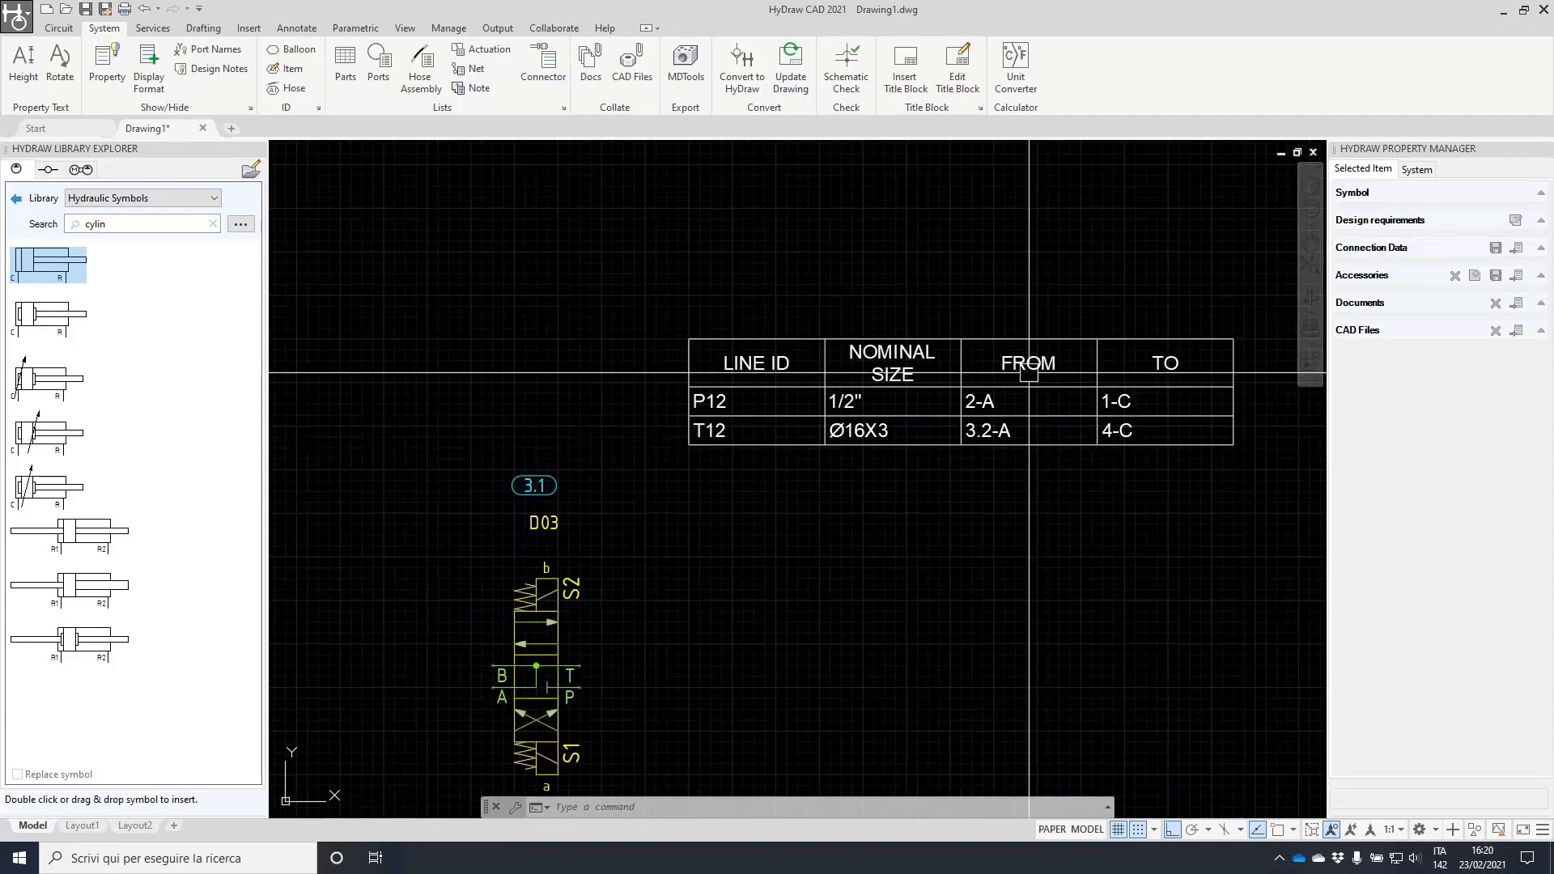
scroll(996, 387, "down", 2)
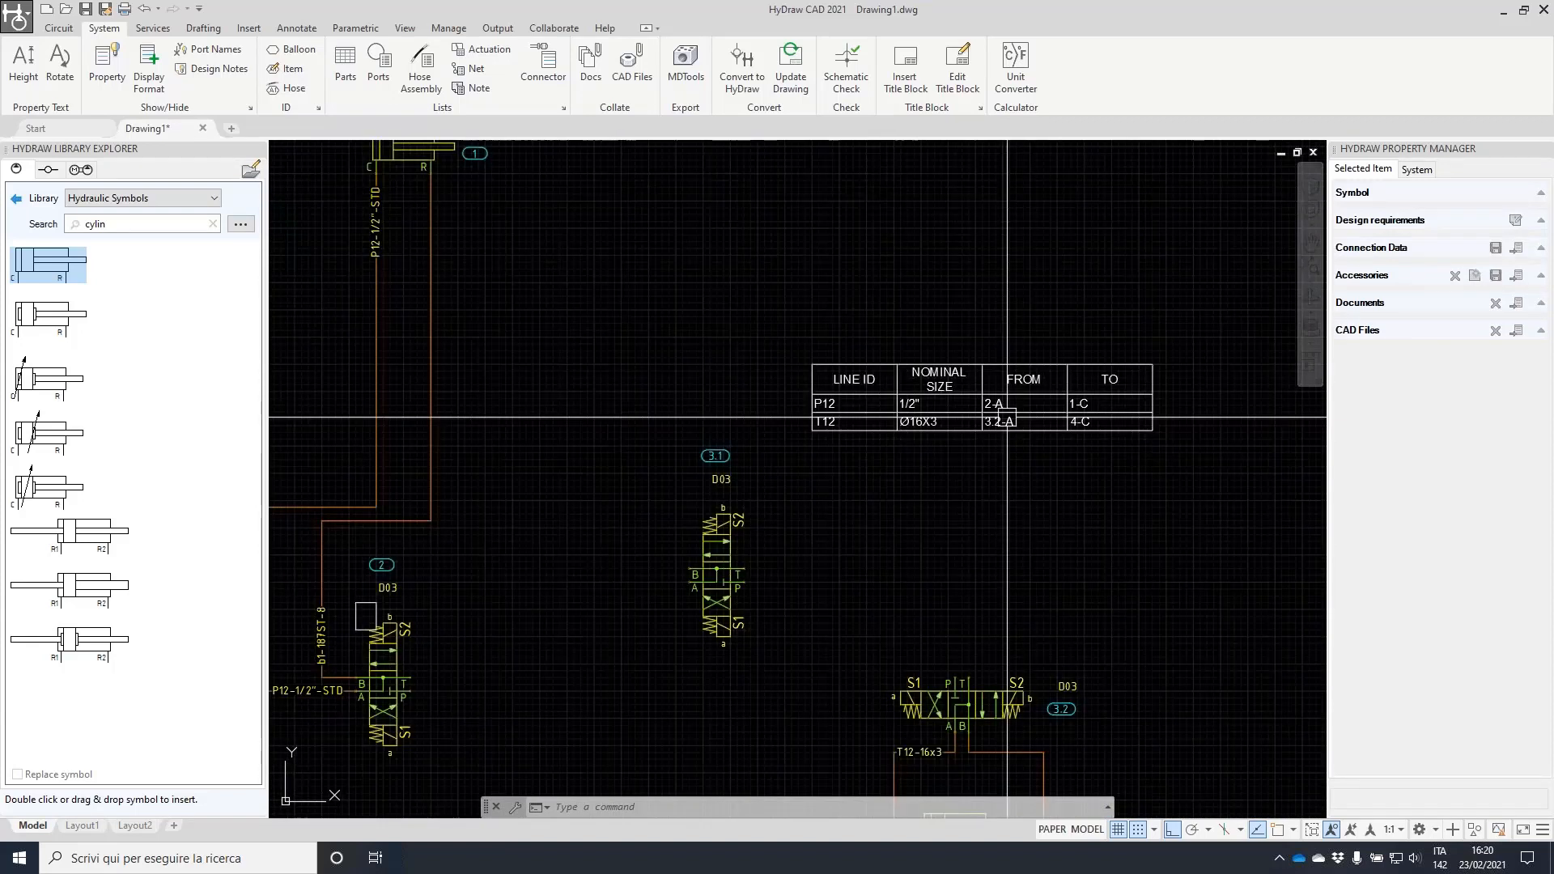
middle_click_drag(939, 643, 940, 432)
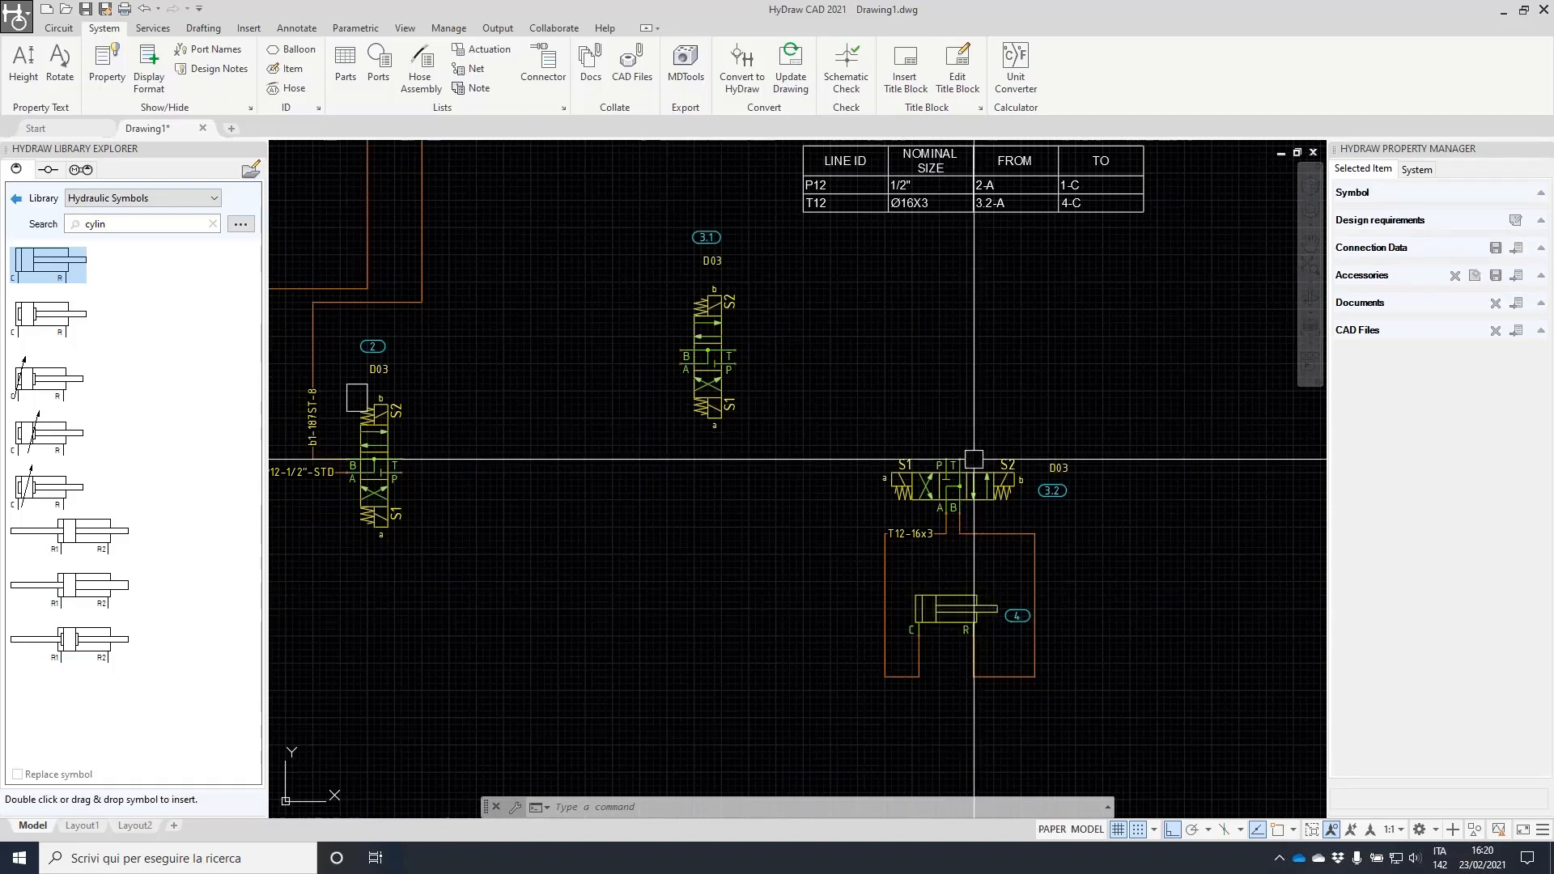
- Generate a Hose connector list in the HyDraw default format from the drawing's circuits
scroll(936, 405, "down", 2)
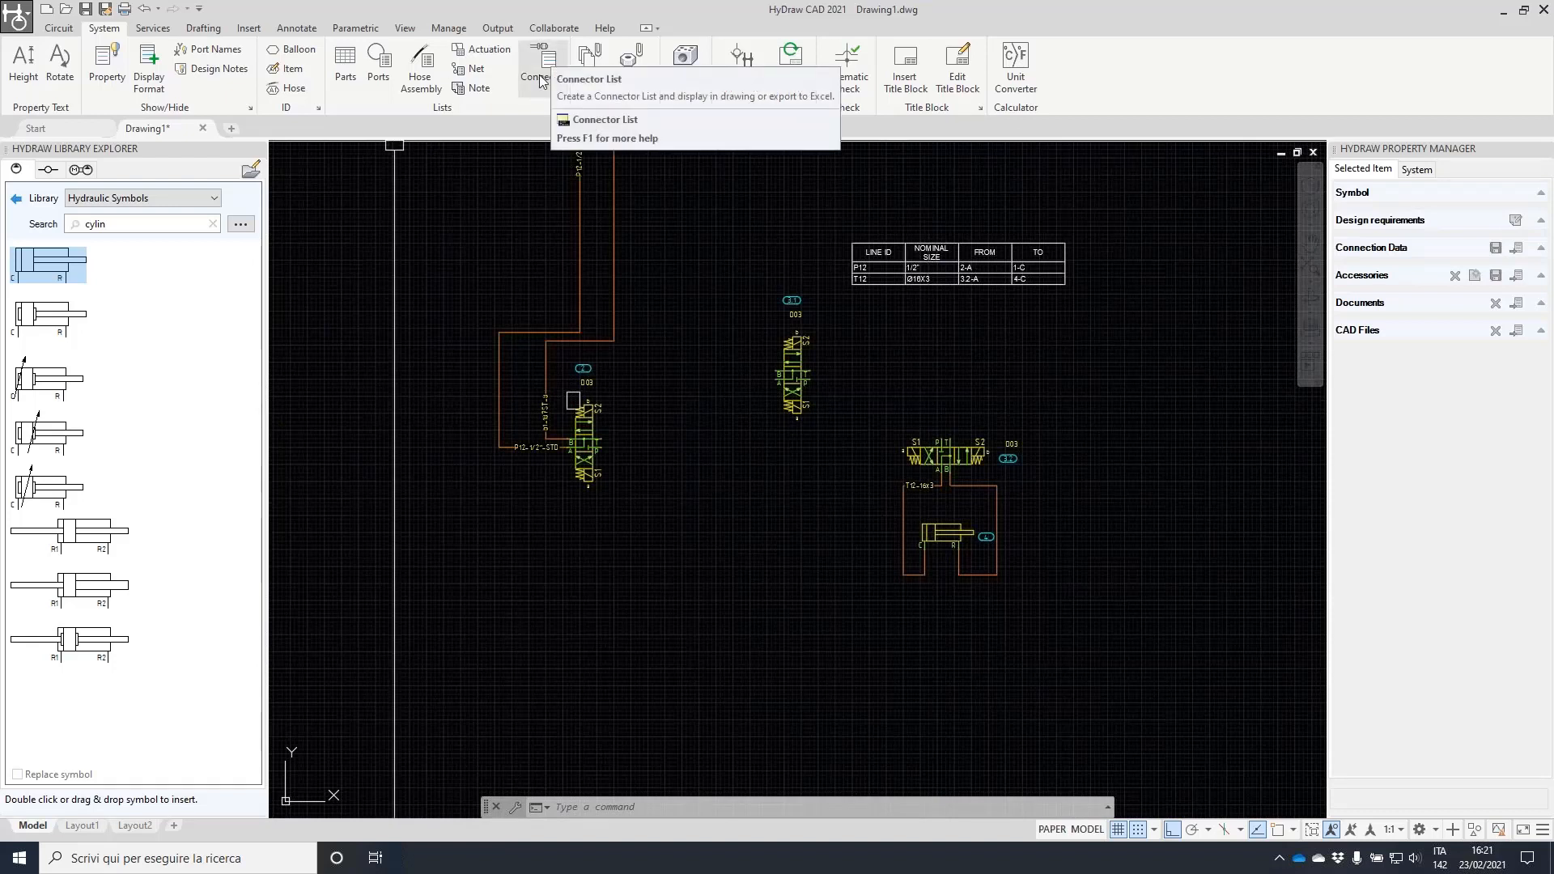
left_click(541, 81)
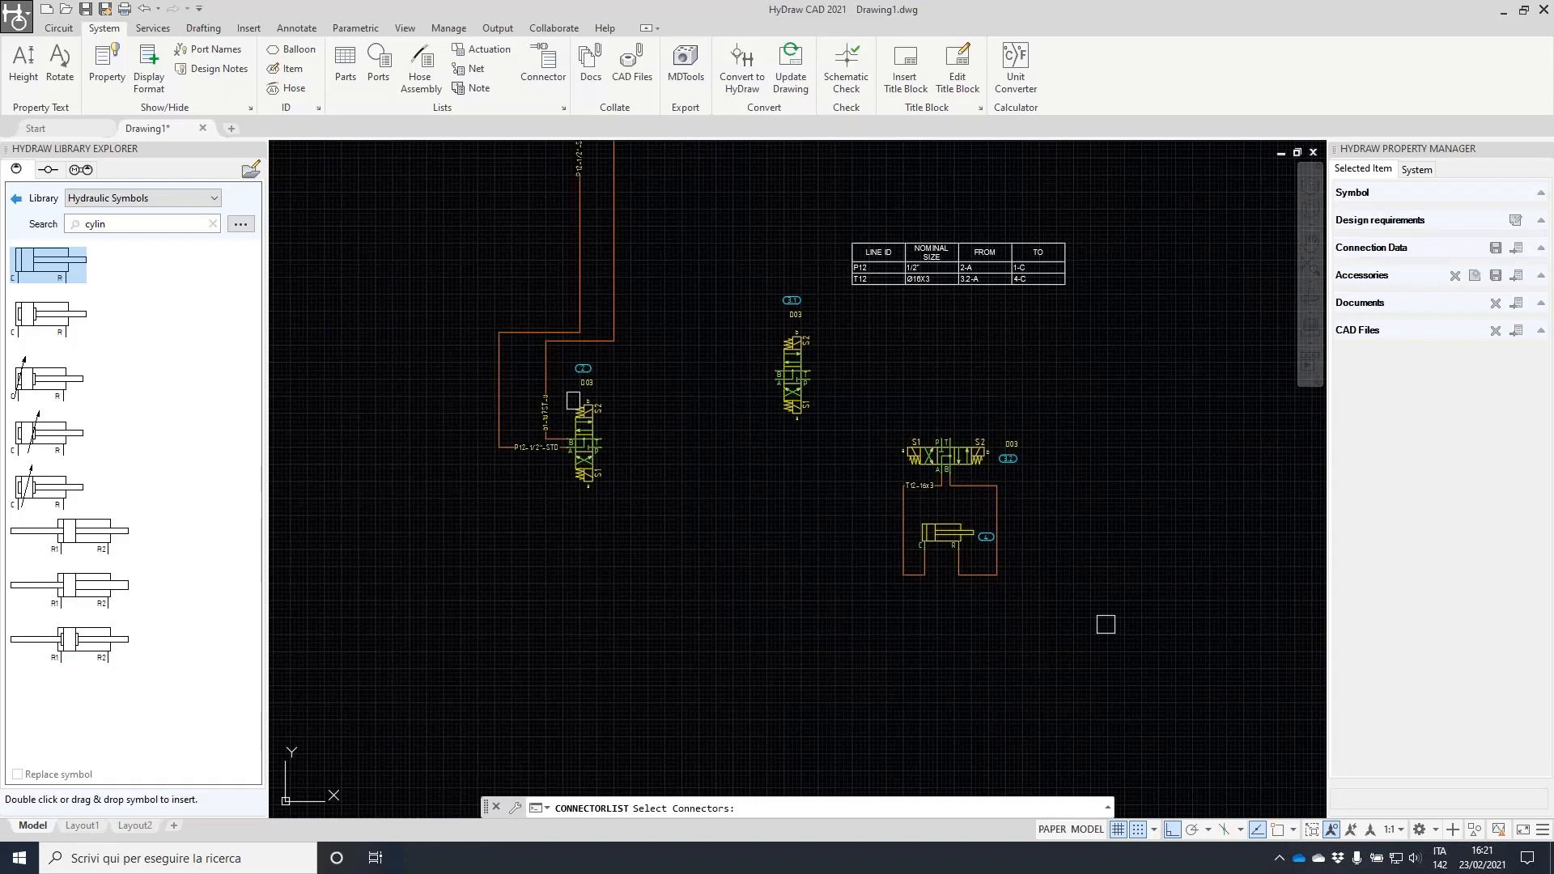
left_click(1106, 625)
left_click(513, 142)
key("Return")
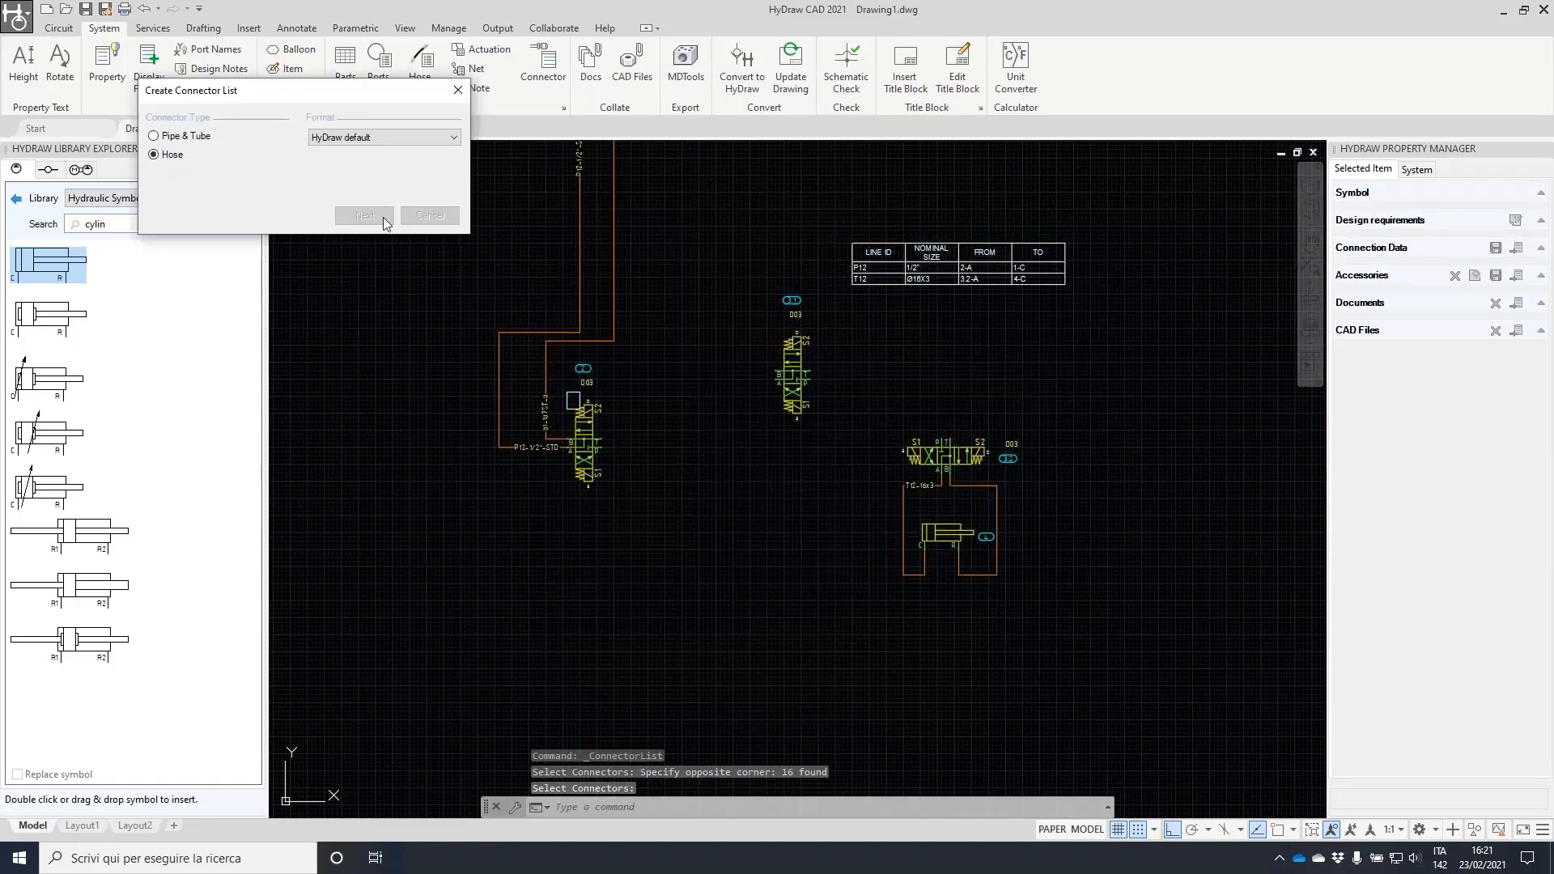
left_click(364, 215)
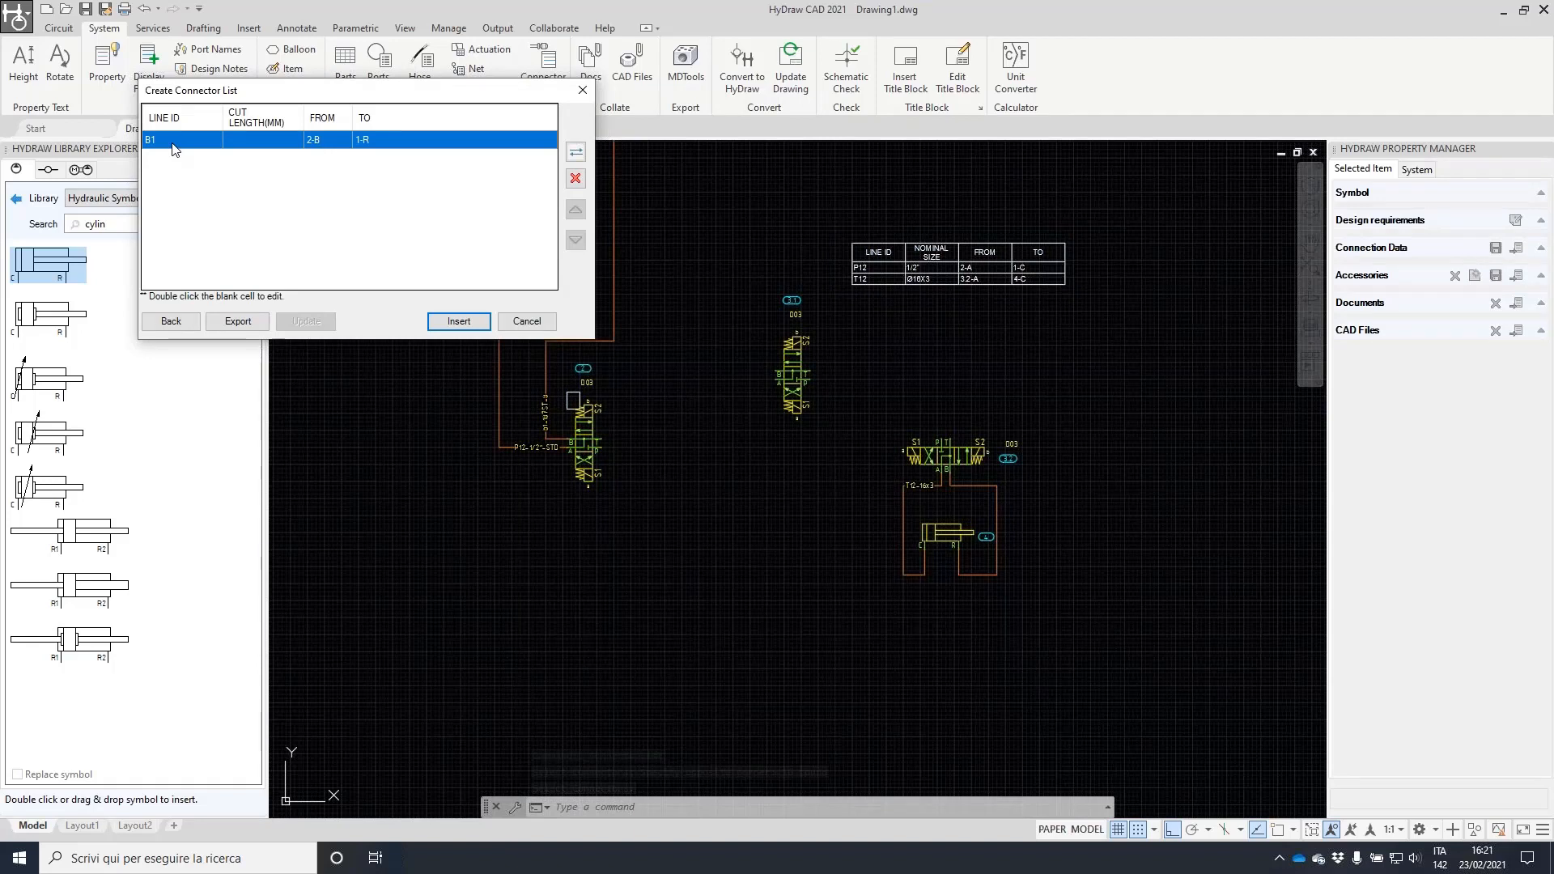
- Insert the hose connector list as a table just below the pipe and tube list
left_click(458, 322)
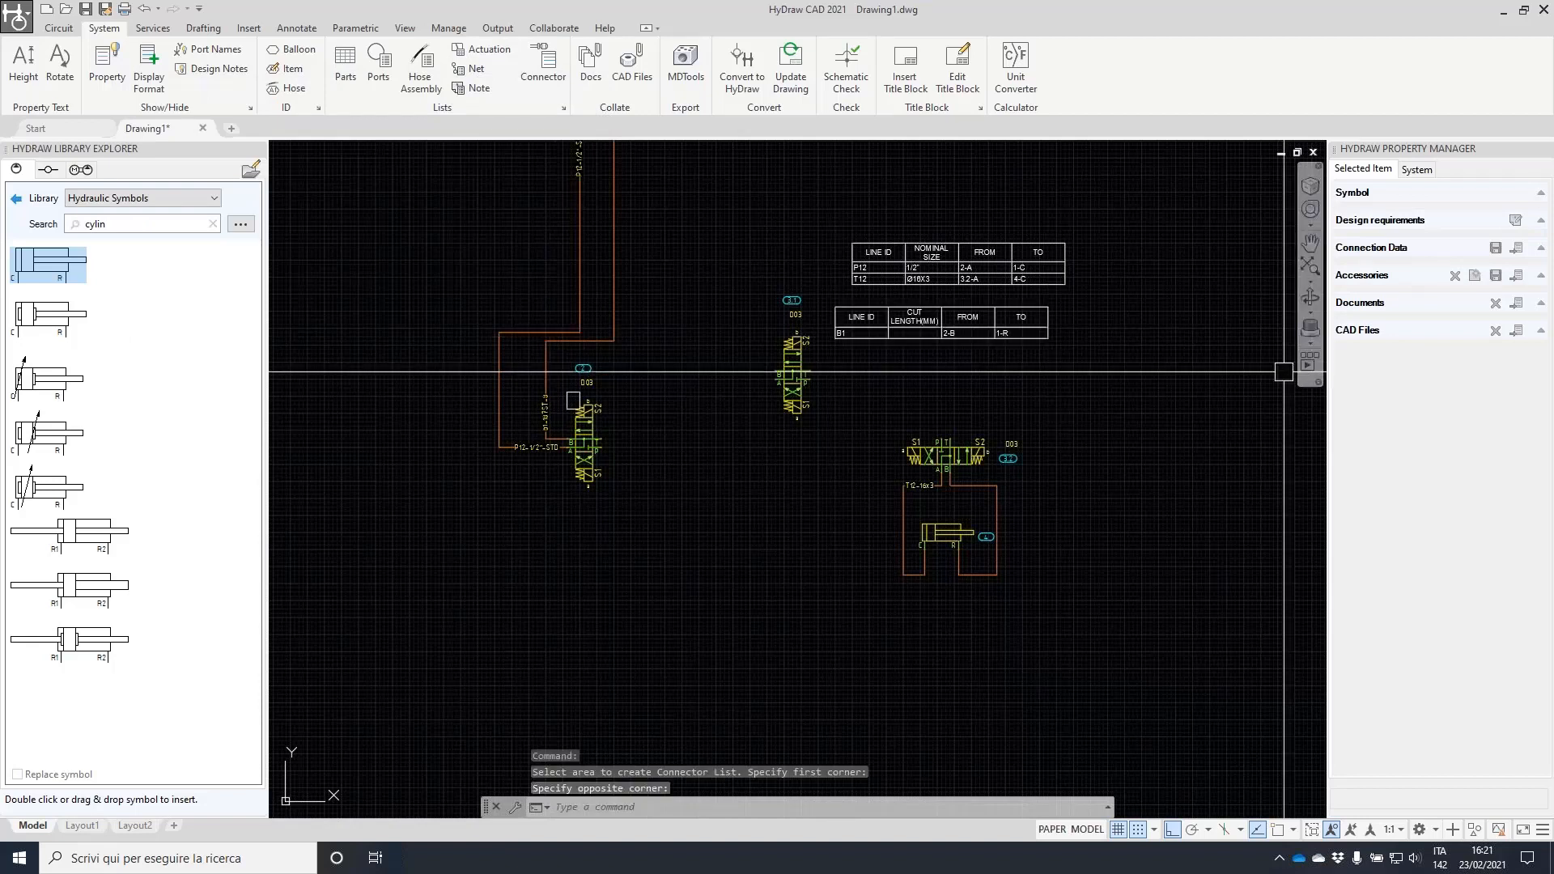
scroll(923, 300, "up", 4)
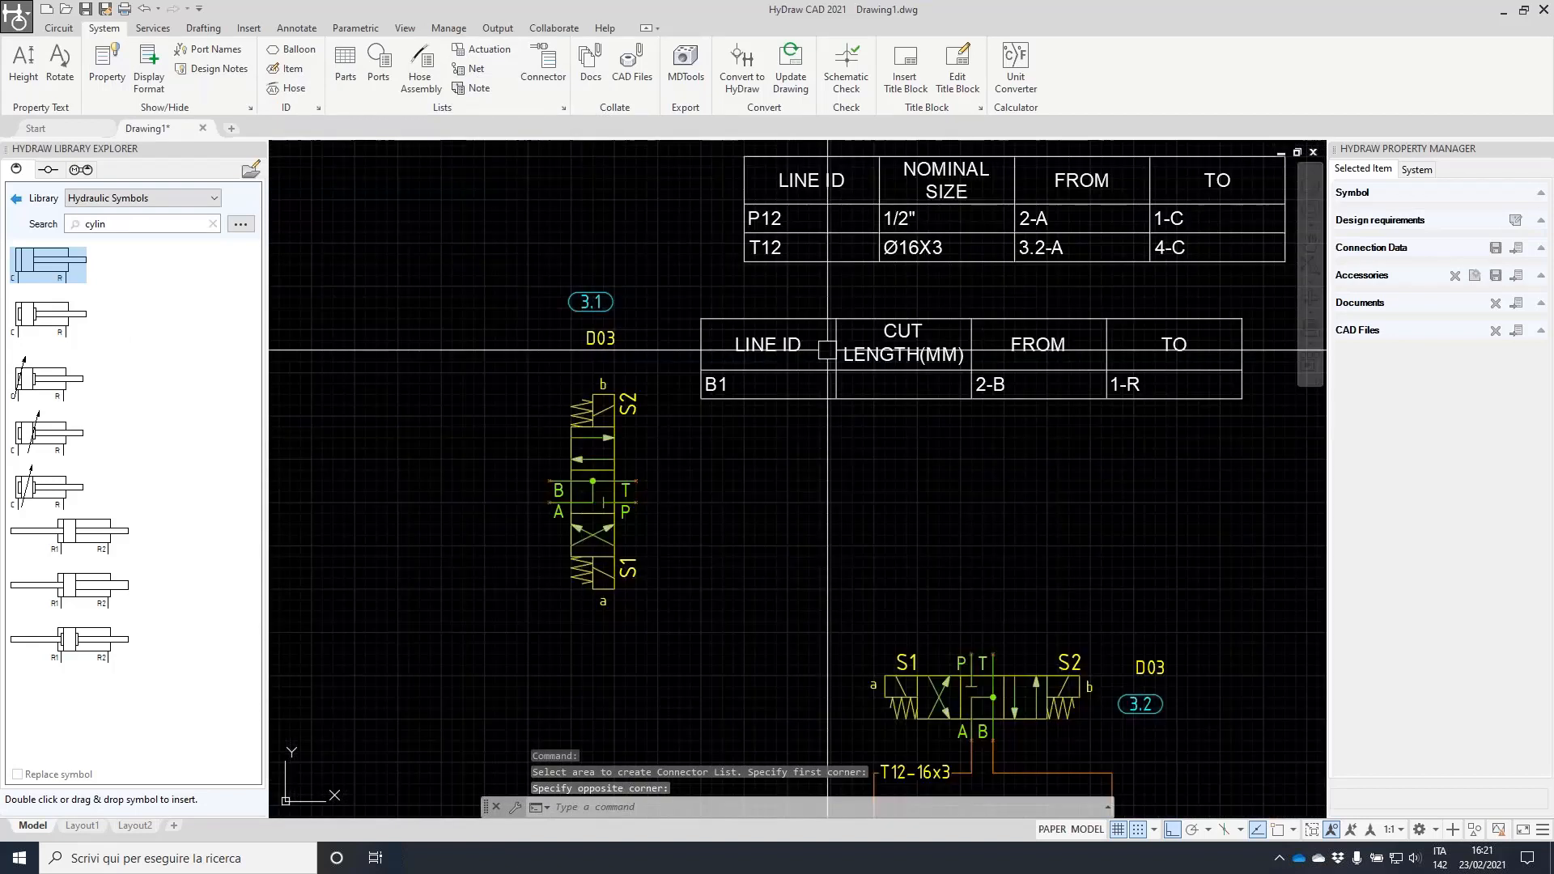
key("Escape")
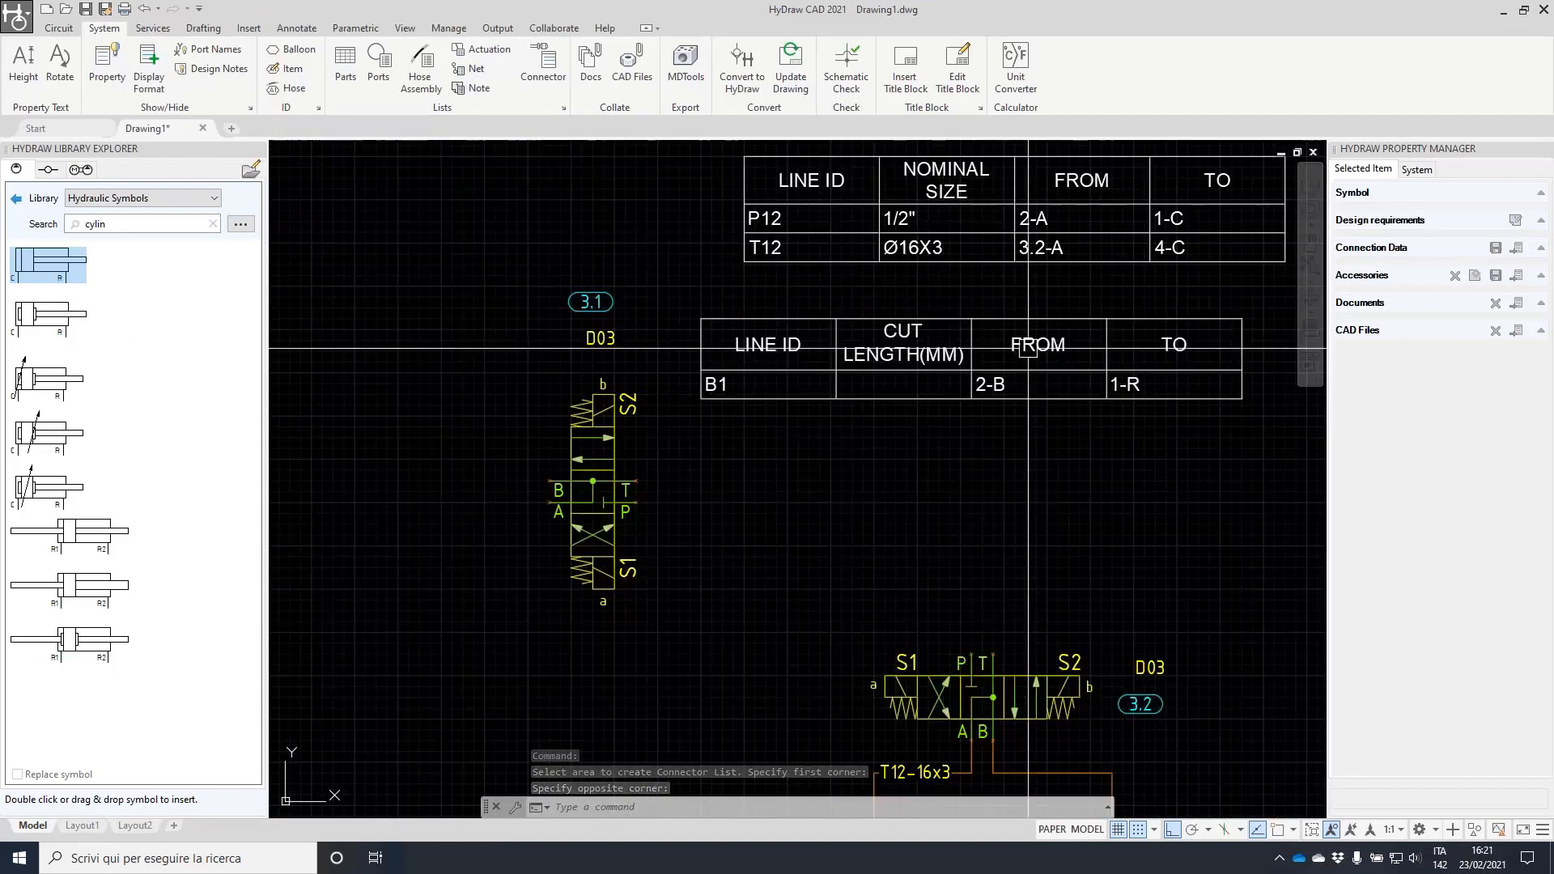
scroll(891, 421, "down", 4)
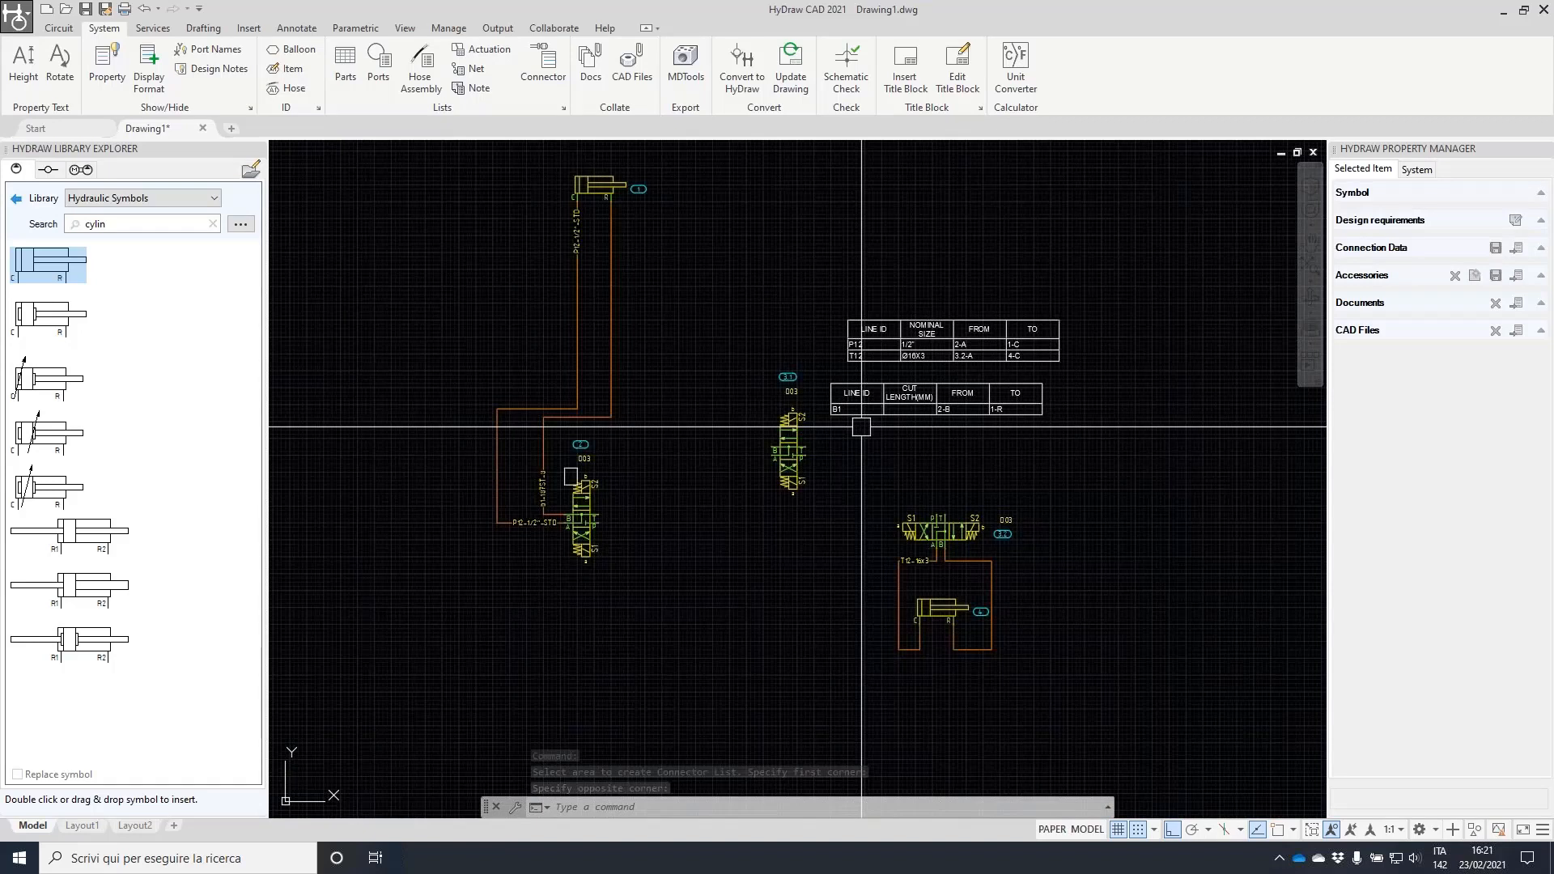
scroll(566, 469, "up", 2)
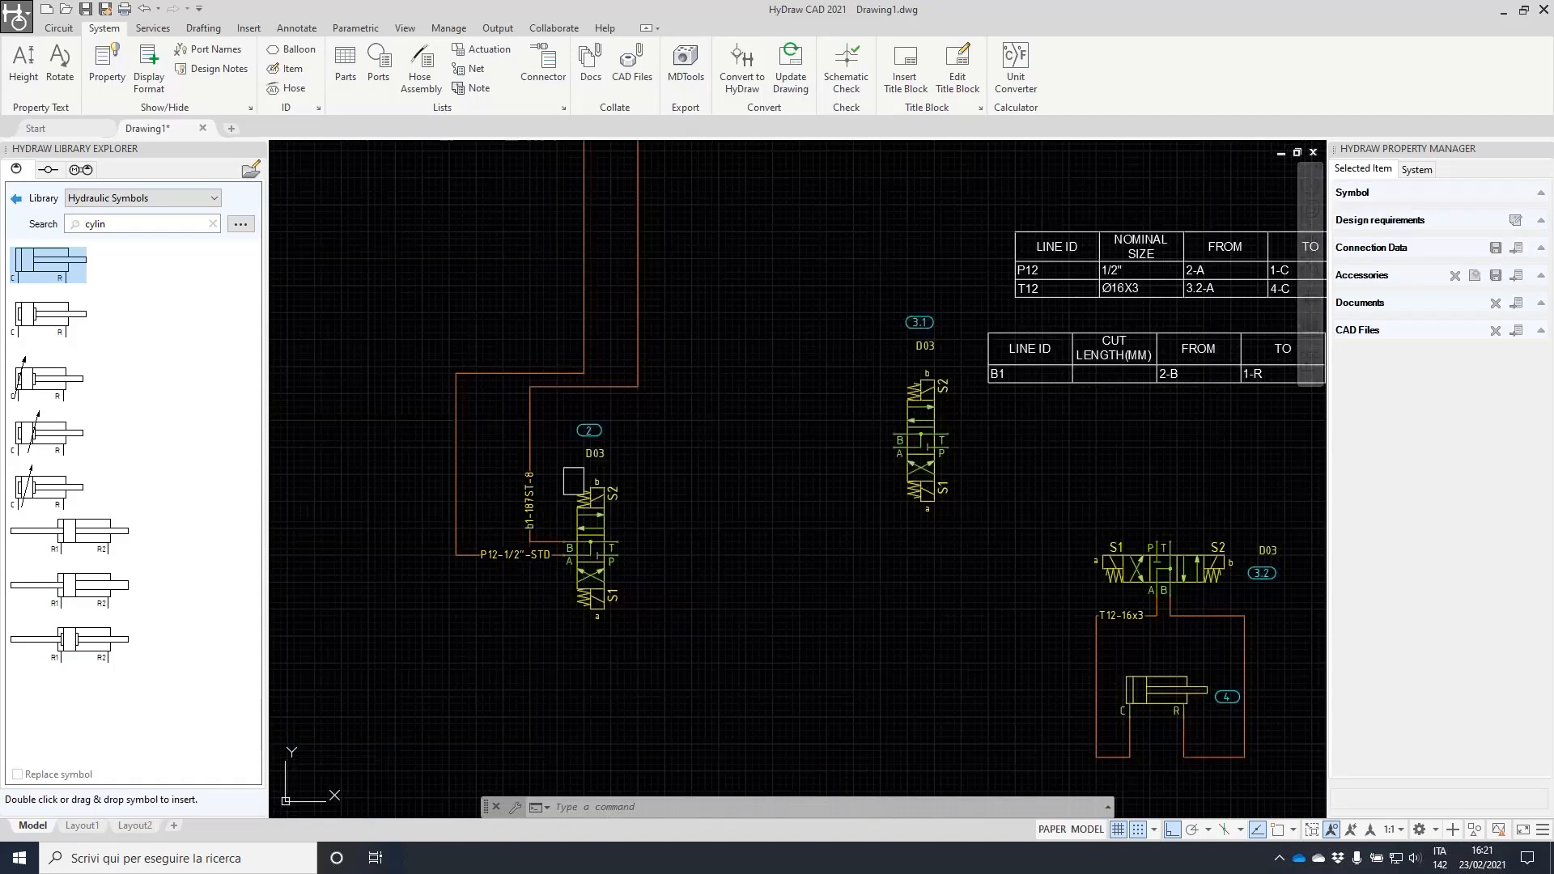
- Select the hose line b1 on valve 2, view its cut length property, and compare it with the hose list table
left_click(530, 470)
left_click(1481, 444)
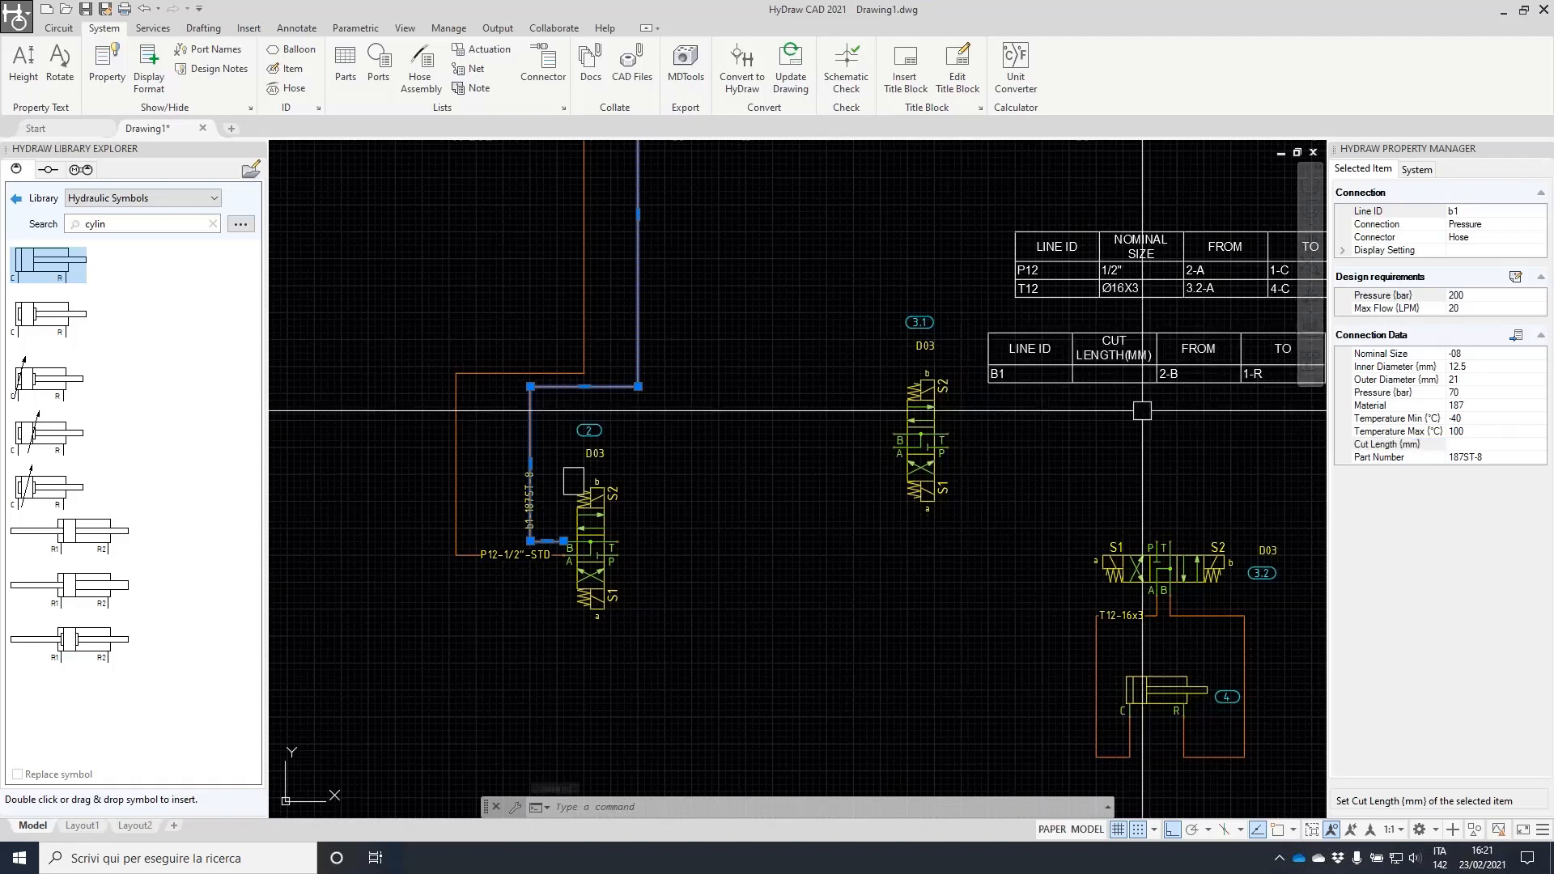
scroll(1142, 411, "up", 2)
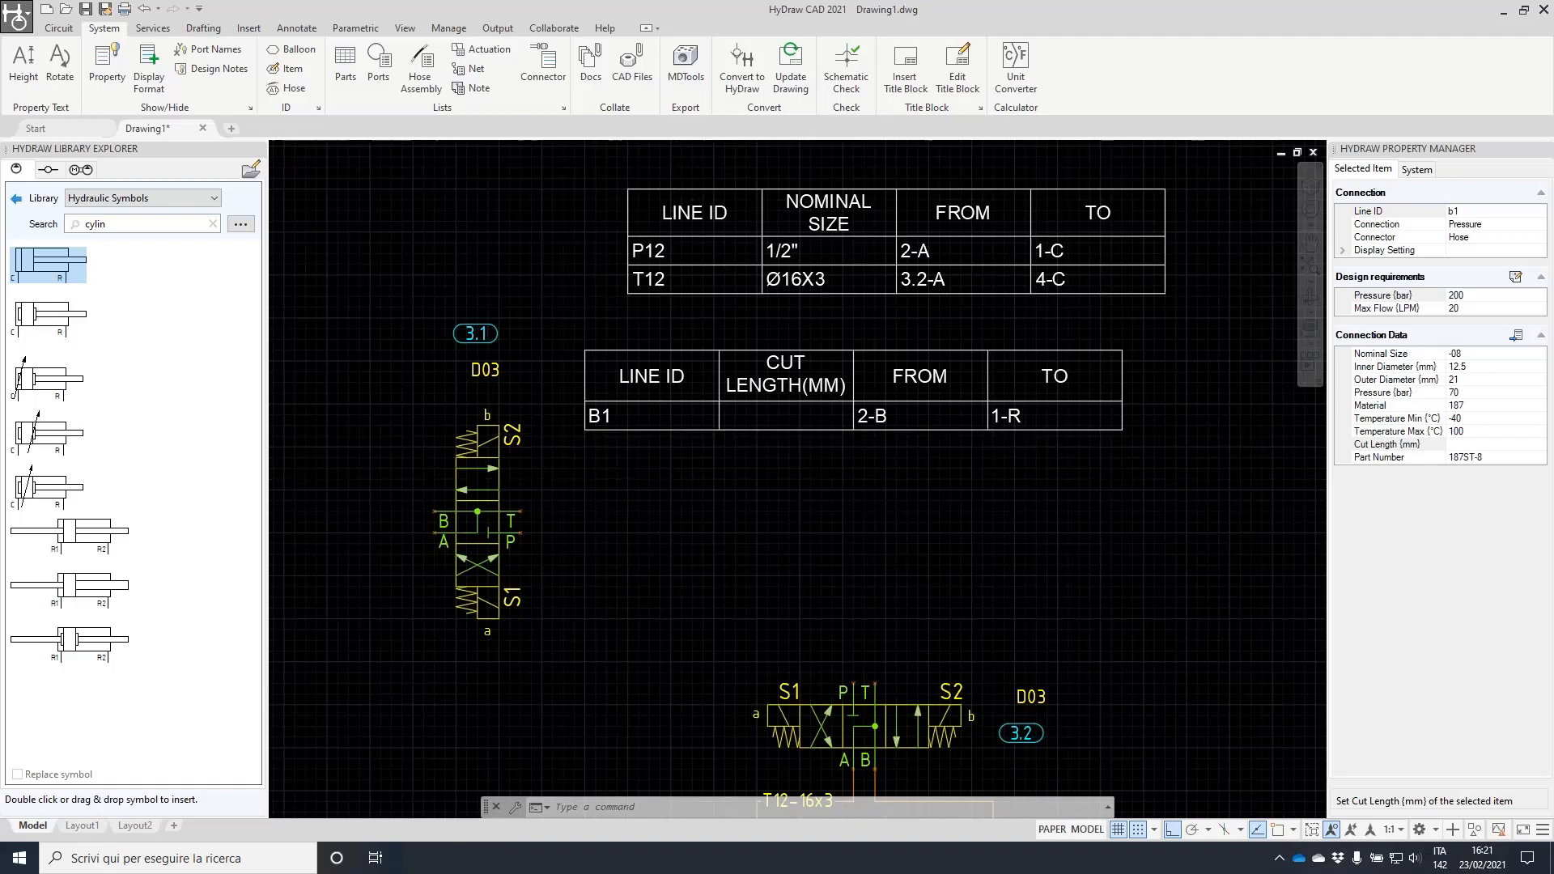
scroll(663, 479, "down", 2)
scroll(663, 479, "down", 2)
- Deselect the hose line, clear the library's component search, and select the first cylinder symbol
key("Escape")
key("Escape")
key("Escape")
middle_click_drag(521, 300, 839, 204)
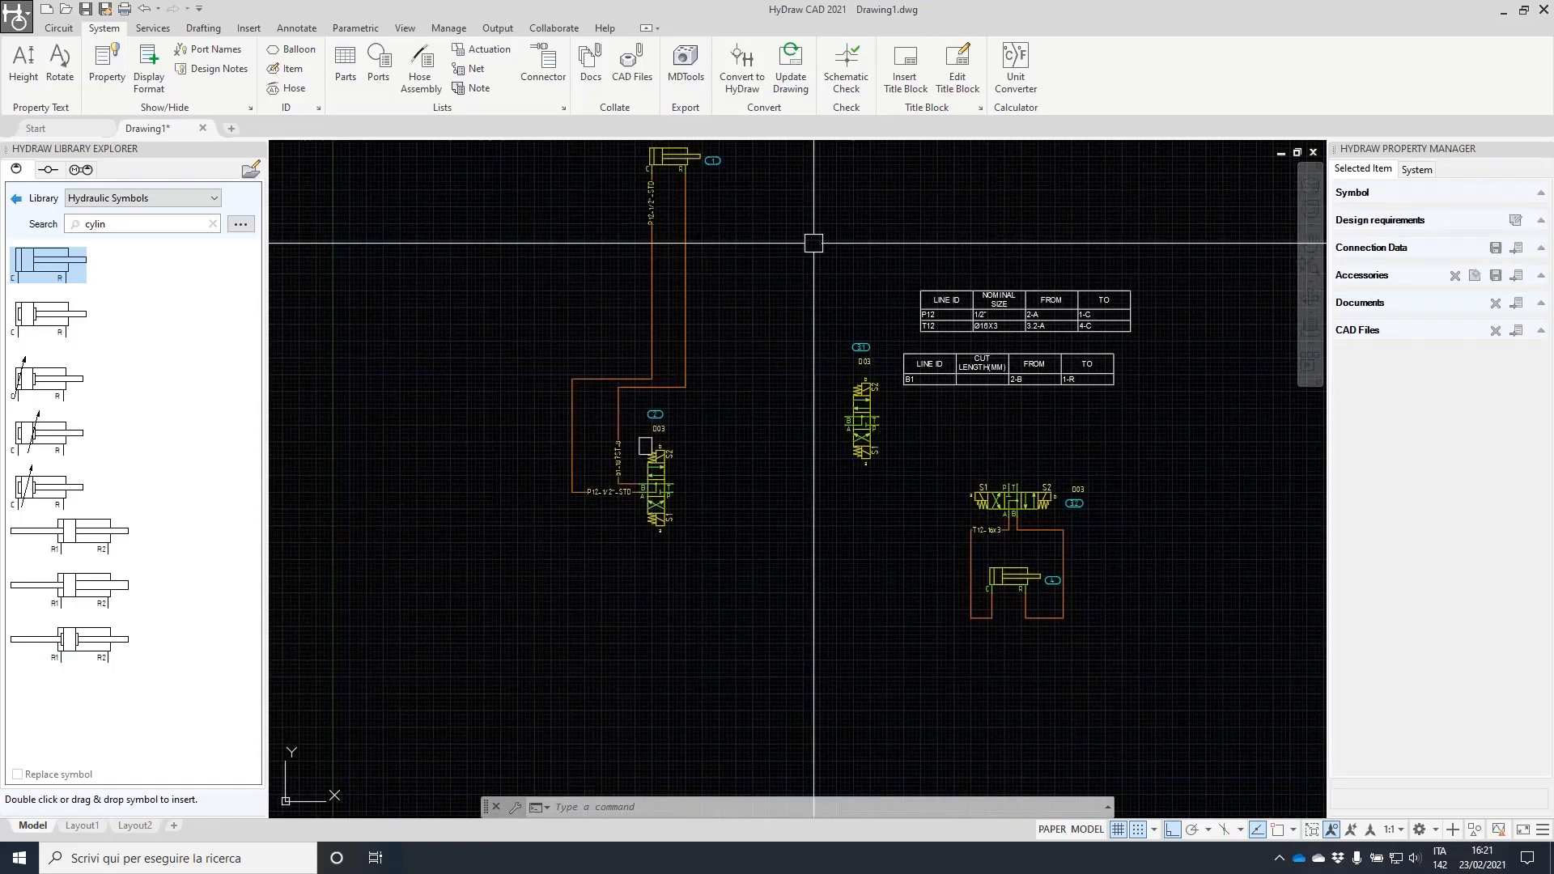
middle_click_drag(813, 243, 704, 368)
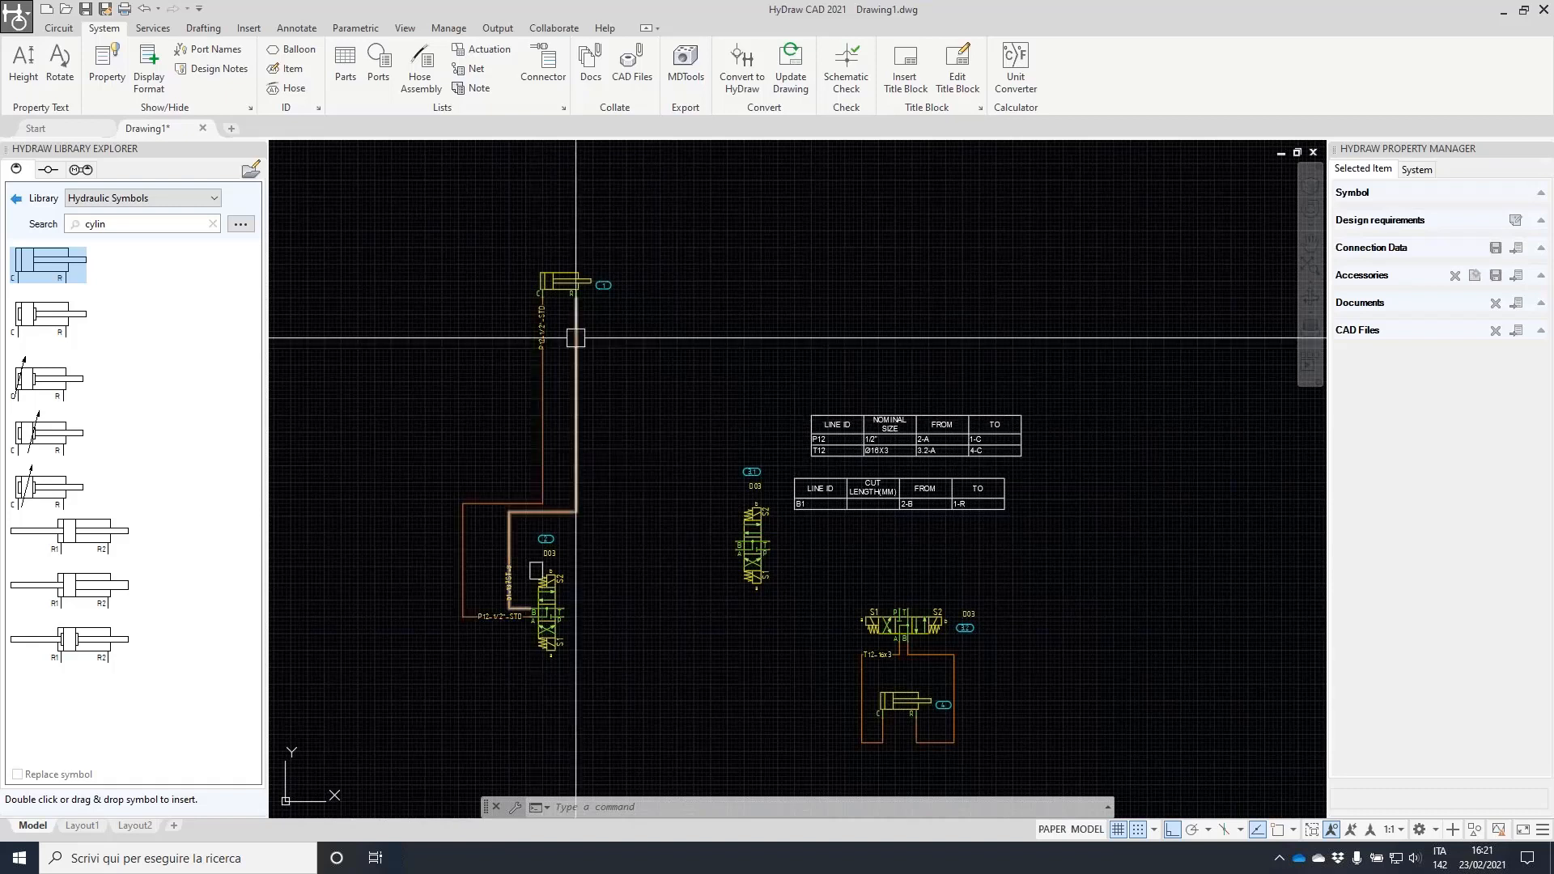
left_click(213, 223)
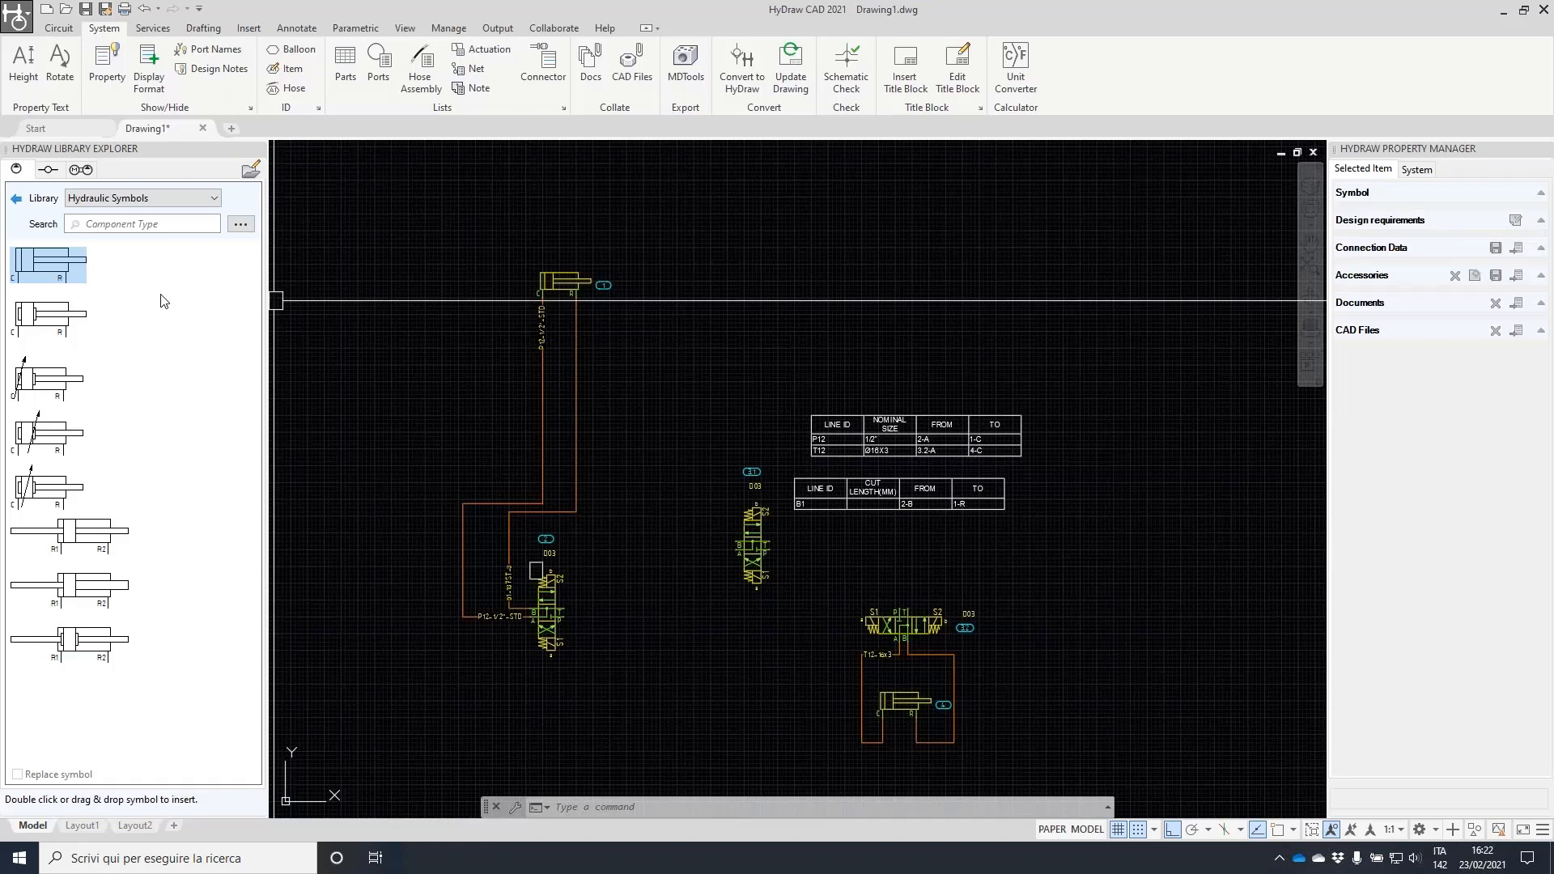
left_click(49, 275)
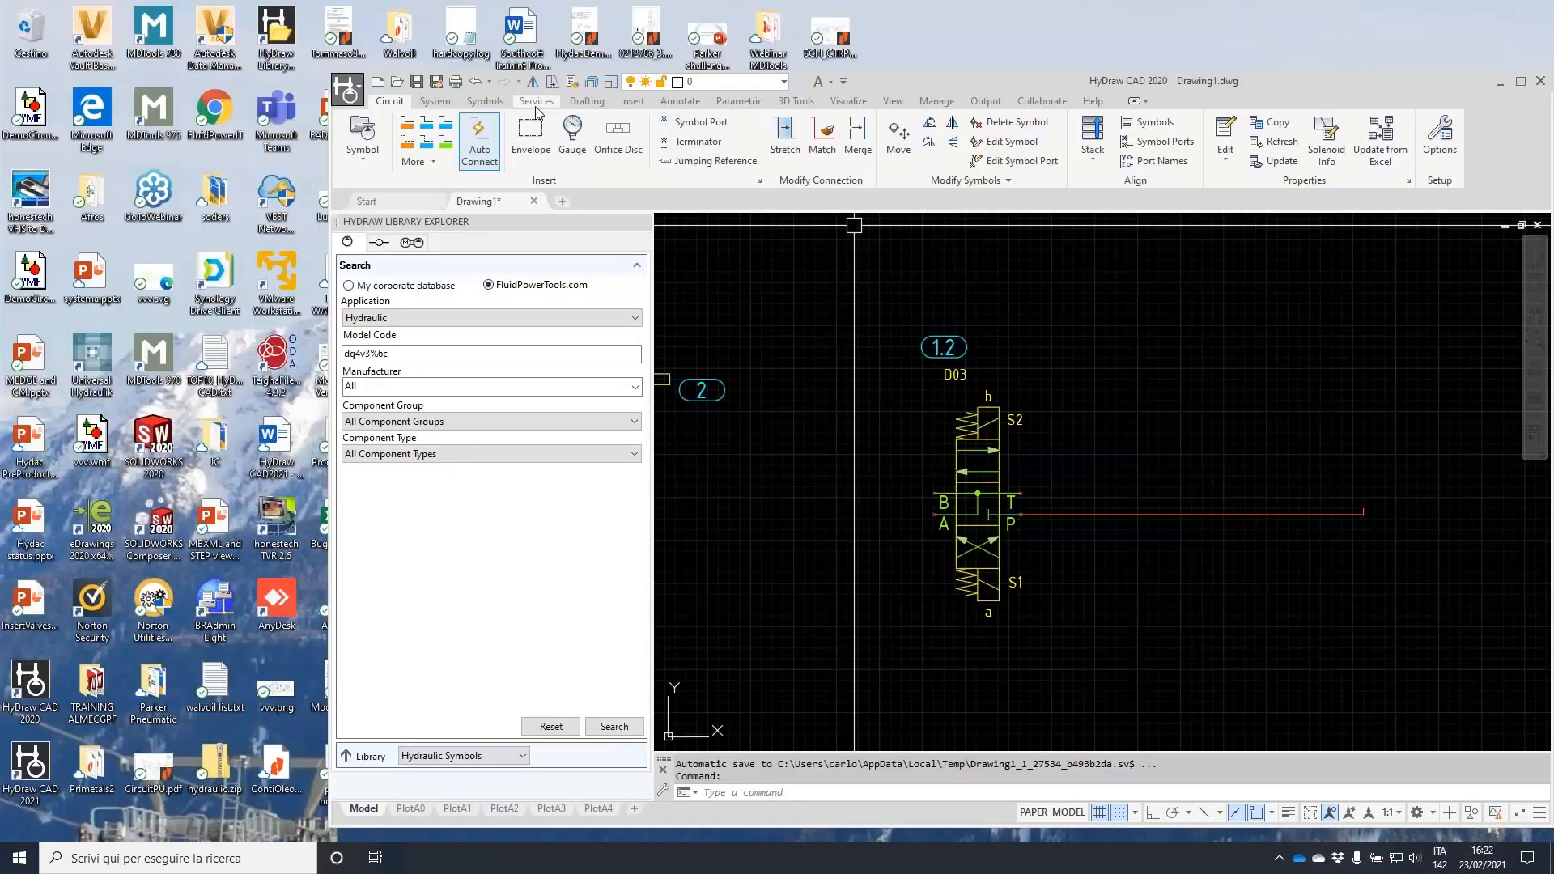
- Switch to HyDraw CAD 2020 and view the Electric Motor symbols in its component manager
left_click(370, 133)
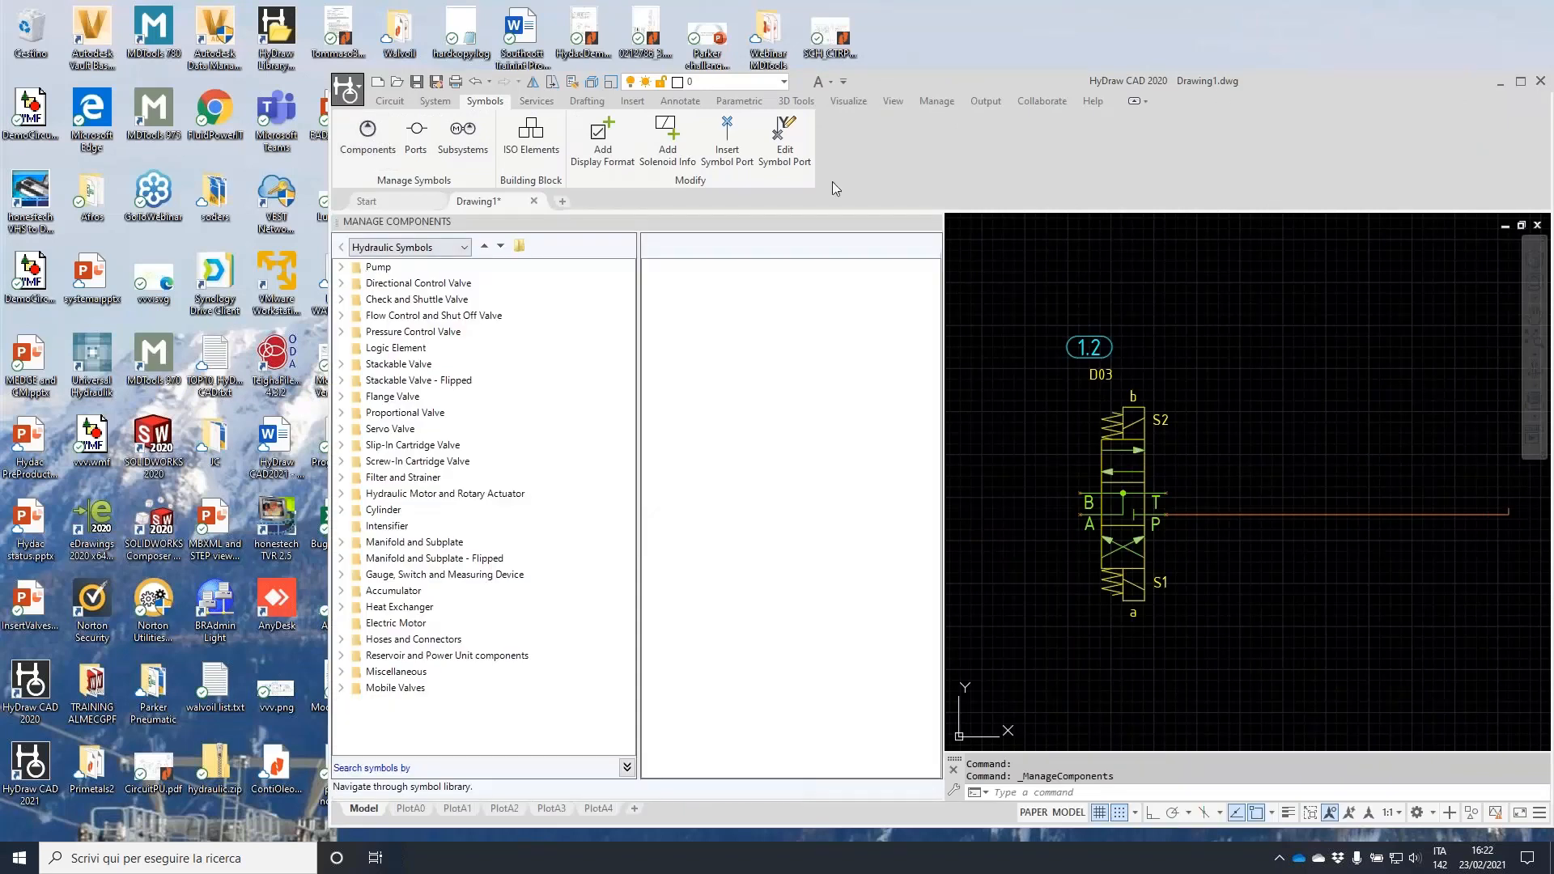
double_click(1162, 83)
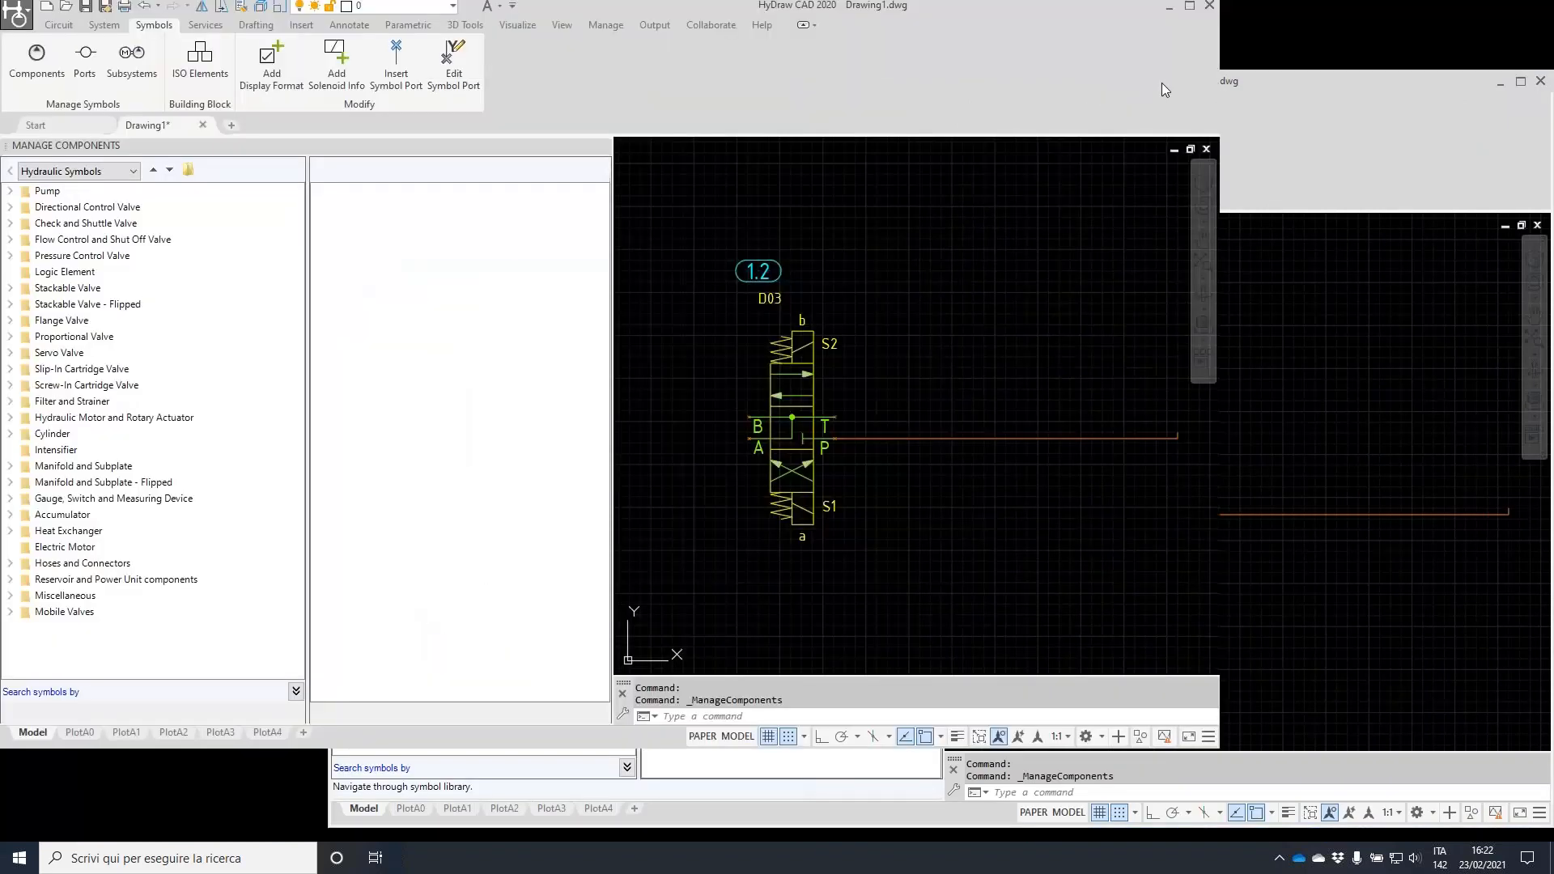
left_click(65, 550)
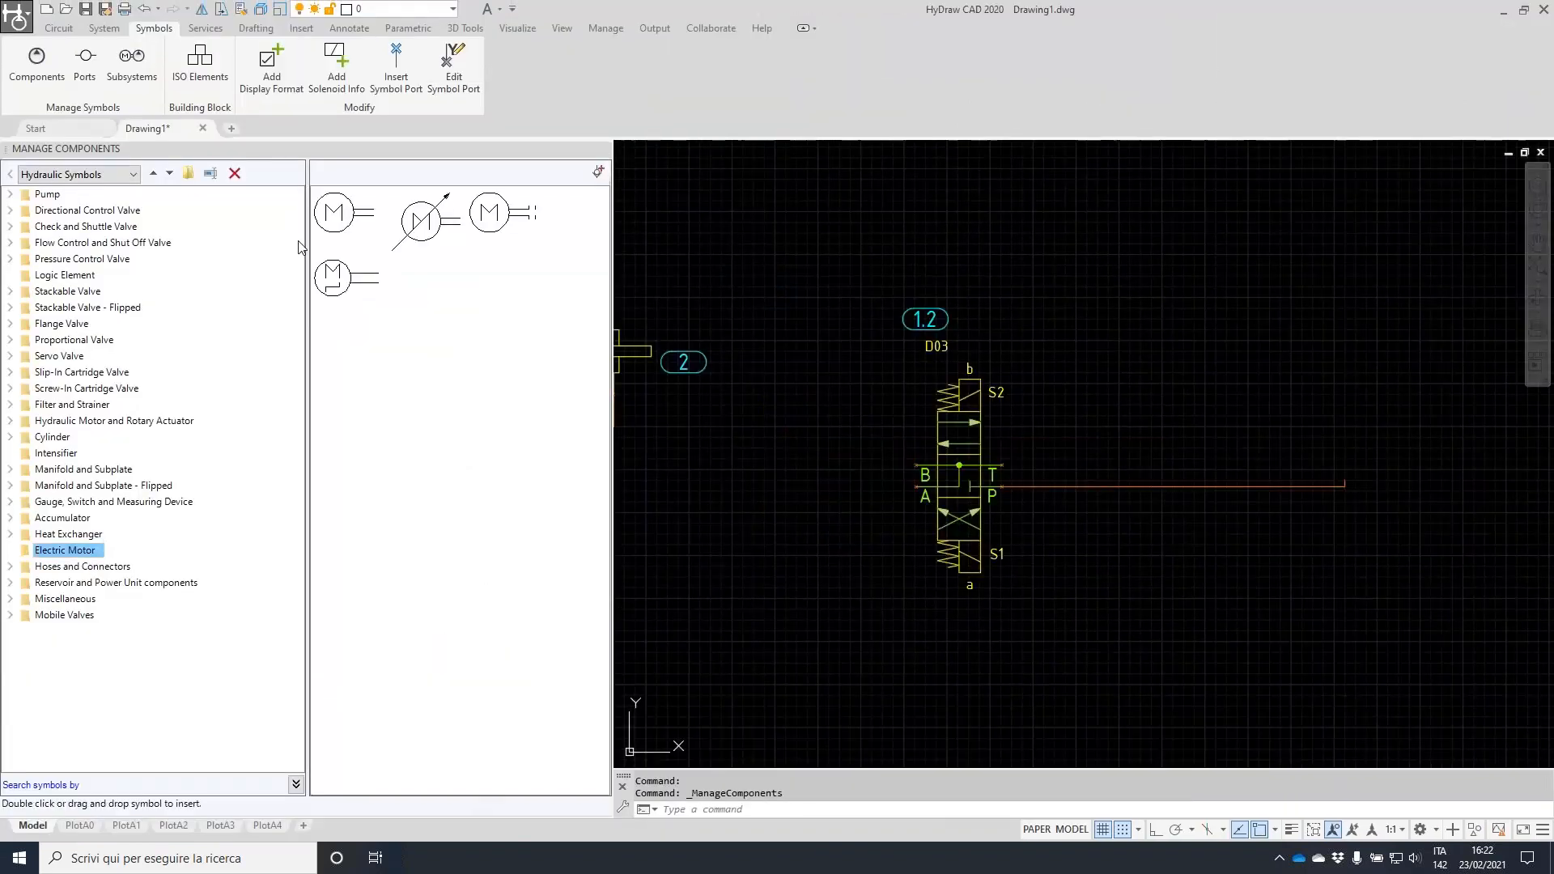
left_click(354, 223)
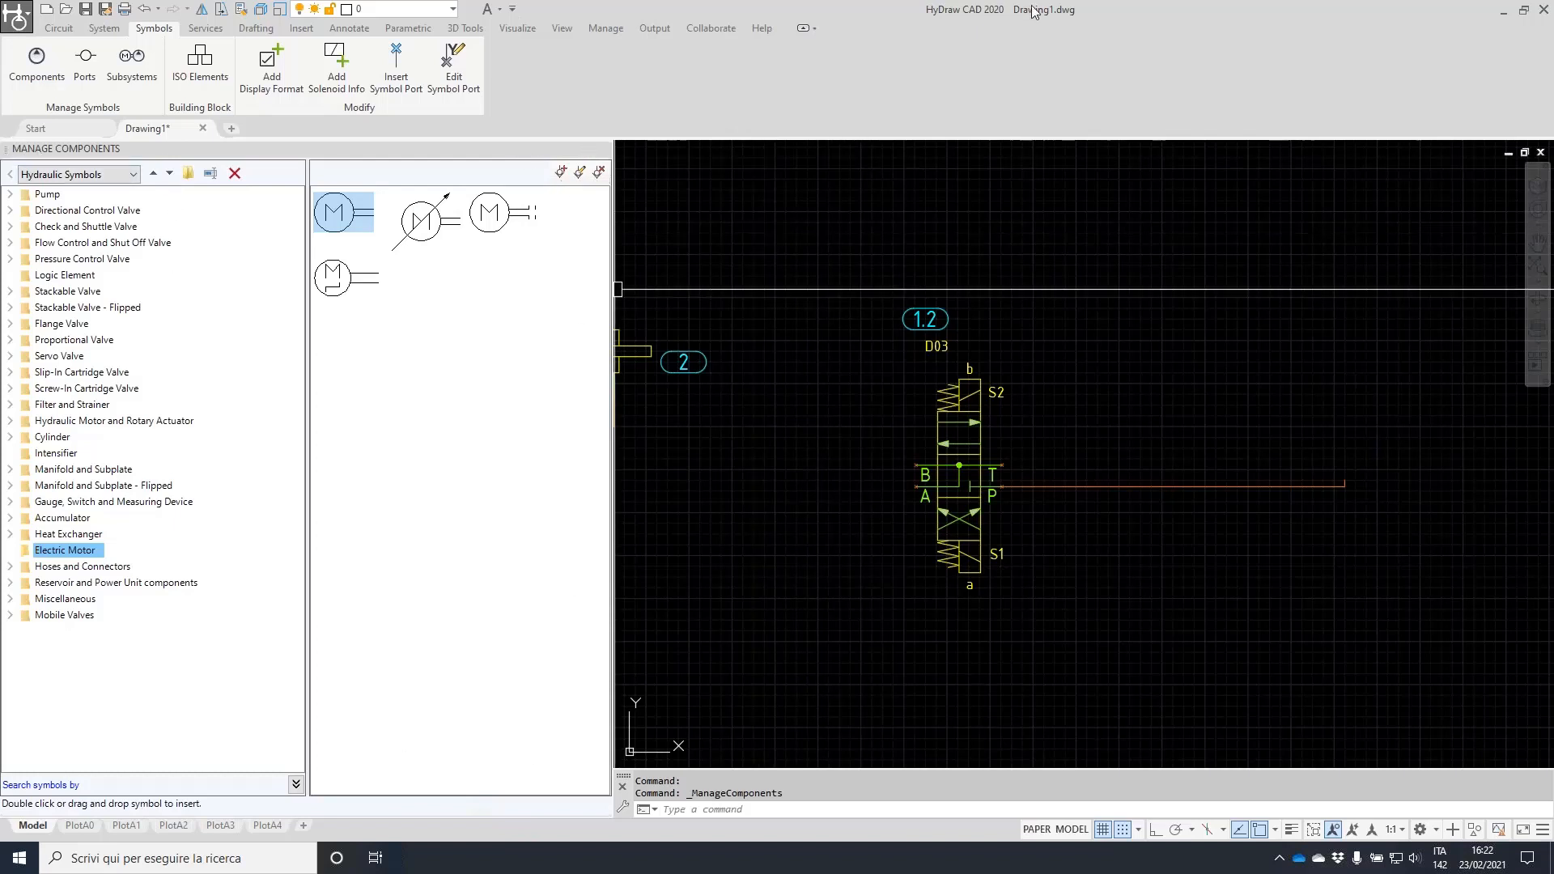
- Minimize HyDraw CAD 2020 and return to the drawing in HyDraw CAD 2021
left_click(1512, 15)
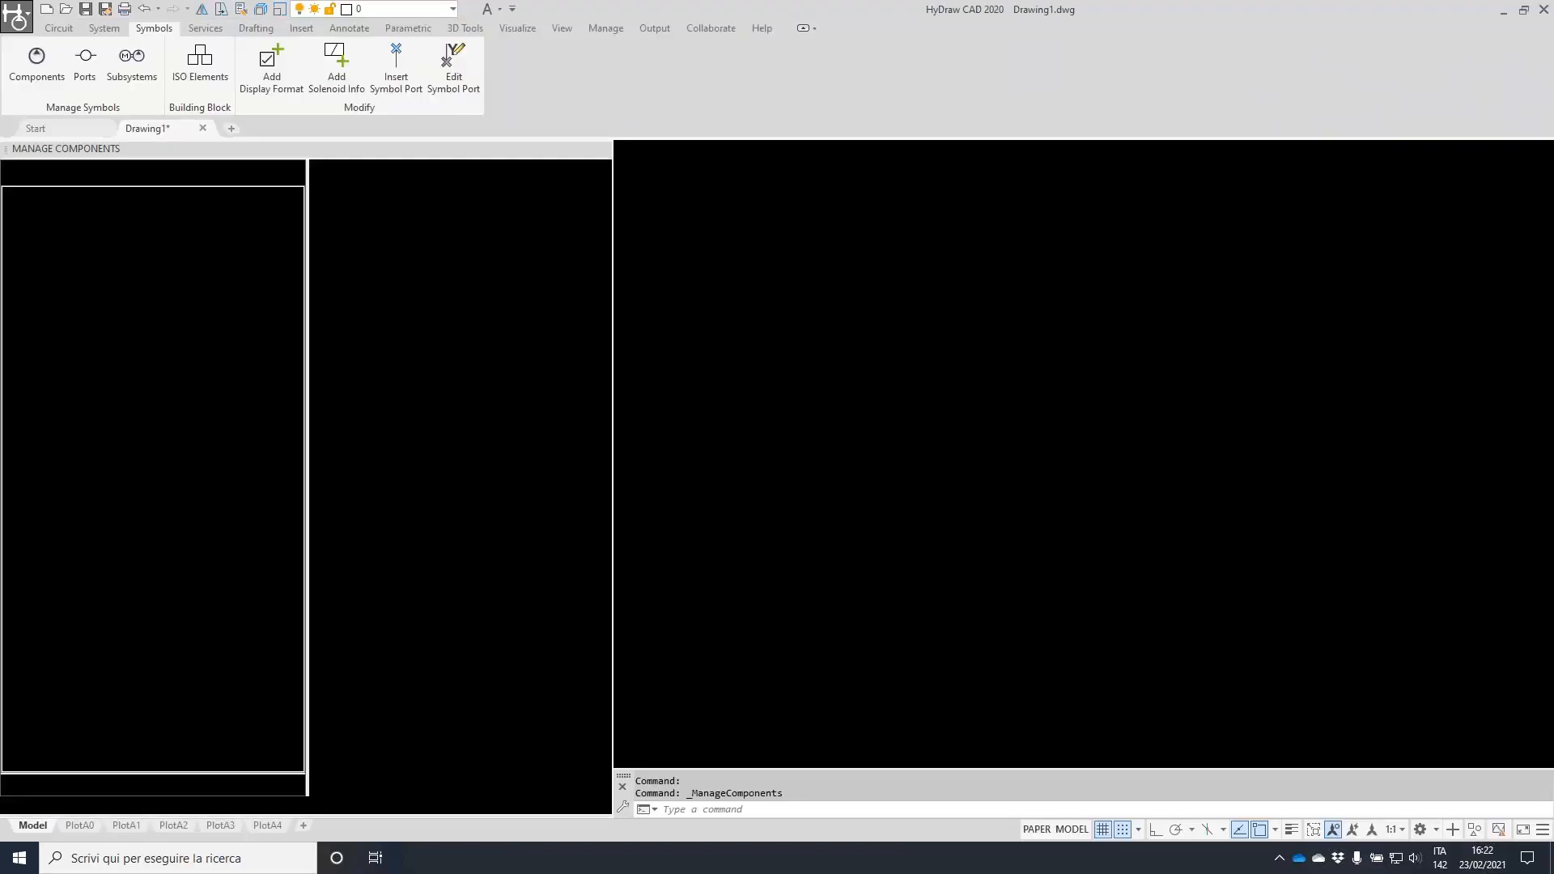
left_click(1508, 12)
key("alt+Tab")
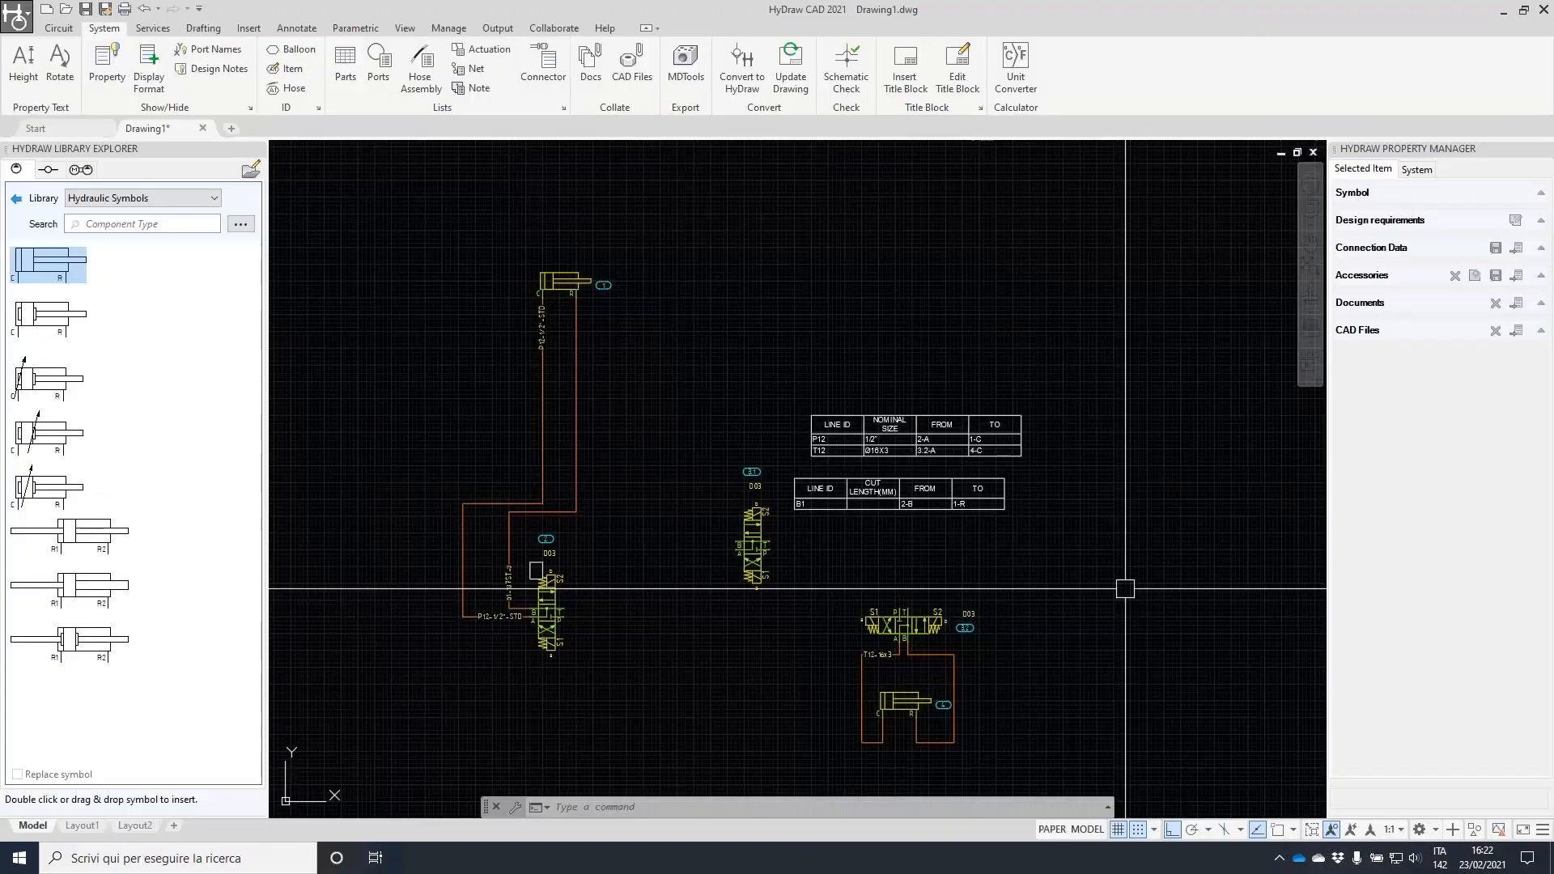
- Enable library editing and open the second cylinder symbol of the hydraulic library in the Symbol Editor
left_click(252, 172)
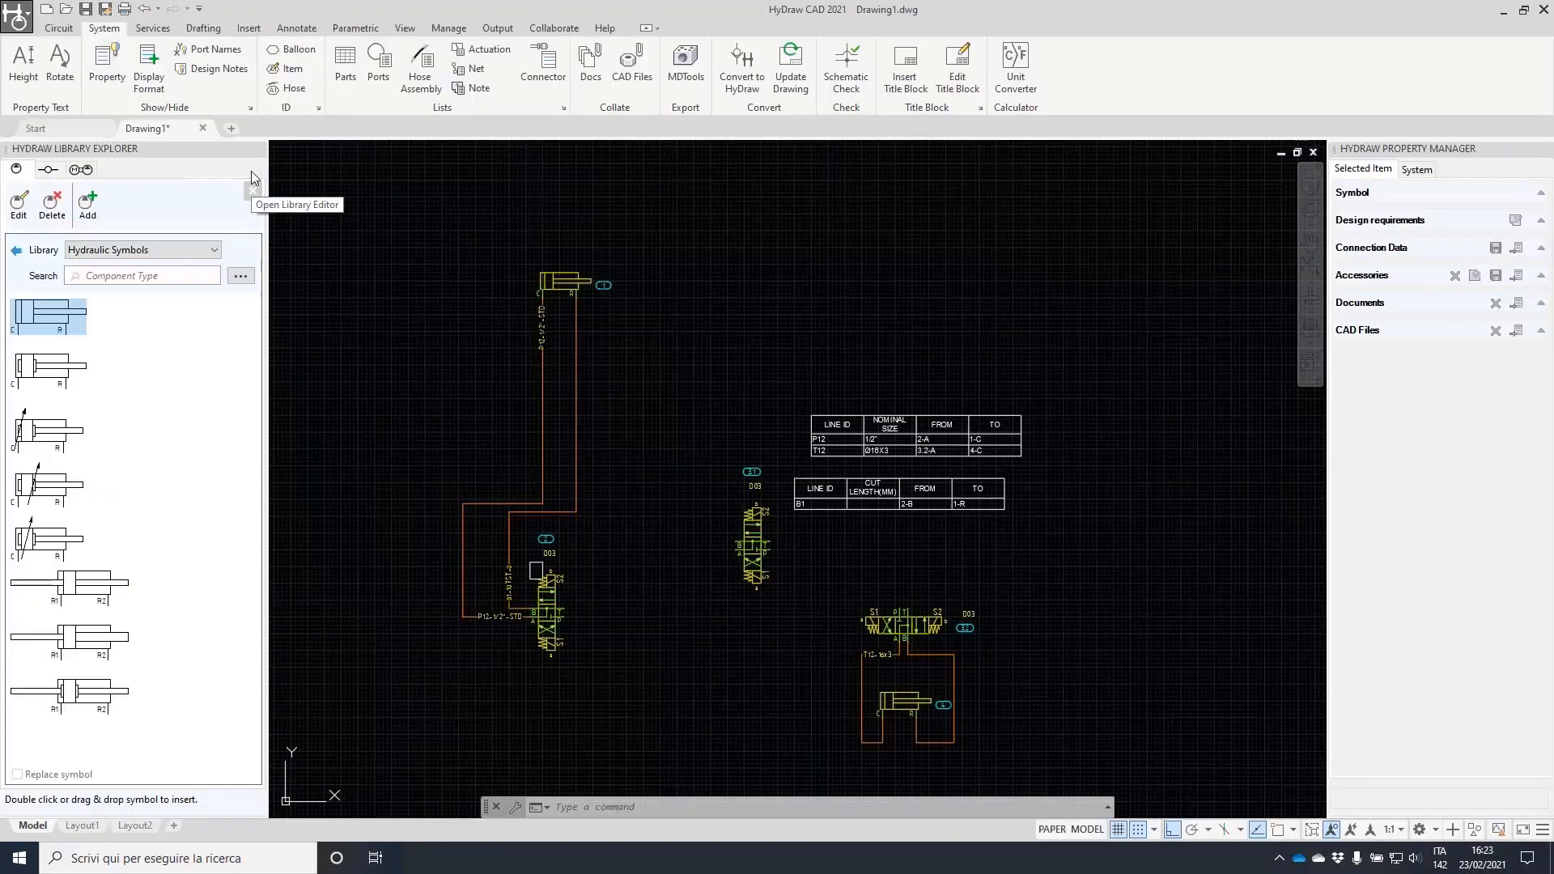
left_click(252, 173)
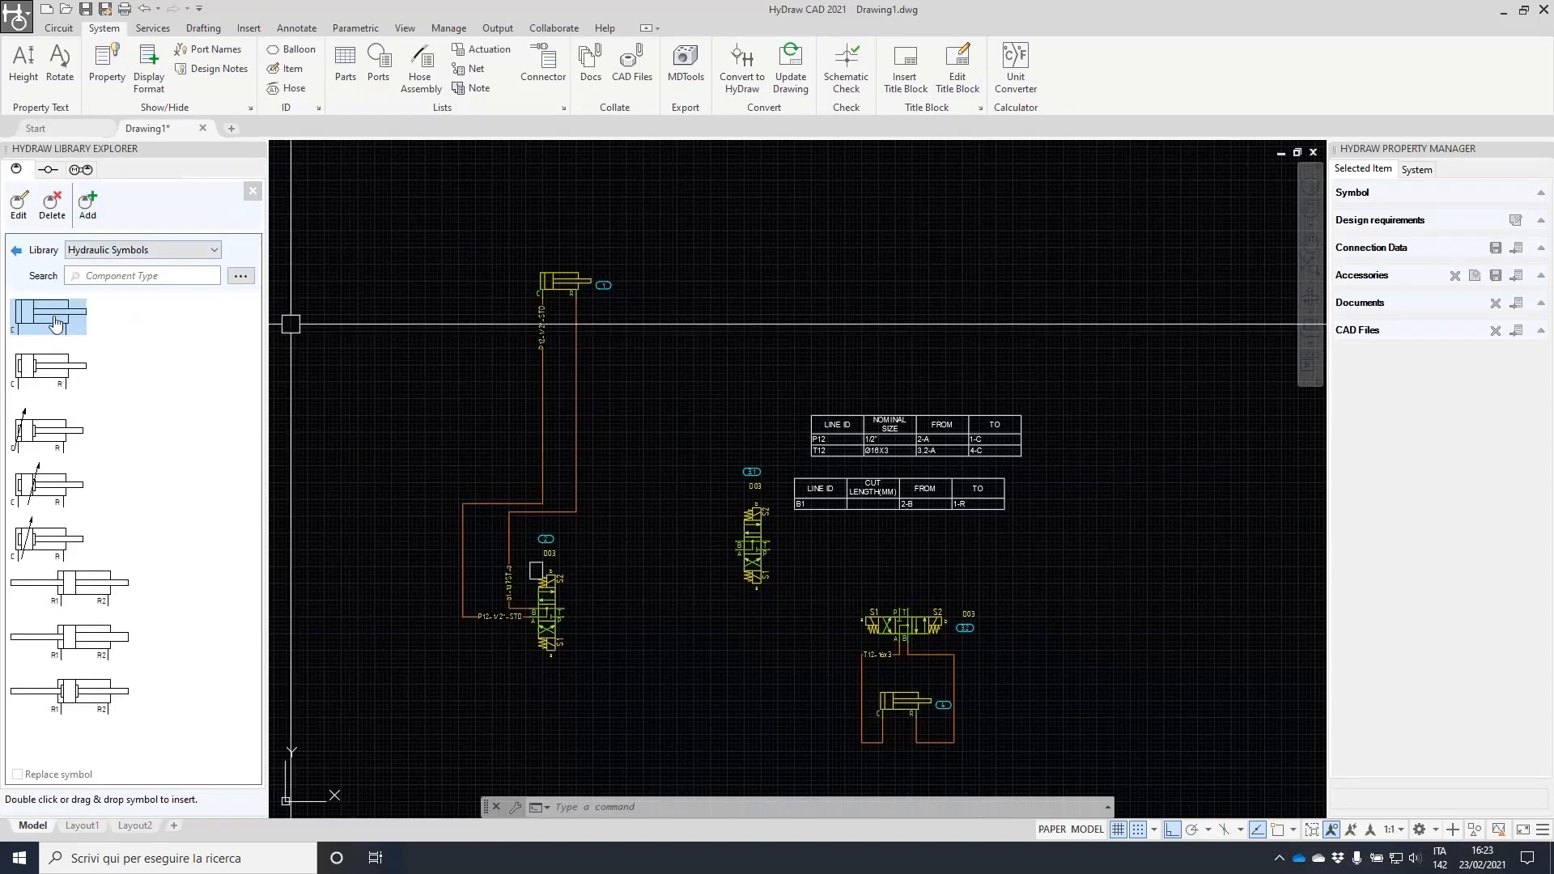
left_click(47, 368)
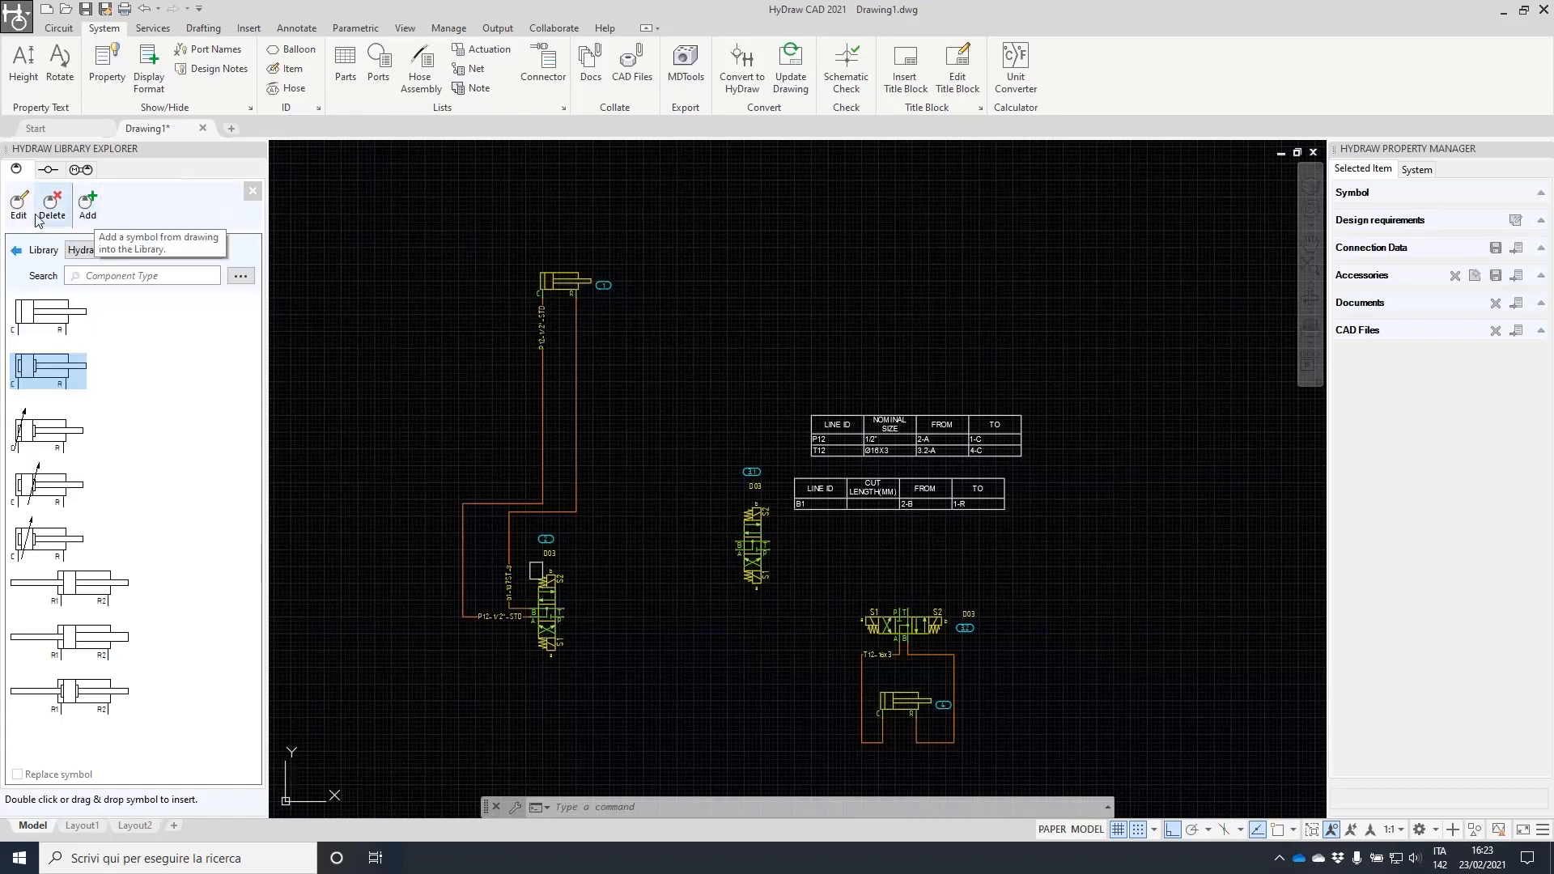
right_click(43, 381)
left_click(61, 386)
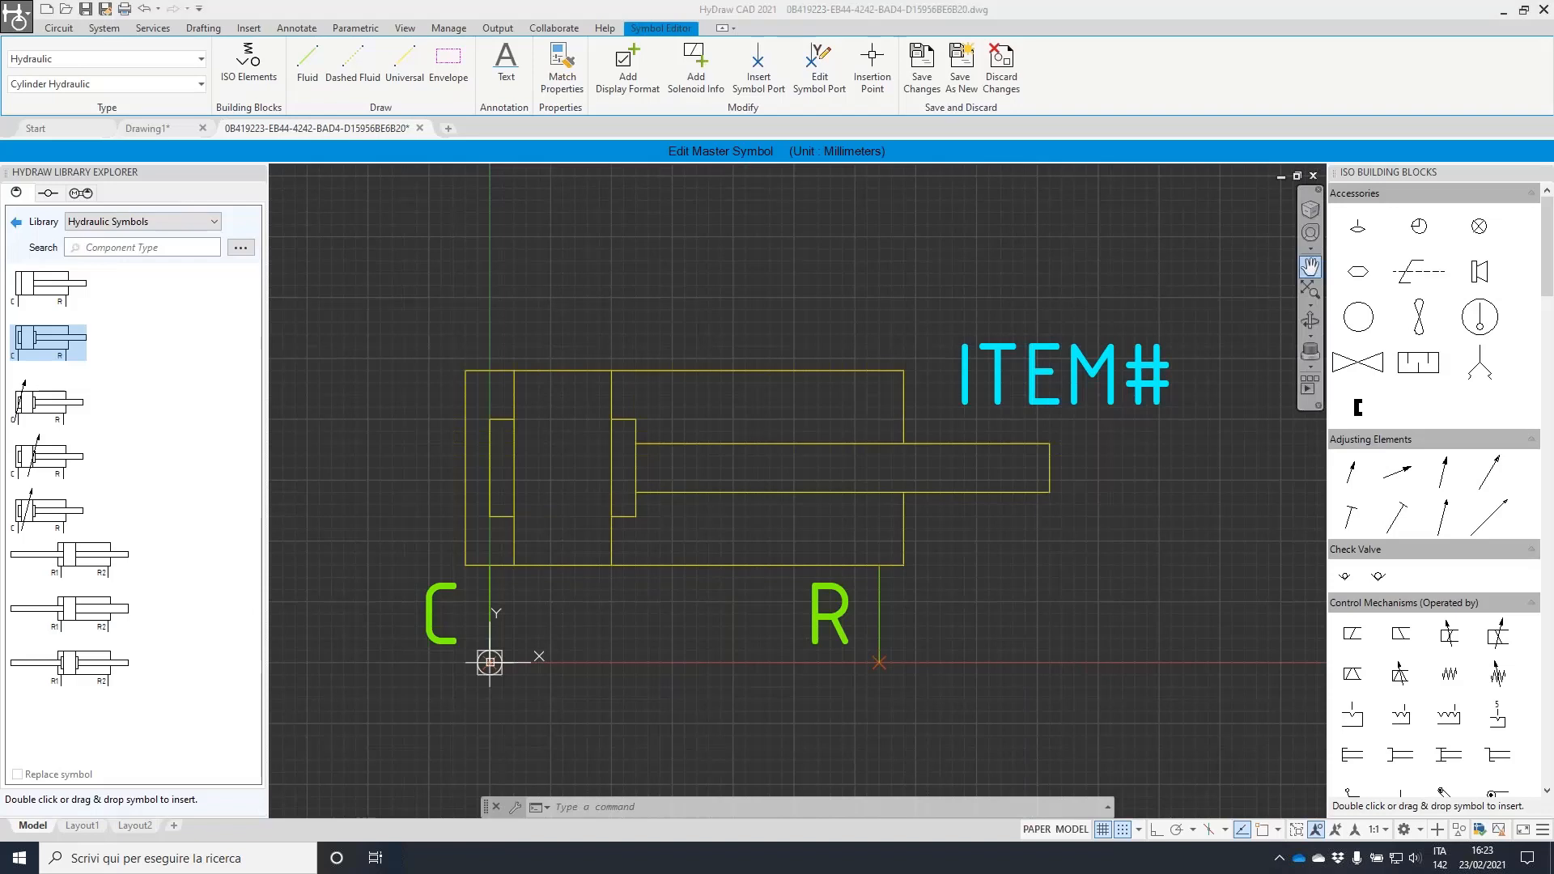
- Look through the component types that can be assigned to the cylinder symbol
mouse_move(661, 130)
left_mouse_down()
mouse_move(16, 140)
mouse_move(906, 180)
mouse_move(1198, 121)
mouse_move(81, 113)
left_mouse_up()
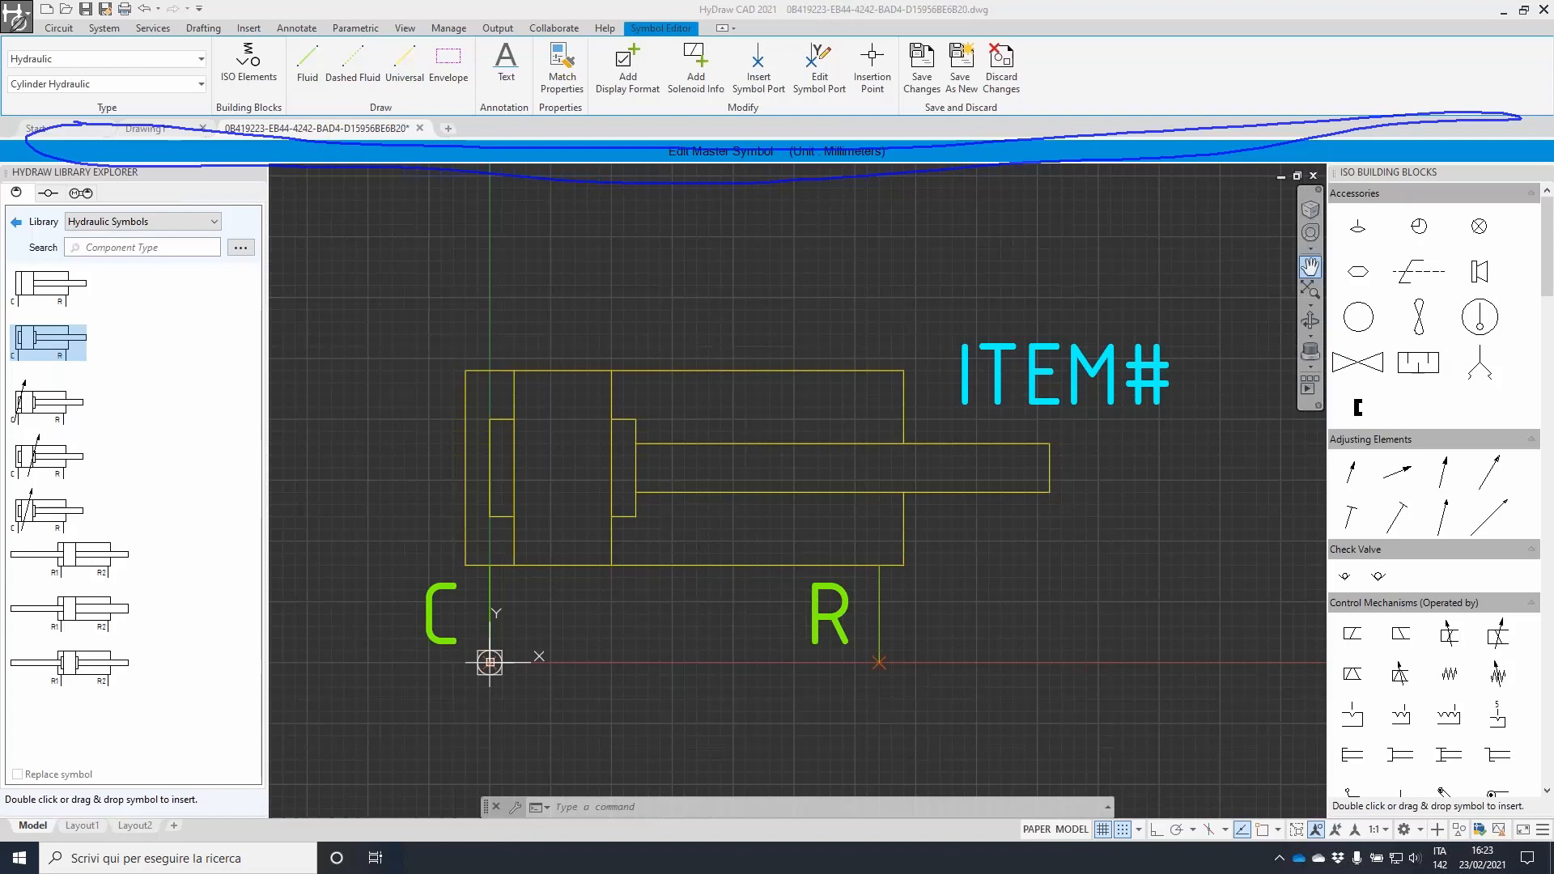
mouse_move(7, 36)
left_mouse_down()
mouse_move(20, 107)
mouse_move(988, 104)
mouse_move(1083, 4)
mouse_move(6, 8)
left_mouse_up()
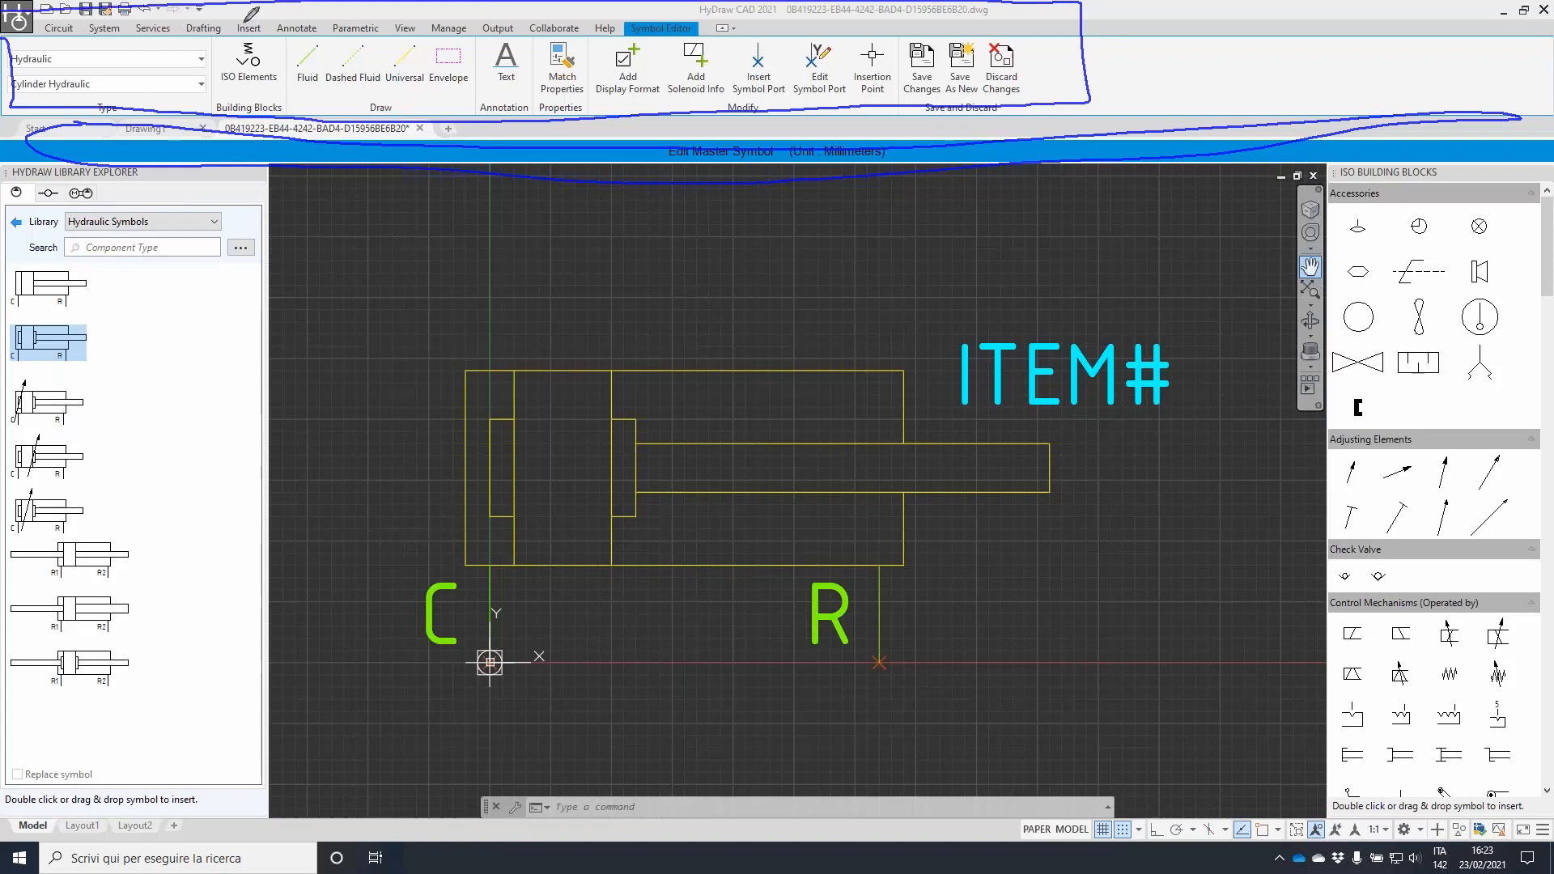
left_click(194, 85)
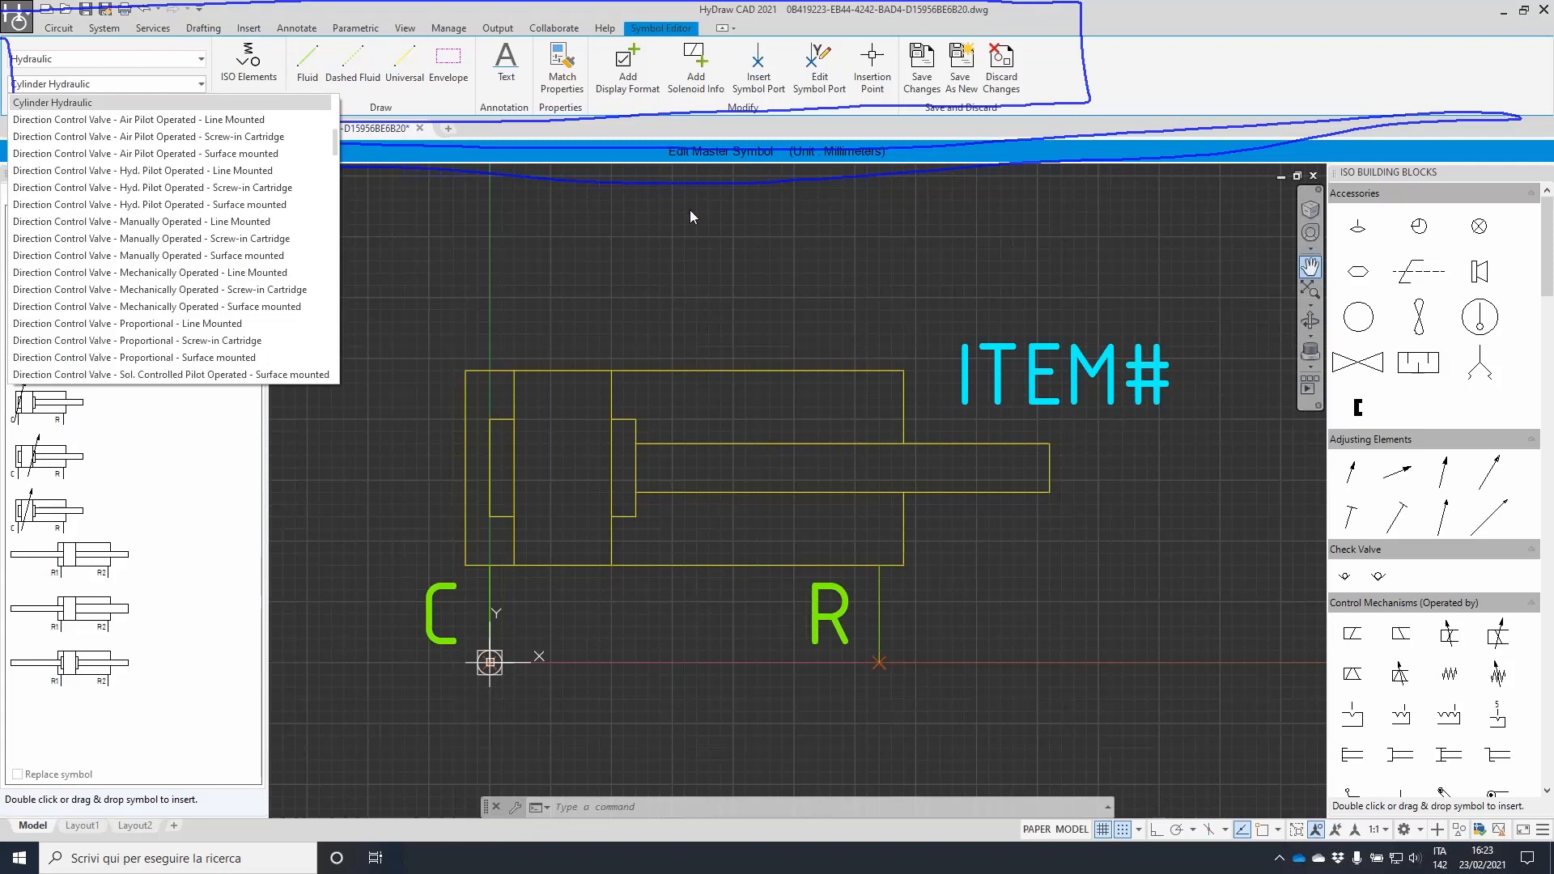
left_click(729, 236)
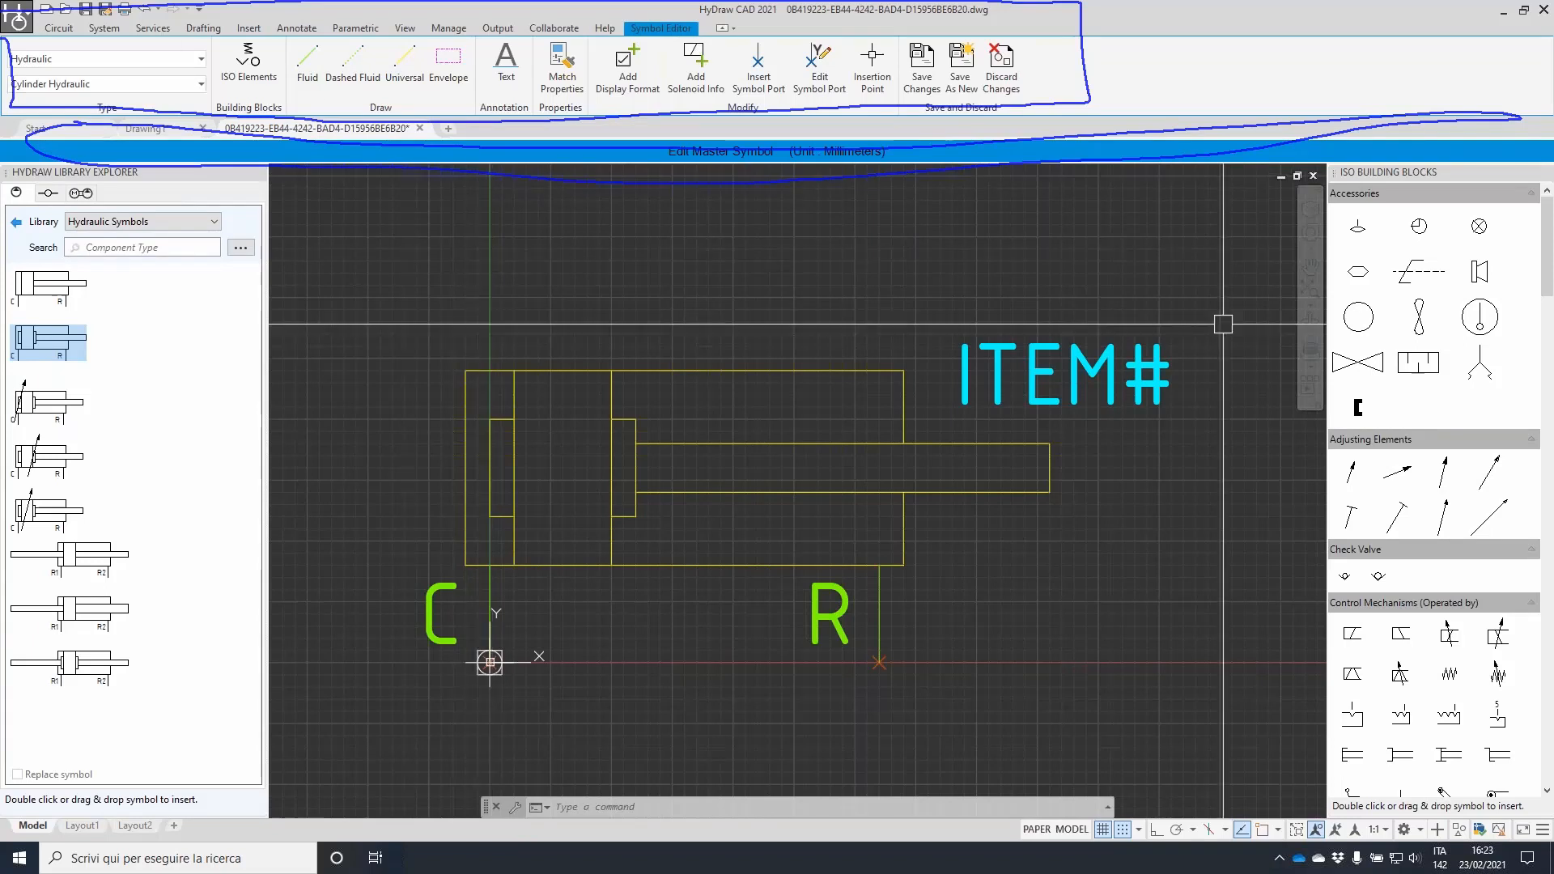
- Insert the large square-with-diagonal ISO building block at the upper right corner of the cylinder body
left_click_drag(1545, 223, 1543, 473)
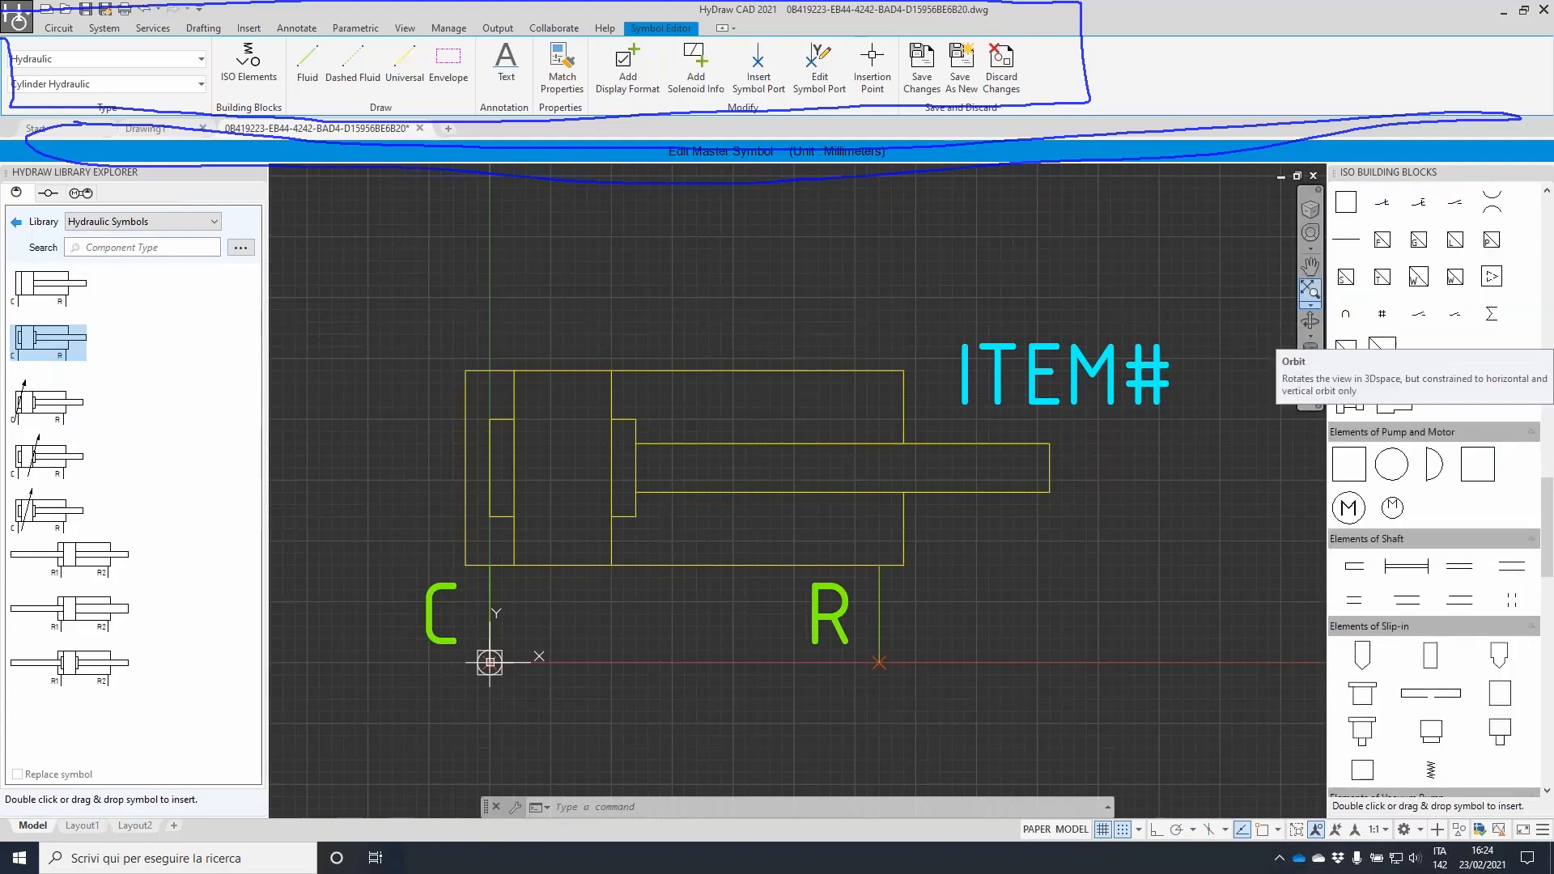
double_click(1382, 349)
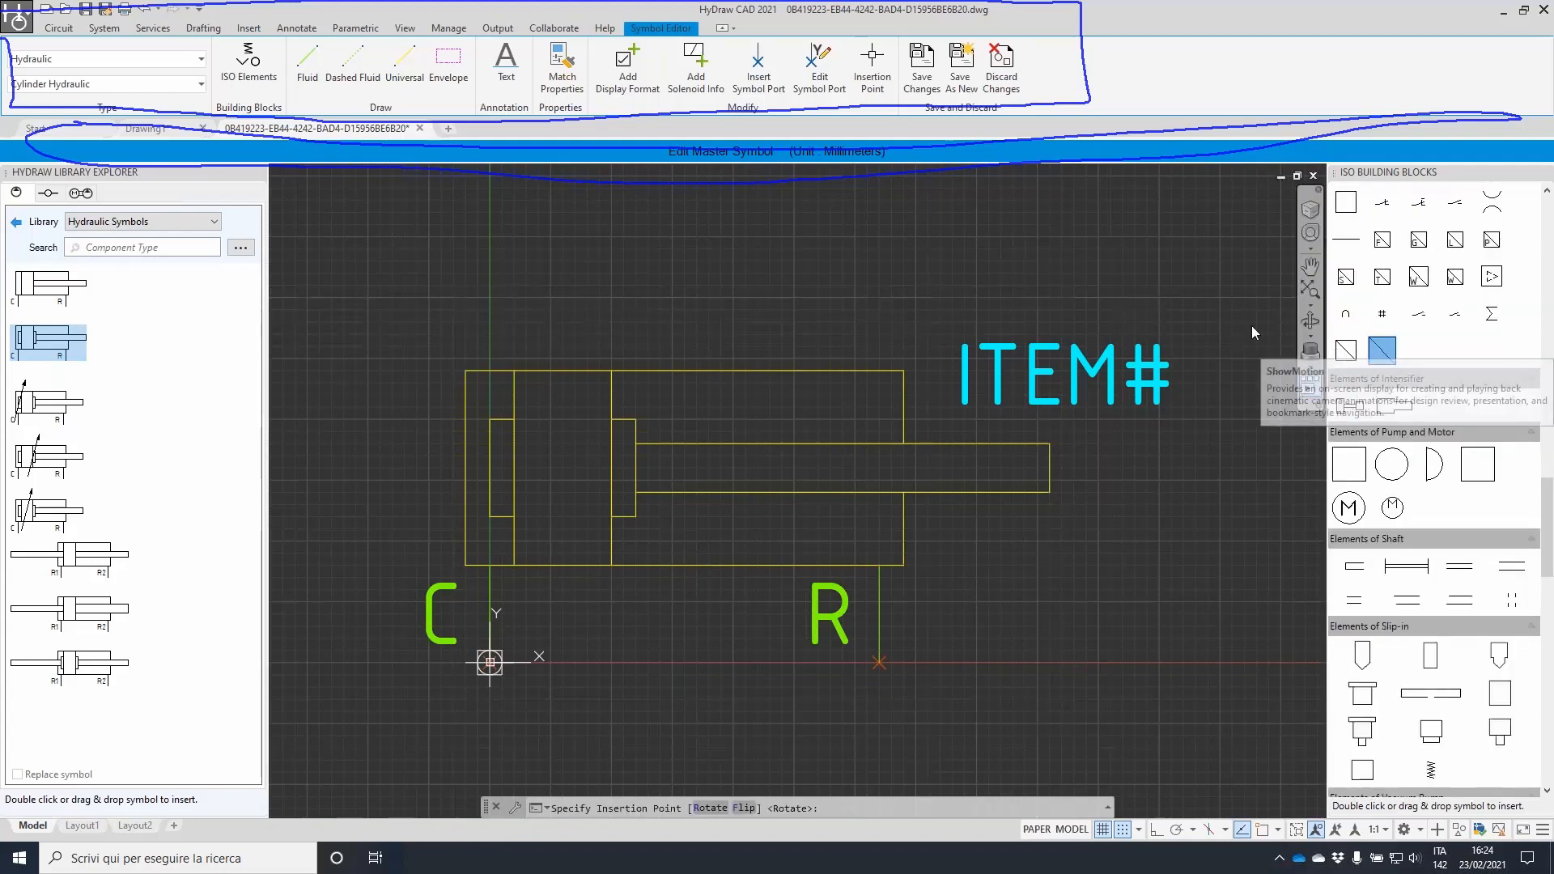
left_click(905, 369)
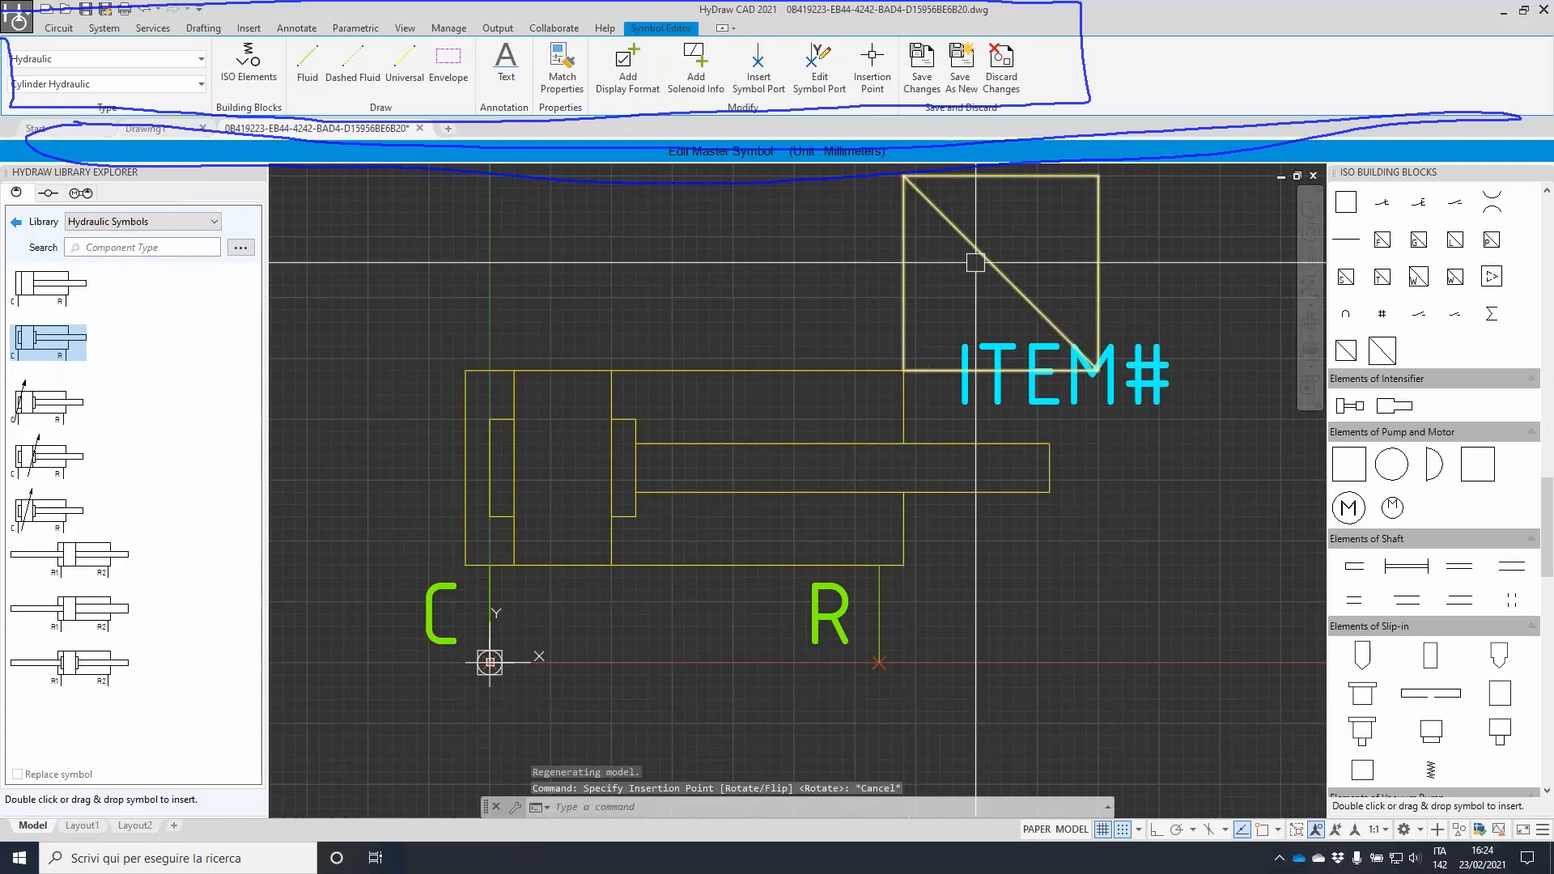
- Move the ITEM# label off the new square to the free area below the rod, beside port R
scroll(976, 263, "down", 2)
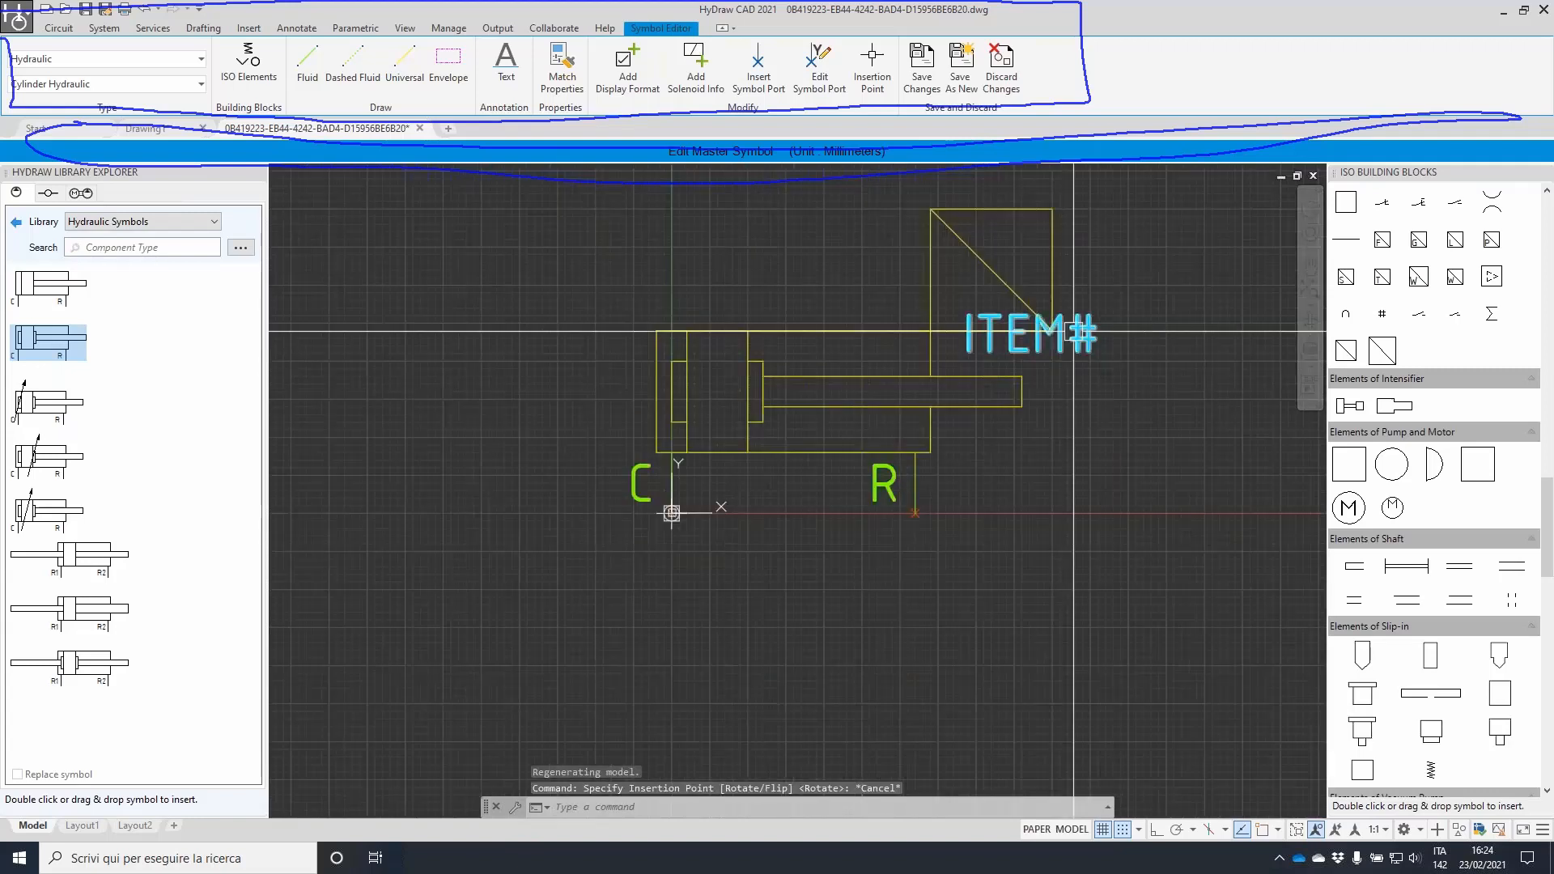
scroll(728, 453, "up", 4)
scroll(958, 535, "down", 2)
middle_click_drag(968, 430, 618, 544)
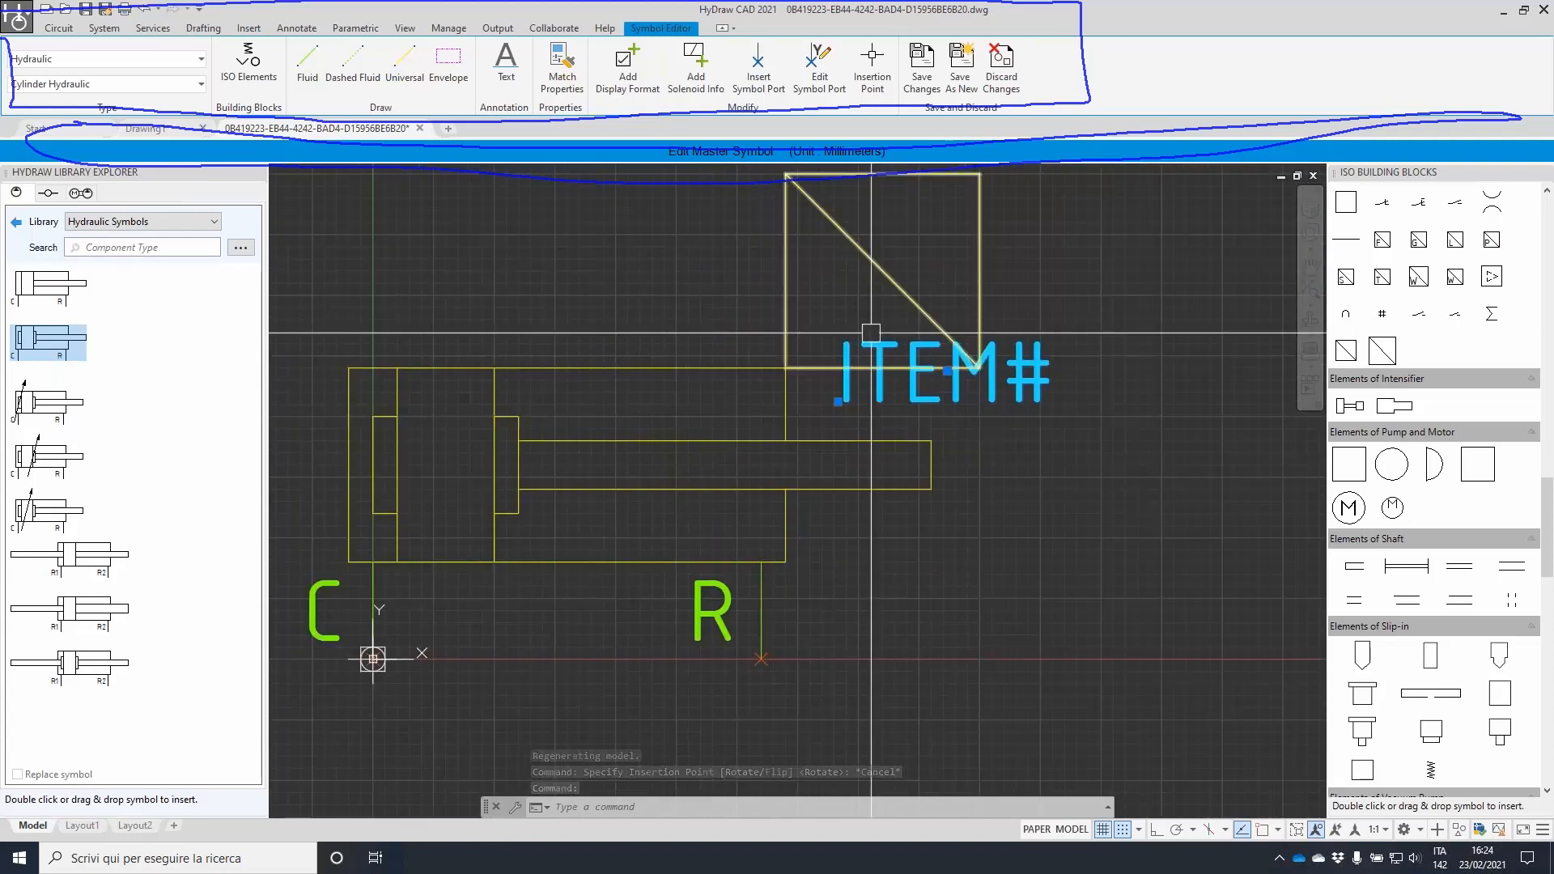
left_click(838, 402)
left_click(871, 599)
key("Escape")
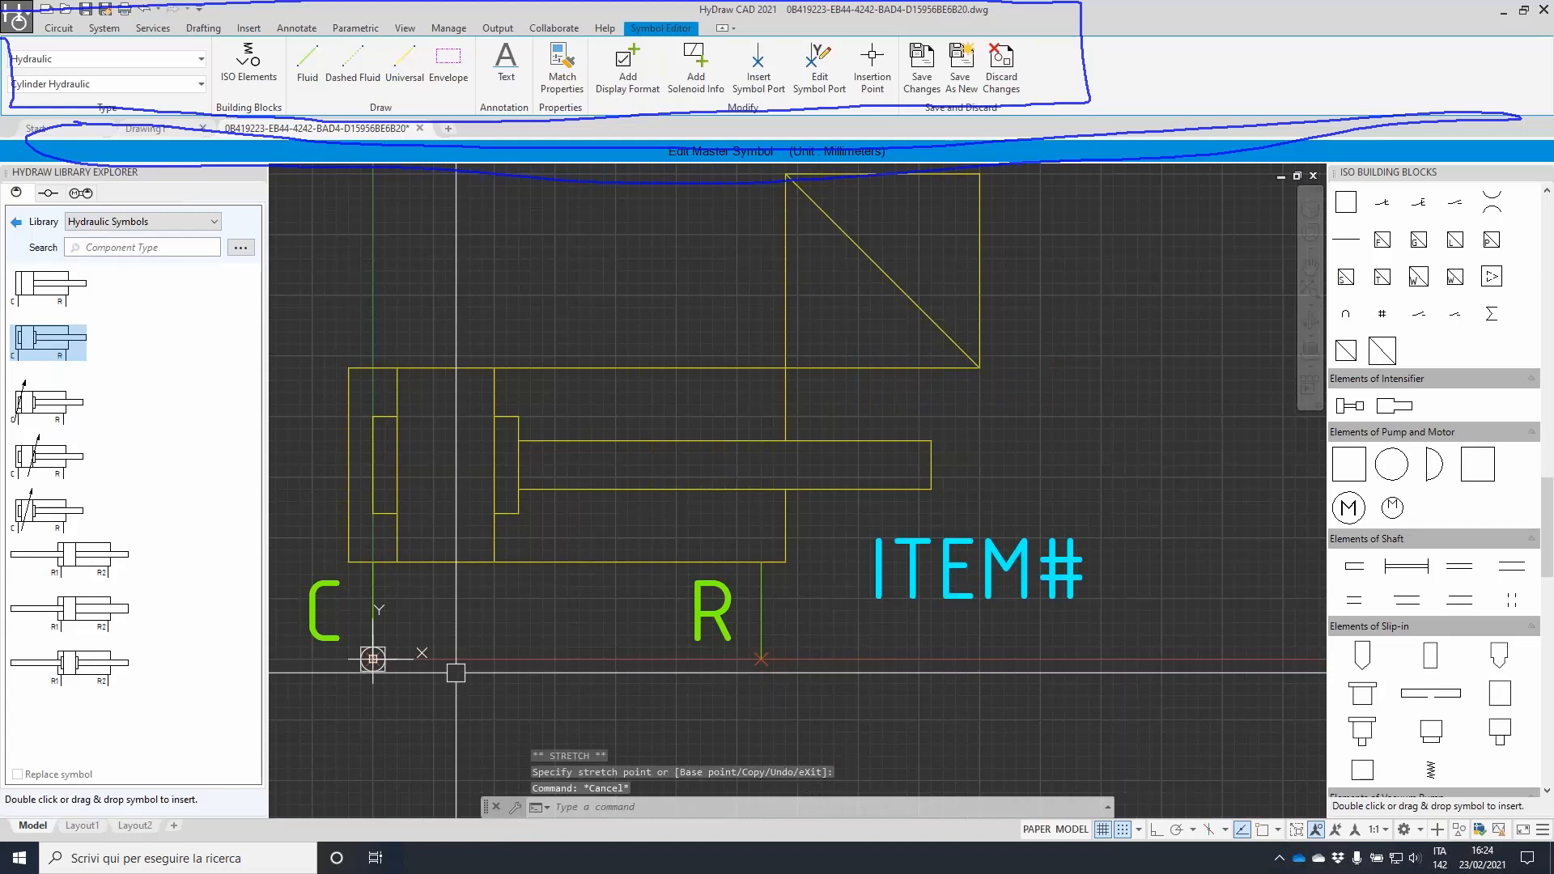
- Move the symbol's insertion point from port C to the connection point of port R
middle_click_drag(455, 673, 780, 531)
scroll(713, 508, "up", 4)
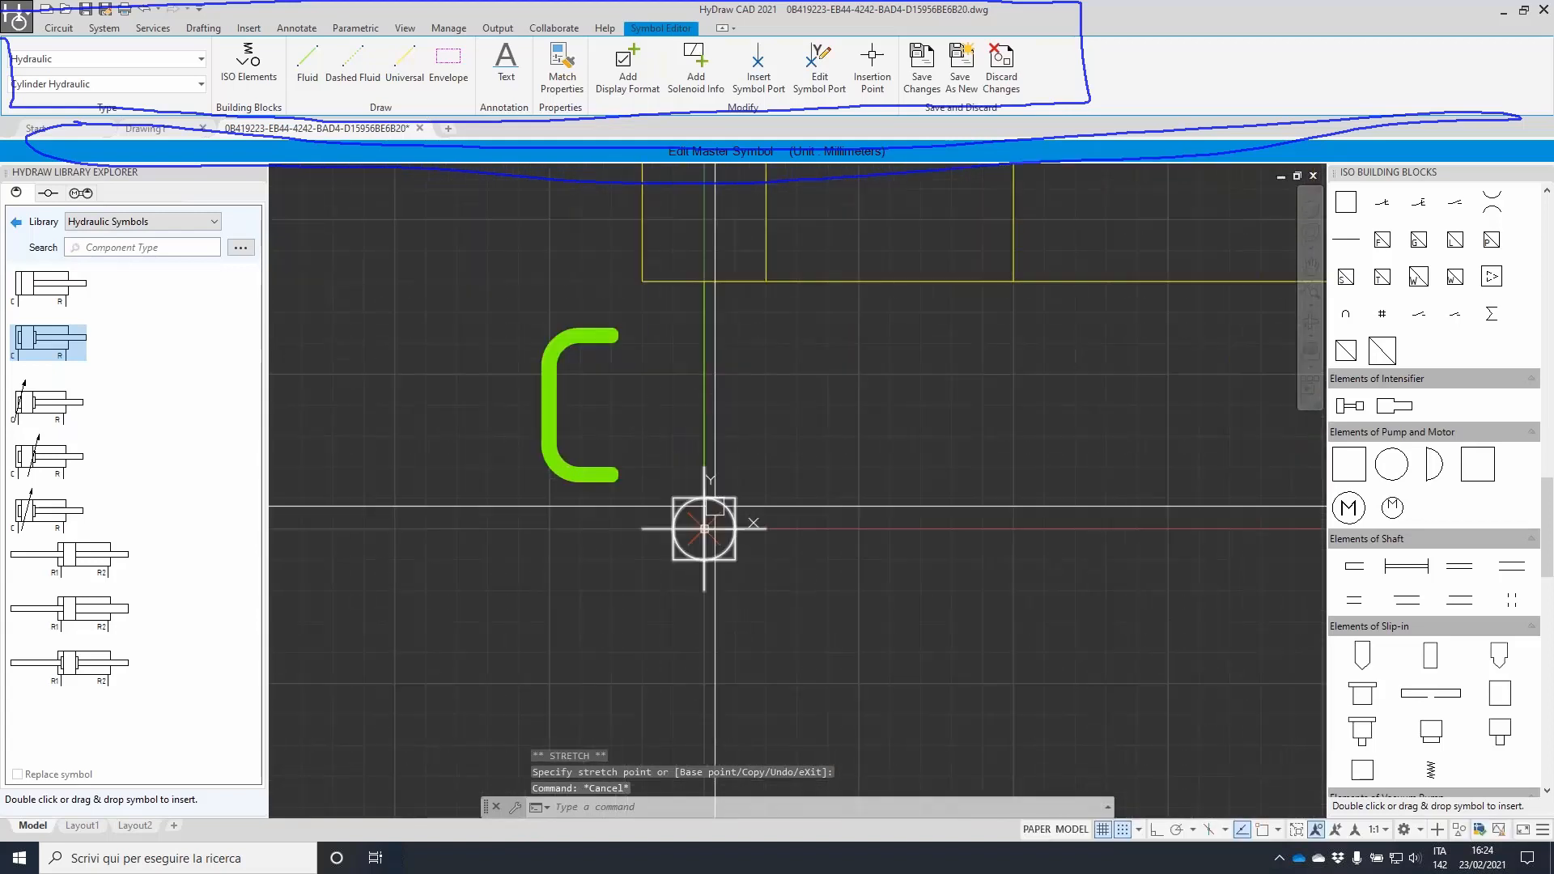
scroll(712, 510, "down", 4)
middle_click_drag(871, 408, 697, 520)
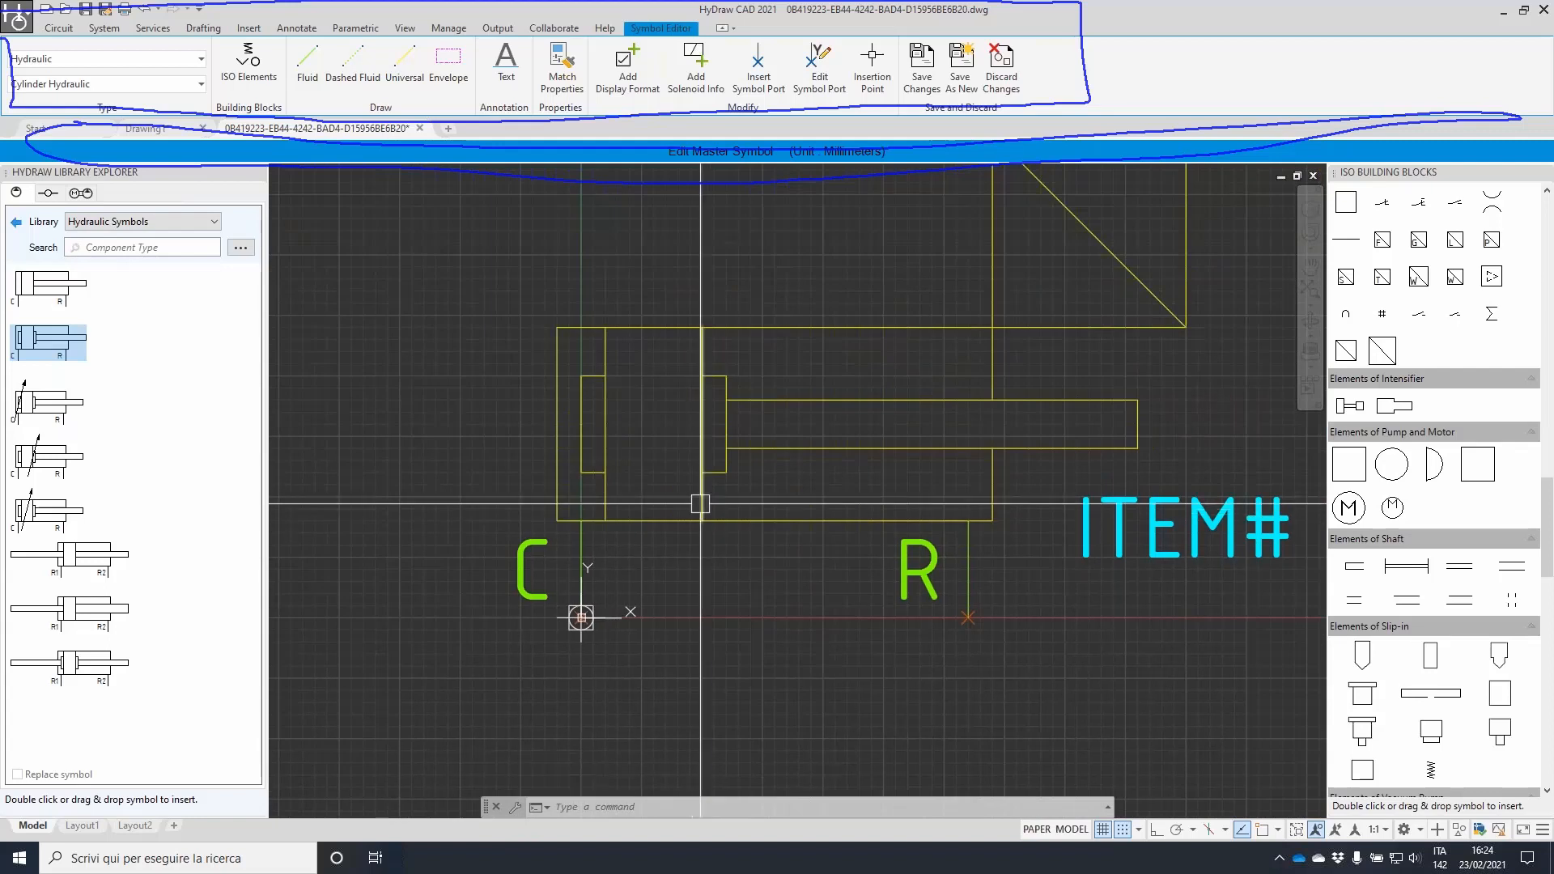
scroll(787, 317, "down", 2)
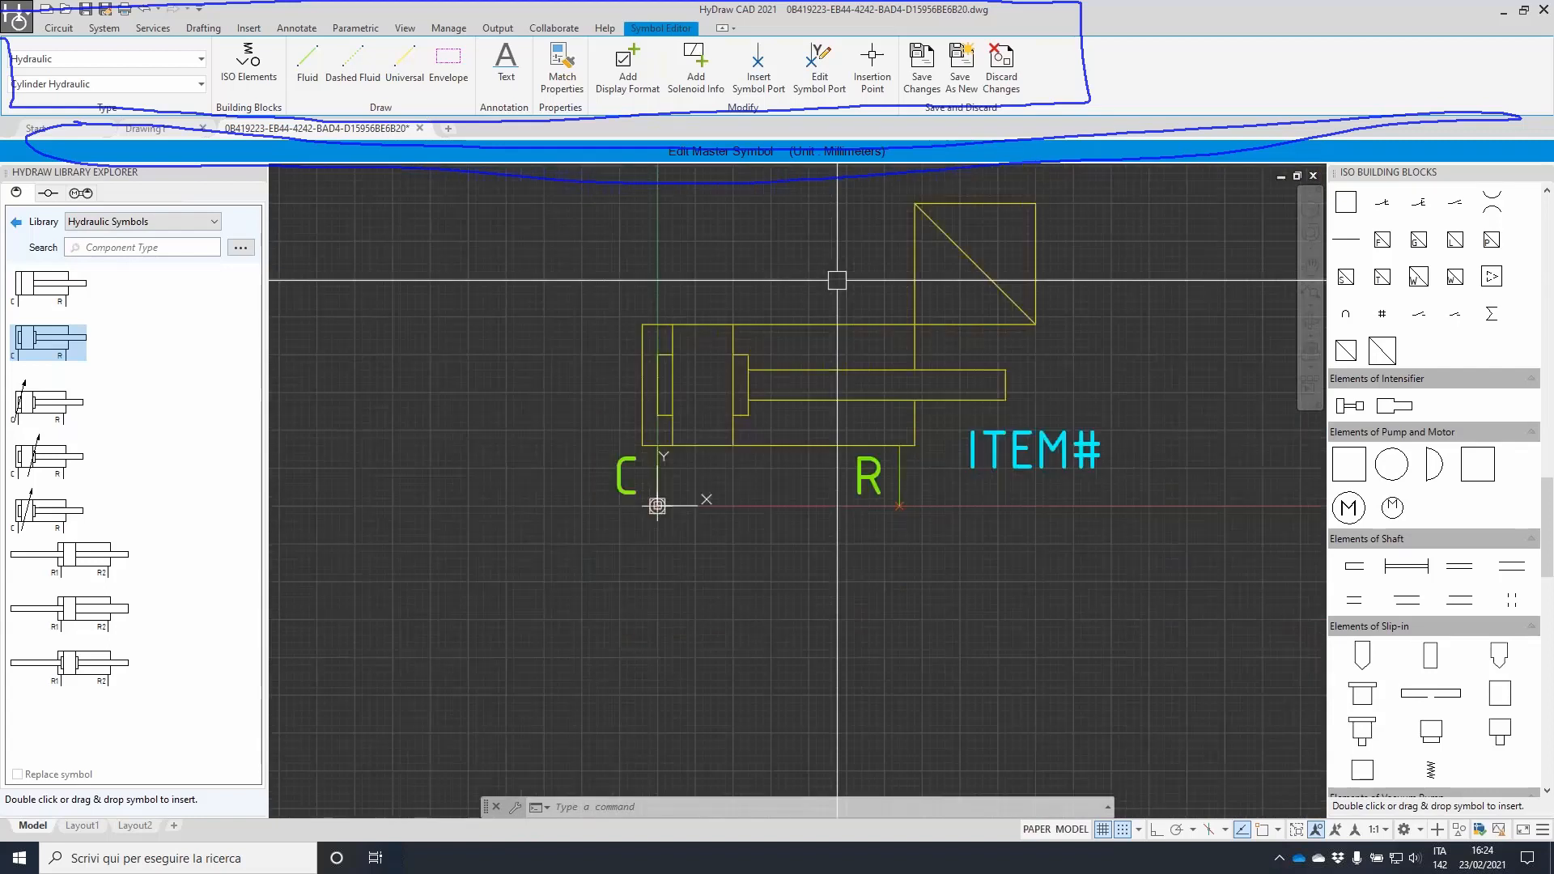
middle_click_drag(833, 275, 721, 354)
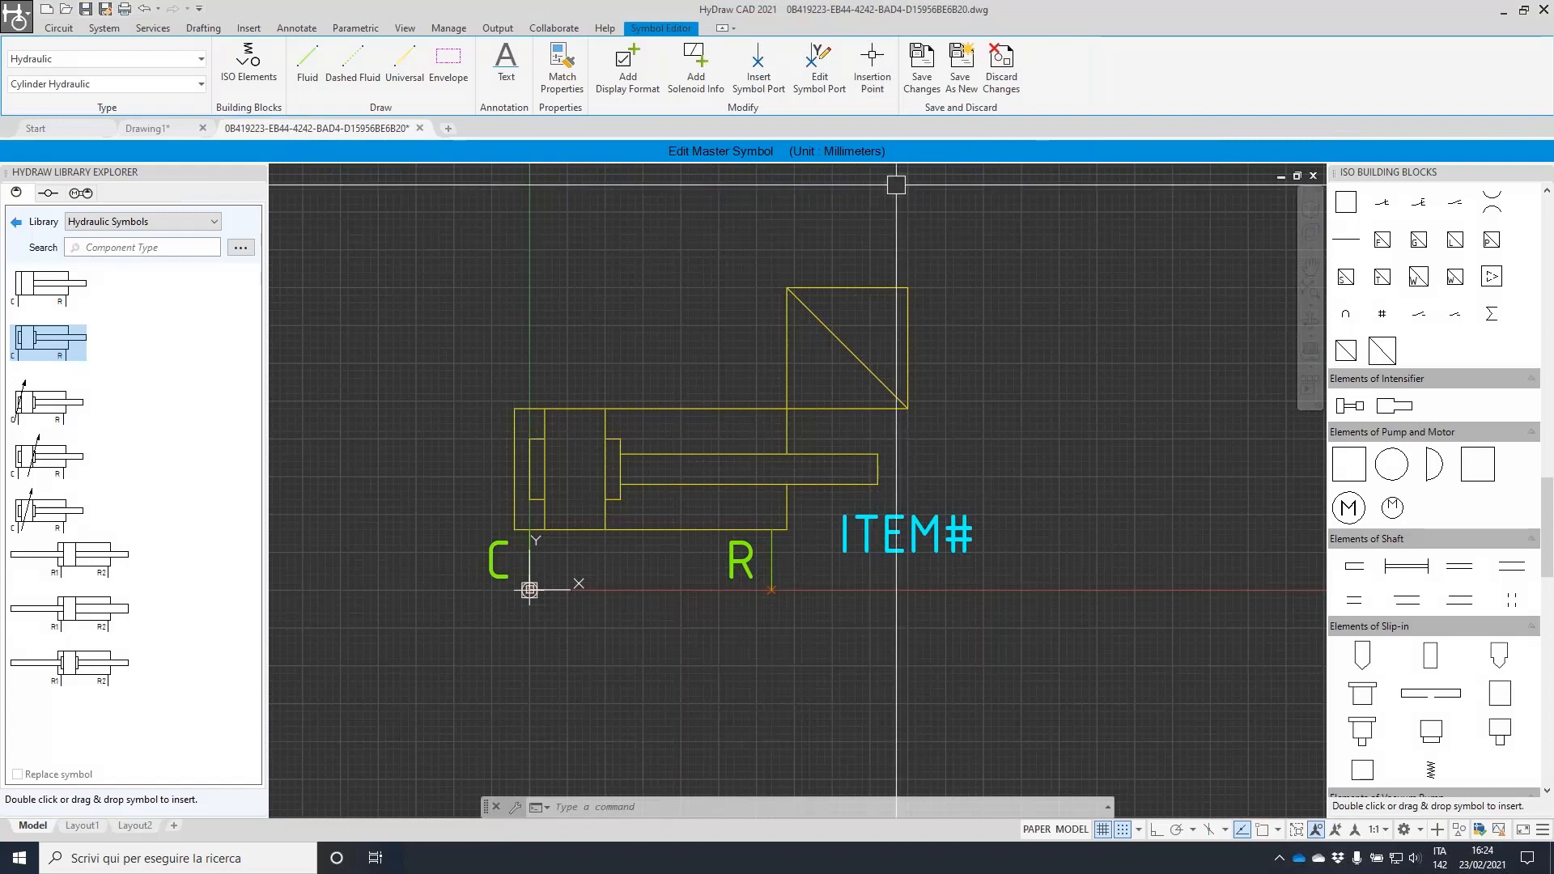
left_click(771, 590)
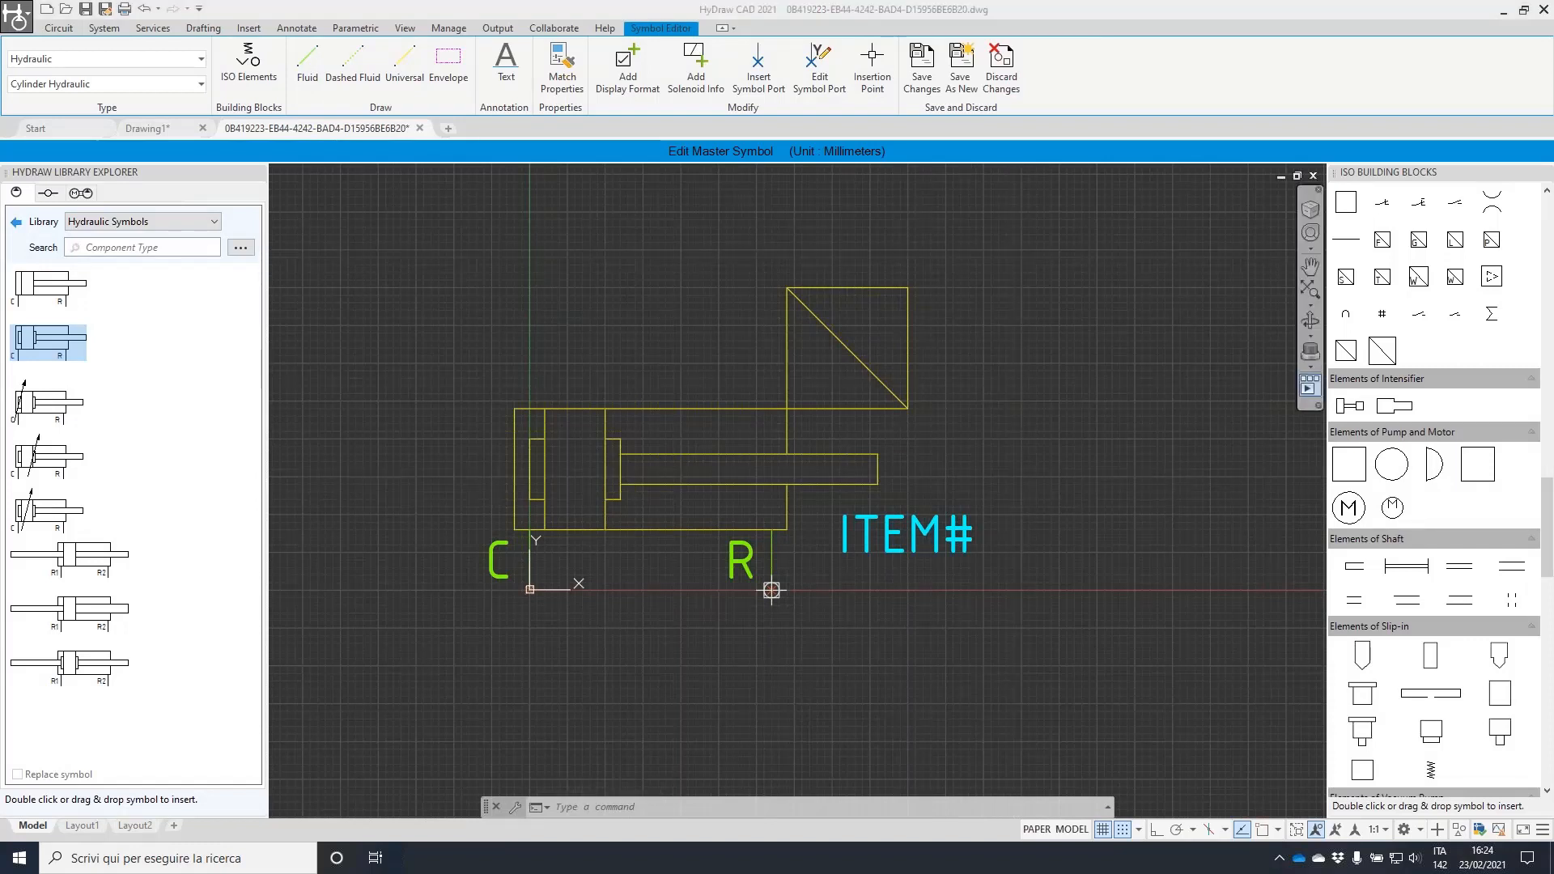
mouse_move(817, 124)
left_mouse_down()
mouse_move(789, 175)
mouse_move(874, 133)
mouse_move(805, 126)
left_mouse_up()
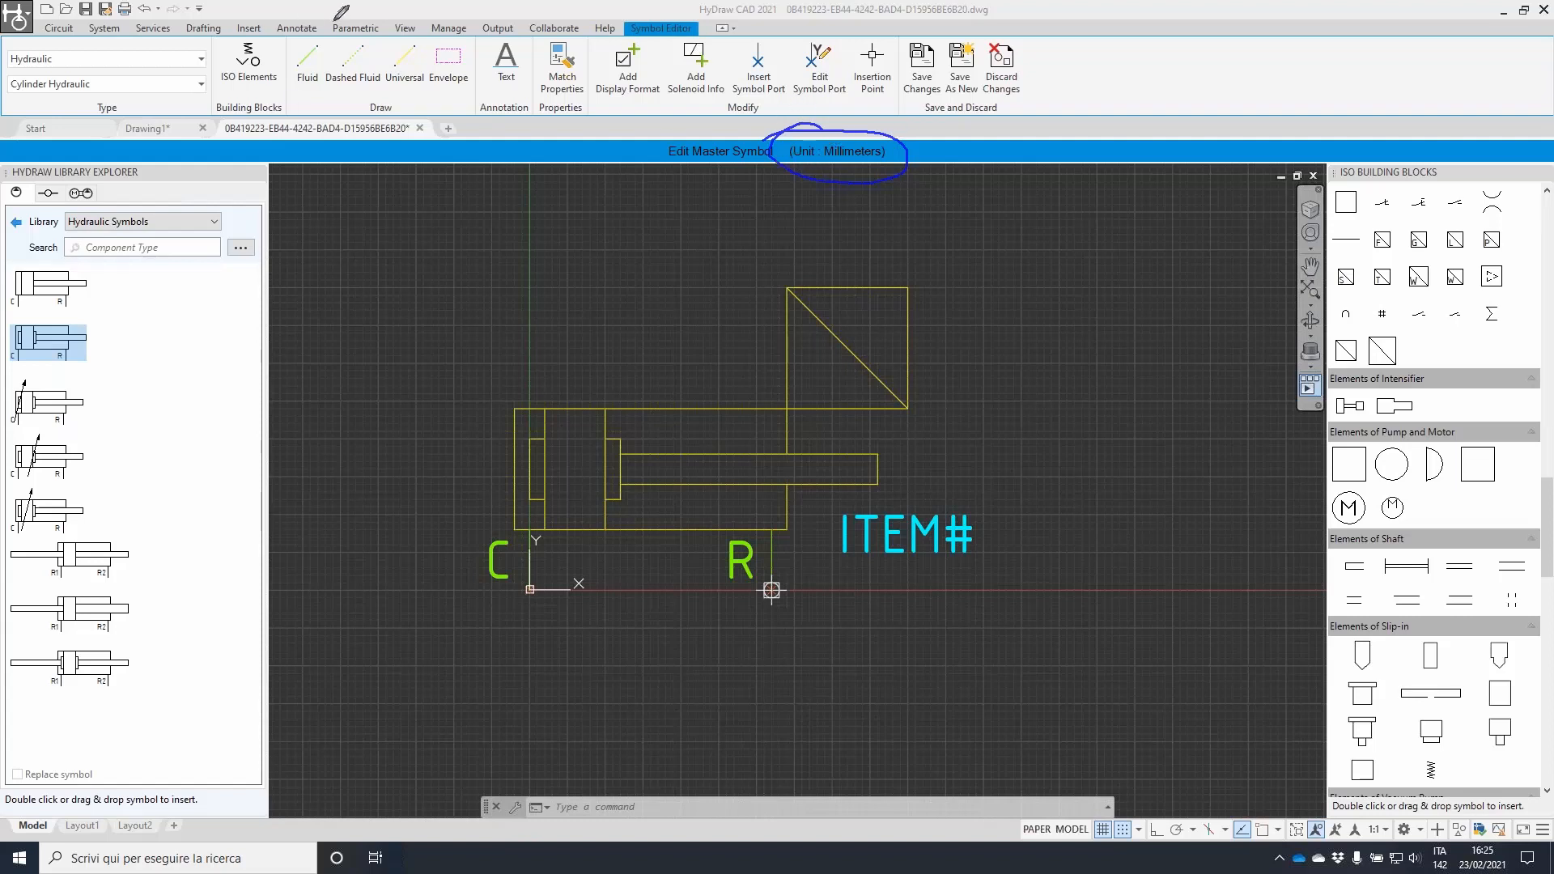
left_click_drag(285, 26, 282, 96)
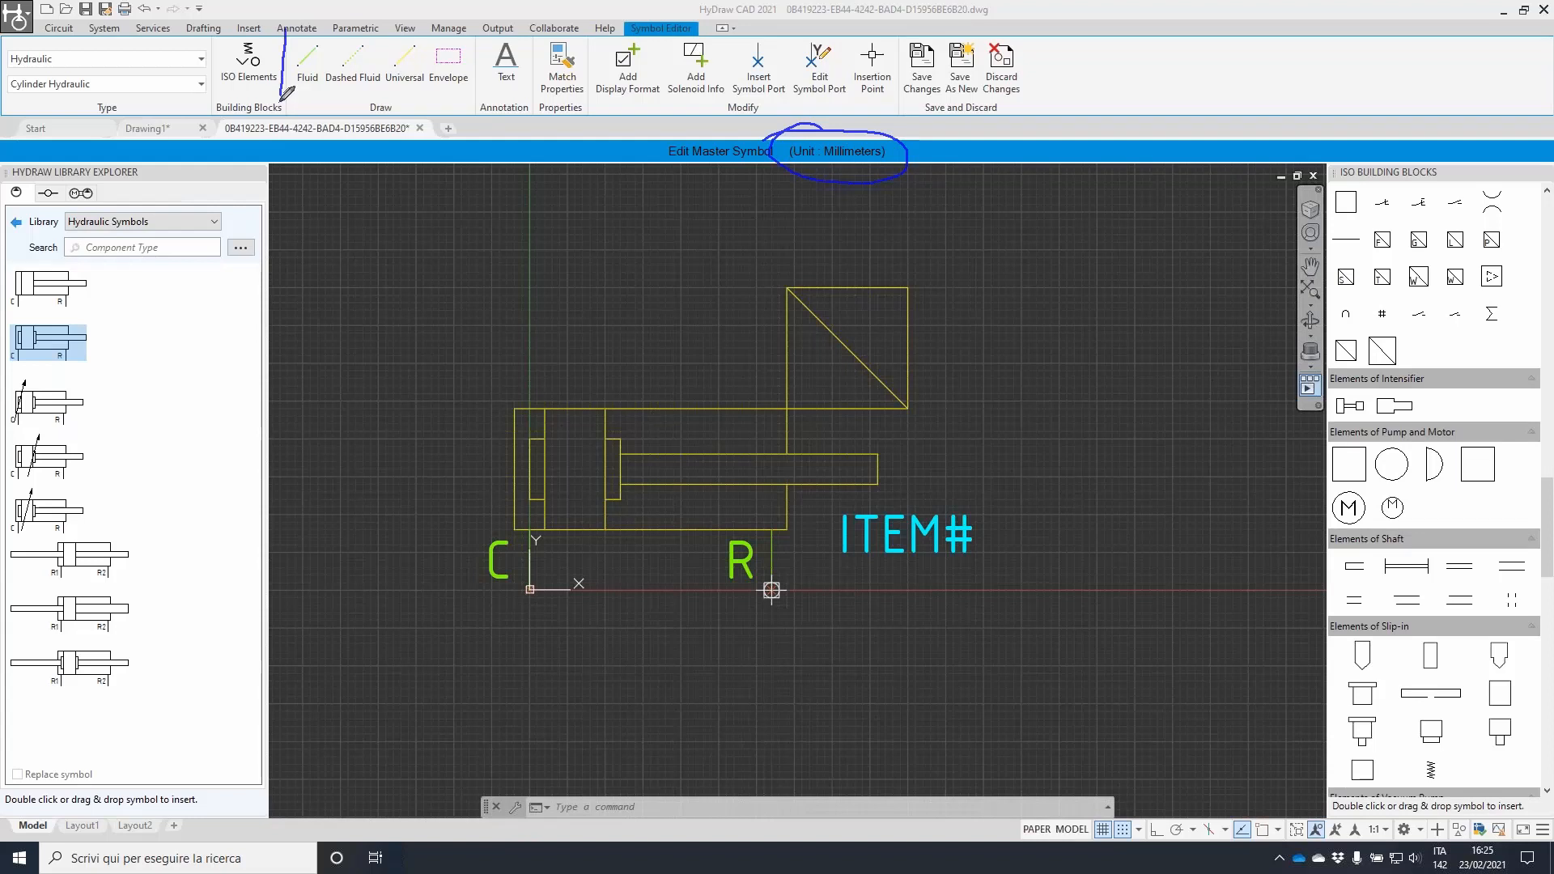
left_click_drag(282, 98, 283, 27)
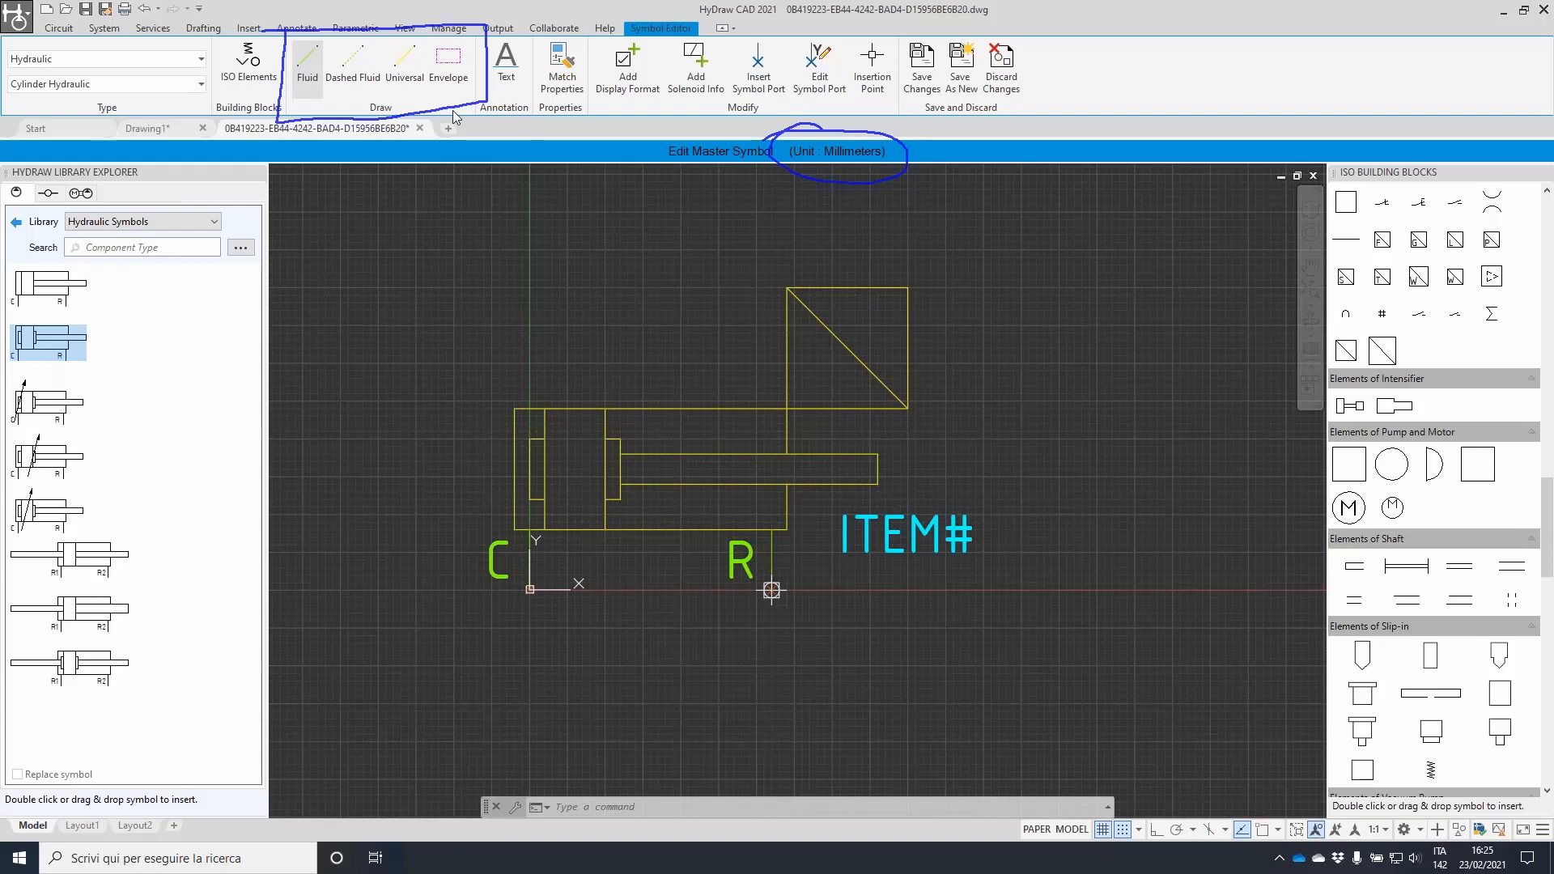
- Draw a stepped fluid line of four segments in the free area beside the diagonal square
left_click(915, 227)
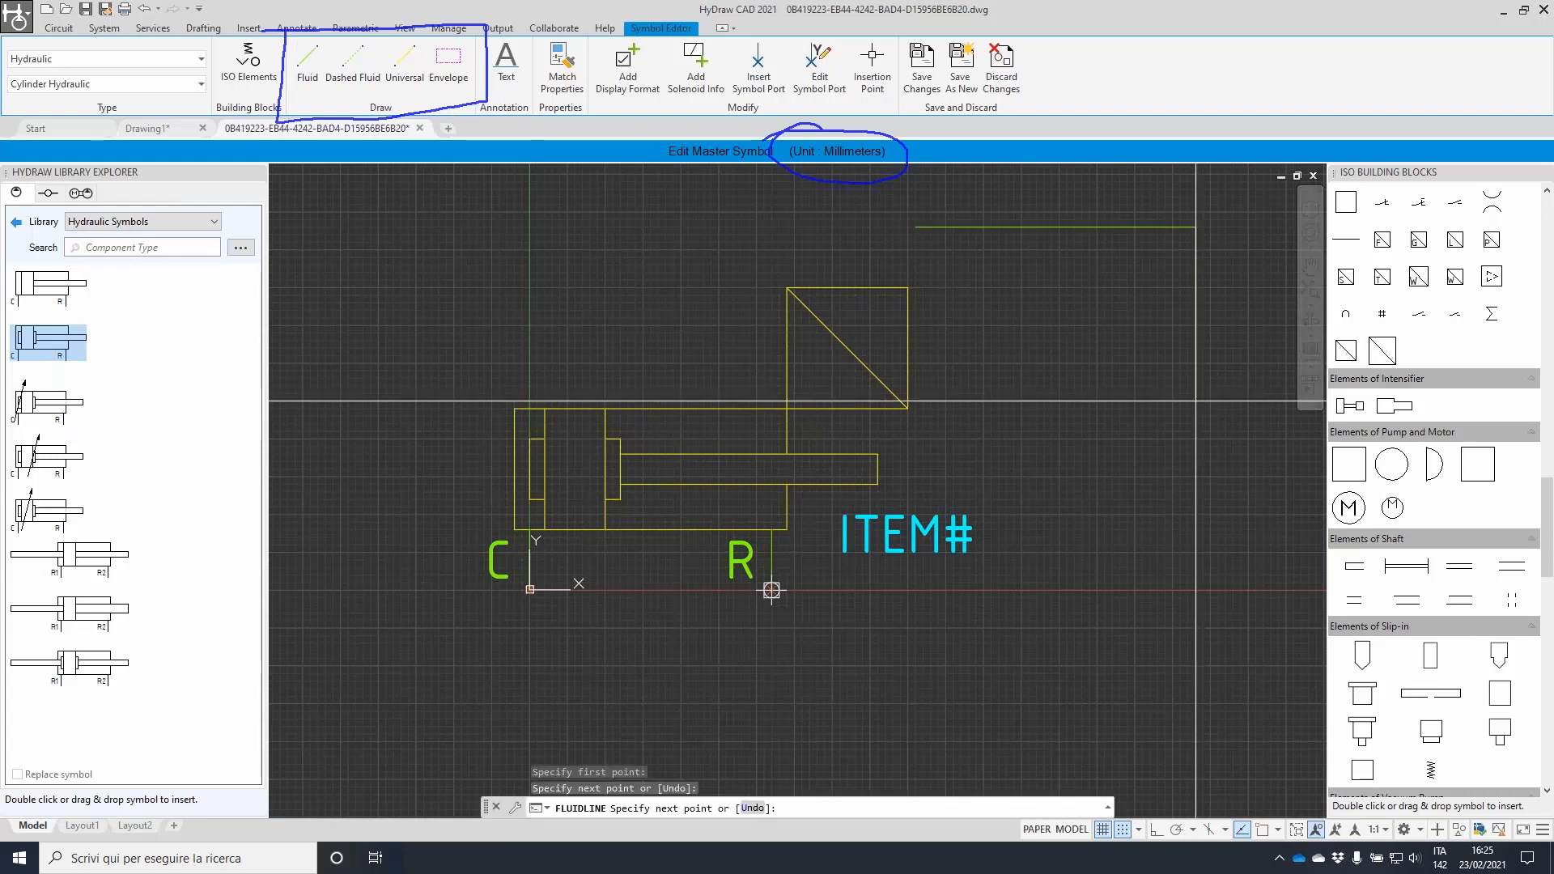
left_click(1196, 227)
left_click(1196, 401)
left_click(1051, 400)
left_click(1051, 478)
key("Escape")
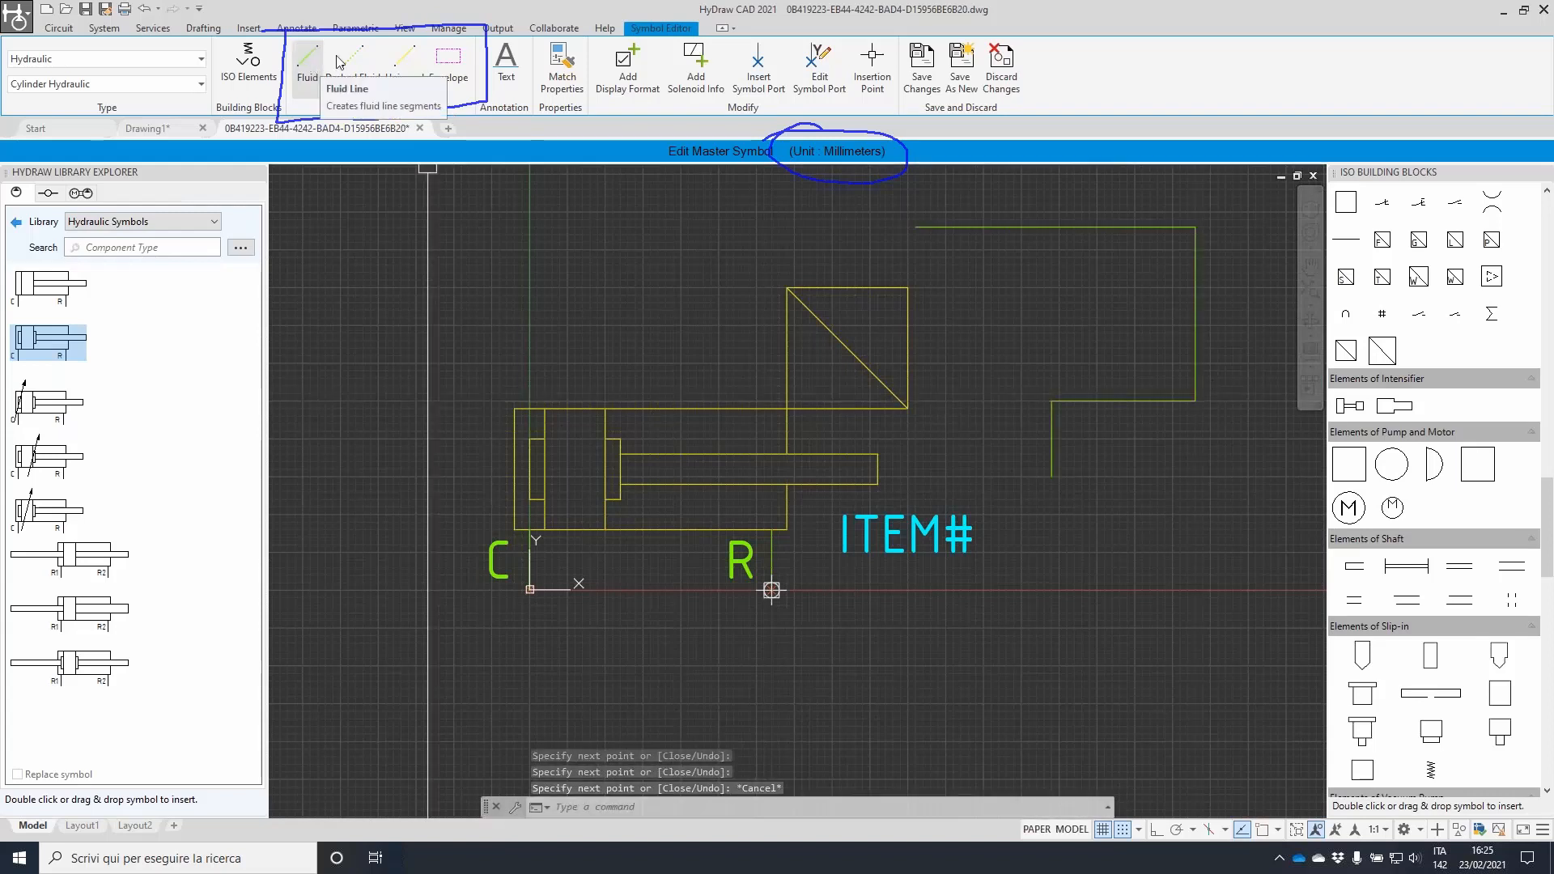
- Draw an envelope rectangle around the whole cylinder symbol, the ITEM# label and the stepped fluid line
left_click(448, 60)
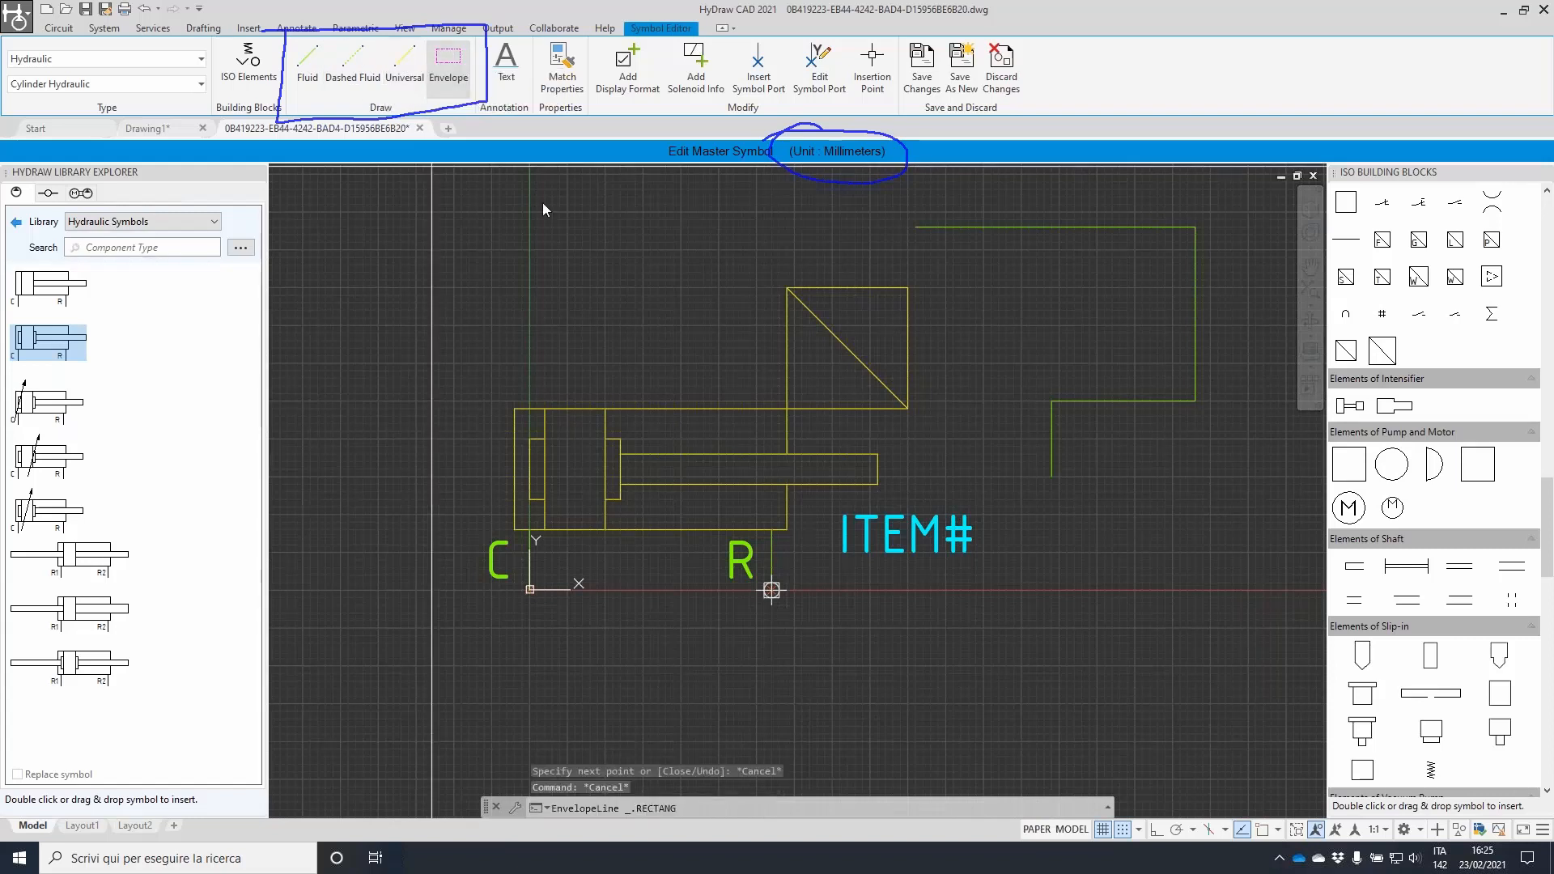
left_click(440, 189)
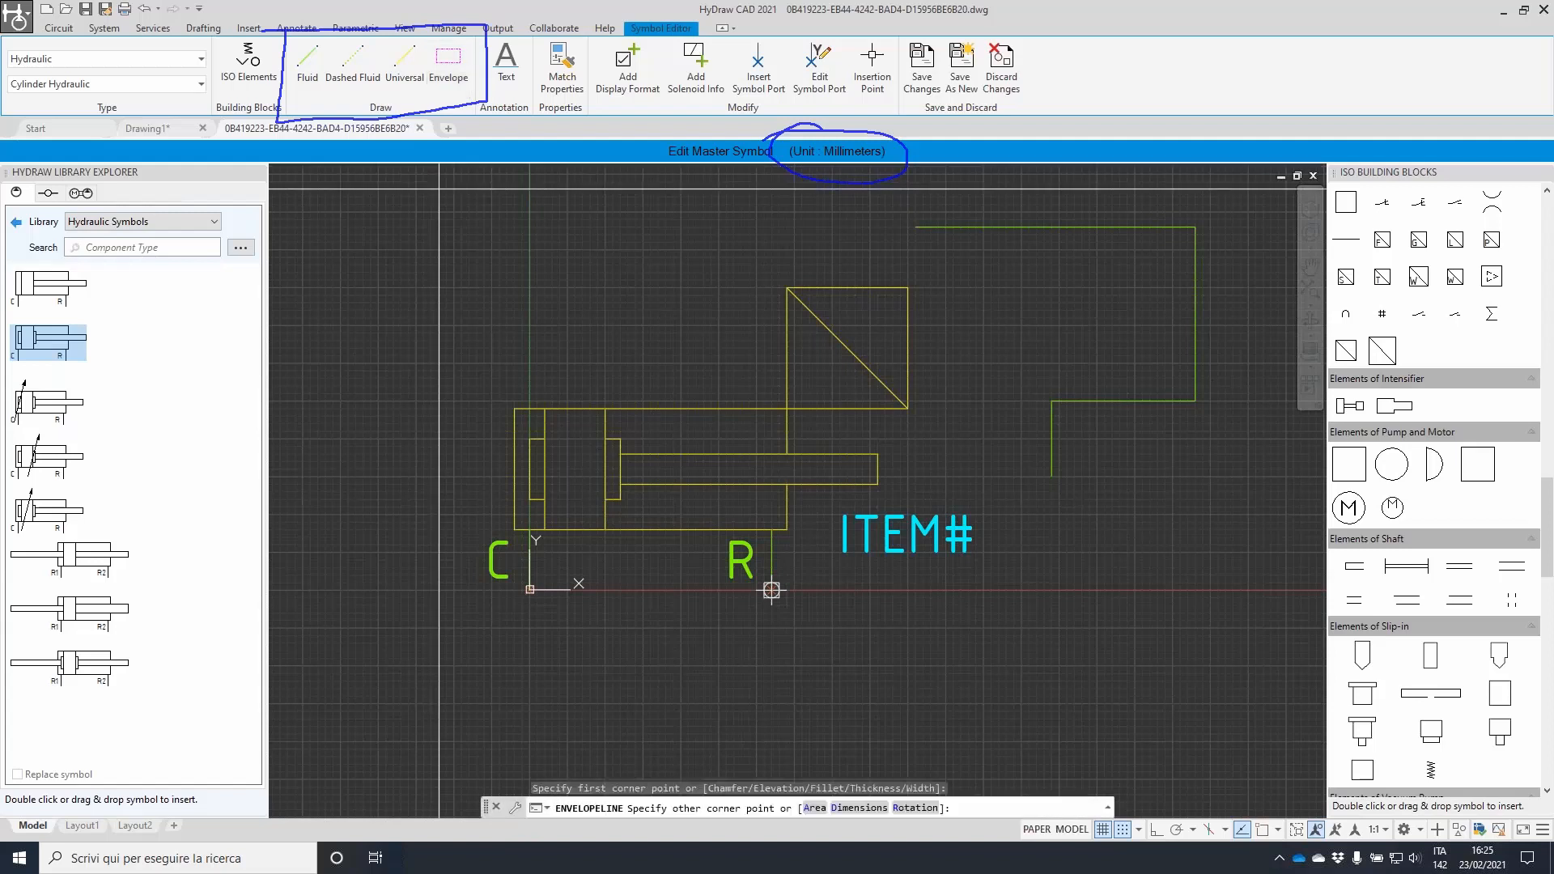
left_click(1226, 665)
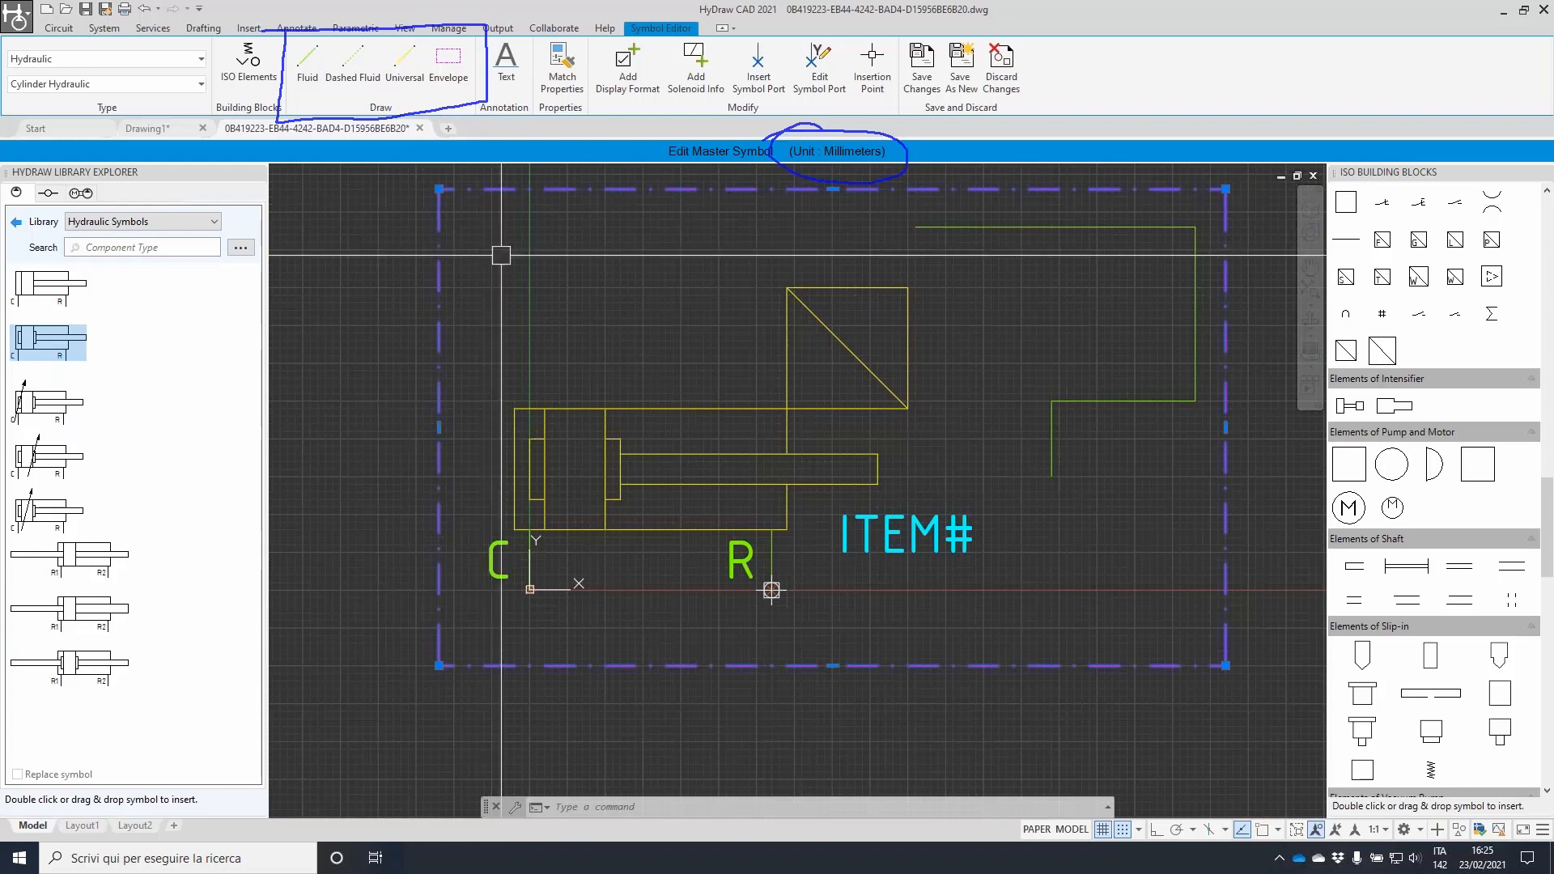
key("Escape")
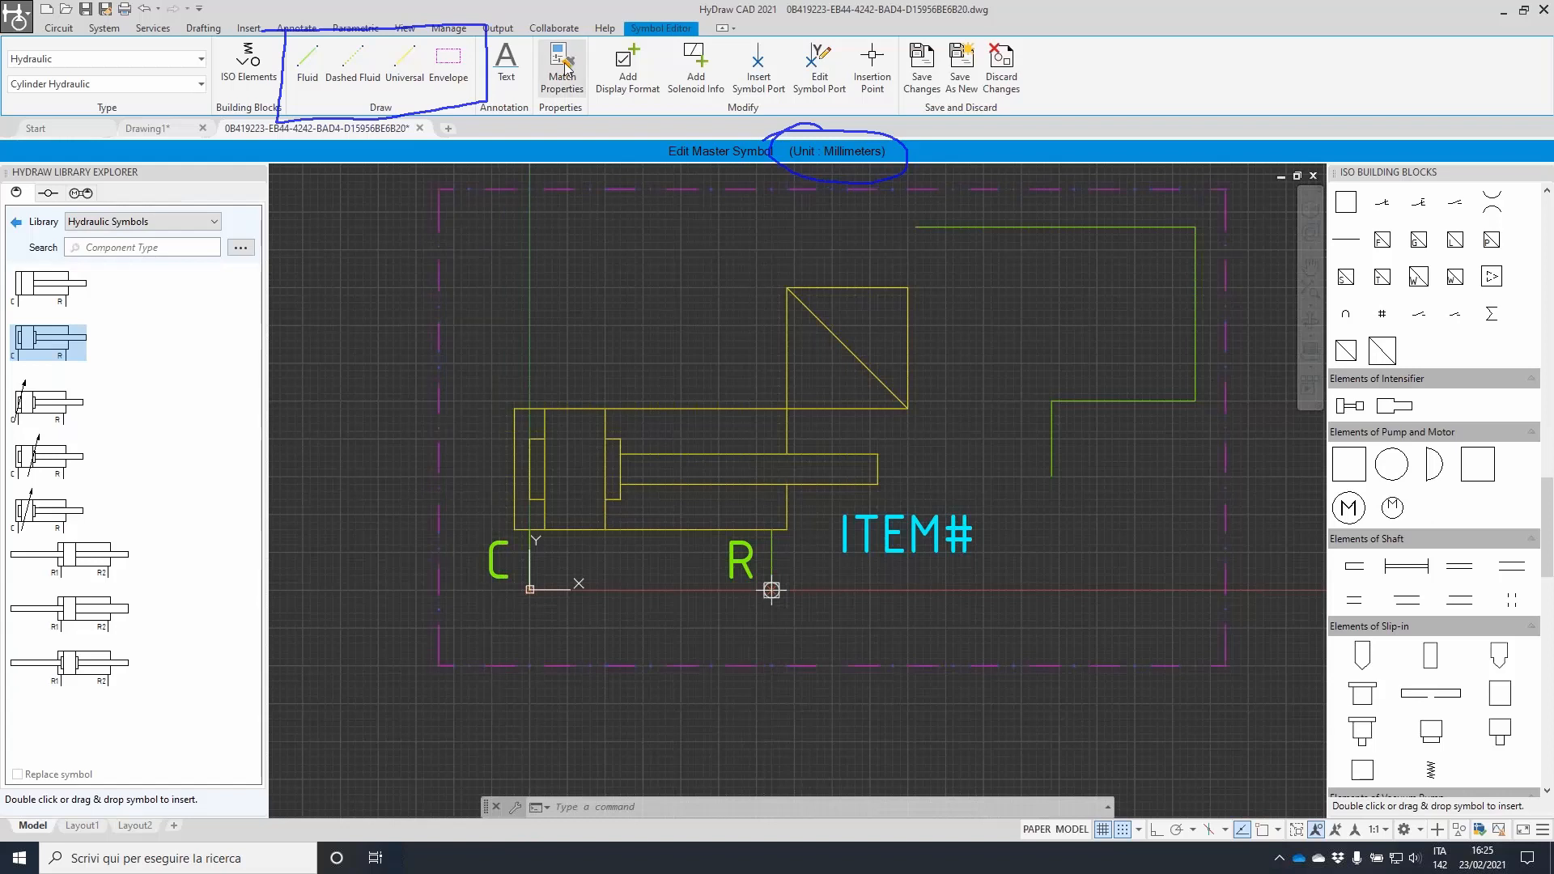
- Match the properties of the envelope rectangle onto all segments of the stepped fluid line
left_click(563, 65)
left_click(1222, 353)
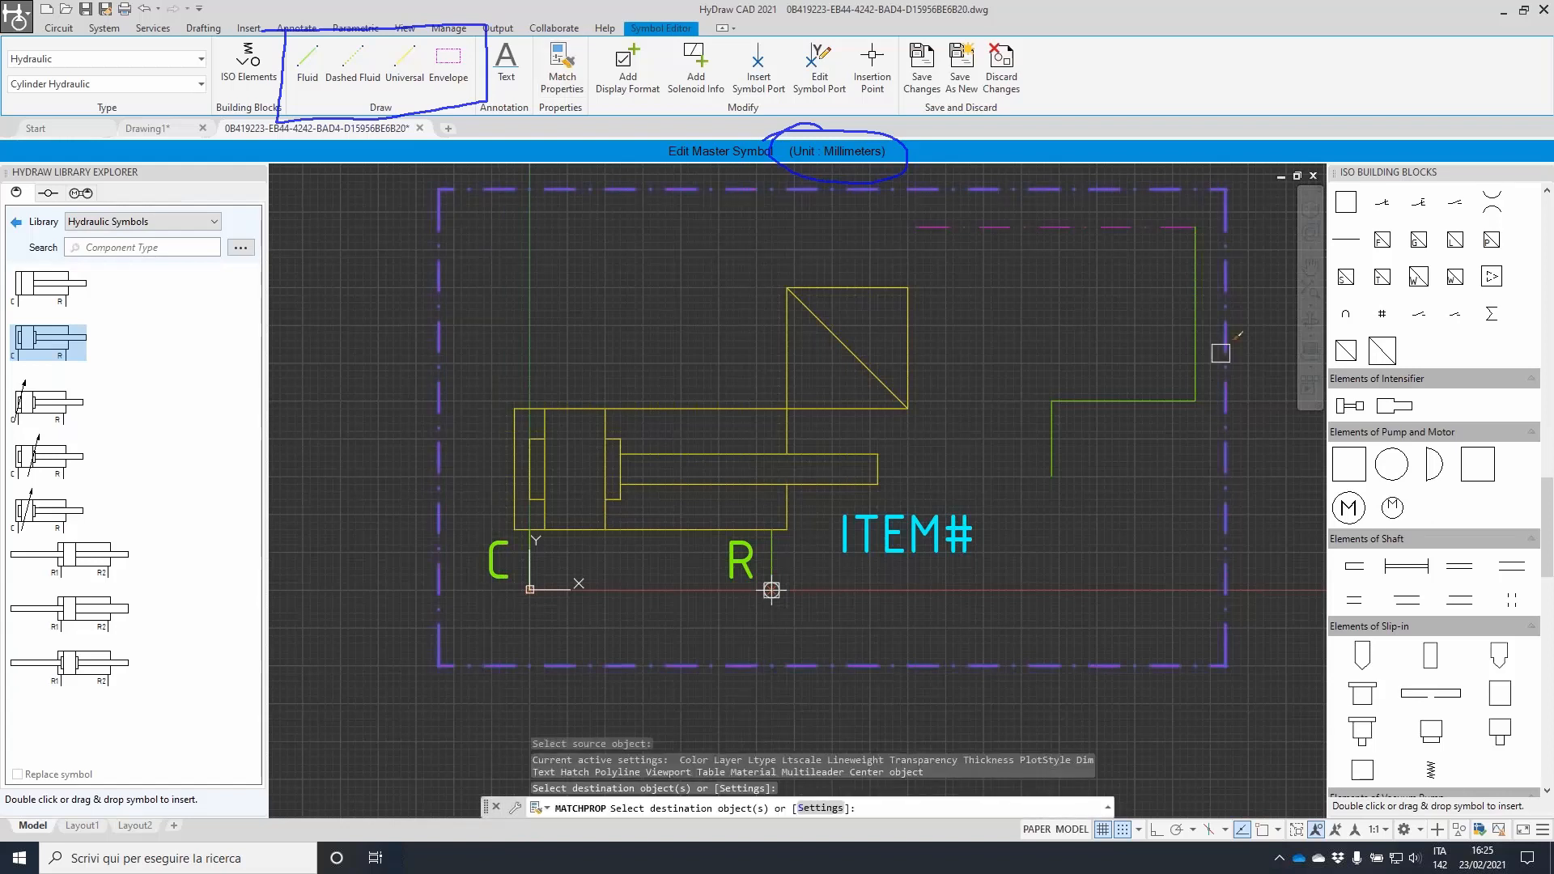
left_click(1049, 415)
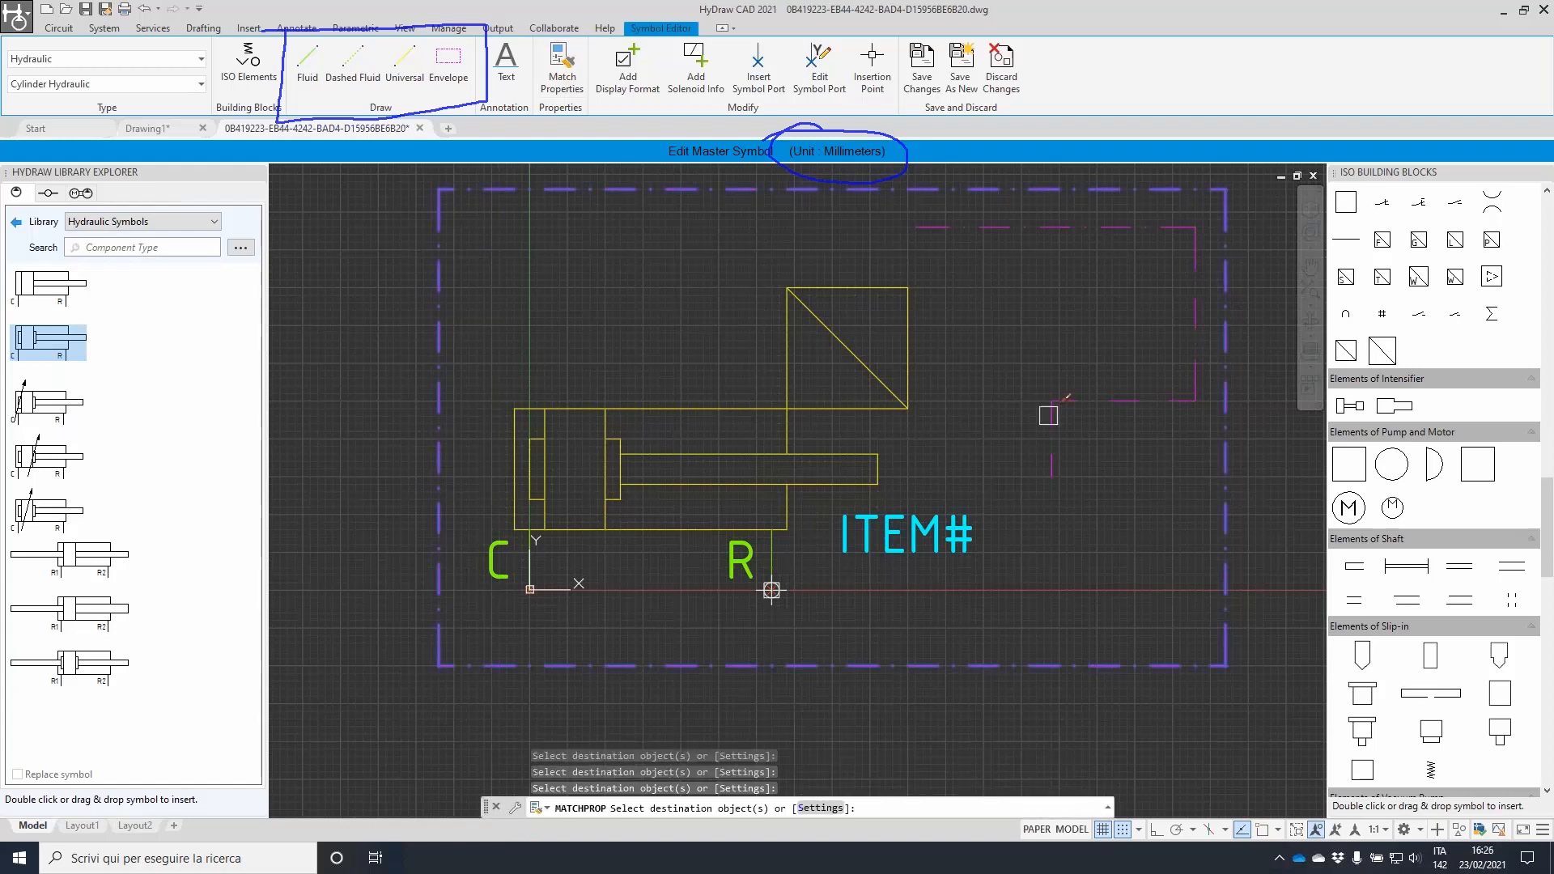
key("Escape")
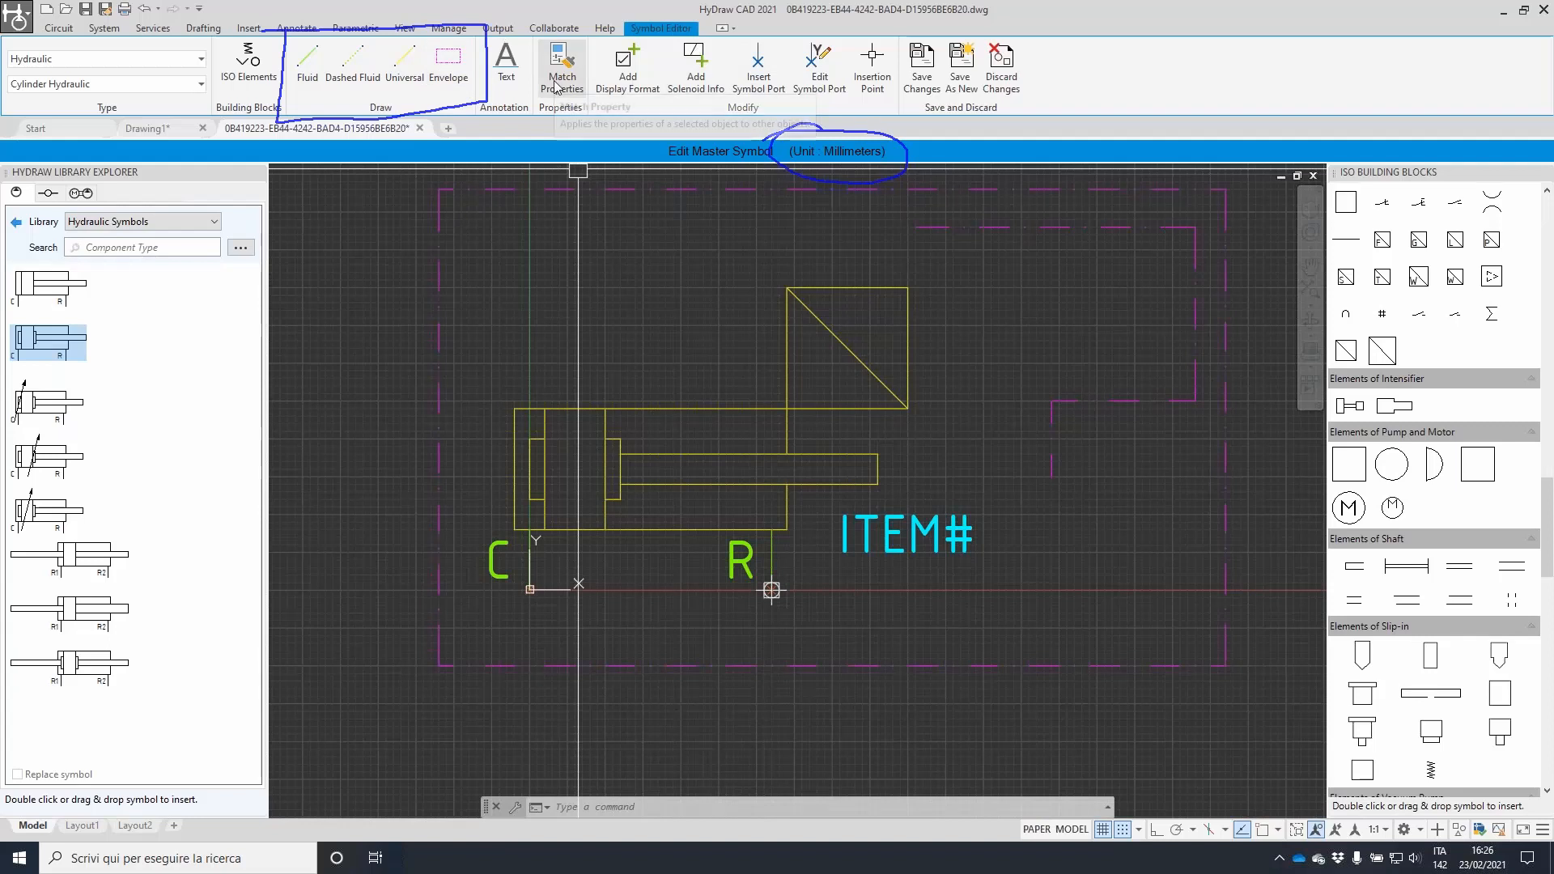
- Add the Cylinder Size display format above the cylinder body without rotating it
left_click(624, 75)
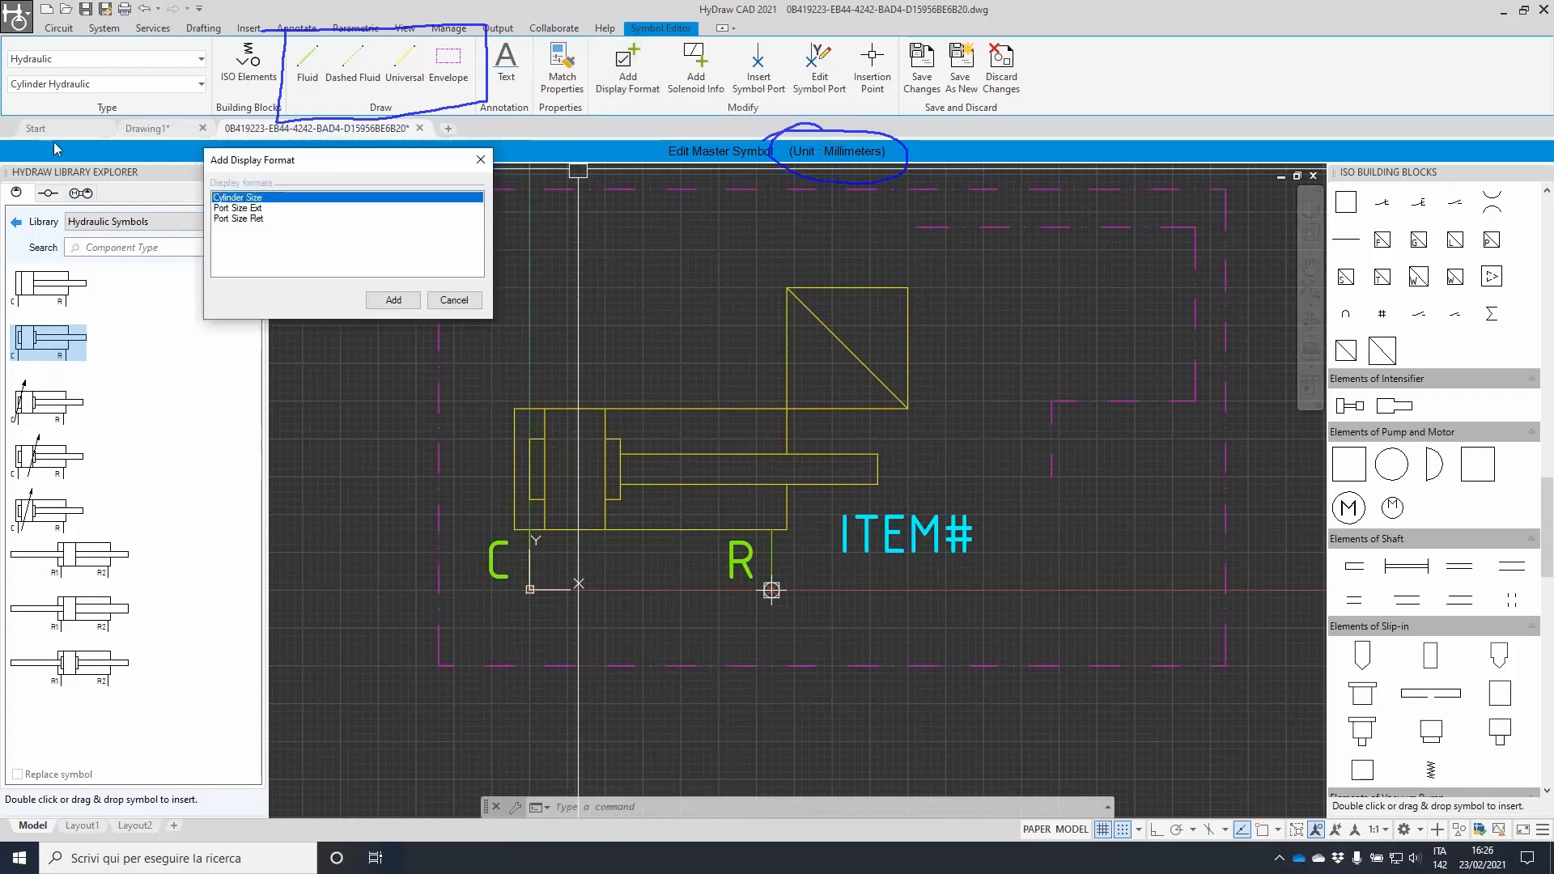
left_click(394, 301)
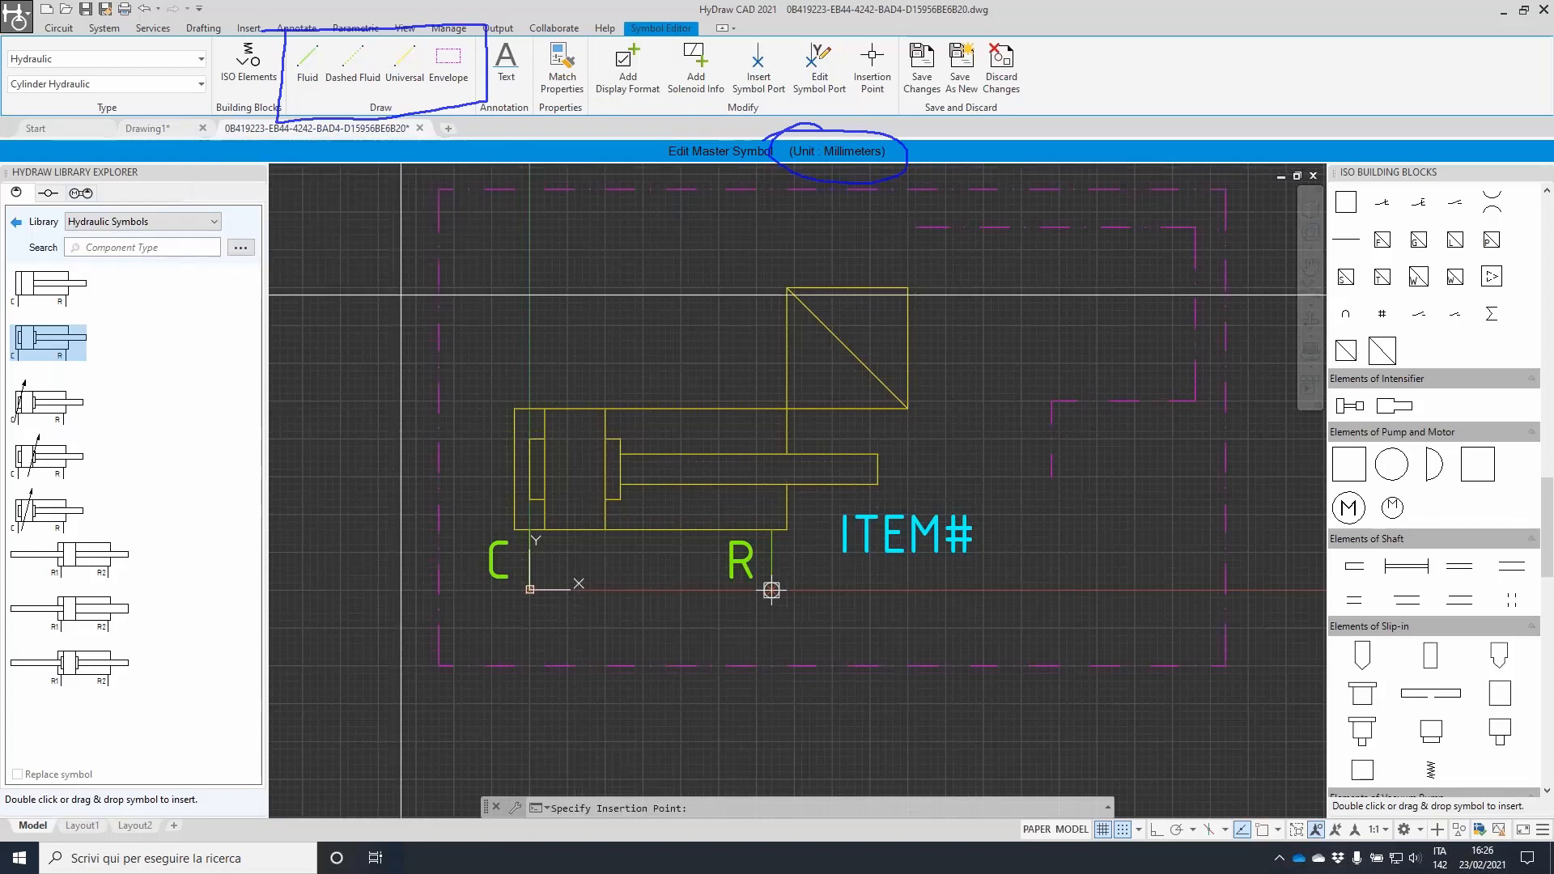
left_click(492, 386)
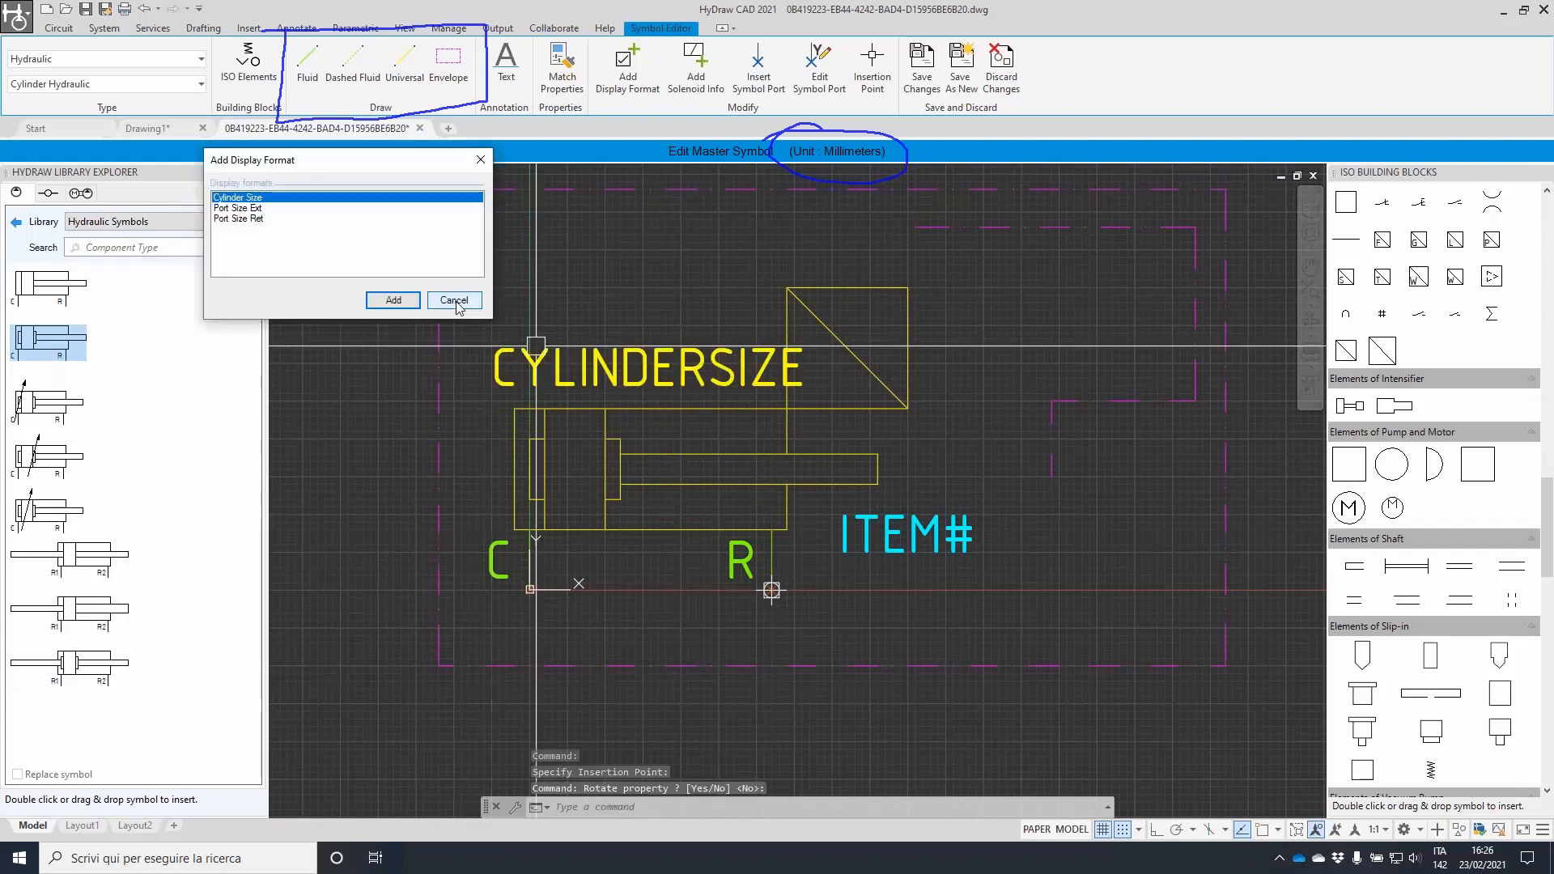
key("Return")
key("Return")
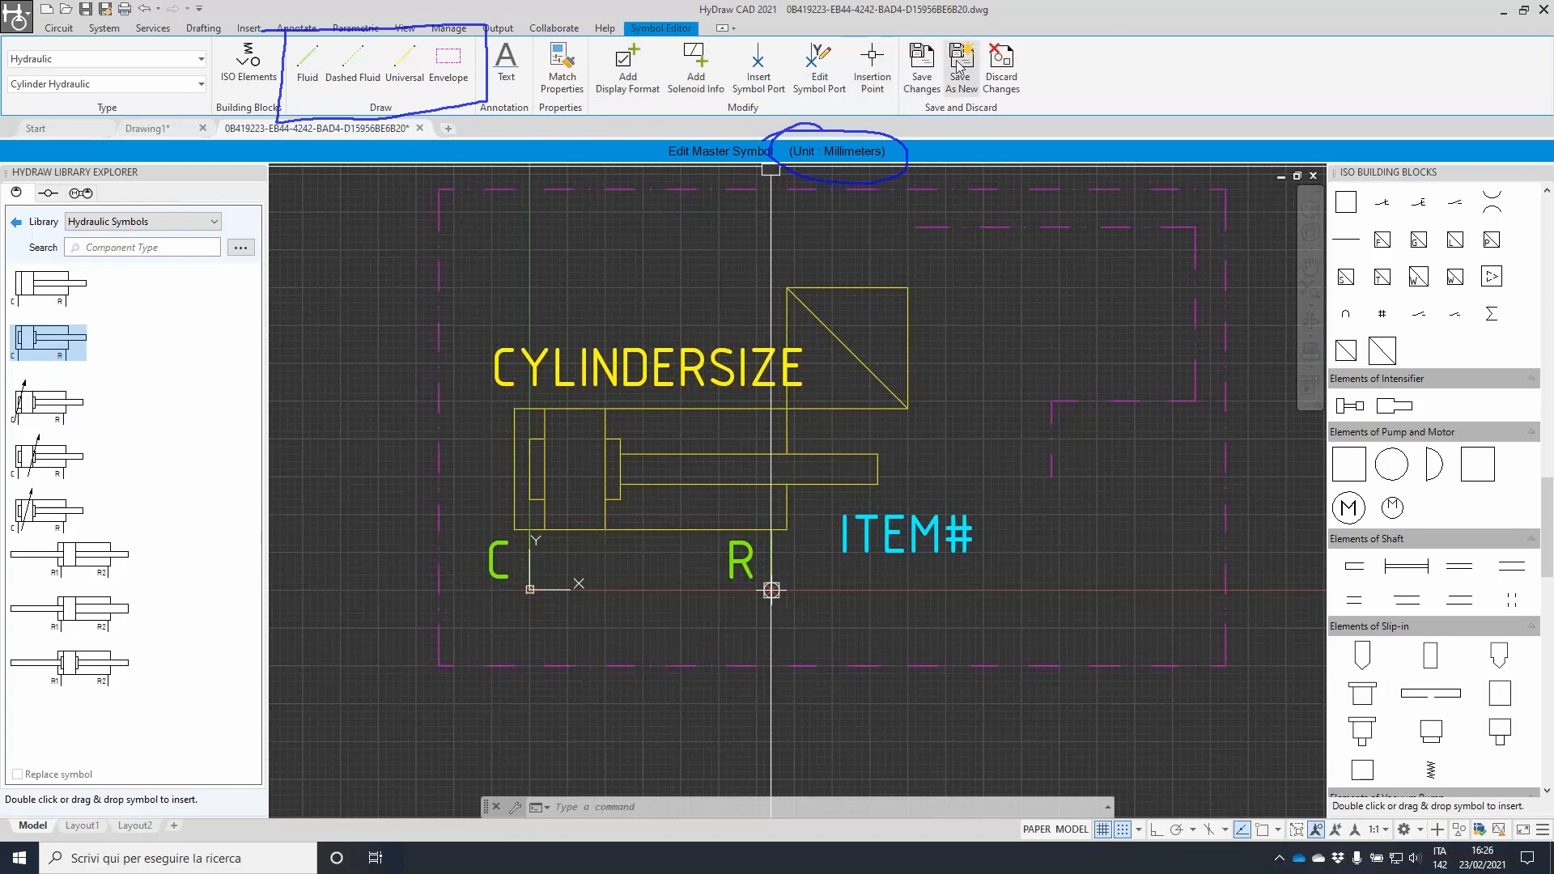
- Discard all edits to the cylinder master symbol and return to the schematic drawing
left_click(1000, 67)
left_click(1431, 603)
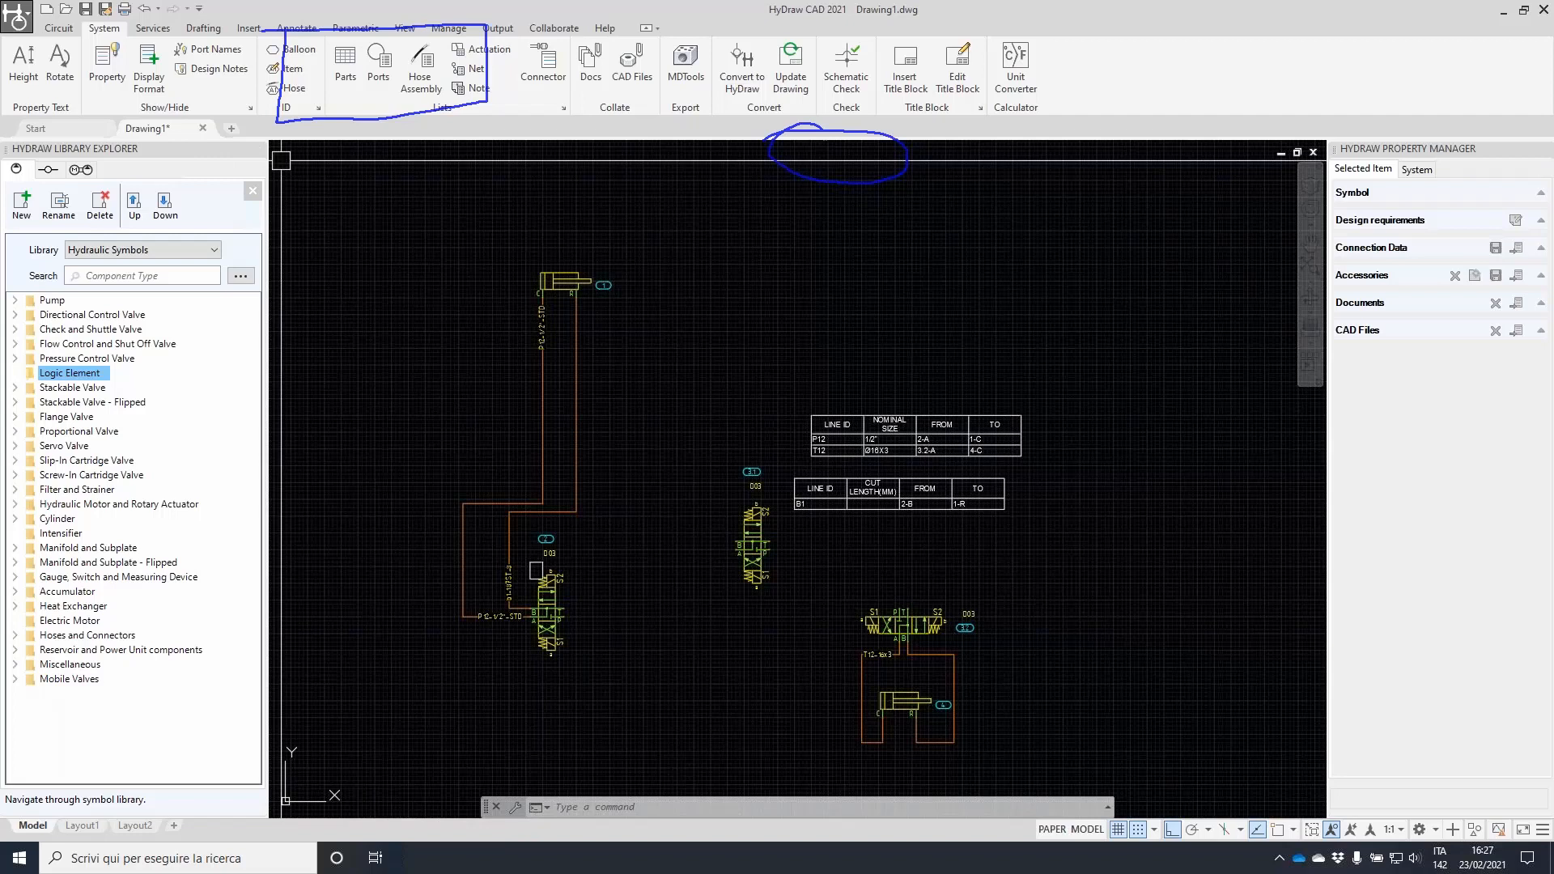
- Insert the first Logic Element symbol, with port A above port B, in the free area to the right of cylinder 1
double_click(98, 373)
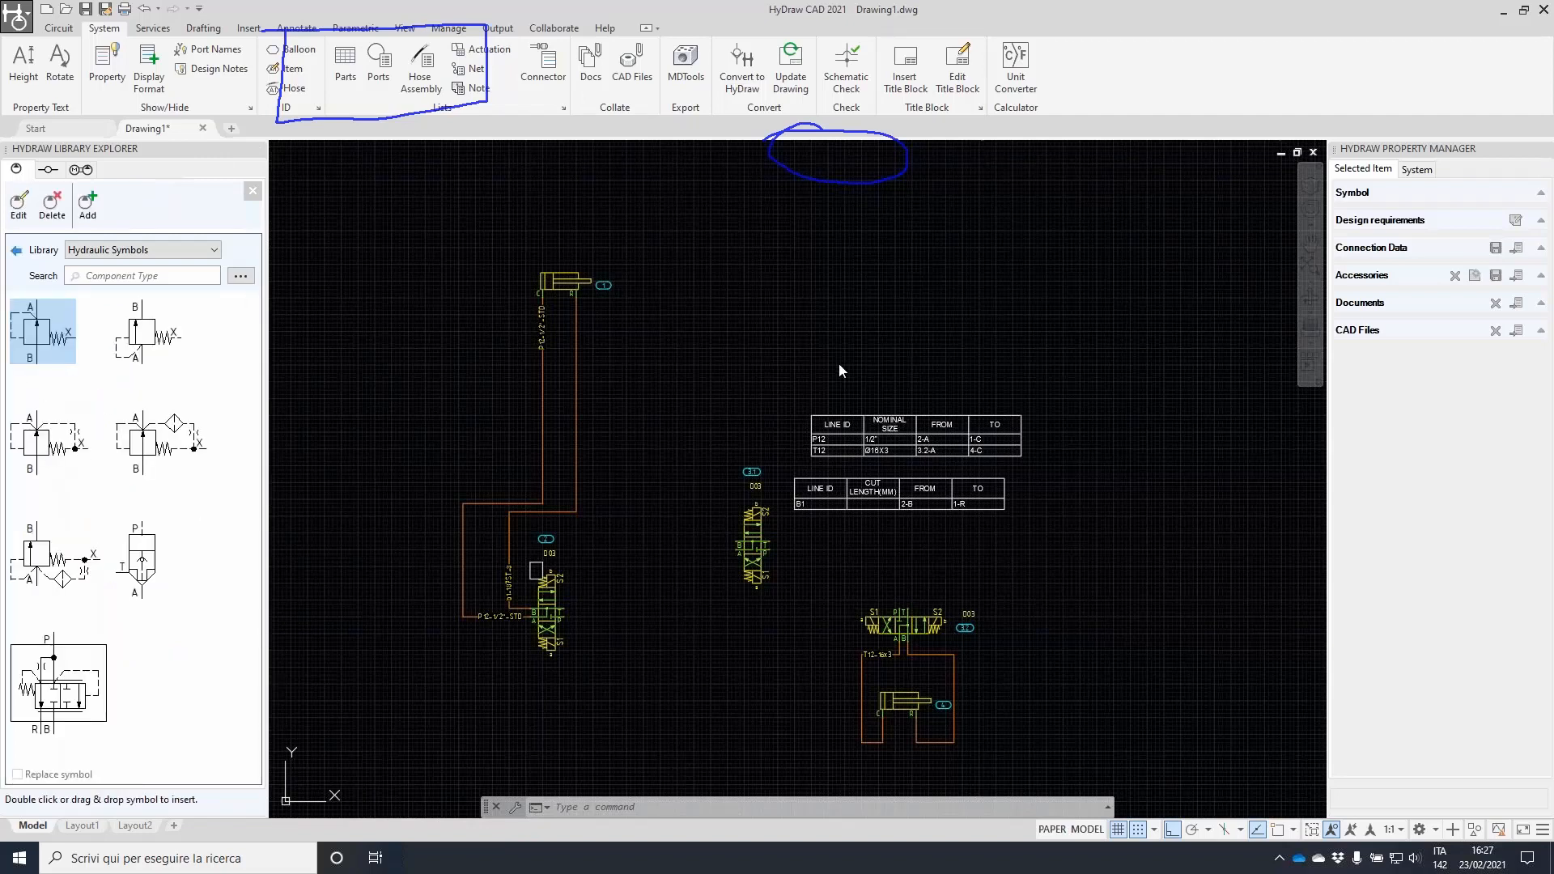
left_click(715, 298)
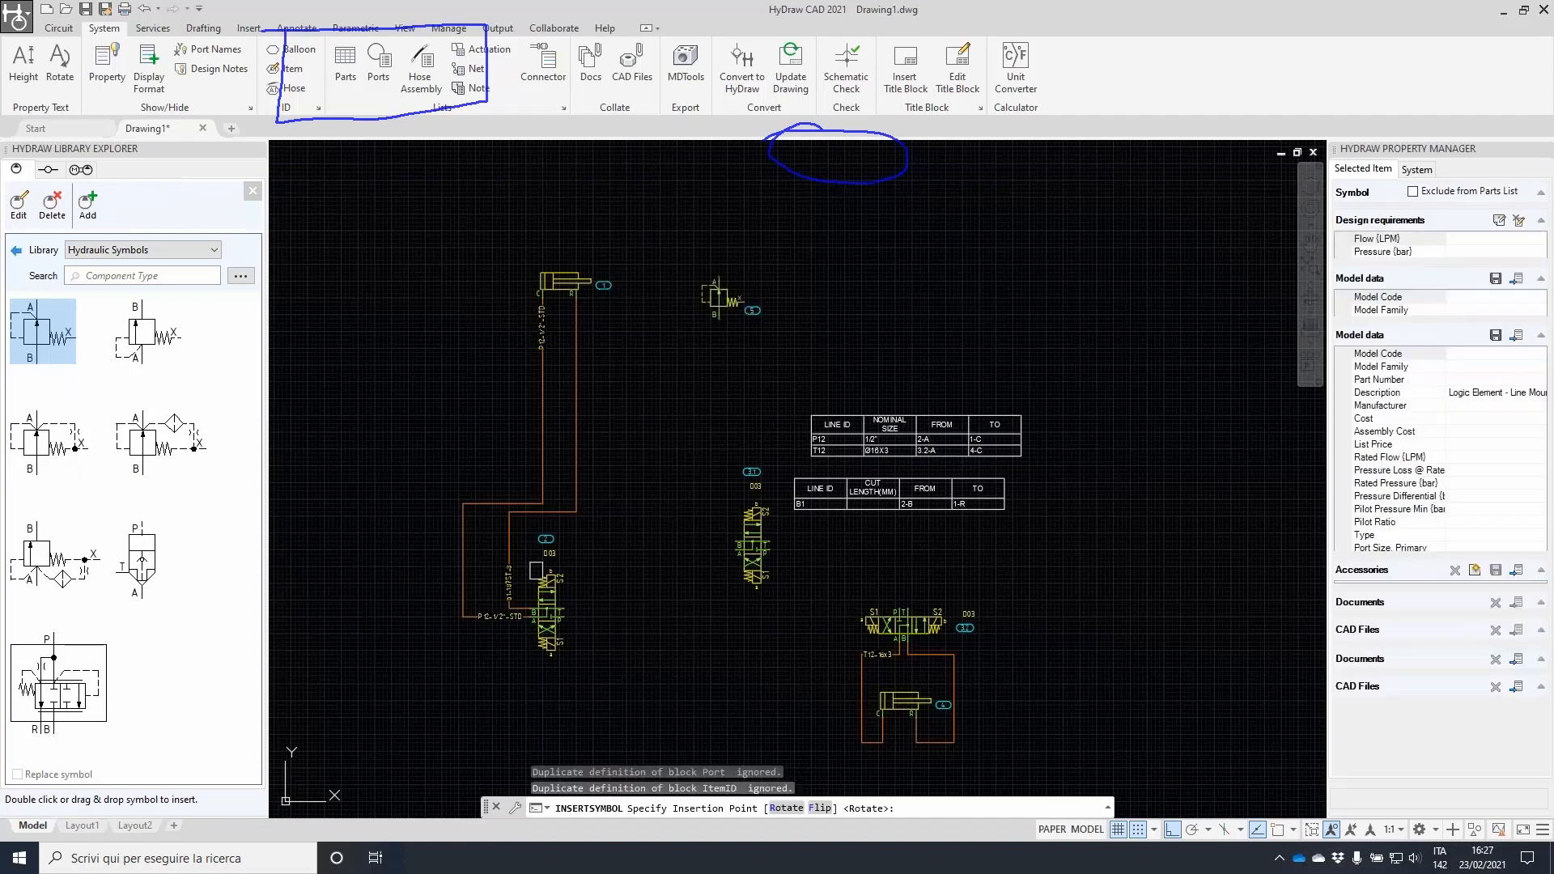
scroll(725, 294, "up", 3)
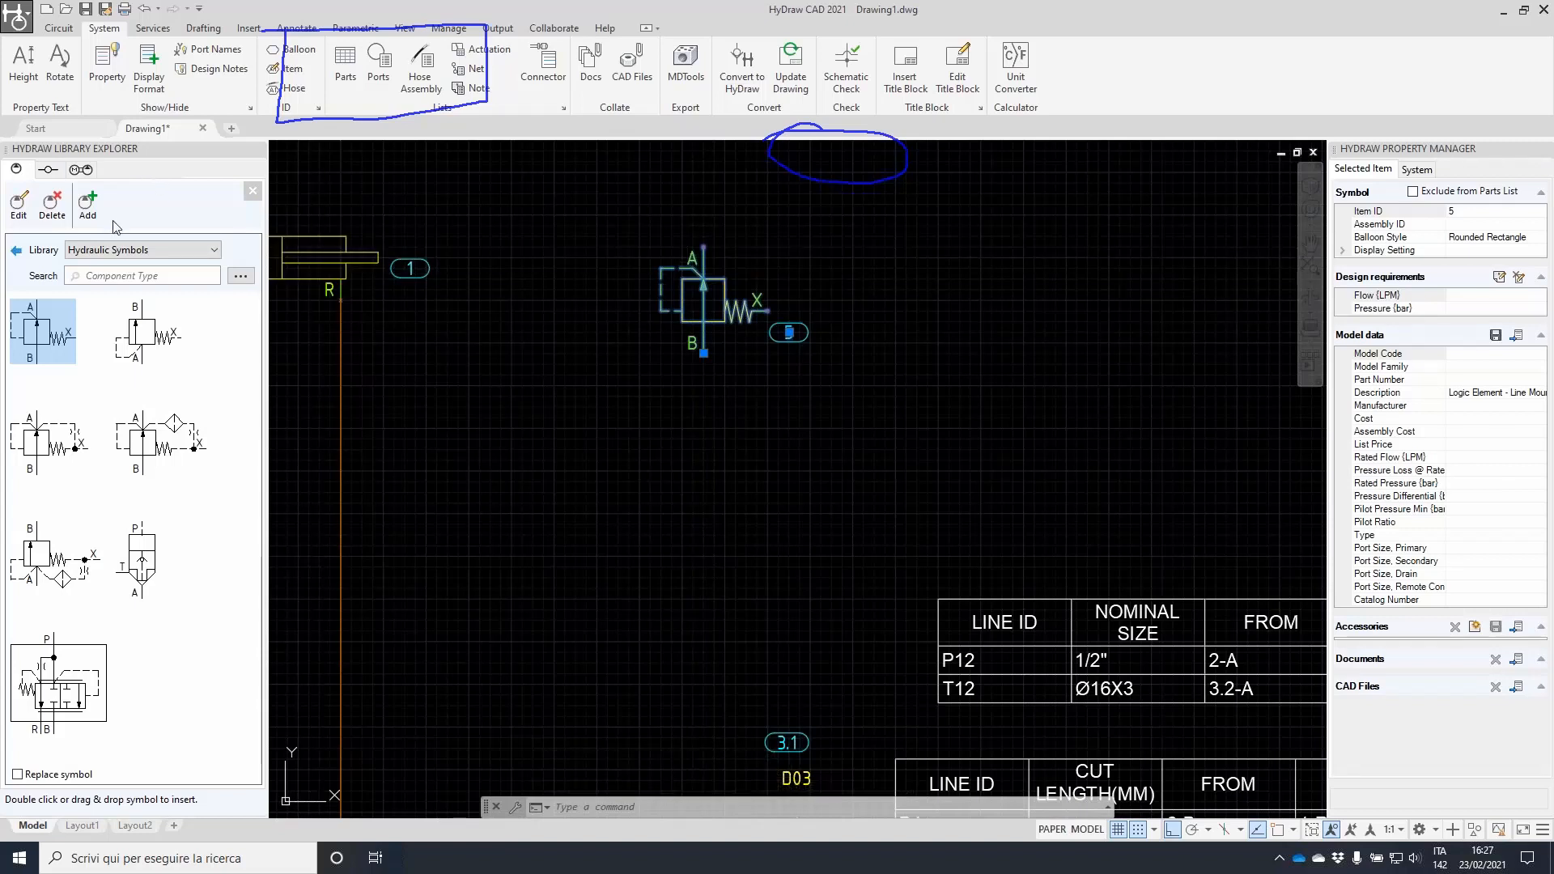
- Insert the second Logic Element symbol, with port B above port A, to the right of the first one and leave library editing
left_click(148, 332)
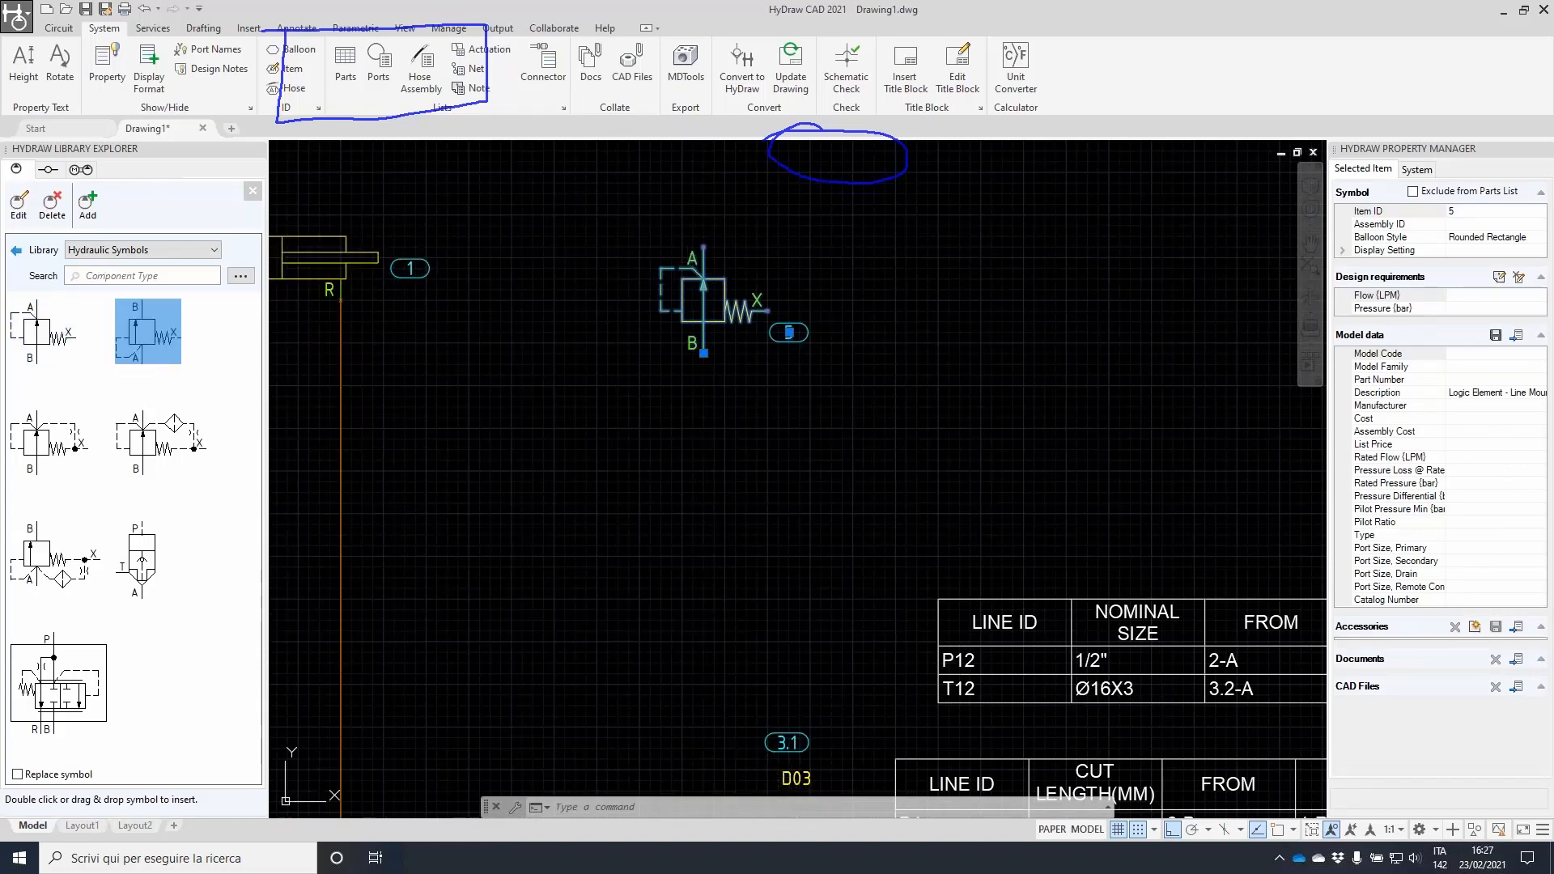
double_click(148, 332)
left_click(1012, 348)
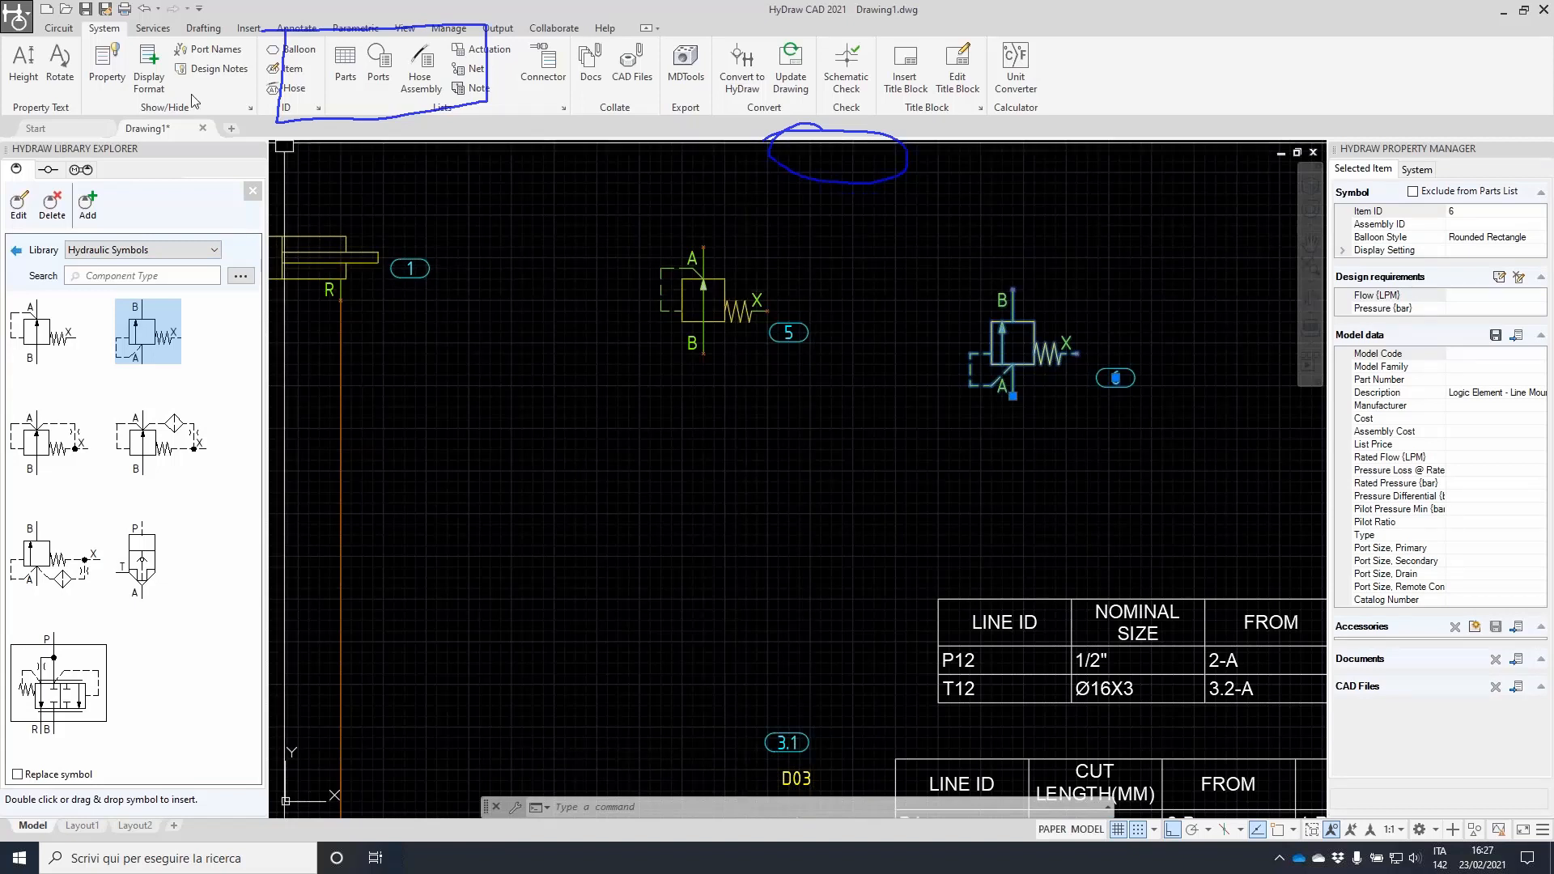
left_click(252, 191)
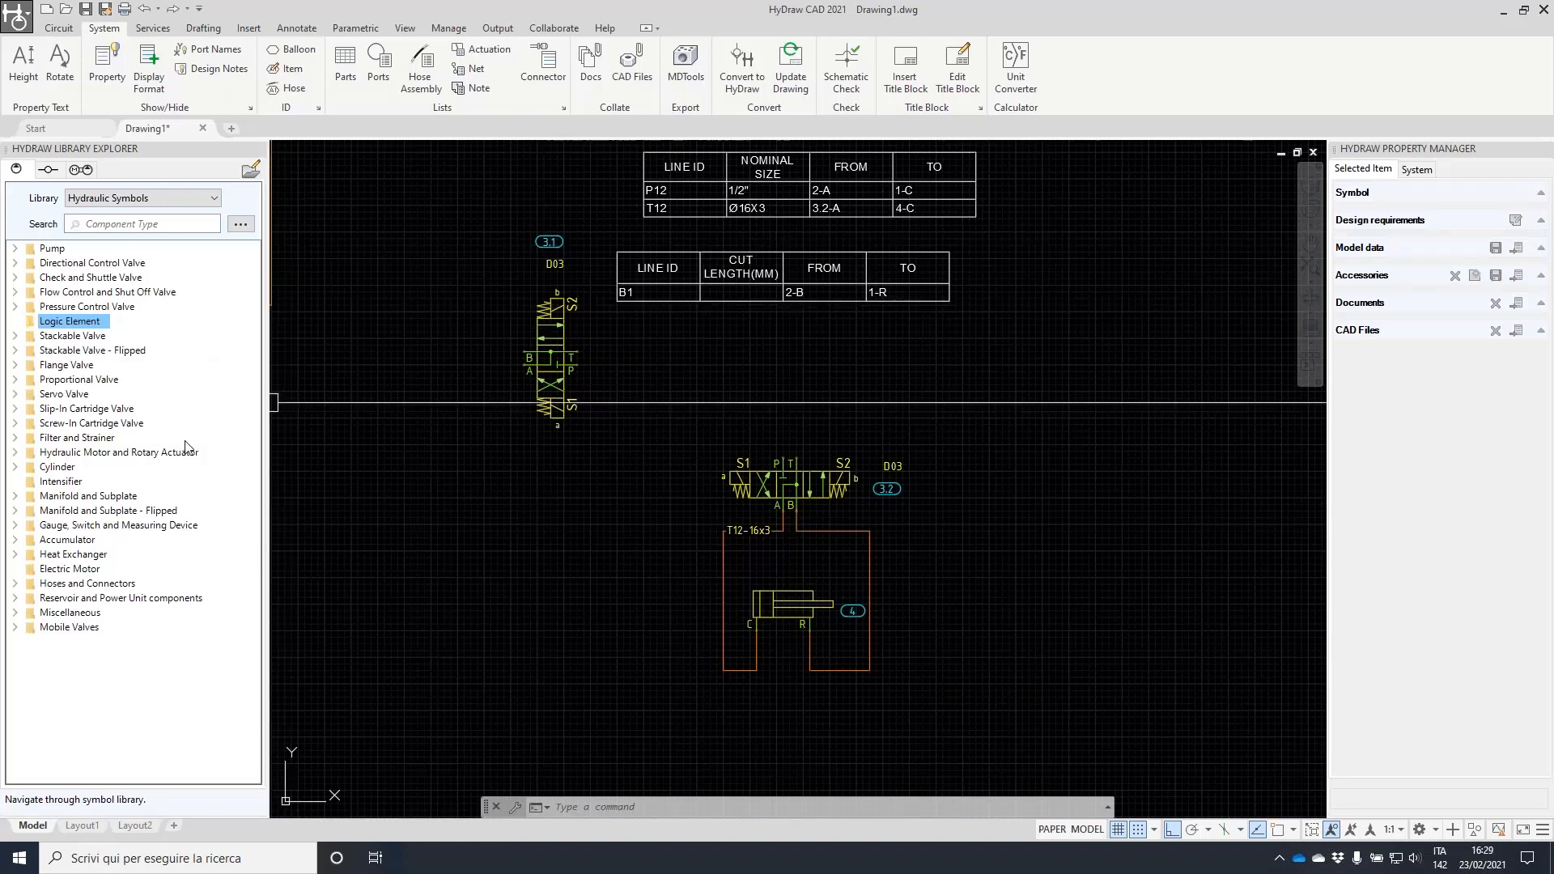
- Filter the hydraulic symbol library with the search term CHECK%SCREW
left_click(142, 227)
type("CHECK")
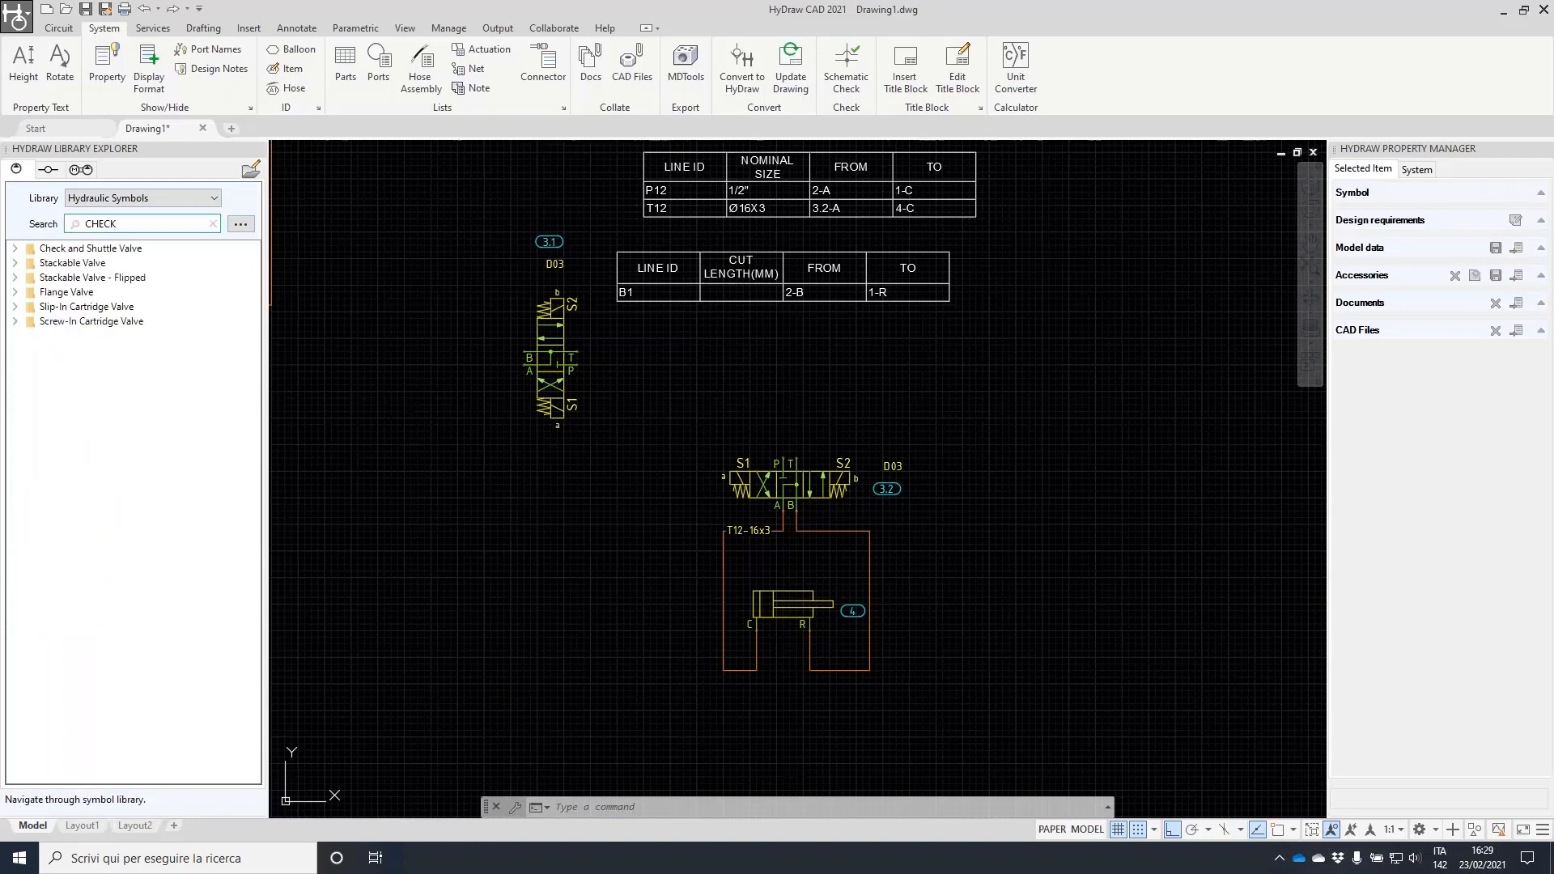
type("%SCREW")
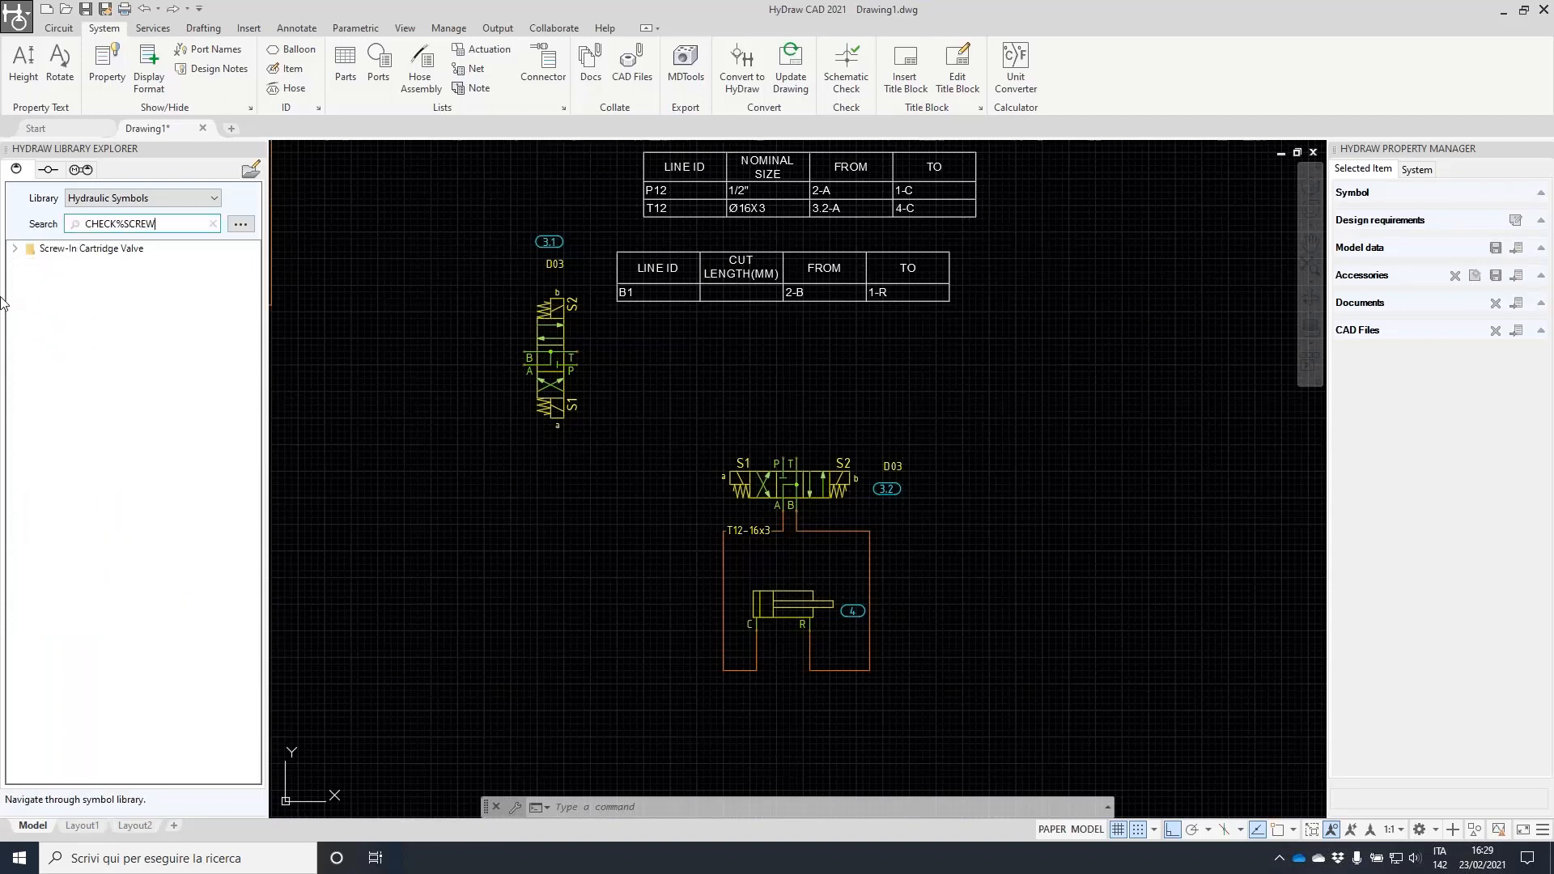
- Insert the first spring-loaded check valve from the Screw-In Cartridge Valve category in the free area to the right of valve 3.2
double_click(24, 249)
double_click(72, 263)
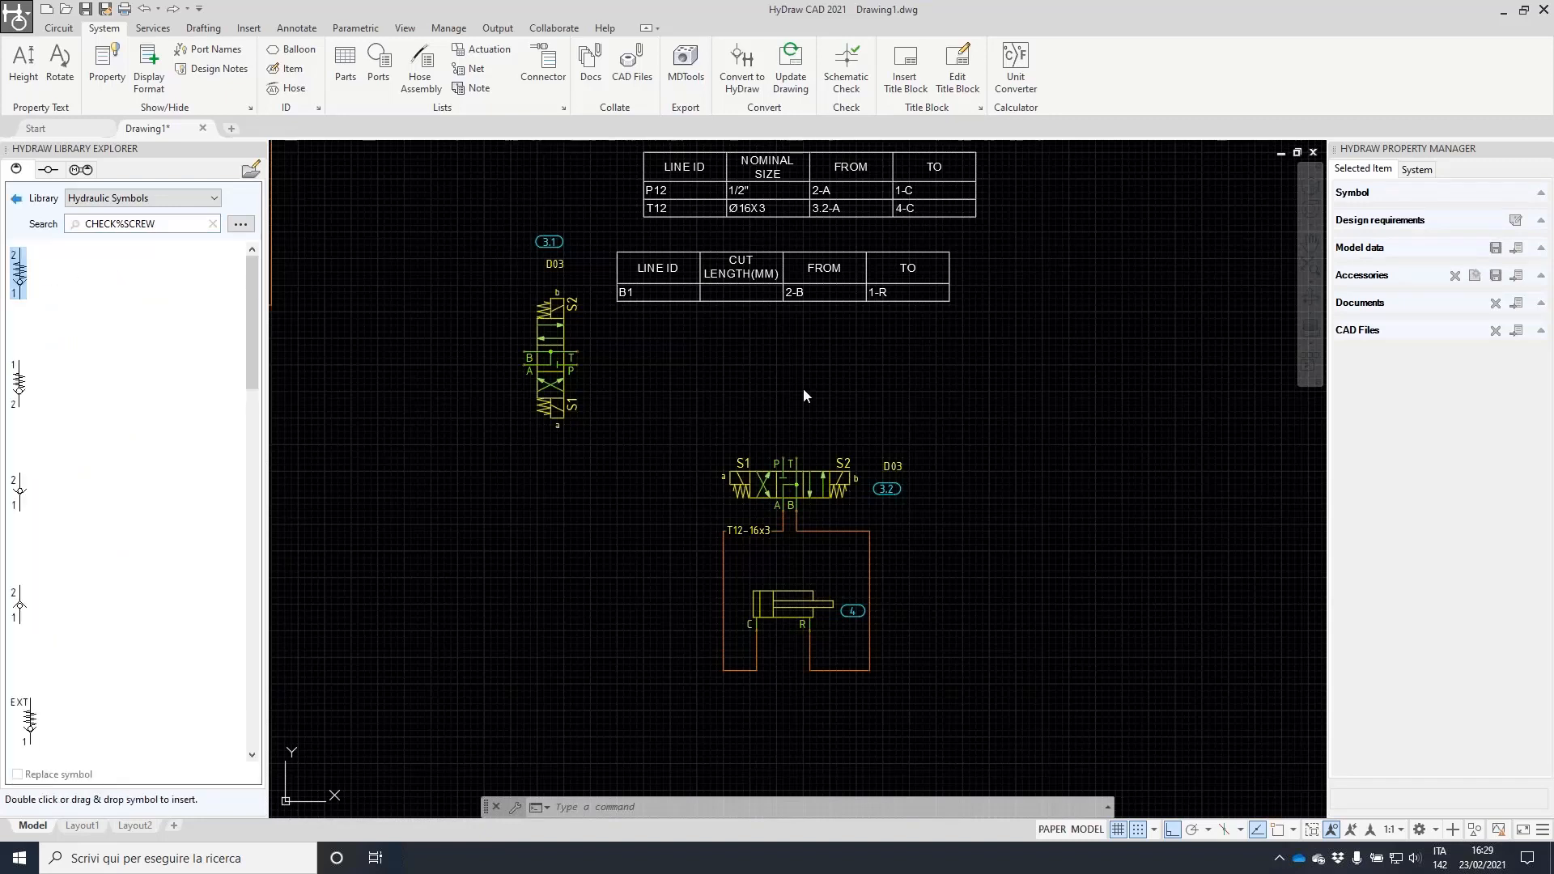
scroll(1044, 441, "up", 3)
left_click(1019, 429)
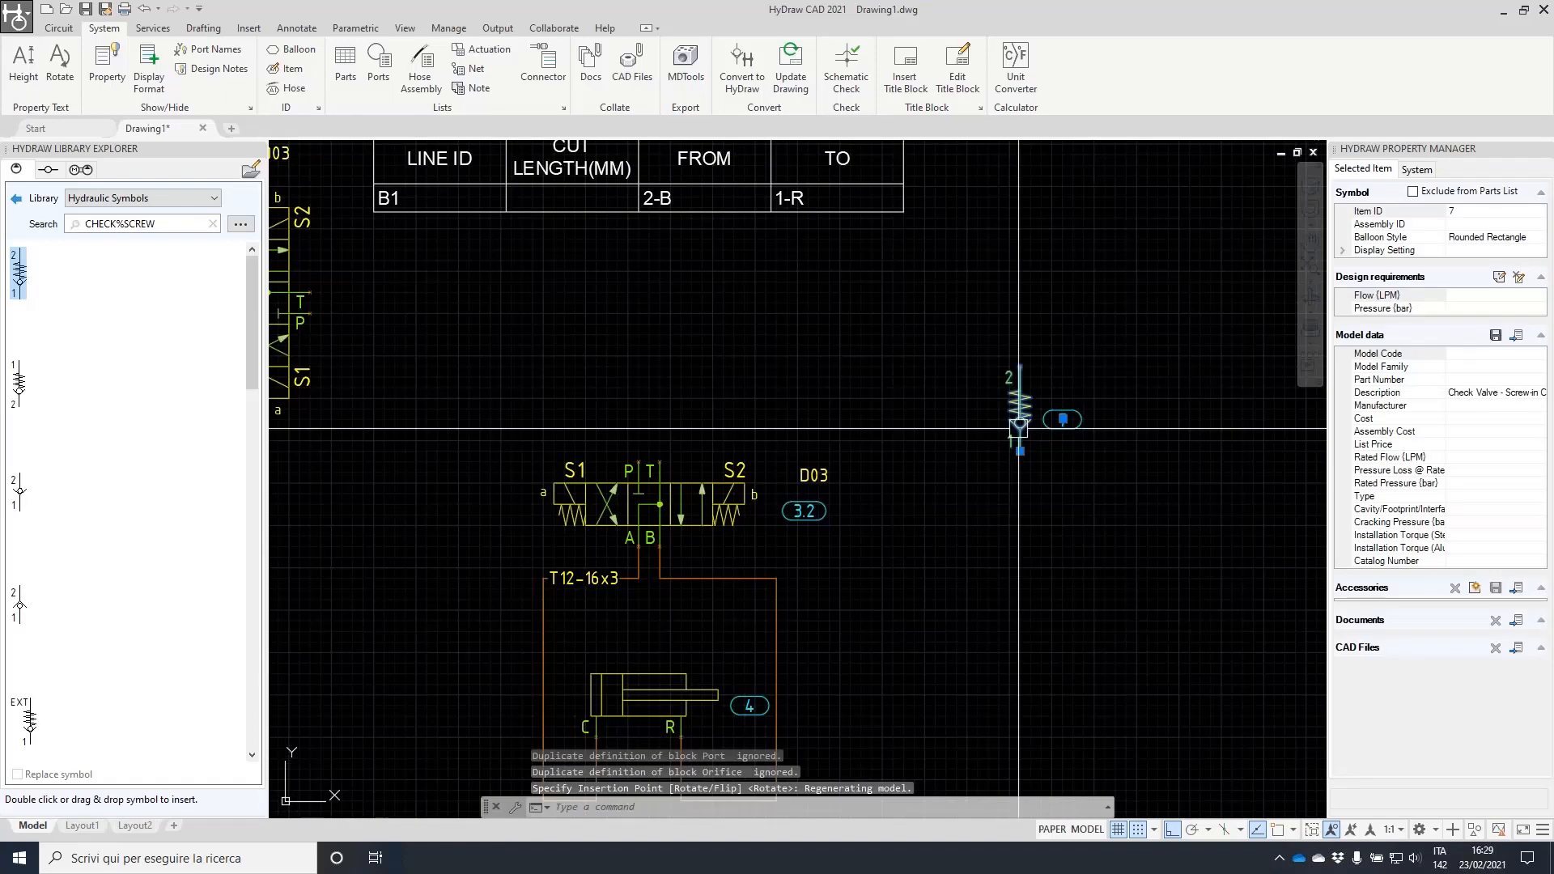
- Set the inserted check valve's Model Code to CV10-20-
left_click(1488, 357)
type("CV10-20-")
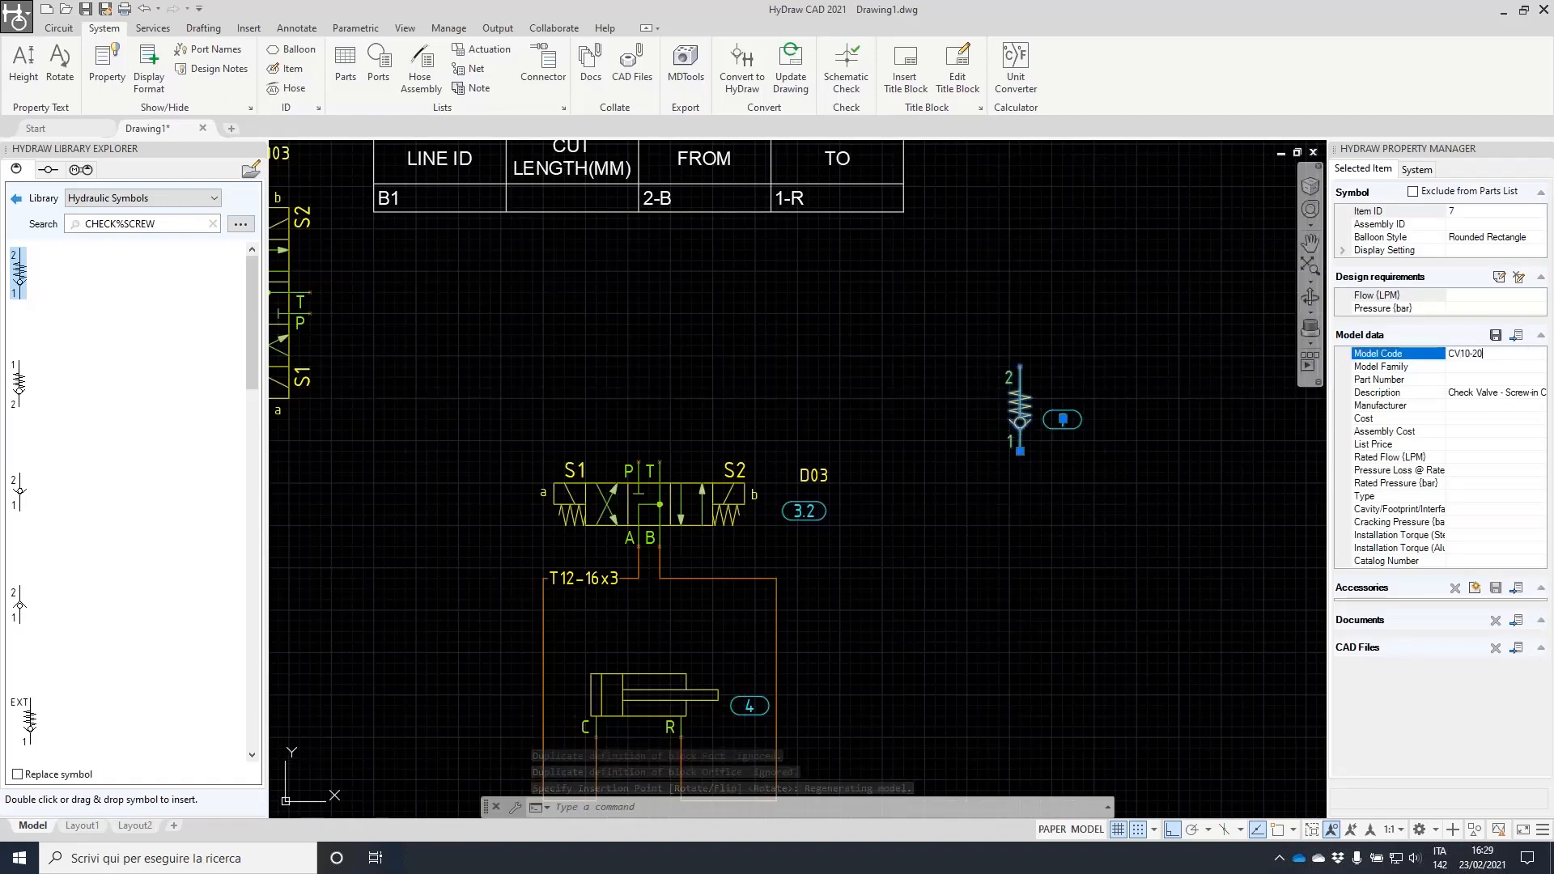
key("Return")
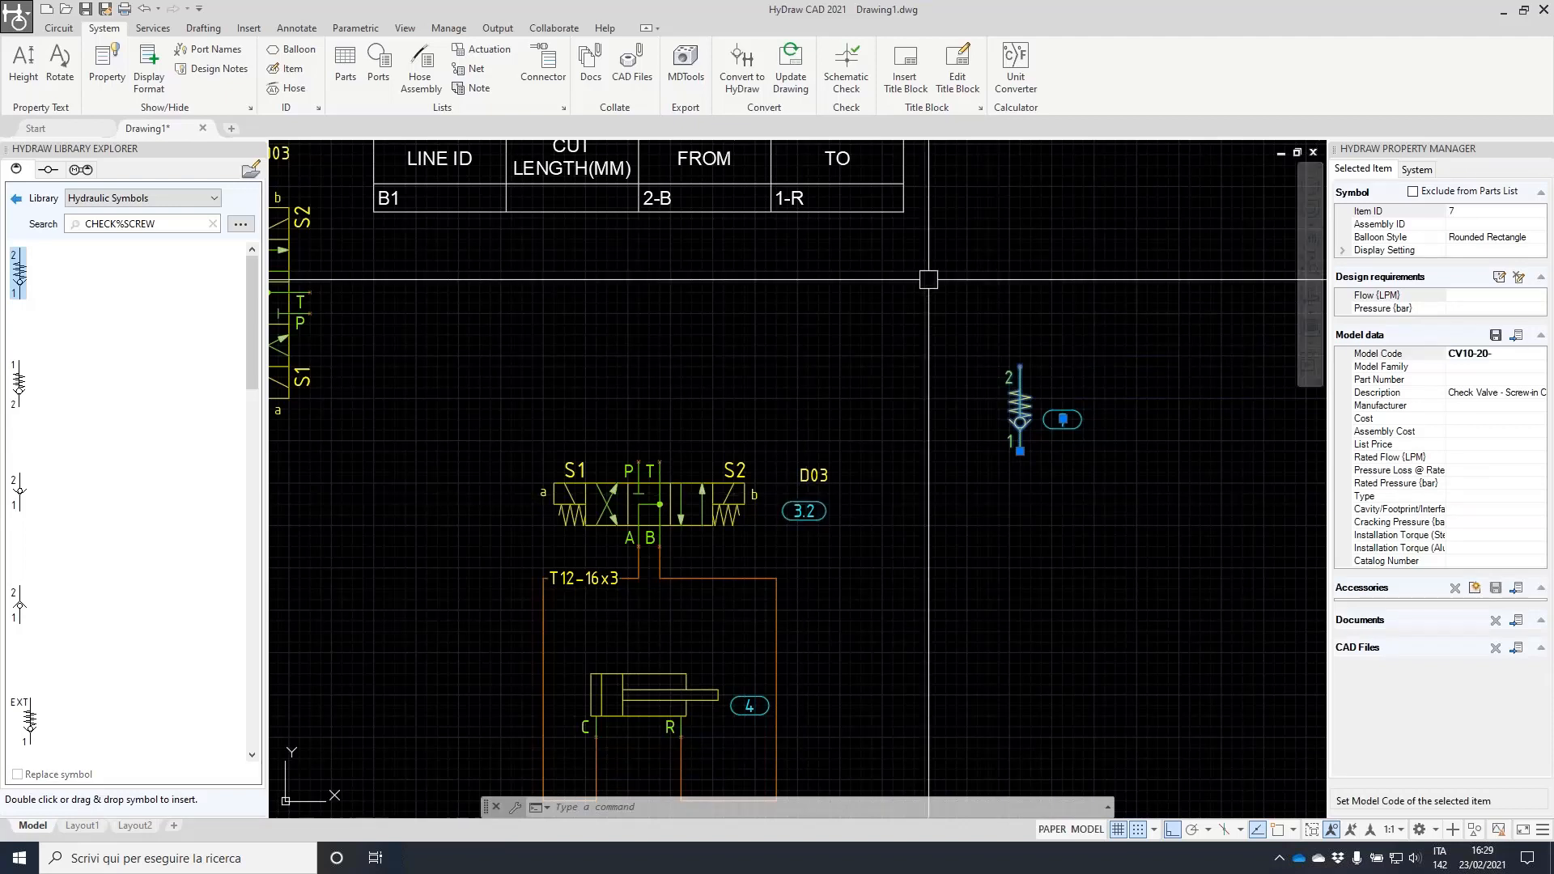
- Update the check valve's model data from Excel with Include All, choosing model code CV10-20-0-V-15
left_click(64, 35)
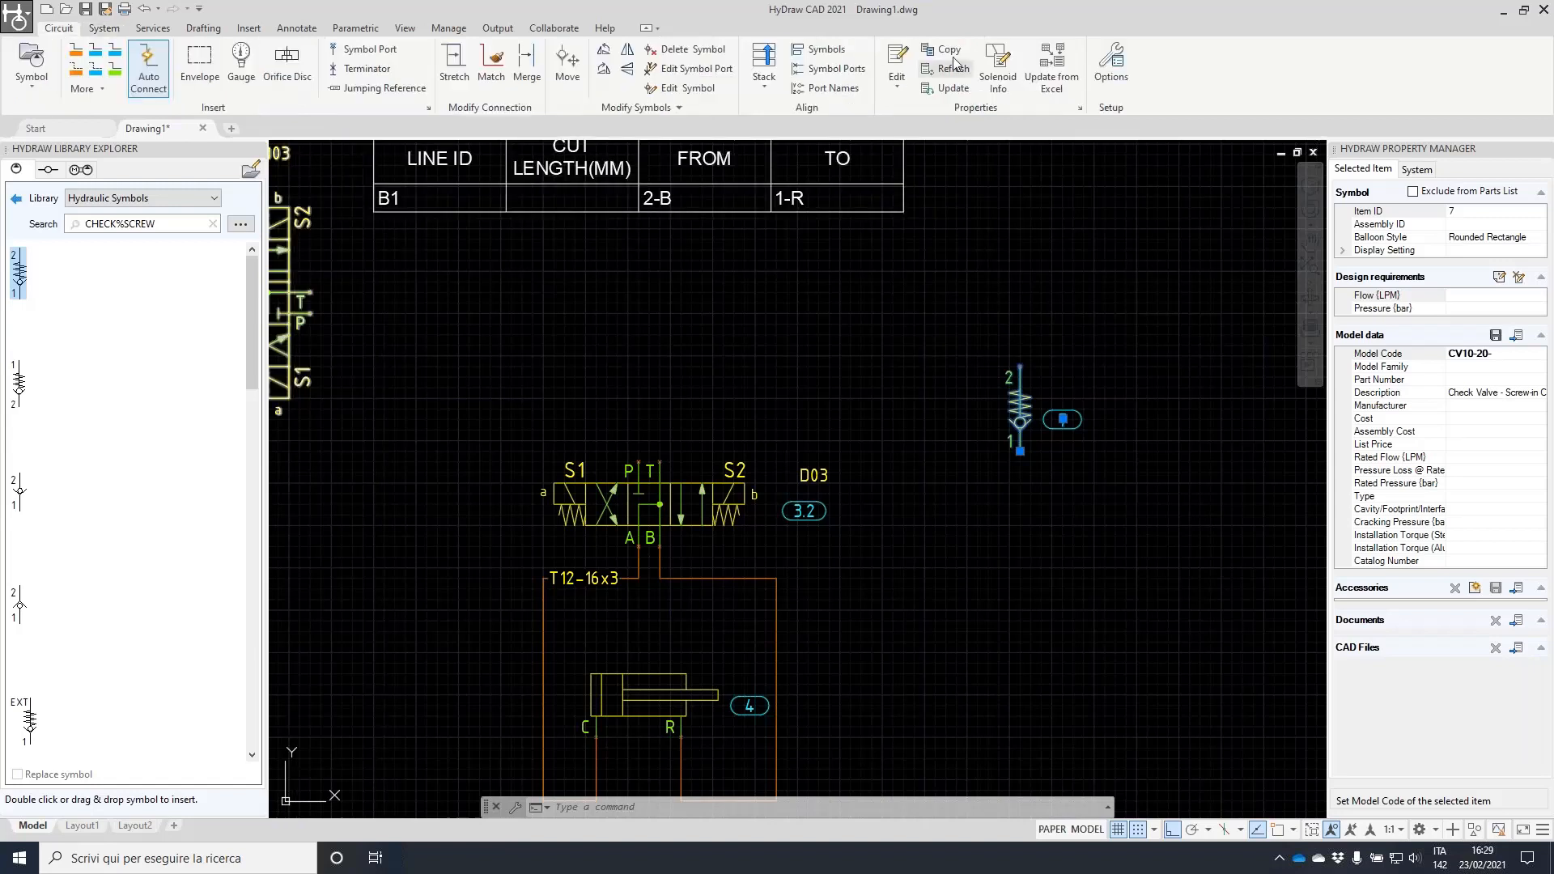
left_click(1052, 66)
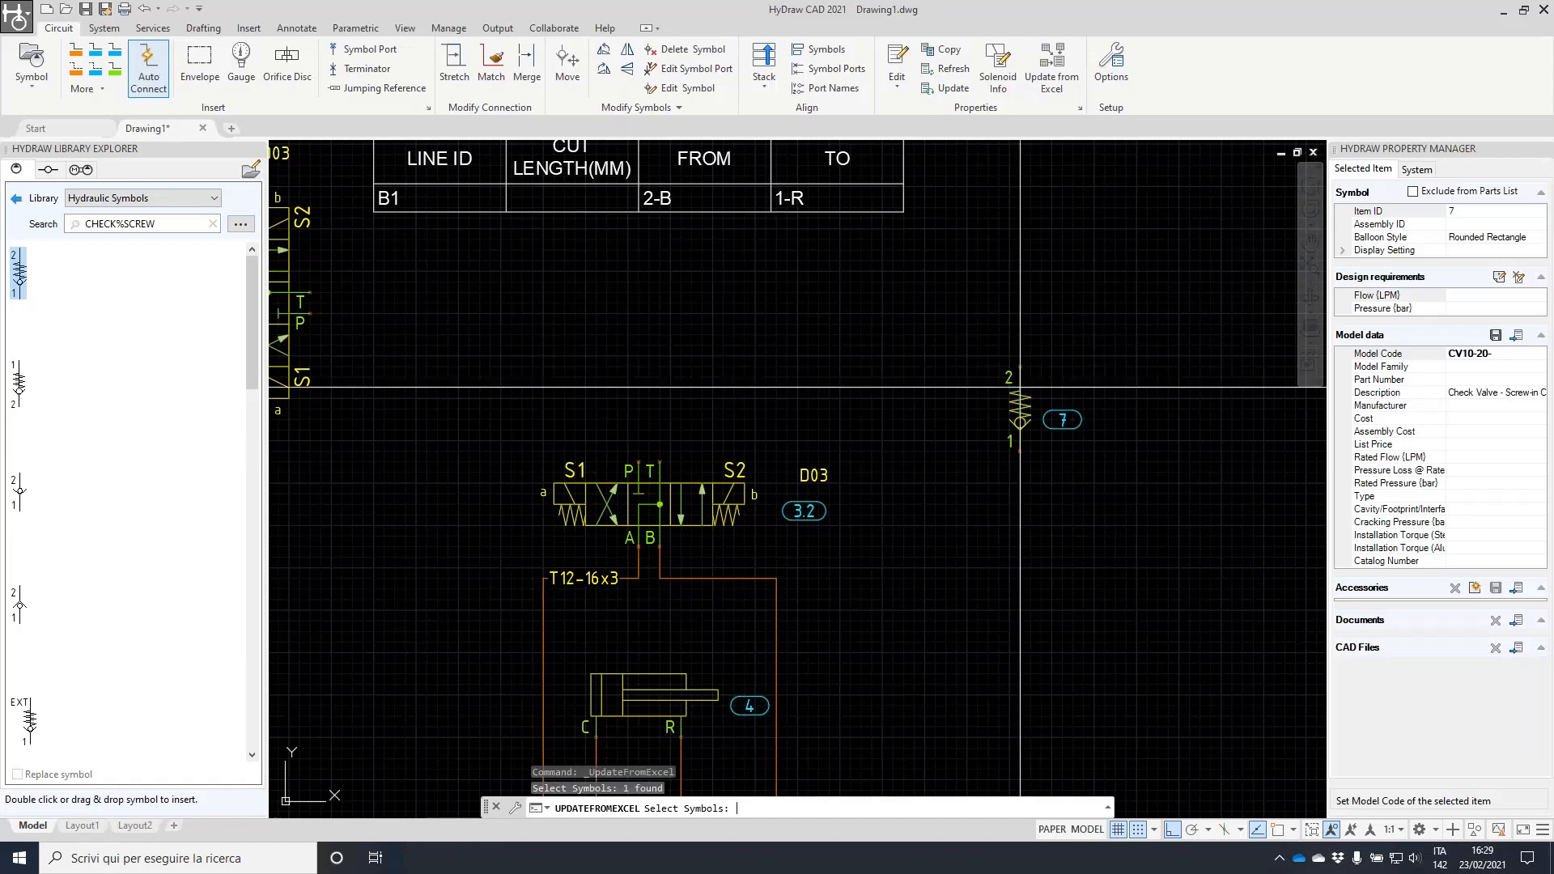
key("Return")
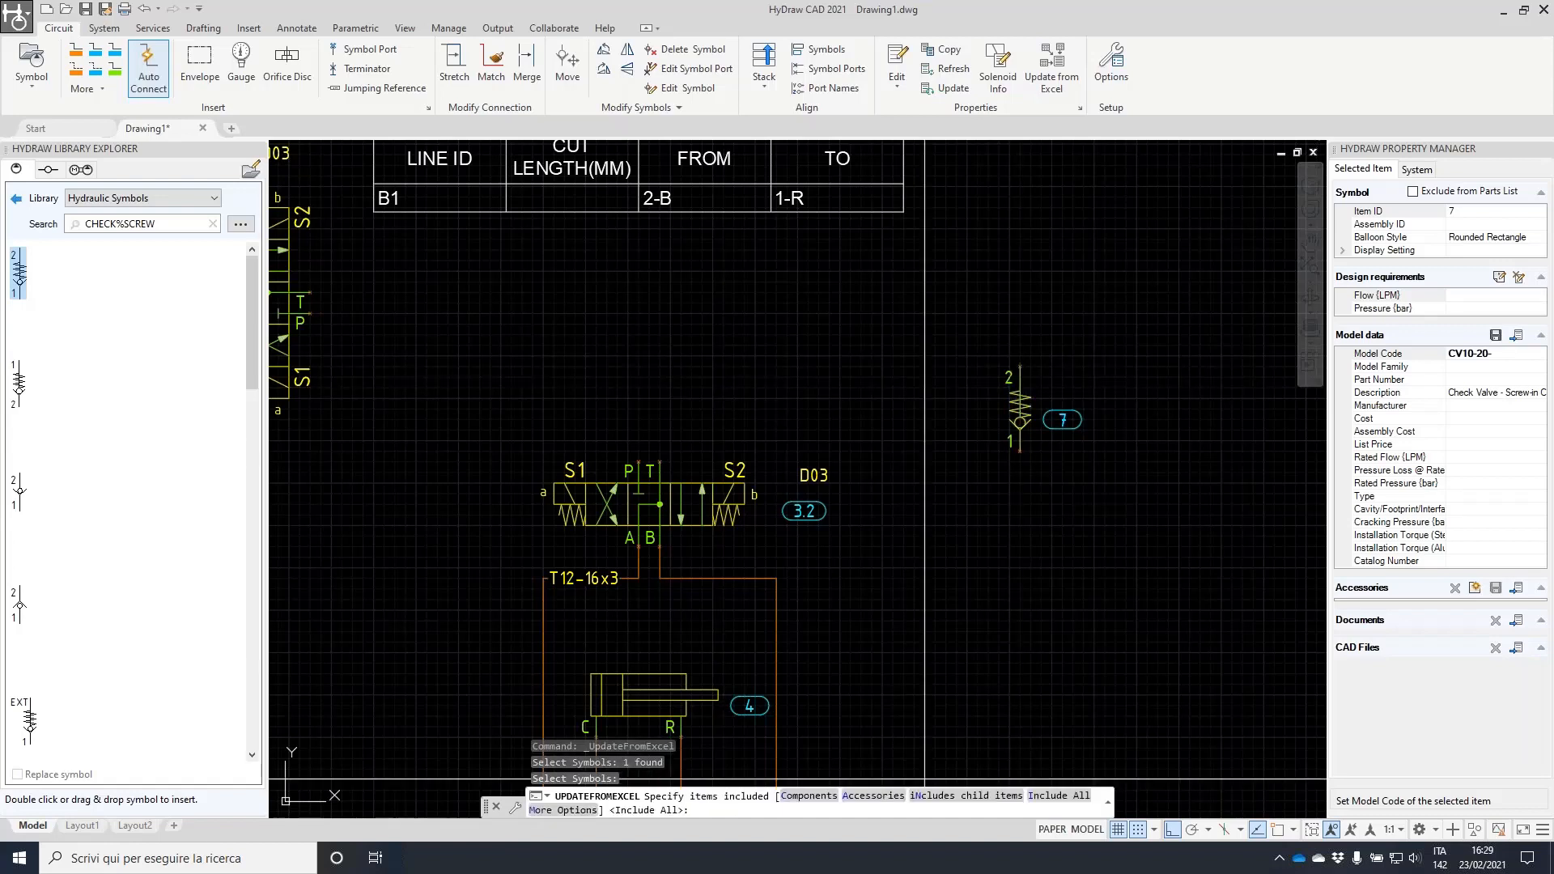
left_click(1067, 801)
scroll(980, 367, "down", 5)
left_click(647, 424)
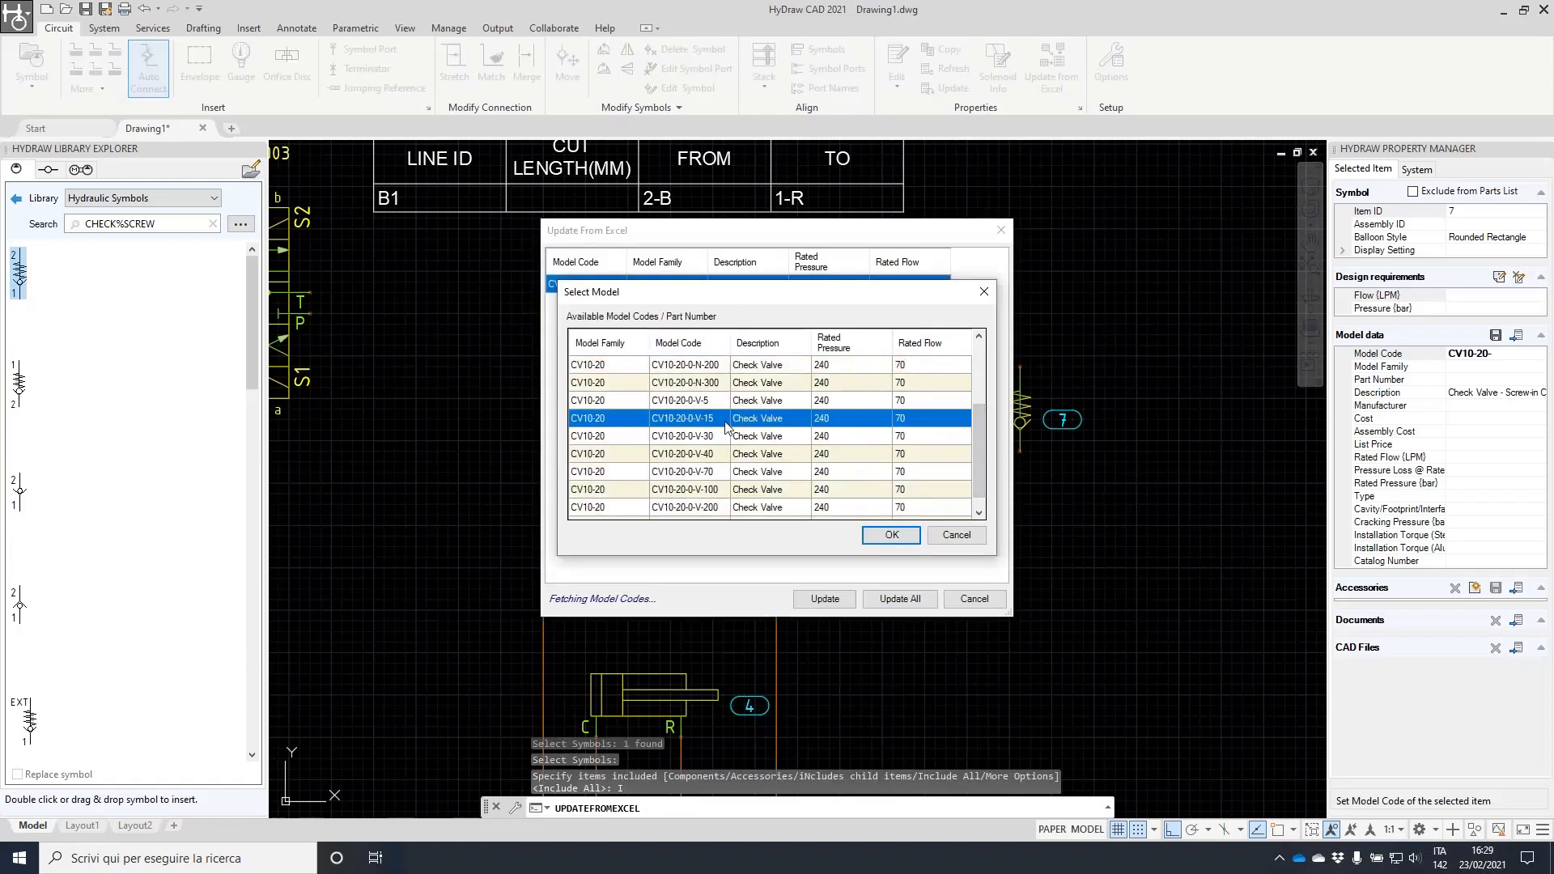
left_click(891, 535)
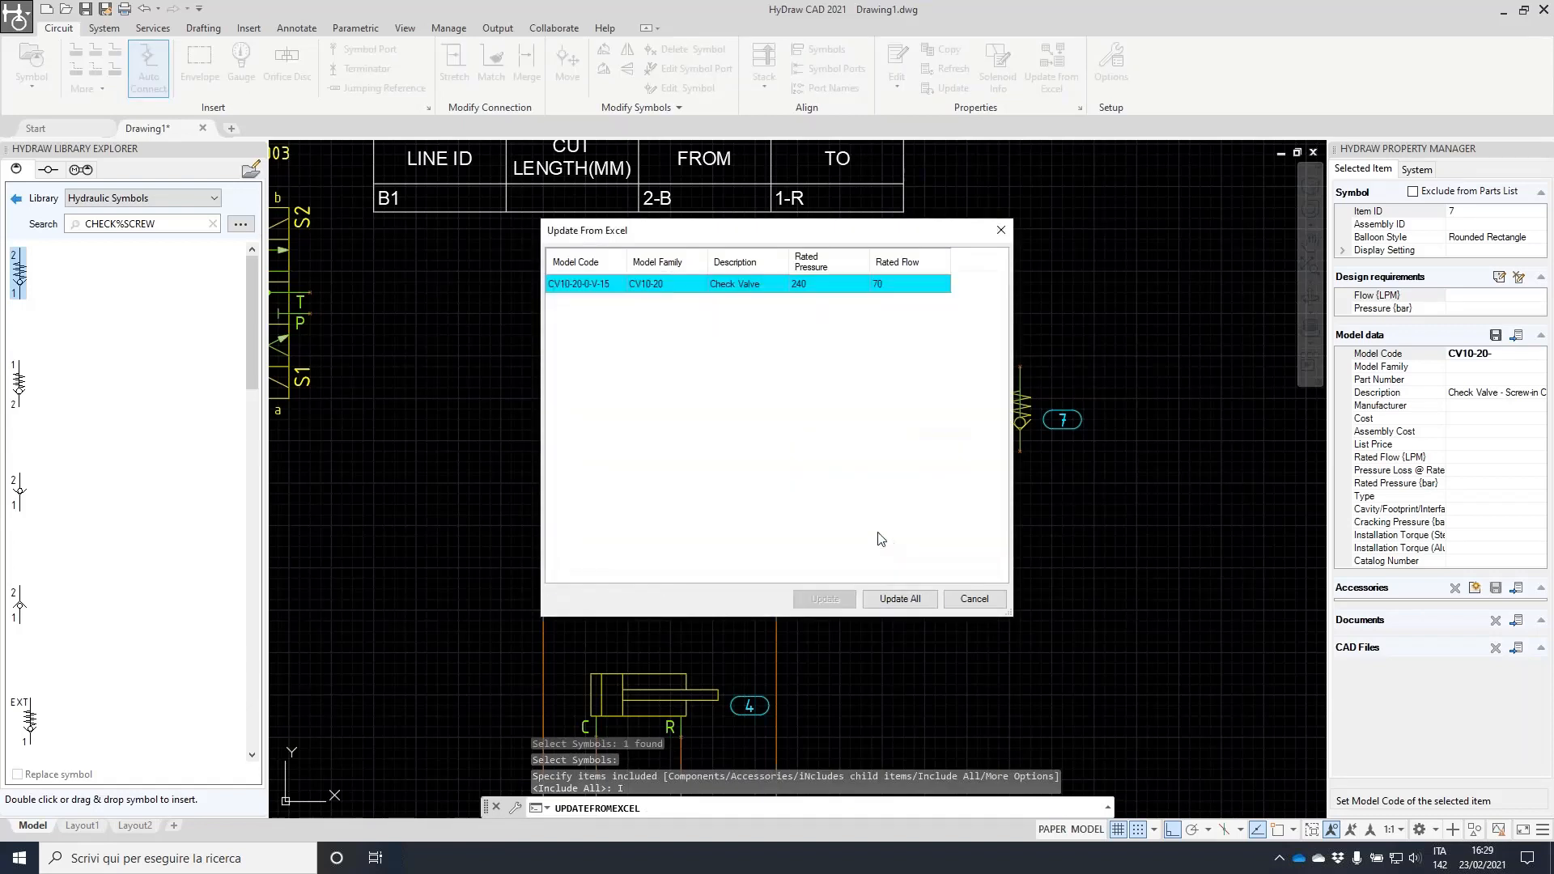
left_click(900, 599)
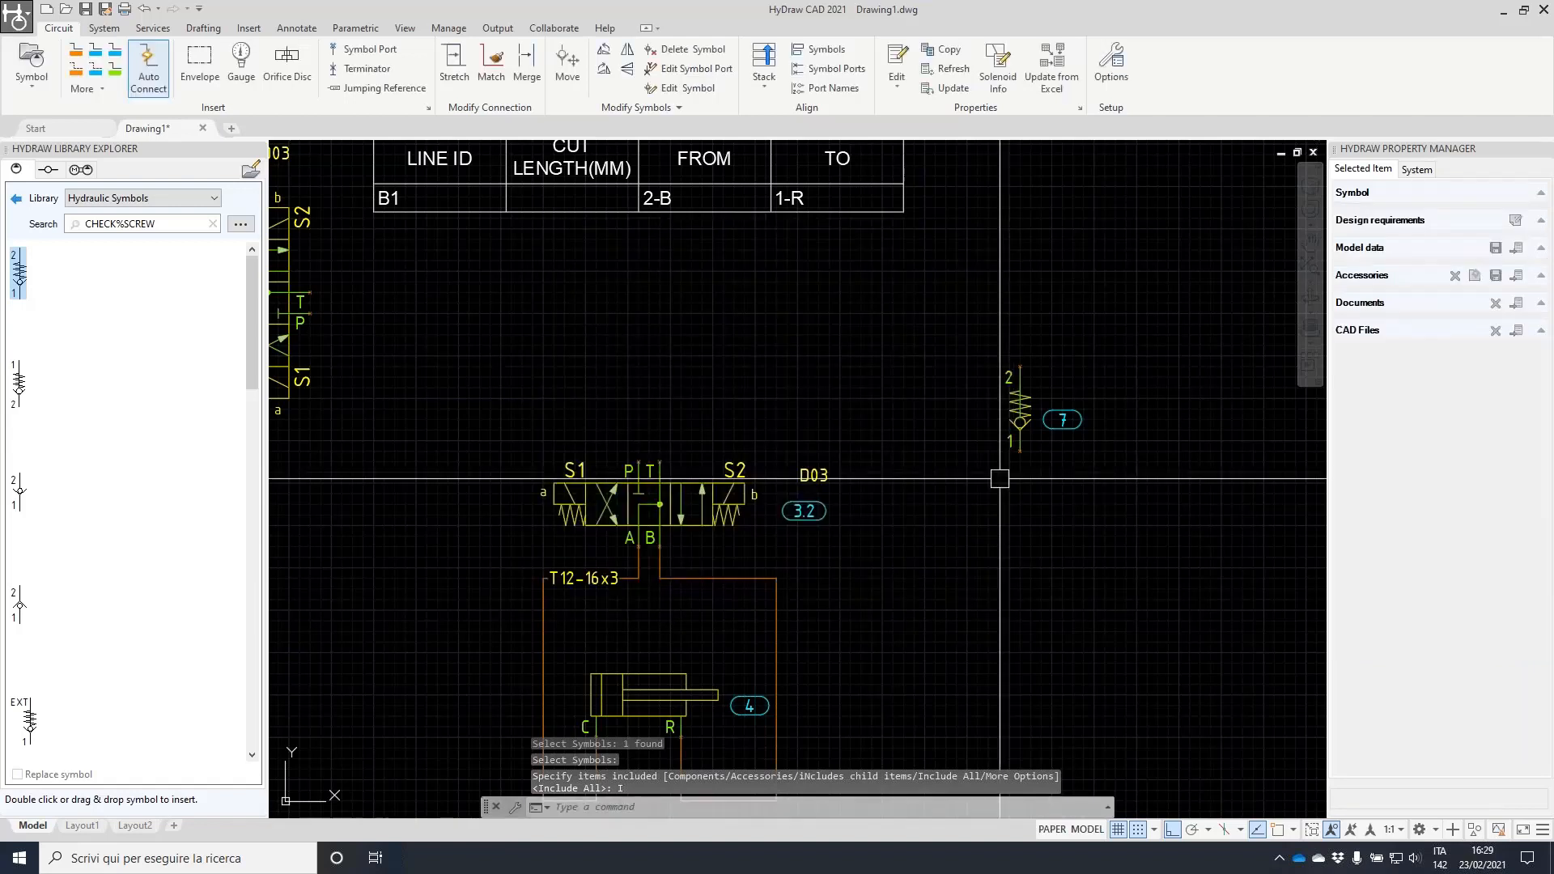
- Set the check valve's Cavity/Footprint/Interface to VC10-2
left_click(1507, 353)
left_click(1512, 367)
left_click(1512, 393)
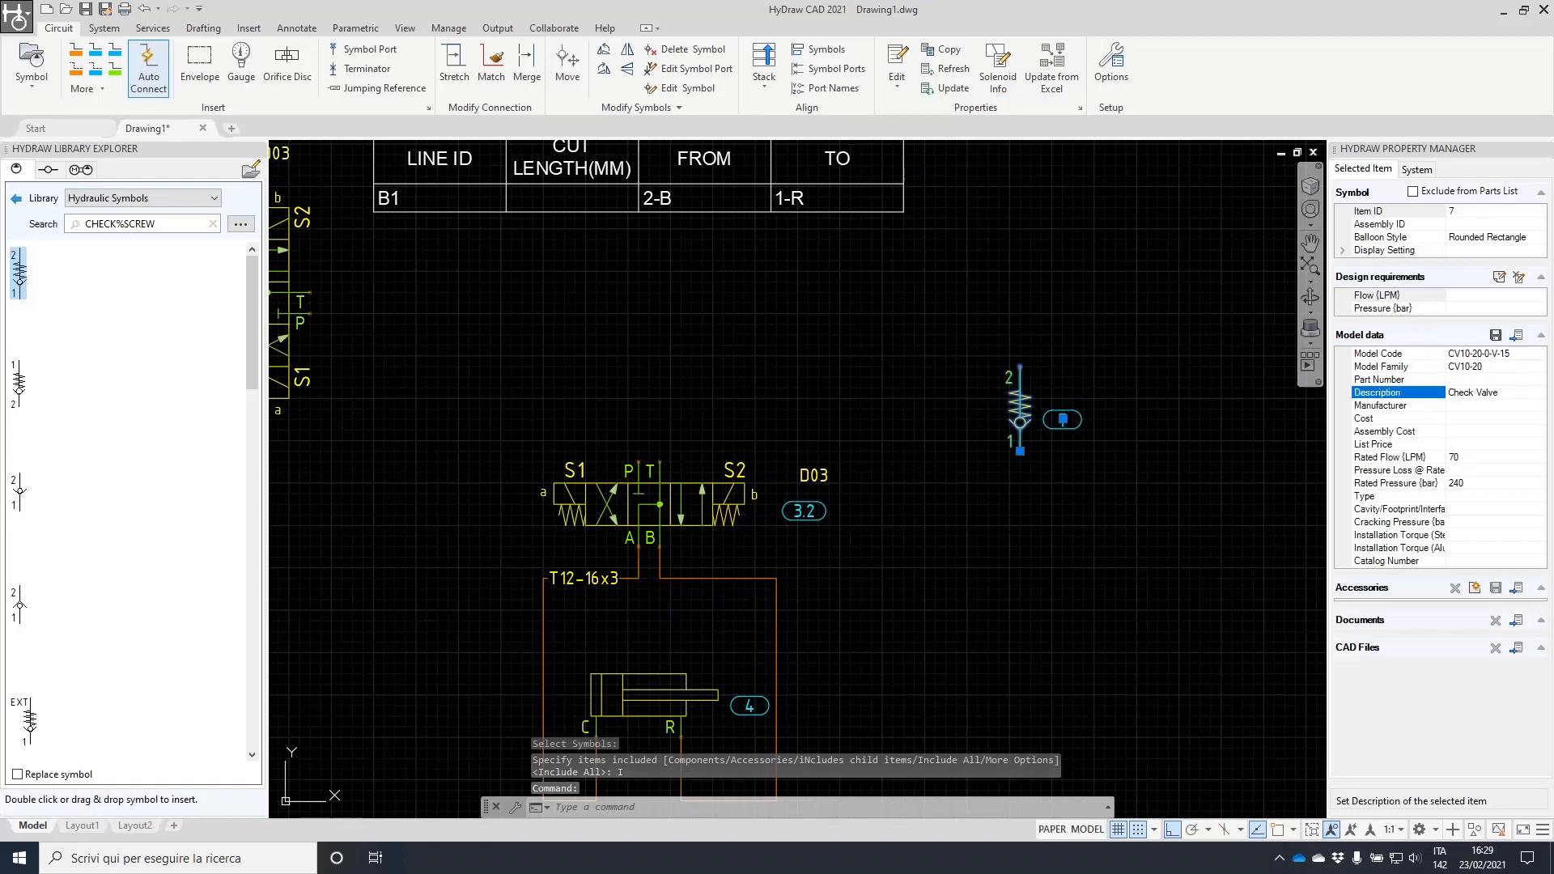
left_click(1479, 457)
left_click(1498, 509)
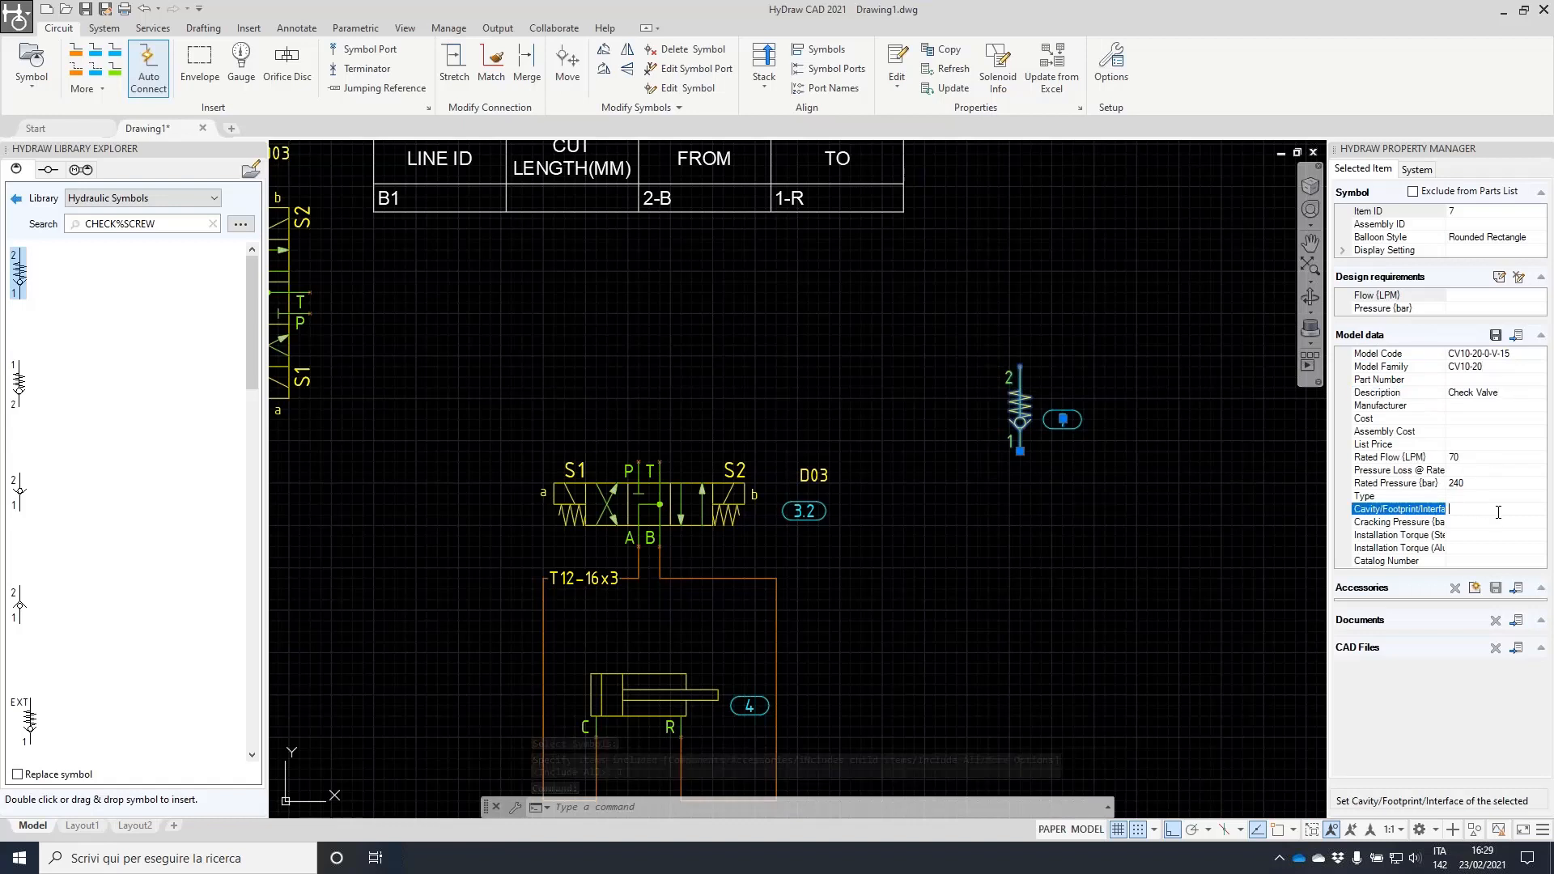
type("VC10-2")
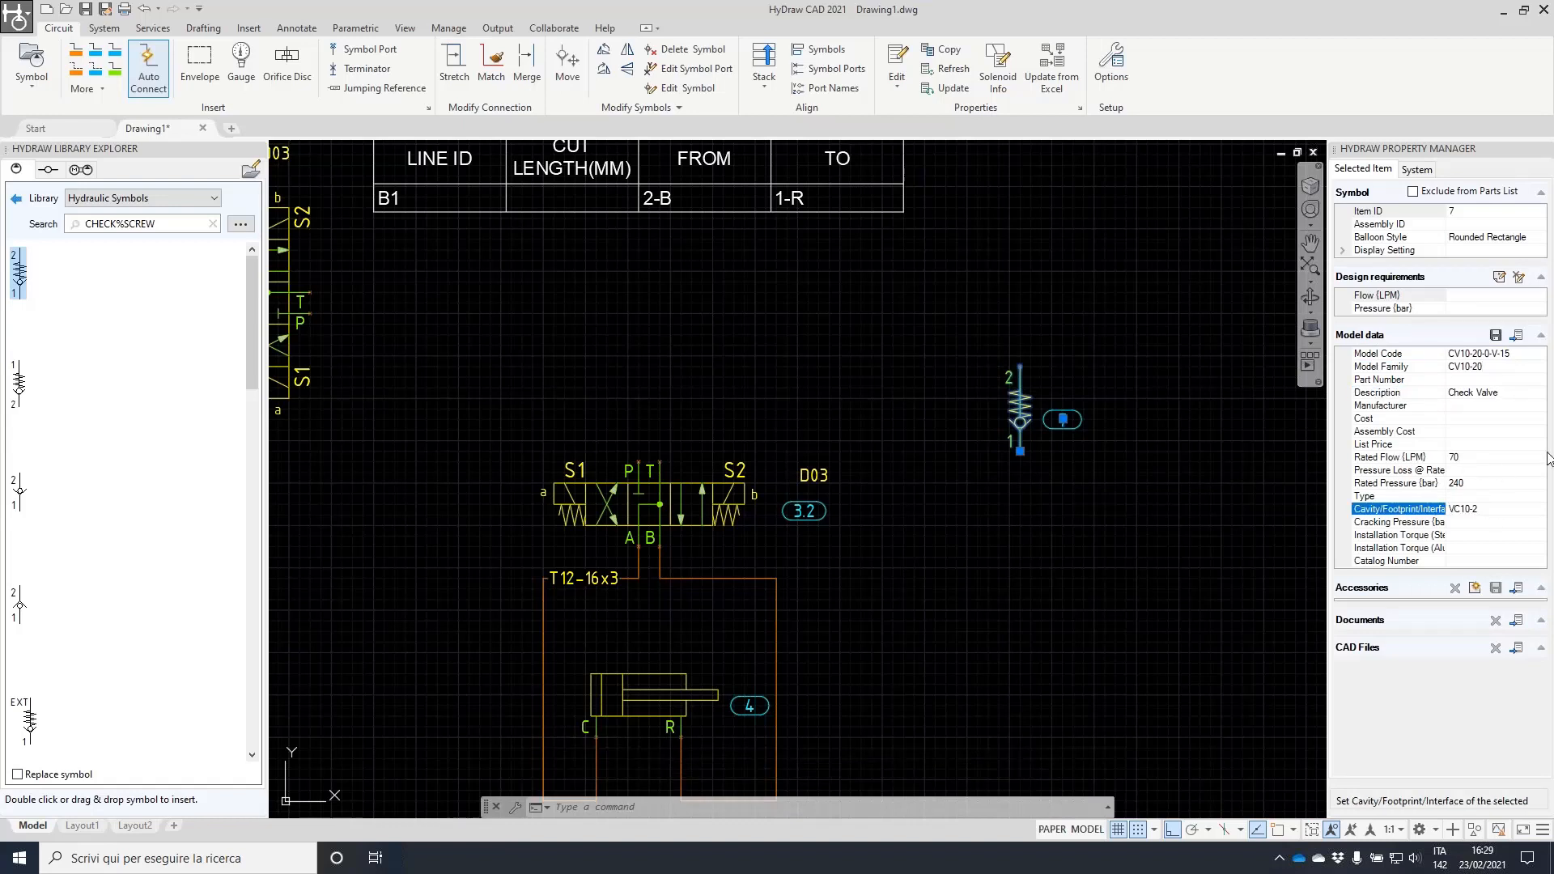
- Set the check valve's manufacturer to Hydraforce and save its model data to the library
left_click(1496, 334)
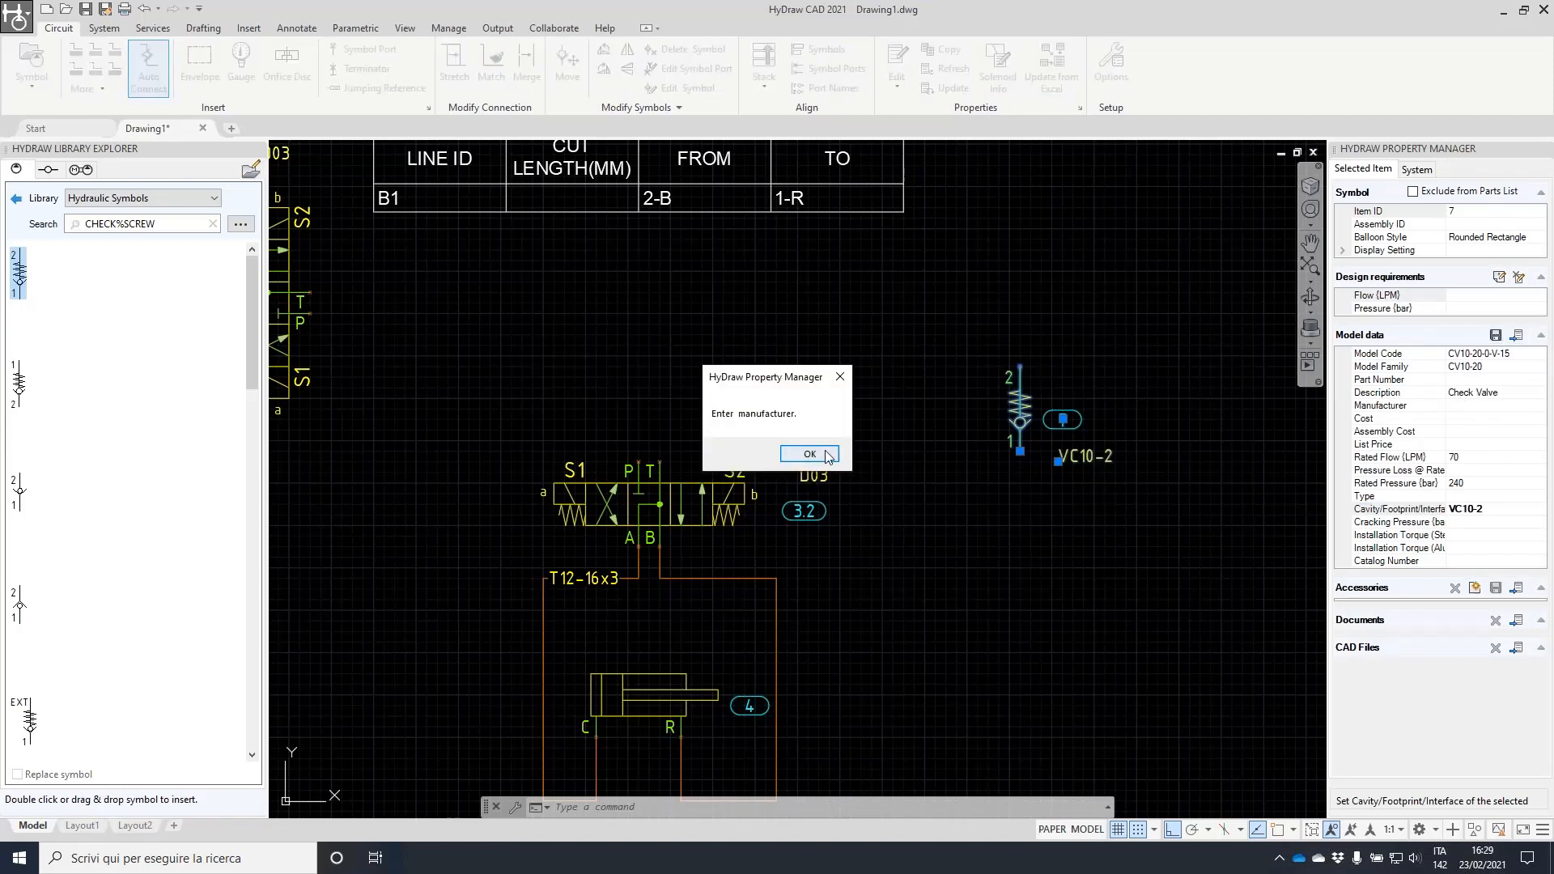
left_click(809, 454)
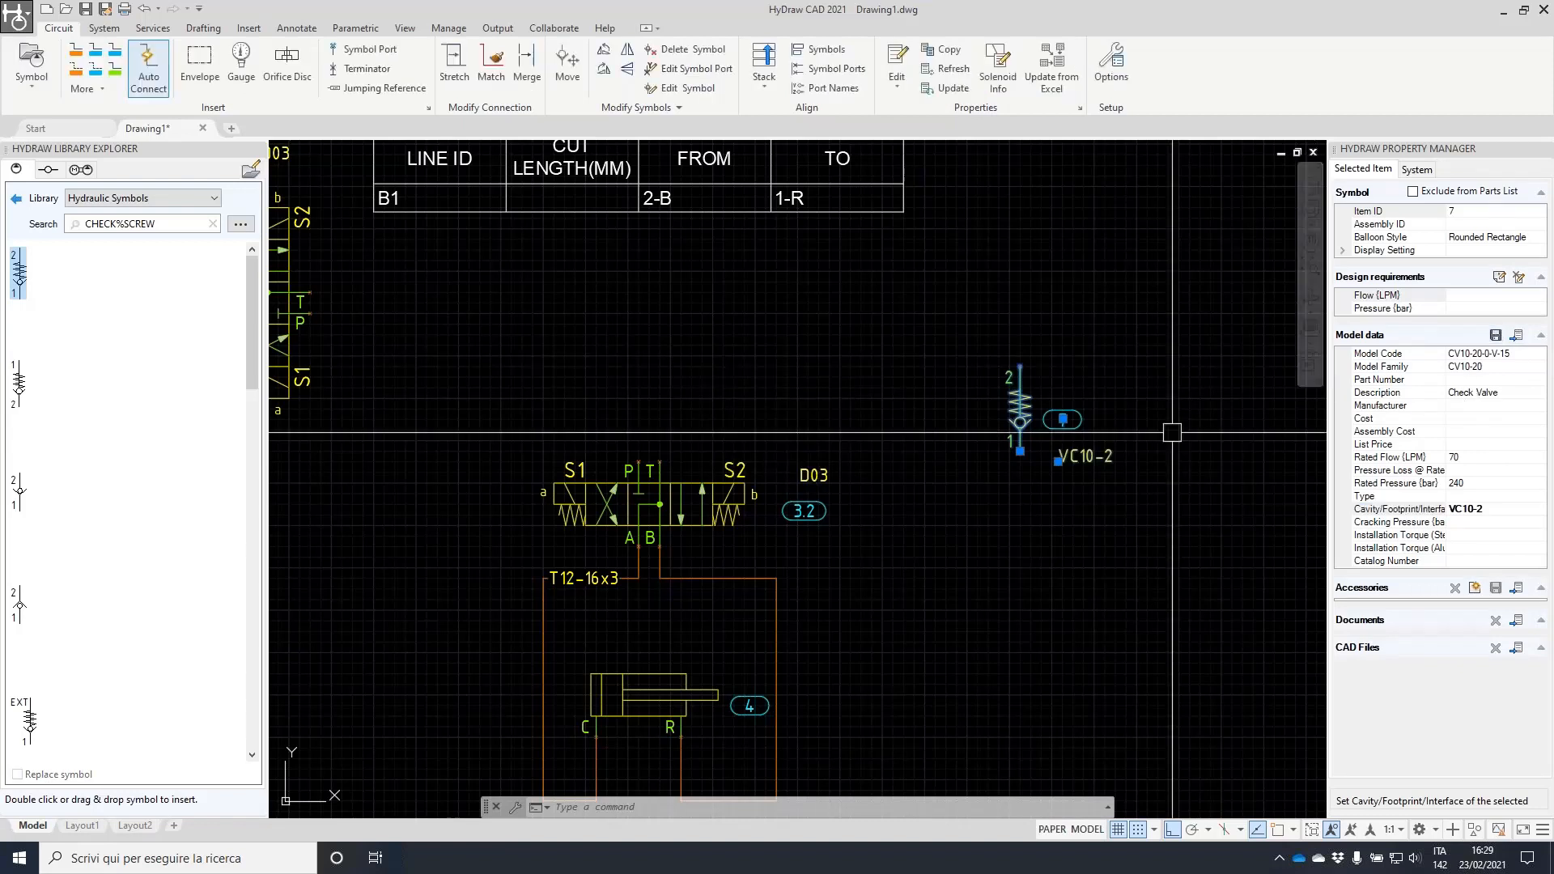
type("Hydraforce")
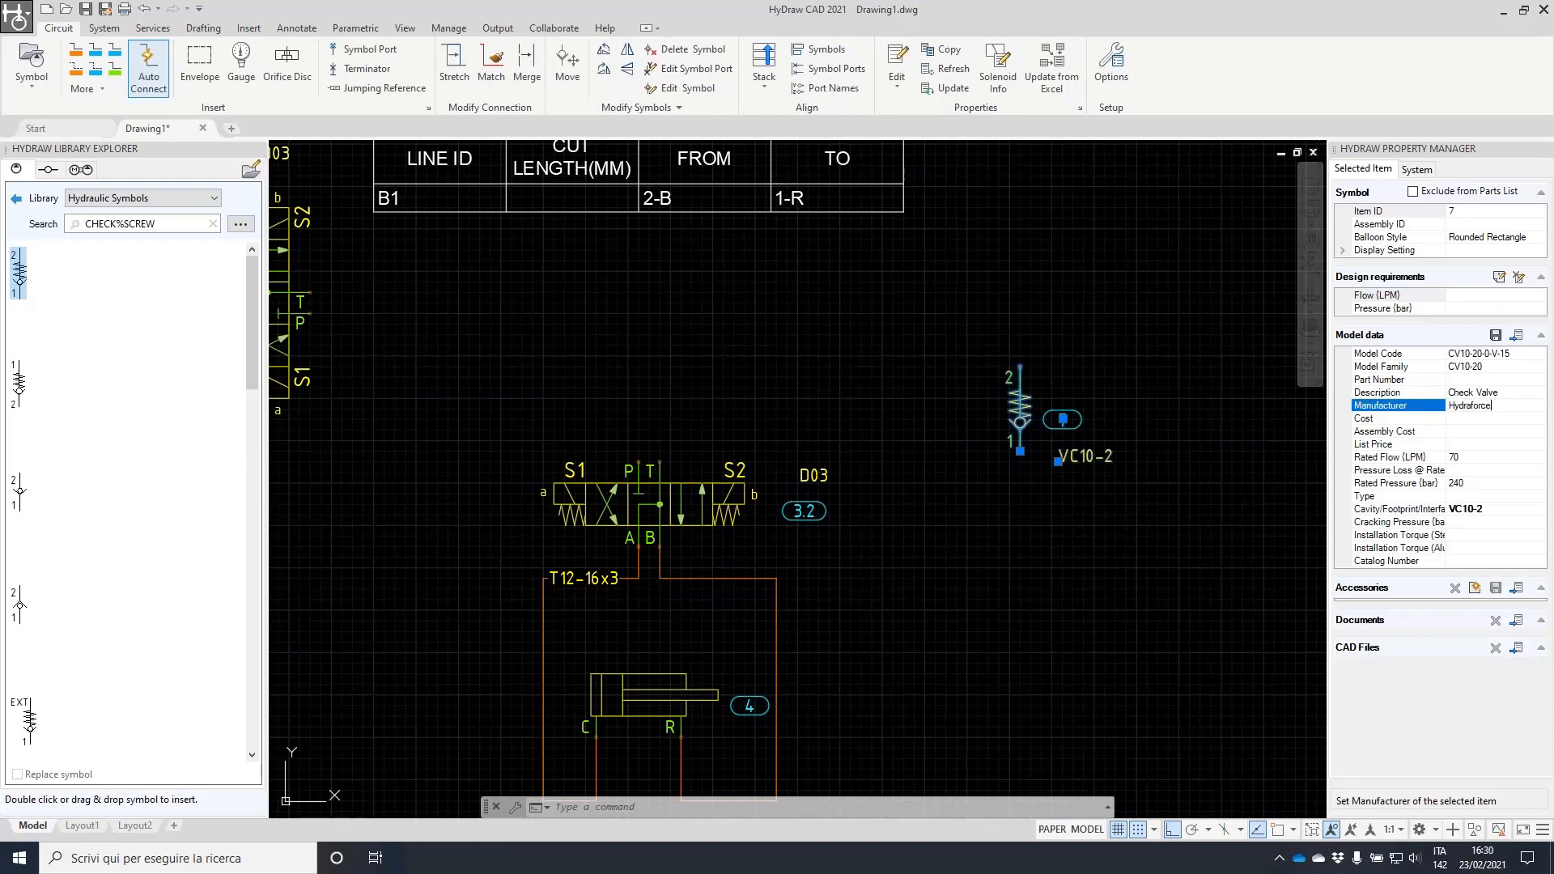
left_click(1495, 335)
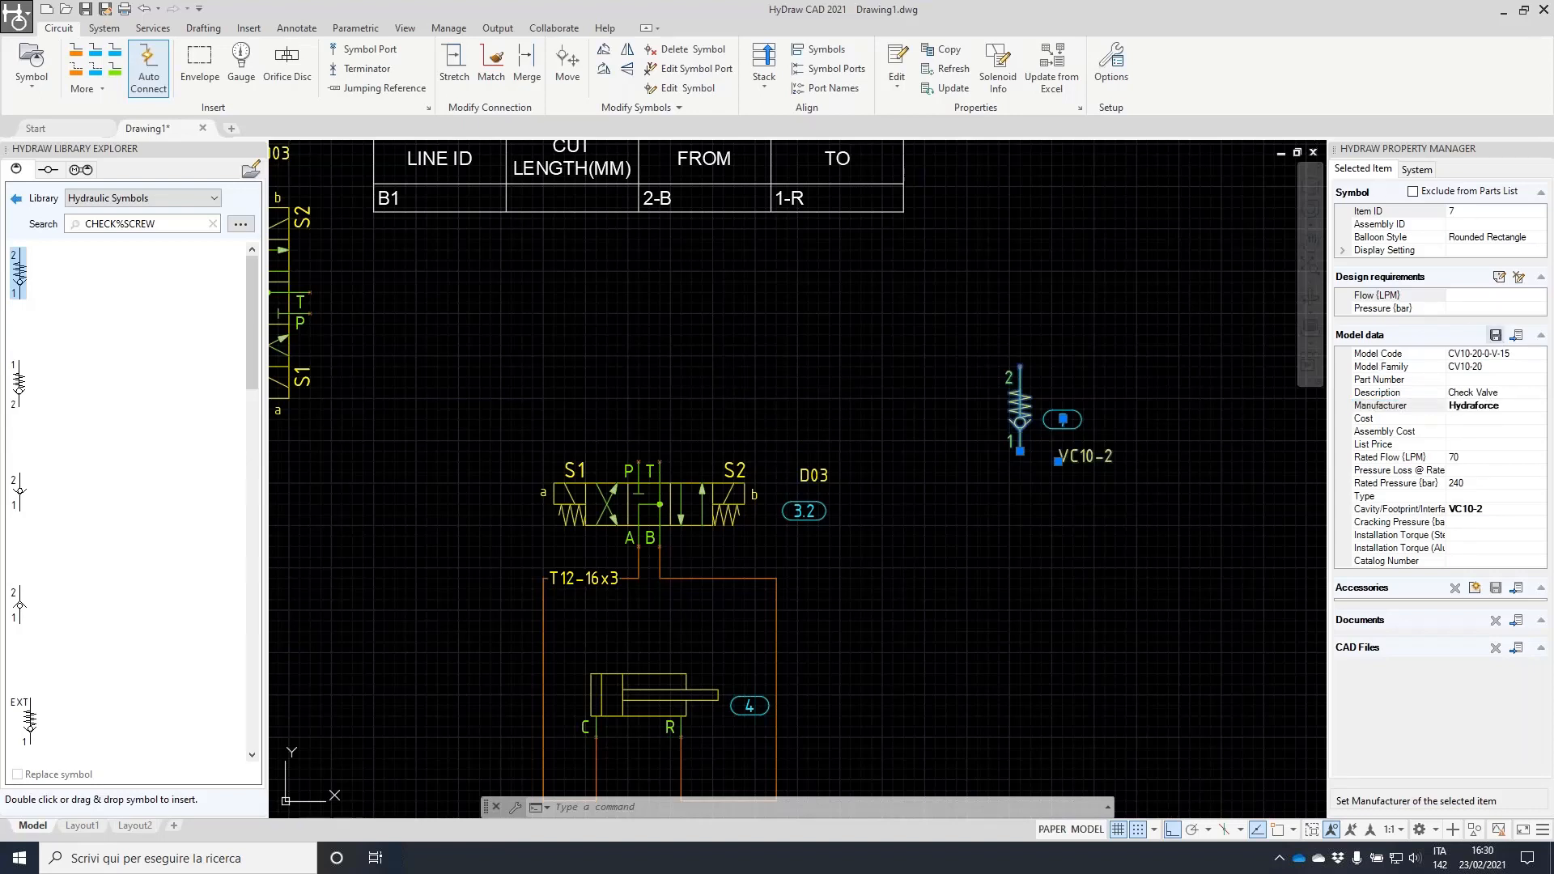
left_click(816, 463)
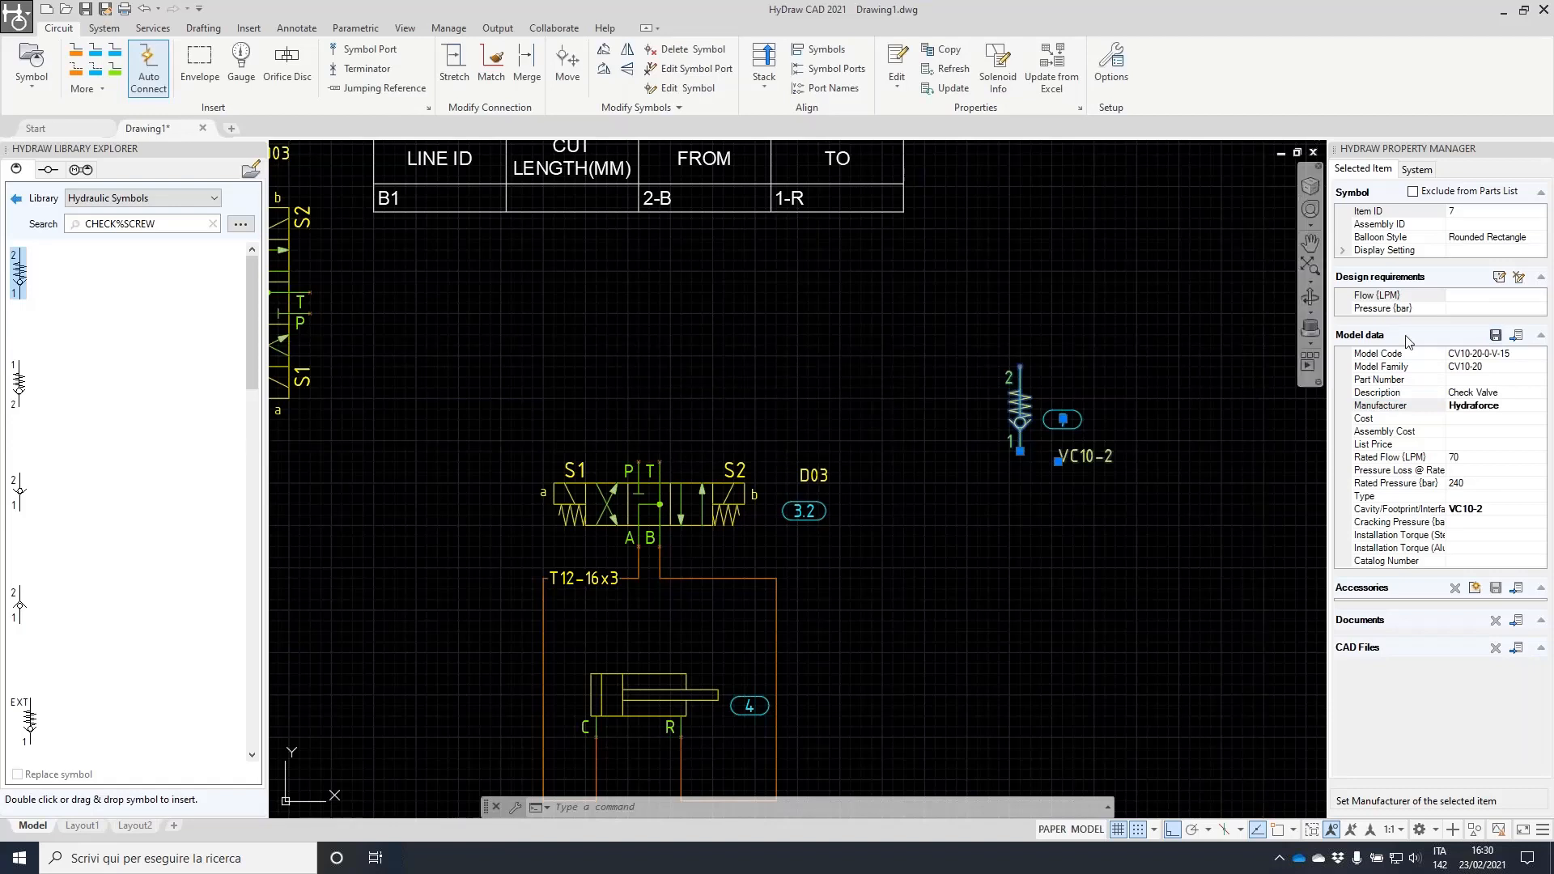
left_click(1004, 384)
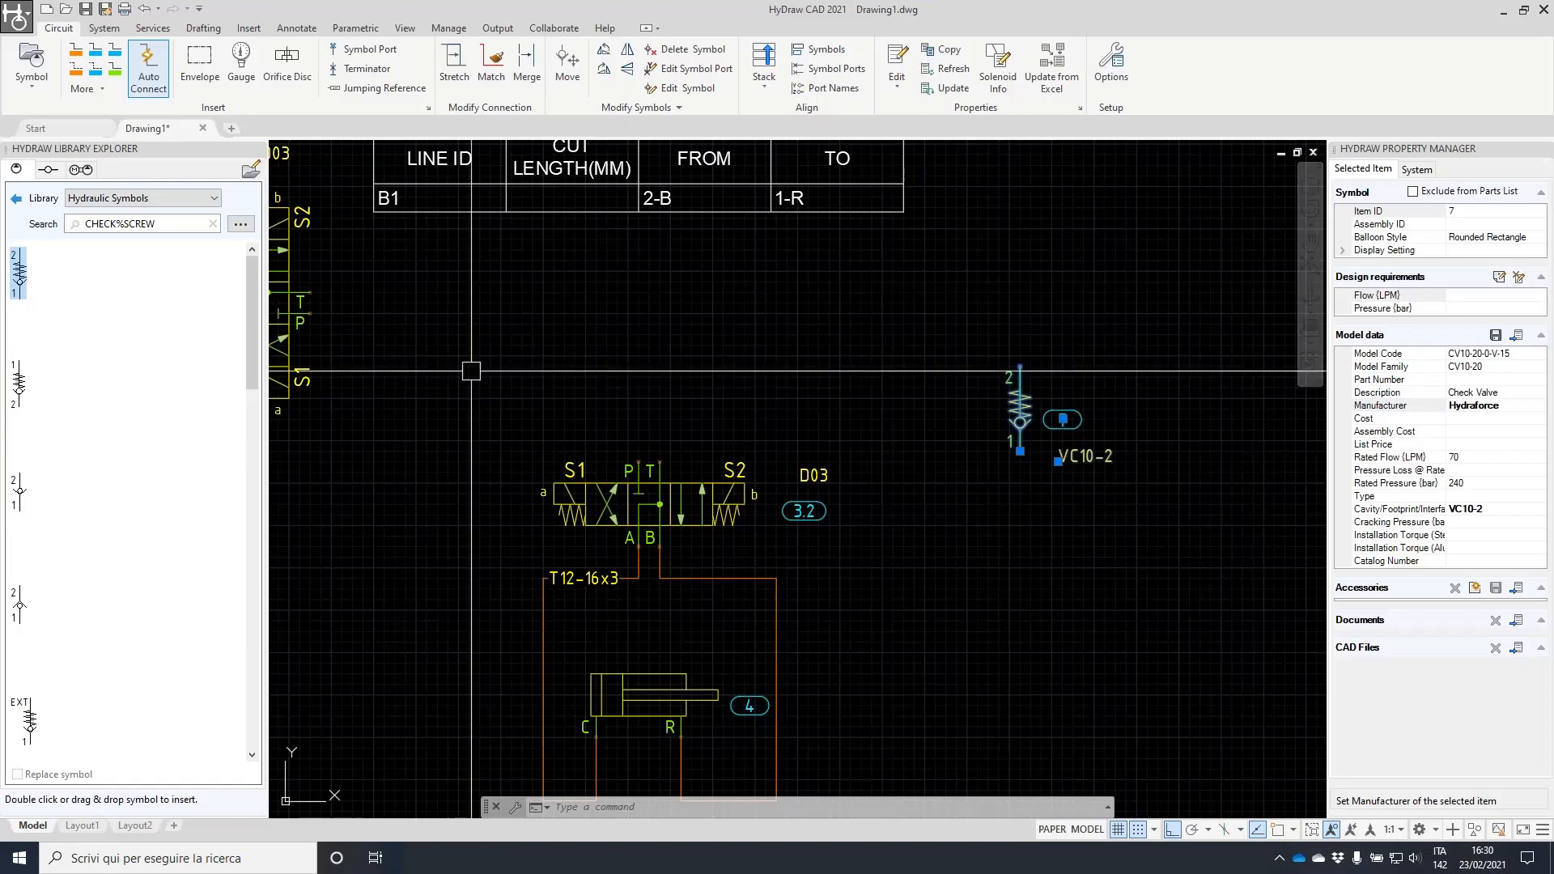
- Search the local database for model code cv10-20 and insert the linked check valve symbol beside the existing check valve, on the side toward valve 3.2
left_click(240, 224)
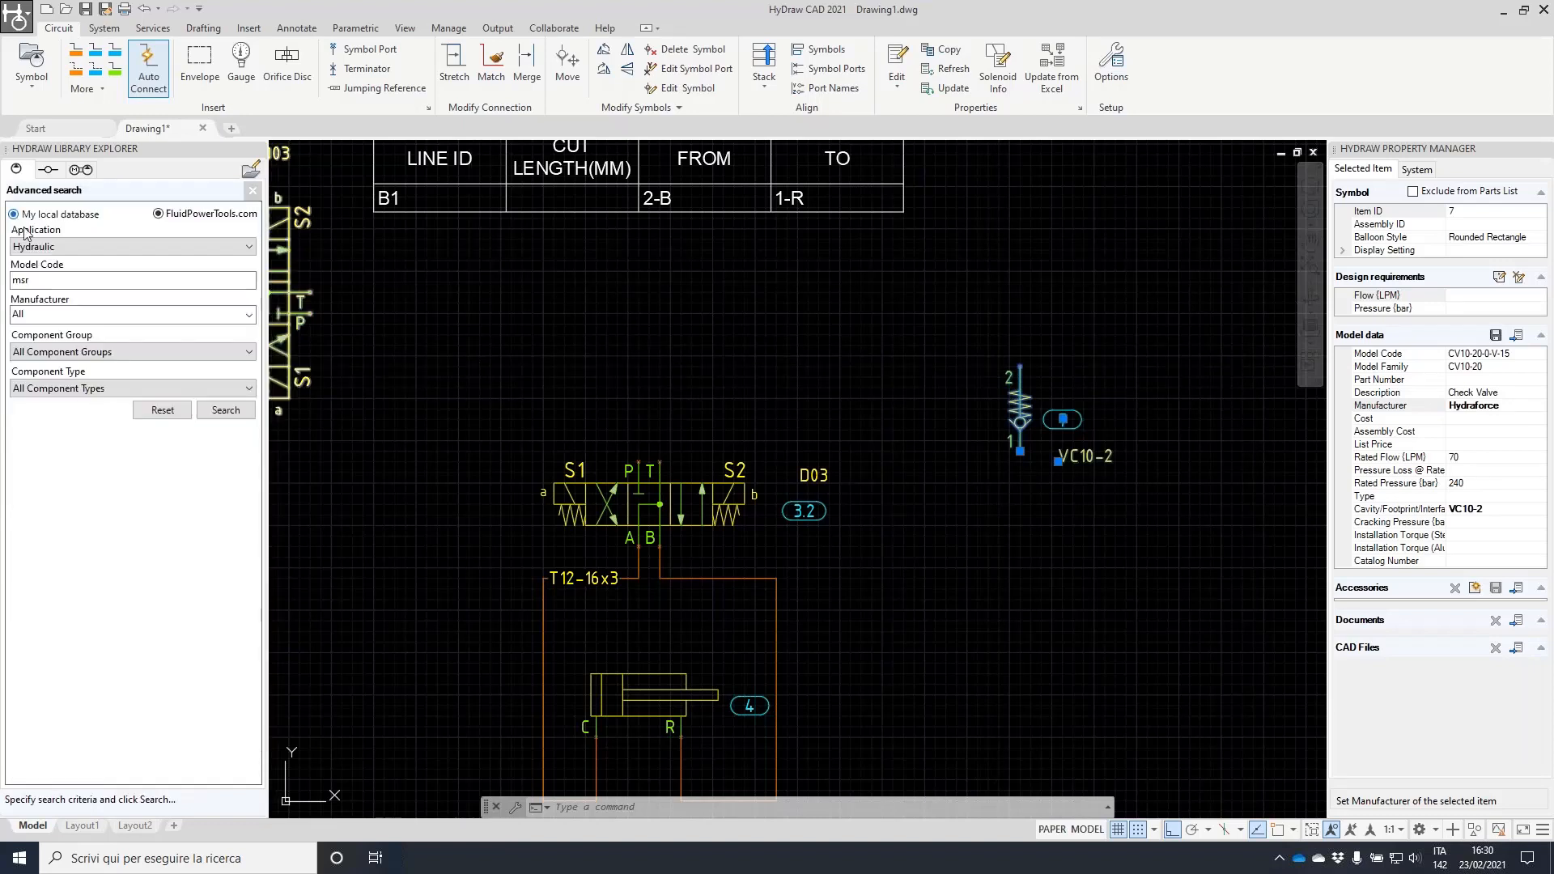
double_click(16, 279)
type("cv10-20")
key("Return")
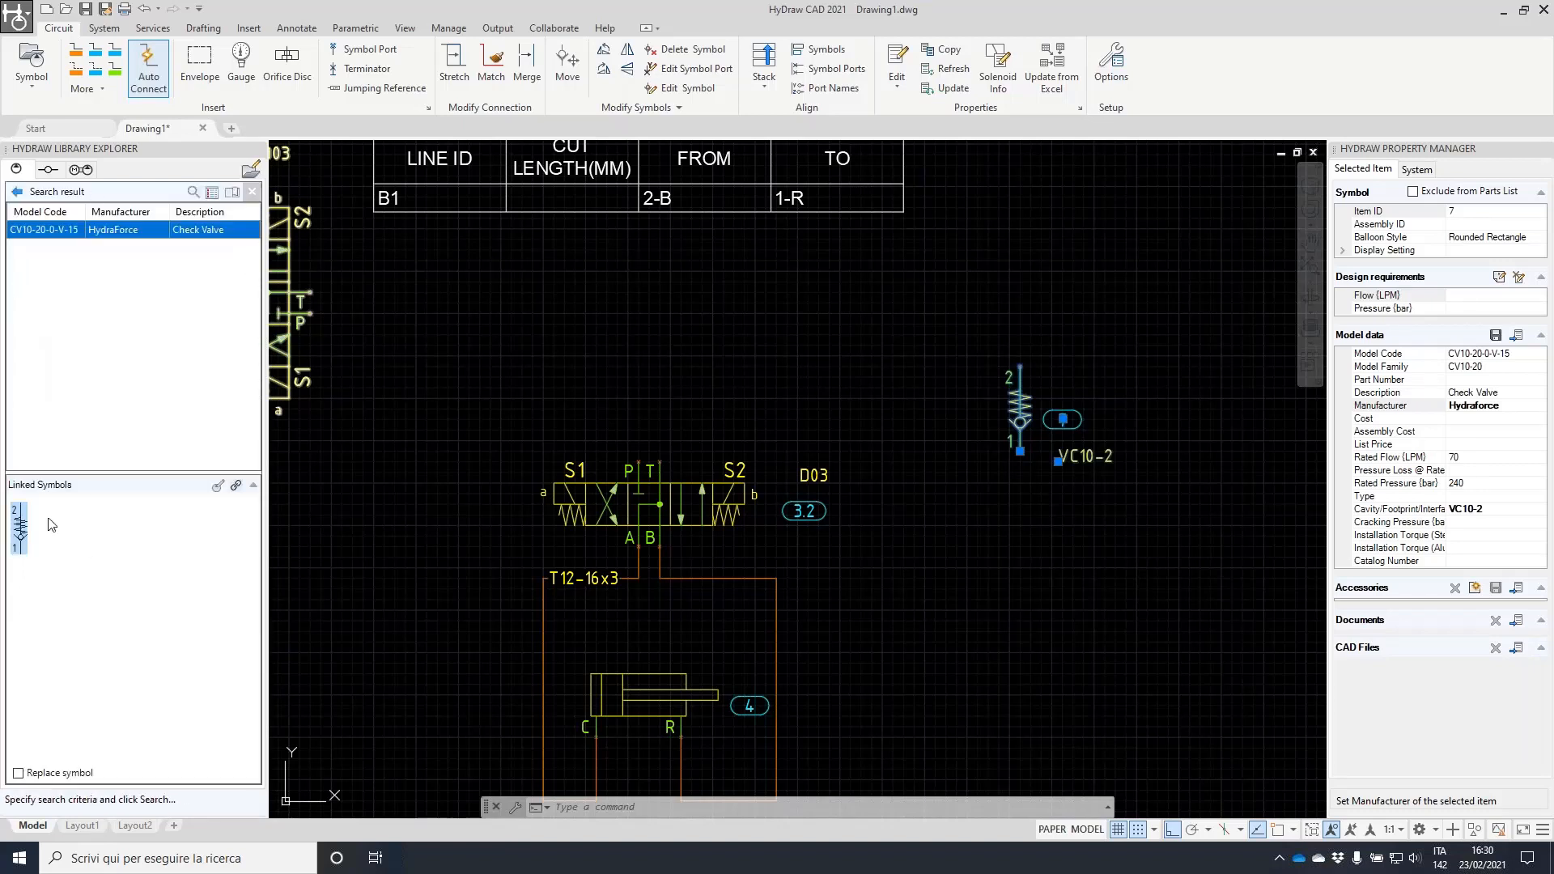
left_click(19, 528)
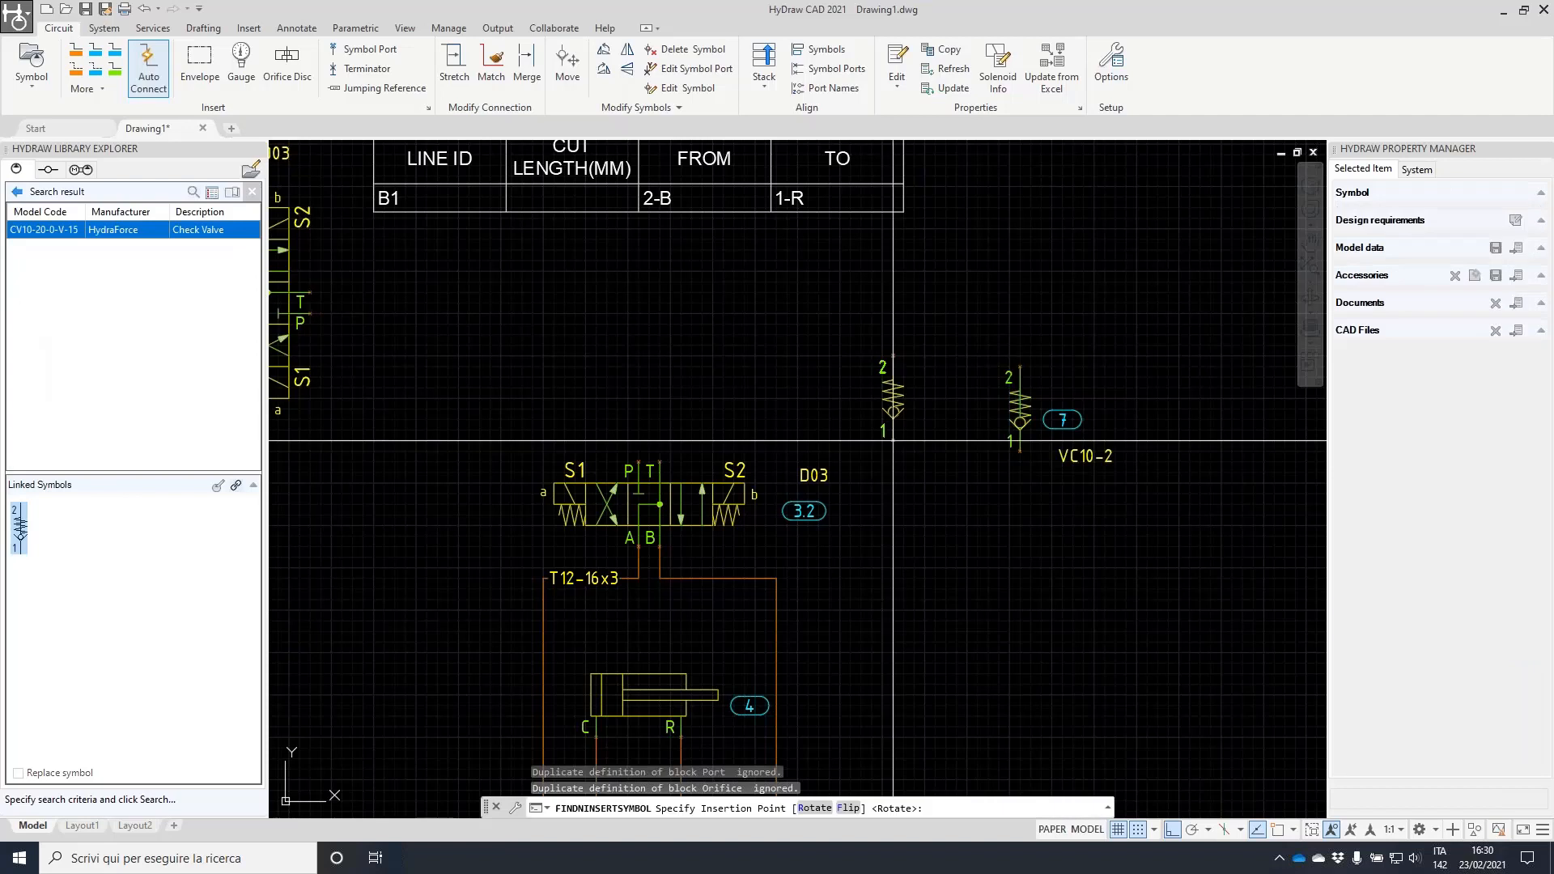
left_click(893, 440)
- Move the VC10-2 label of check valve 7.2 to the other side of its symbol, away from valve 7.1
scroll(1003, 478, "up", 2)
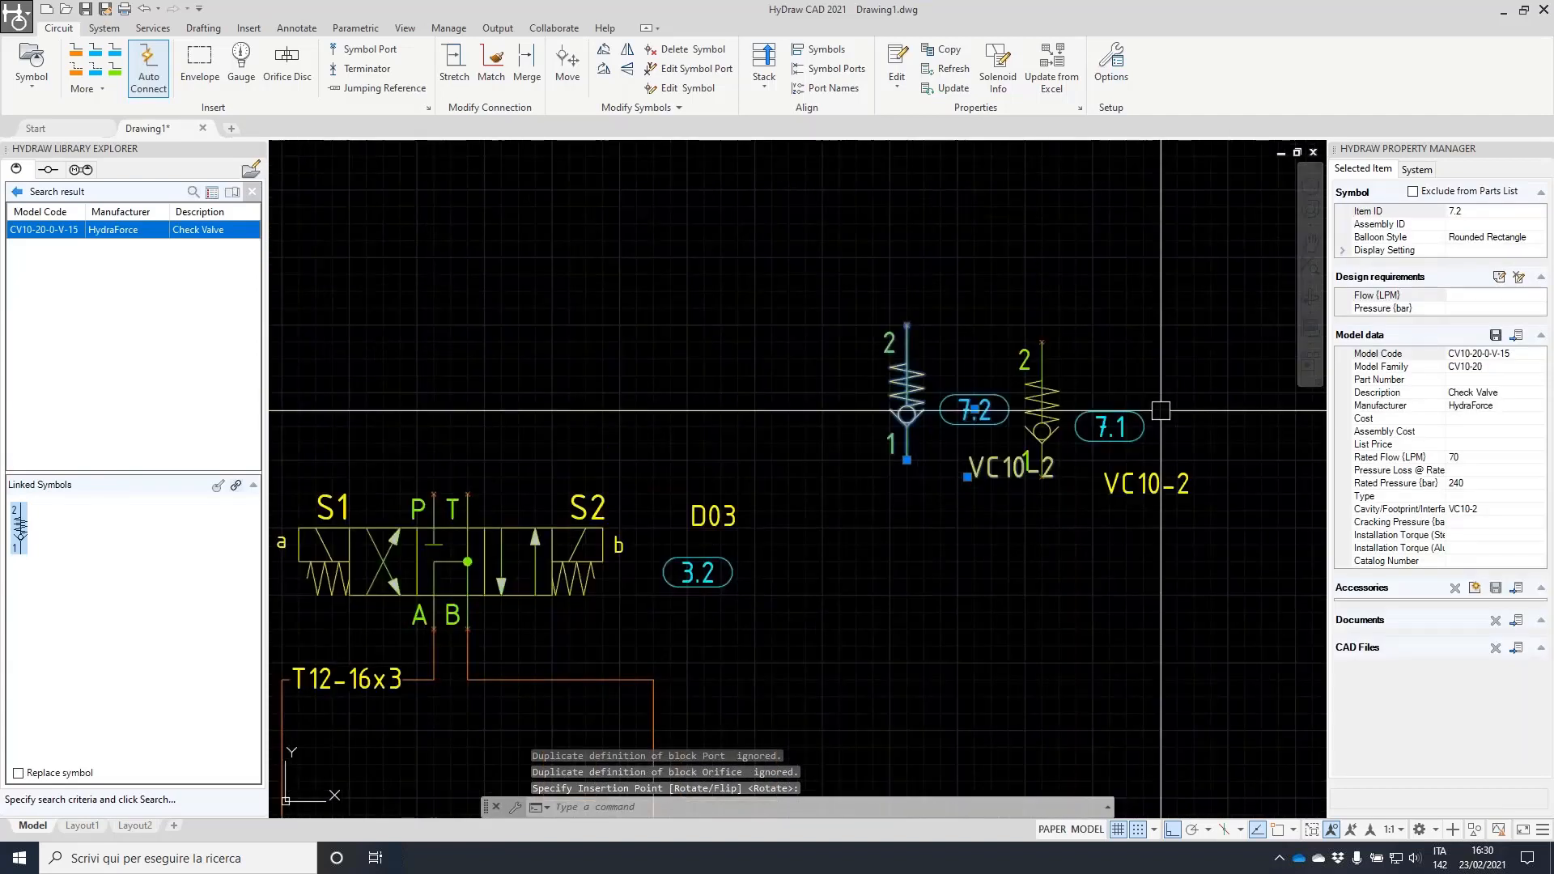
left_click(841, 478)
left_click(1066, 415)
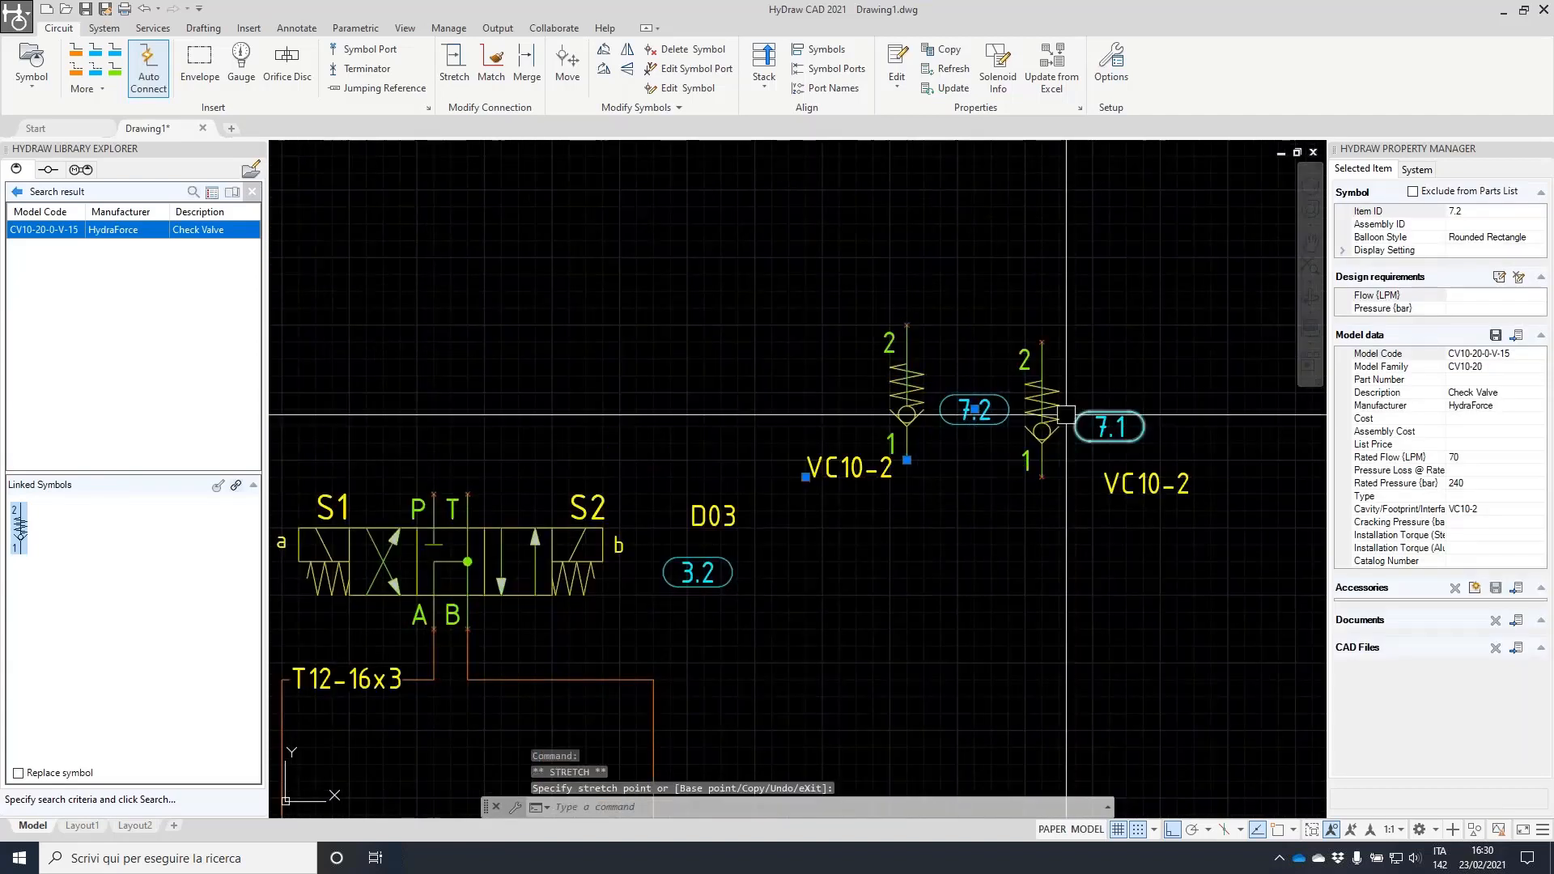
key("Escape")
- Move check valve 7.1 straight up so its port 1 end sits where its port 2 end was
left_click(1042, 478)
left_click(1042, 478)
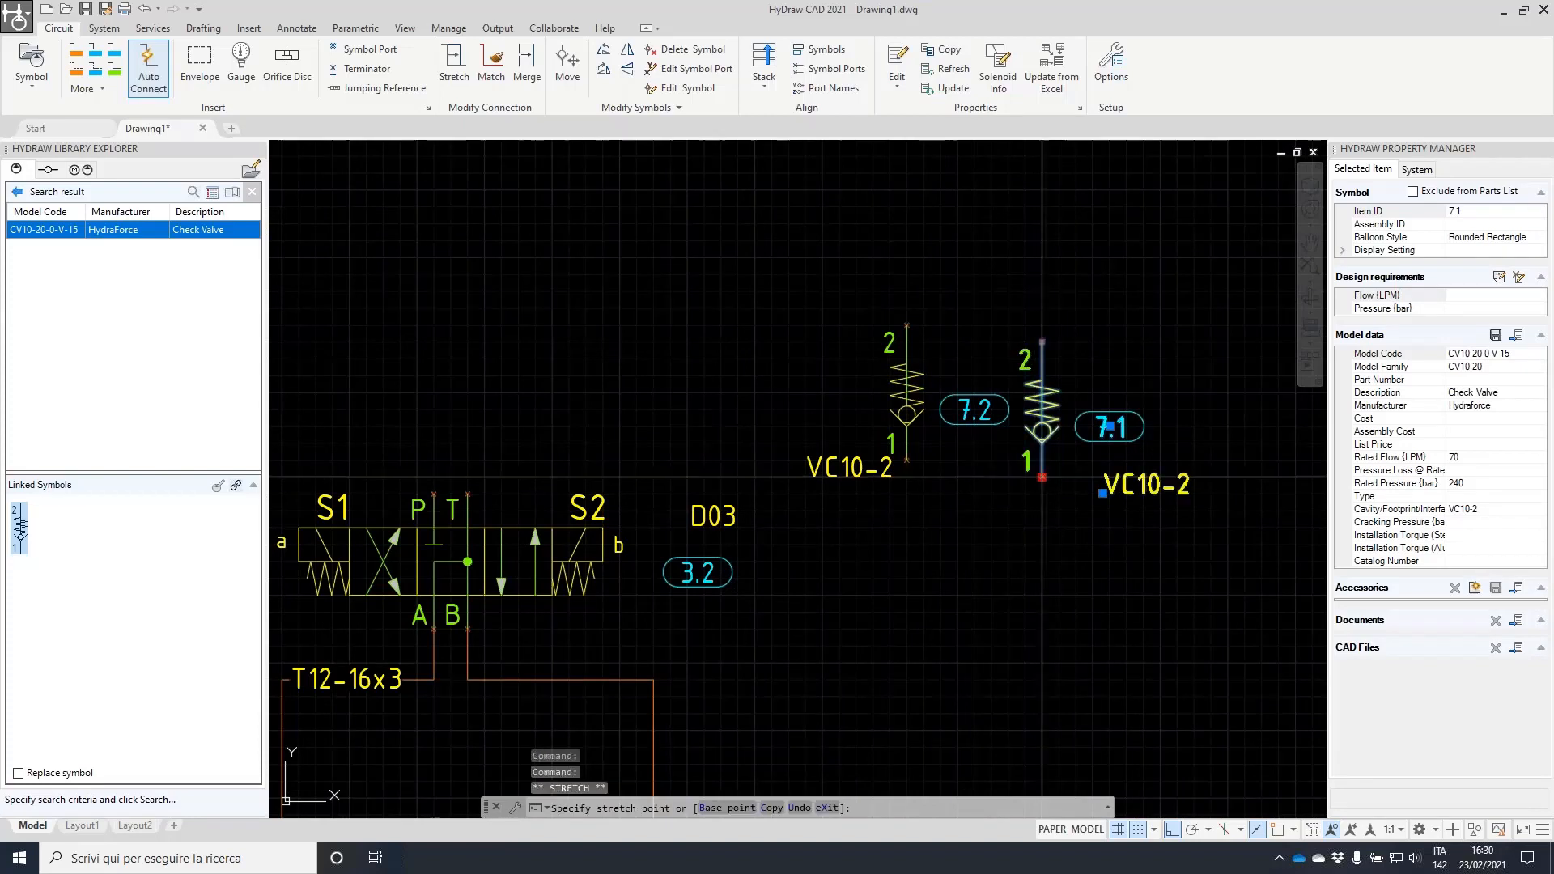
left_click(1041, 342)
key("Escape")
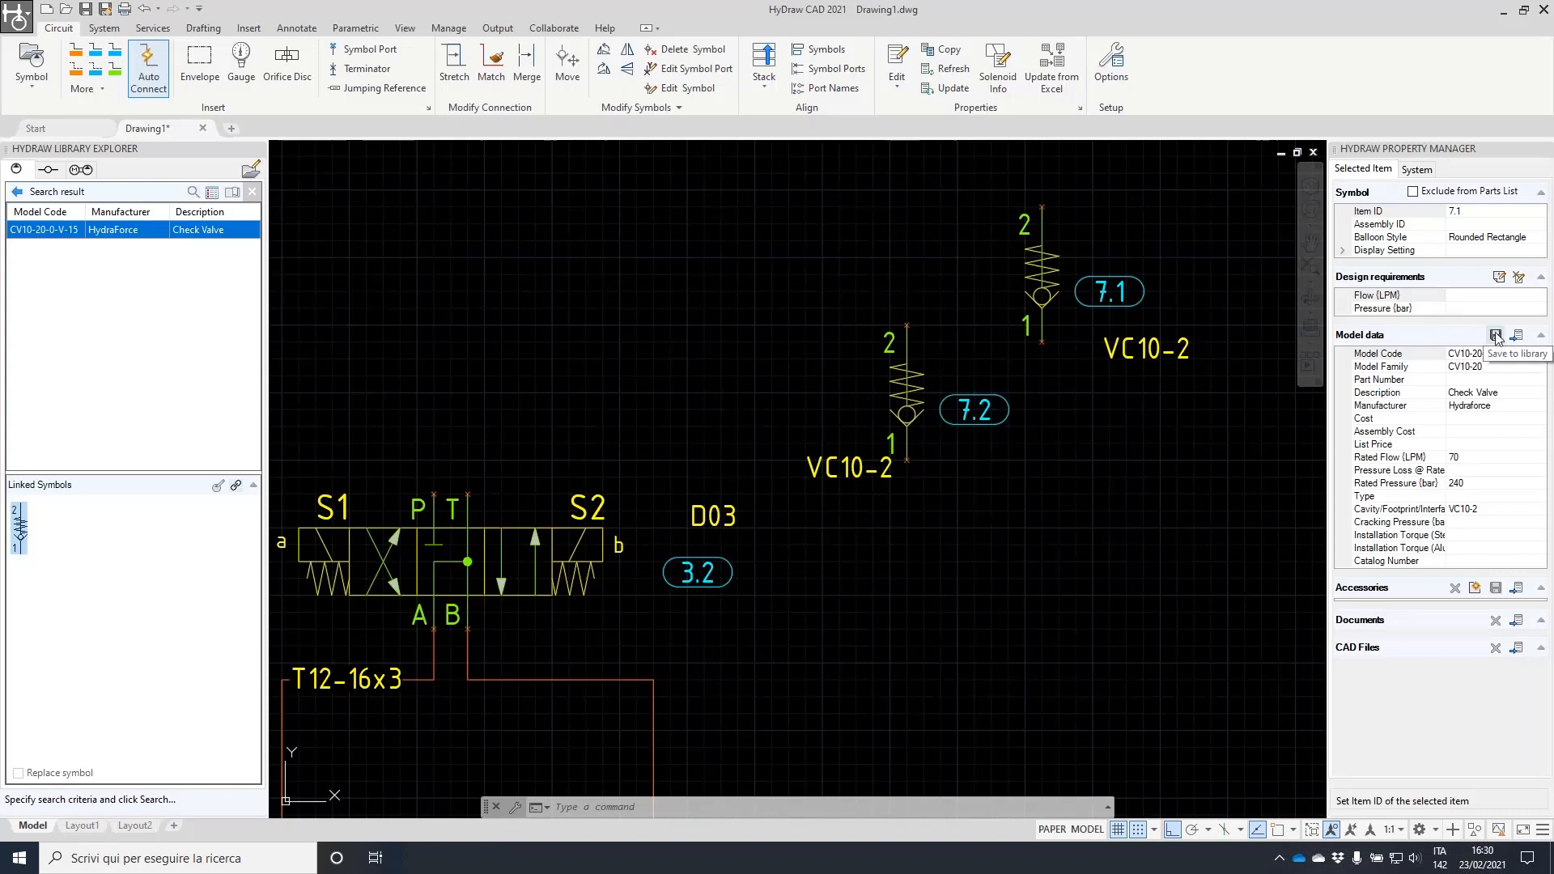
- Close the search result and switch the advanced search source to FluidPowerTools.com
left_click(253, 193)
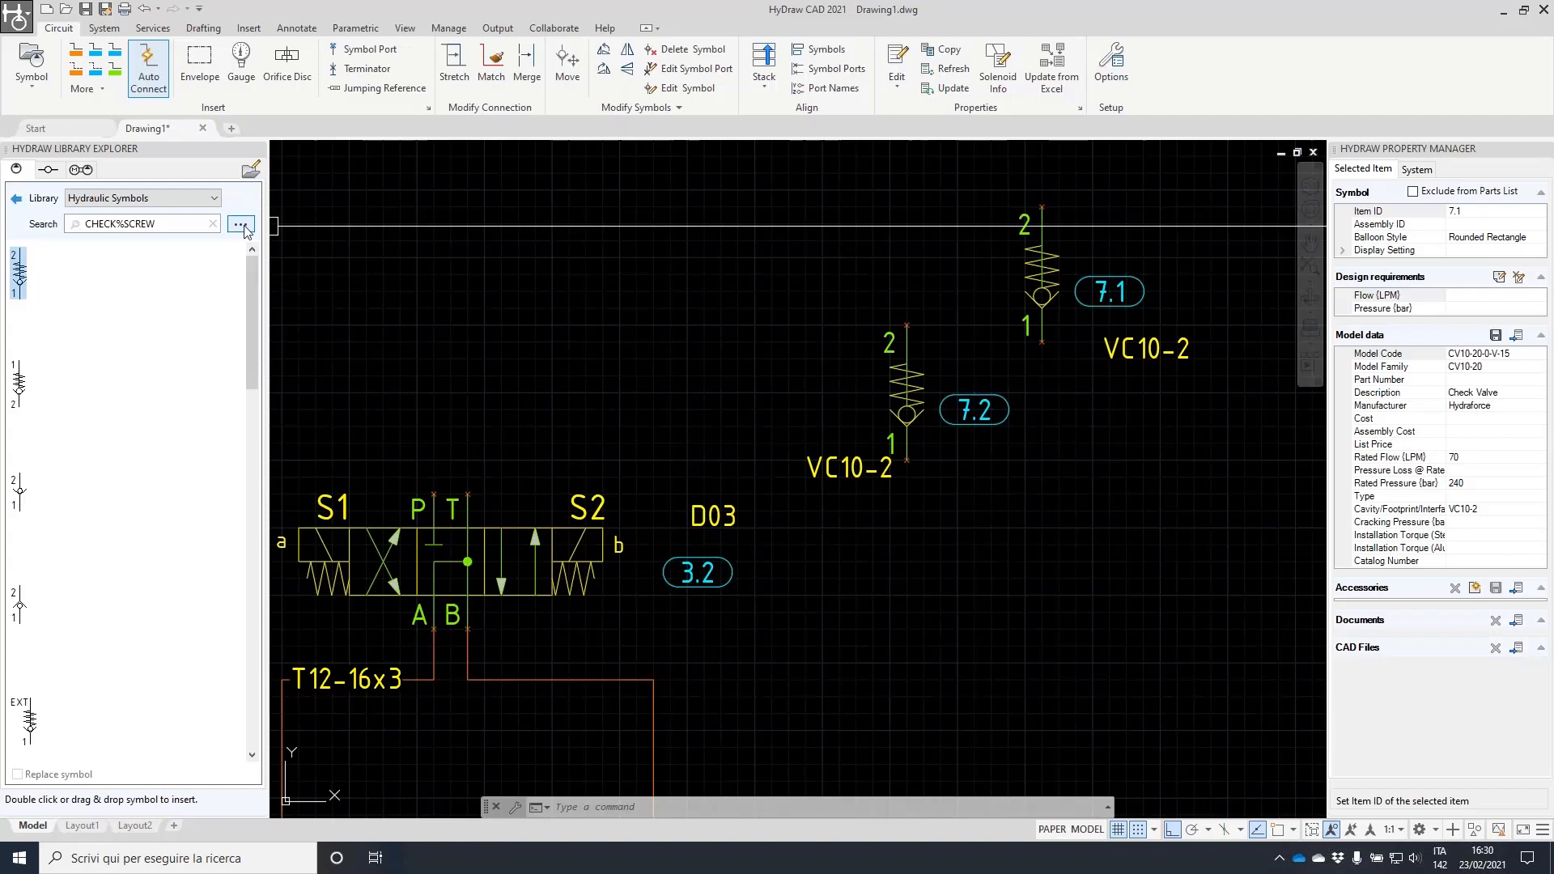
left_click(243, 228)
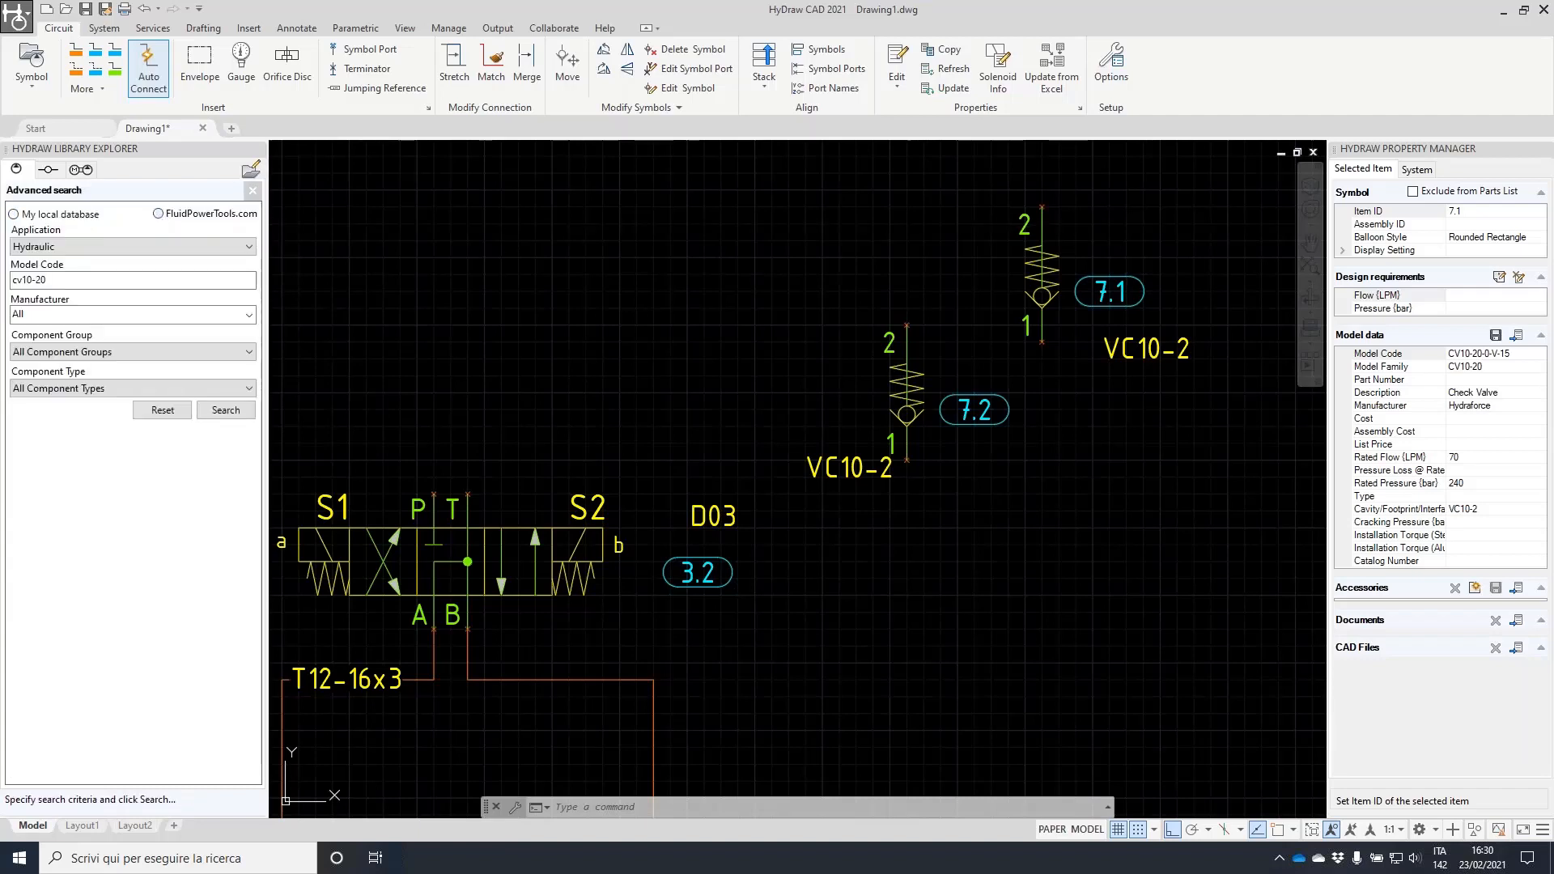
left_click(158, 214)
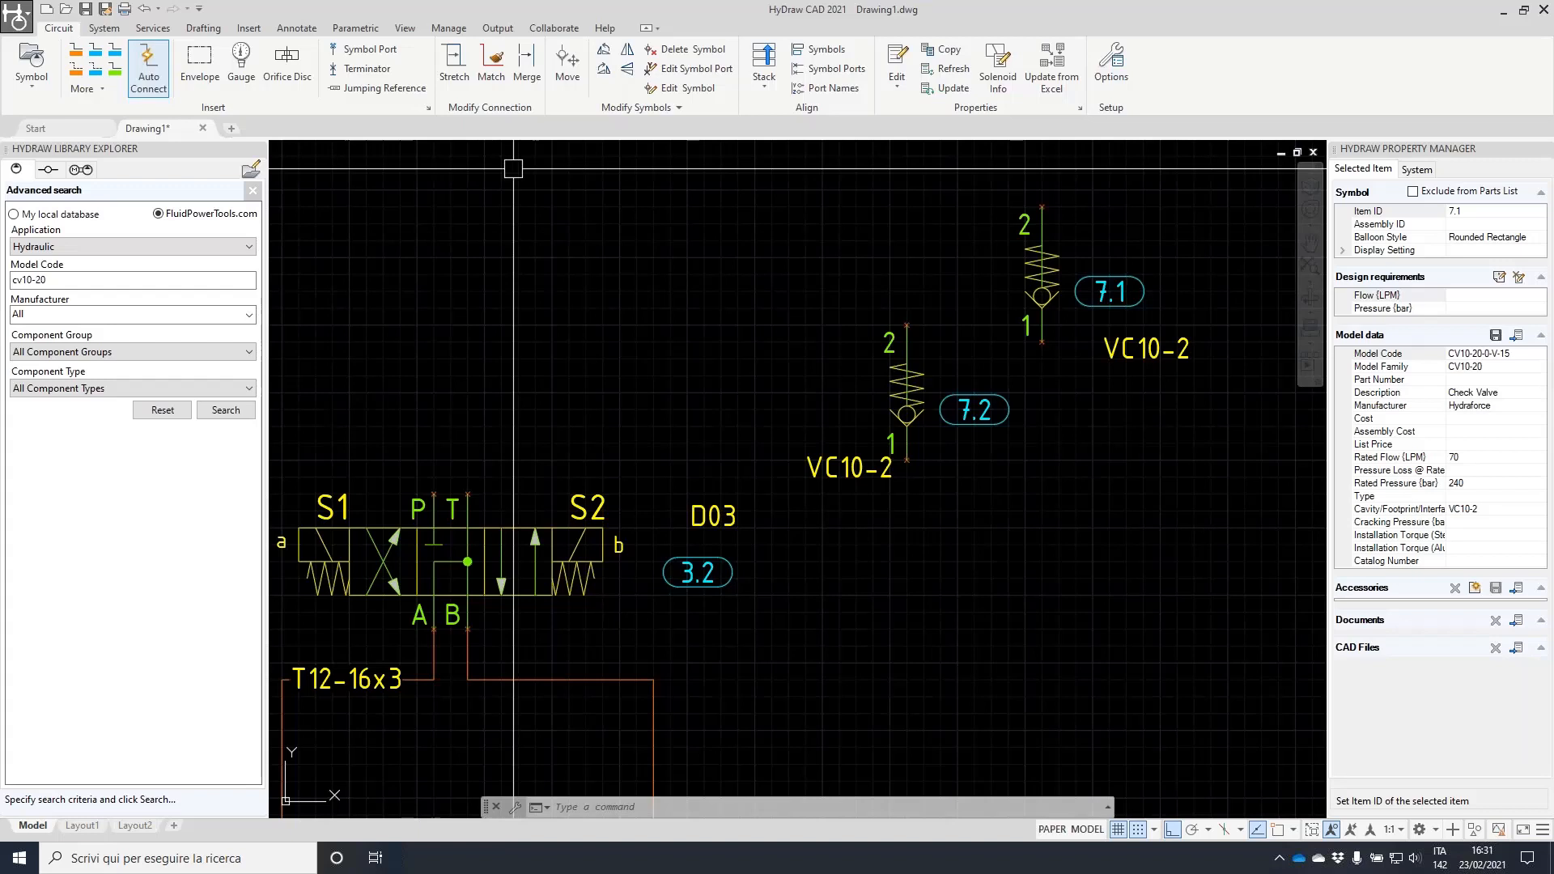
- Open the Check Valve - Screw-in Cartridge component type in HyDraw Library Manager
left_click(907, 380)
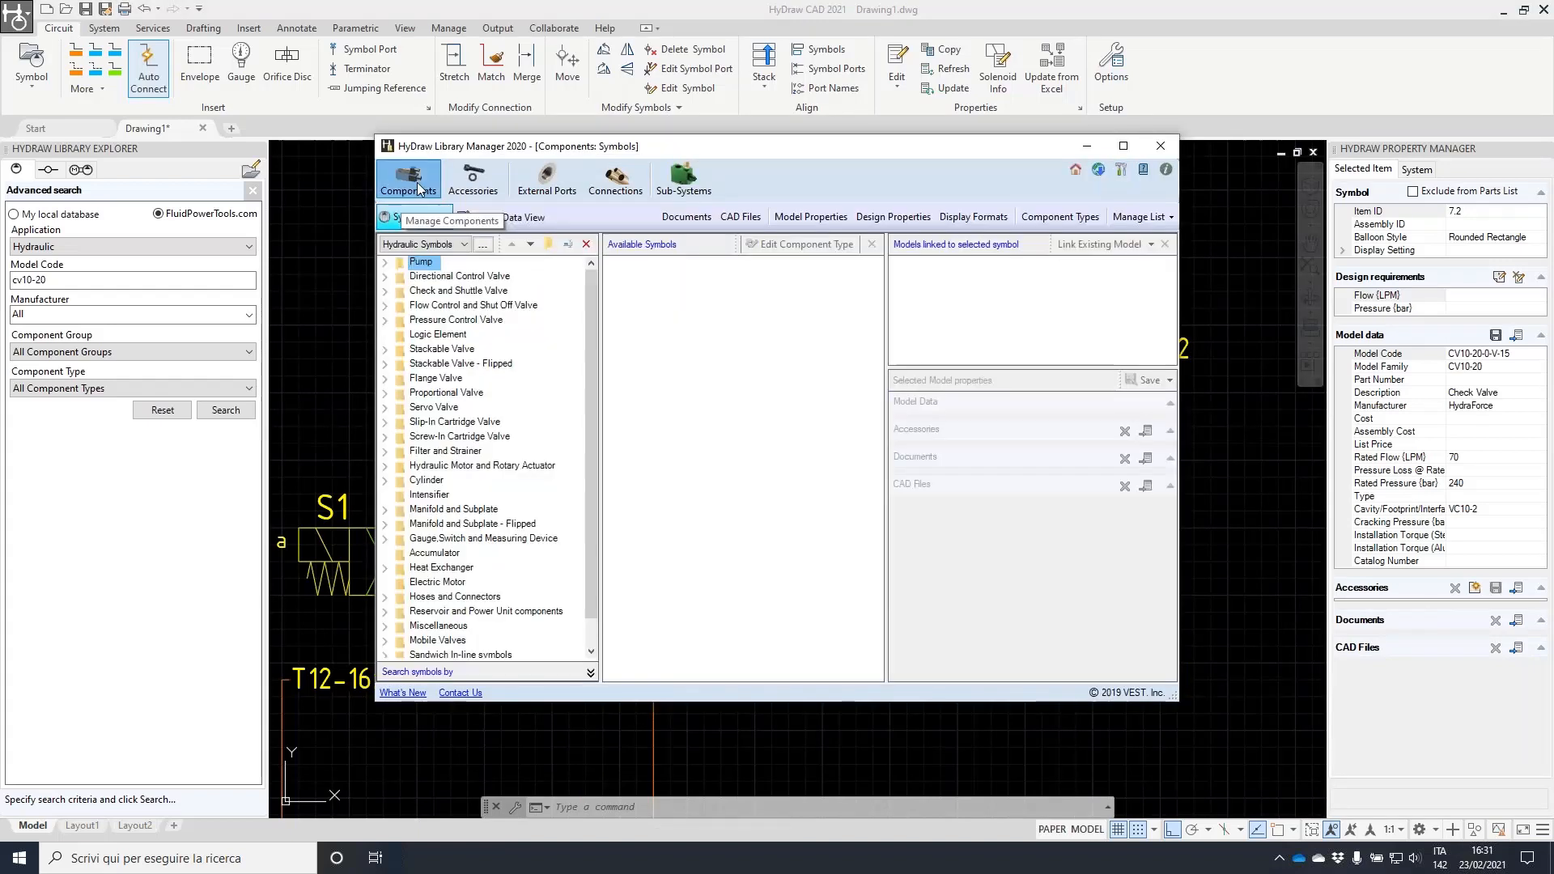
left_click(1059, 217)
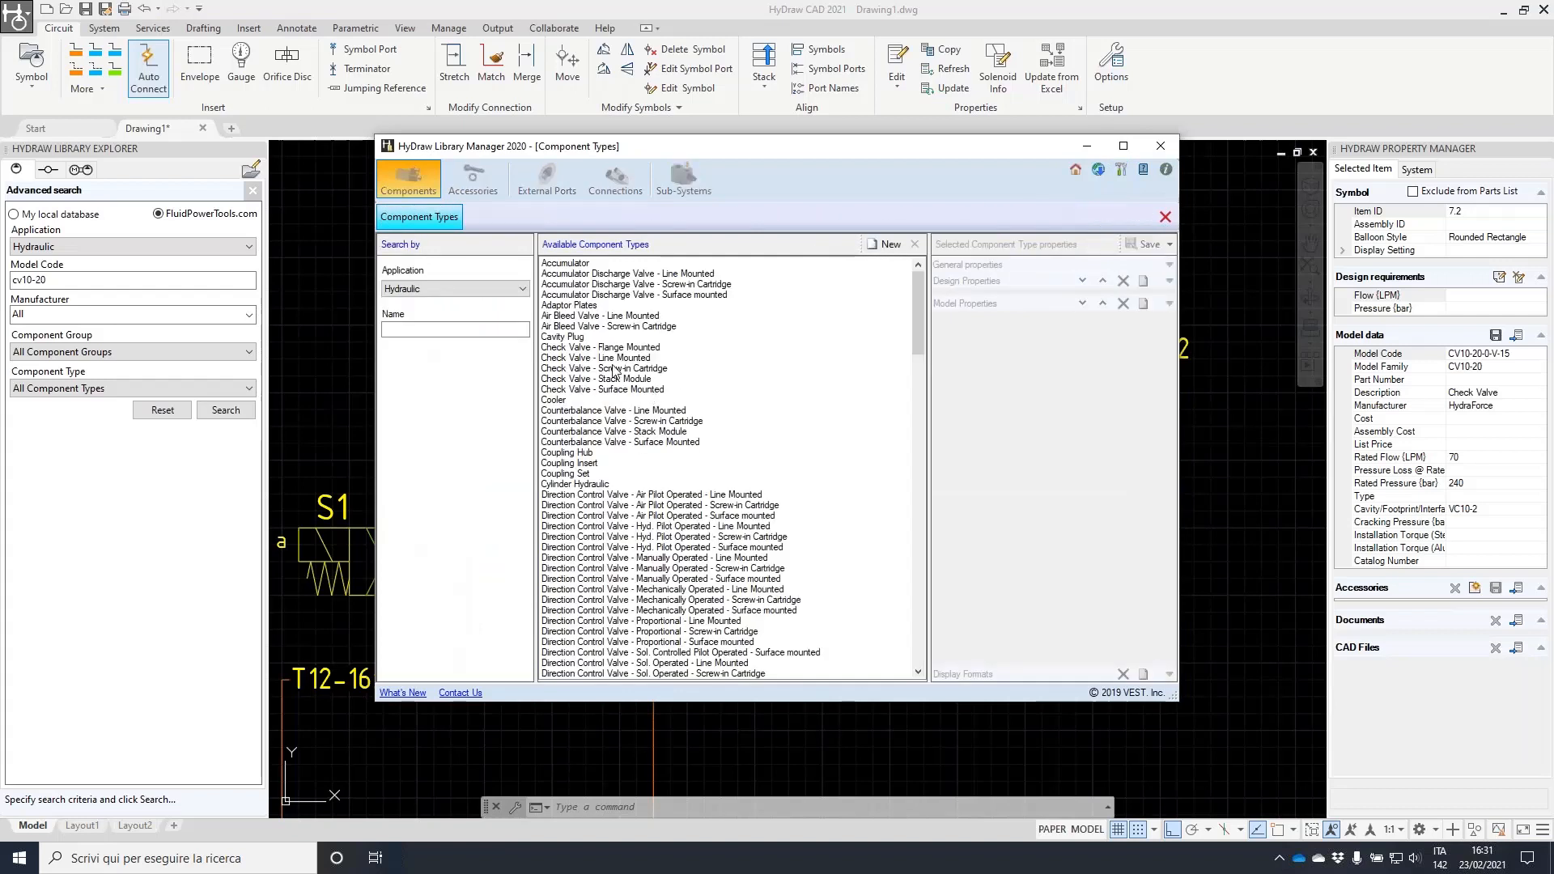
left_click(630, 369)
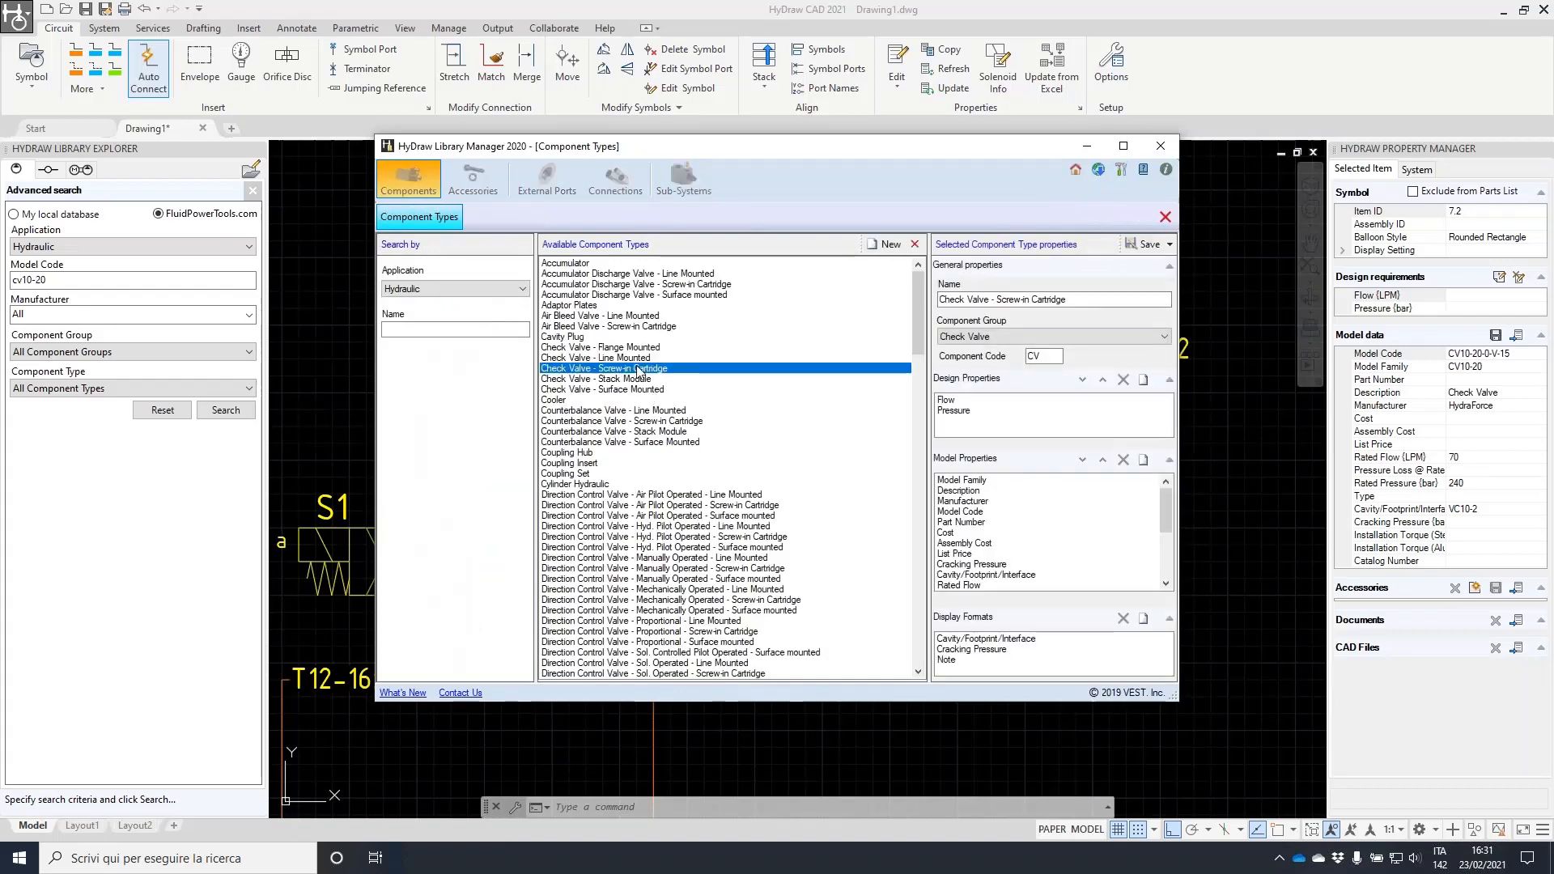
- Add the Port Size property to the model properties of the Check Valve - Screw-in Cartridge component type
left_click(1142, 459)
left_click(834, 544)
left_click(834, 541)
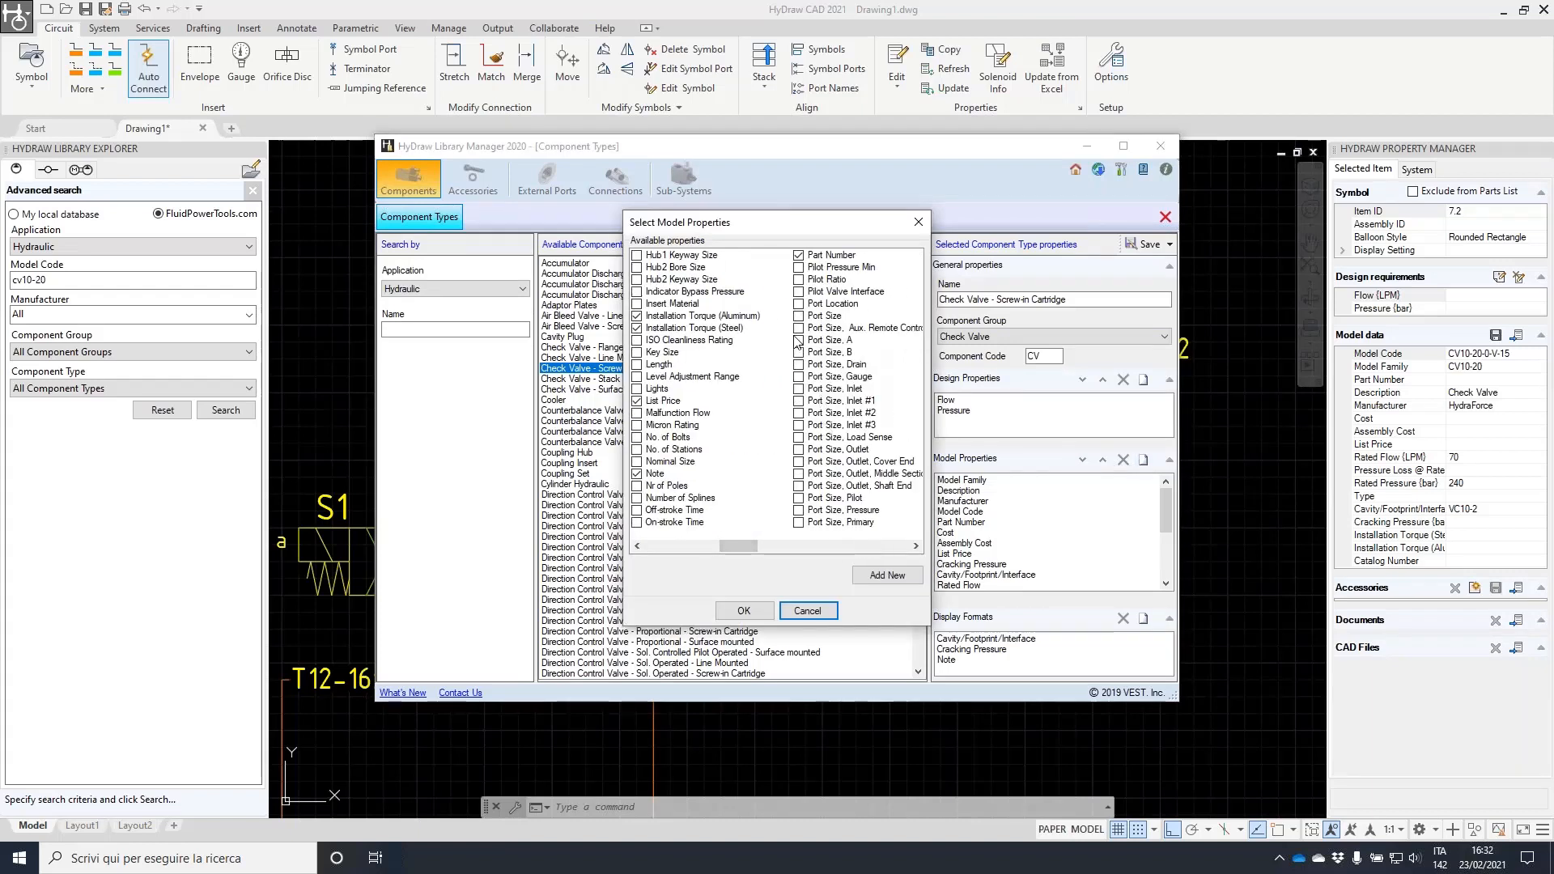
scroll(806, 324, "down", 2)
left_click(656, 304)
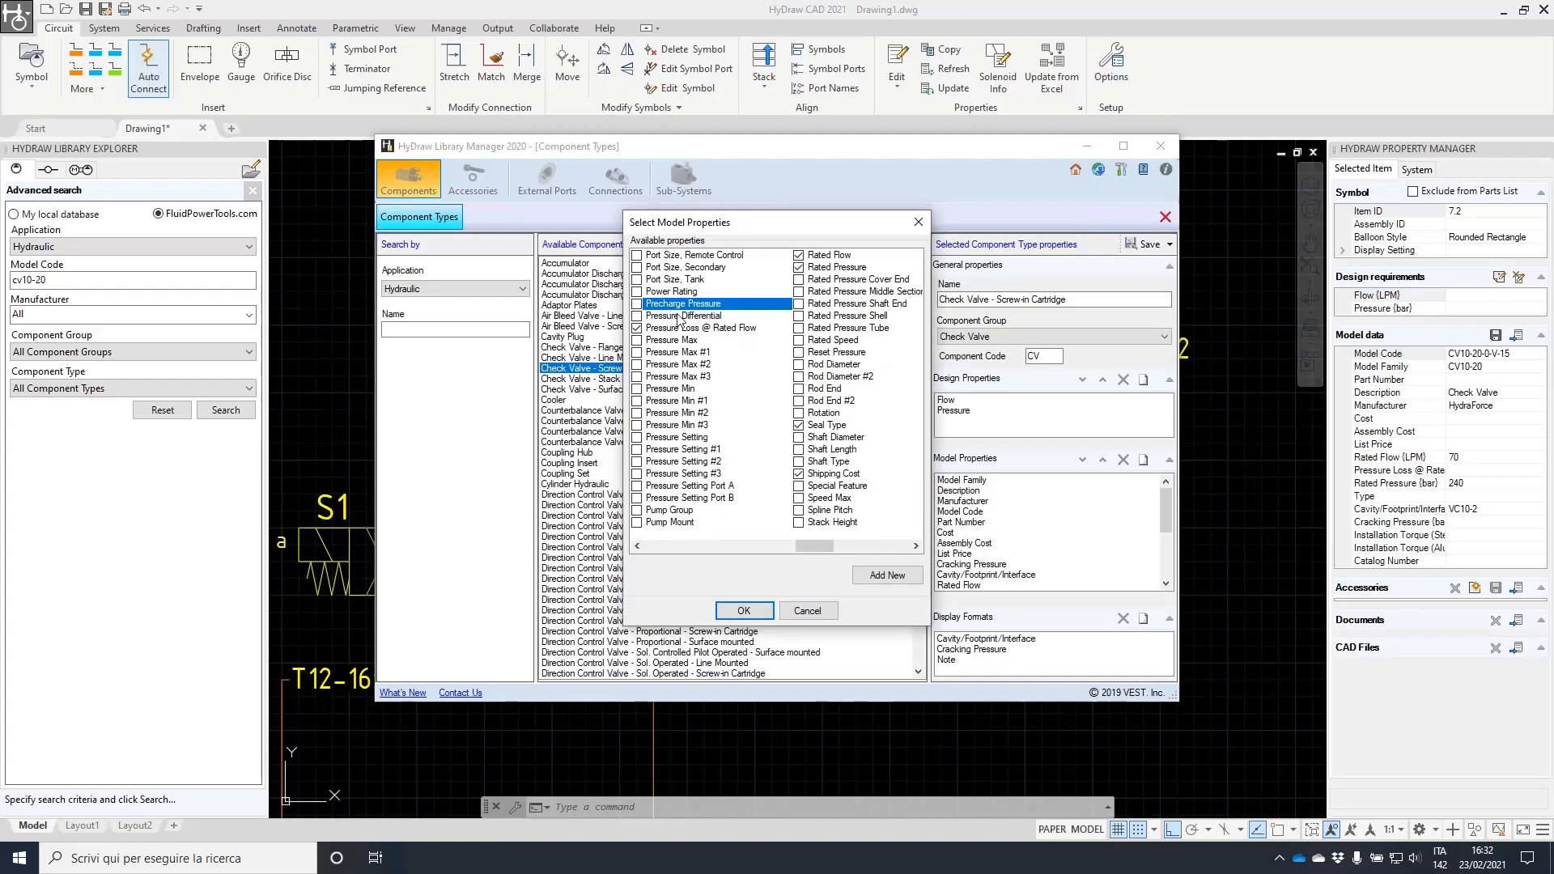
left_click(660, 547)
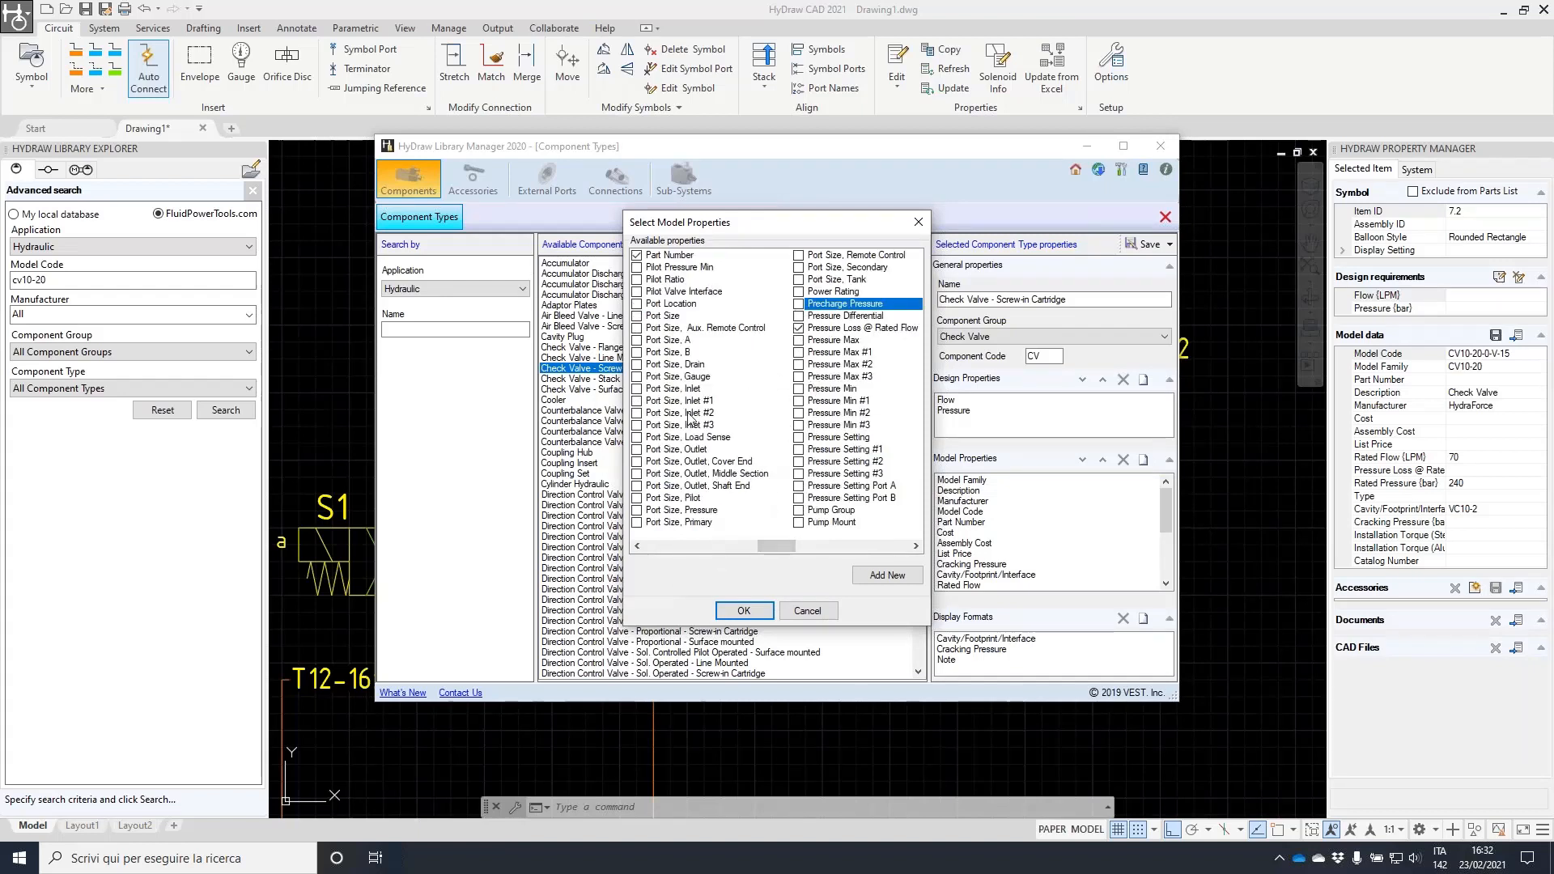
left_click(637, 316)
left_click(744, 610)
- Select Port Size in the model properties list, enlarge the Library Manager window and save the component type
scroll(1171, 558, "down", 5)
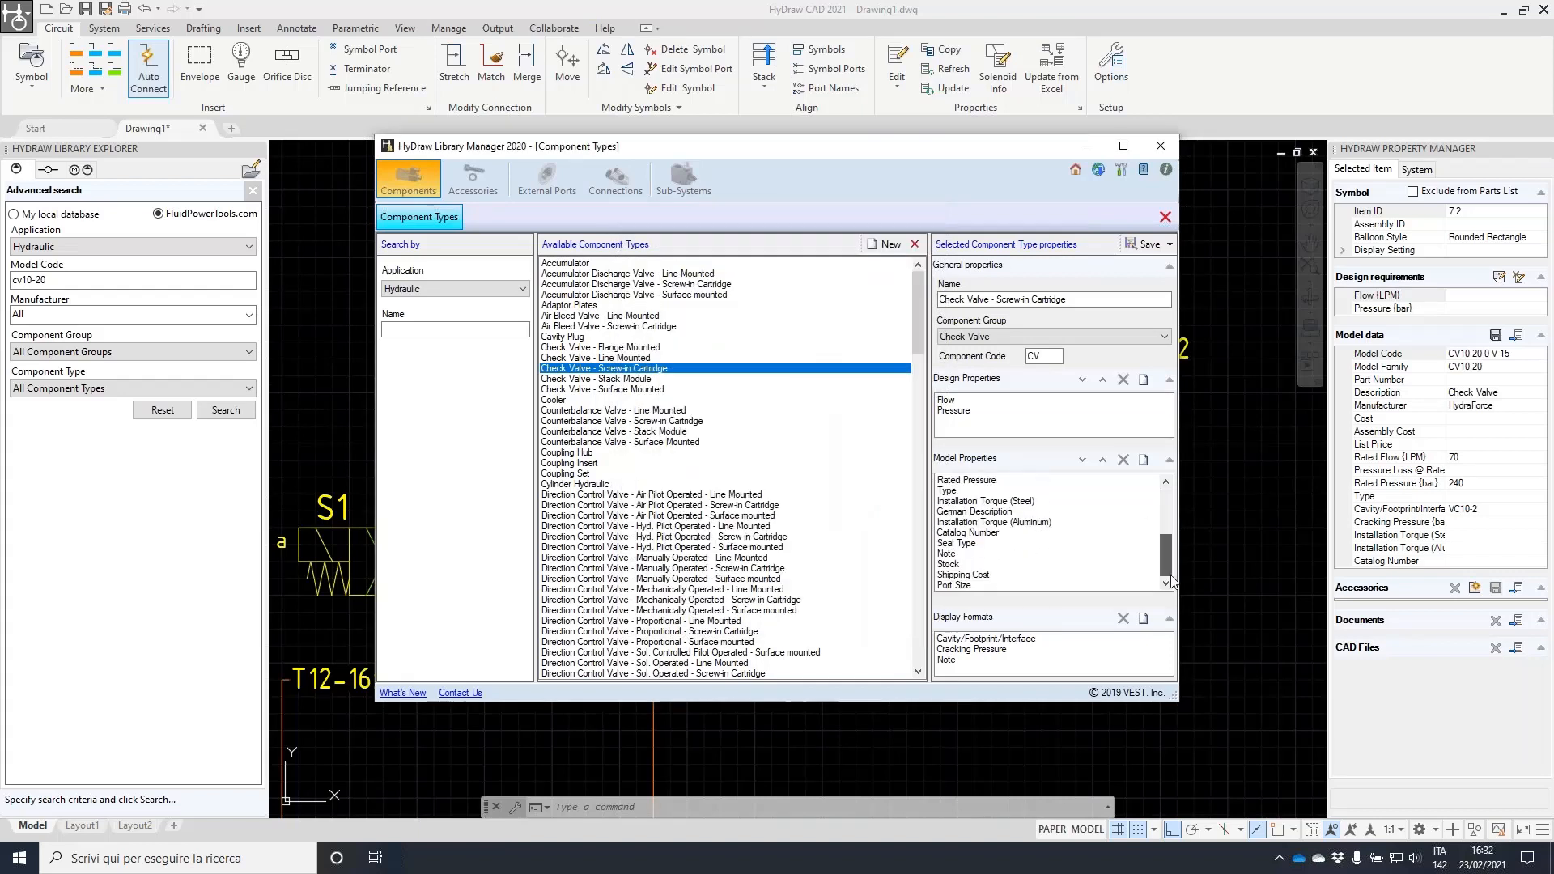
left_click(979, 583)
left_click_drag(1067, 701, 1066, 818)
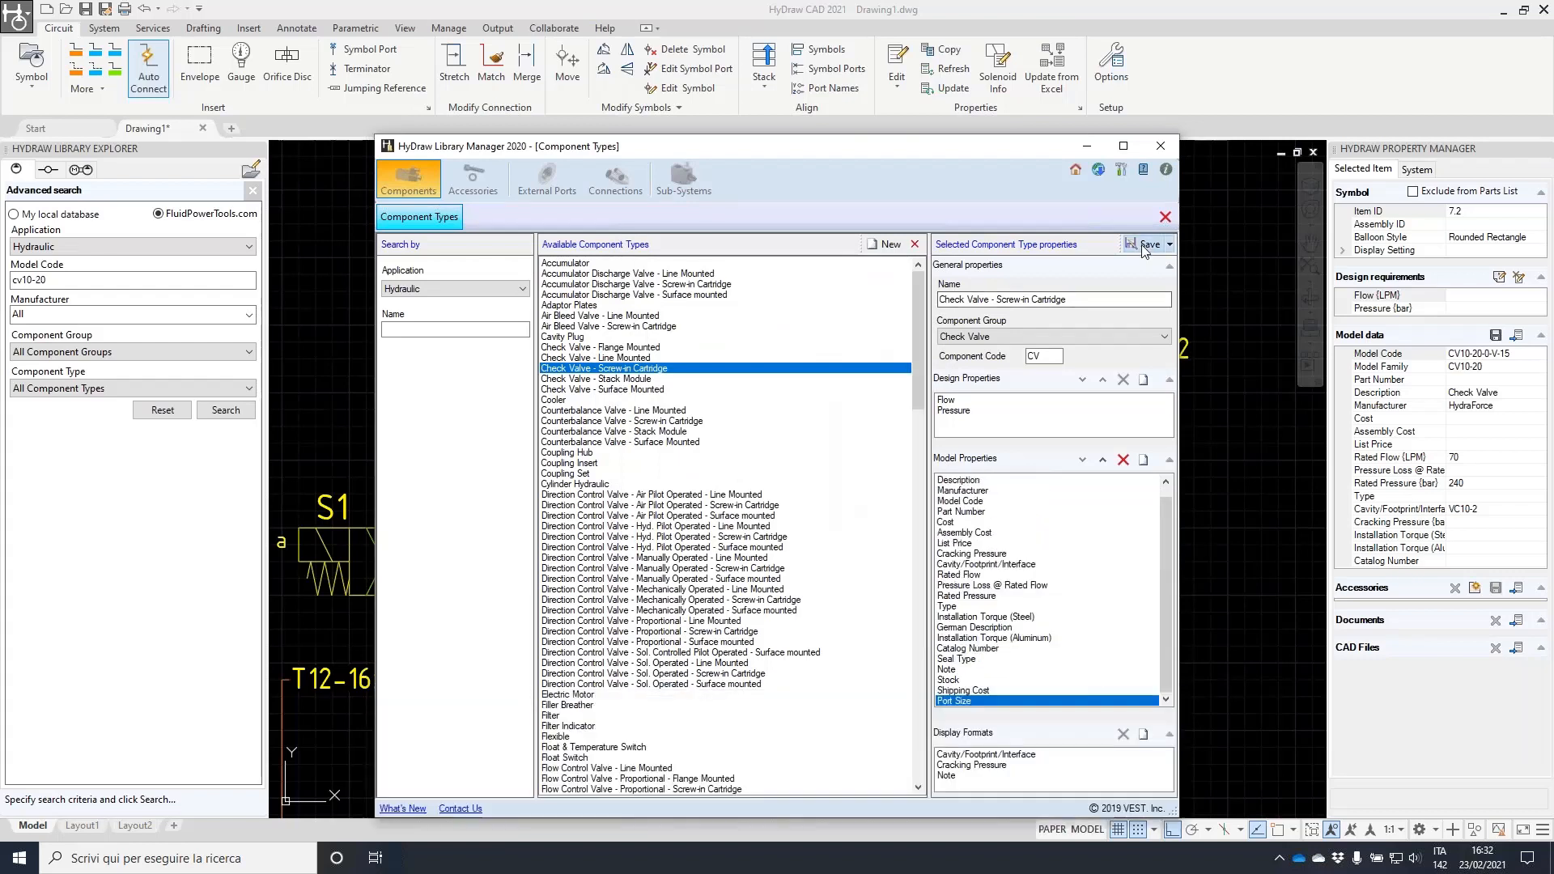
left_click(1142, 245)
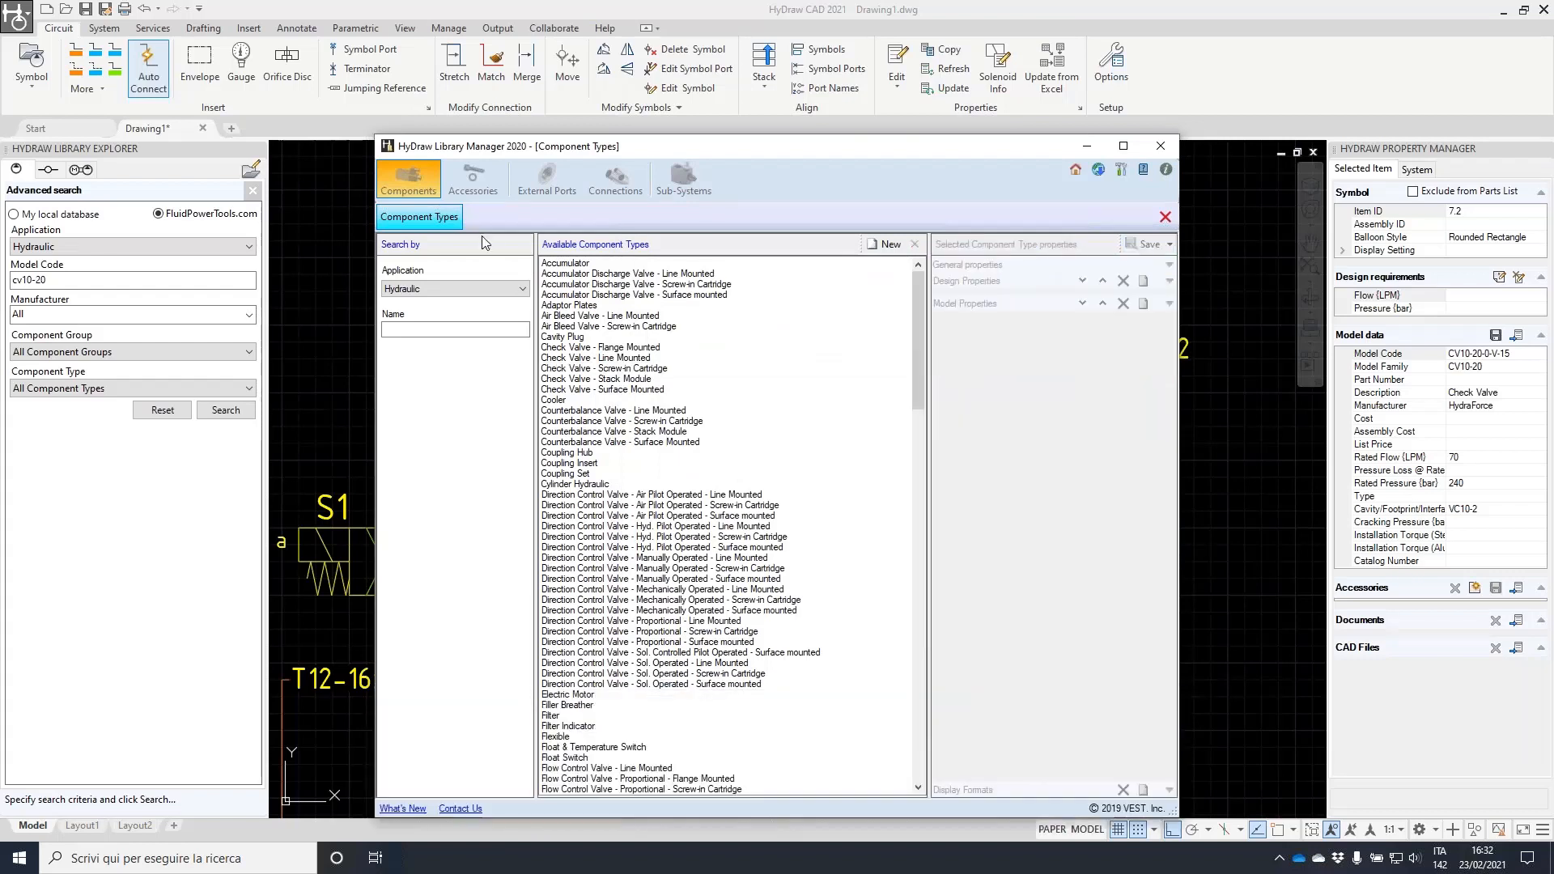